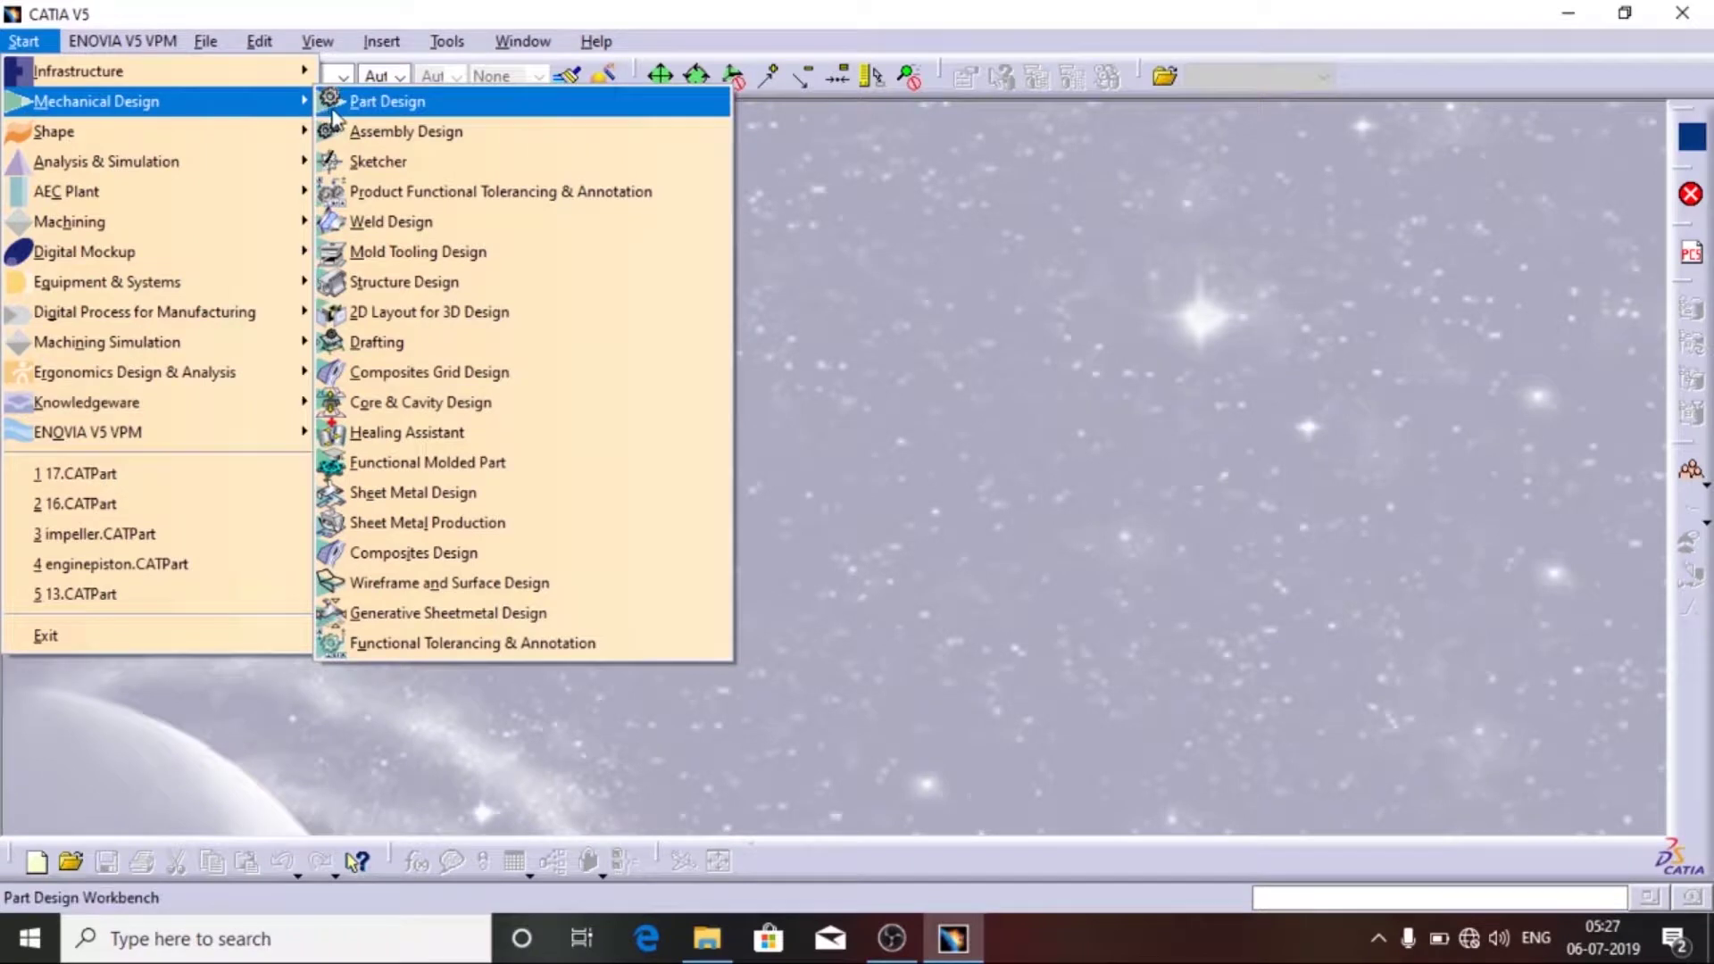
- Create a new Part Design part with the default name and open a sketch on the yz plane
click(401, 102)
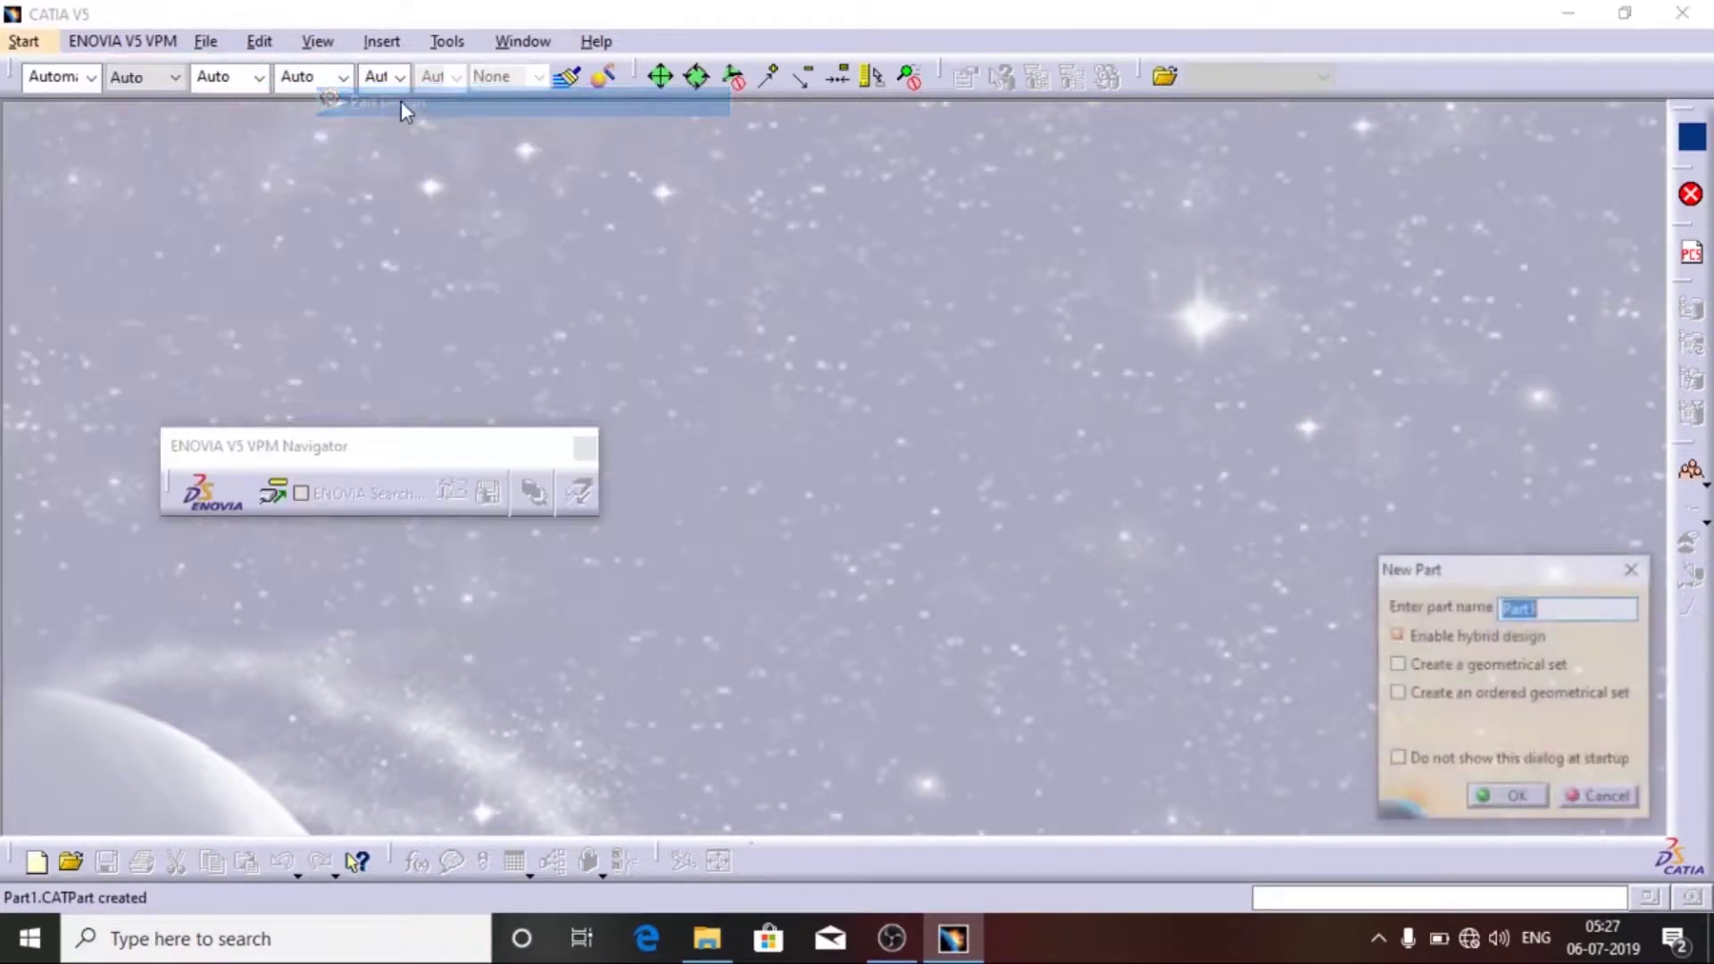
click(1486, 808)
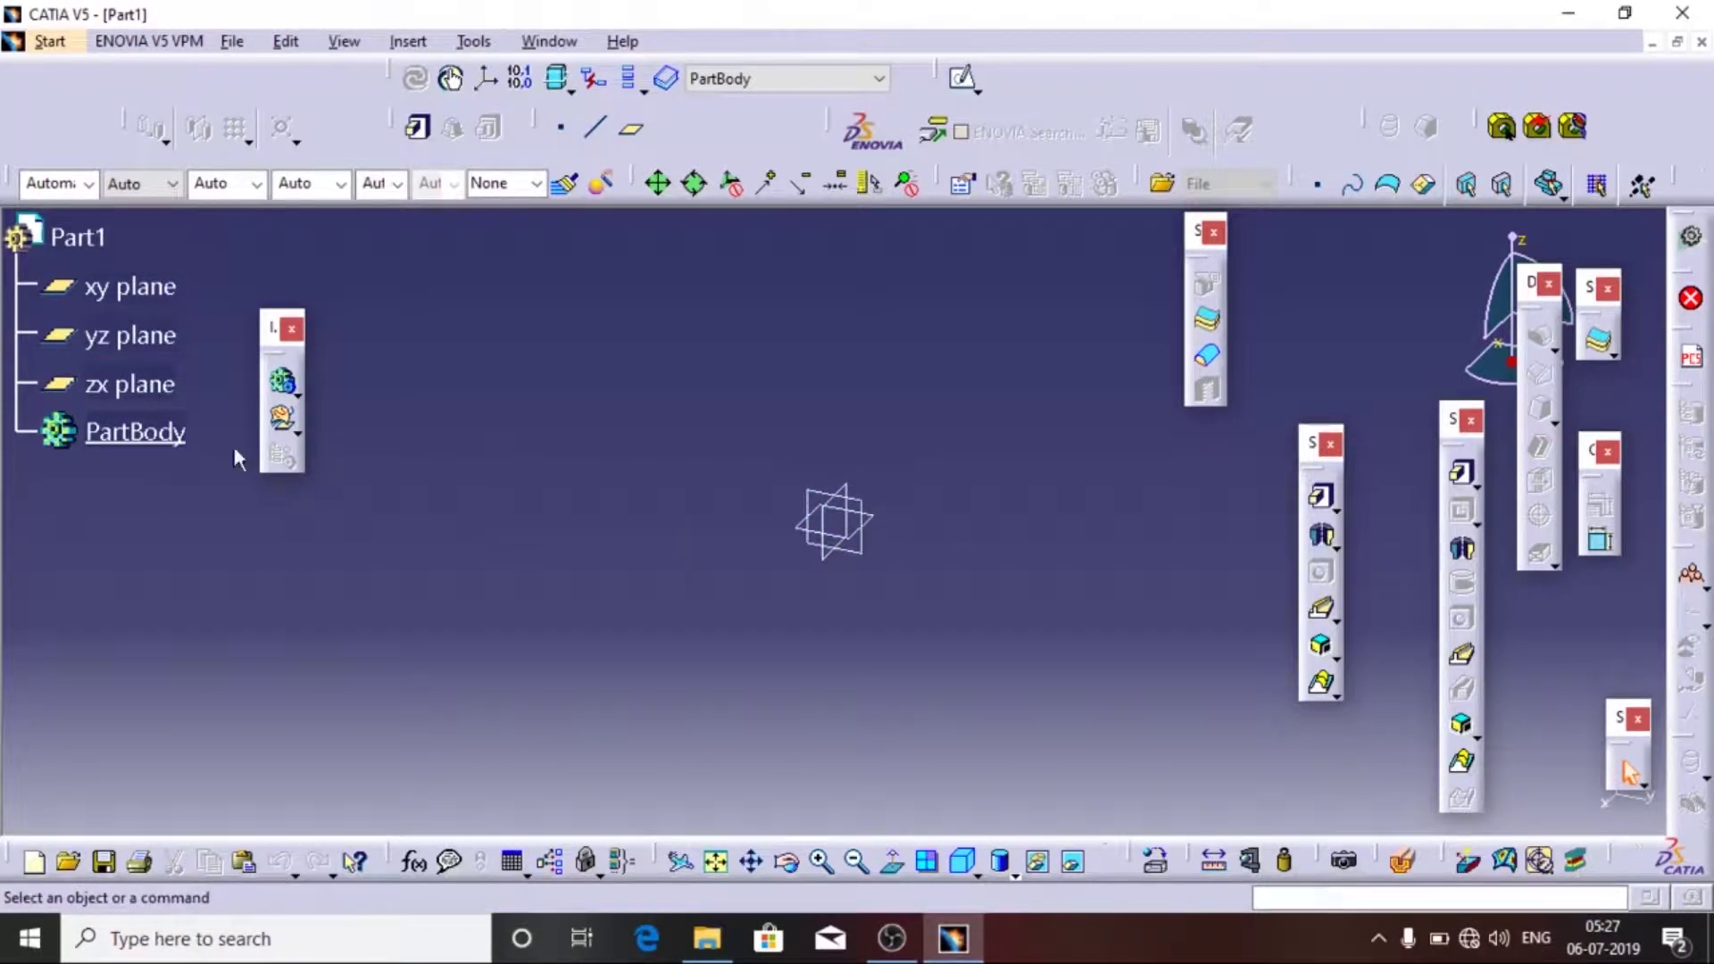
click(864, 507)
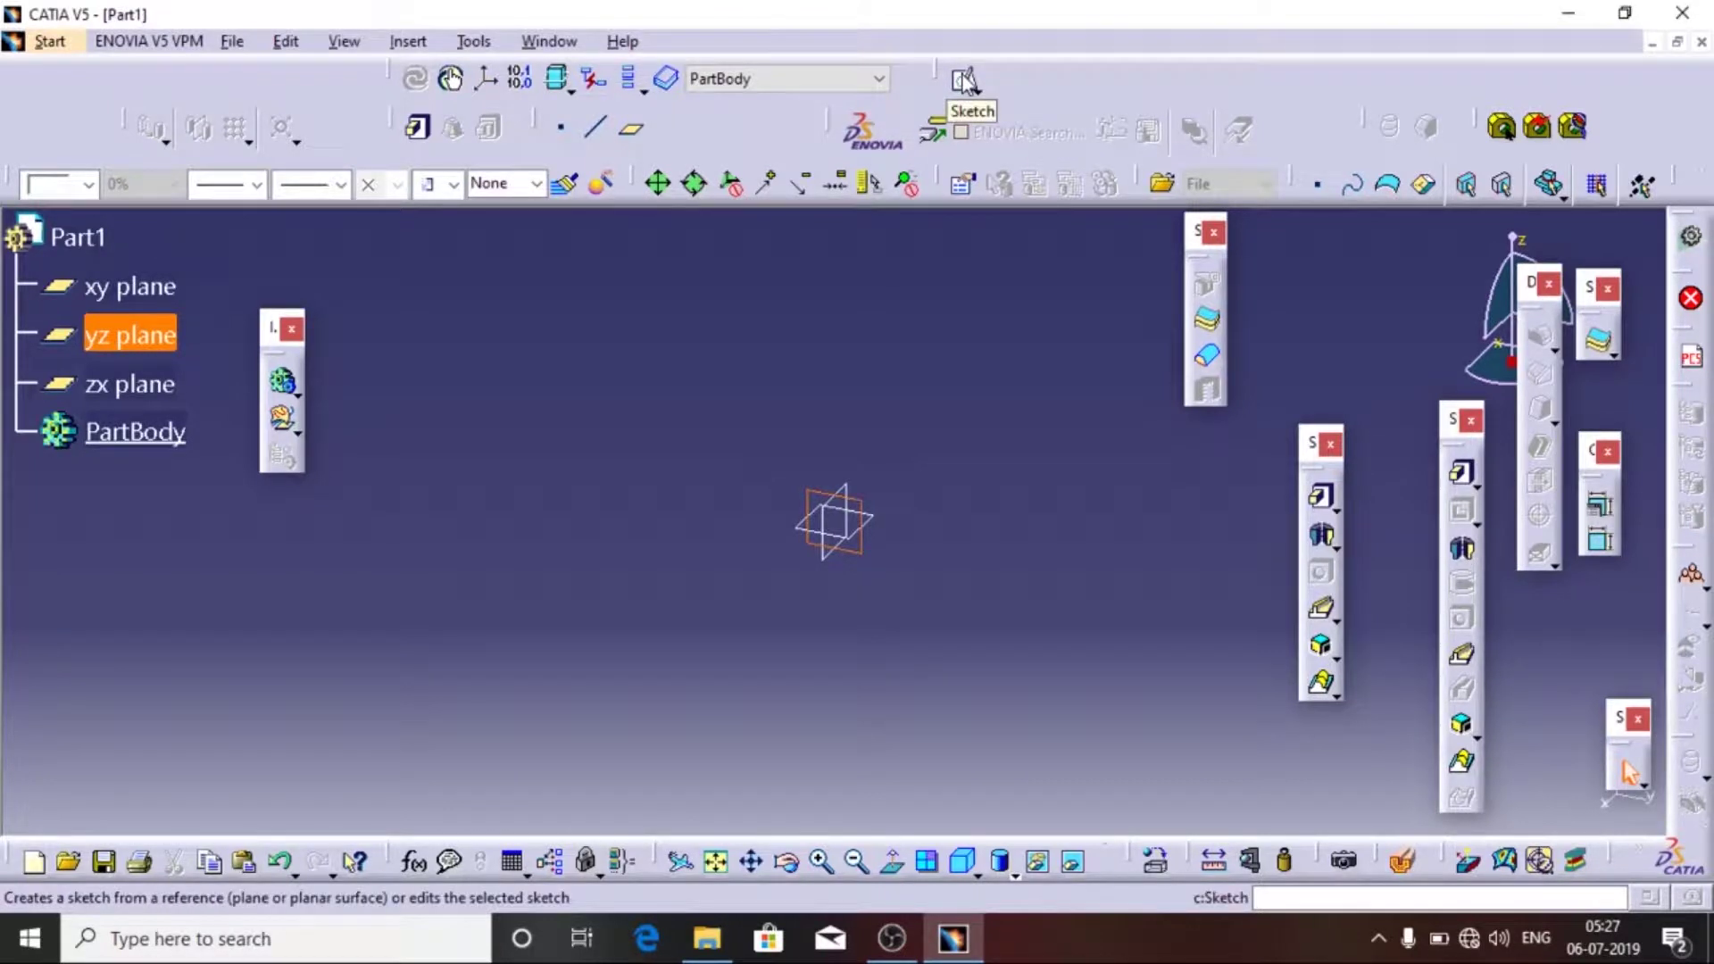
click(964, 81)
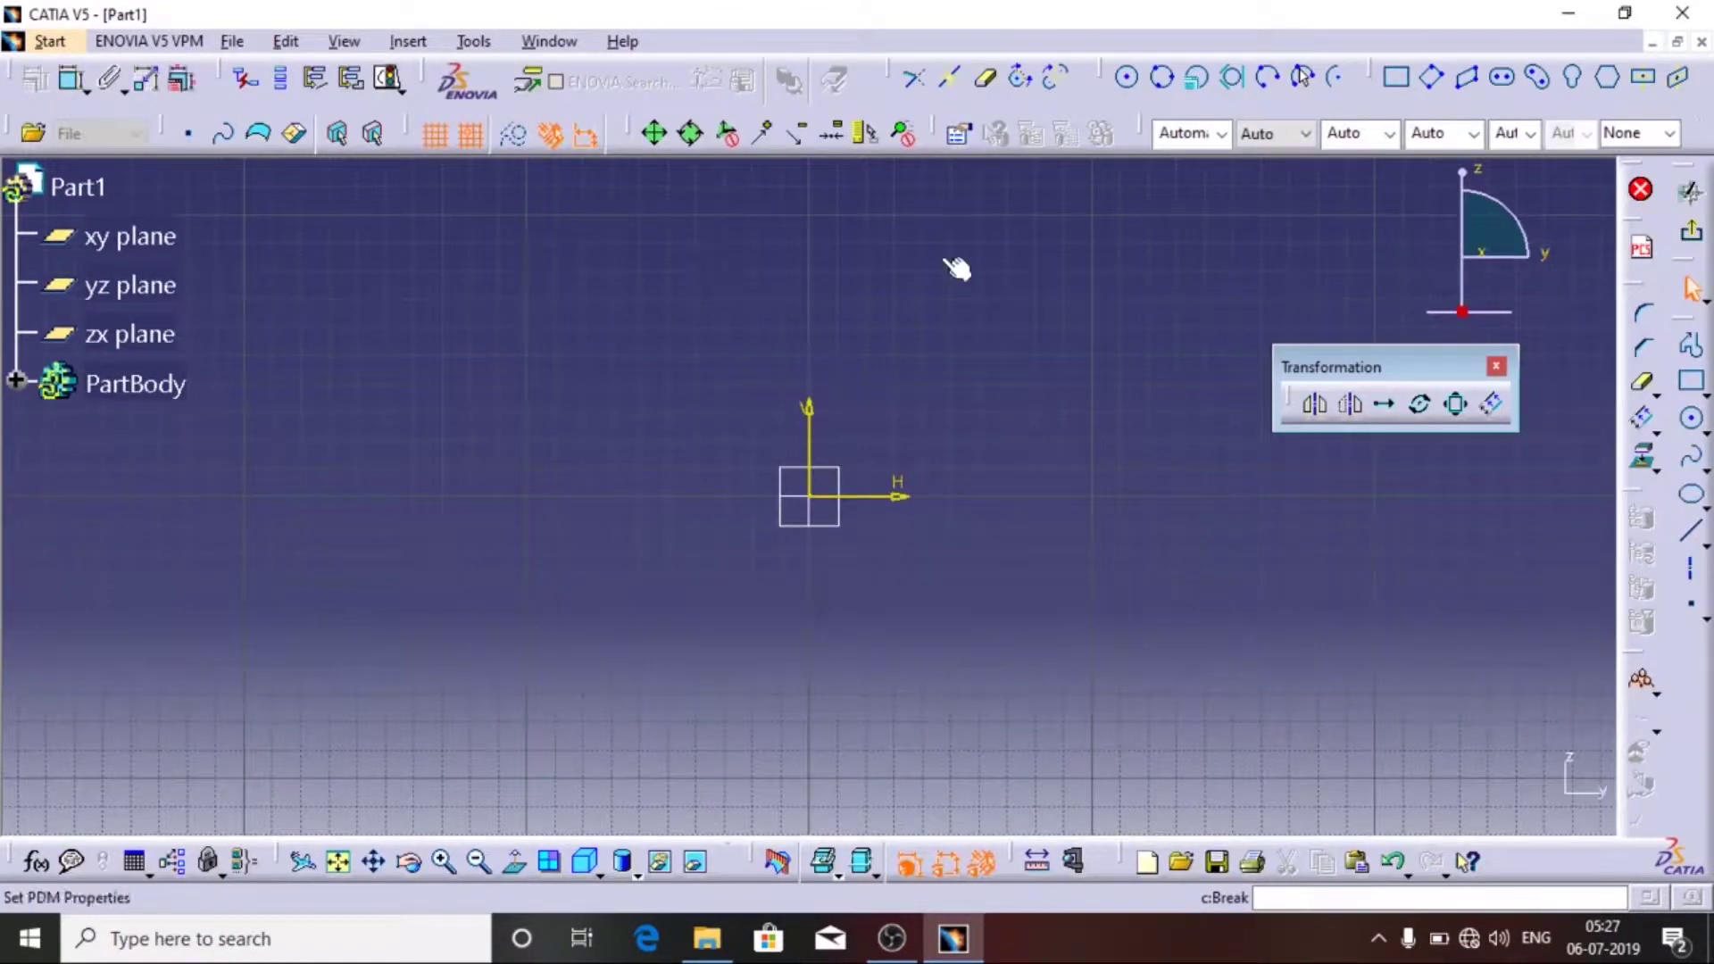
middle_drag(882, 326, 909, 537)
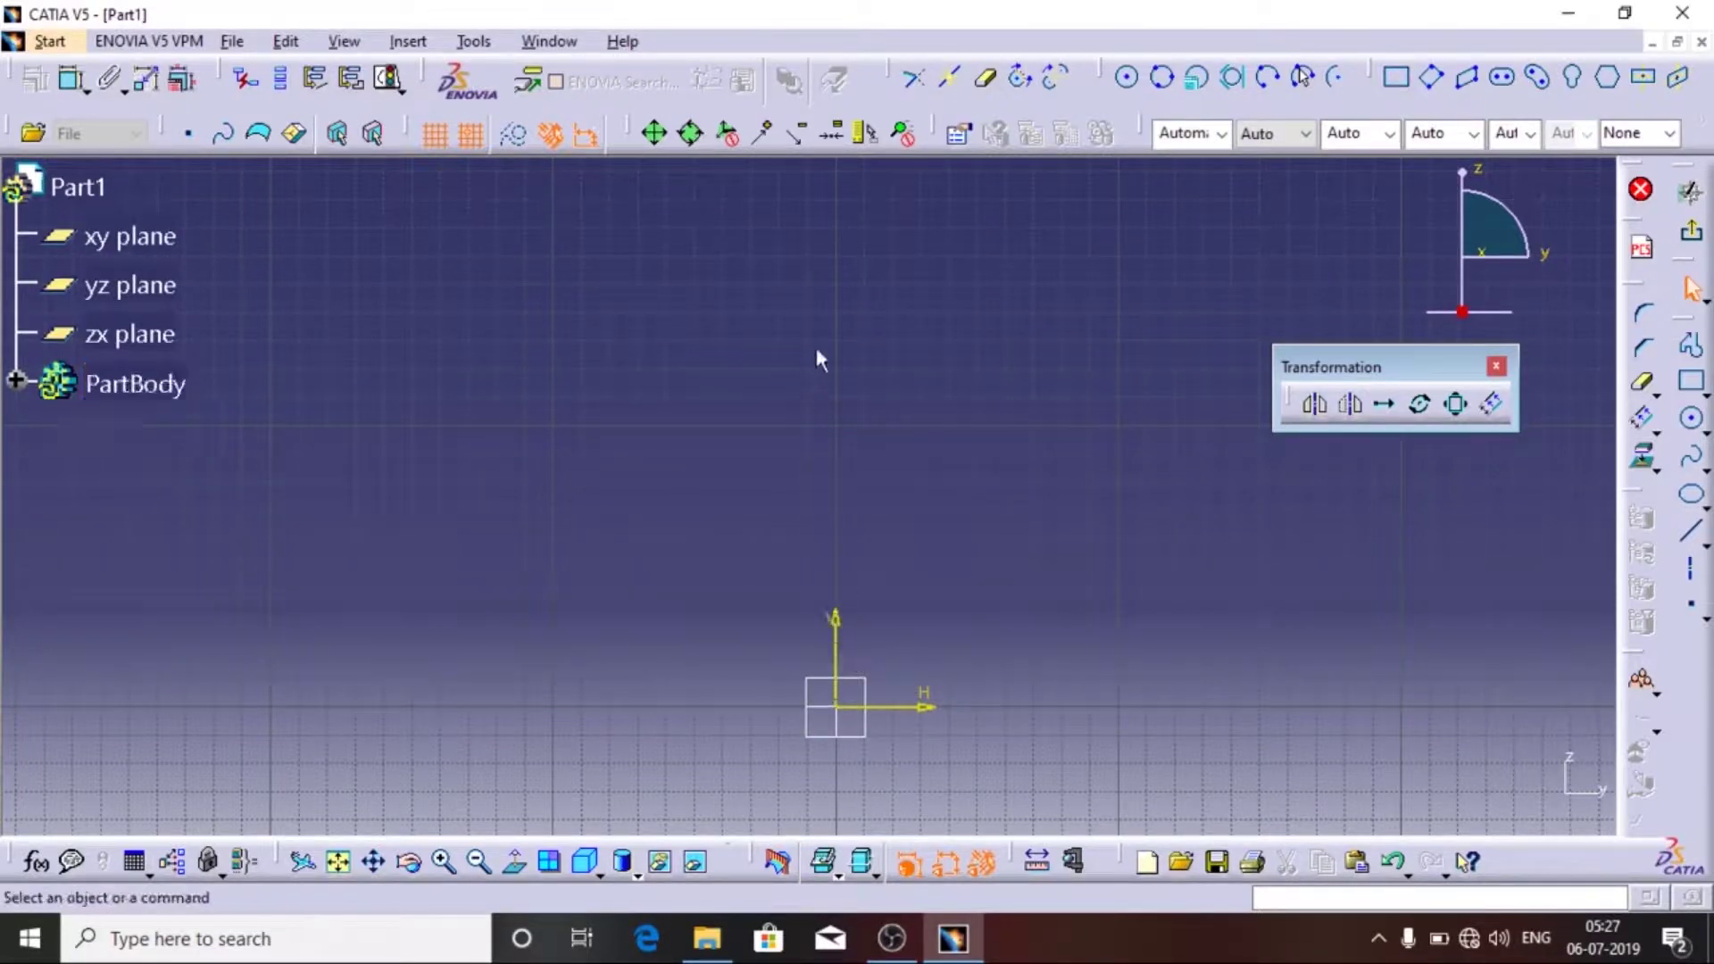
middle_drag(816, 342, 807, 385)
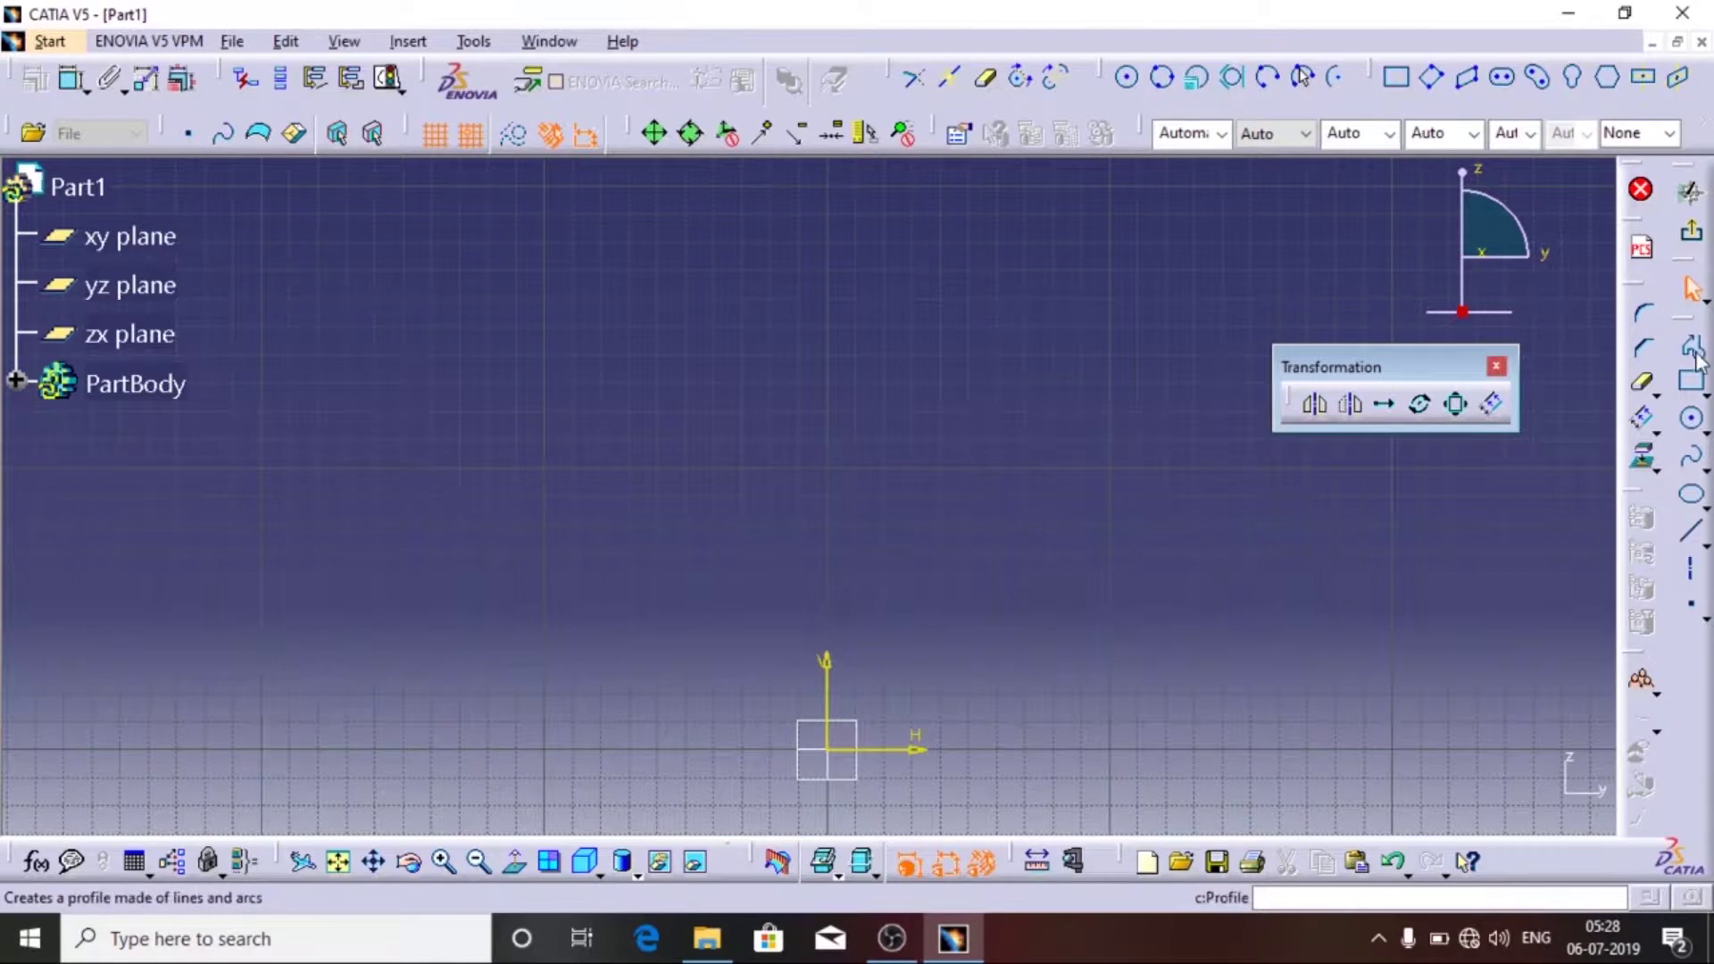
click(1691, 532)
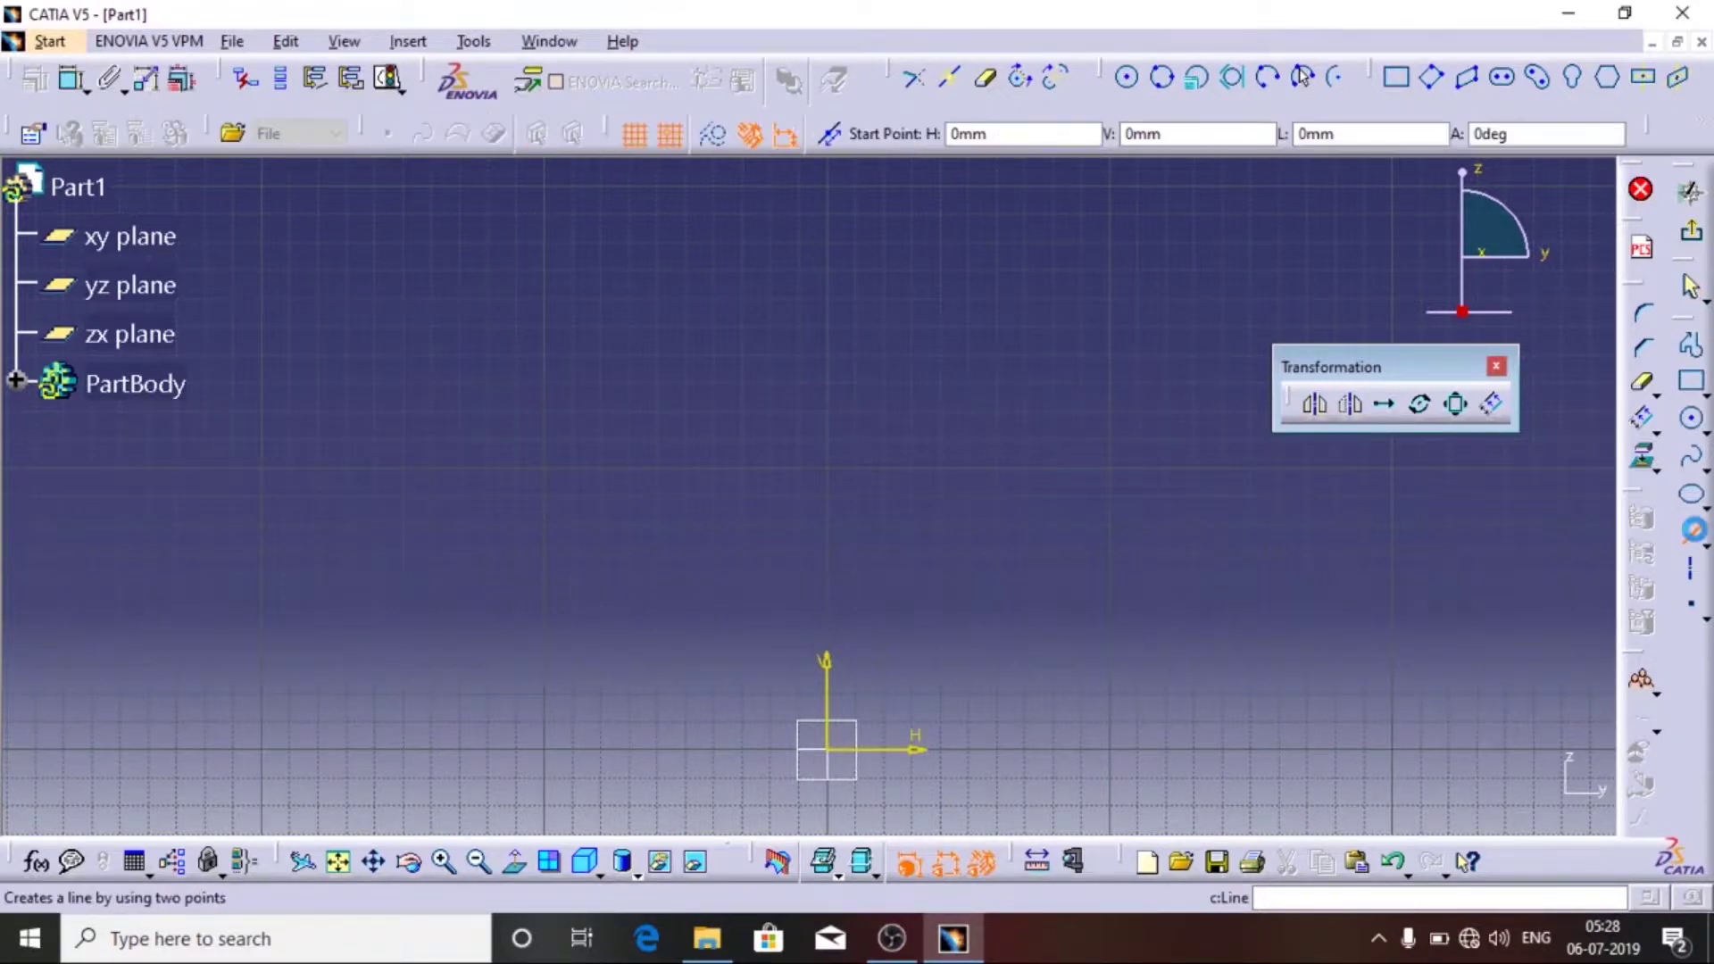
click(967, 411)
click(1138, 412)
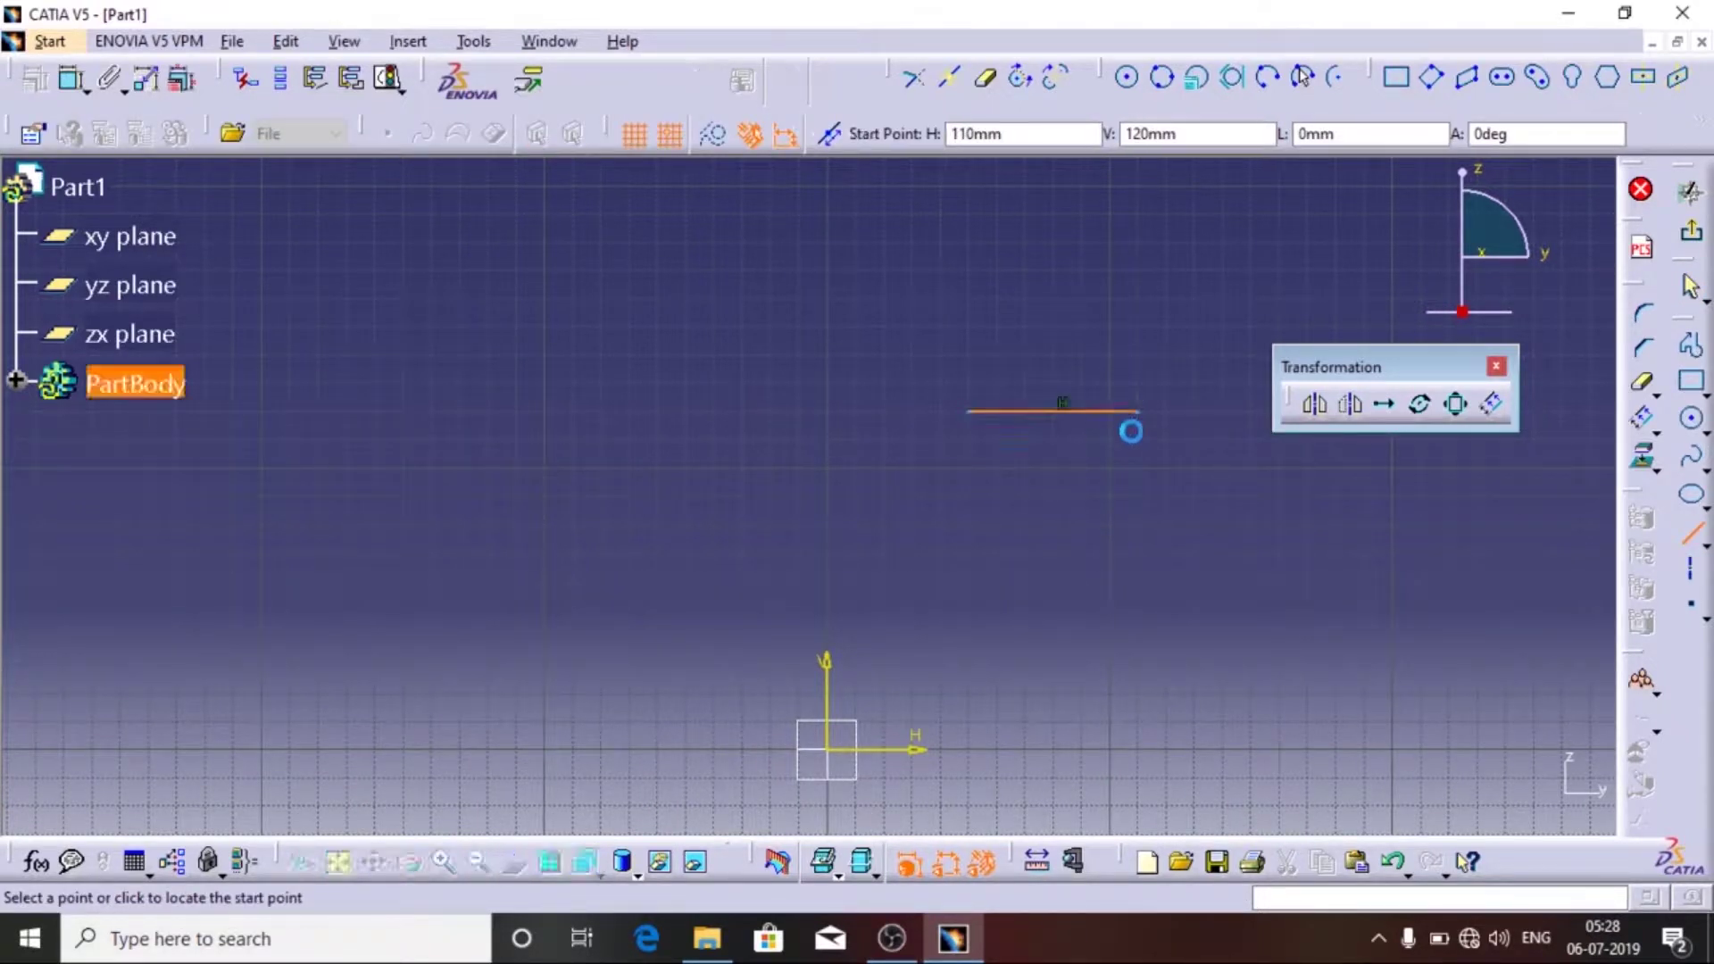
click(1138, 552)
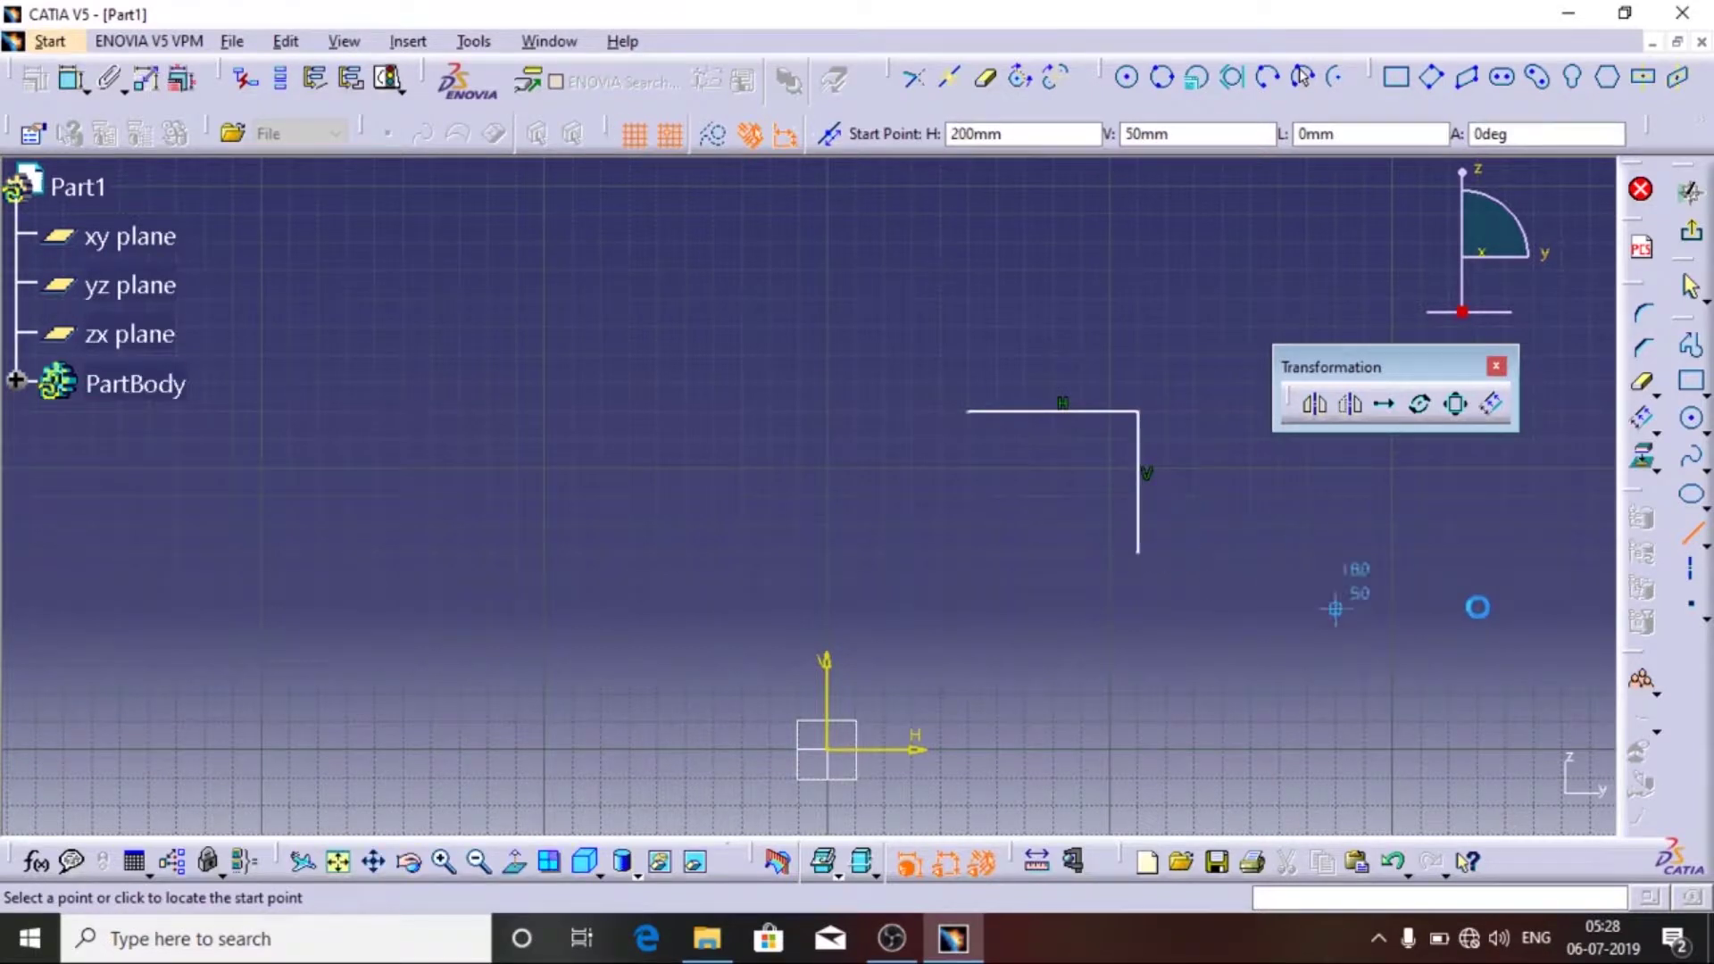
click(1690, 534)
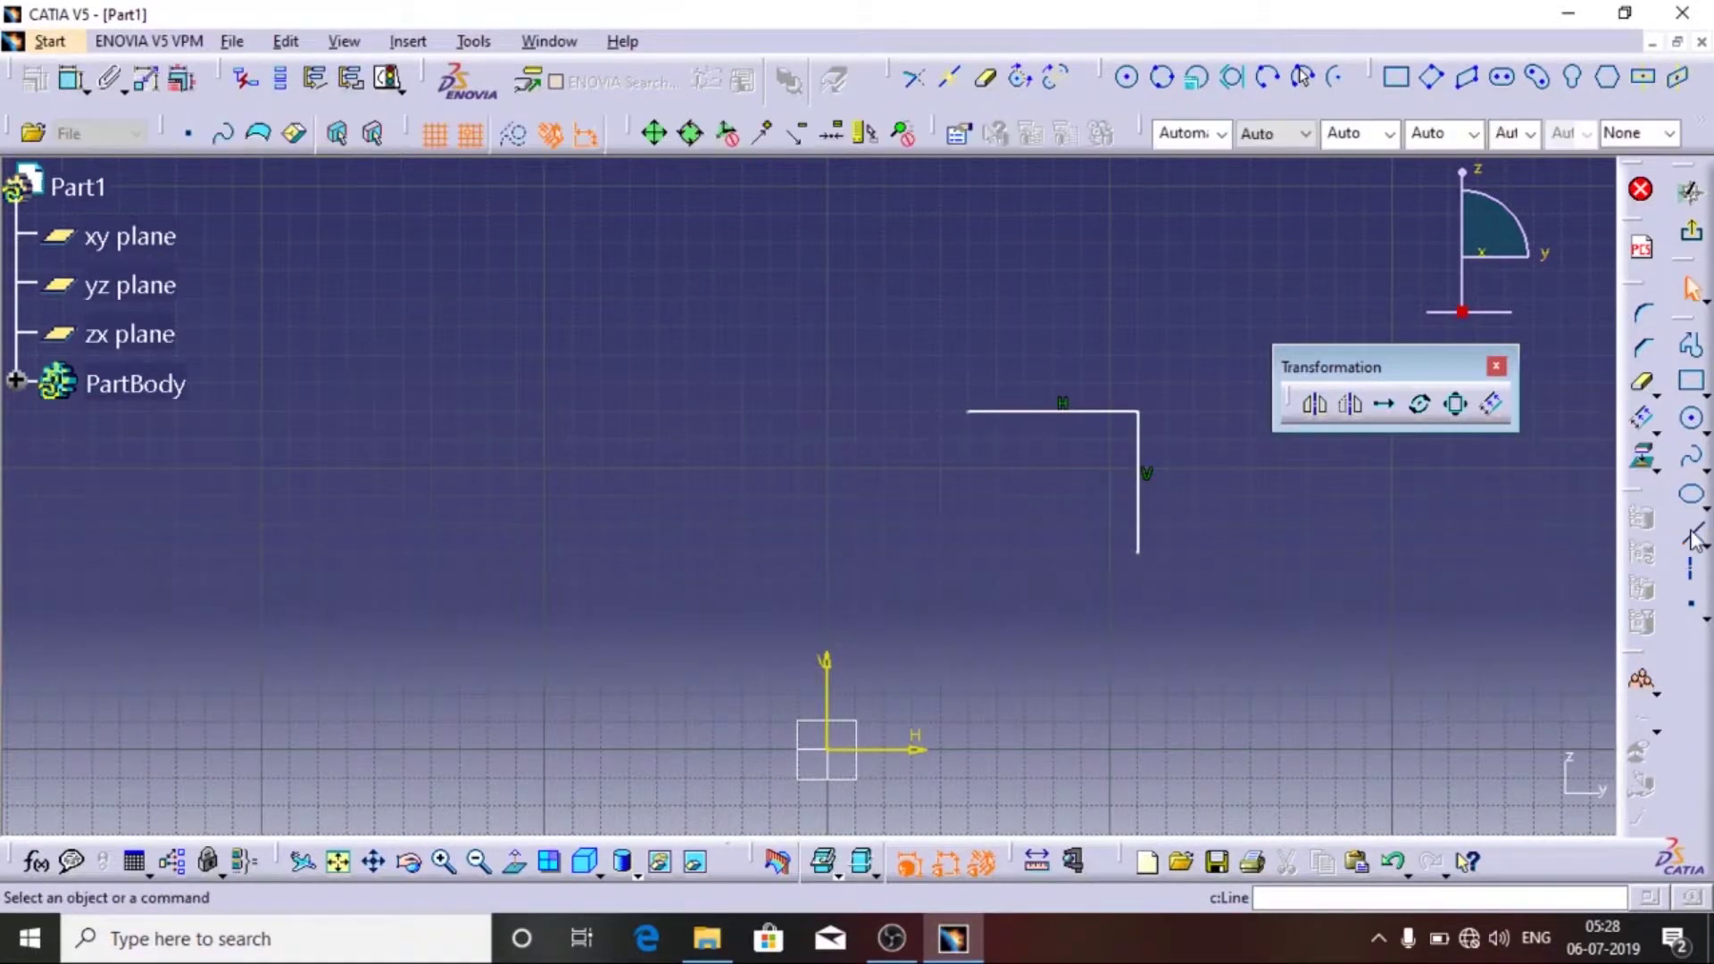
click(1690, 534)
click(1279, 610)
click(1420, 609)
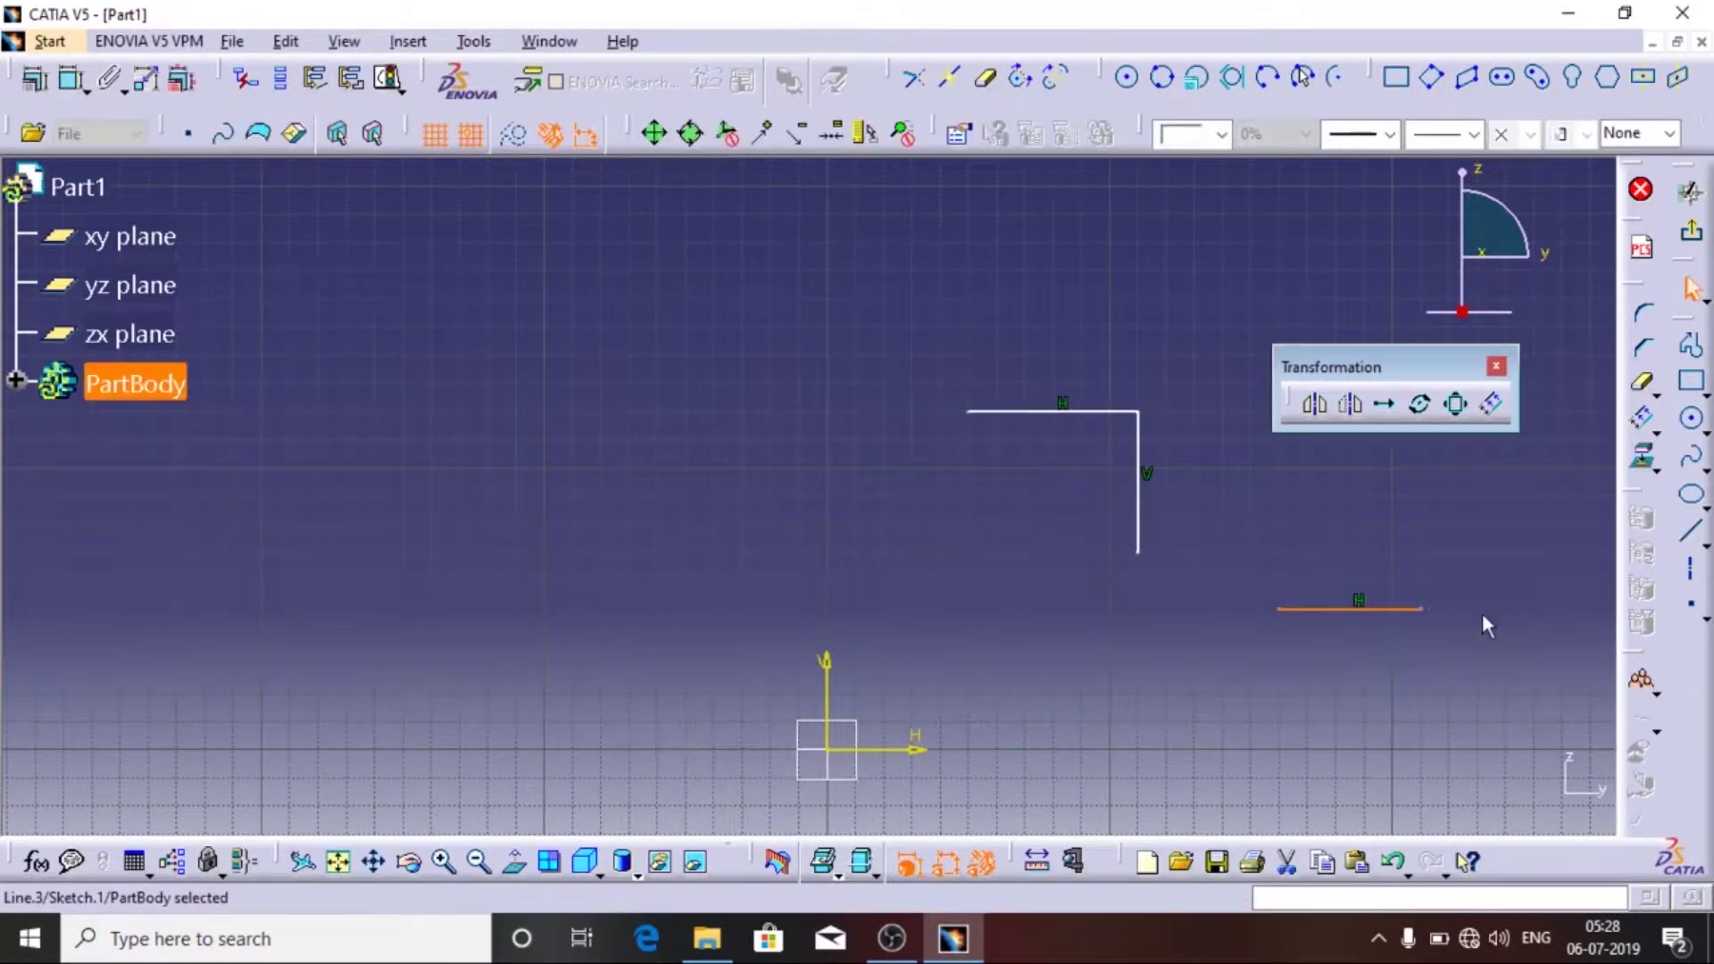
click(1690, 534)
key(Escape)
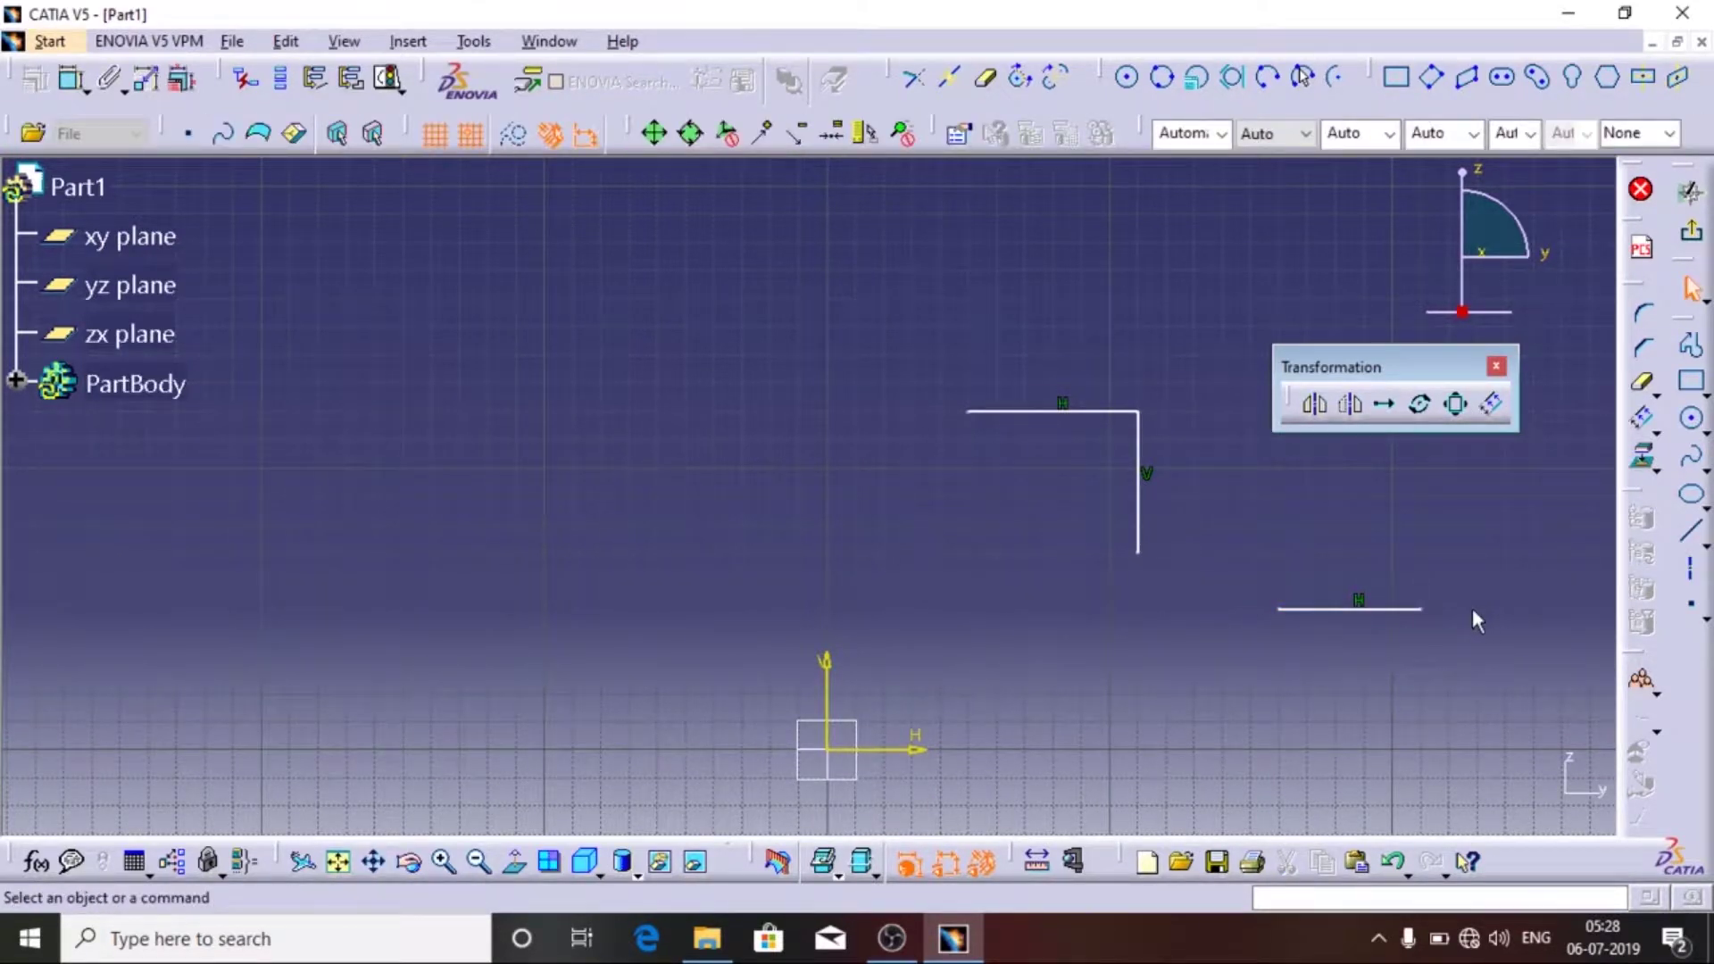
click(1691, 534)
click(1253, 524)
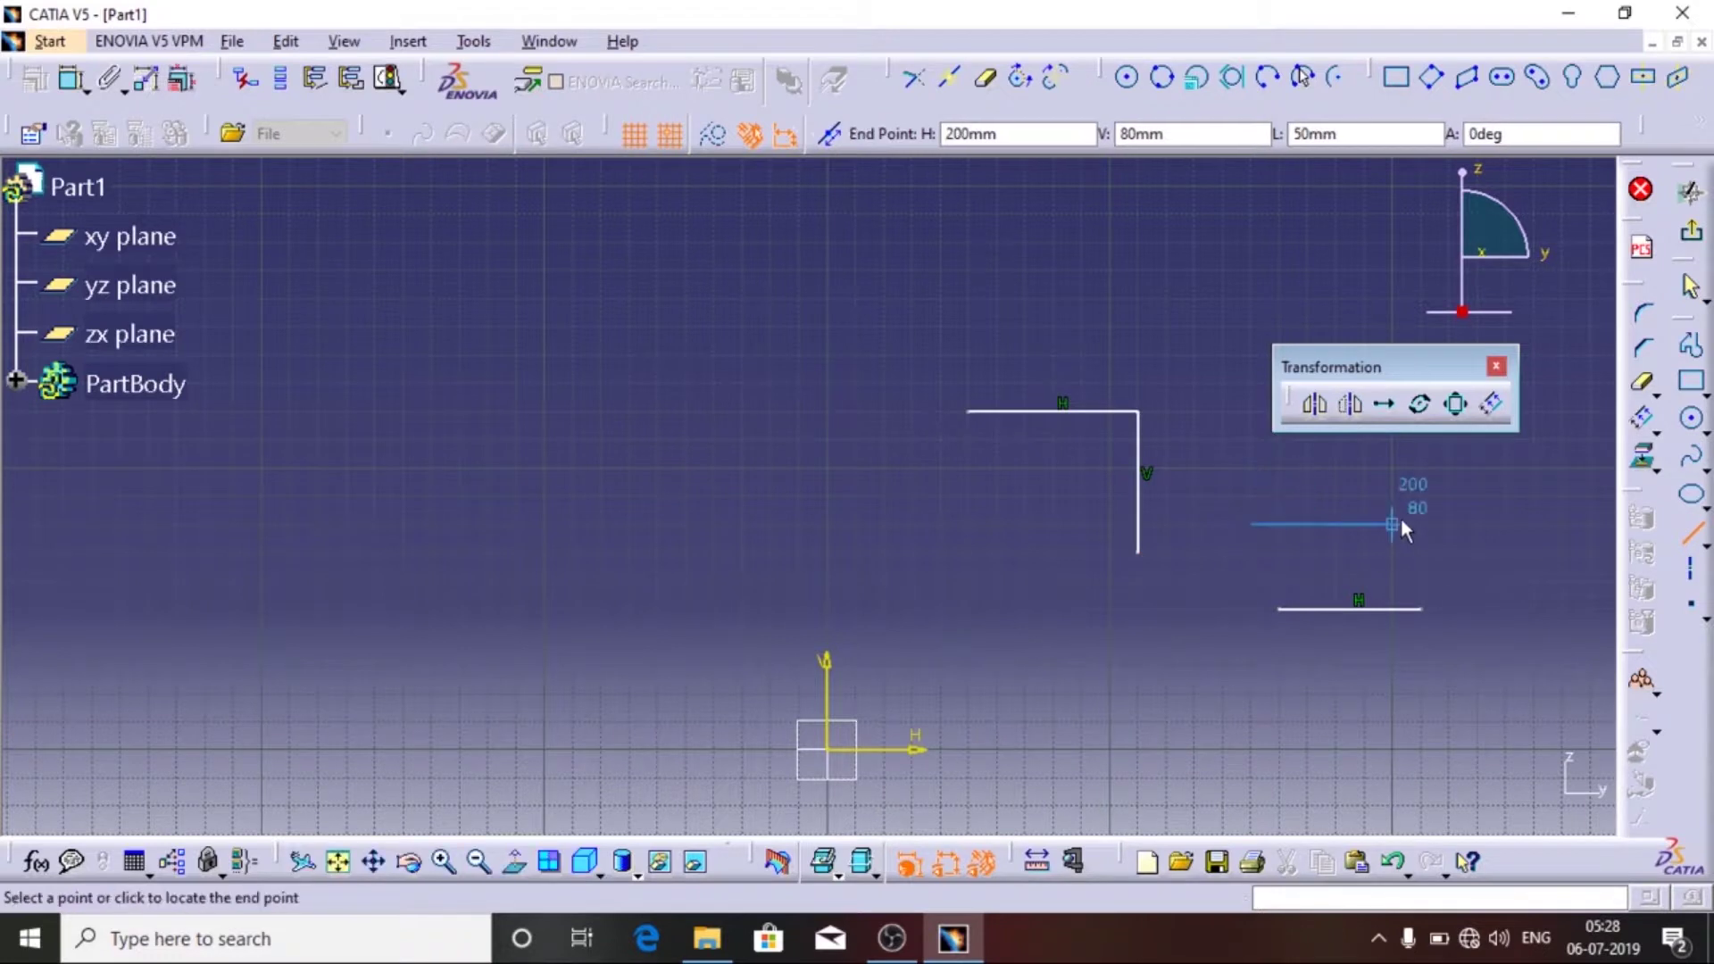
click(1392, 524)
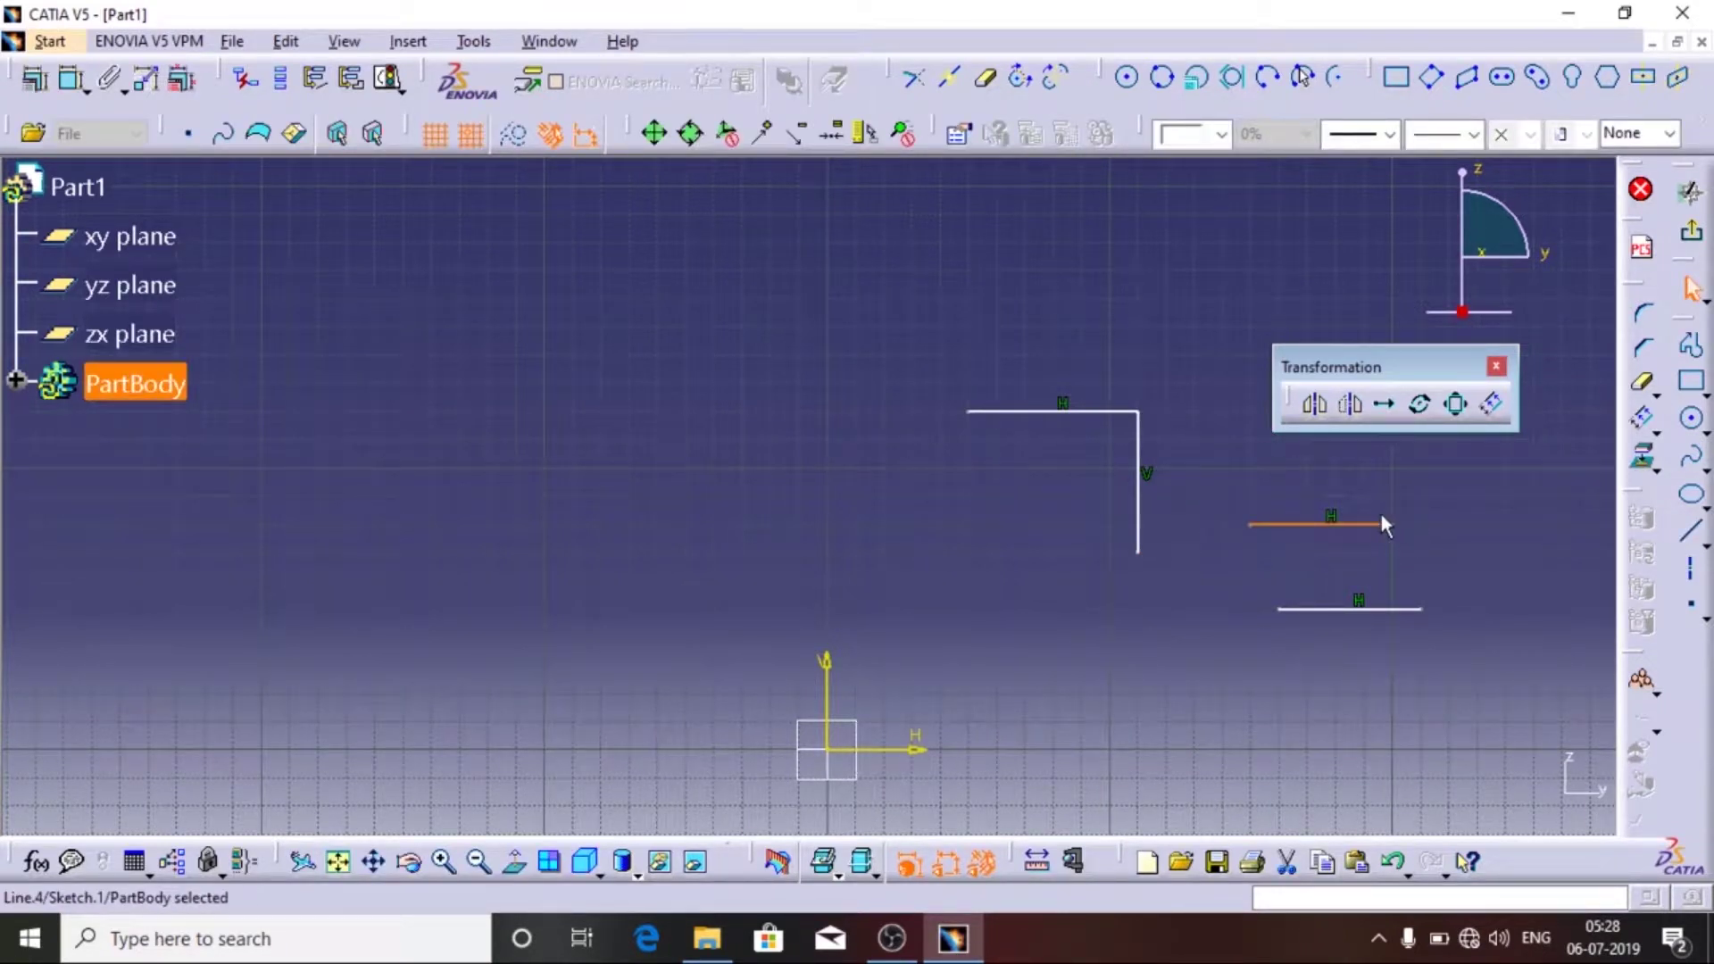
mouse_move(1490, 656)
mouse_down()
mouse_move(1079, 501)
mouse_move(914, 321)
mouse_up()
key(Delete)
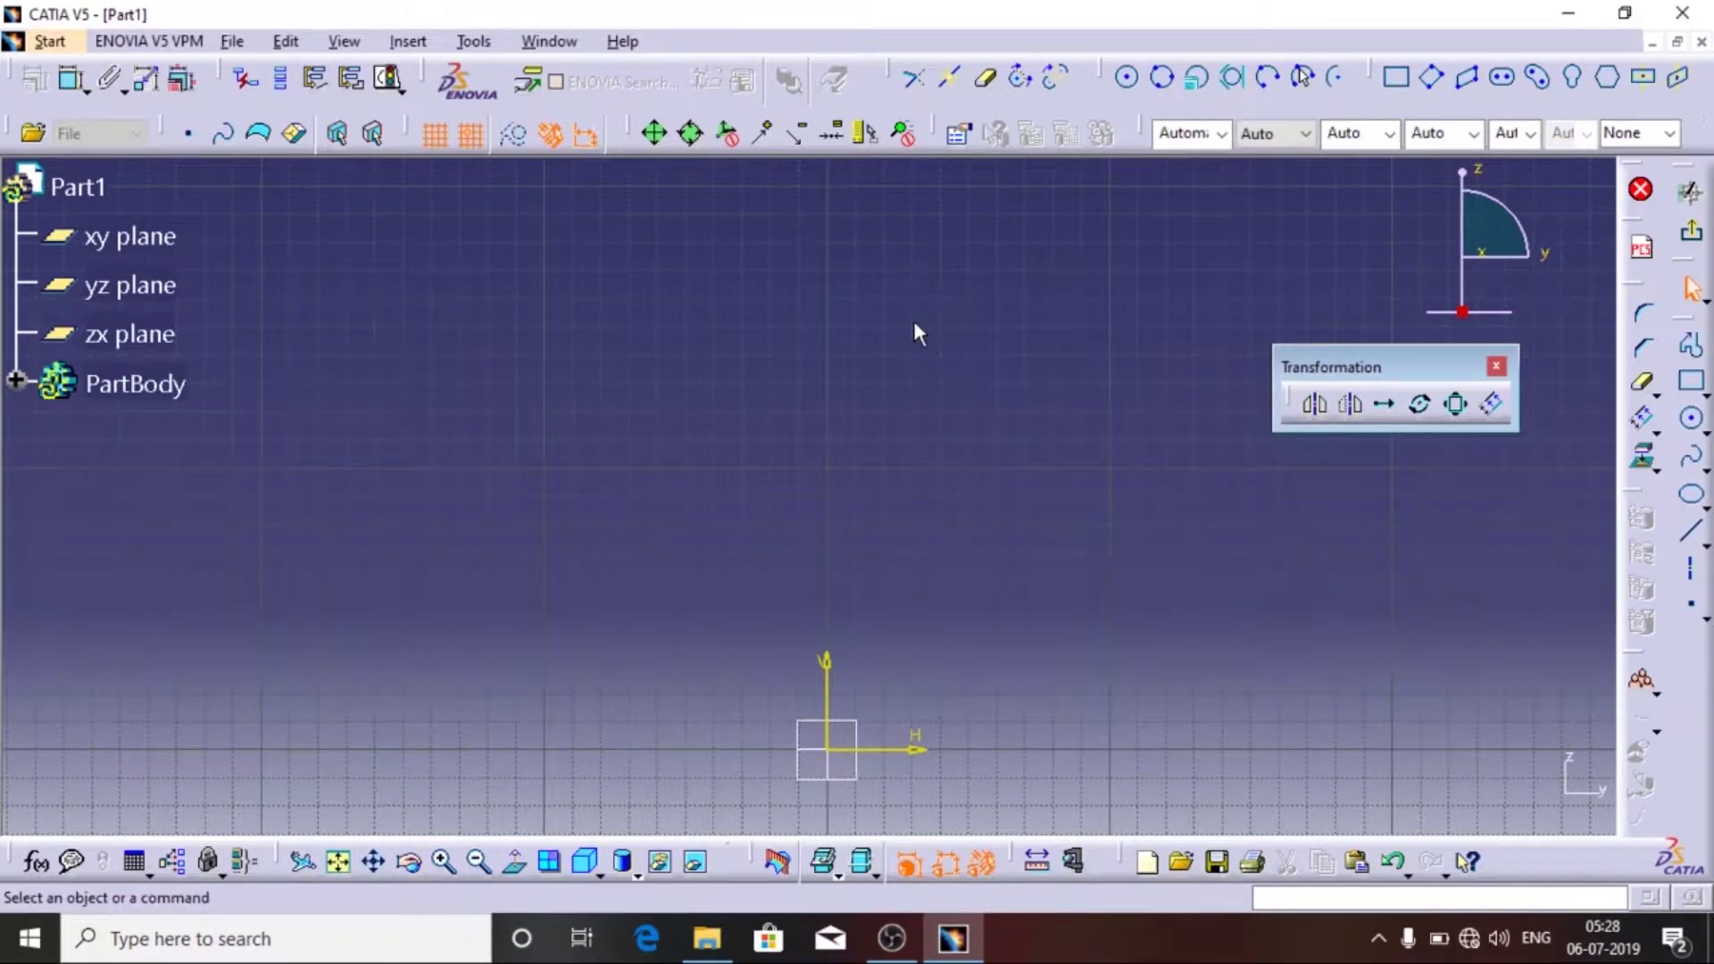
- Draw a sloped line from the vertical axis at about 80 mm height to about H -30 mm, V 70 mm
click(1693, 528)
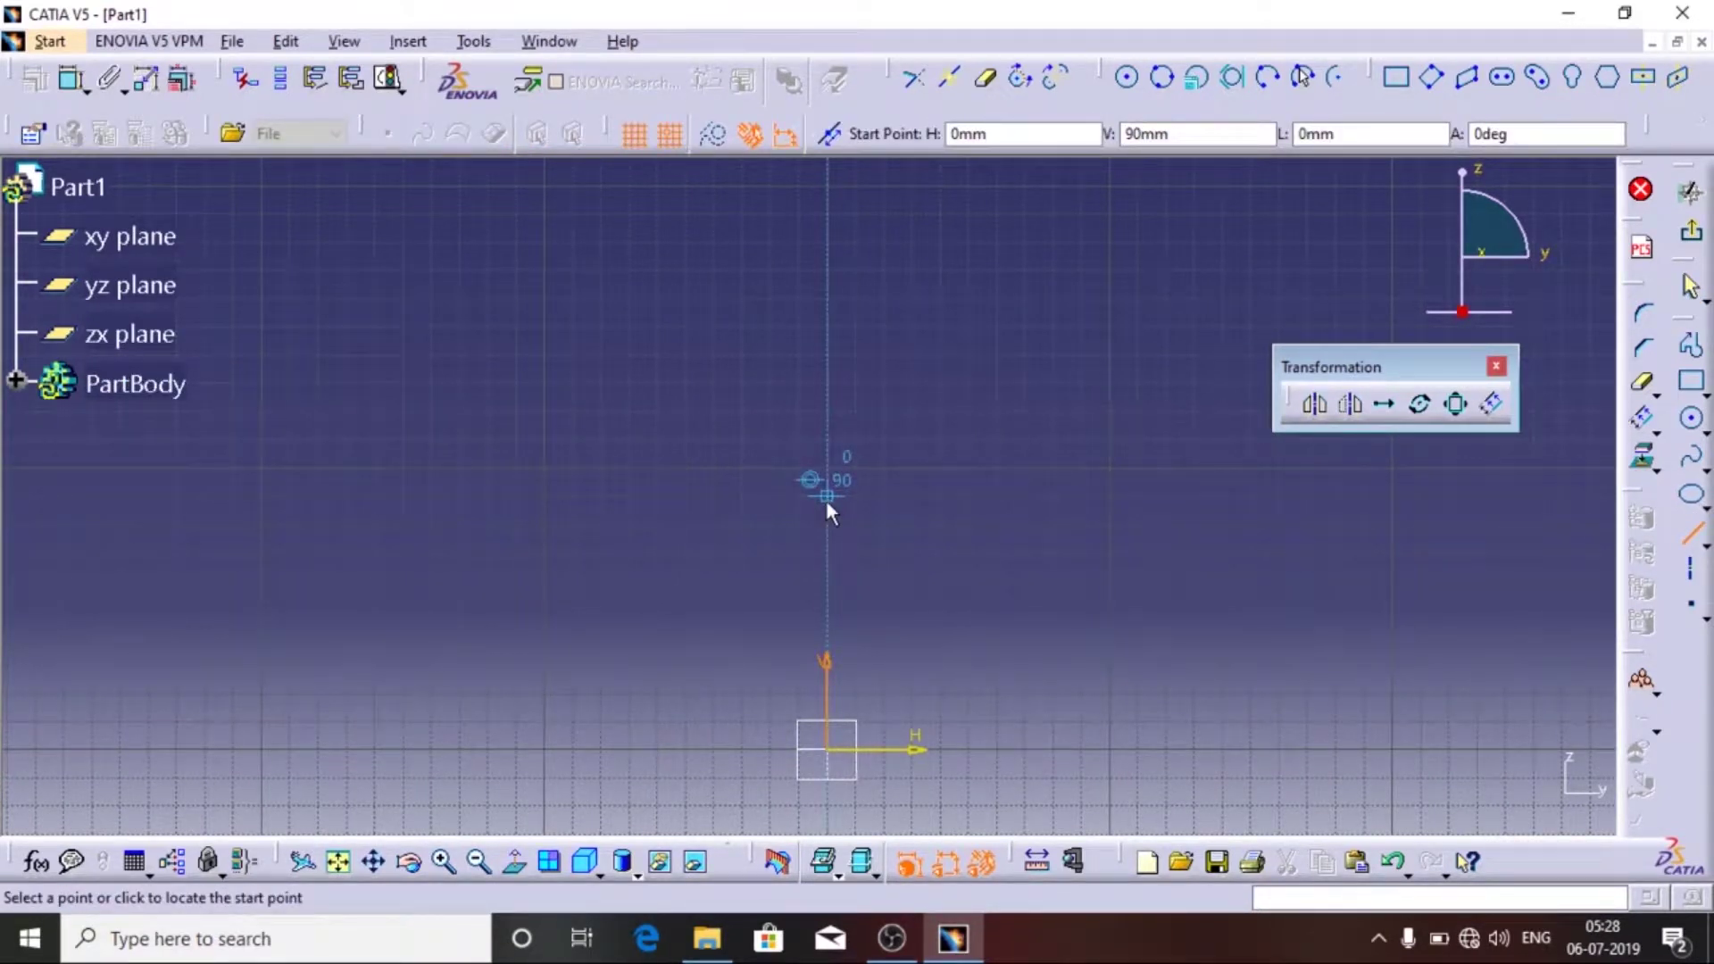
click(826, 525)
click(728, 549)
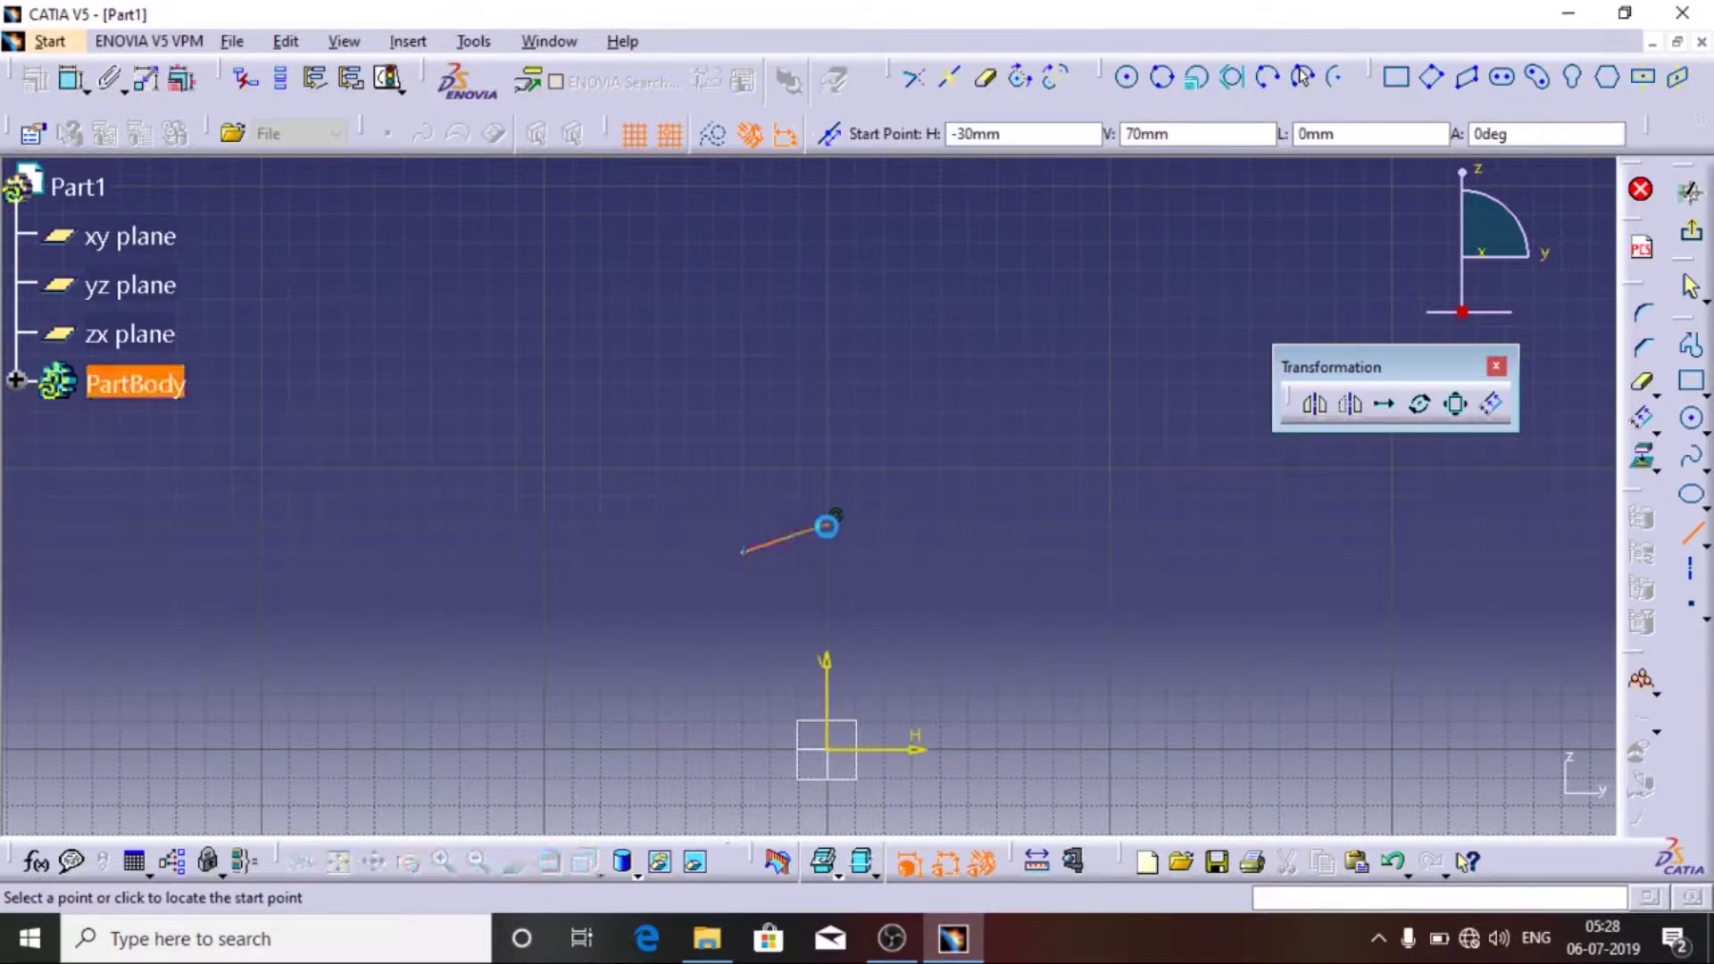
key(Escape)
- Dimension the heights of both endpoints of the sloped line from the horizontal axis
click(72, 80)
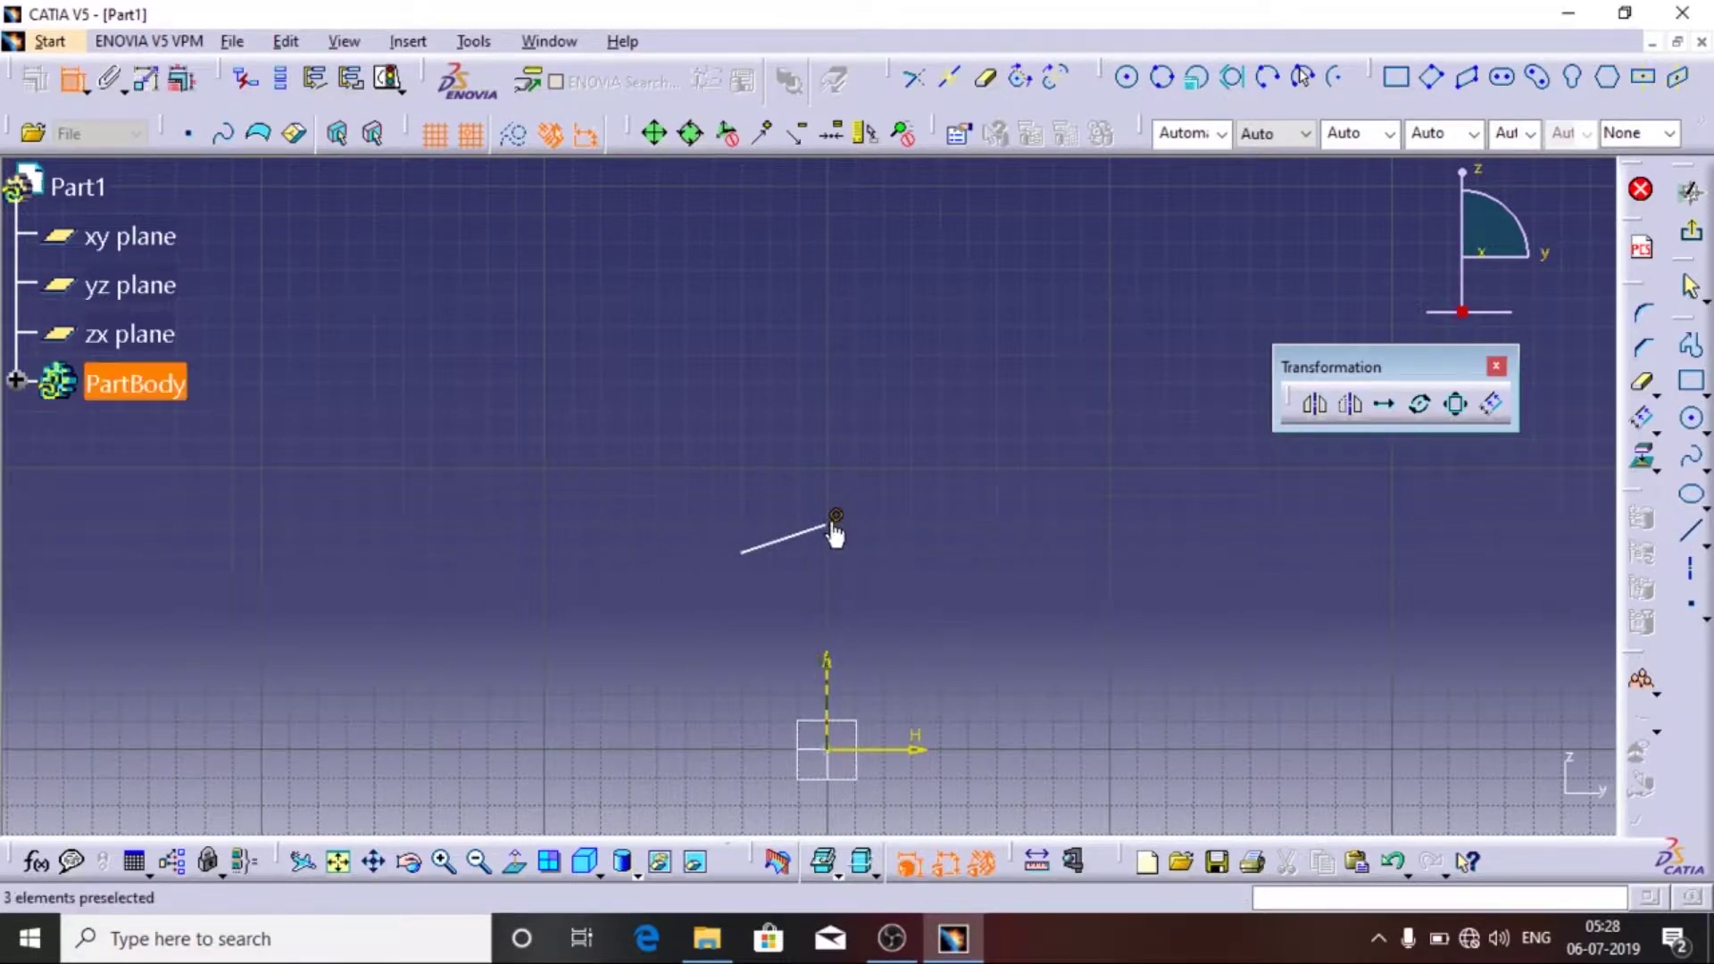
click(907, 750)
click(326, 648)
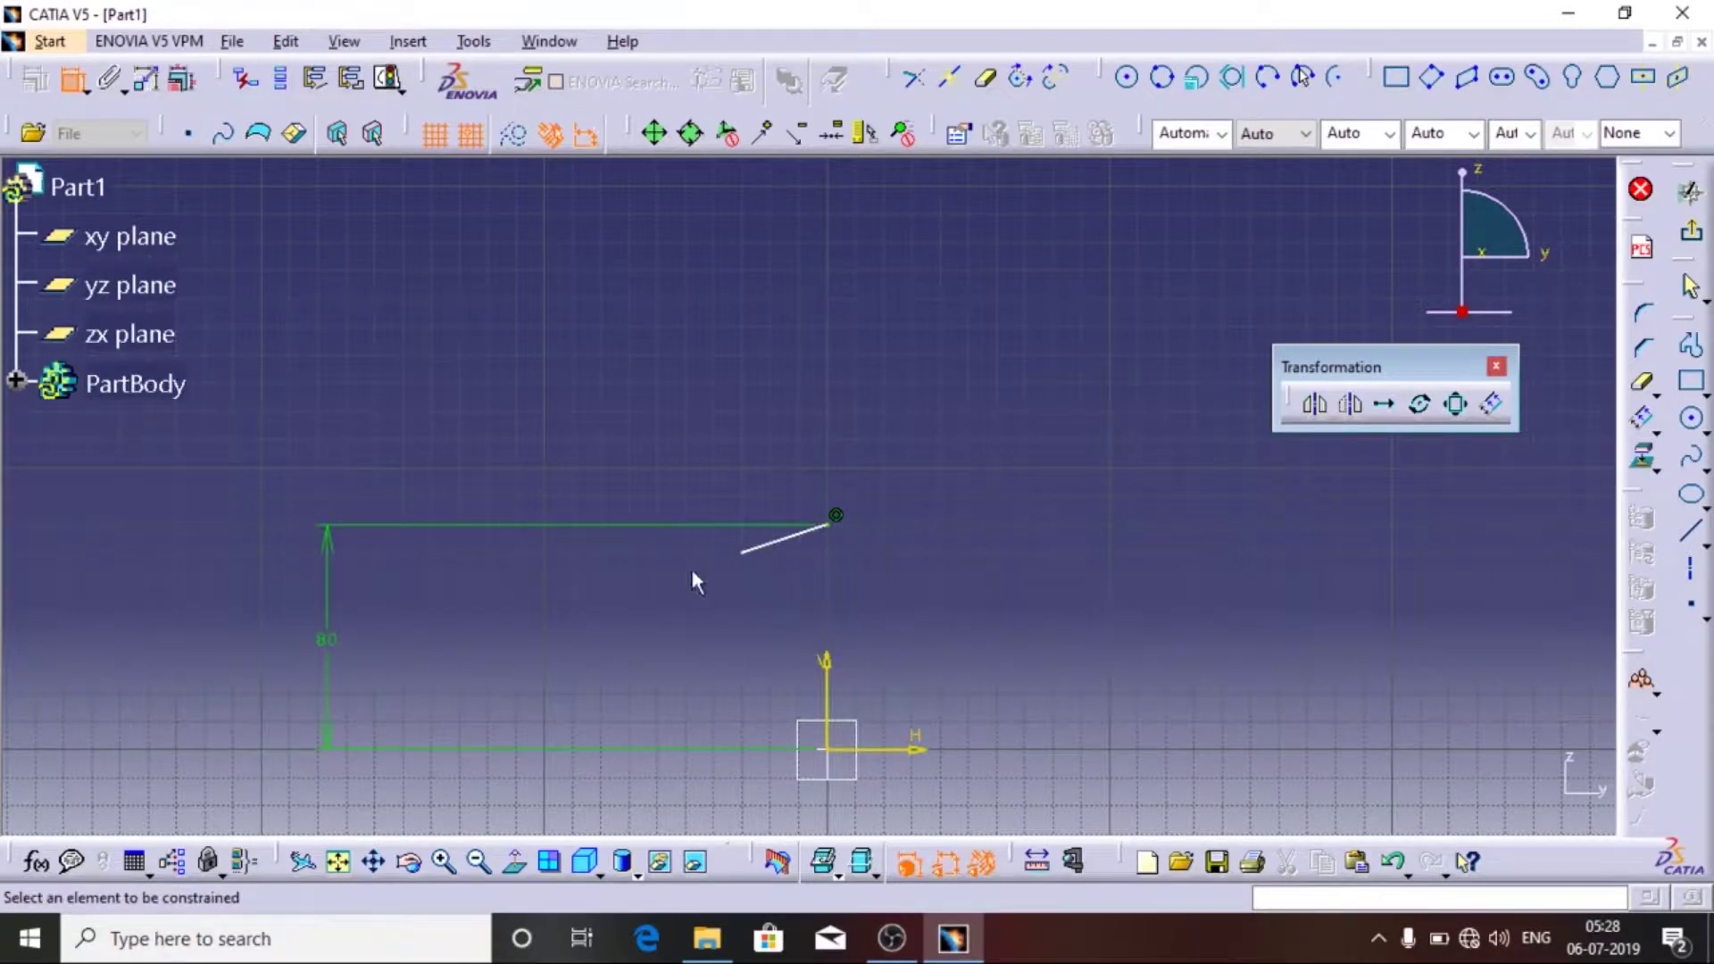
click(743, 552)
click(876, 748)
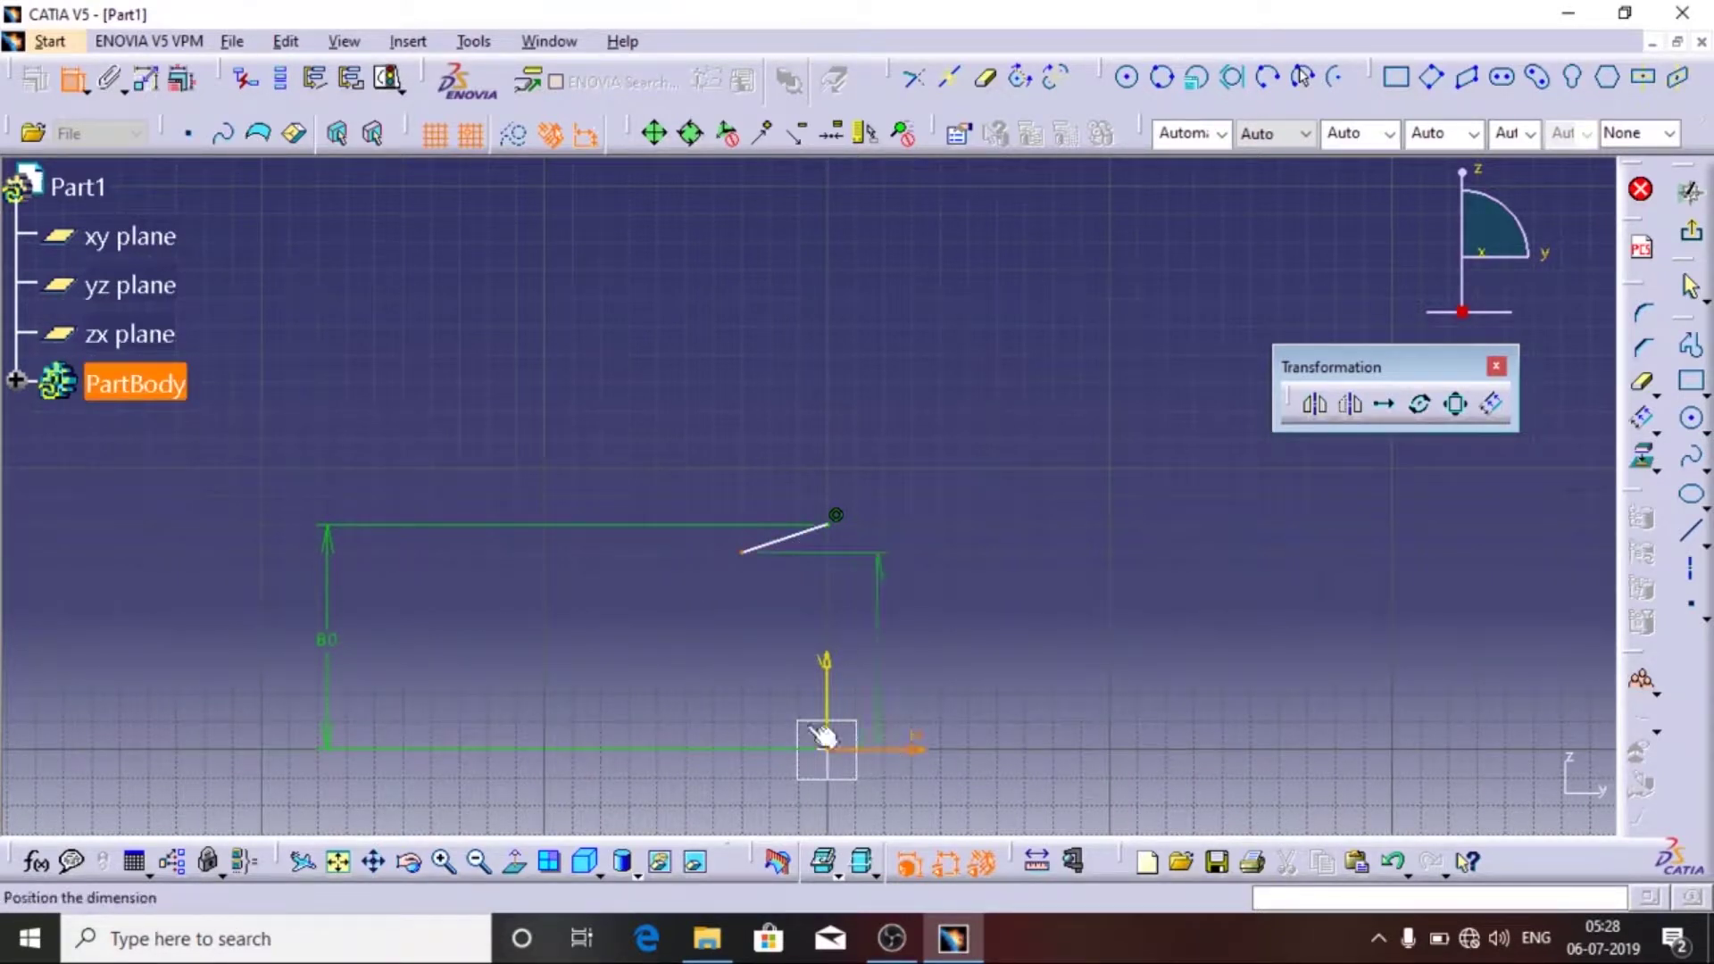
click(381, 665)
- Dimension the sloped line's lower endpoint horizontally from the vertical axis and set the distance to 40 mm
click(744, 557)
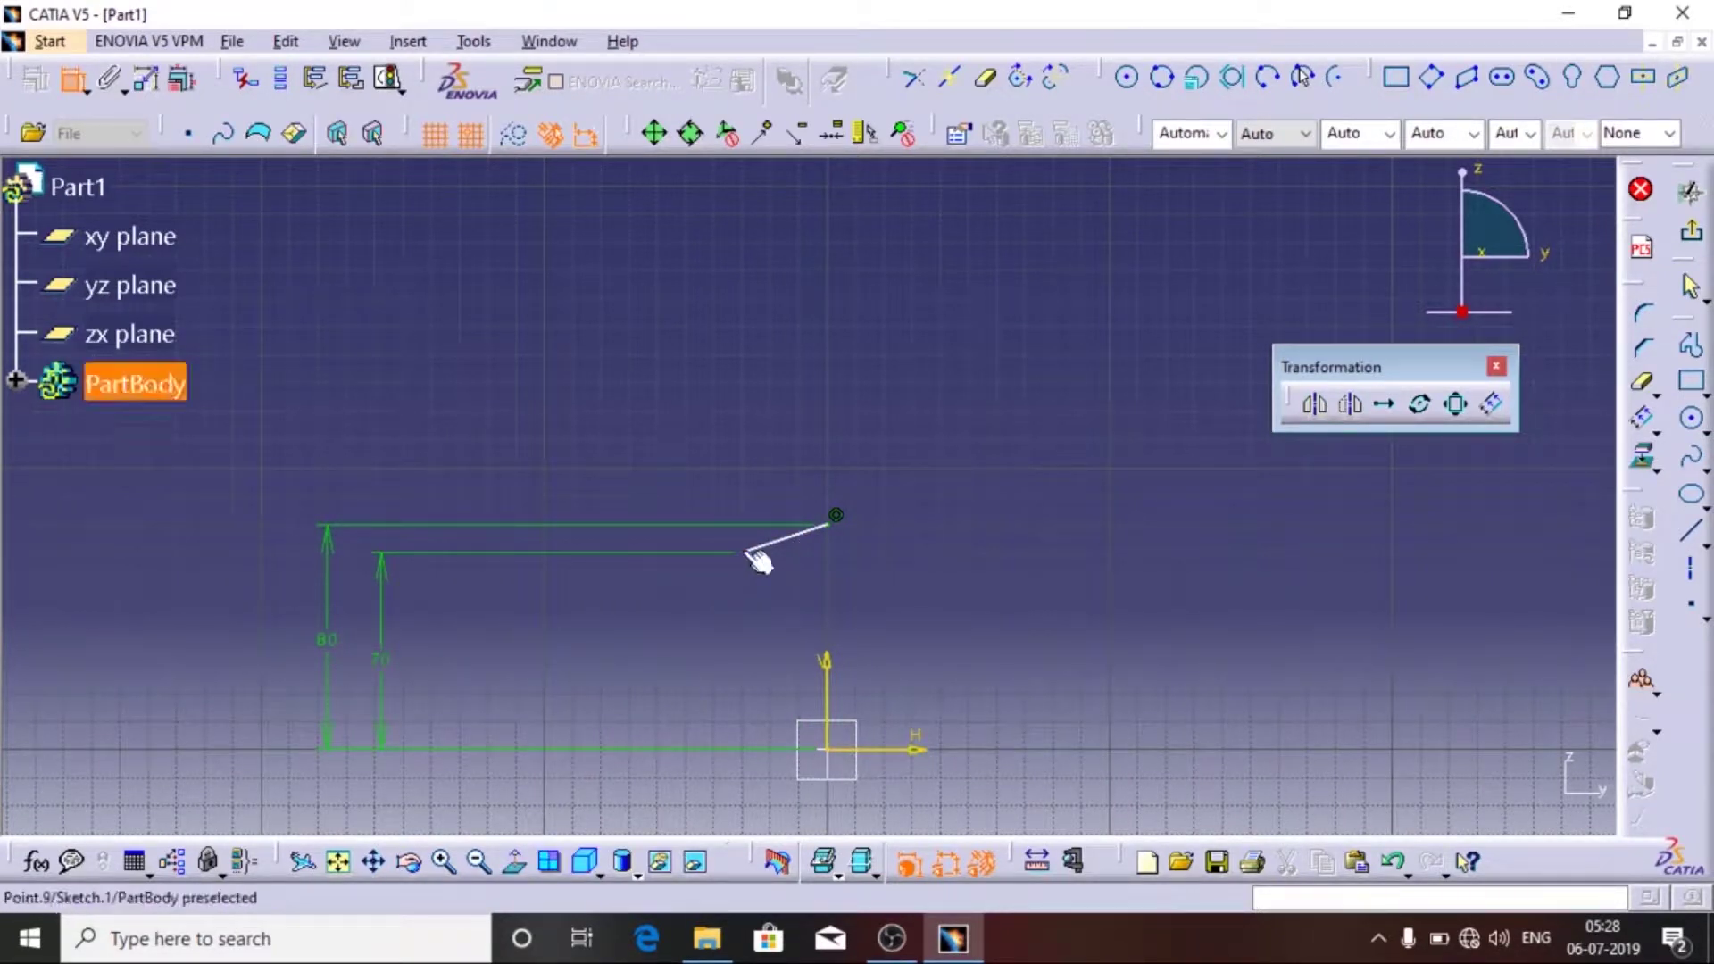
click(829, 682)
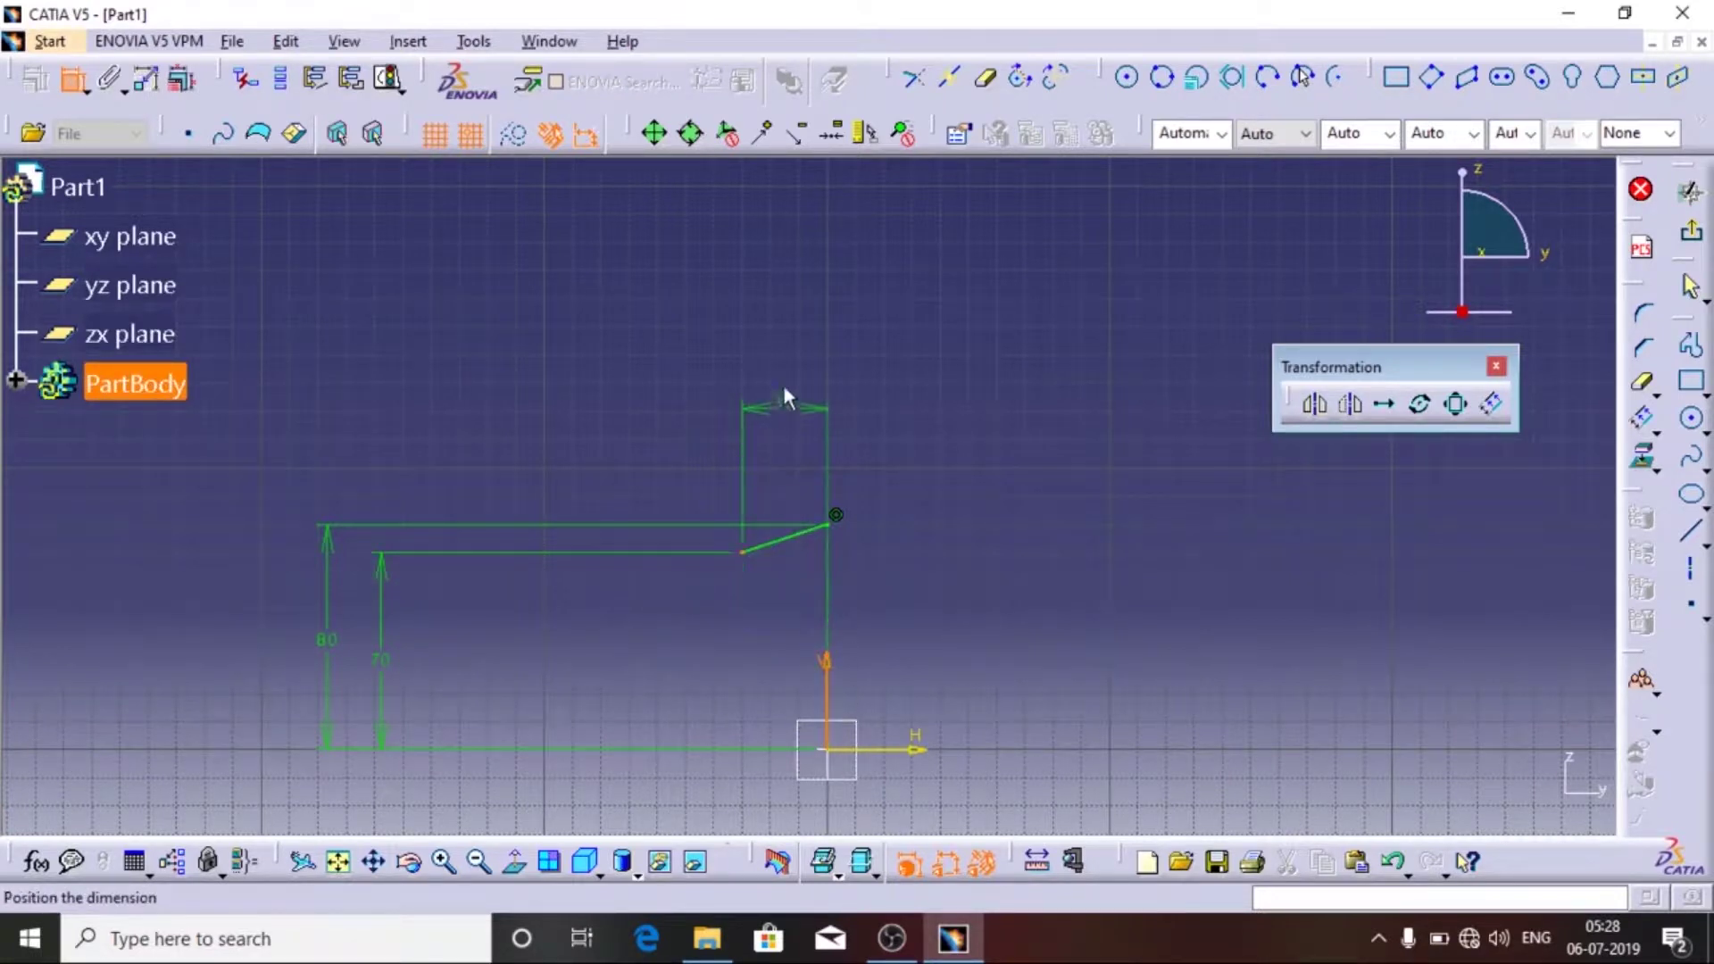
click(776, 326)
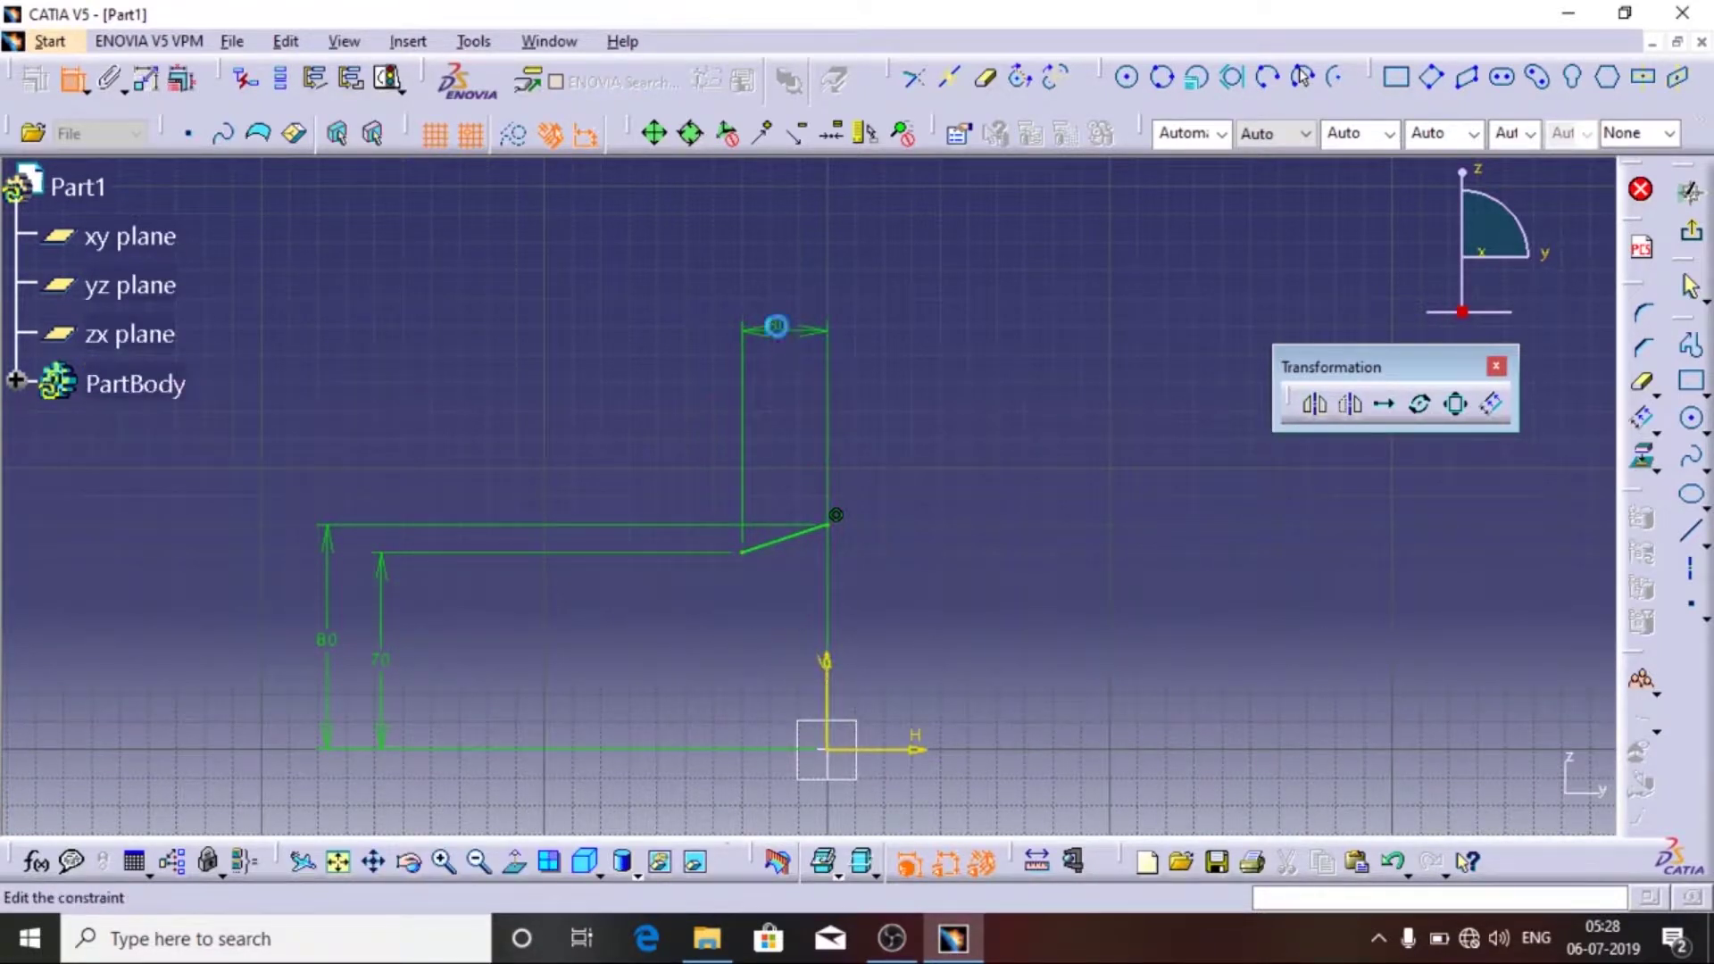
double_click(777, 326)
text(40)
key(Return)
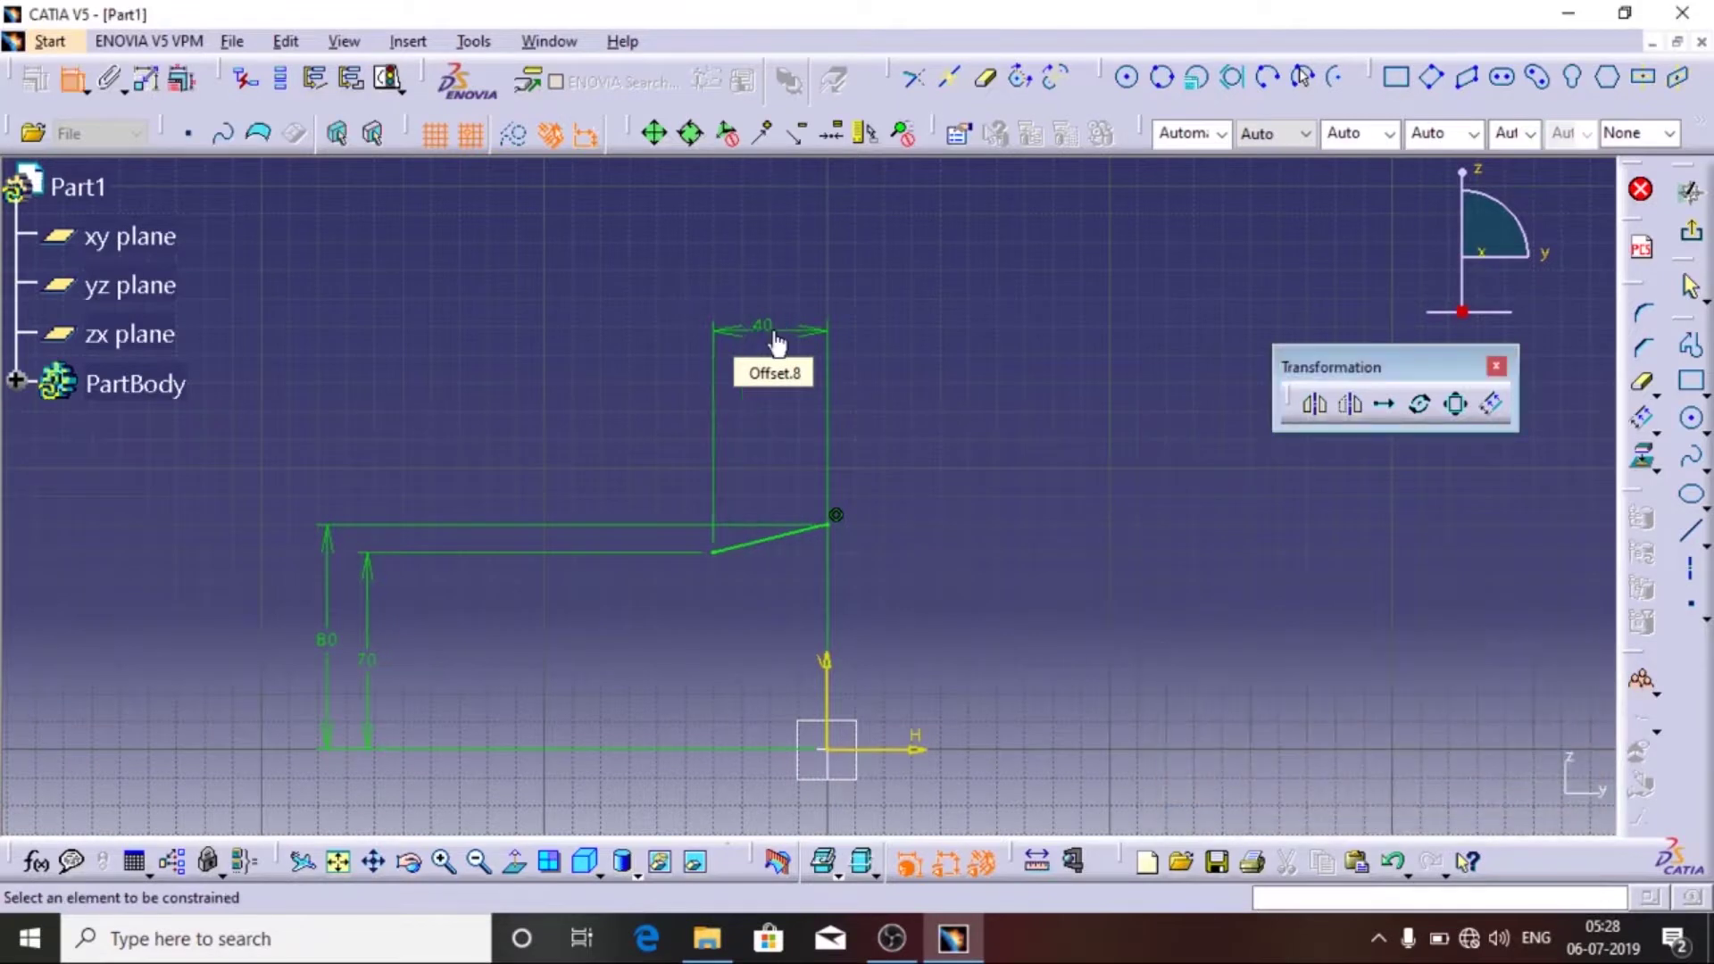
- Set the height of the sloped line's lower endpoint above the horizontal axis to 74 mm
double_click(368, 661)
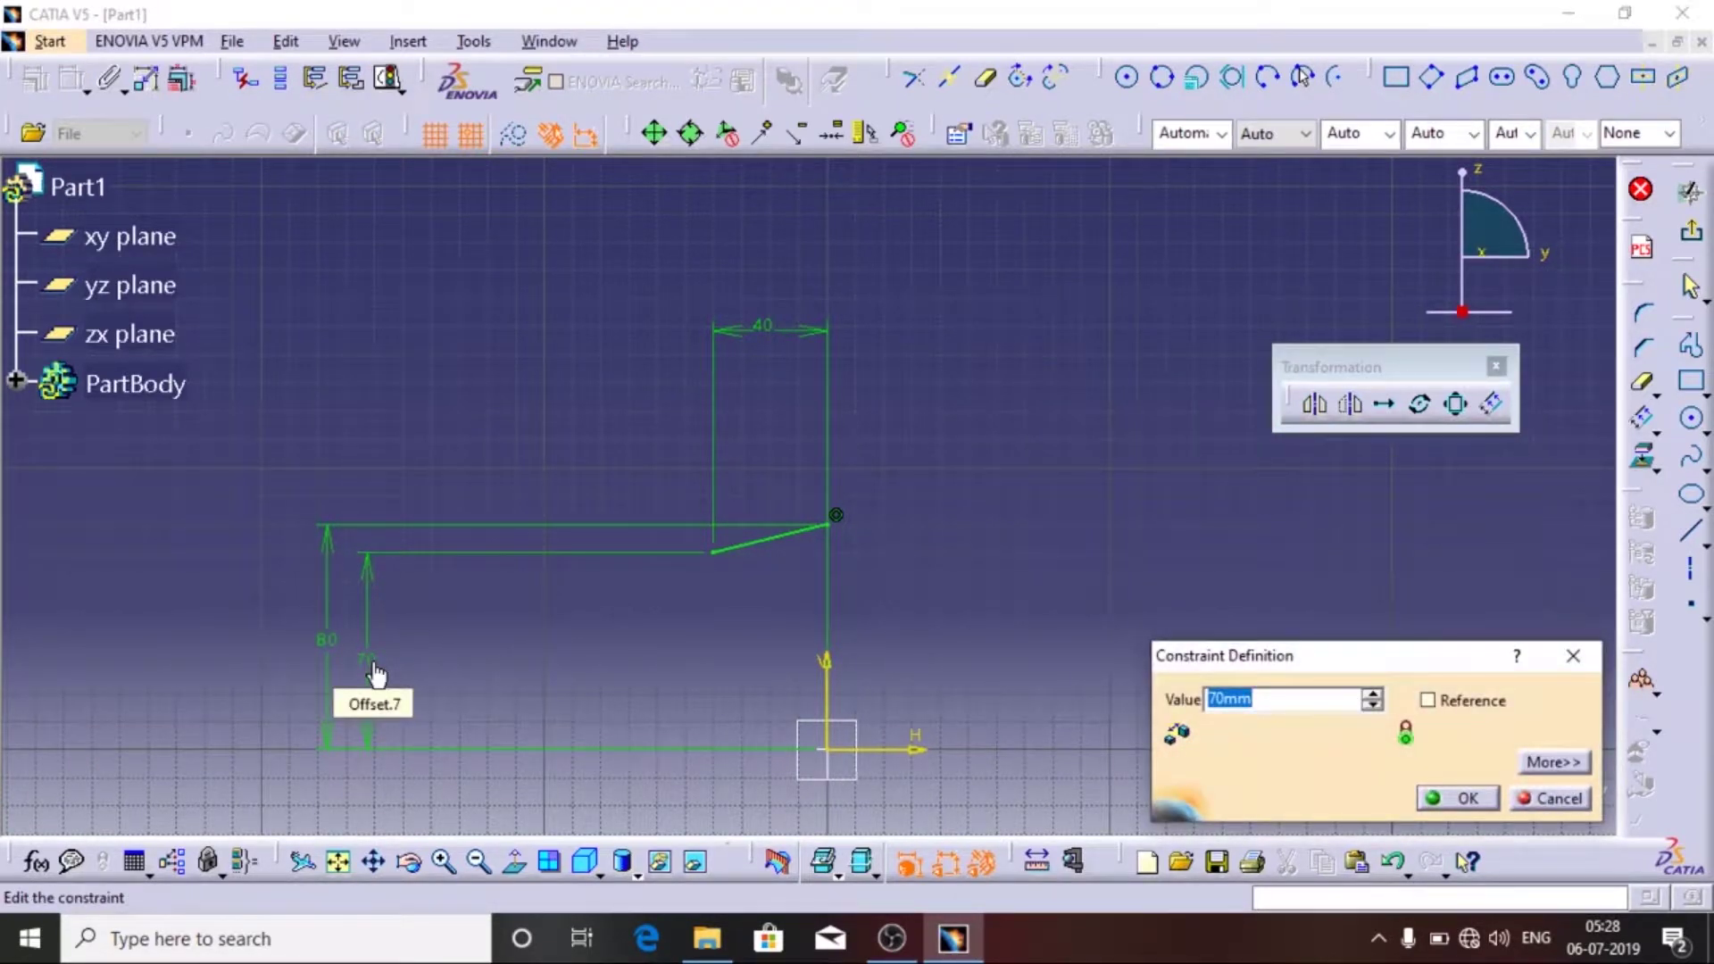
text(74)
key(Return)
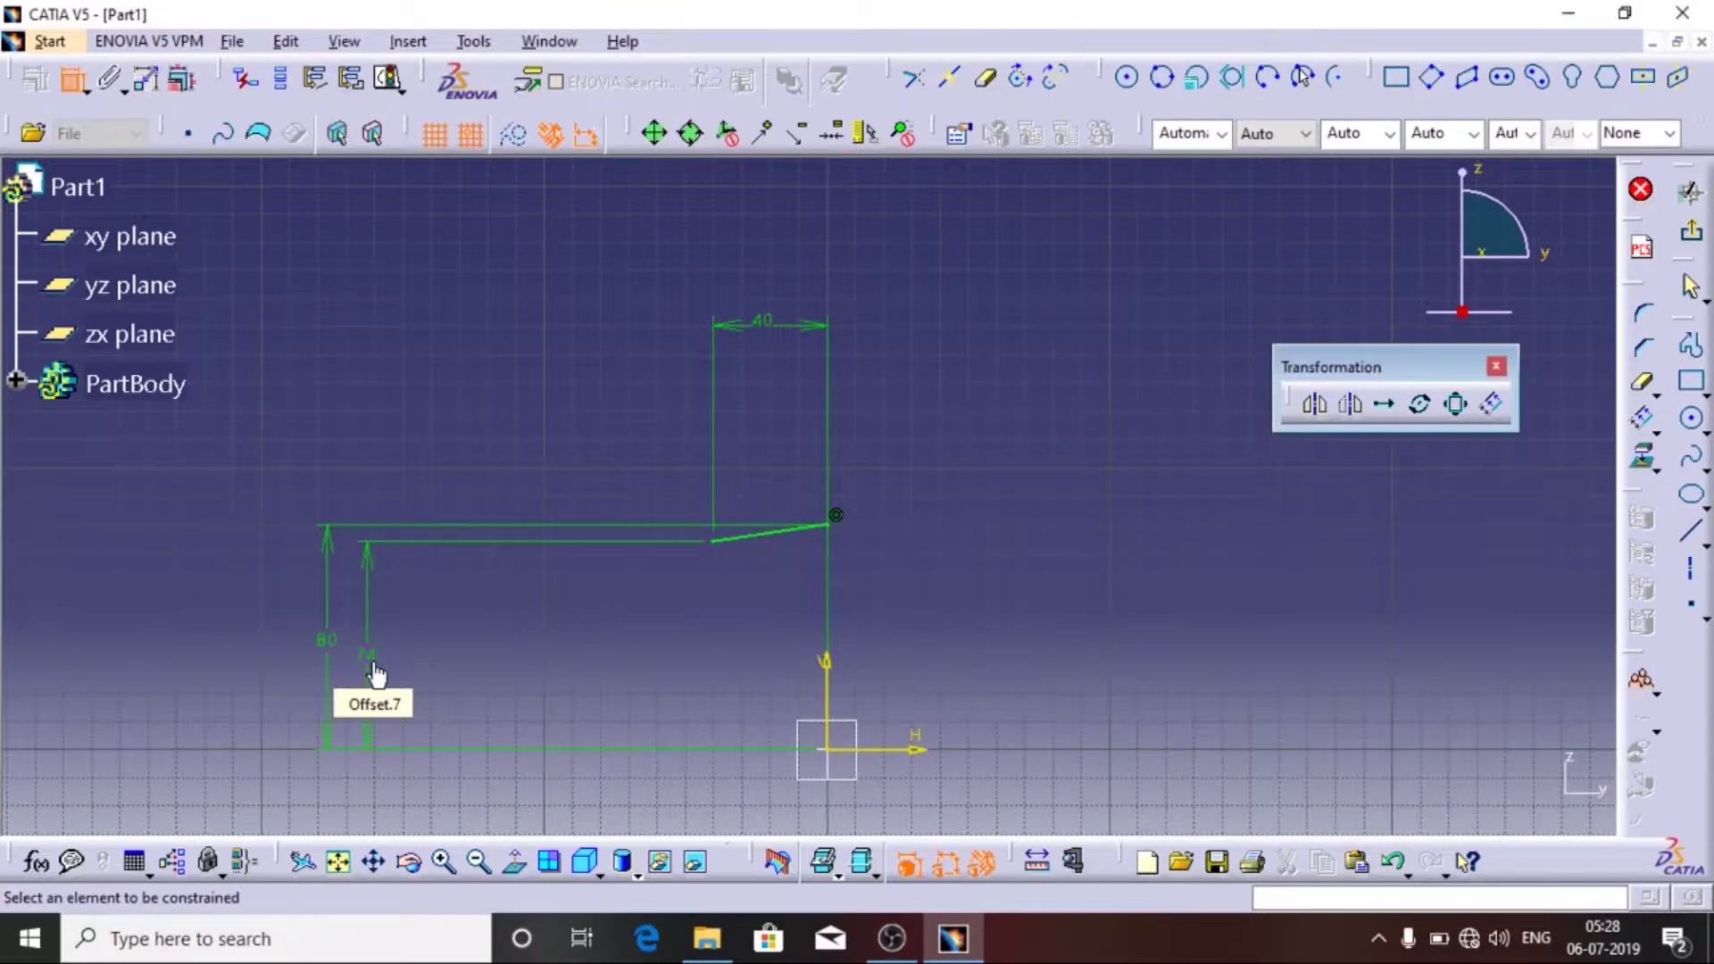
middle_drag(1127, 671, 1073, 546)
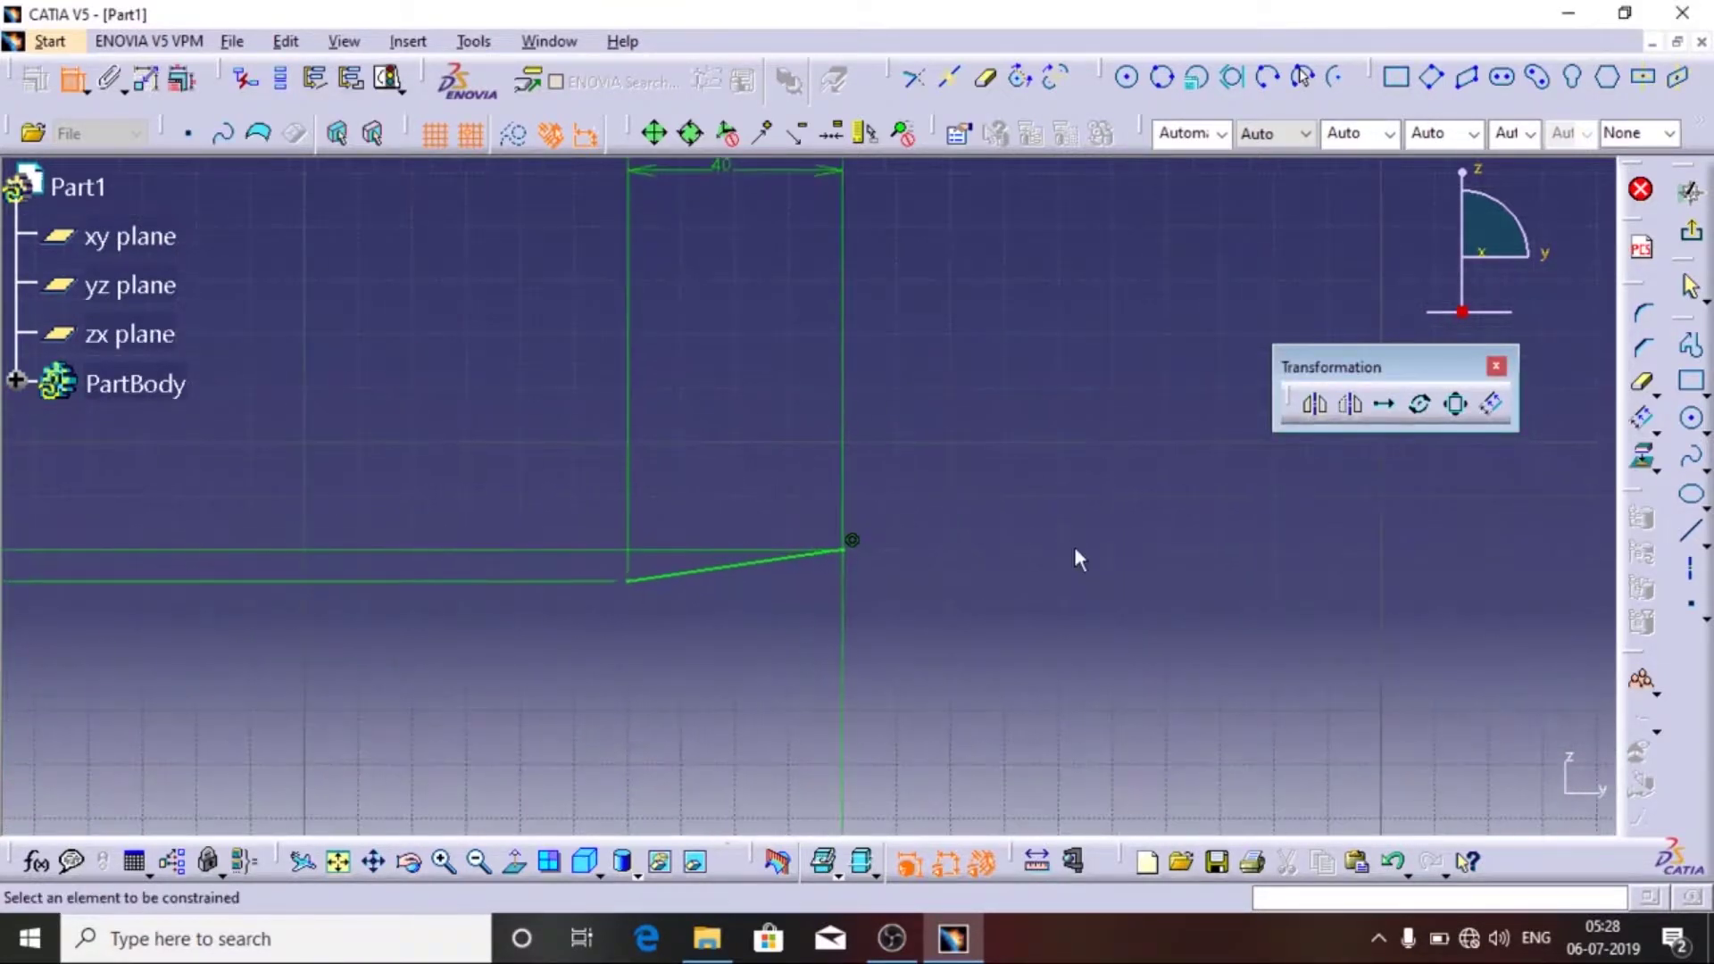
click(1691, 346)
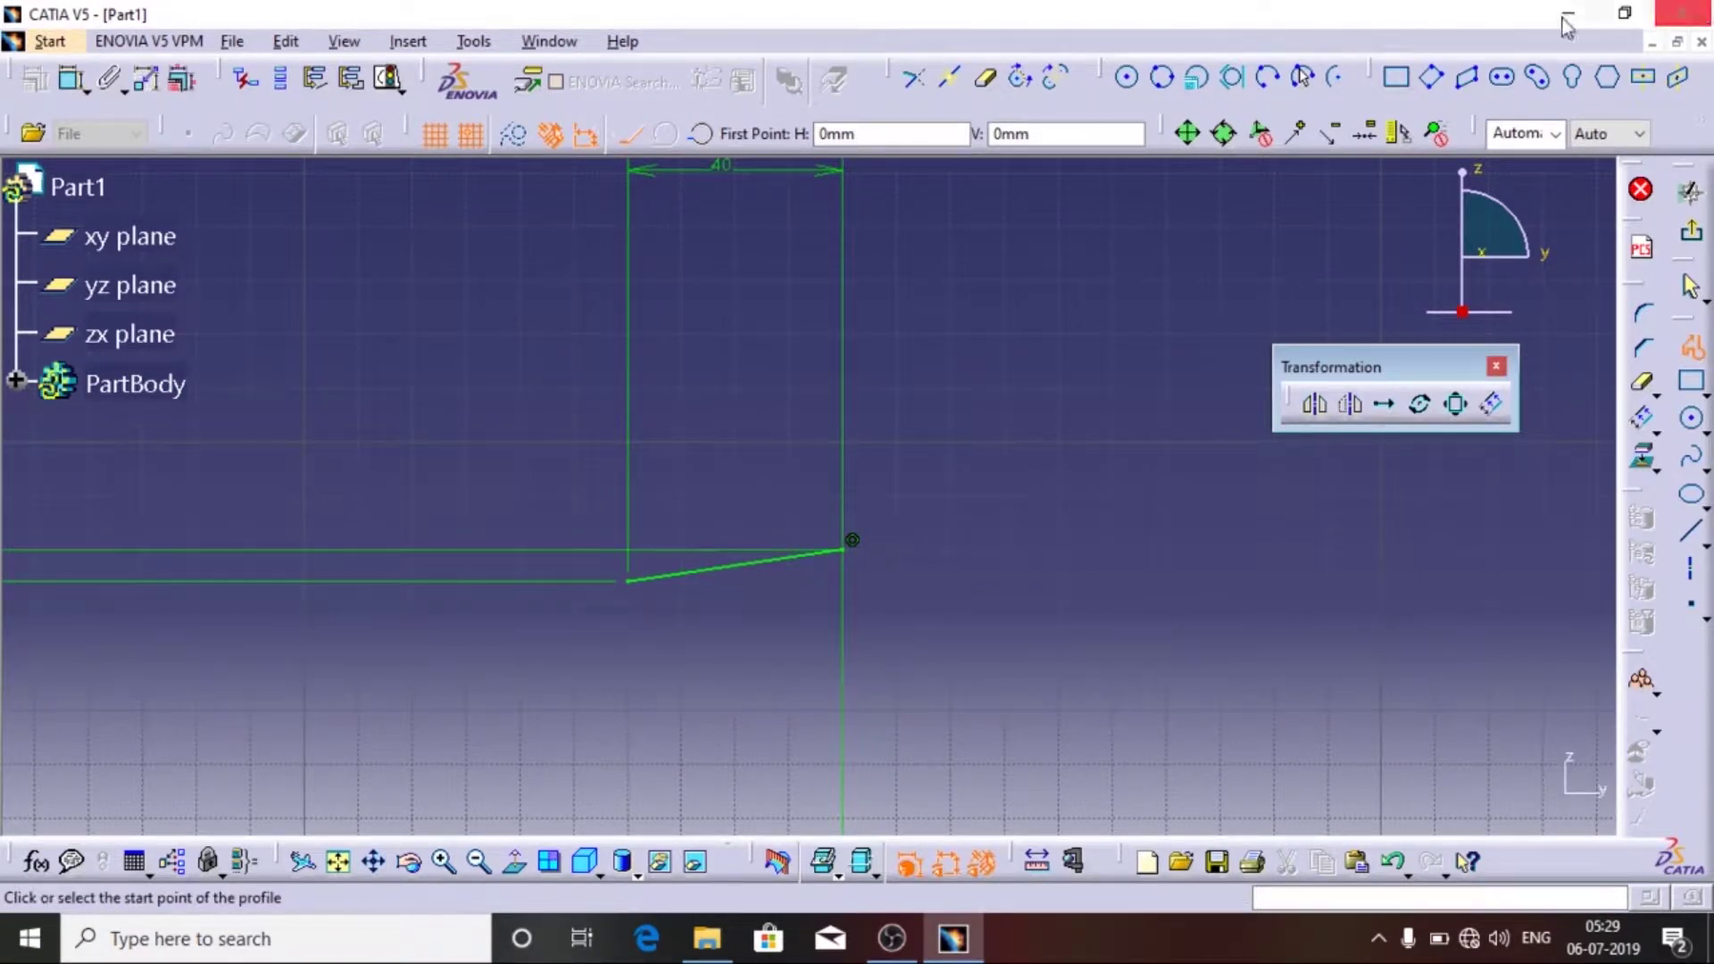
click(628, 582)
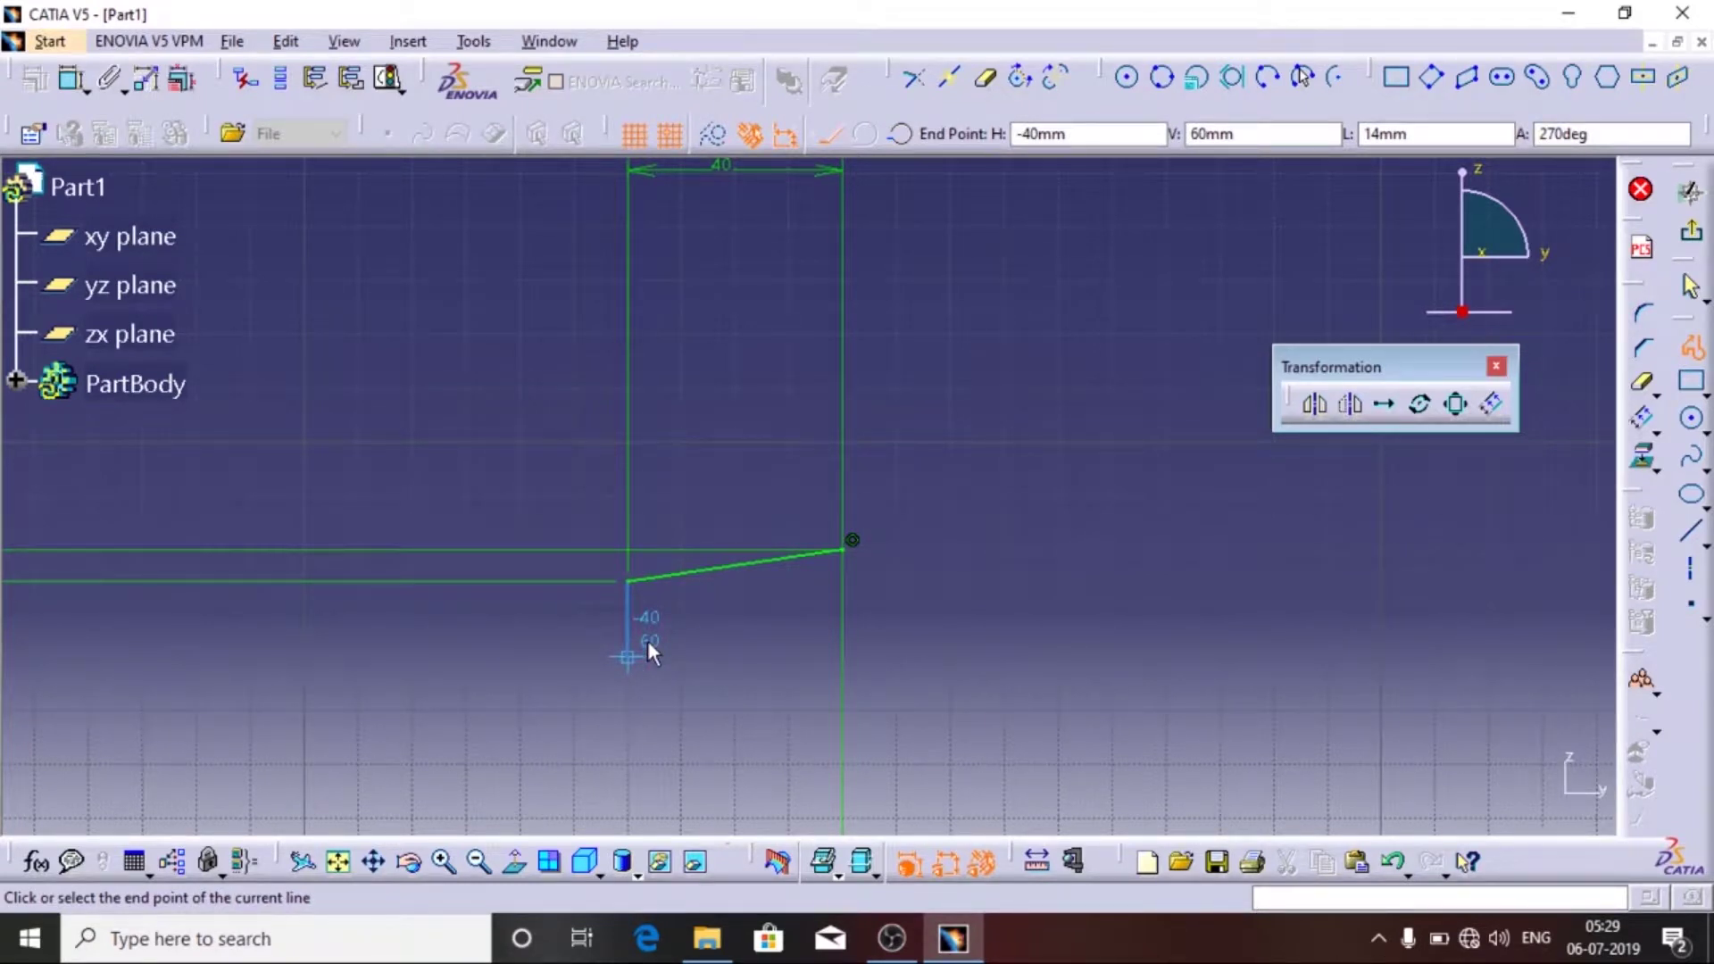
key(Tab)
key(Tab)
key(Tab)
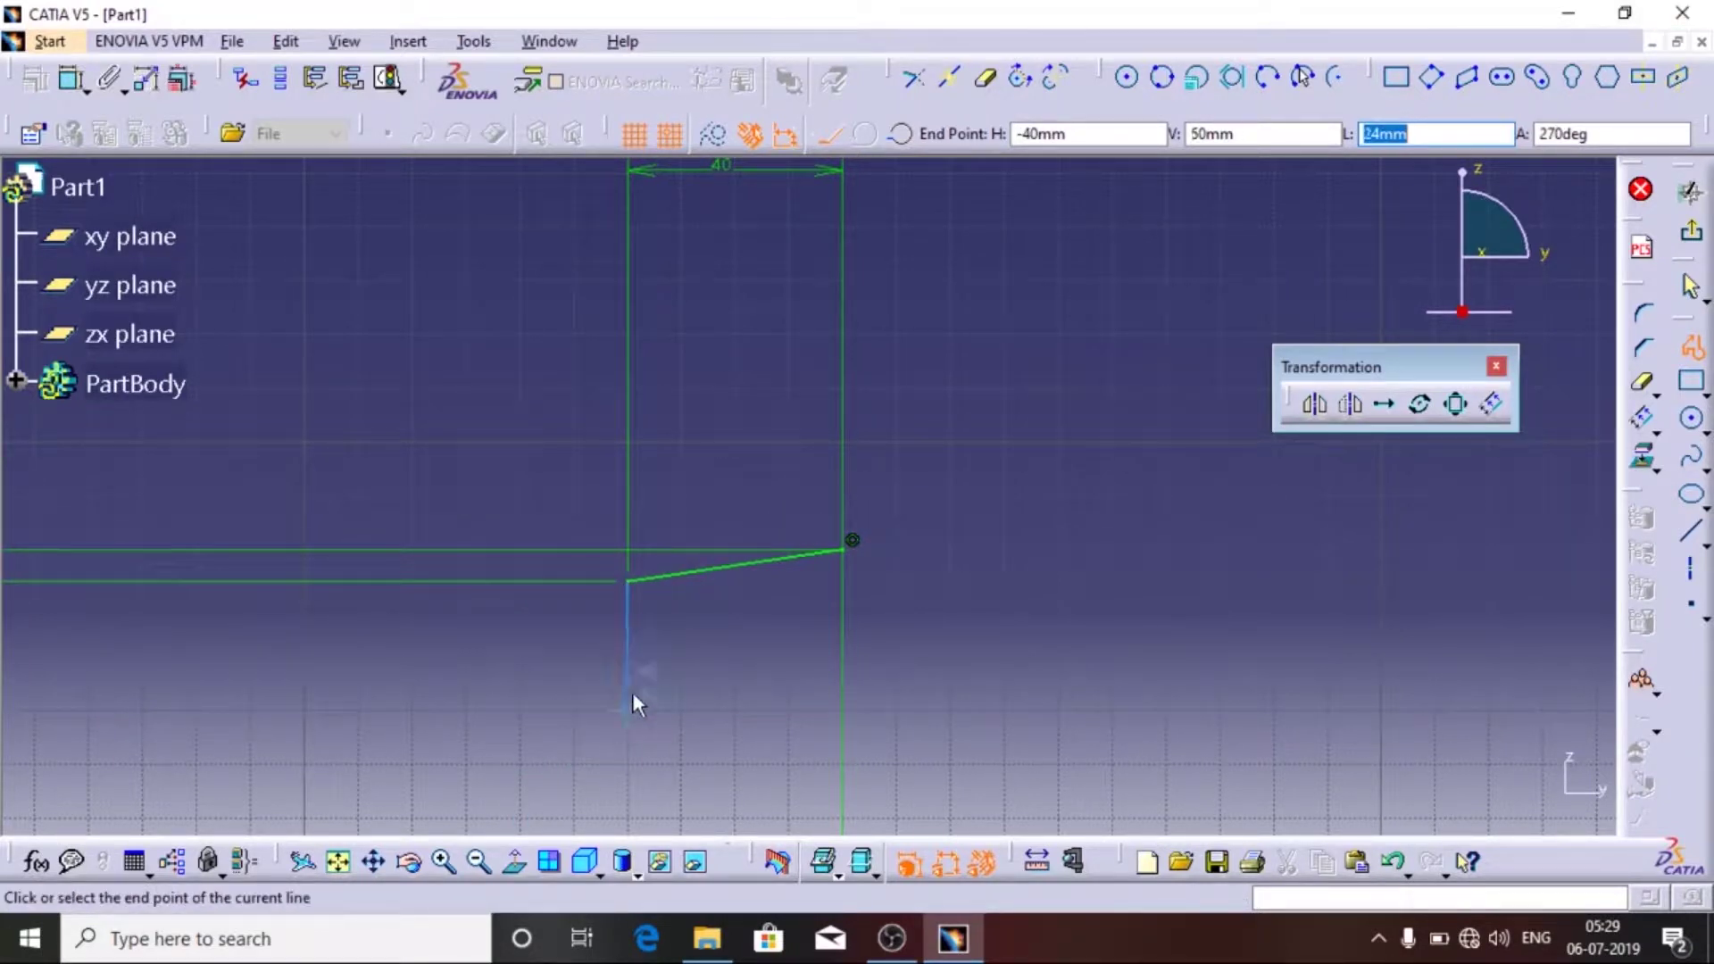
key(Tab)
key(Tab)
key(Tab)
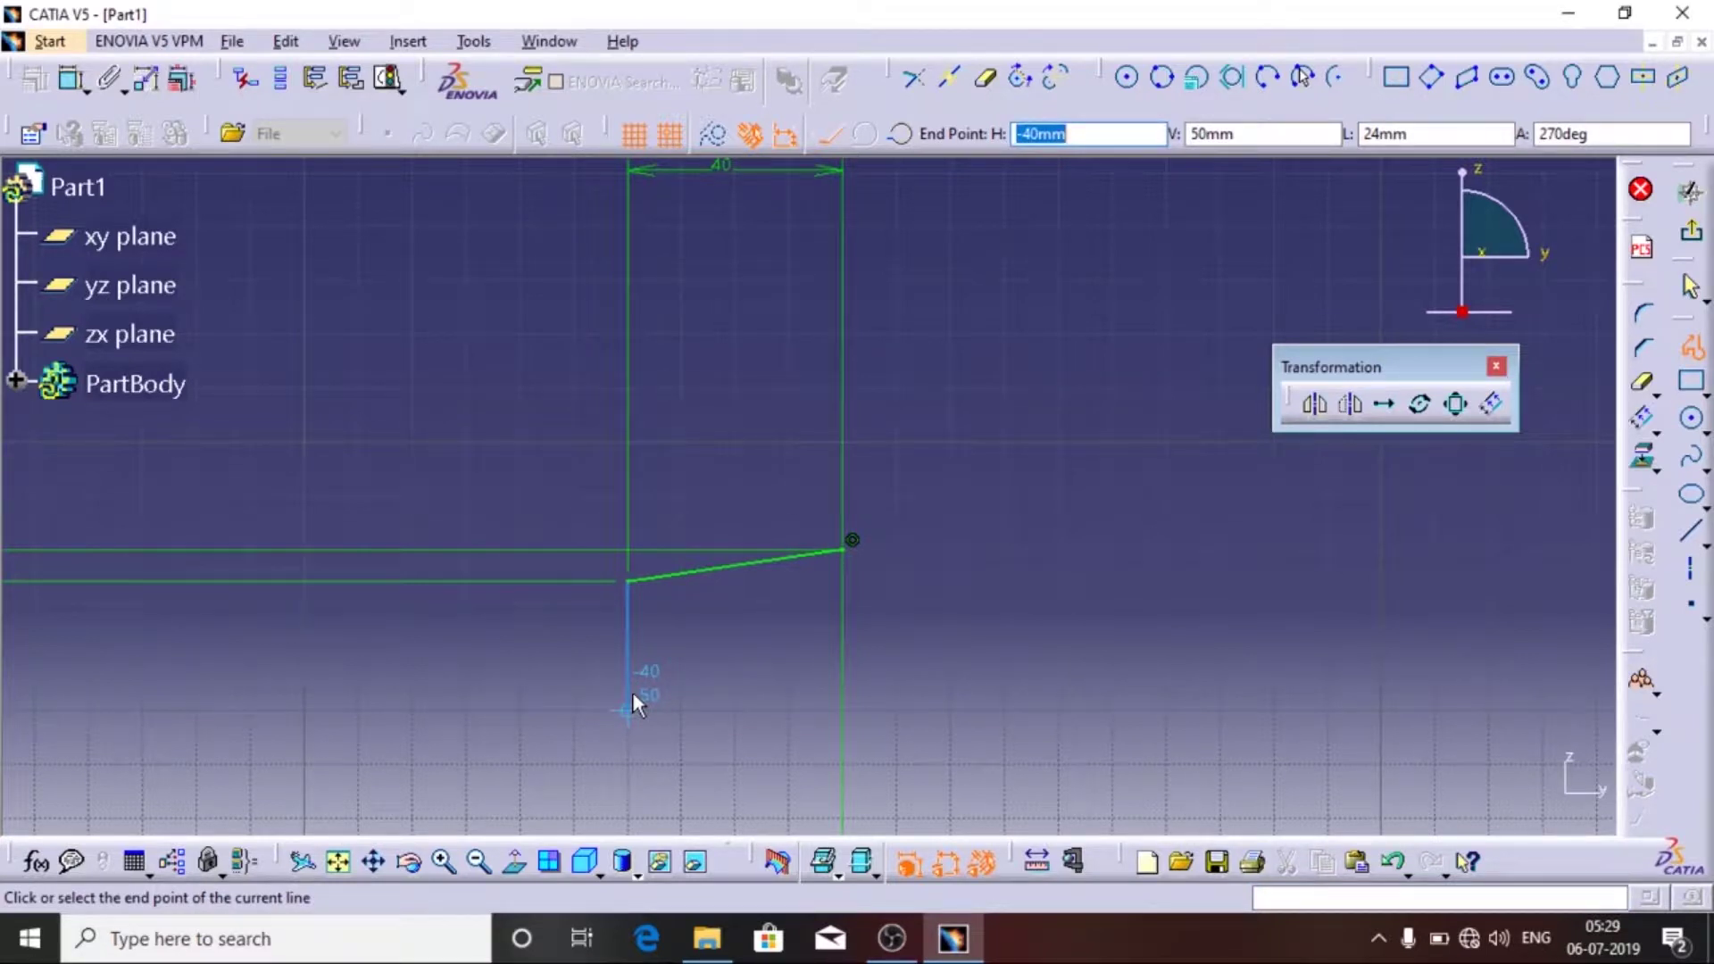
text(78mm)
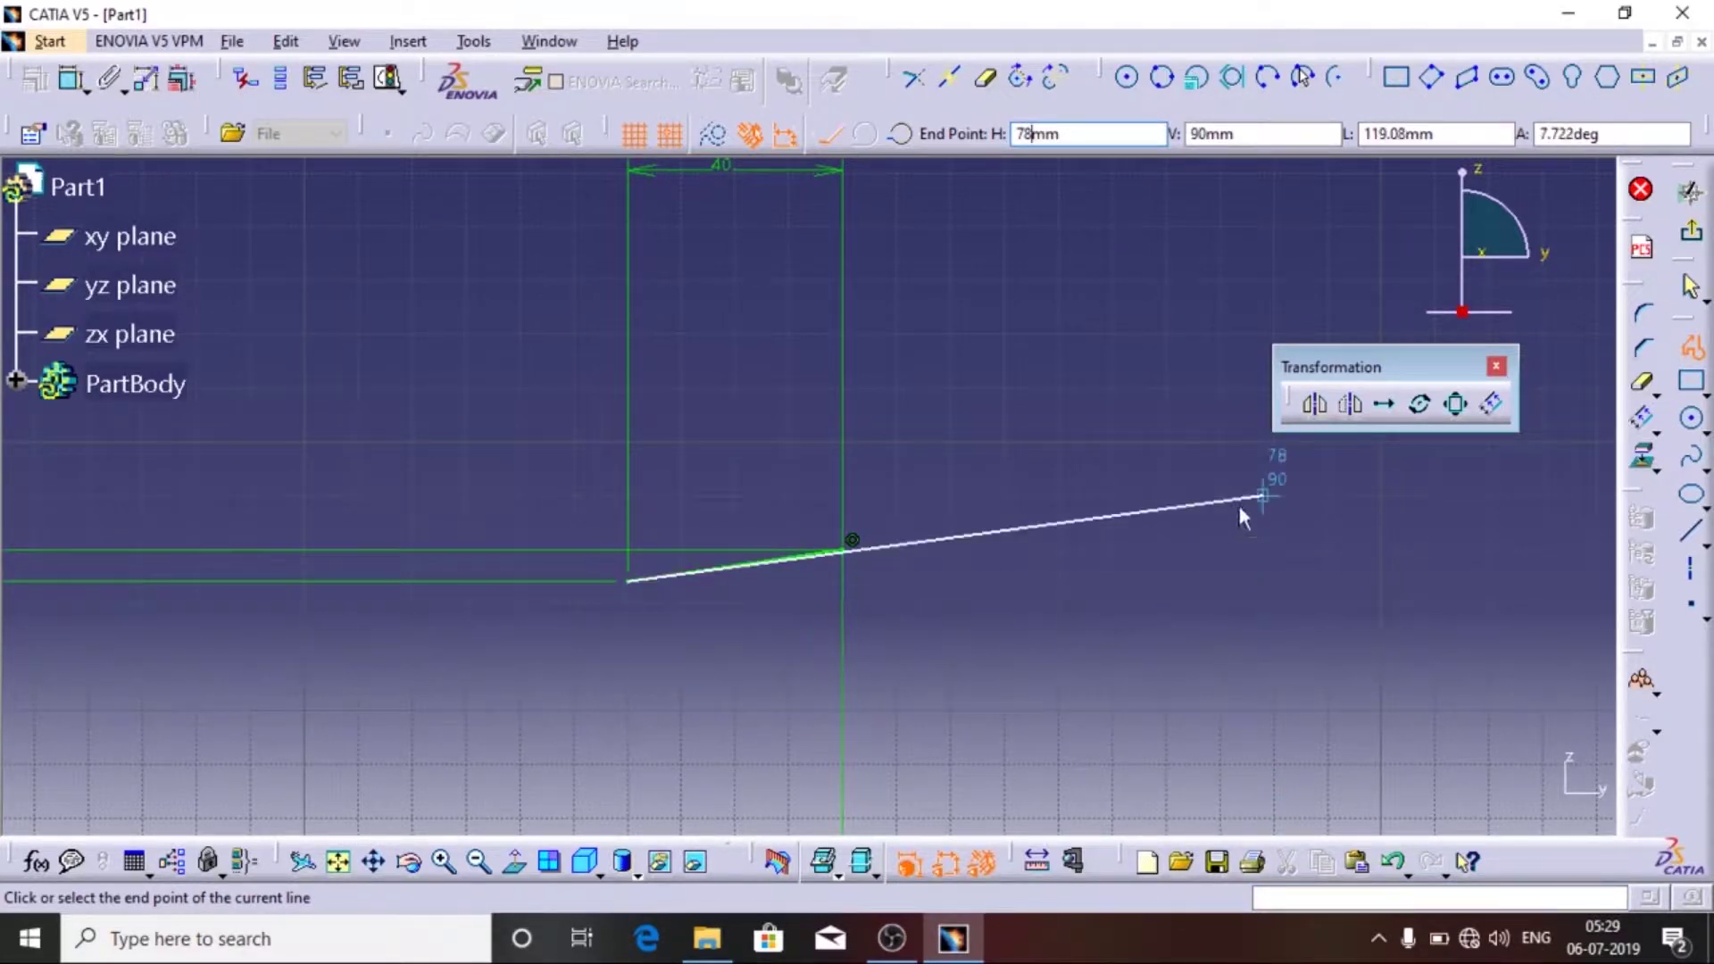
key(BackSpace)
key(BackSpace)
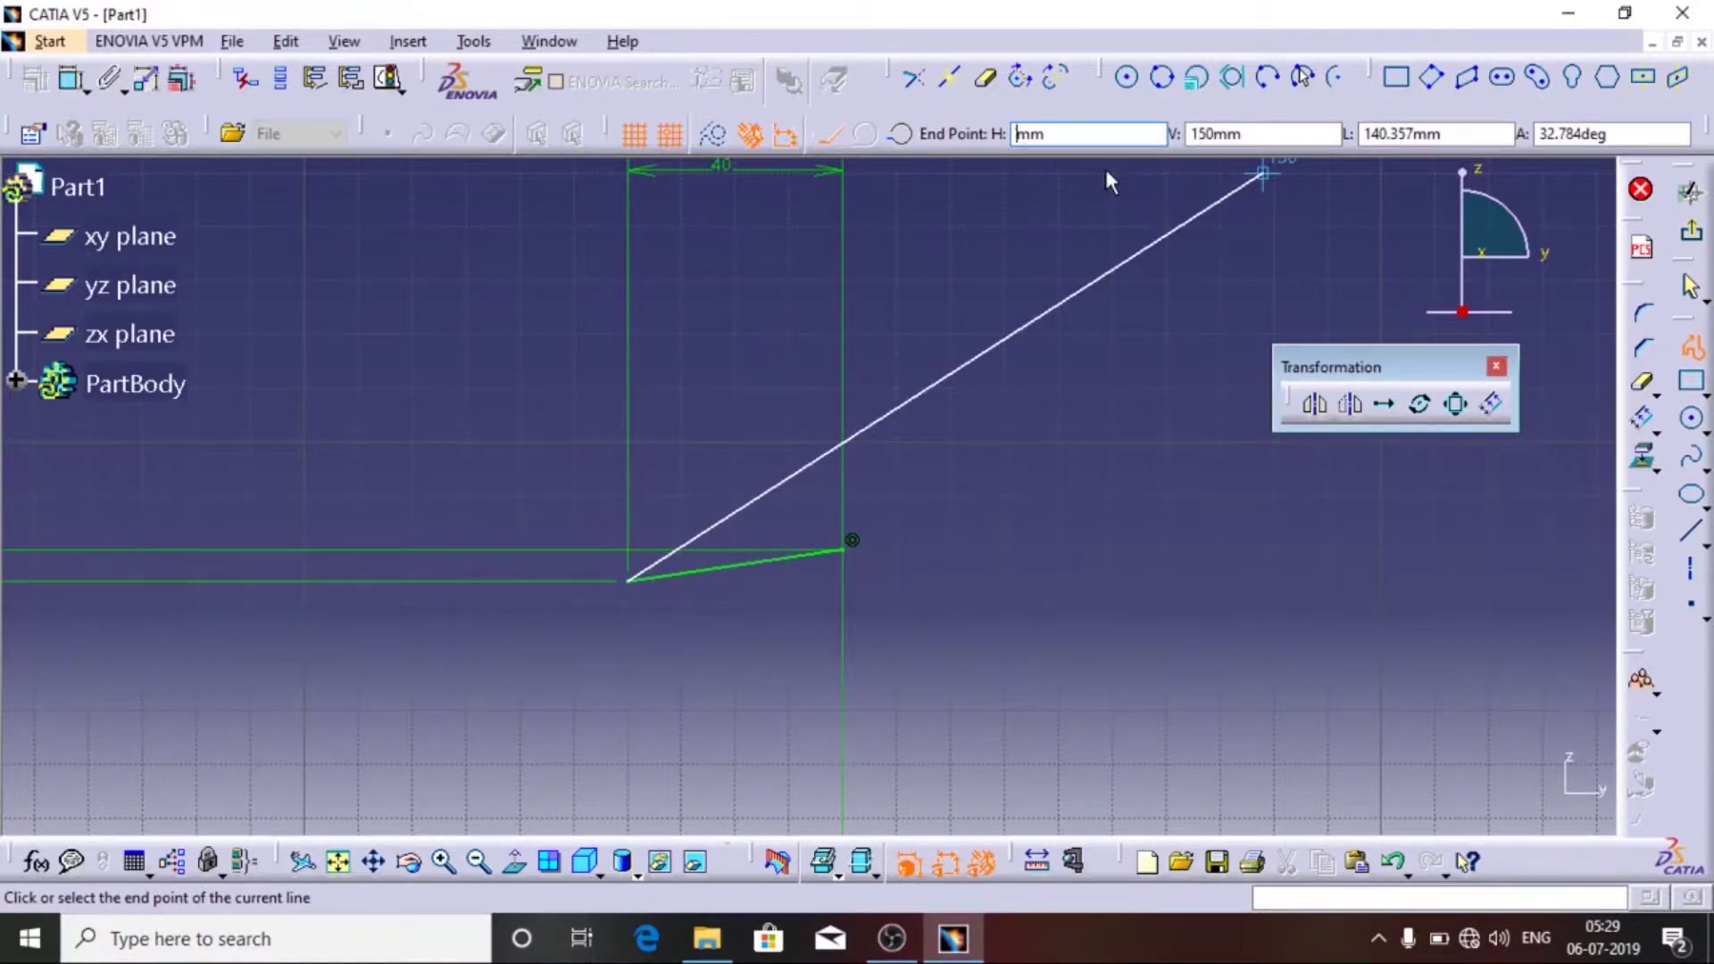
key(Tab)
click(959, 521)
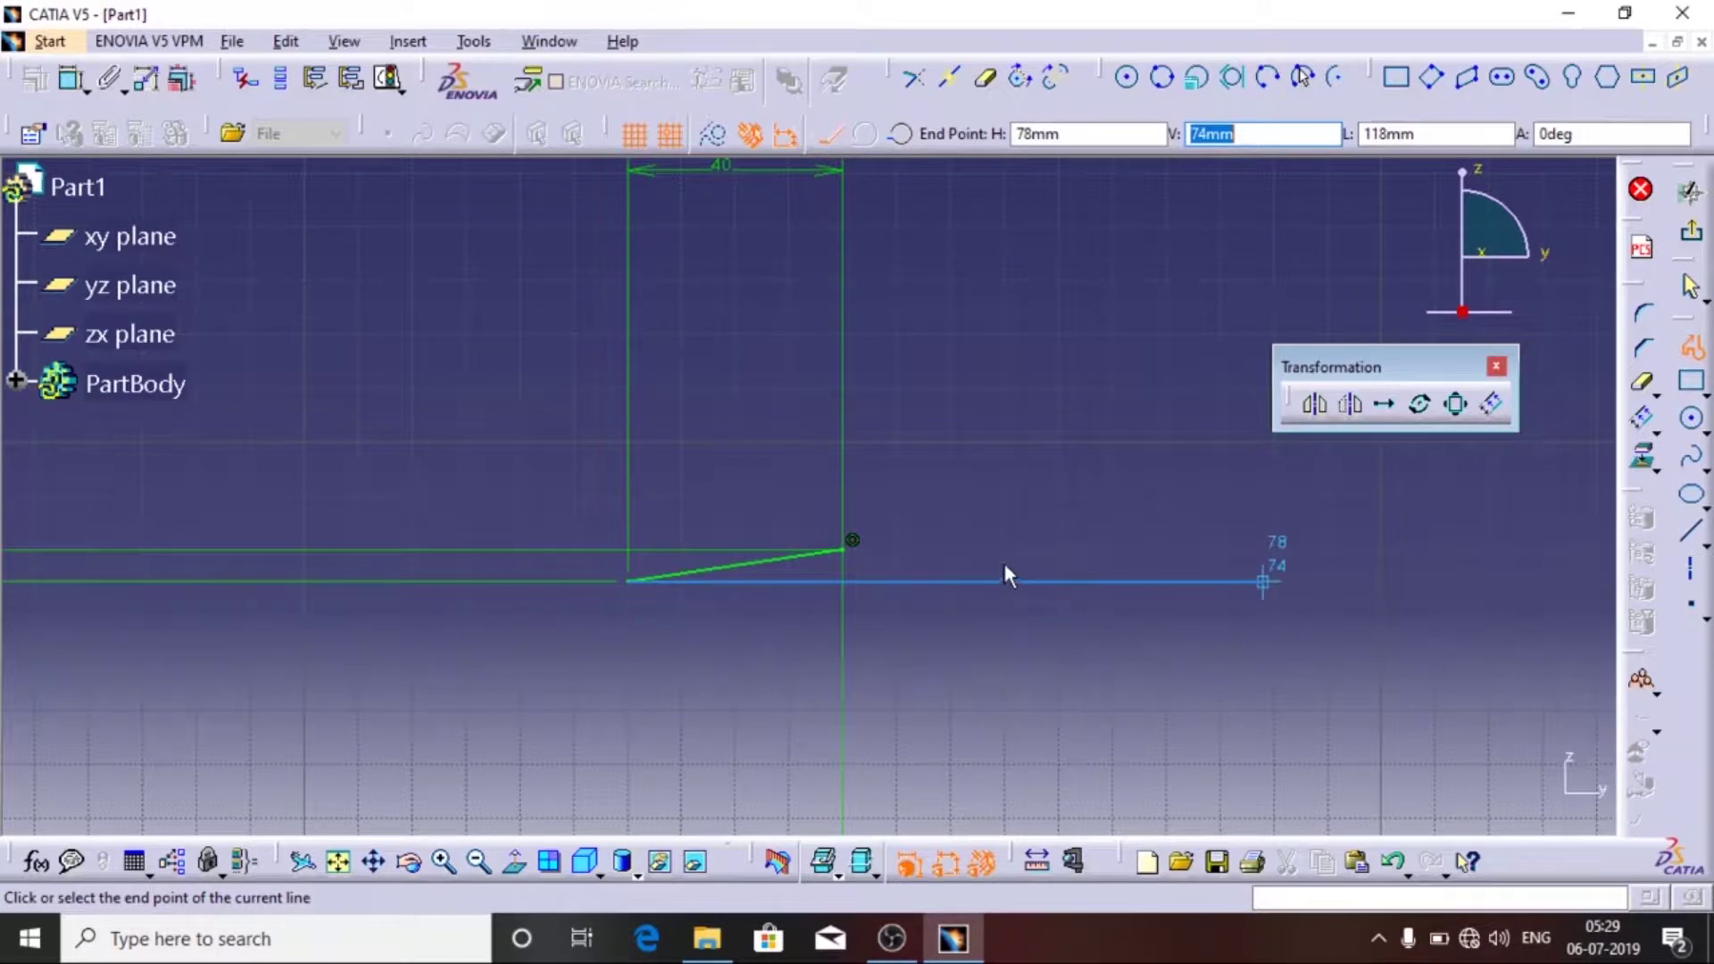
key(Escape)
- Start a profile at the sloped line's lower endpoint and draw an 8 mm vertical line straight down to V 66 mm
click(1689, 530)
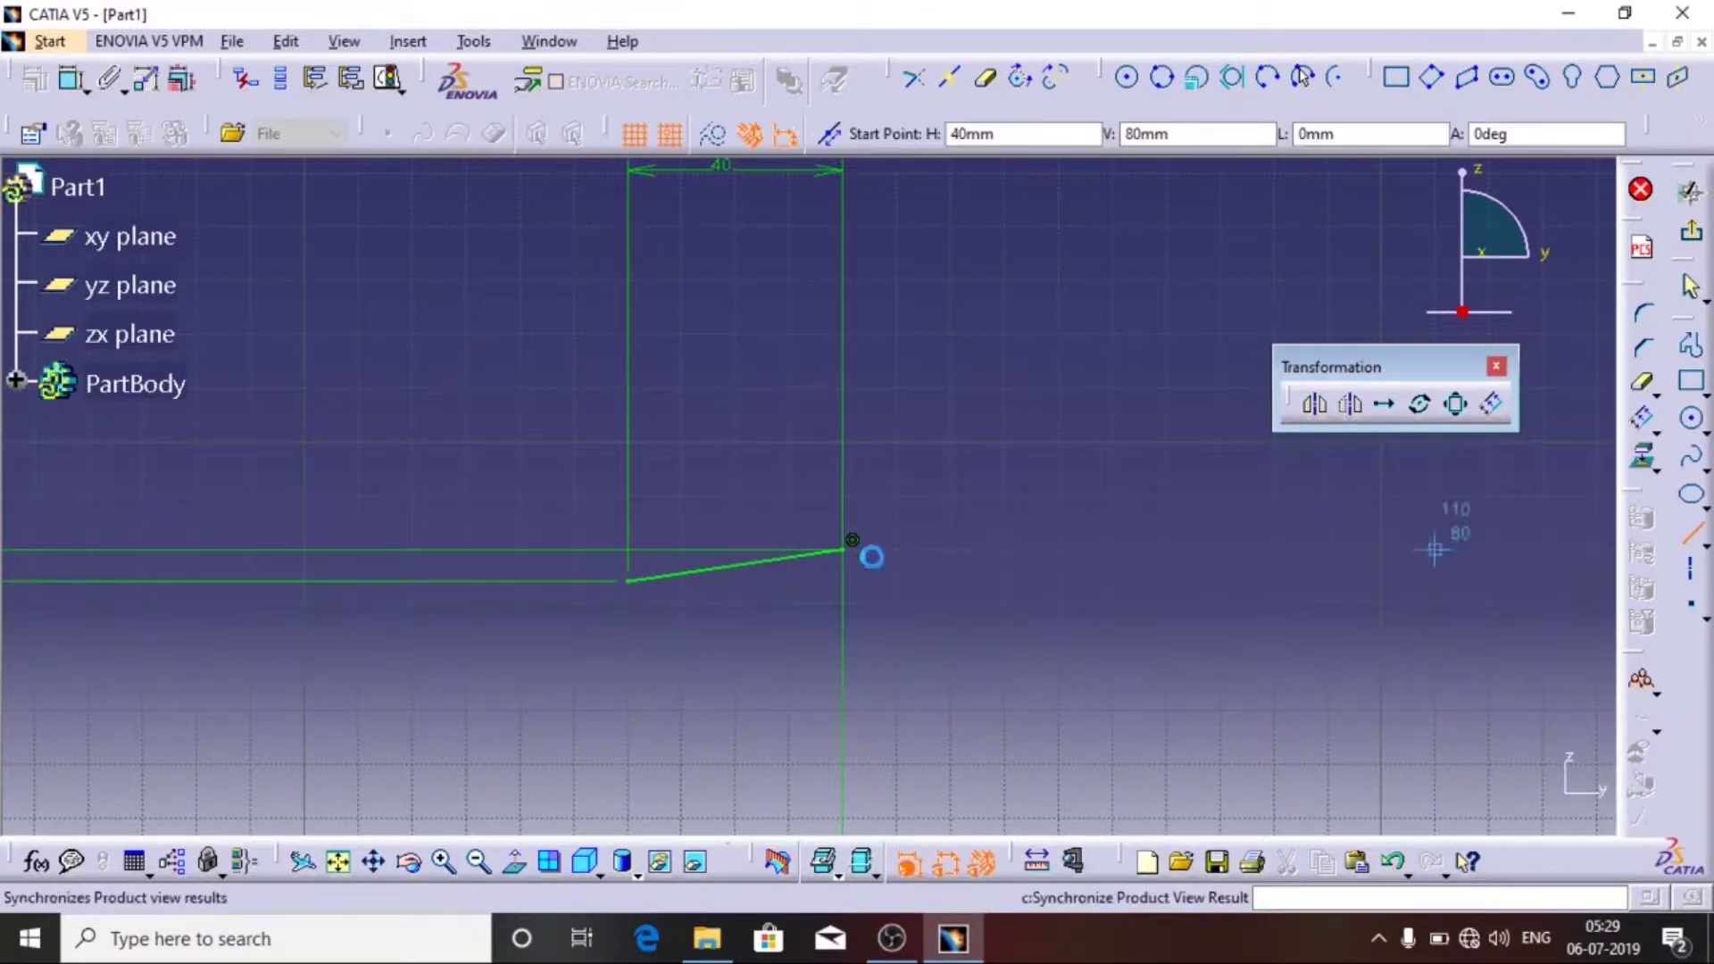
click(1690, 345)
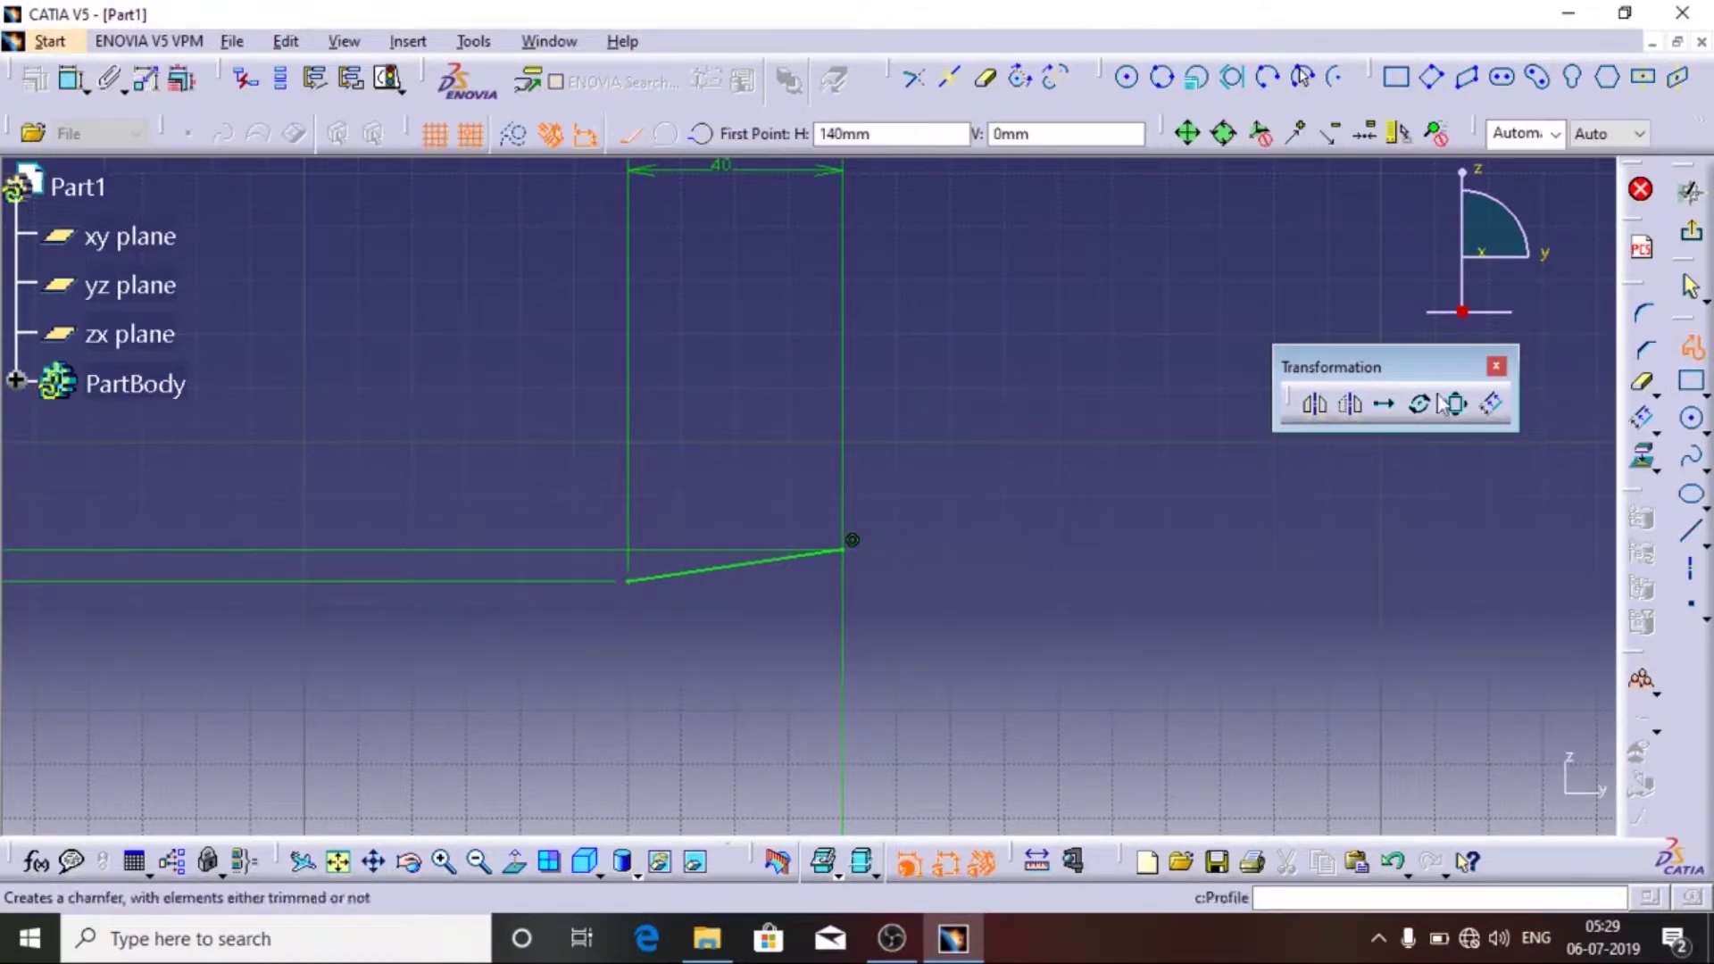
click(641, 598)
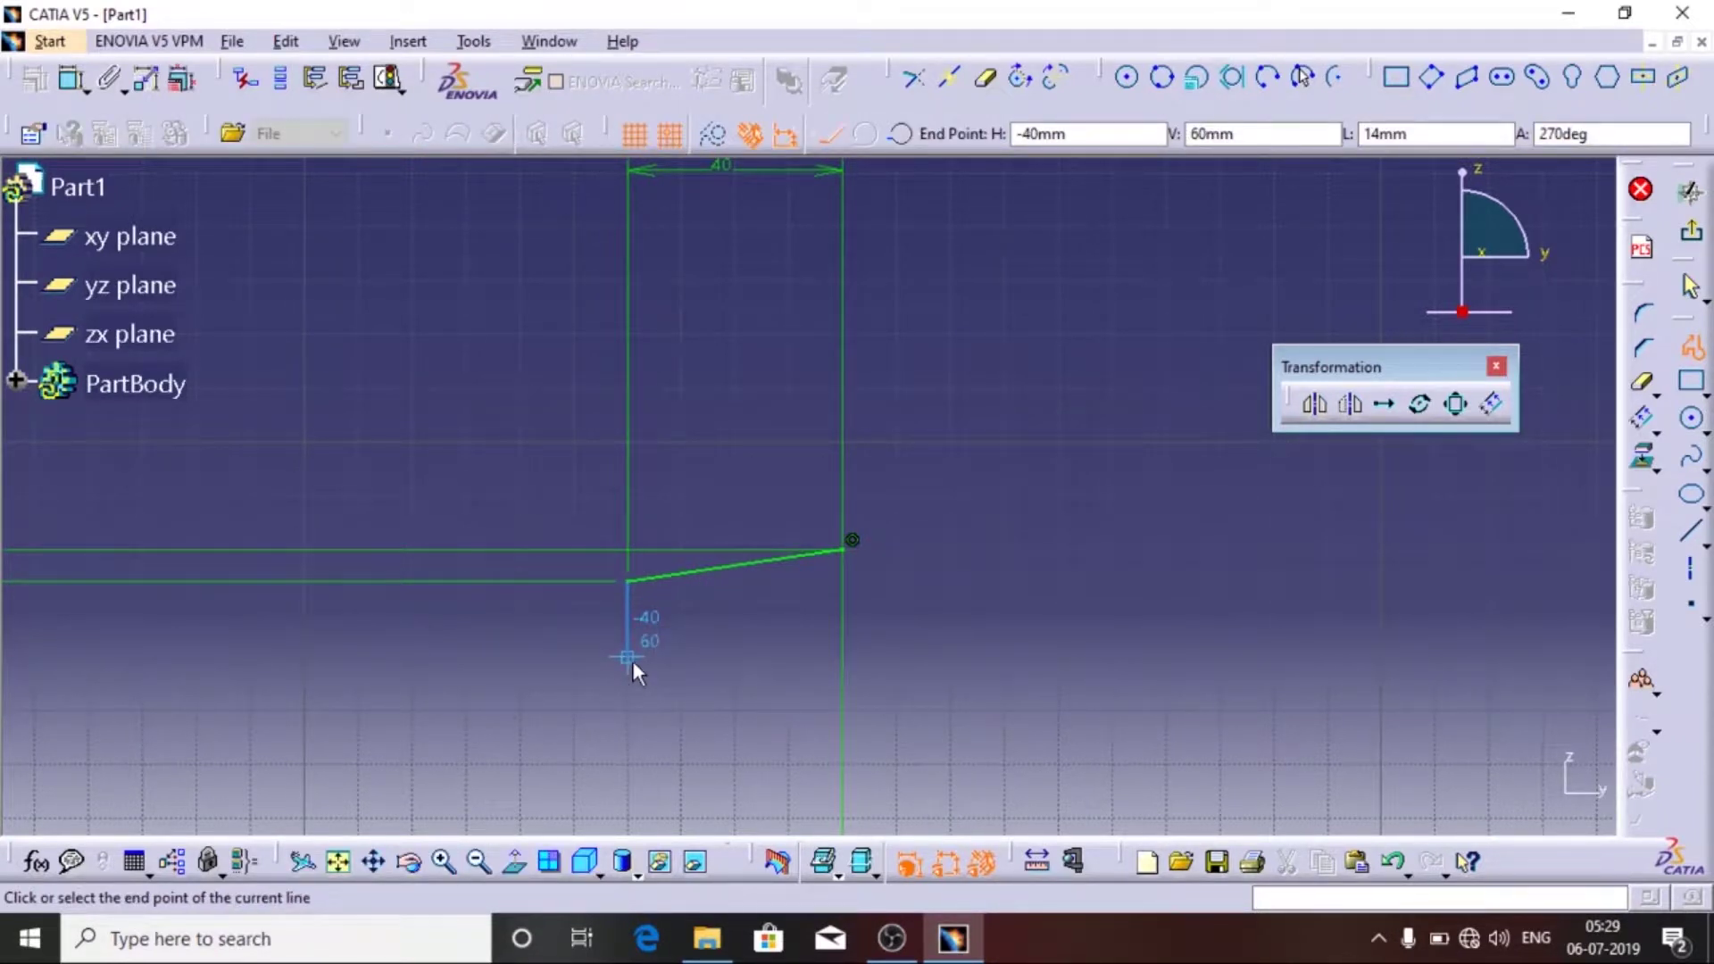
key(Tab)
key(Tab)
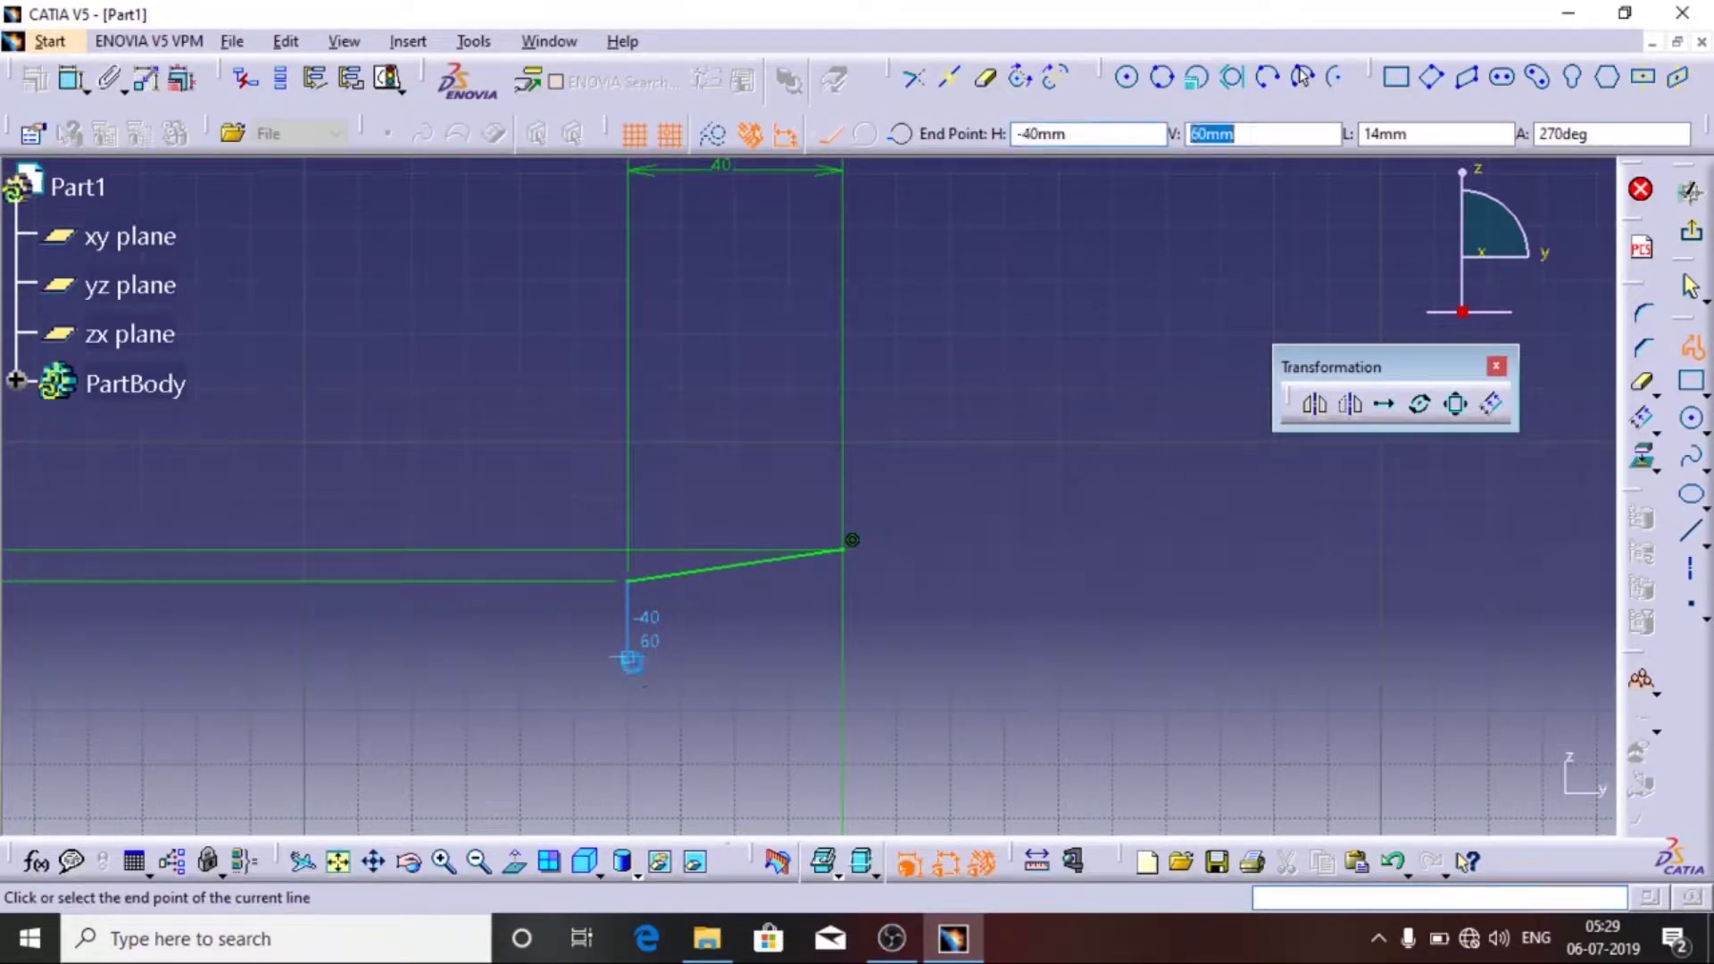
key(Tab)
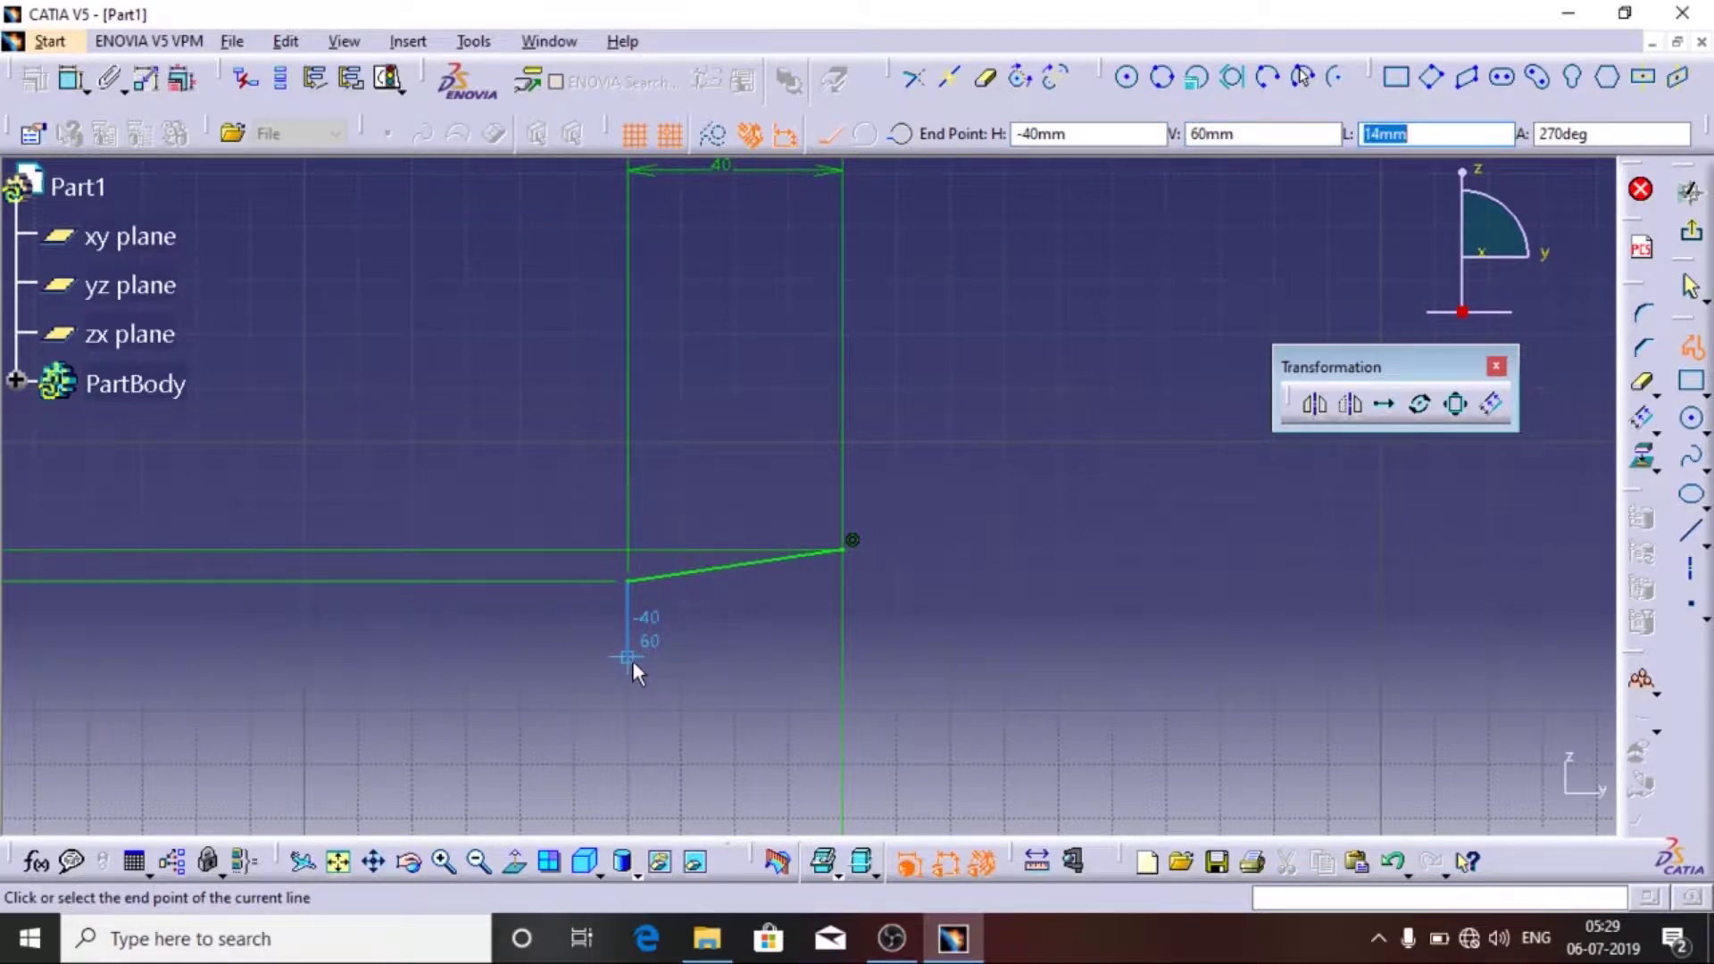
text(8)
key(Tab)
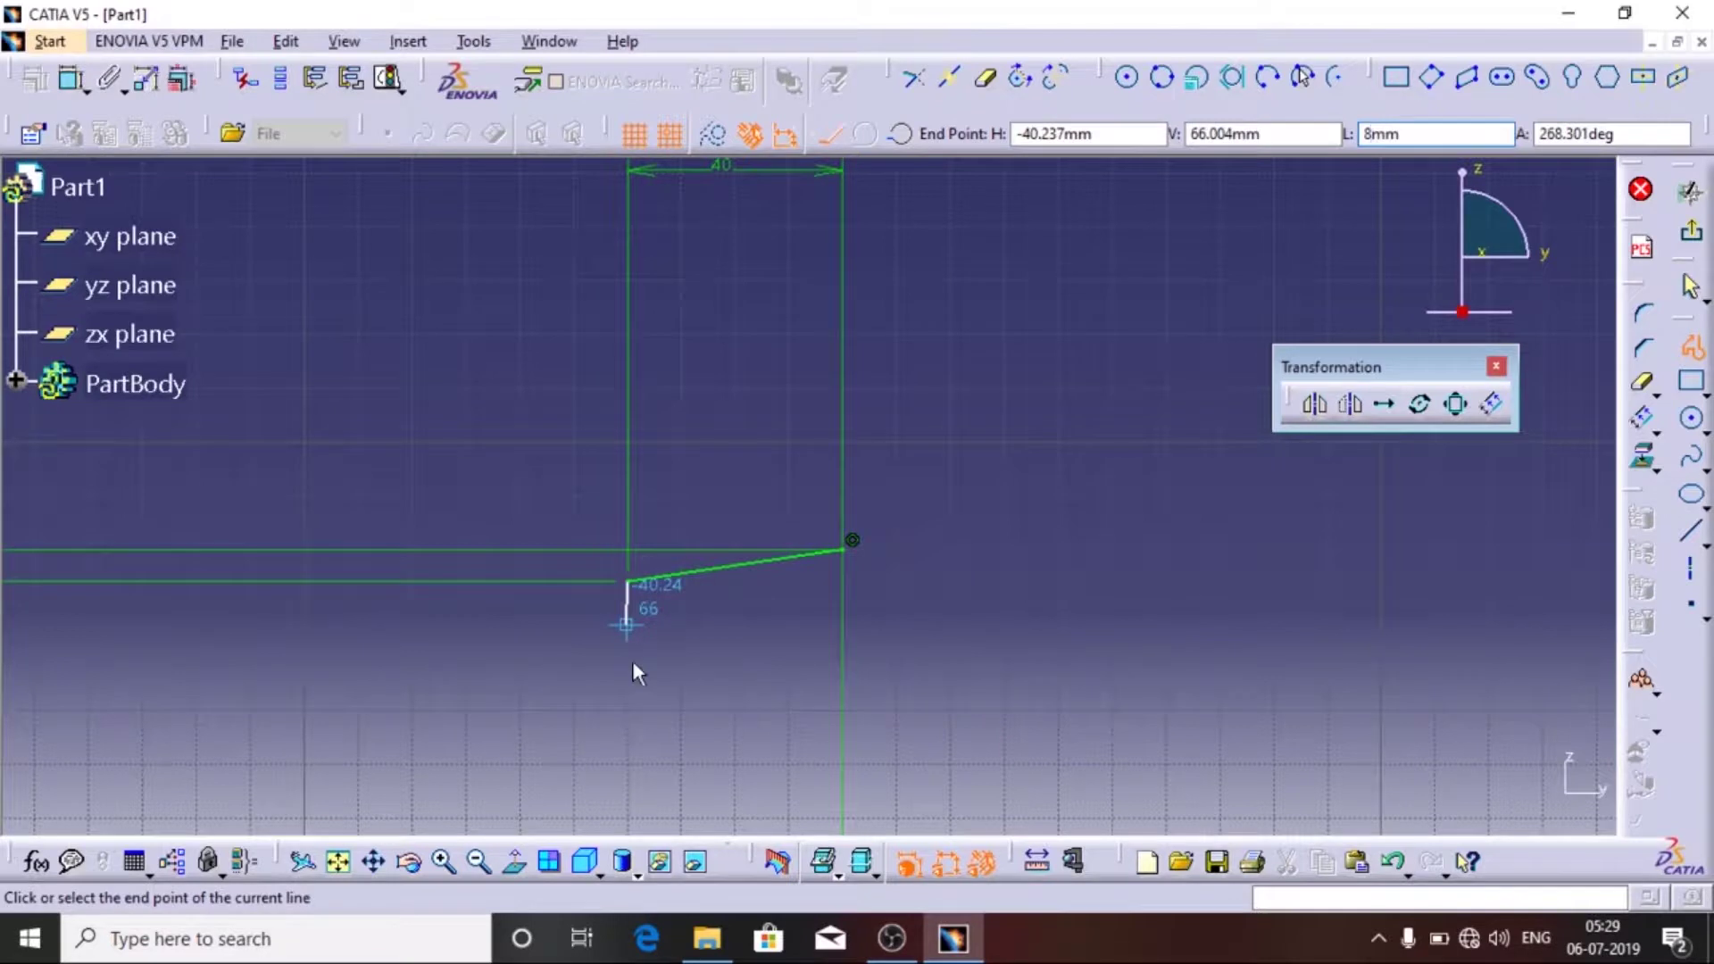
click(624, 675)
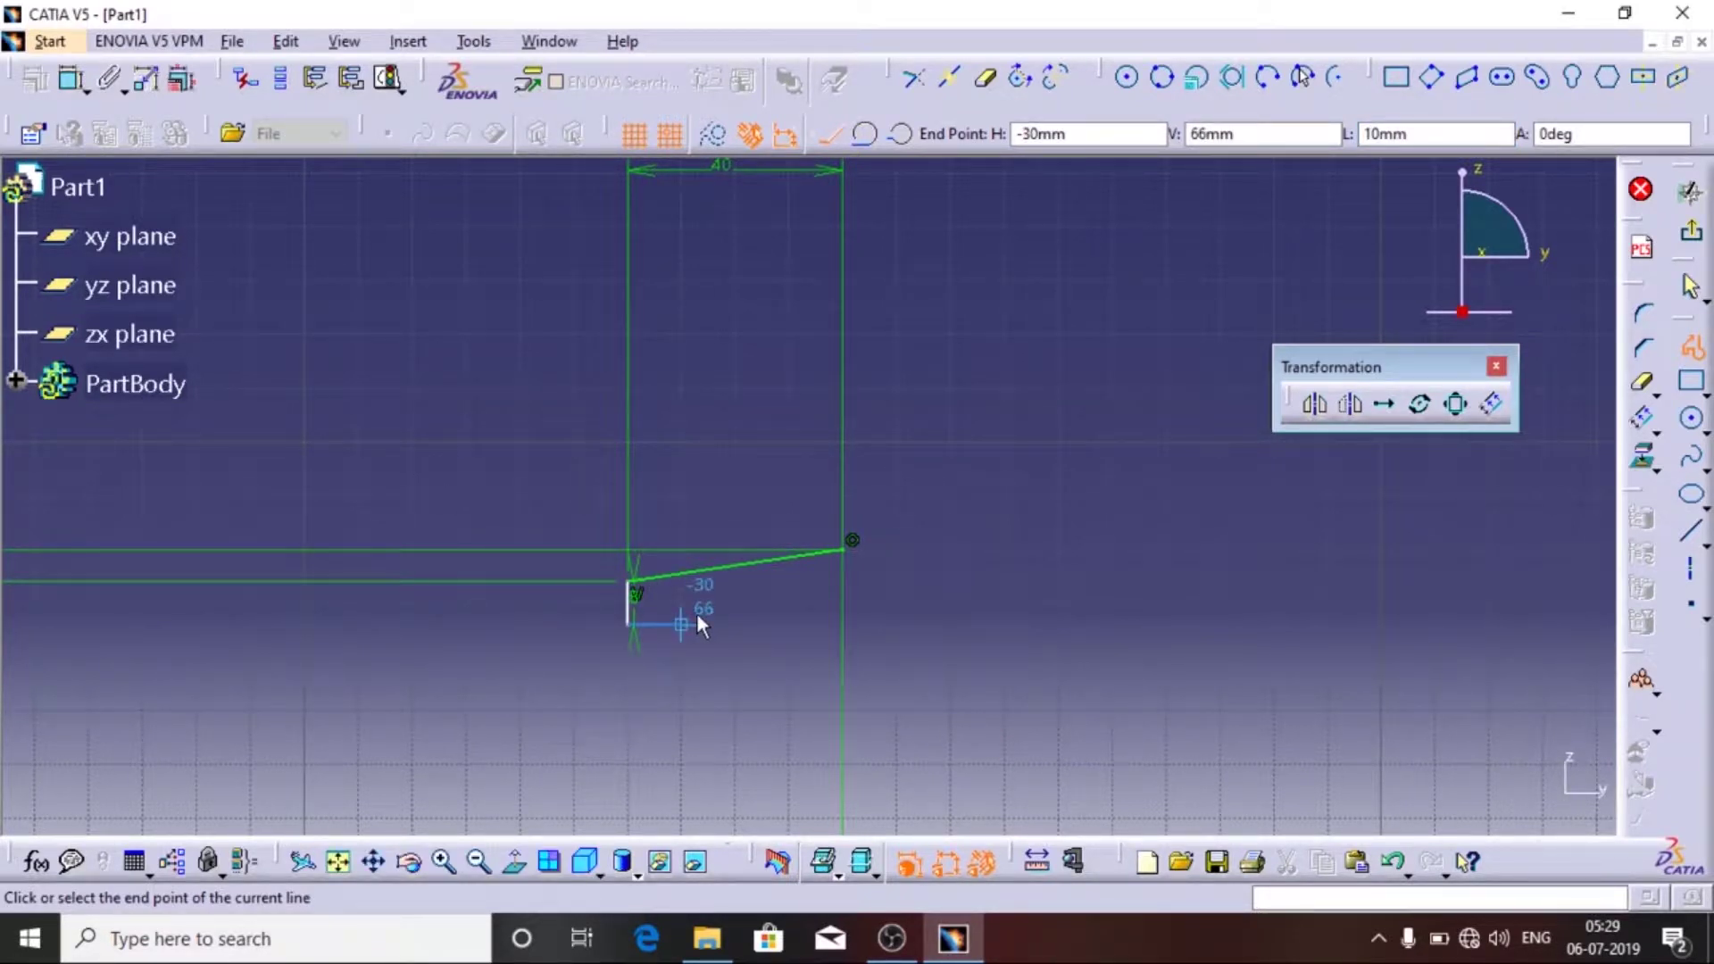
- Continue the profile with a 4 mm horizontal line toward the vertical axis at V 66 mm
key(Tab)
key(Tab)
key(Tab)
text(4)
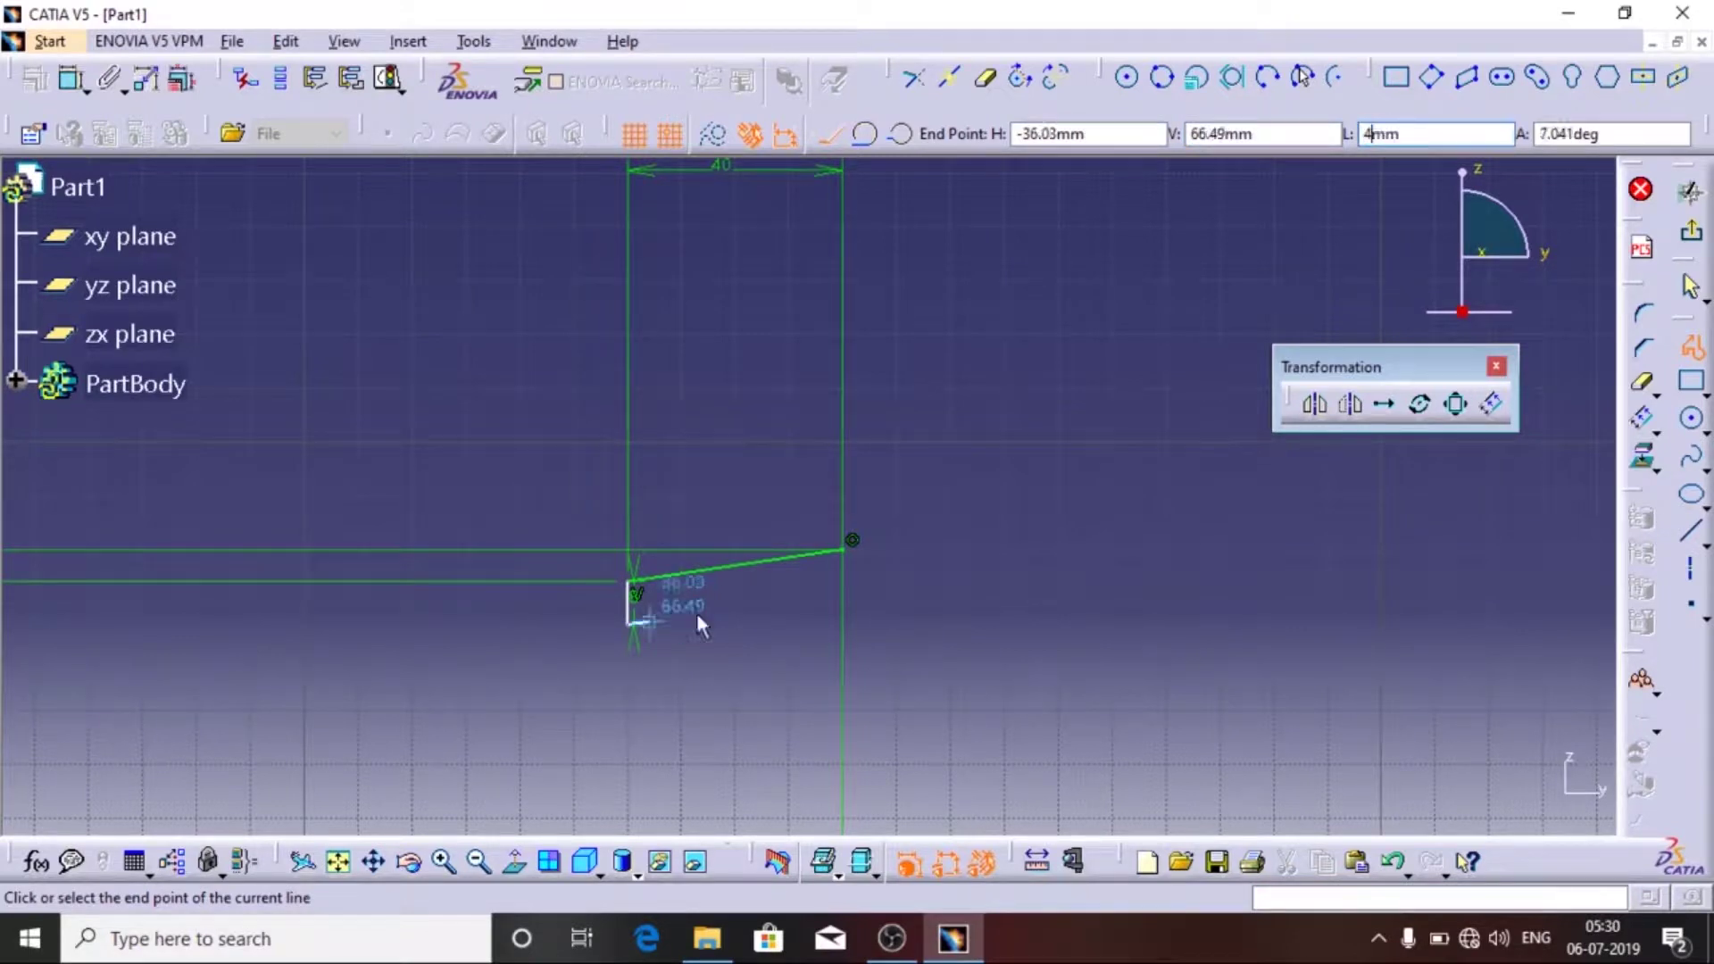
click(700, 632)
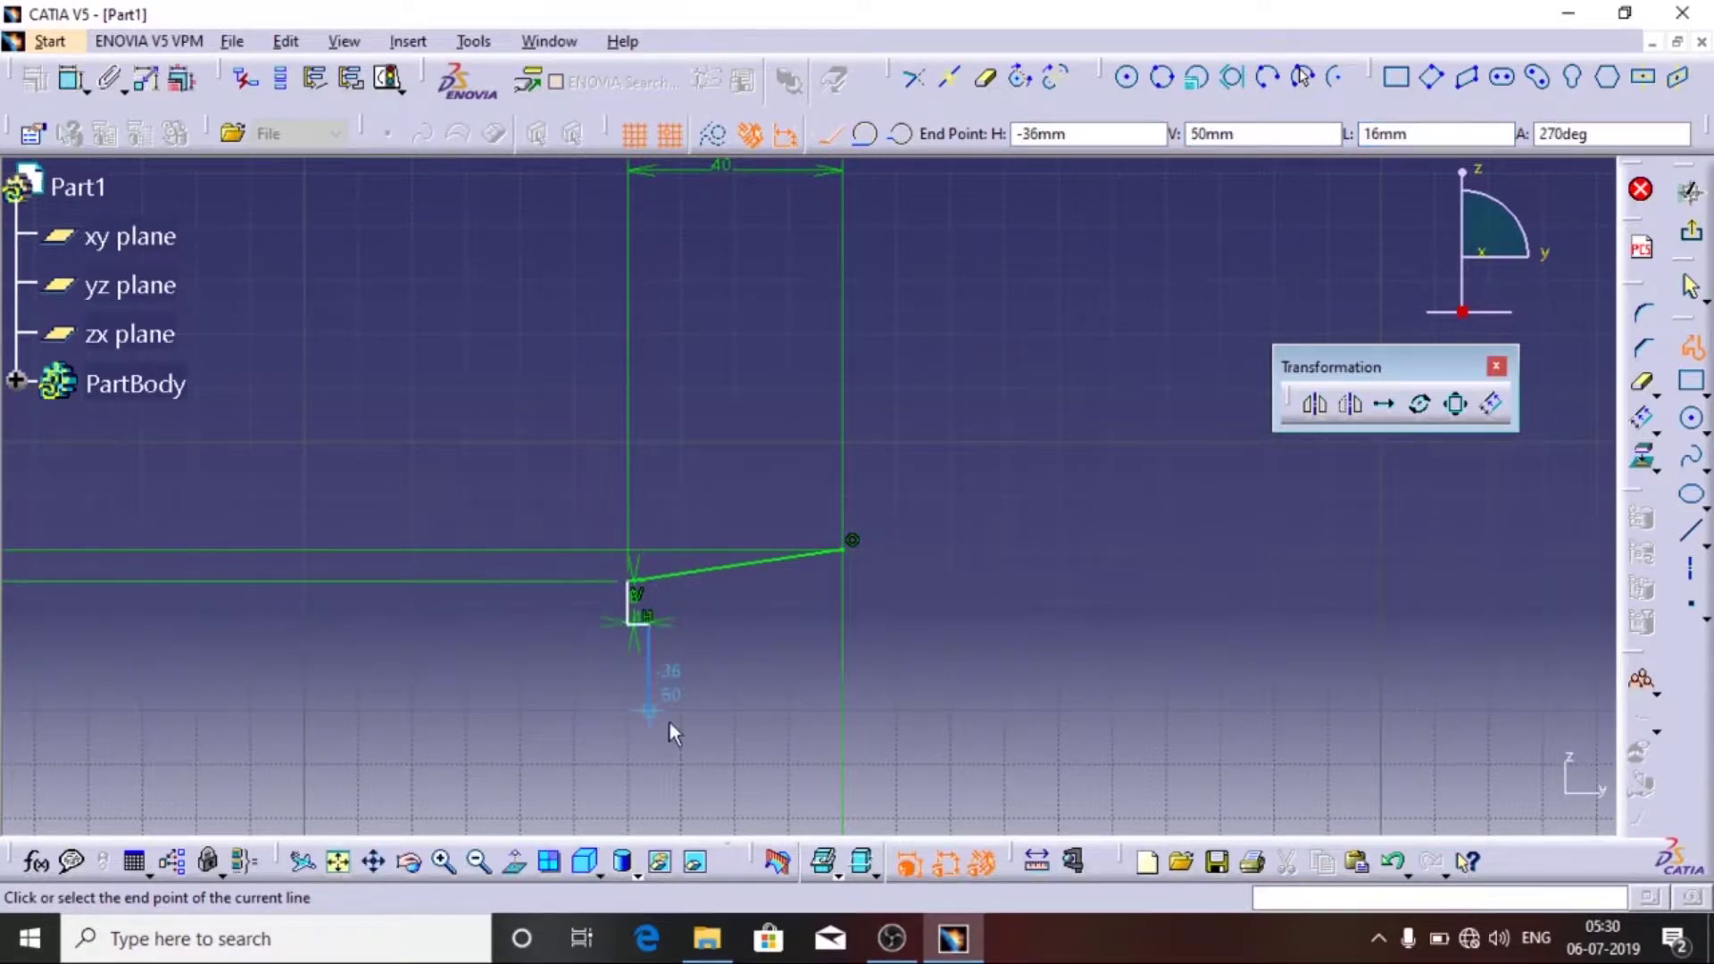
- Close the first groove with a 2.5 mm vertical line down and a 4 mm horizontal line back to H -40 mm, V 63.5 mm
key(Tab)
key(Tab)
key(Tab)
text(2)
key(Return)
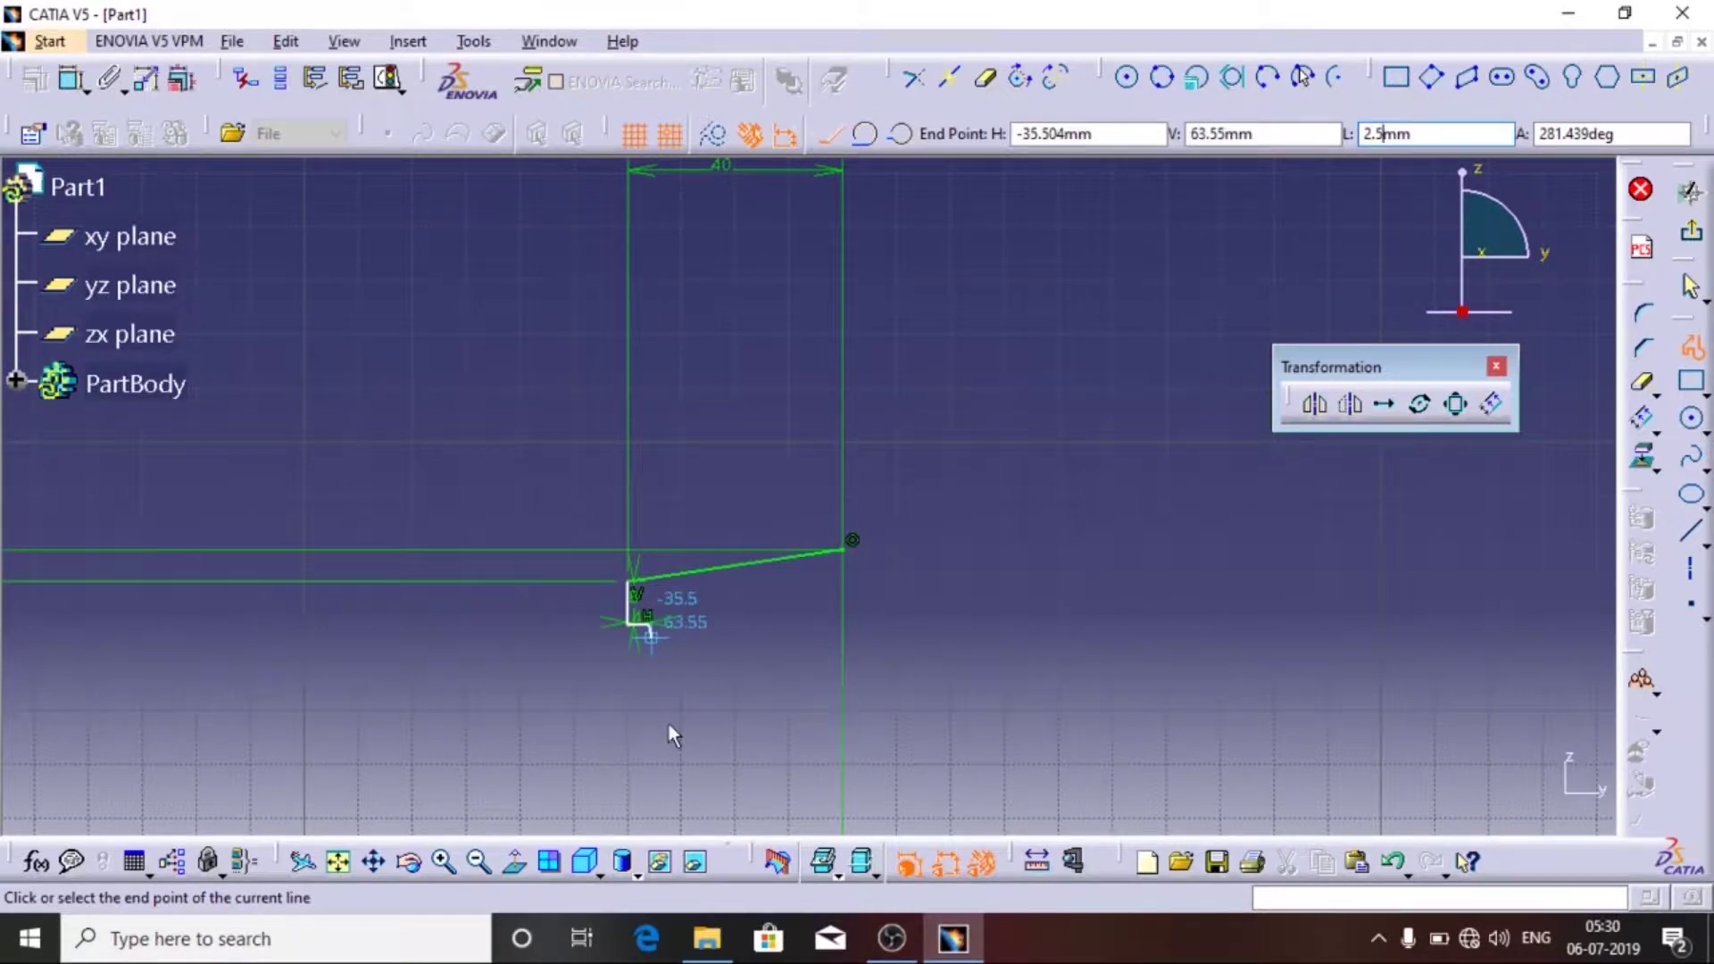
middle_drag(646, 748, 655, 259)
click(643, 439)
click(640, 442)
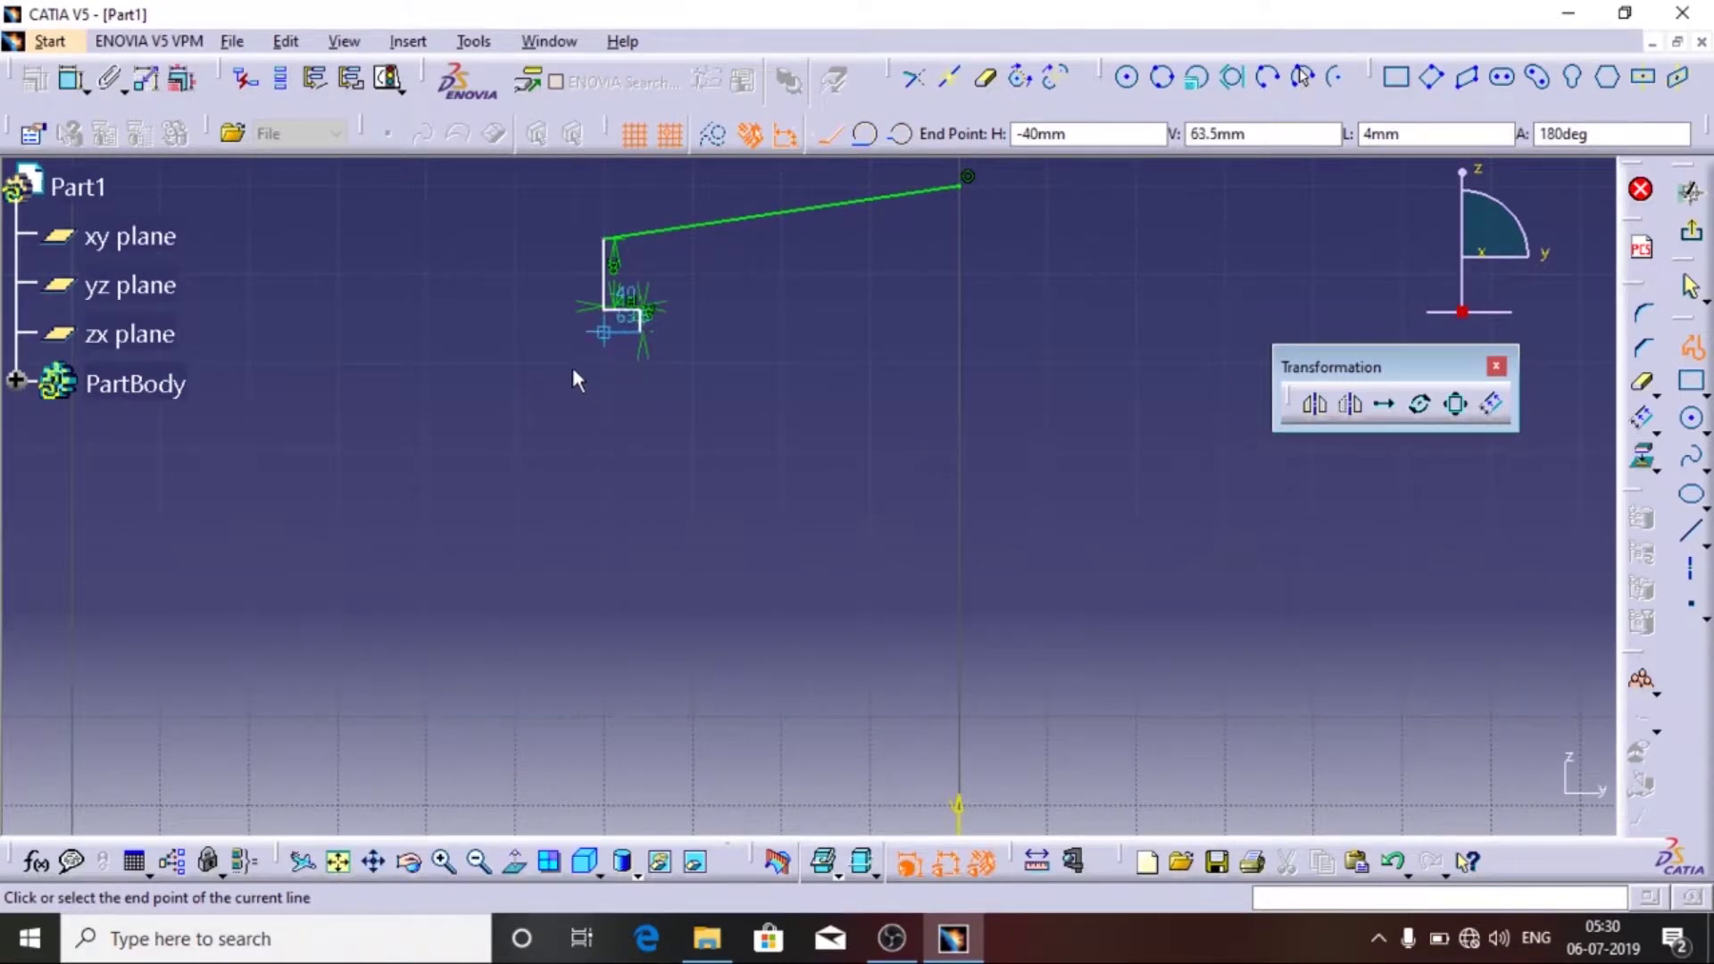
click(589, 375)
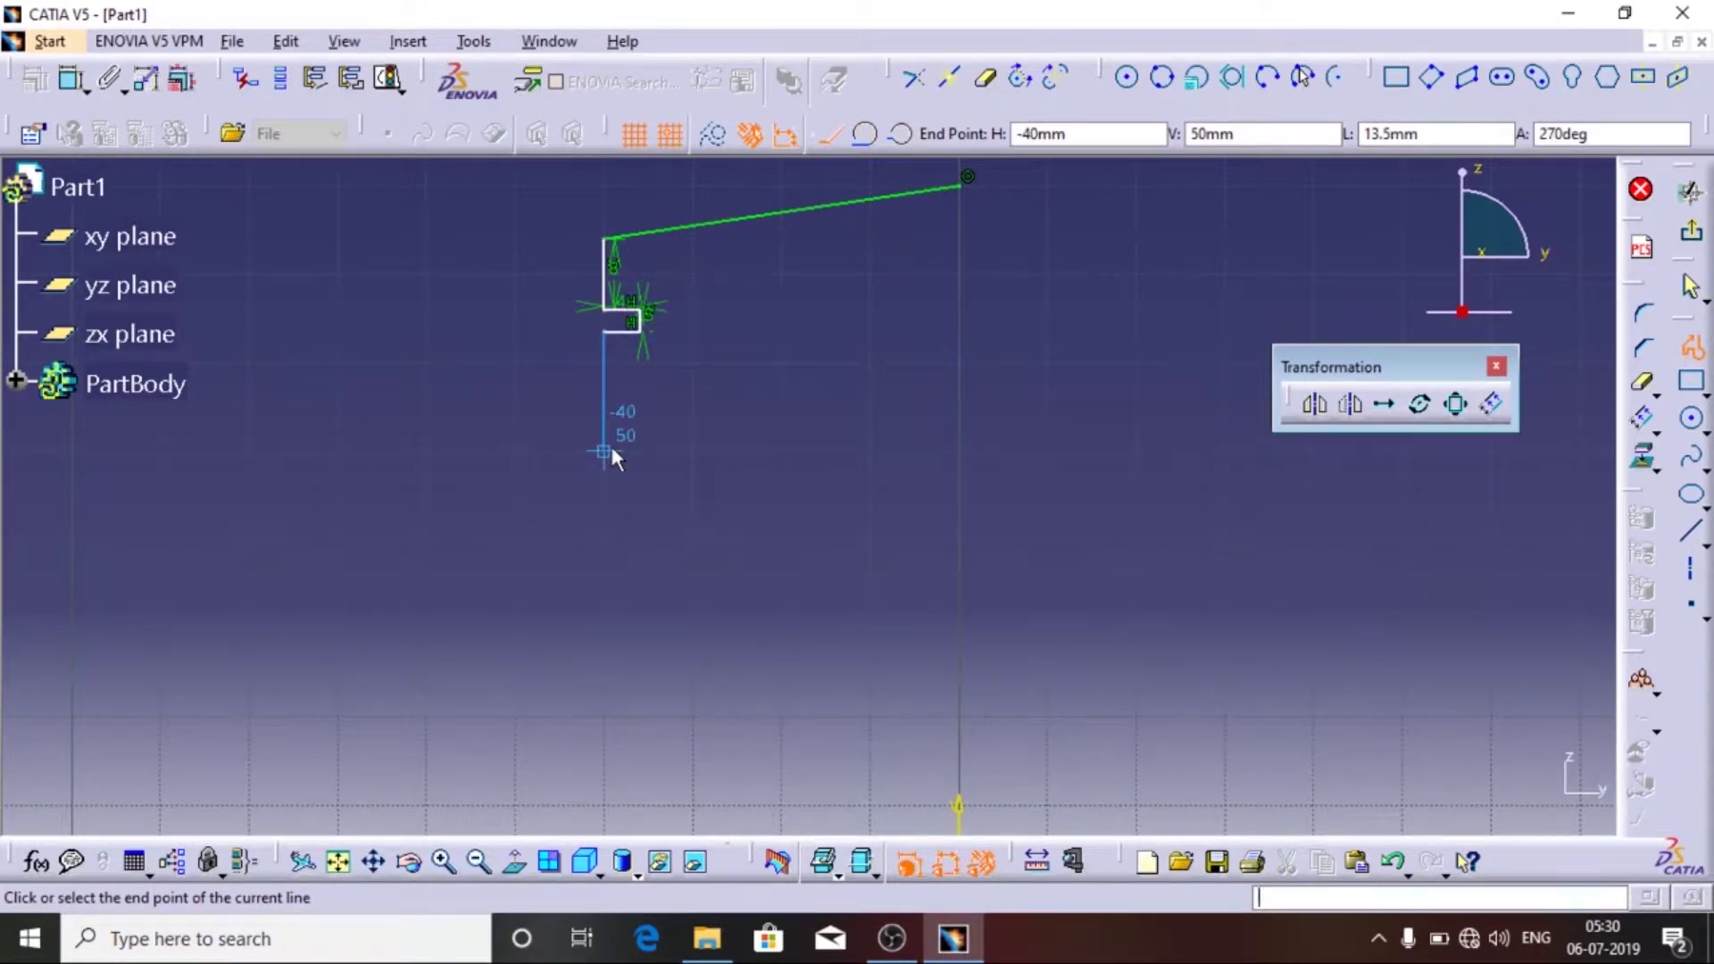
key(Tab)
key(Tab)
key(Tab)
text(2)
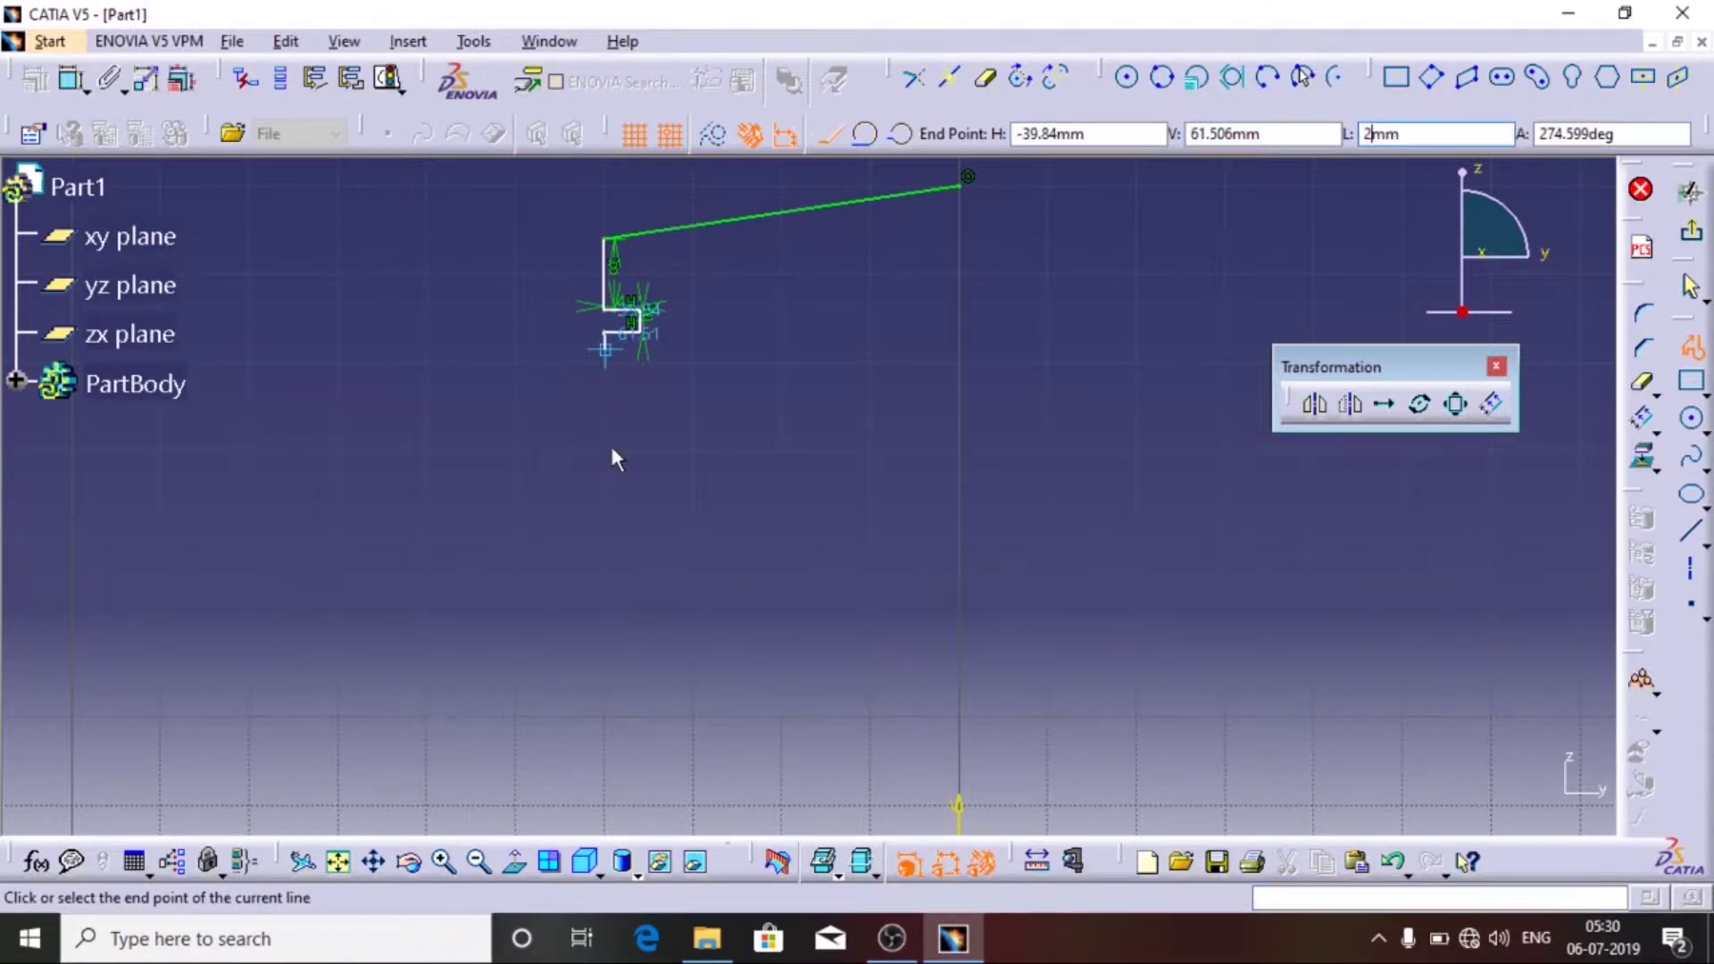
key(Return)
click(470, 425)
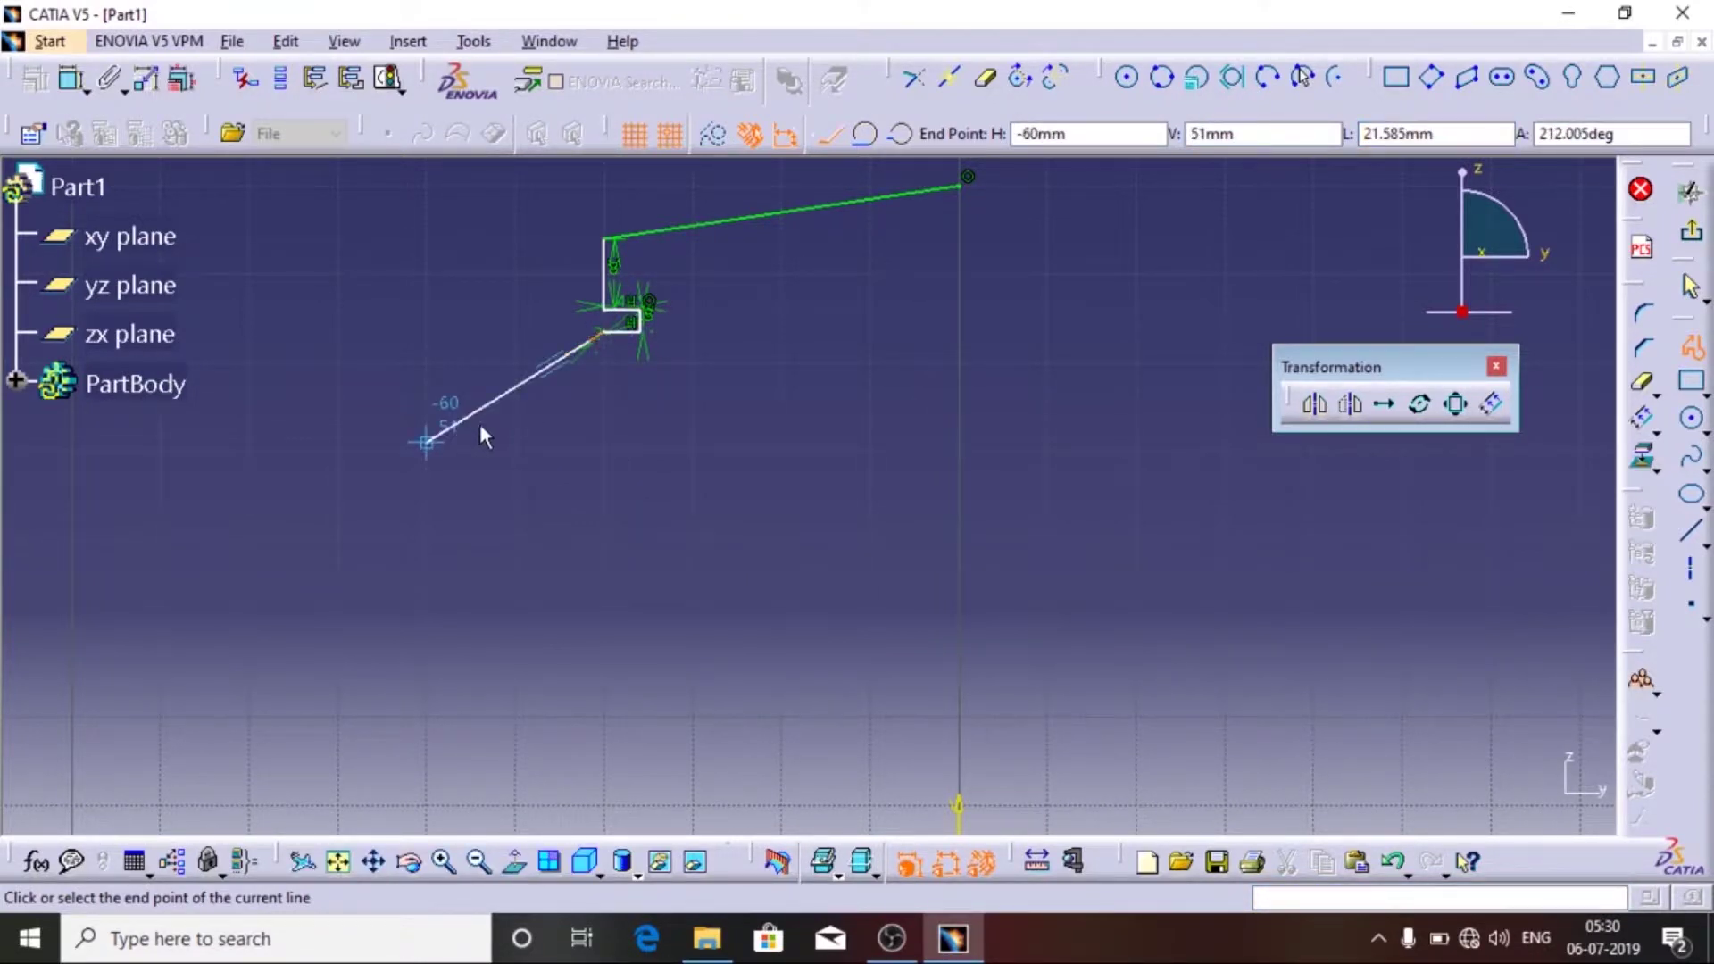
key(Escape)
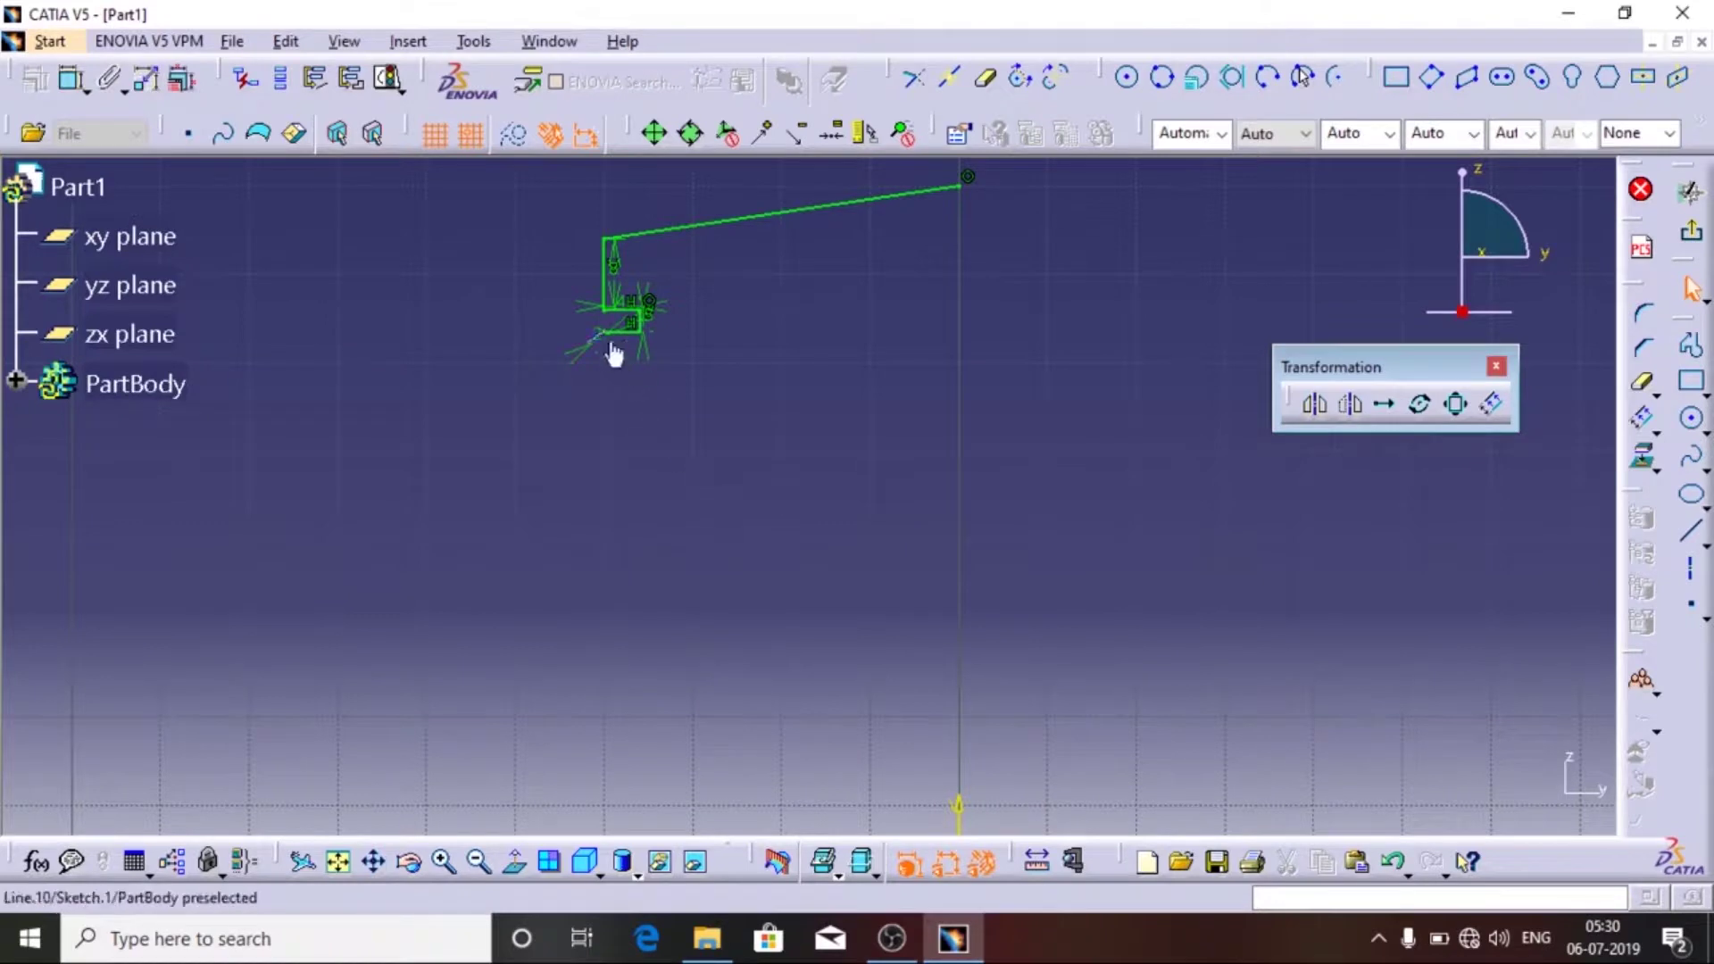
click(610, 344)
key(Delete)
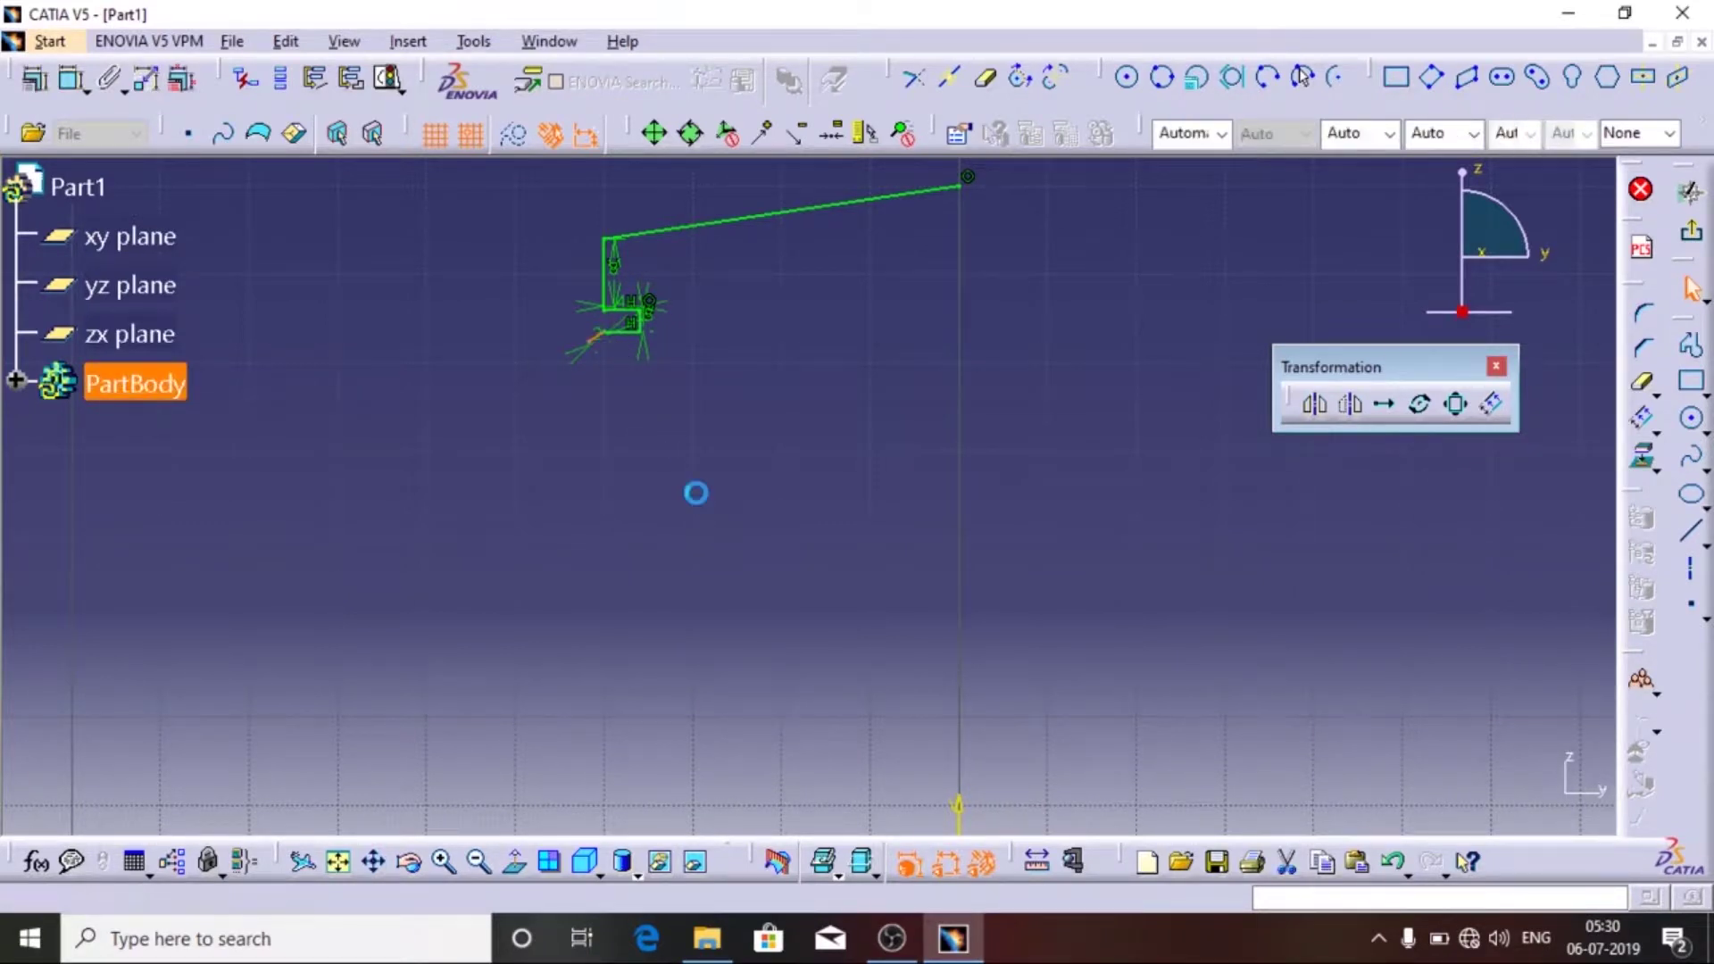
- Start a new profile at the first groove's open lower end and draw a 2 mm vertical line down to V 61.5 mm
mouse_move(748, 491)
ctrl+middle_down()
mouse_move(646, 302)
mouse_move(889, 685)
ctrl+middle_up()
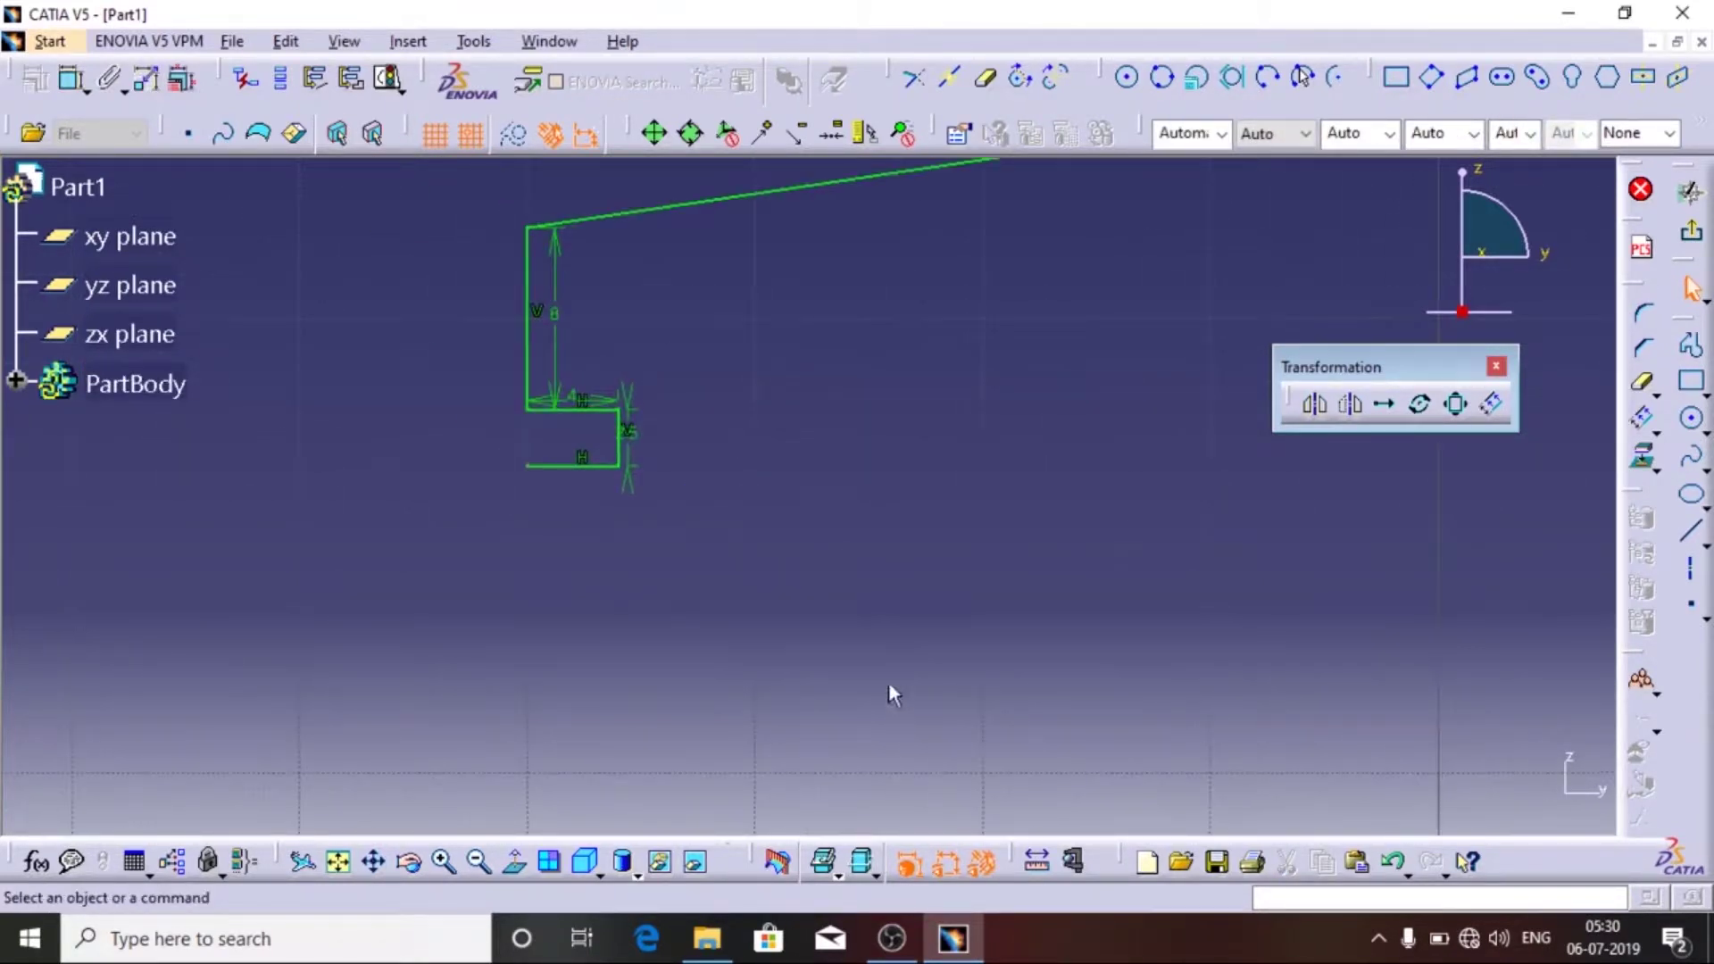
click(1692, 346)
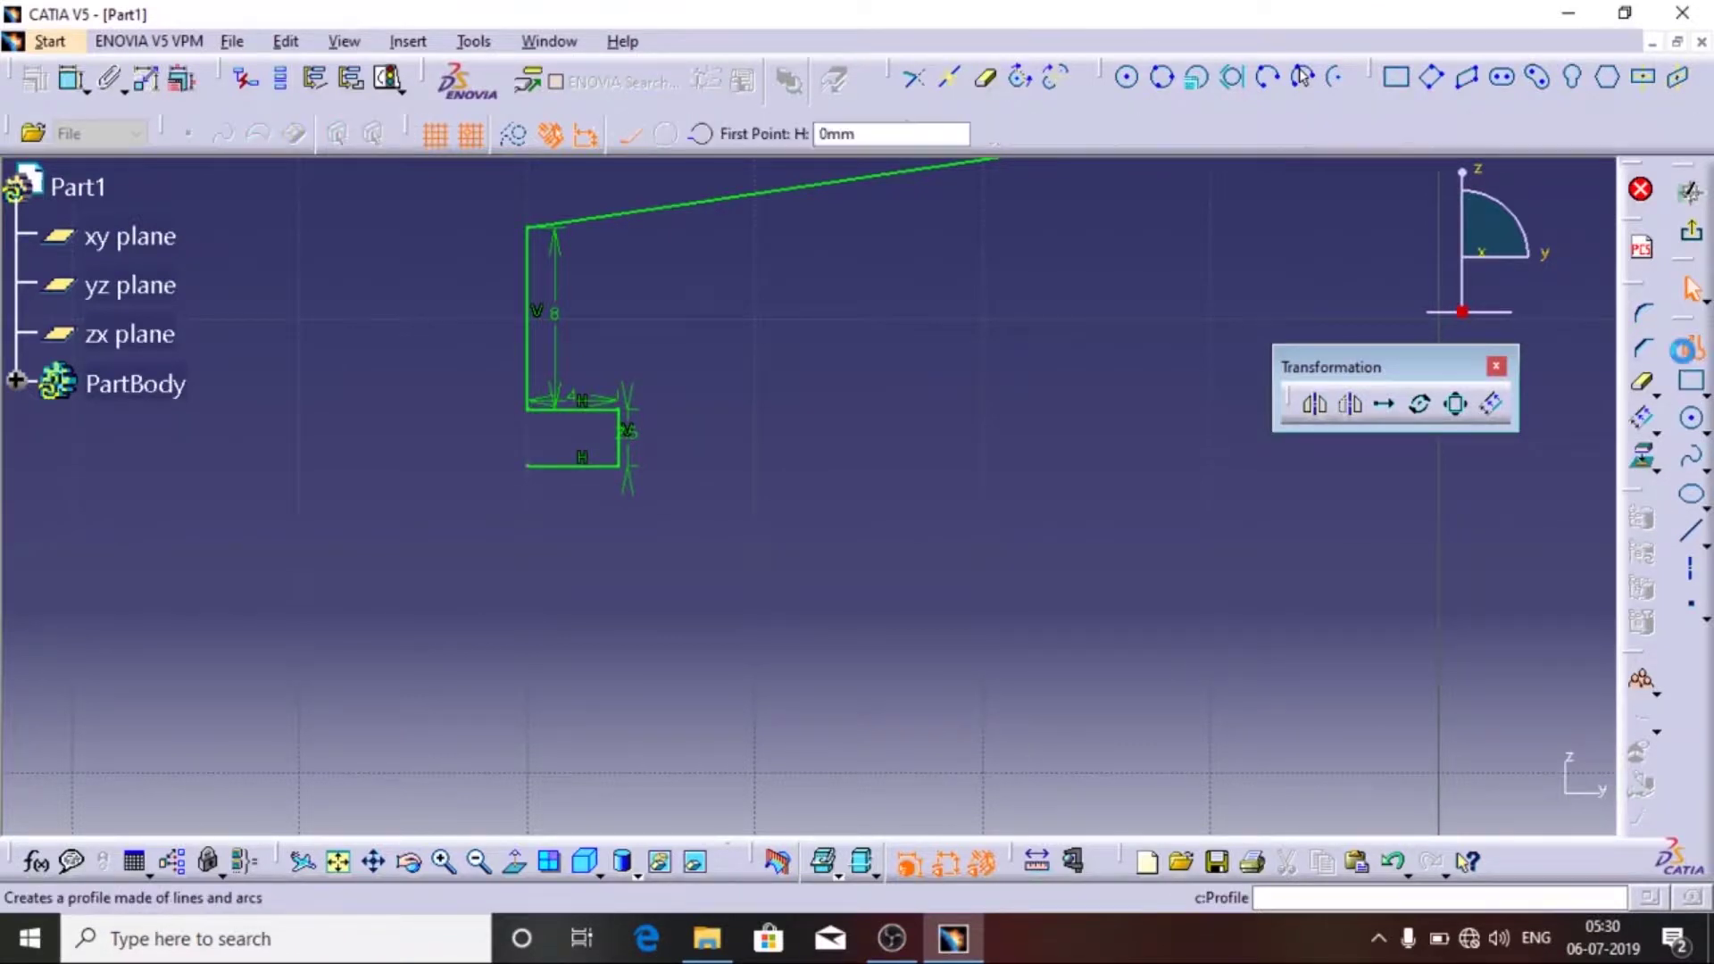
click(512, 490)
click(540, 585)
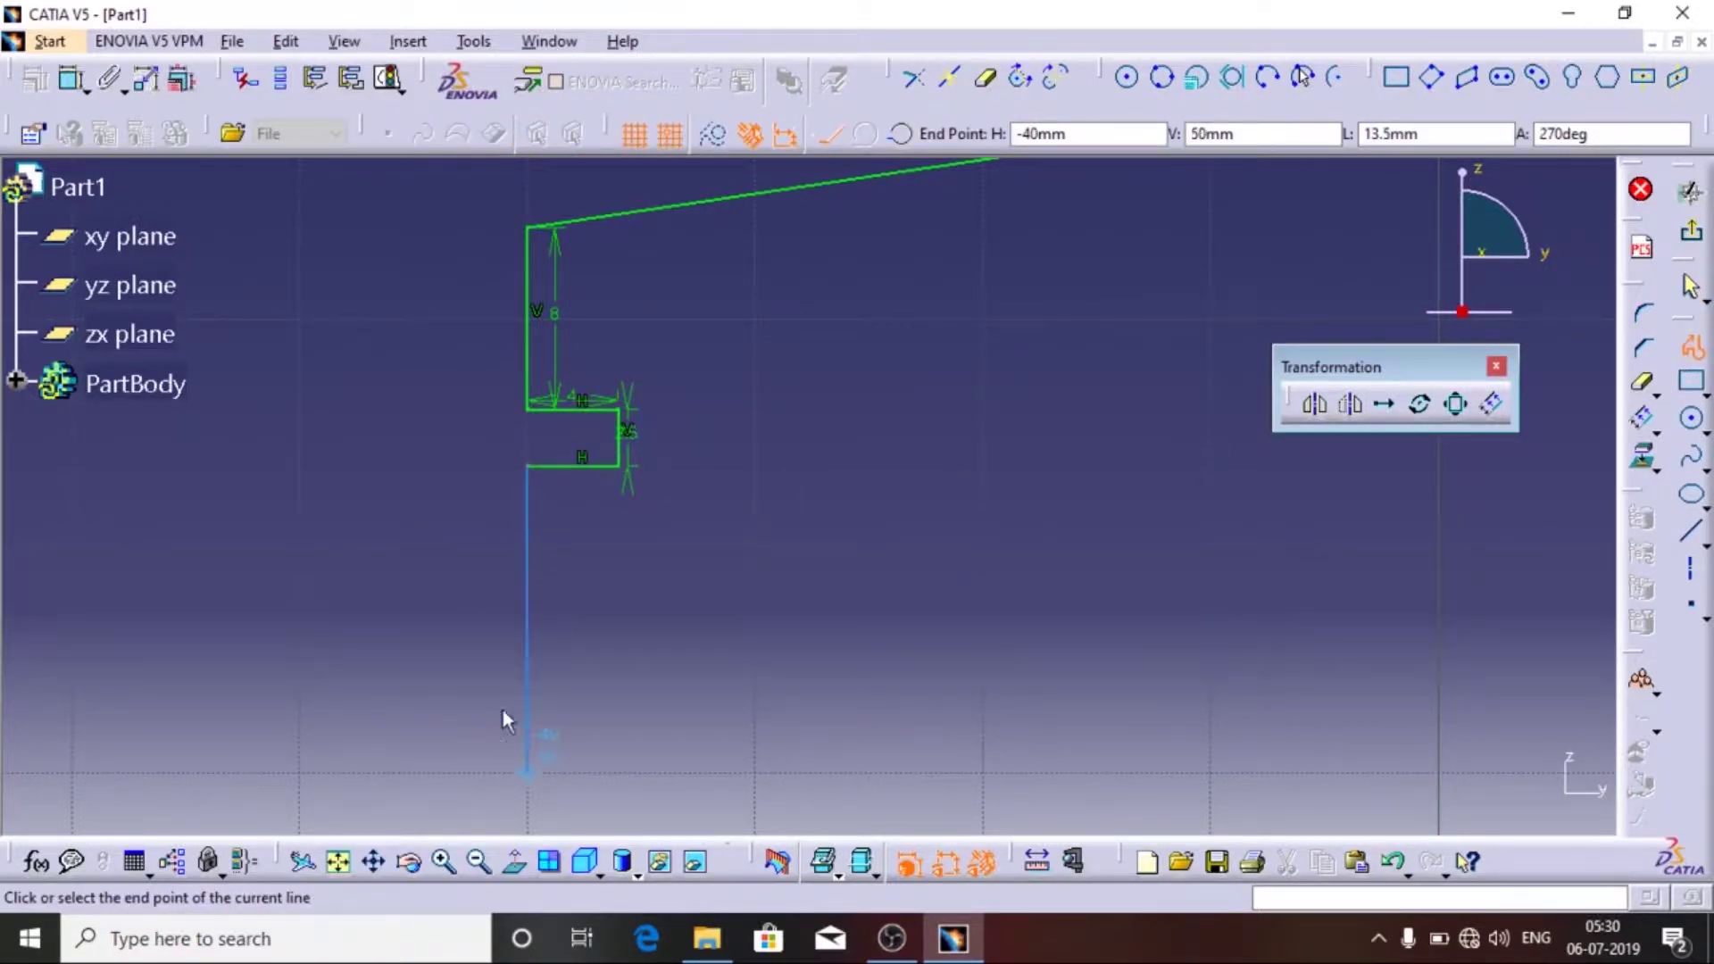
key(Tab)
key(Tab)
key(Tab)
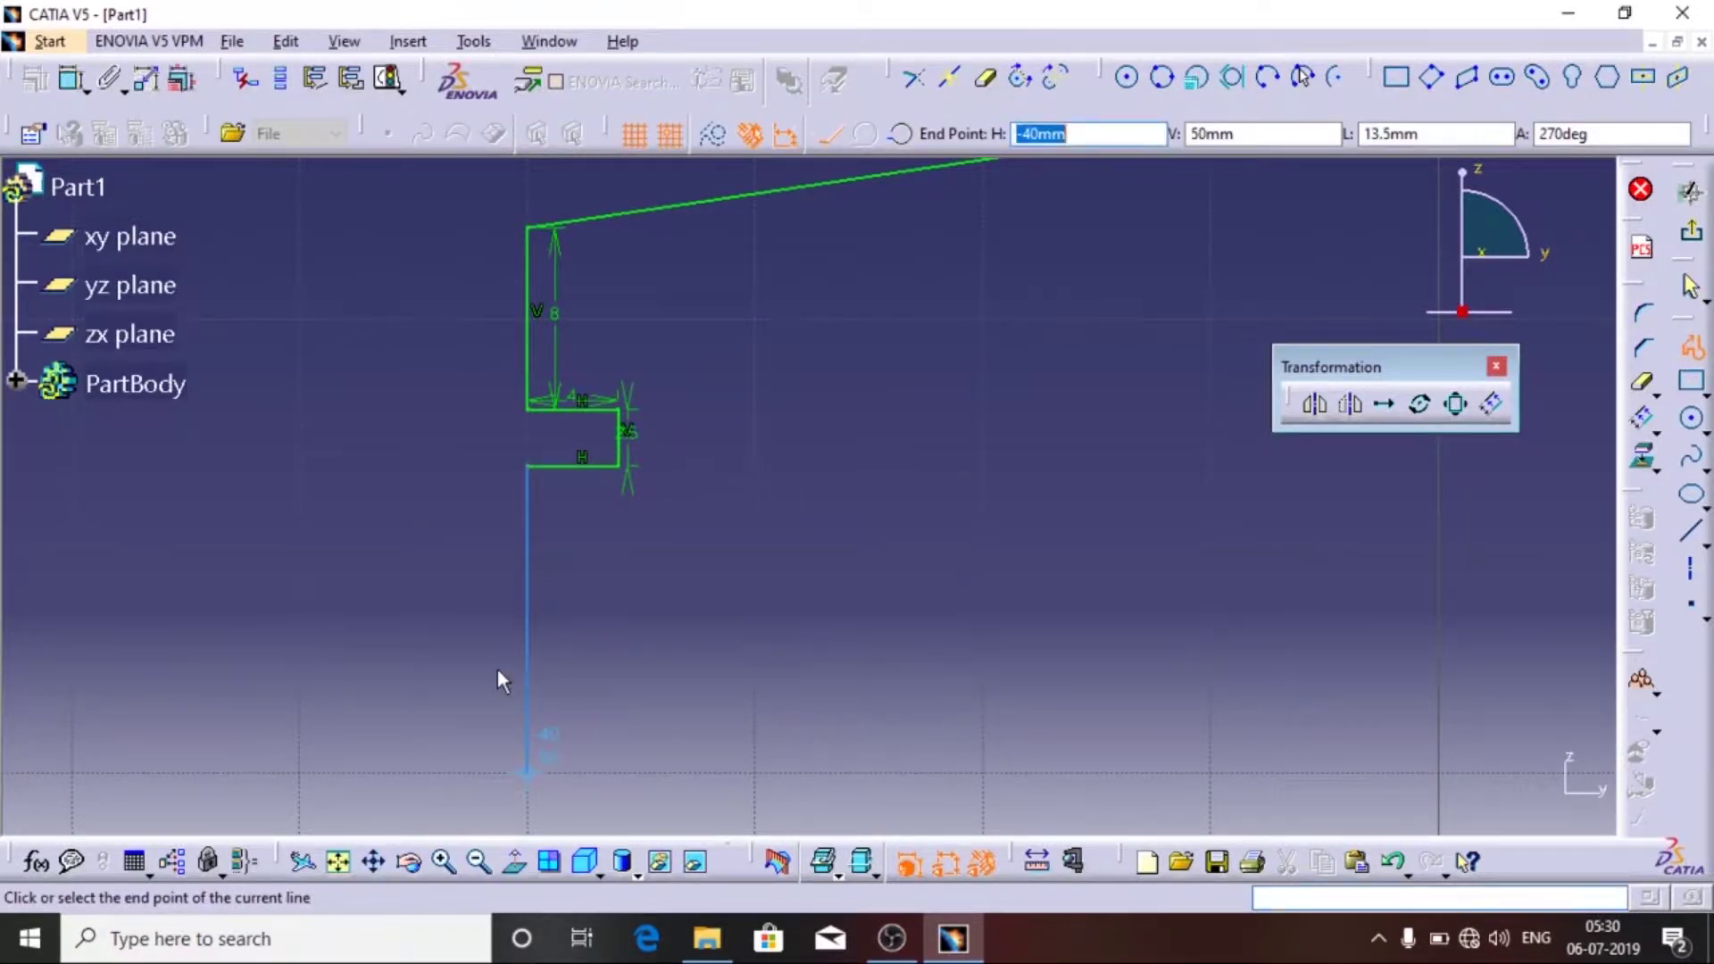
text(2)
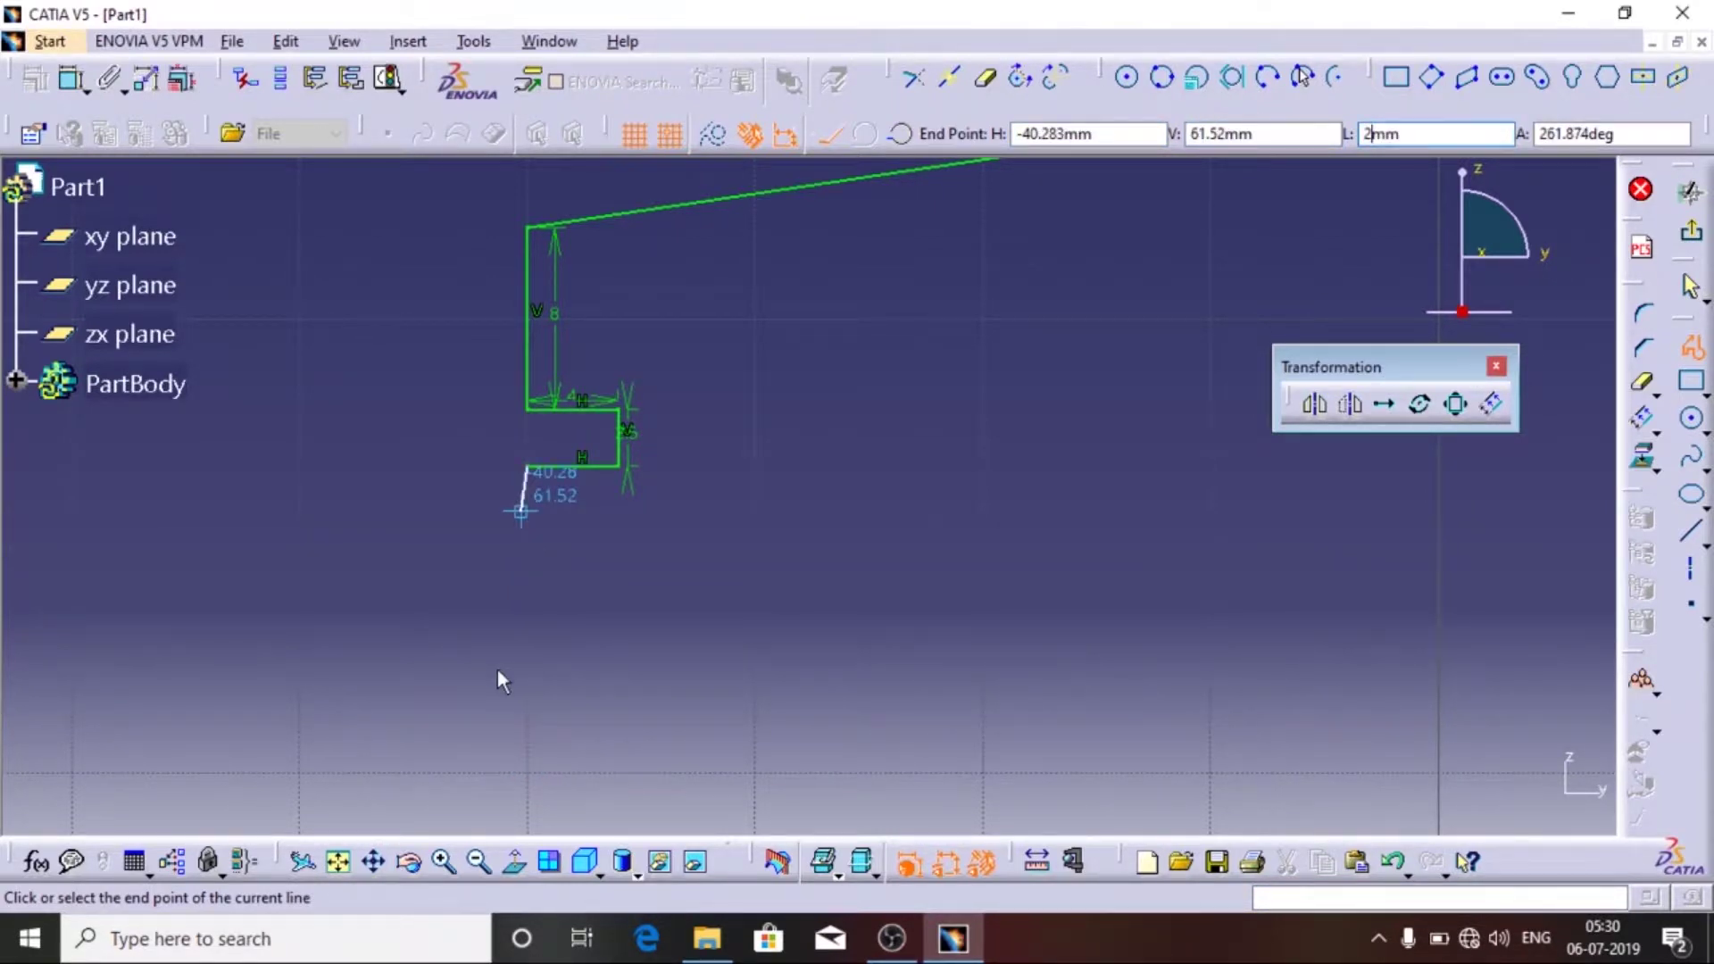
key(Return)
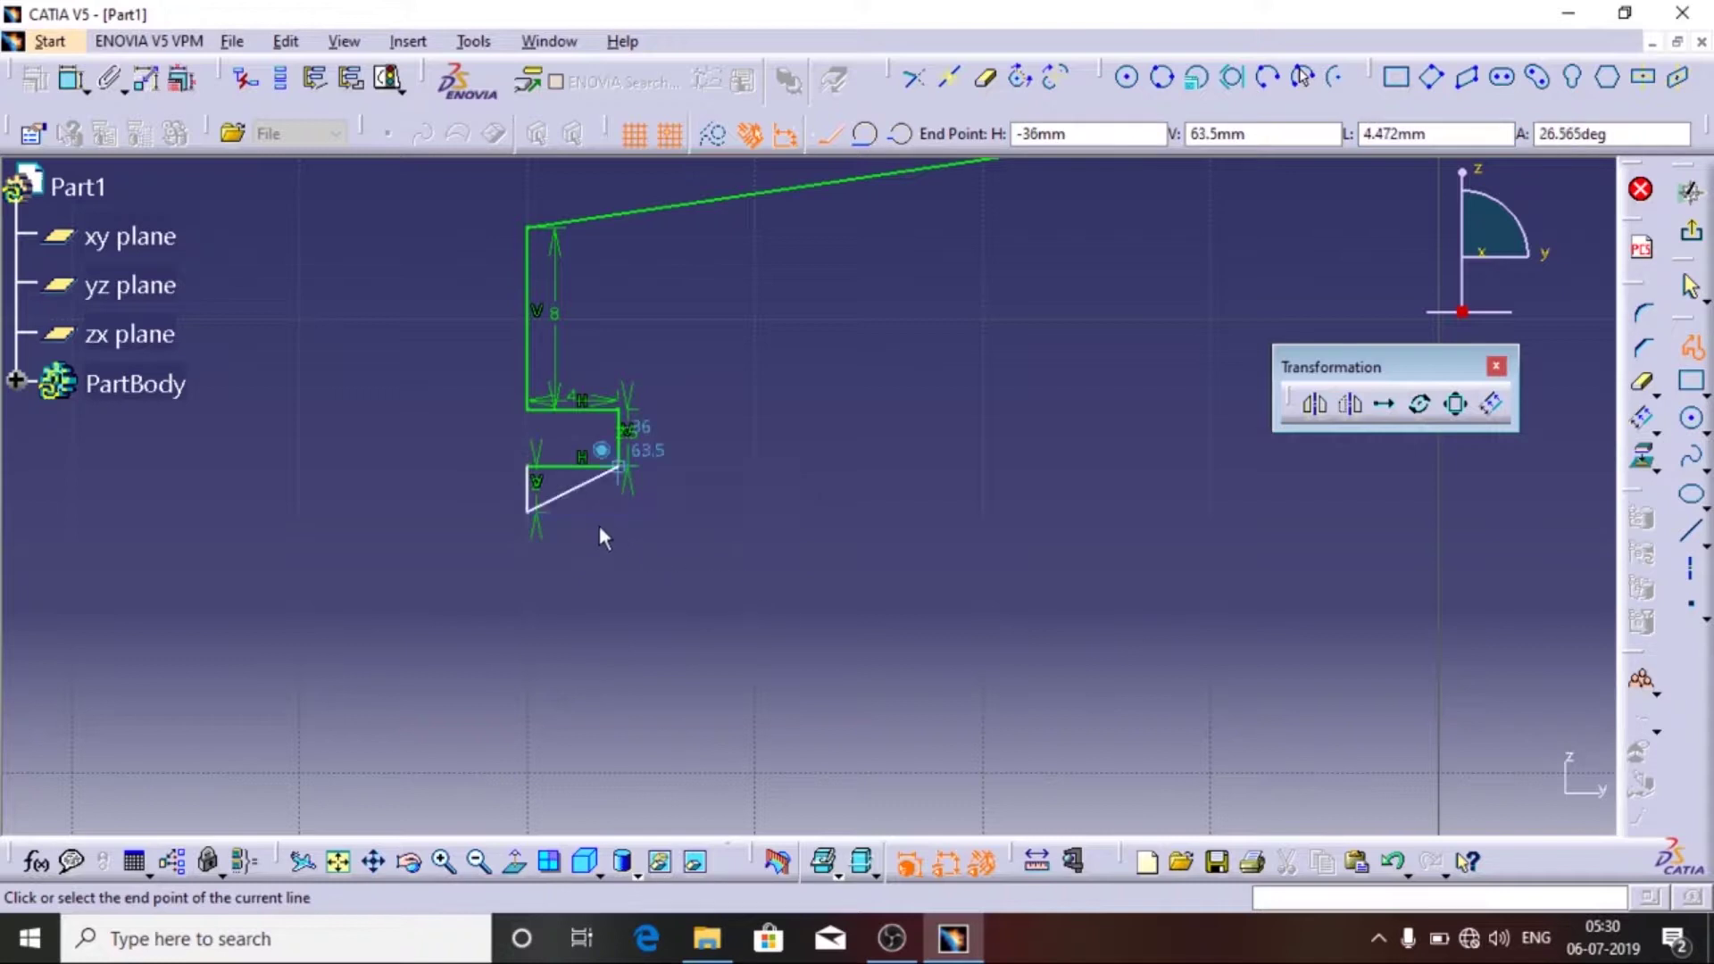
- Begin the second groove with a 4 mm horizontal line toward the vertical axis at V 61.5 mm
key(Tab)
key(Tab)
key(Tab)
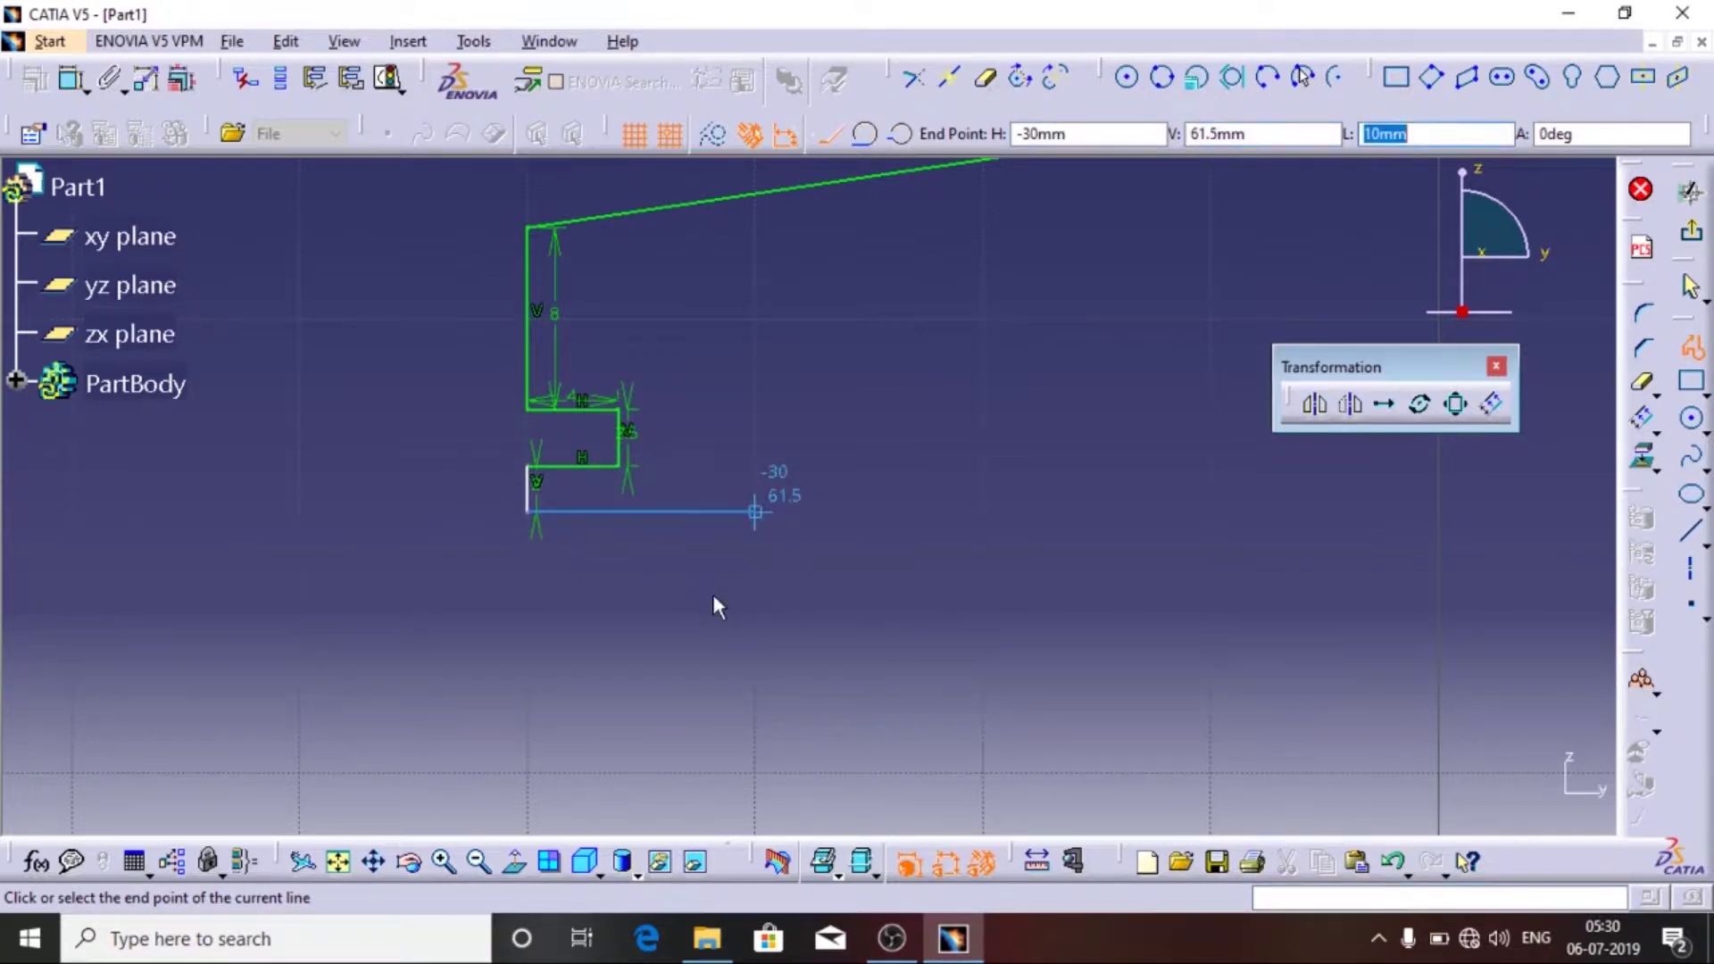
text(4)
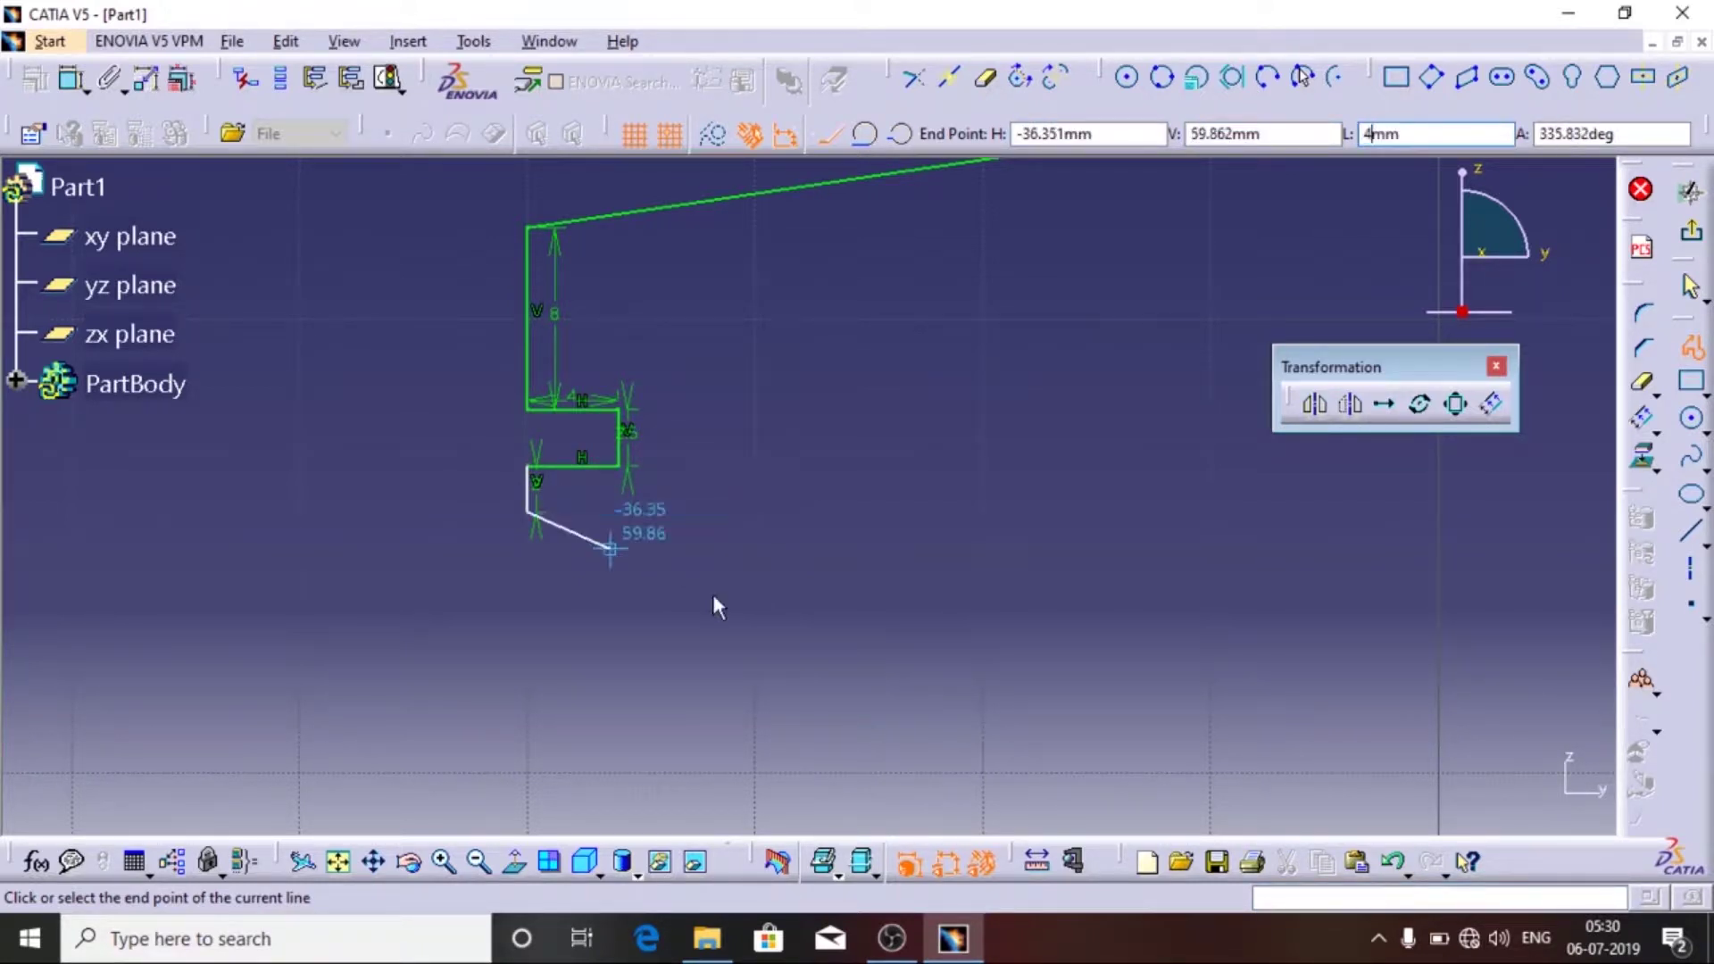
click(866, 548)
- Finish the second groove with a 2.5 mm vertical line down and a 4 mm horizontal line back to H -40 mm, ending the profile
text(1.5)
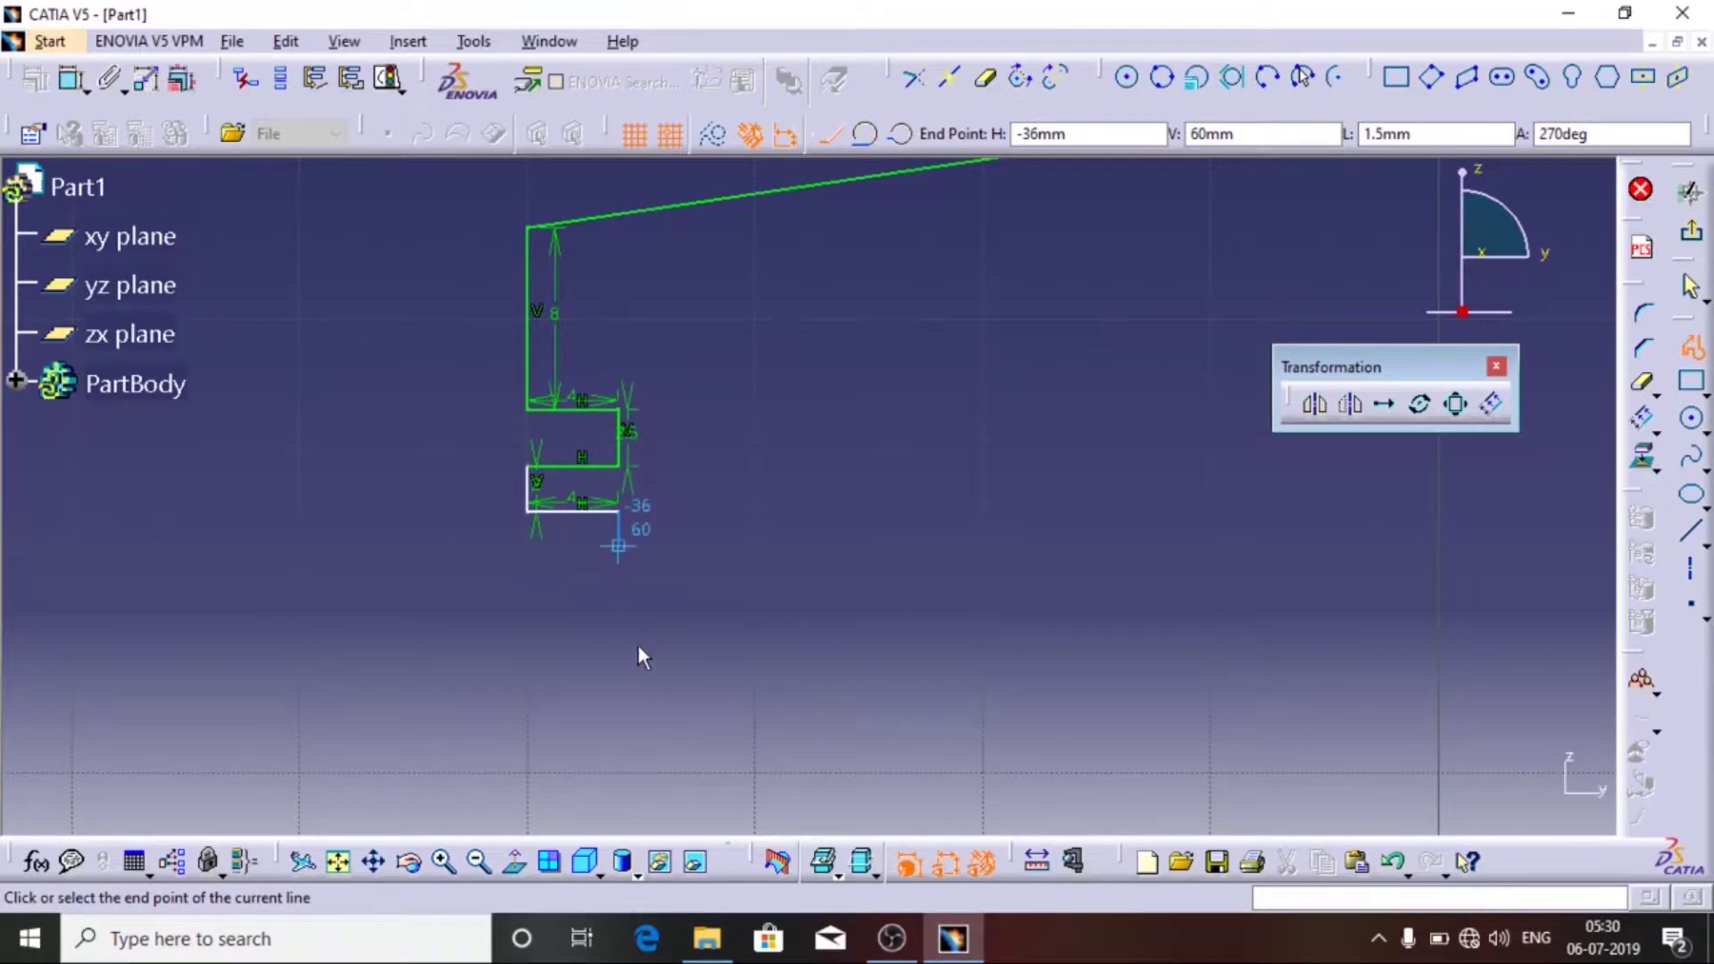
key(Tab)
key(Tab)
key(Tab)
text(2.5)
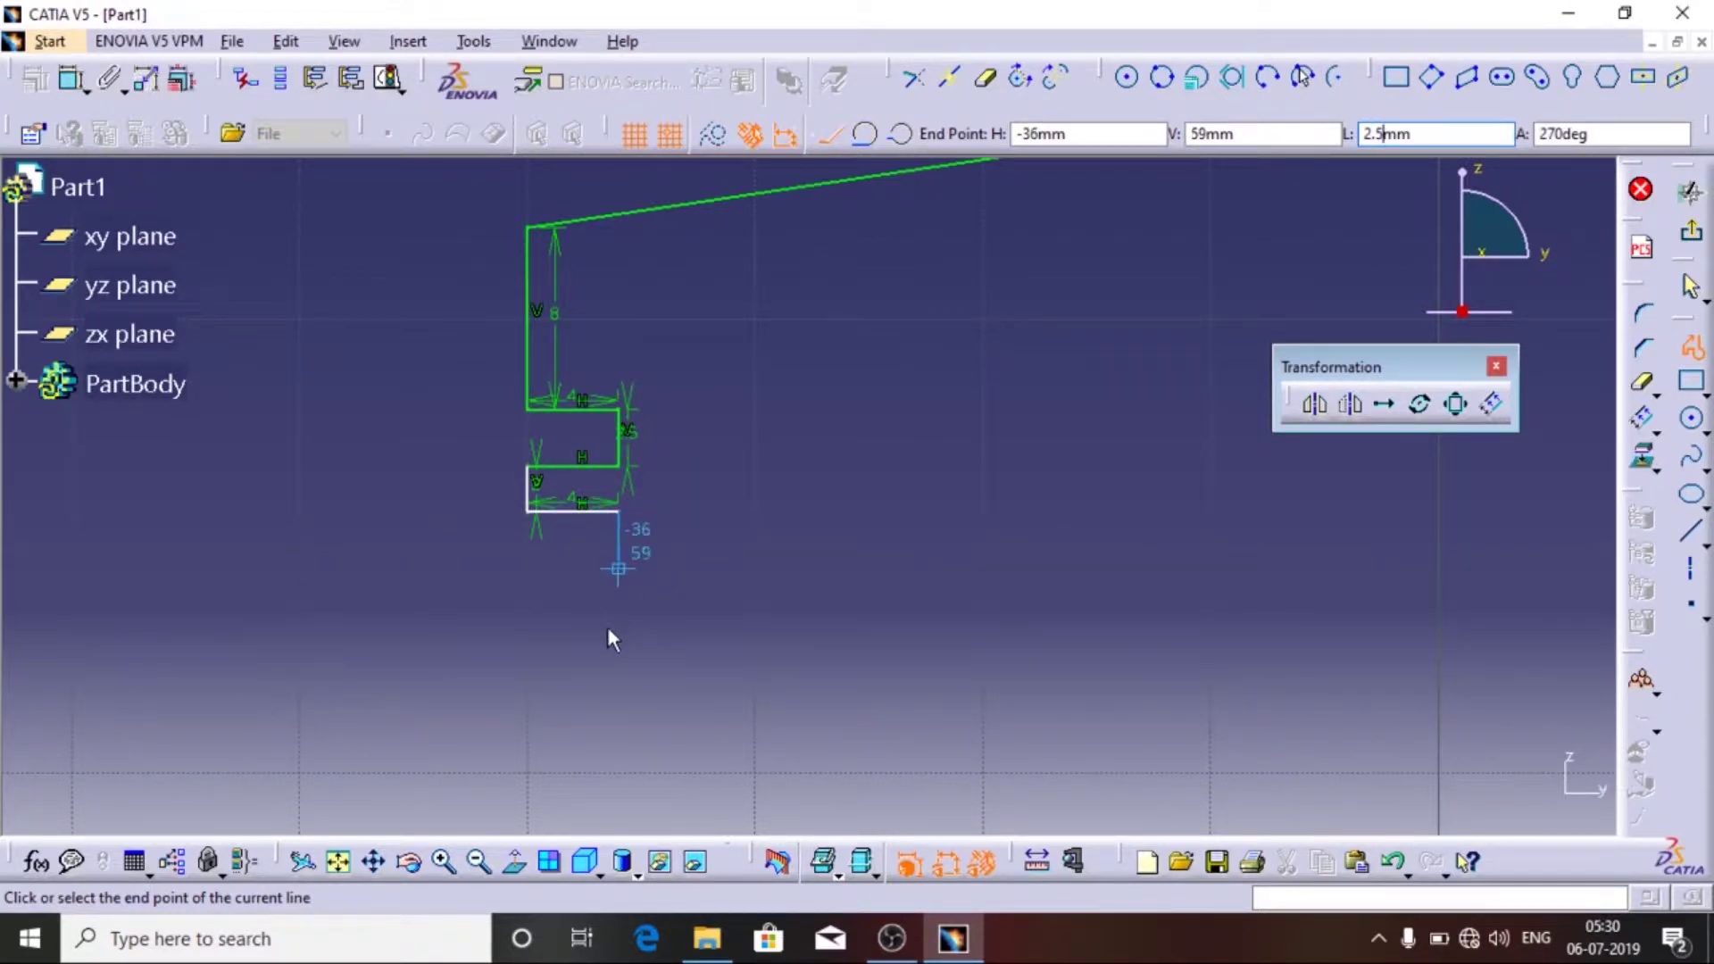
click(607, 627)
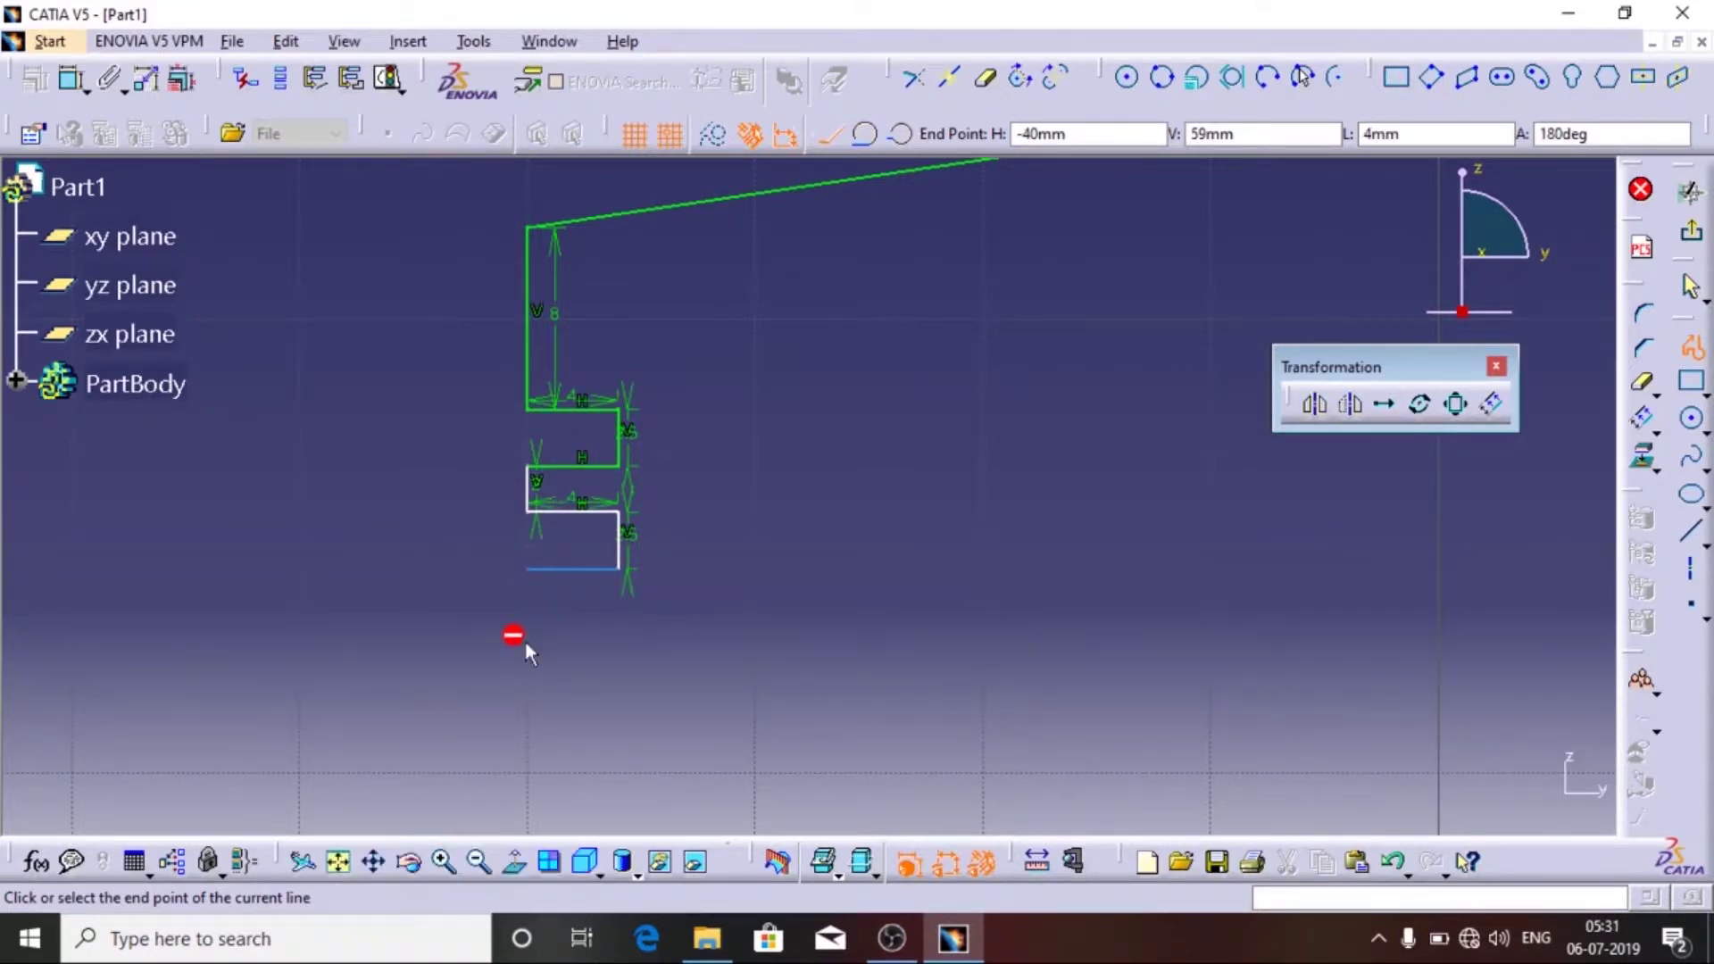
double_click(497, 649)
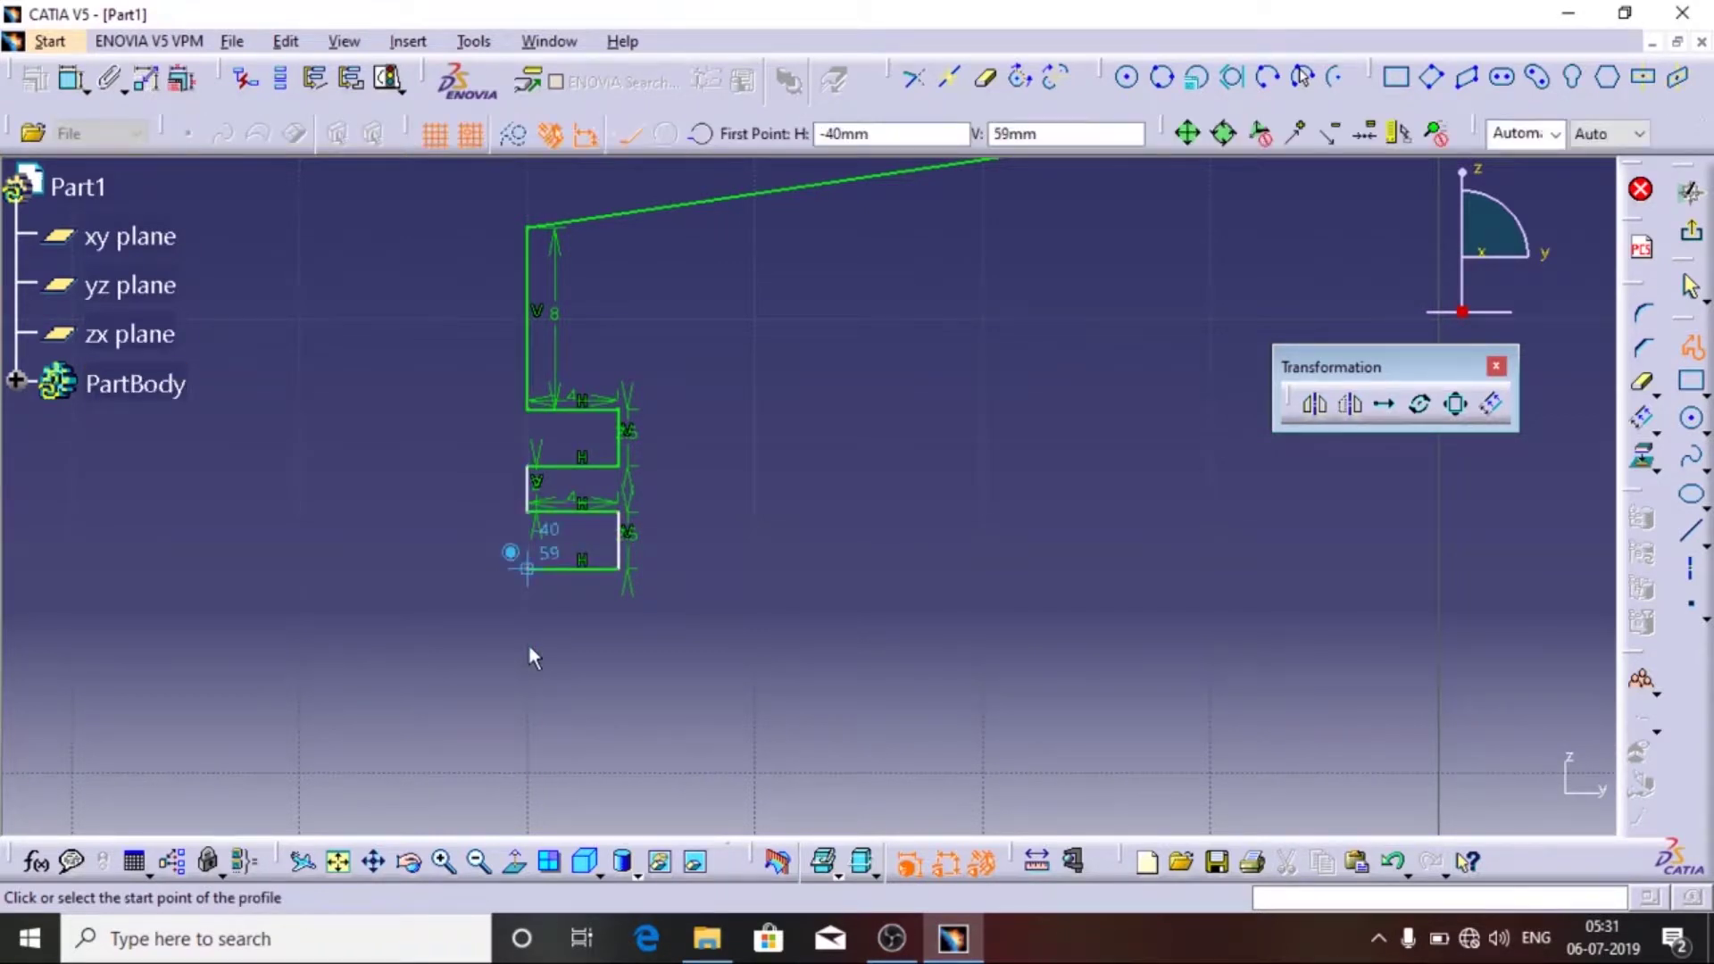
- Continue from the second groove's open end at H -40 mm, V 59 mm with a 2 mm vertical line downward
click(528, 652)
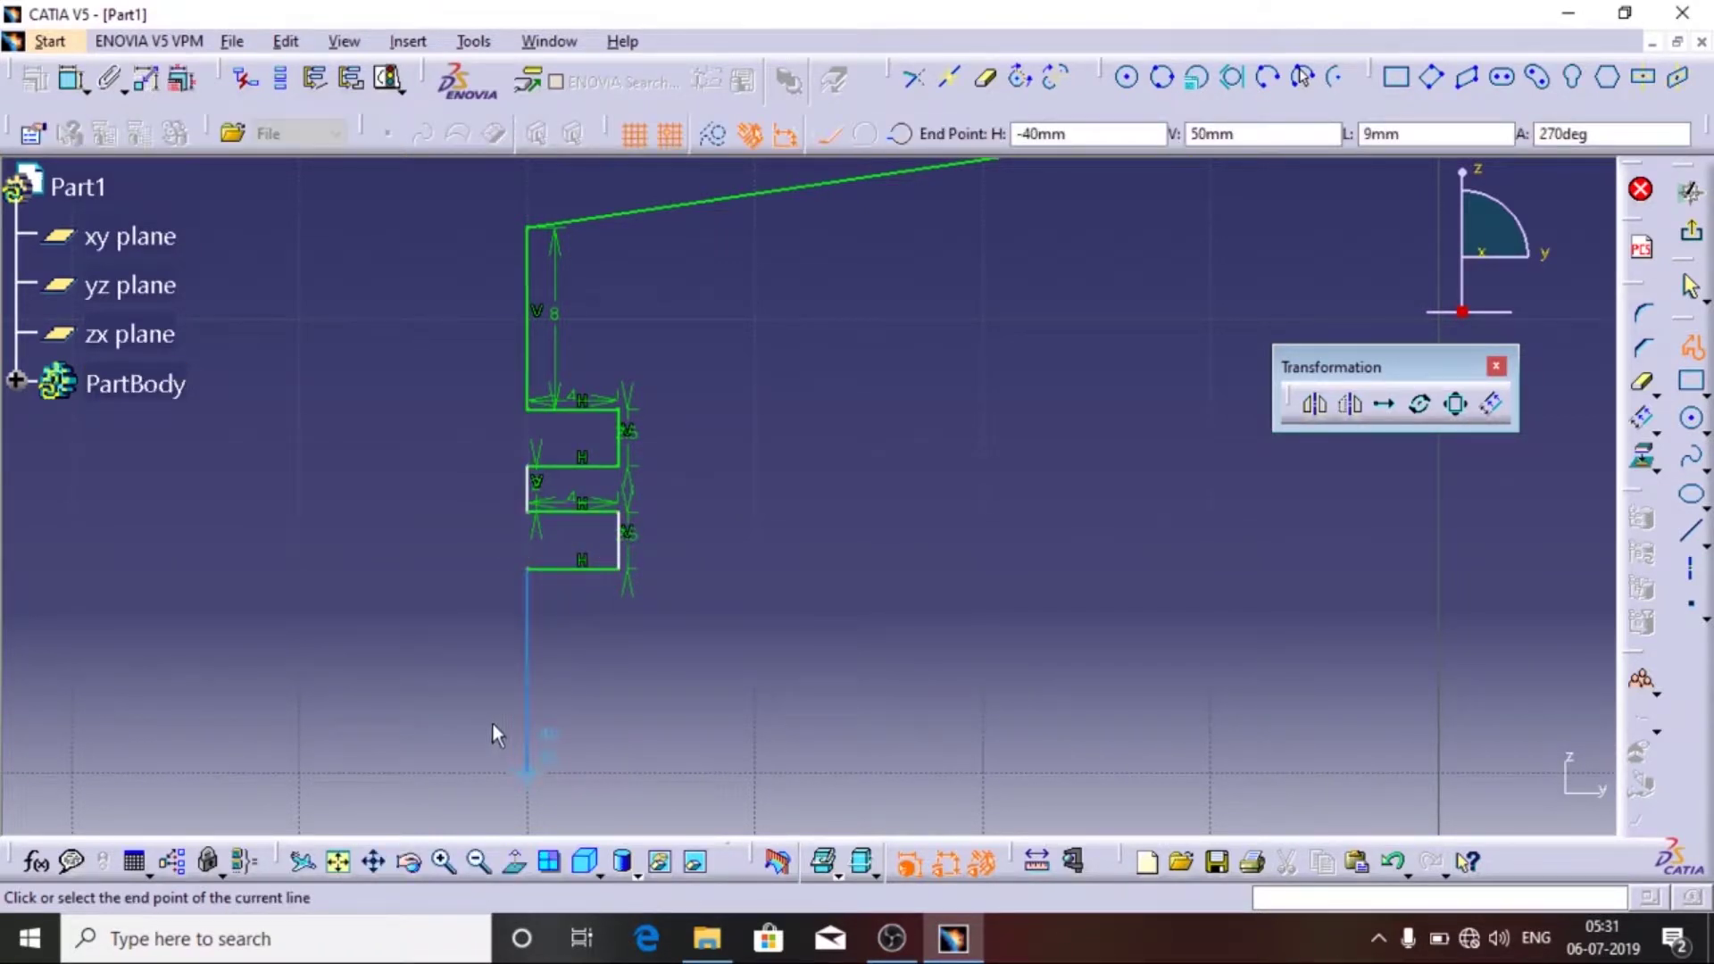
key(Tab)
key(Tab)
key(Tab)
text(2)
key(Return)
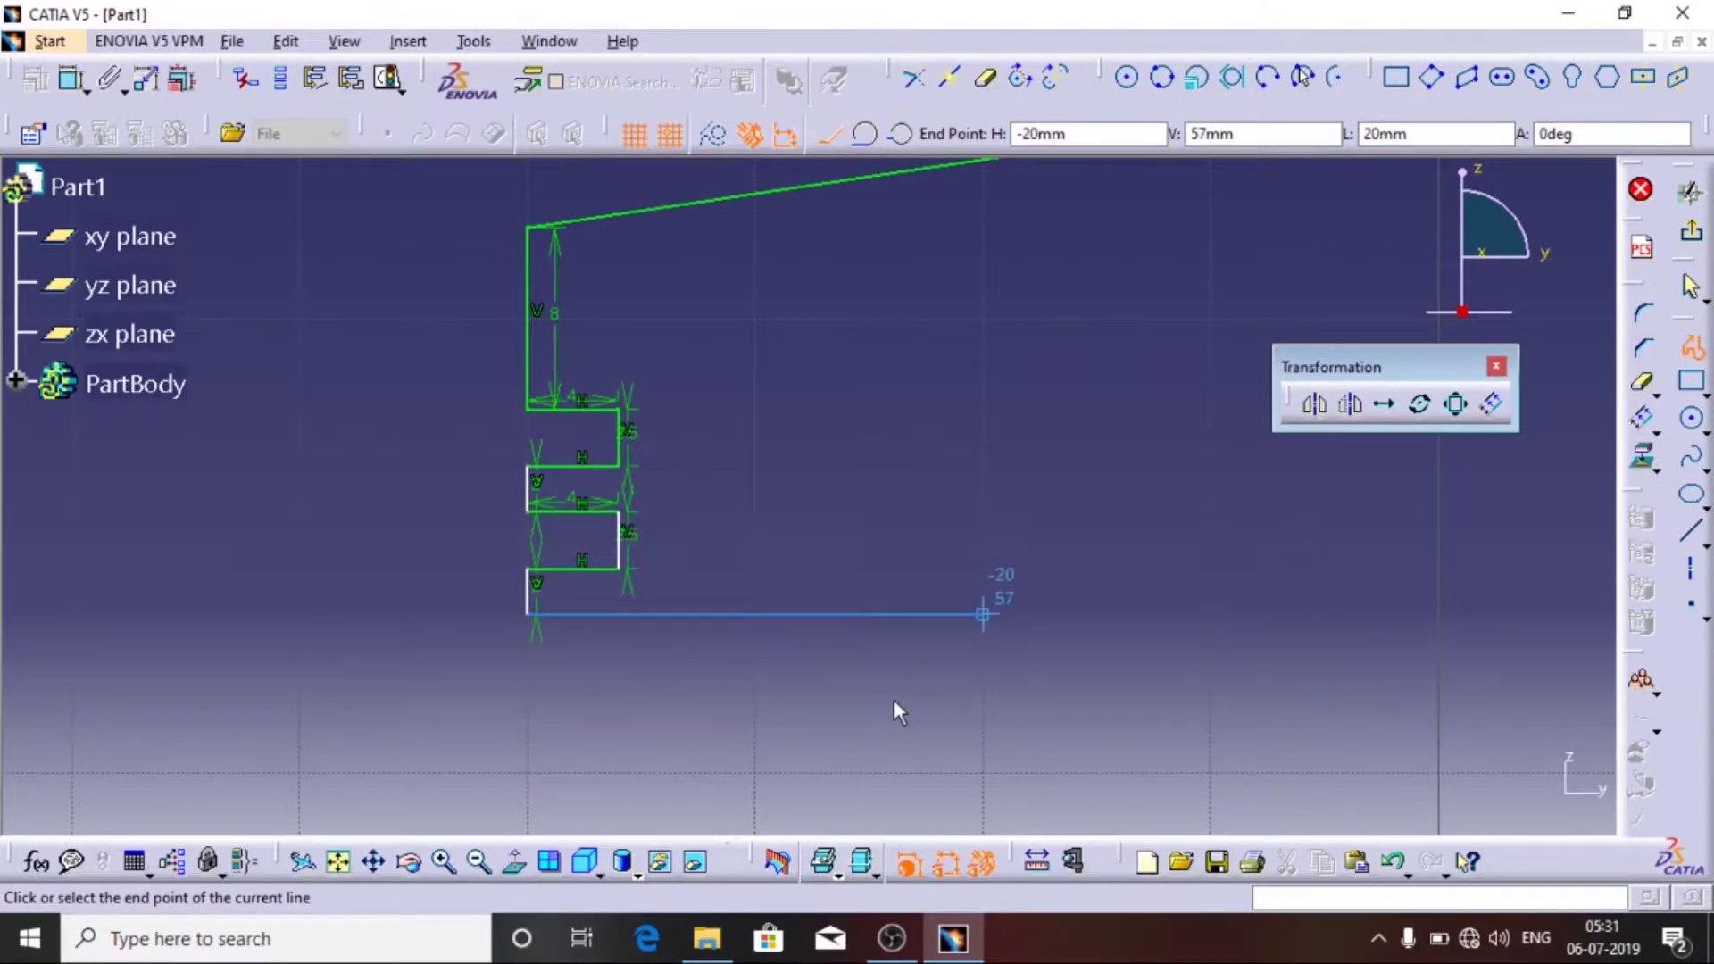
- Begin the third groove with a 4 mm horizontal line toward the vertical axis at V 57 mm
key(Tab)
key(Tab)
key(Tab)
text(4)
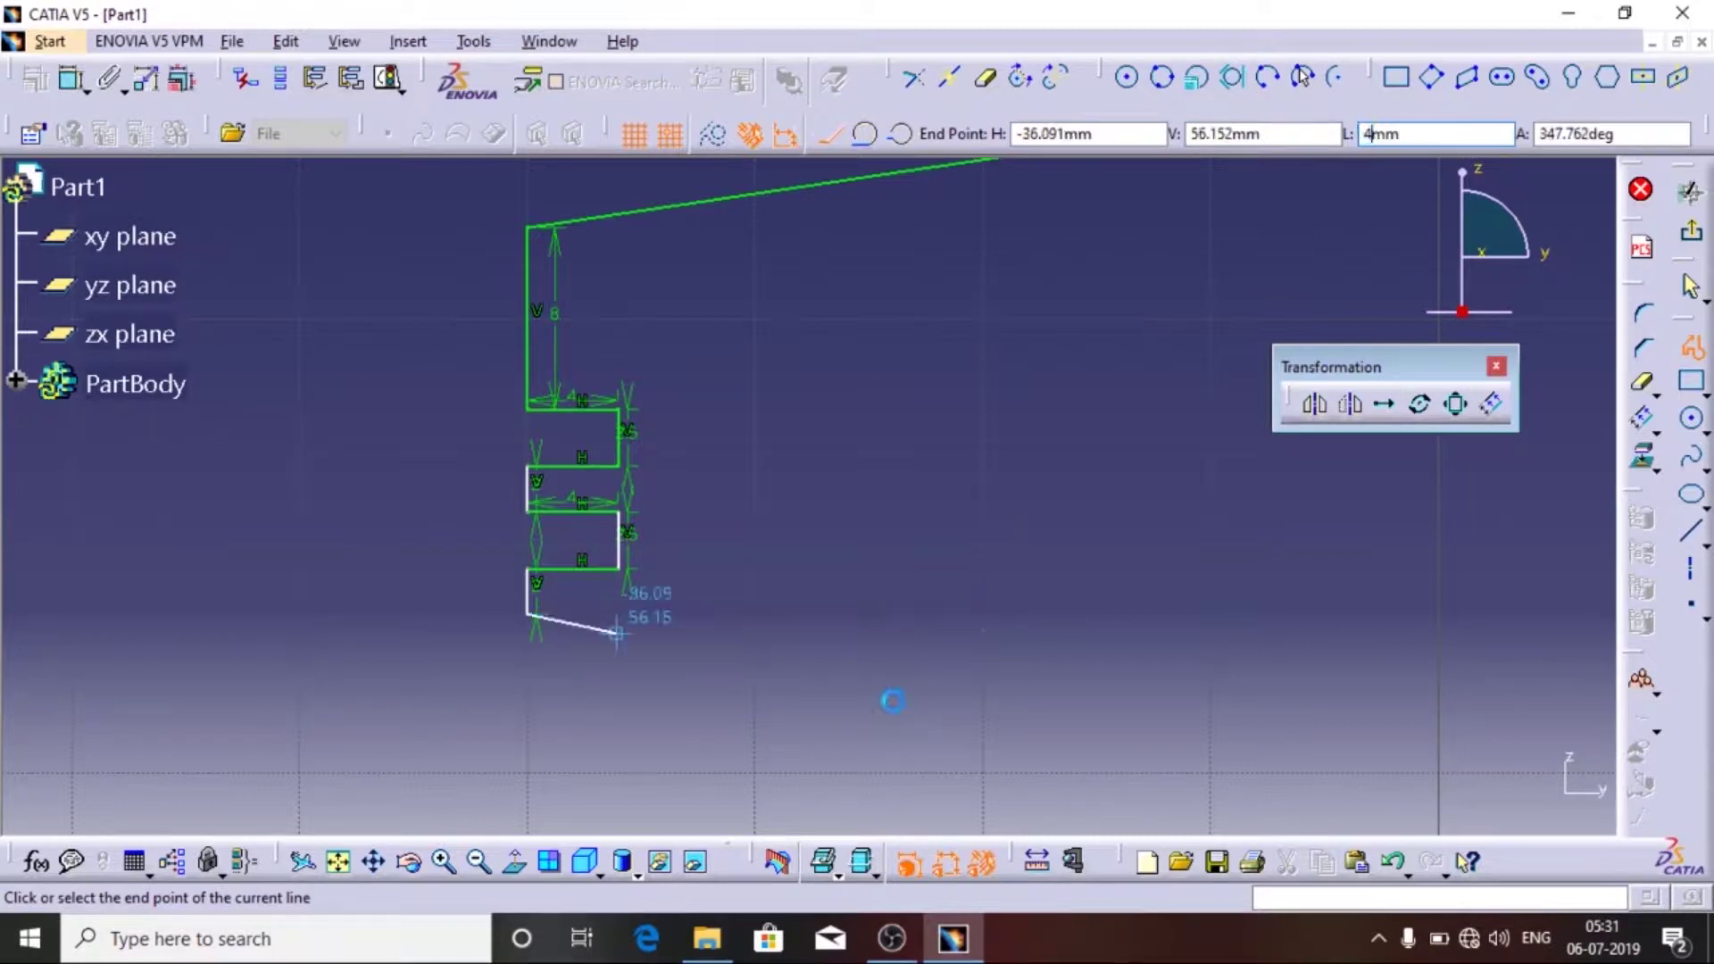
click(784, 630)
key(Return)
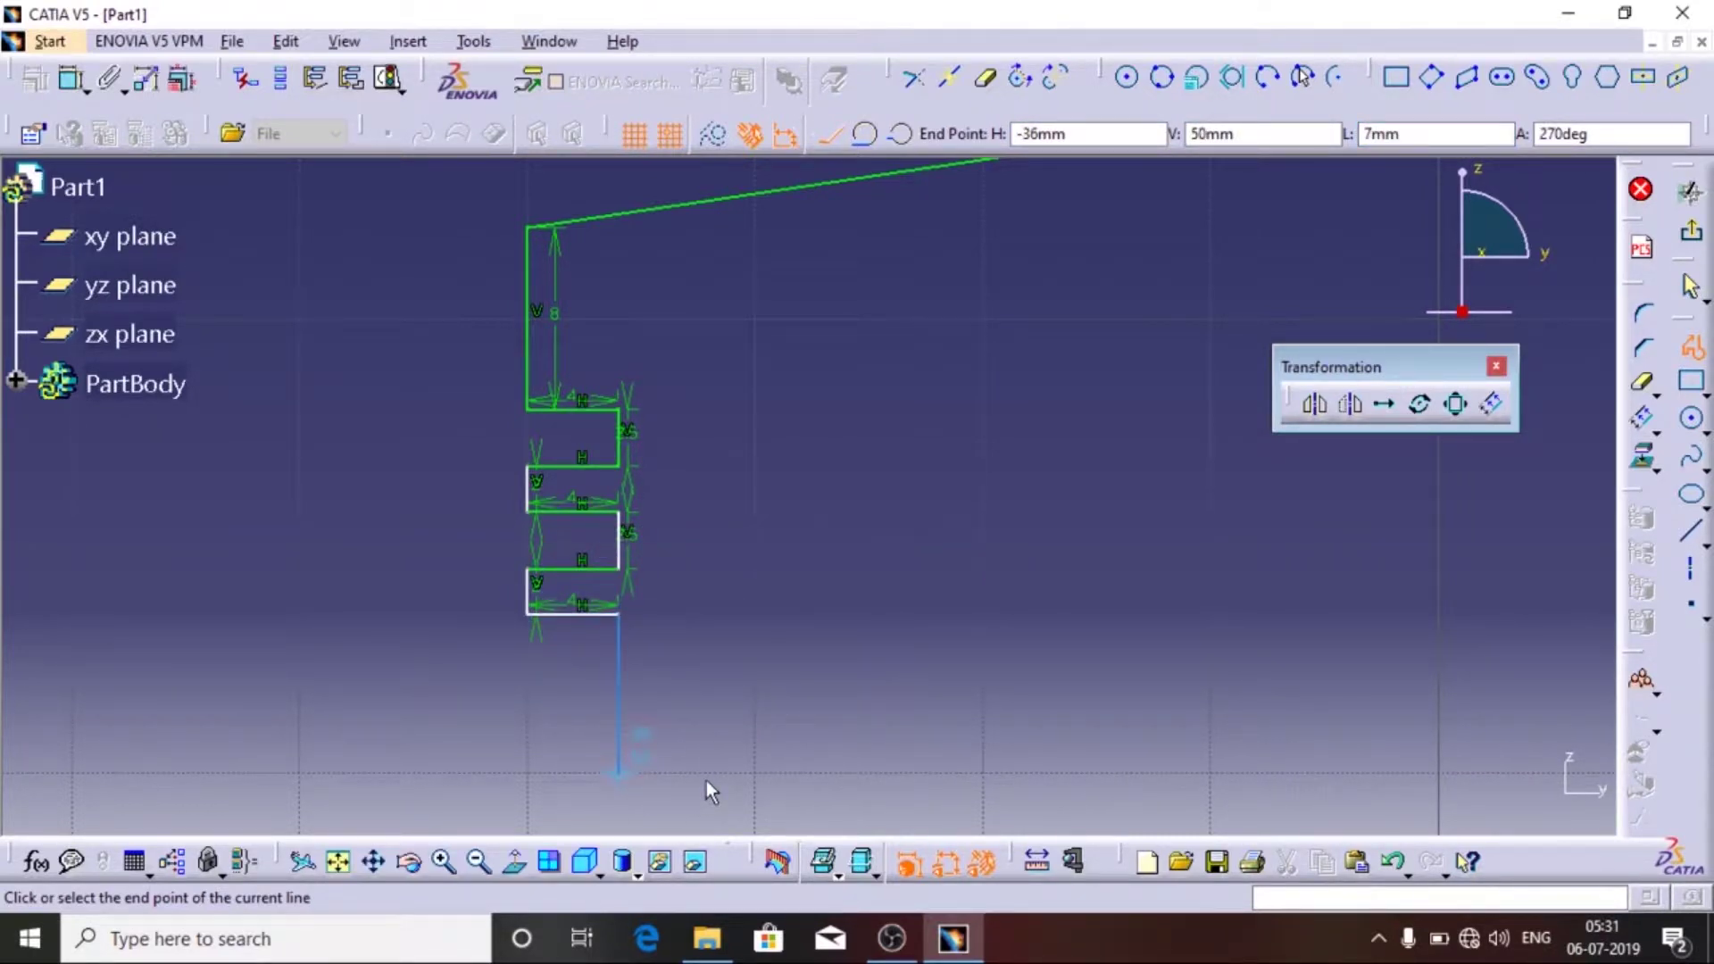
- Finish the third groove with a 5 mm vertical line down and a 4 mm horizontal line back to H -40 mm, ending the profile
key(Tab)
key(Tab)
key(Tab)
text(5)
key(Return)
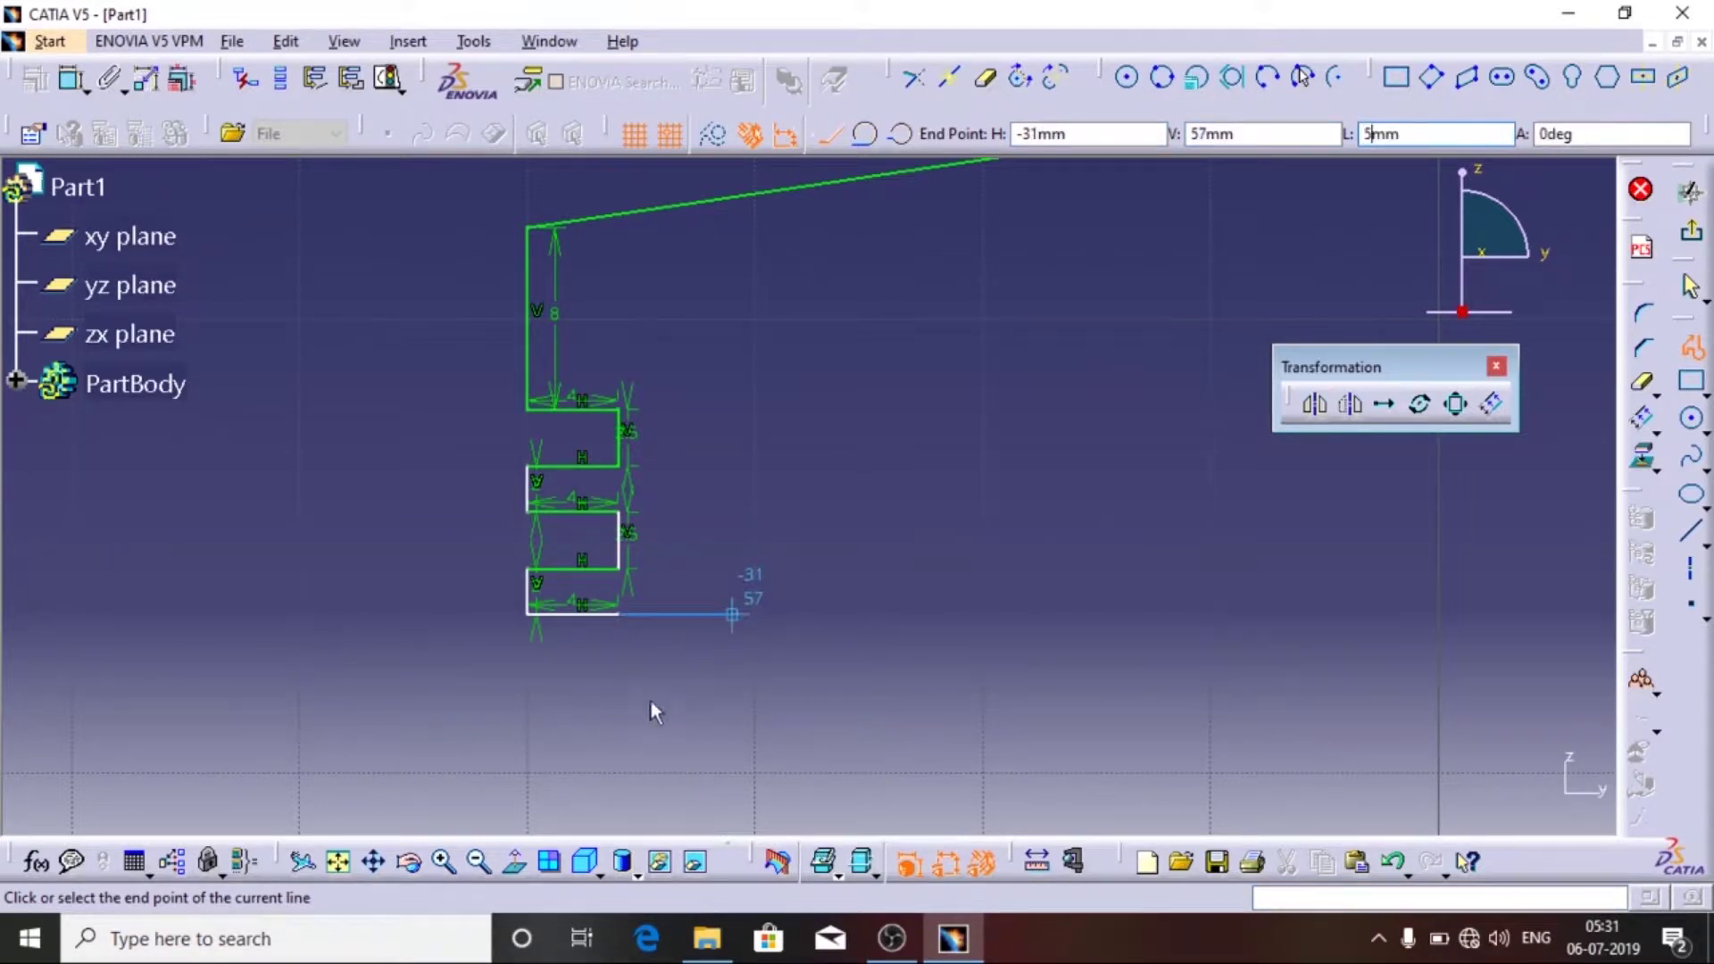
click(576, 771)
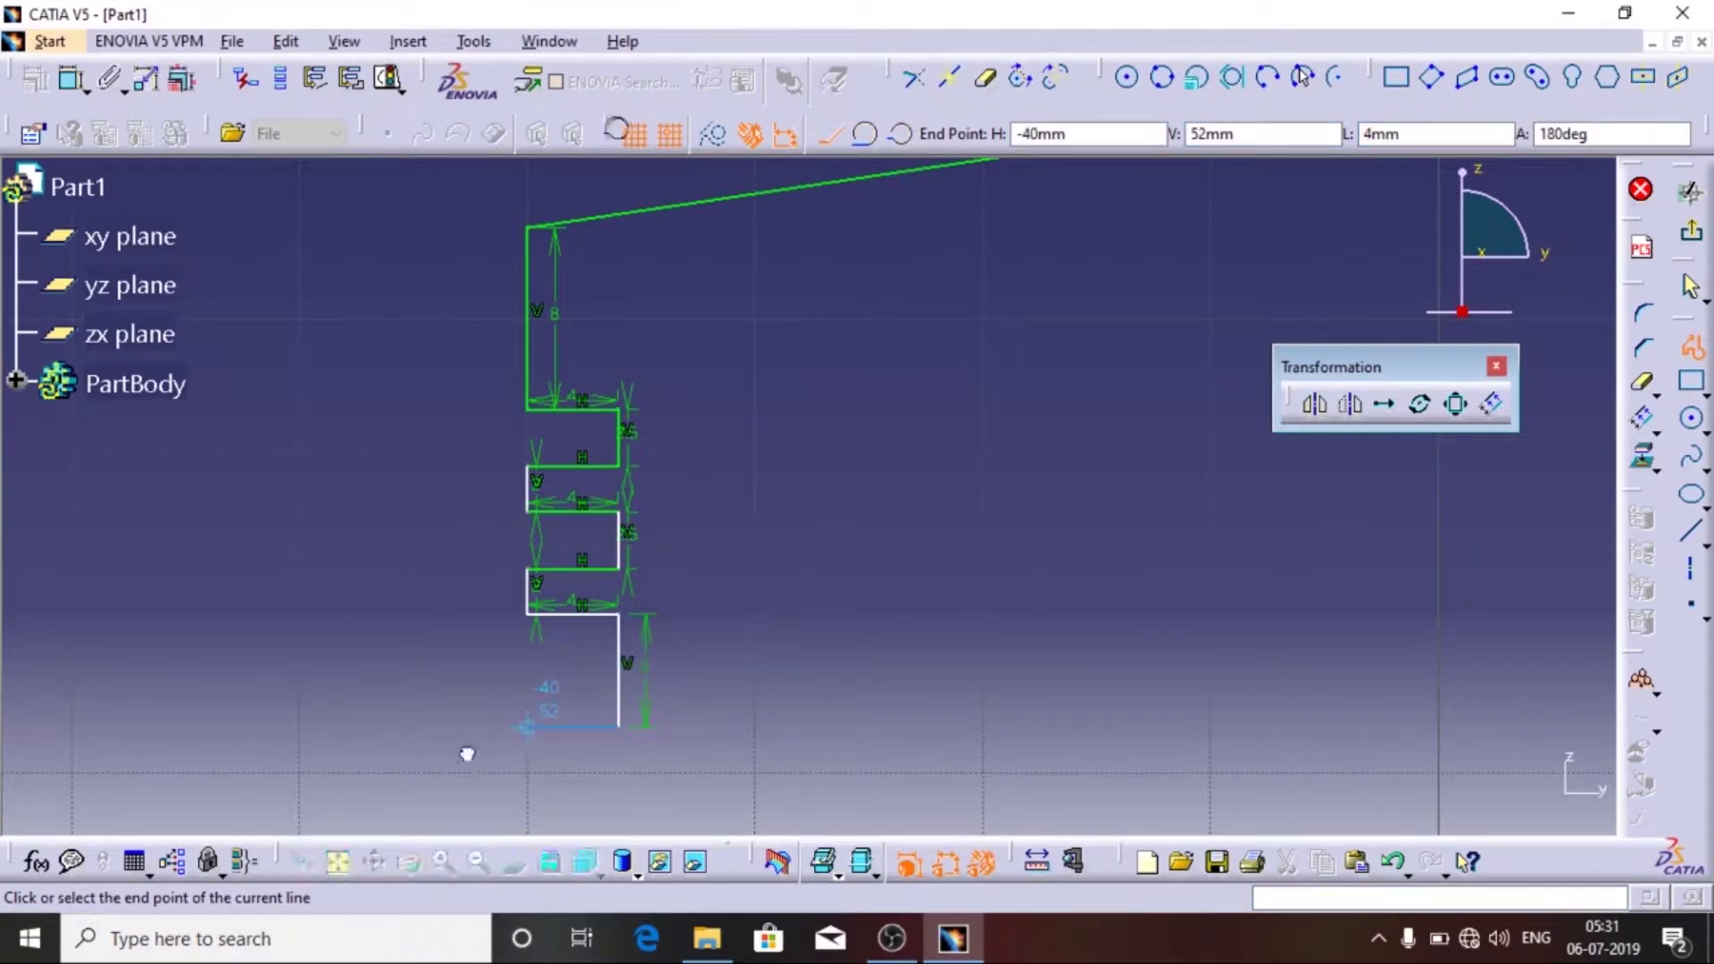
click(466, 750)
key(Escape)
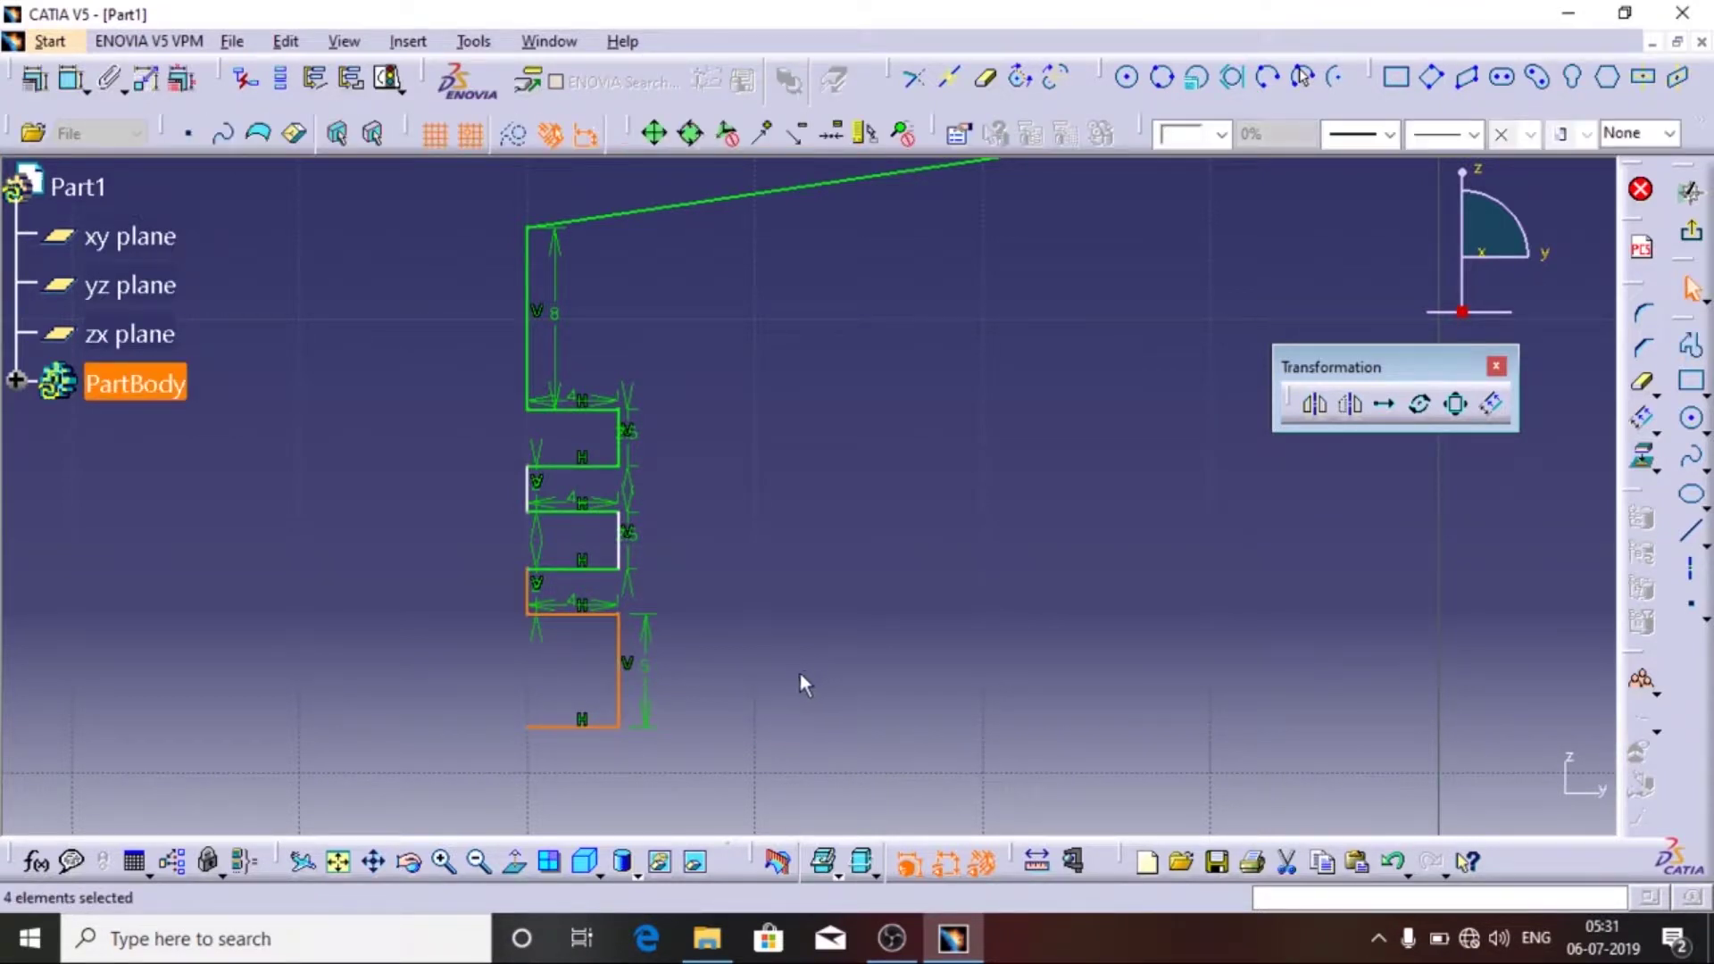
- Dimension the lower horizontal edges of the first and second grooves
click(800, 673)
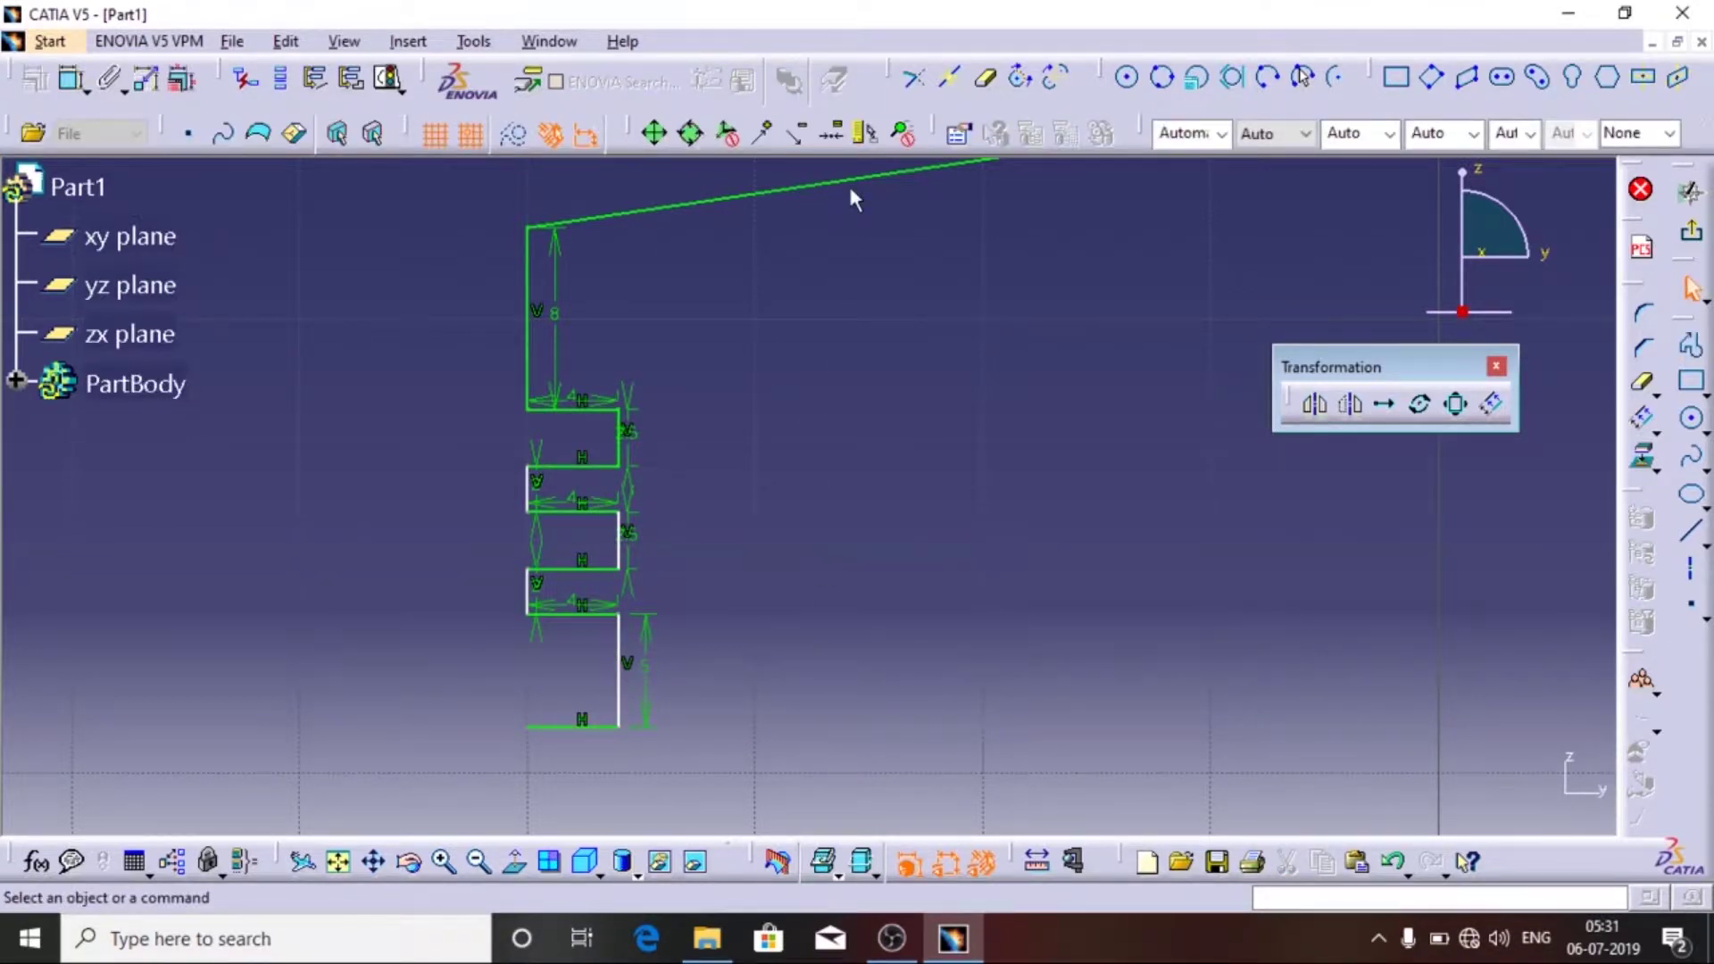
click(73, 79)
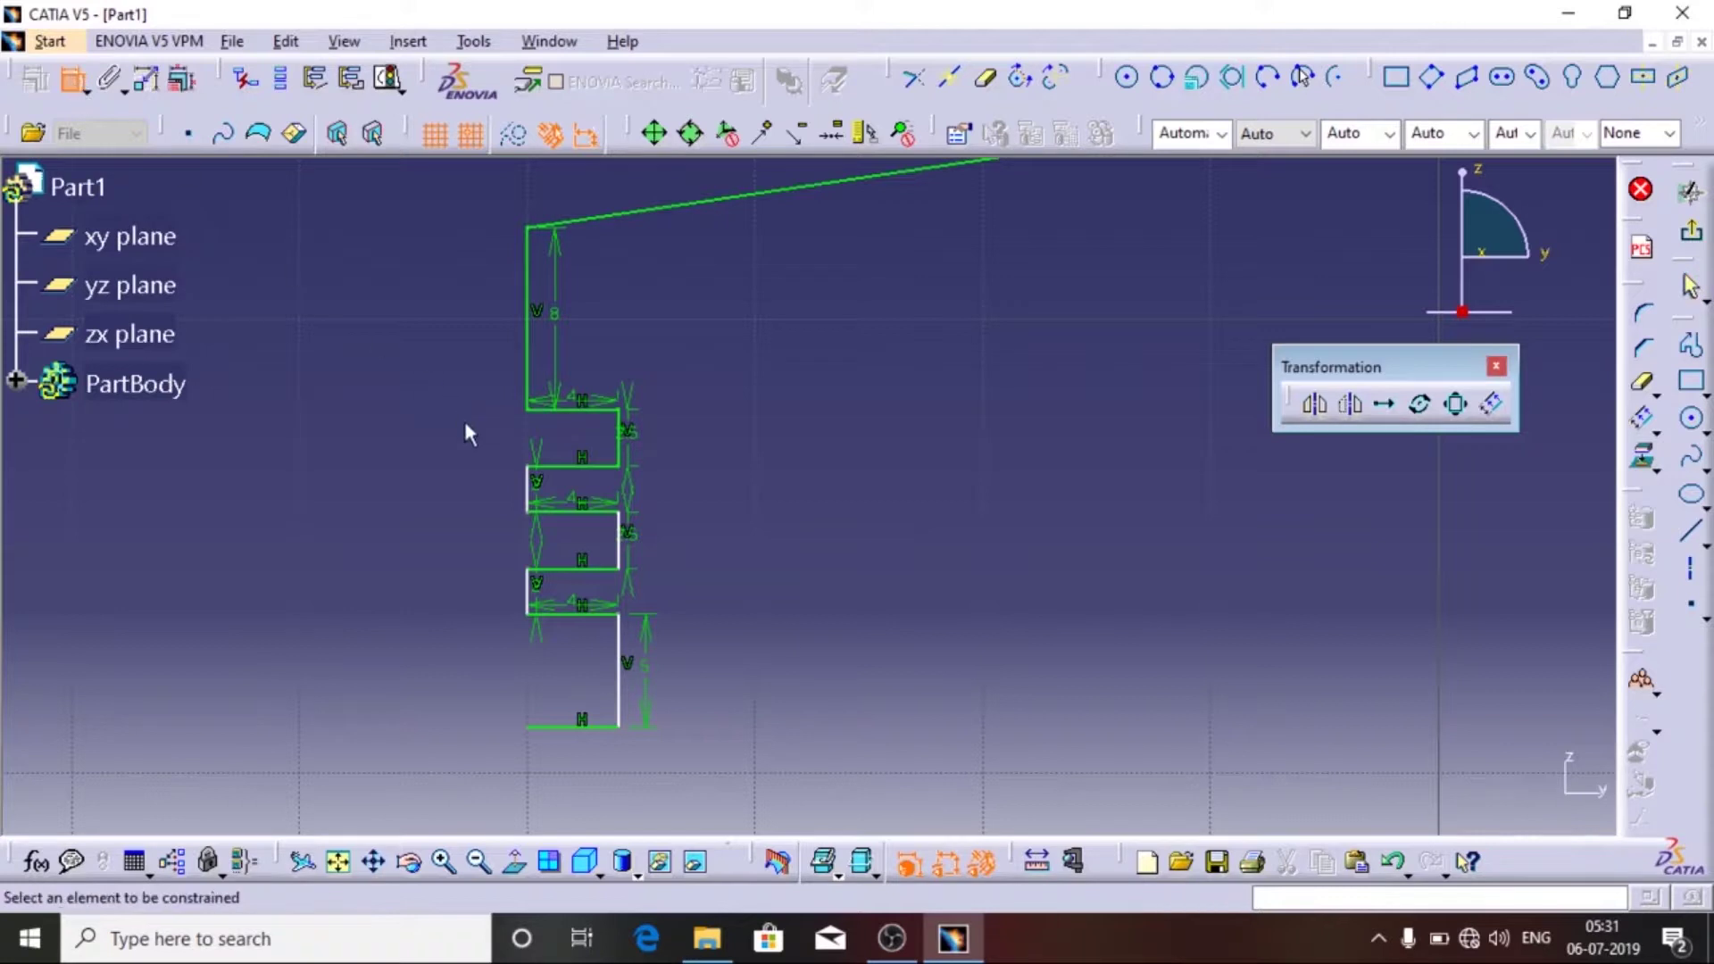
click(596, 465)
click(581, 445)
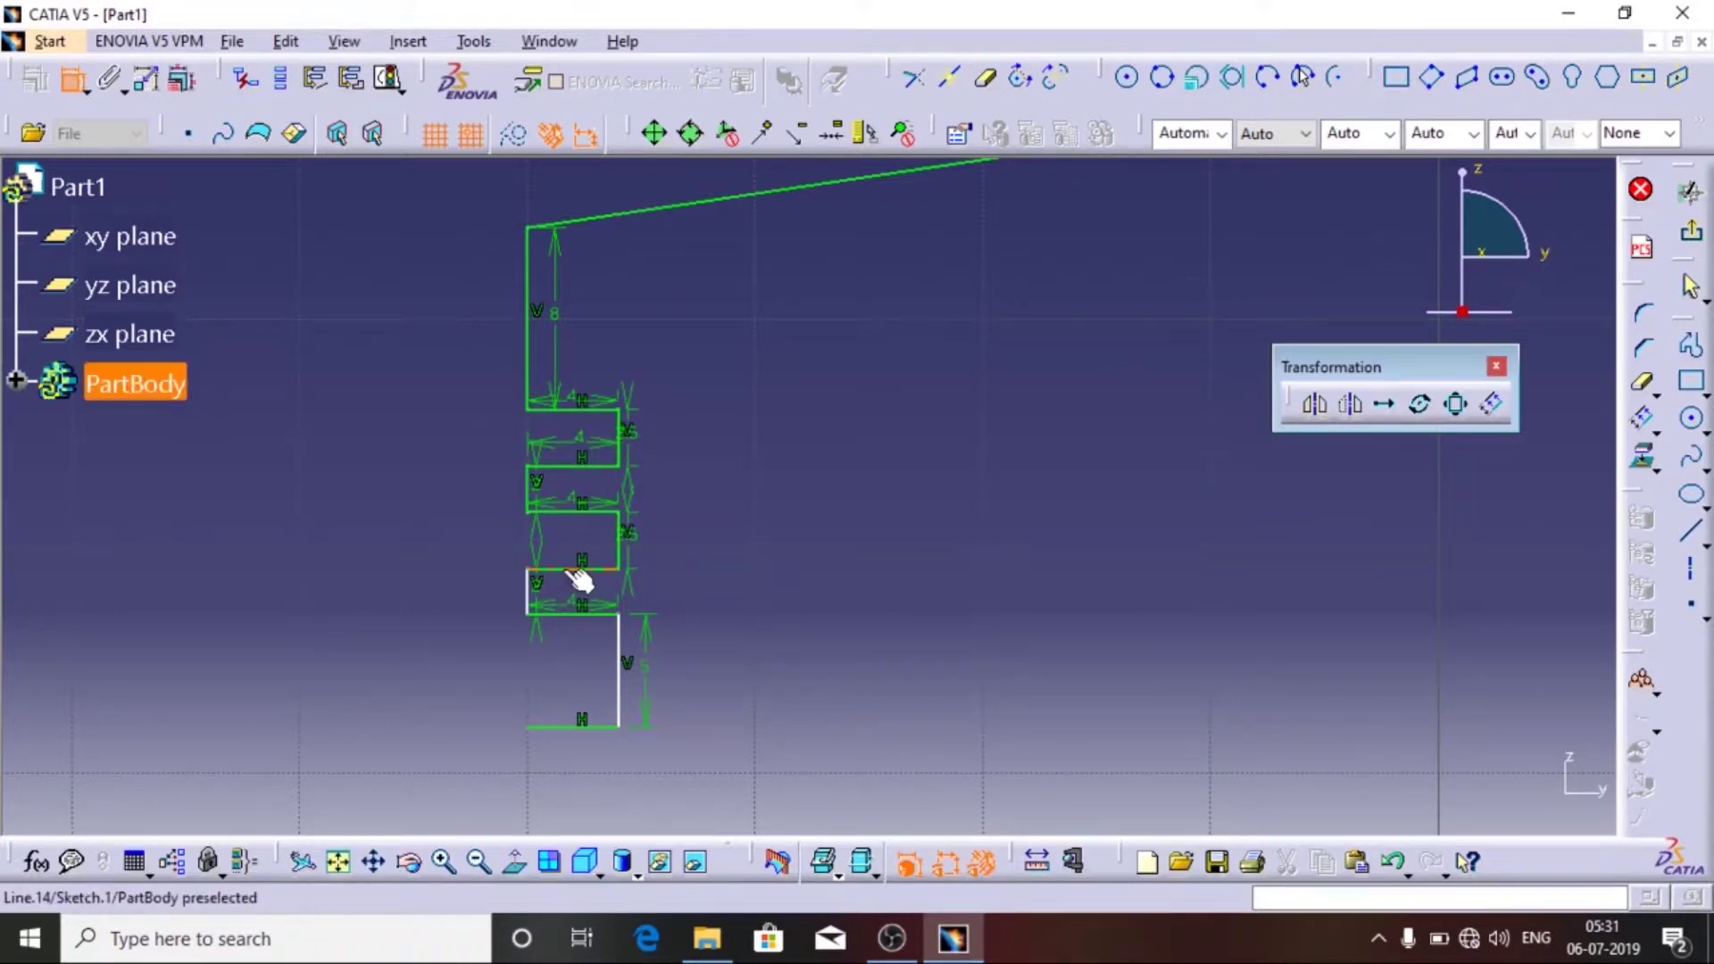
click(574, 572)
click(565, 552)
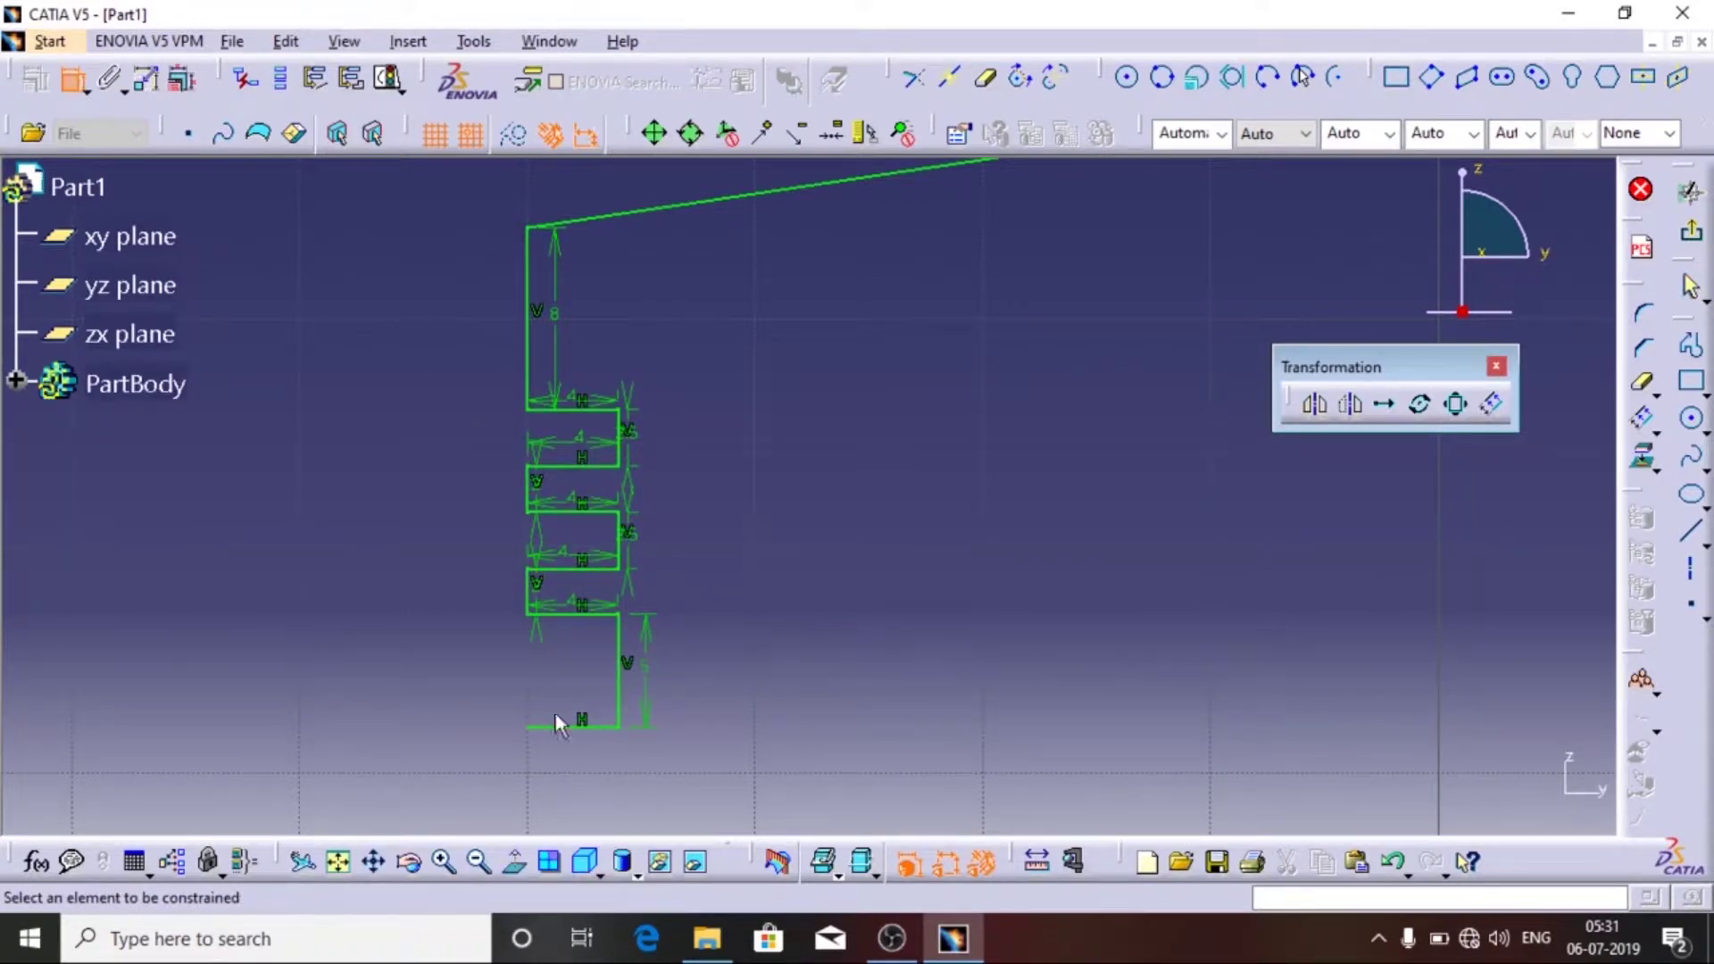
key(Escape)
- Start a new profile at H -40 mm, V 0 mm with a 10 mm vertical line upward
mouse_move(806, 334)
ctrl+middle_down()
mouse_move(817, 646)
mouse_move(772, 463)
ctrl+middle_up()
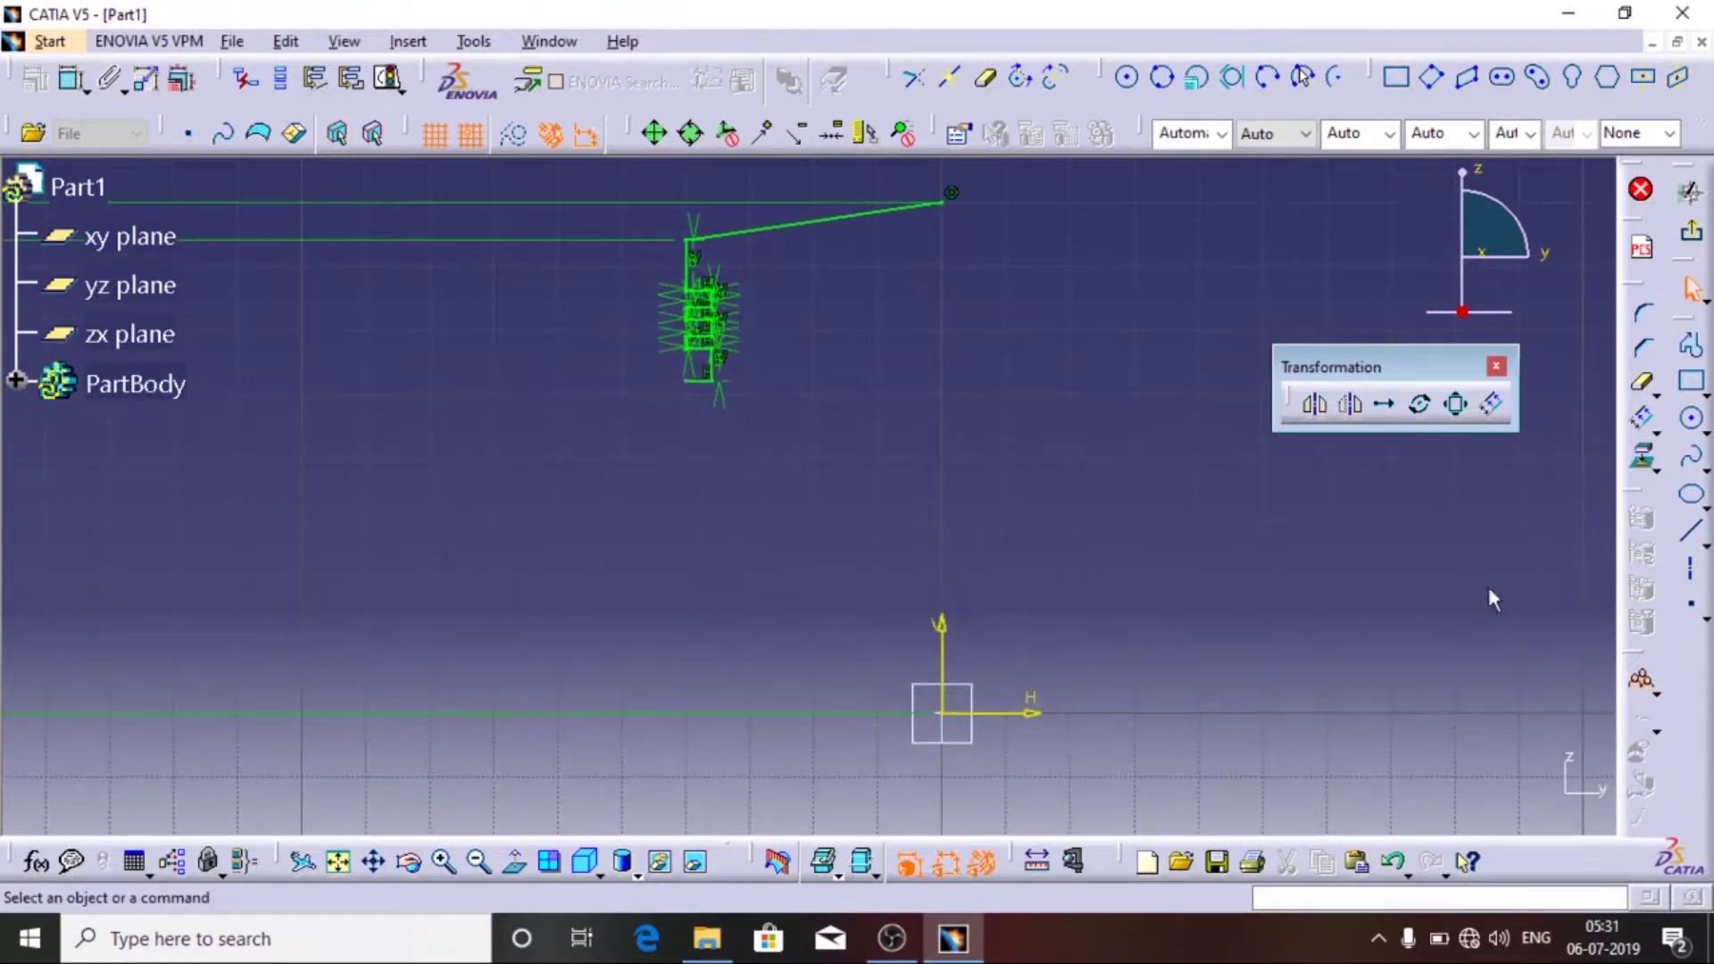
click(1691, 345)
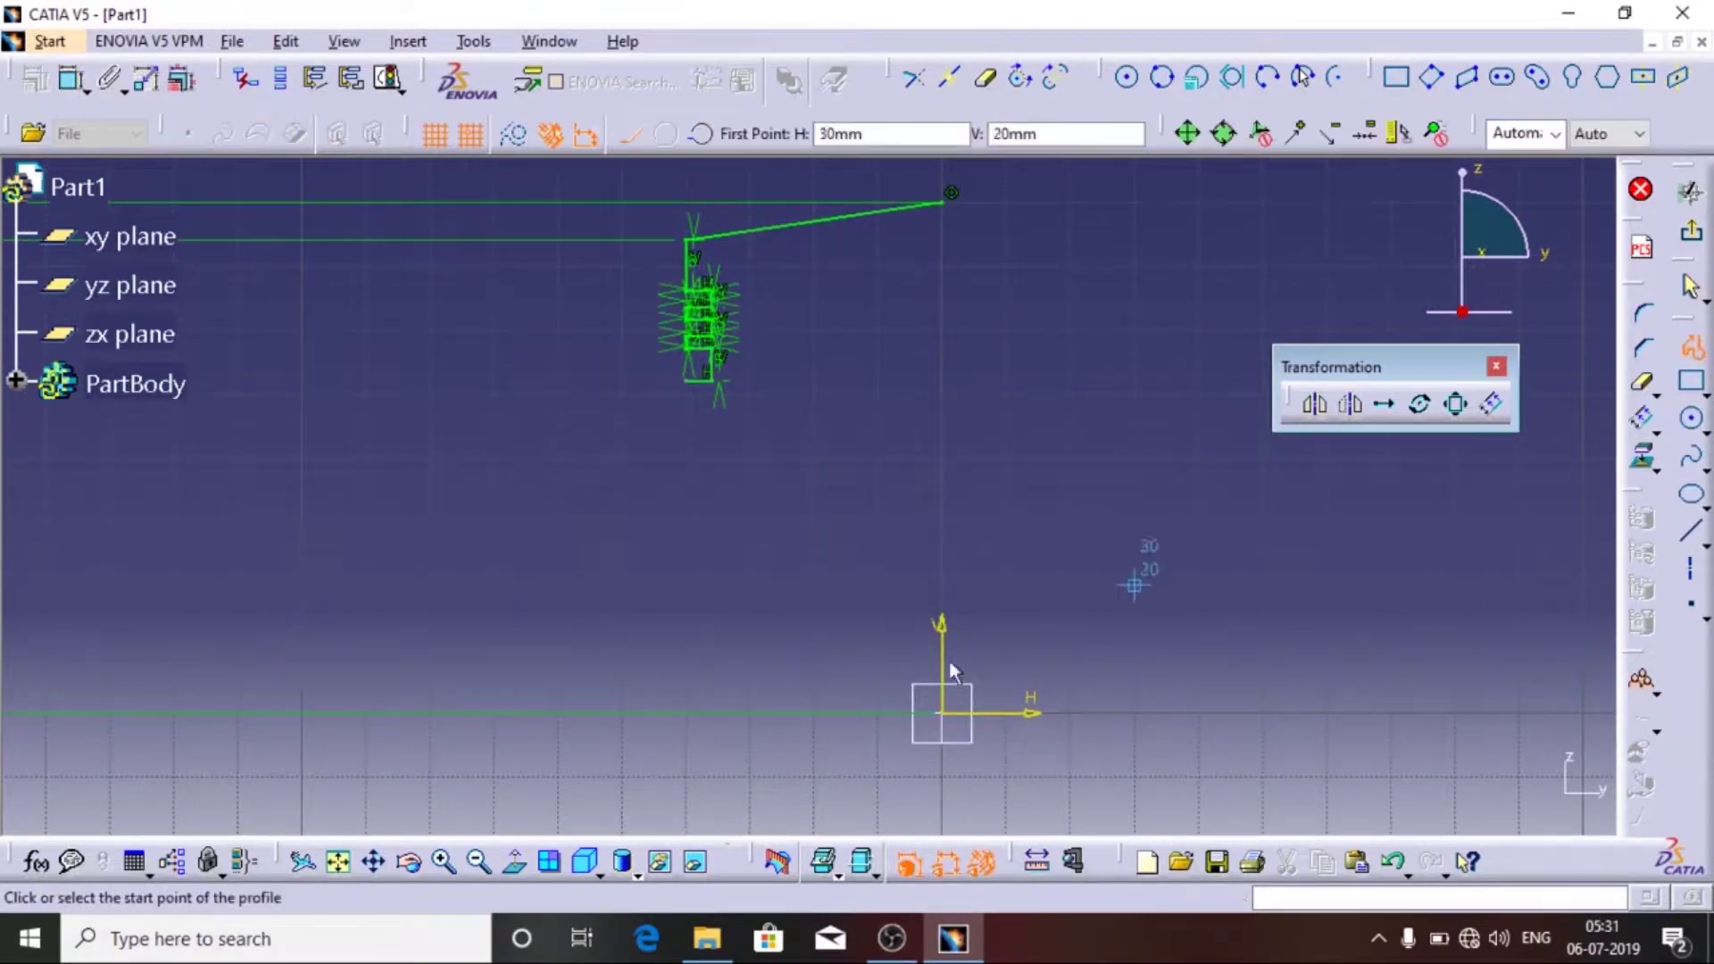
click(689, 711)
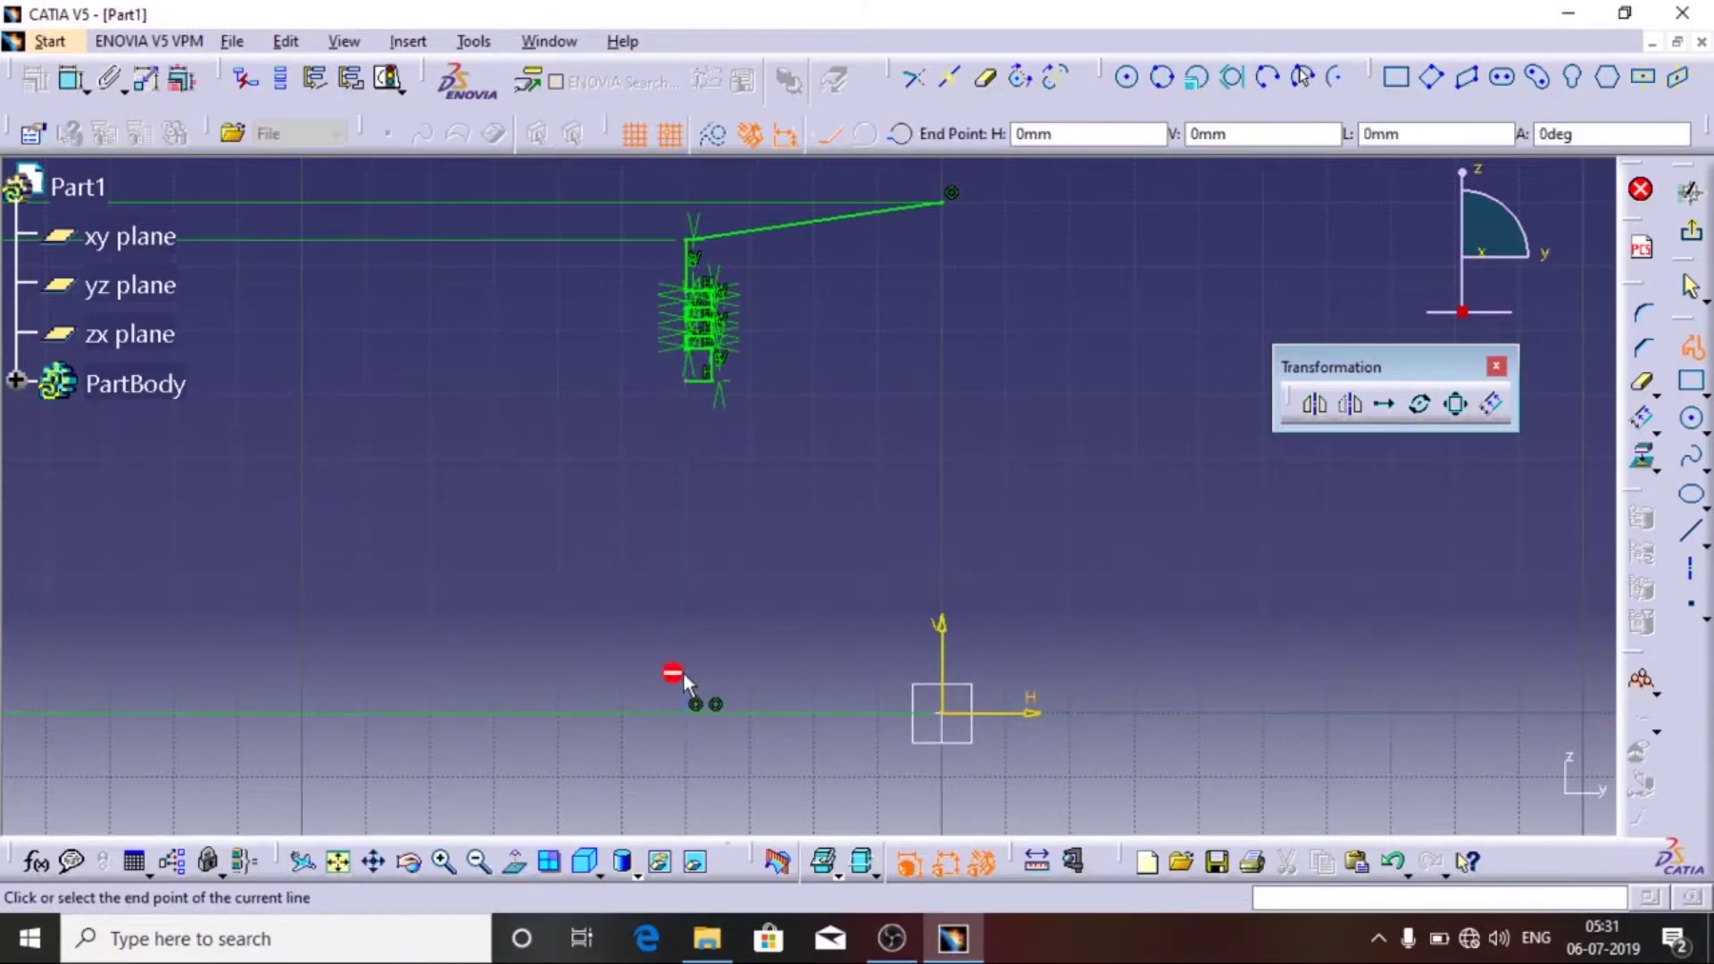
ctrl+middle_drag(687, 666, 676, 580)
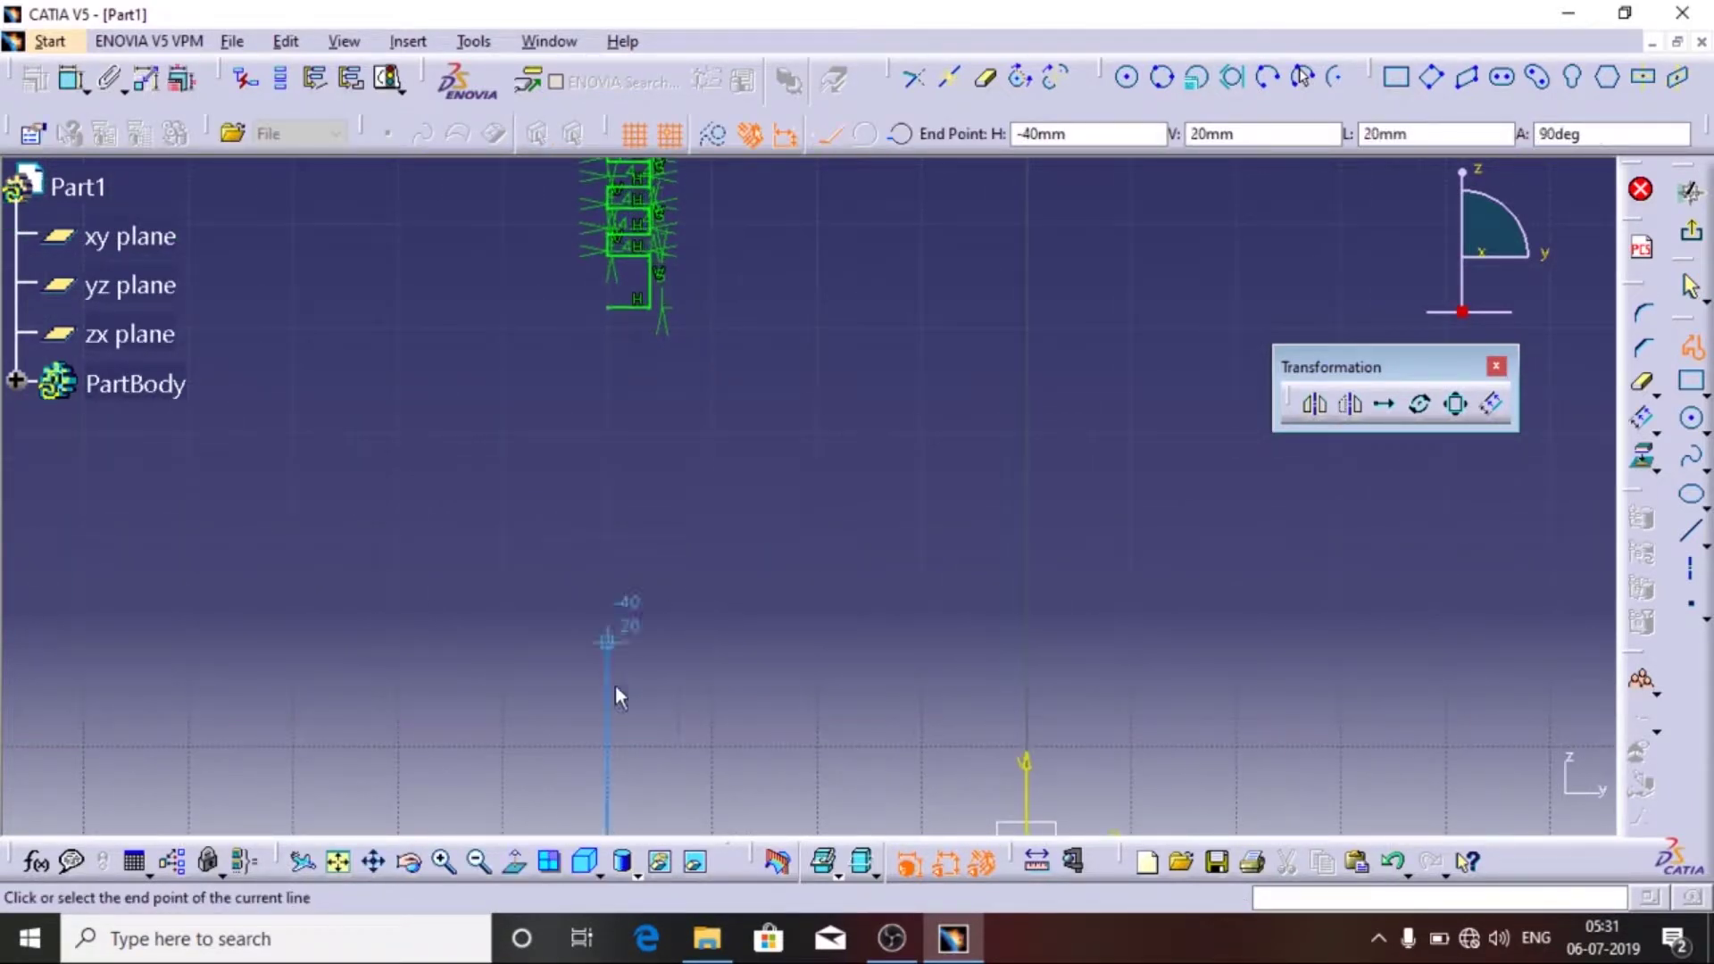
click(608, 746)
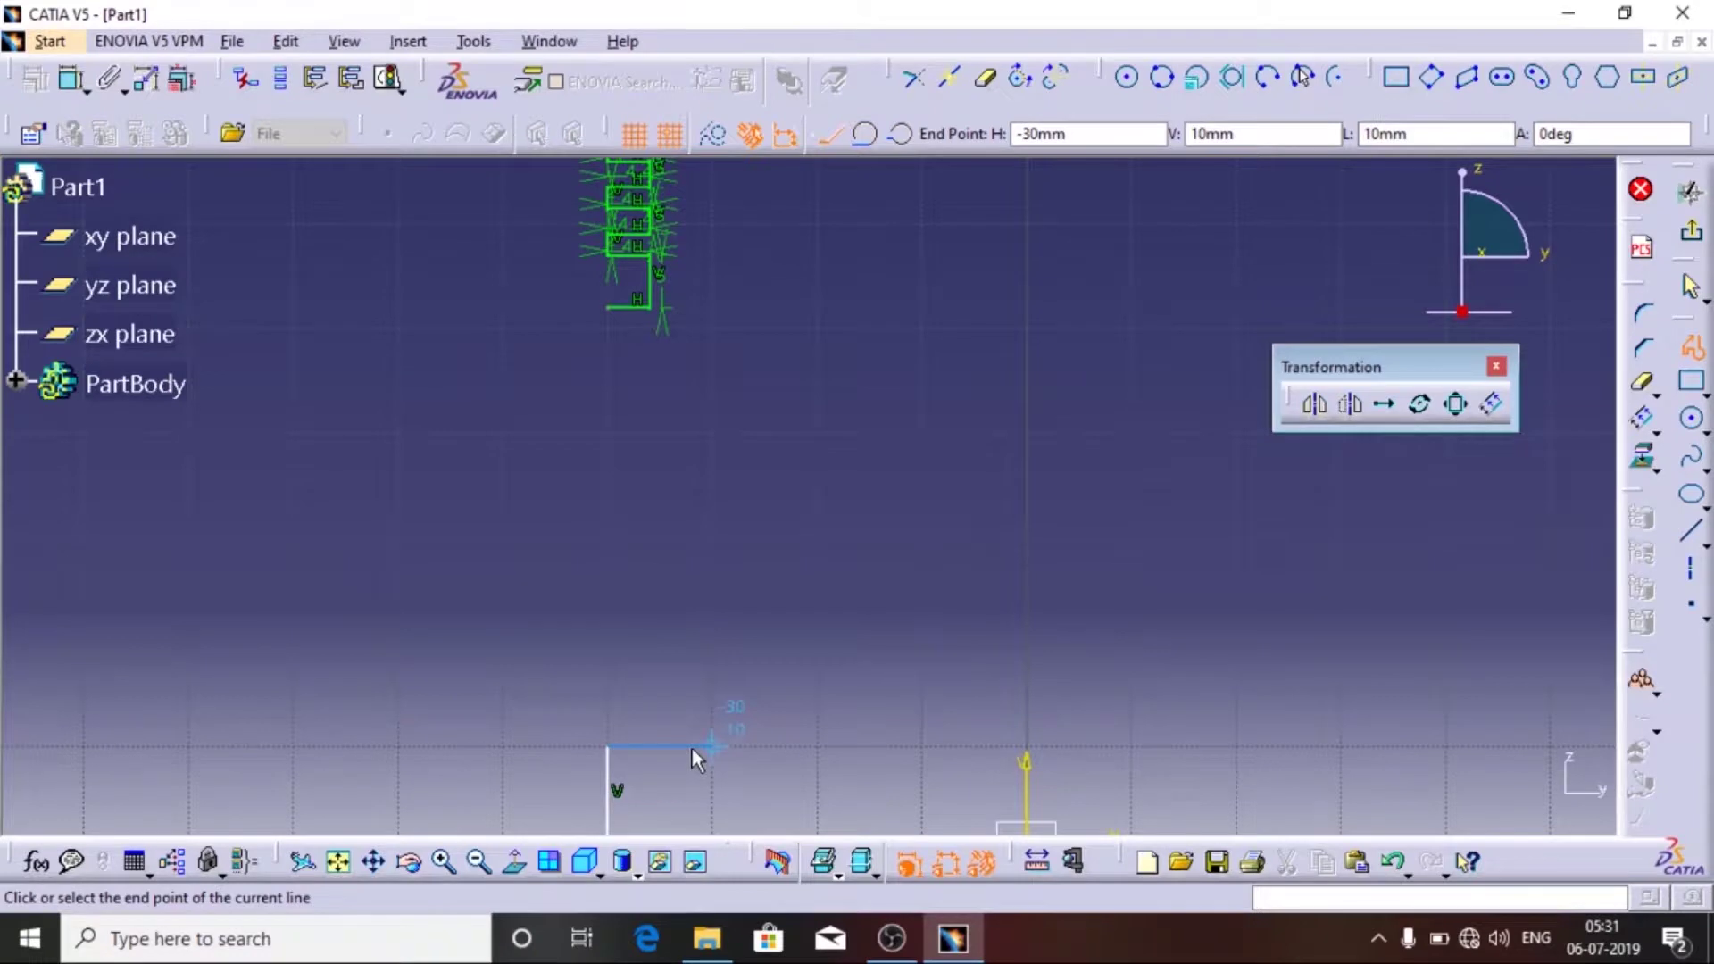
- Continue the profile with a 3.5 mm horizontal line toward the vertical axis at V 10 mm
key(Tab)
key(Tab)
key(Tab)
key(Tab)
key(Tab)
key(Tab)
text(3.5)
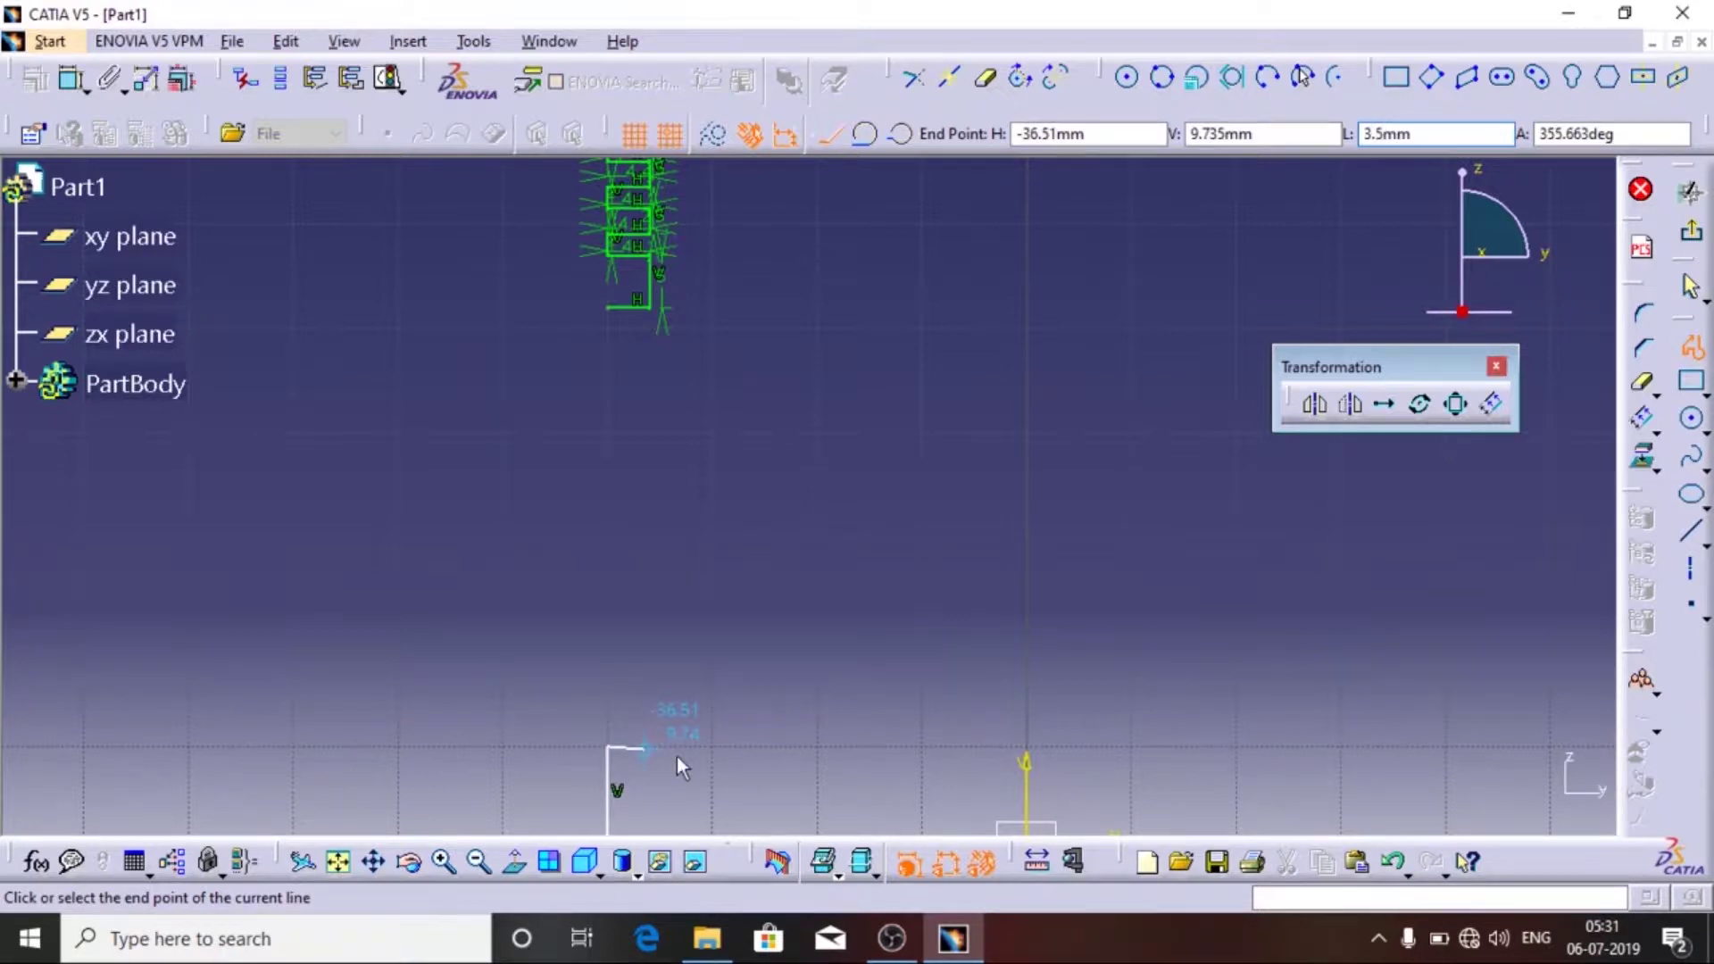
key(Return)
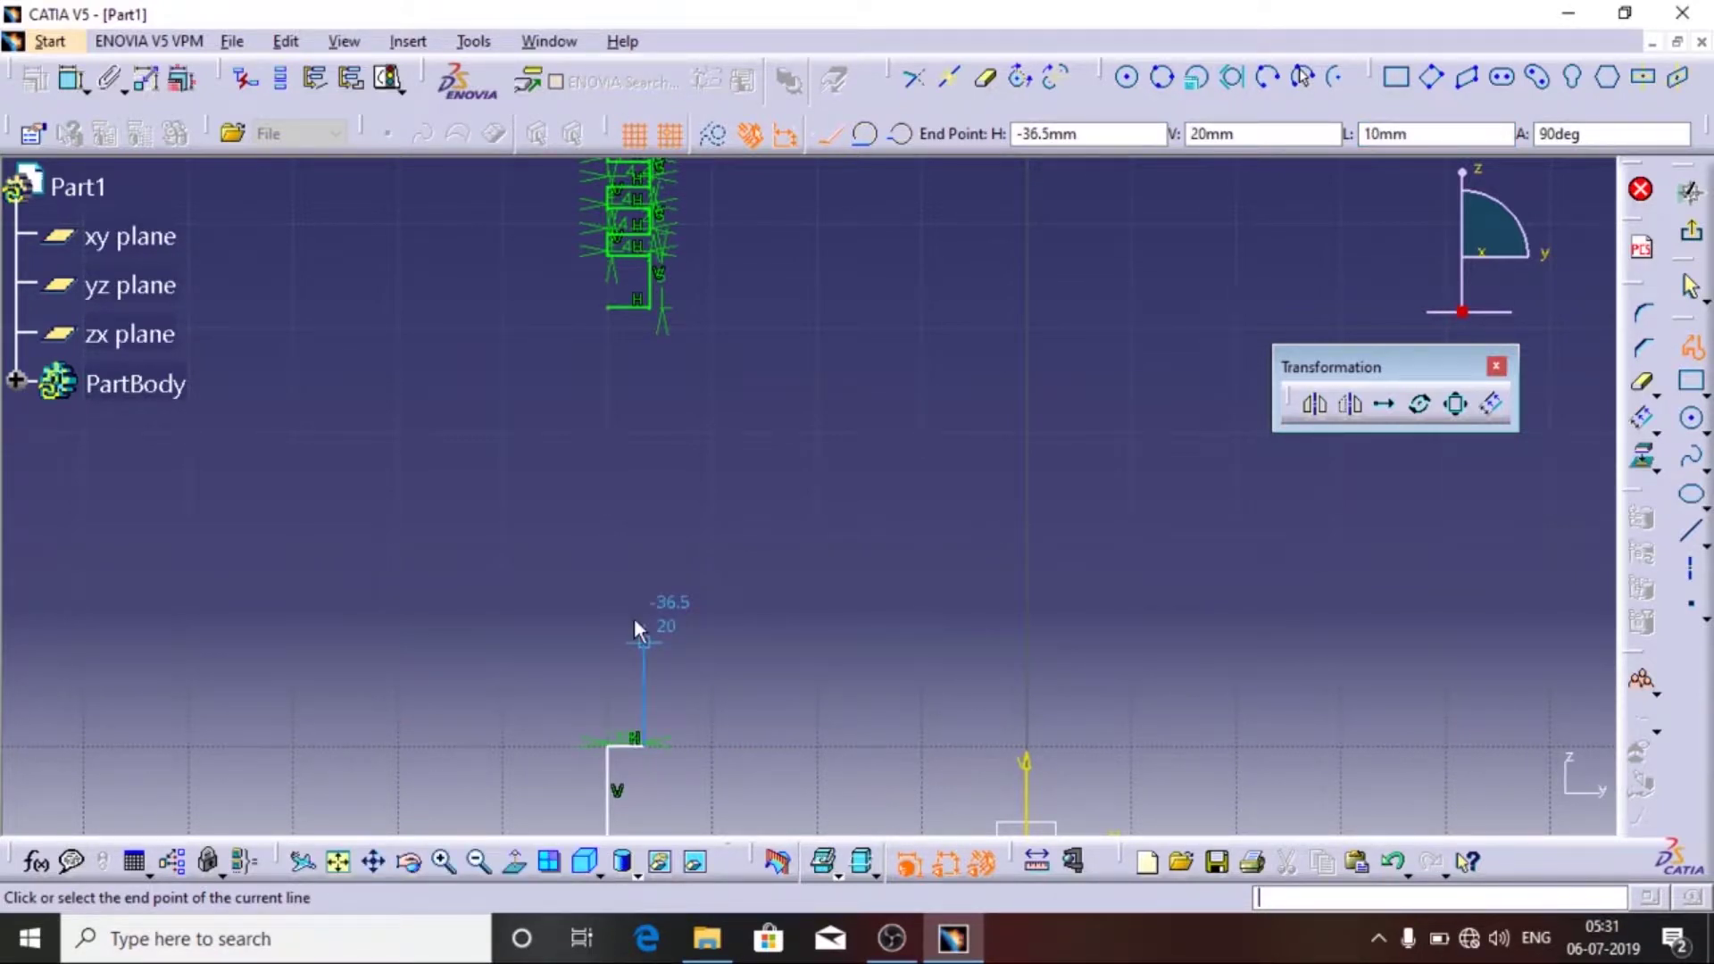
- Add a 5 mm vertical line upward at H -36.5 mm and end the profile
key(Tab)
key(Tab)
text(5)
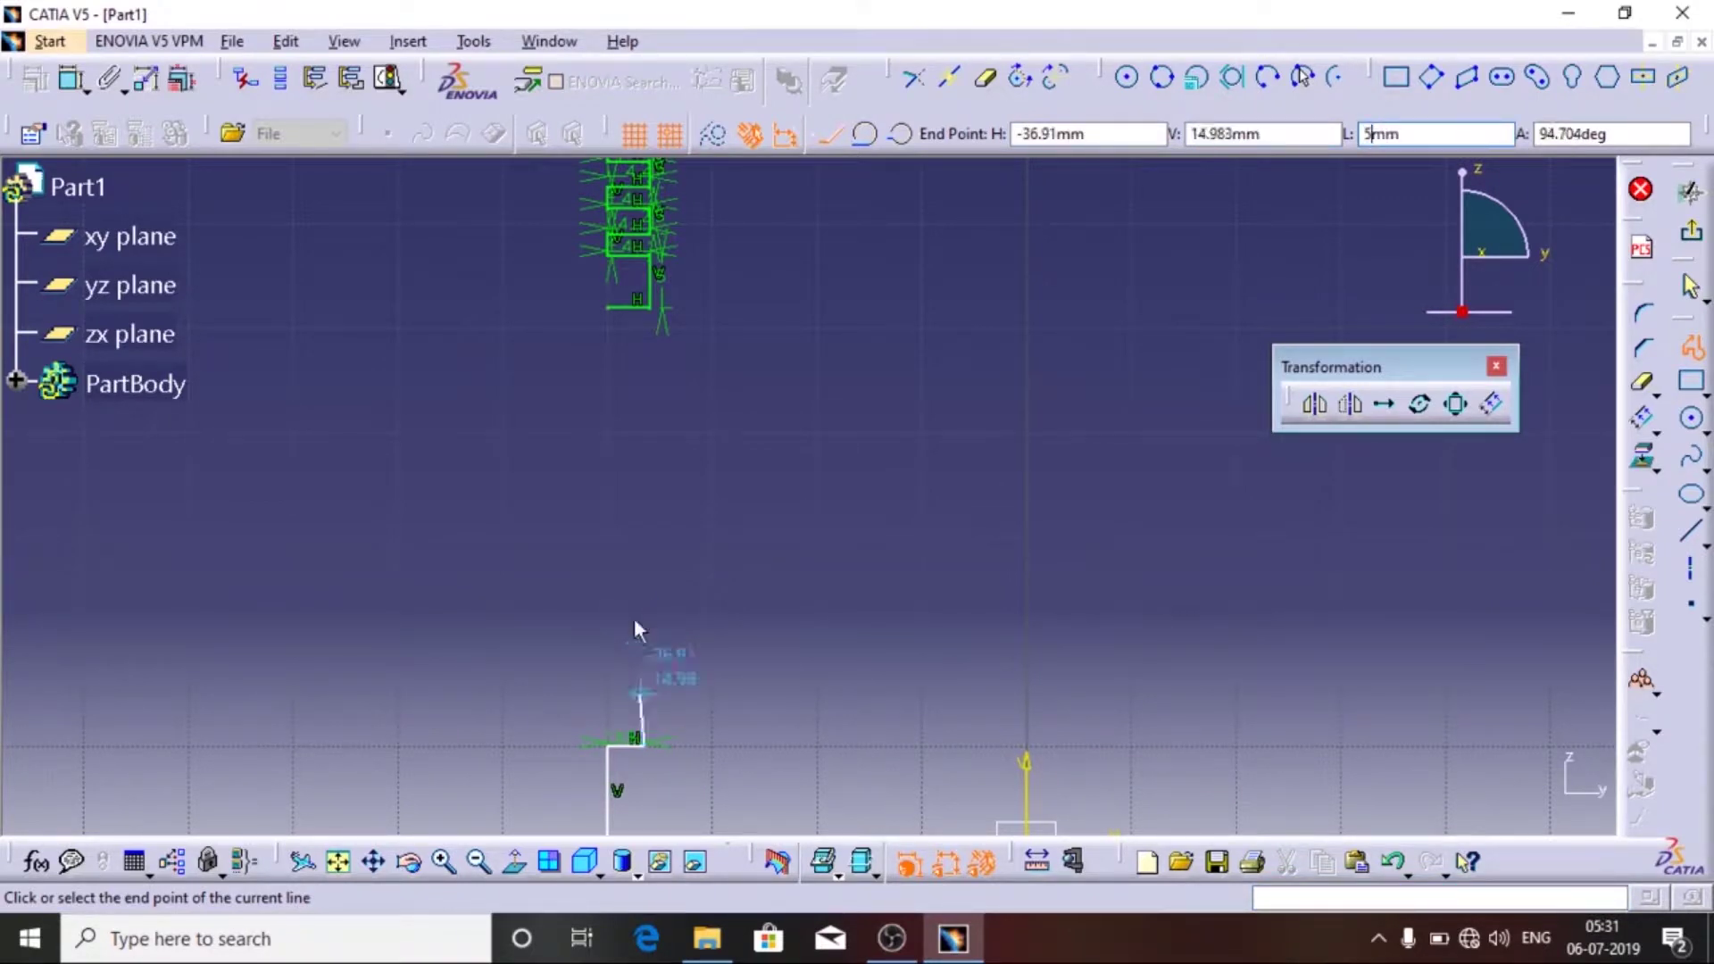
key(Return)
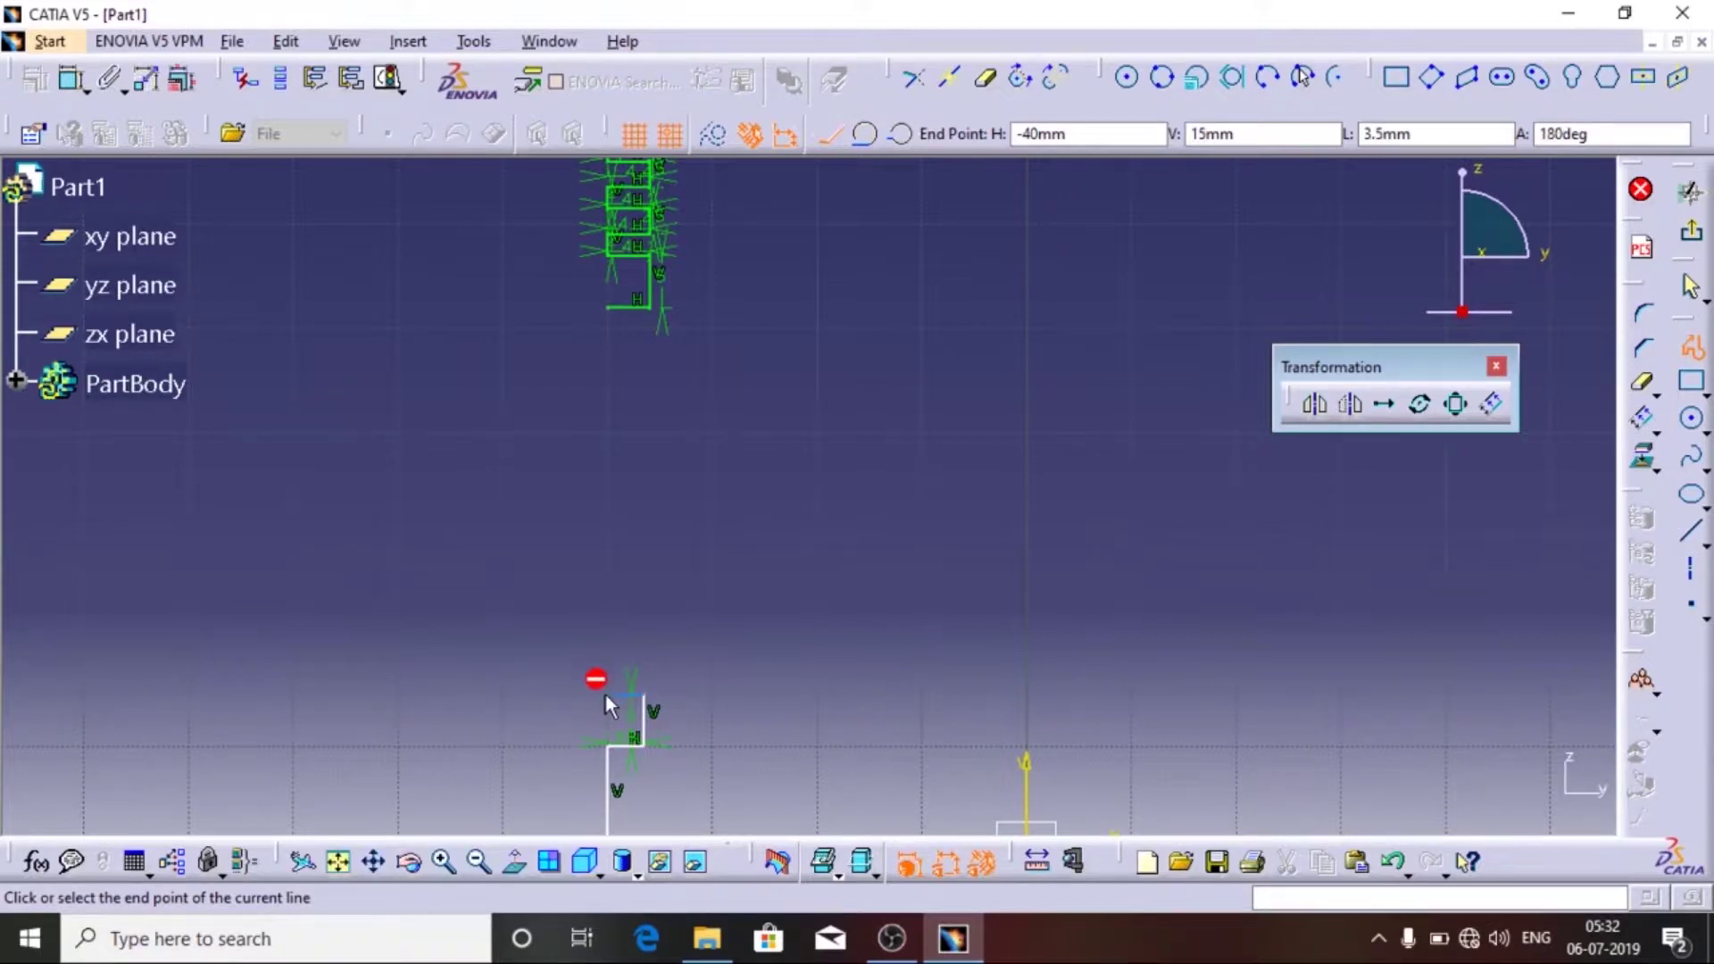
click(607, 745)
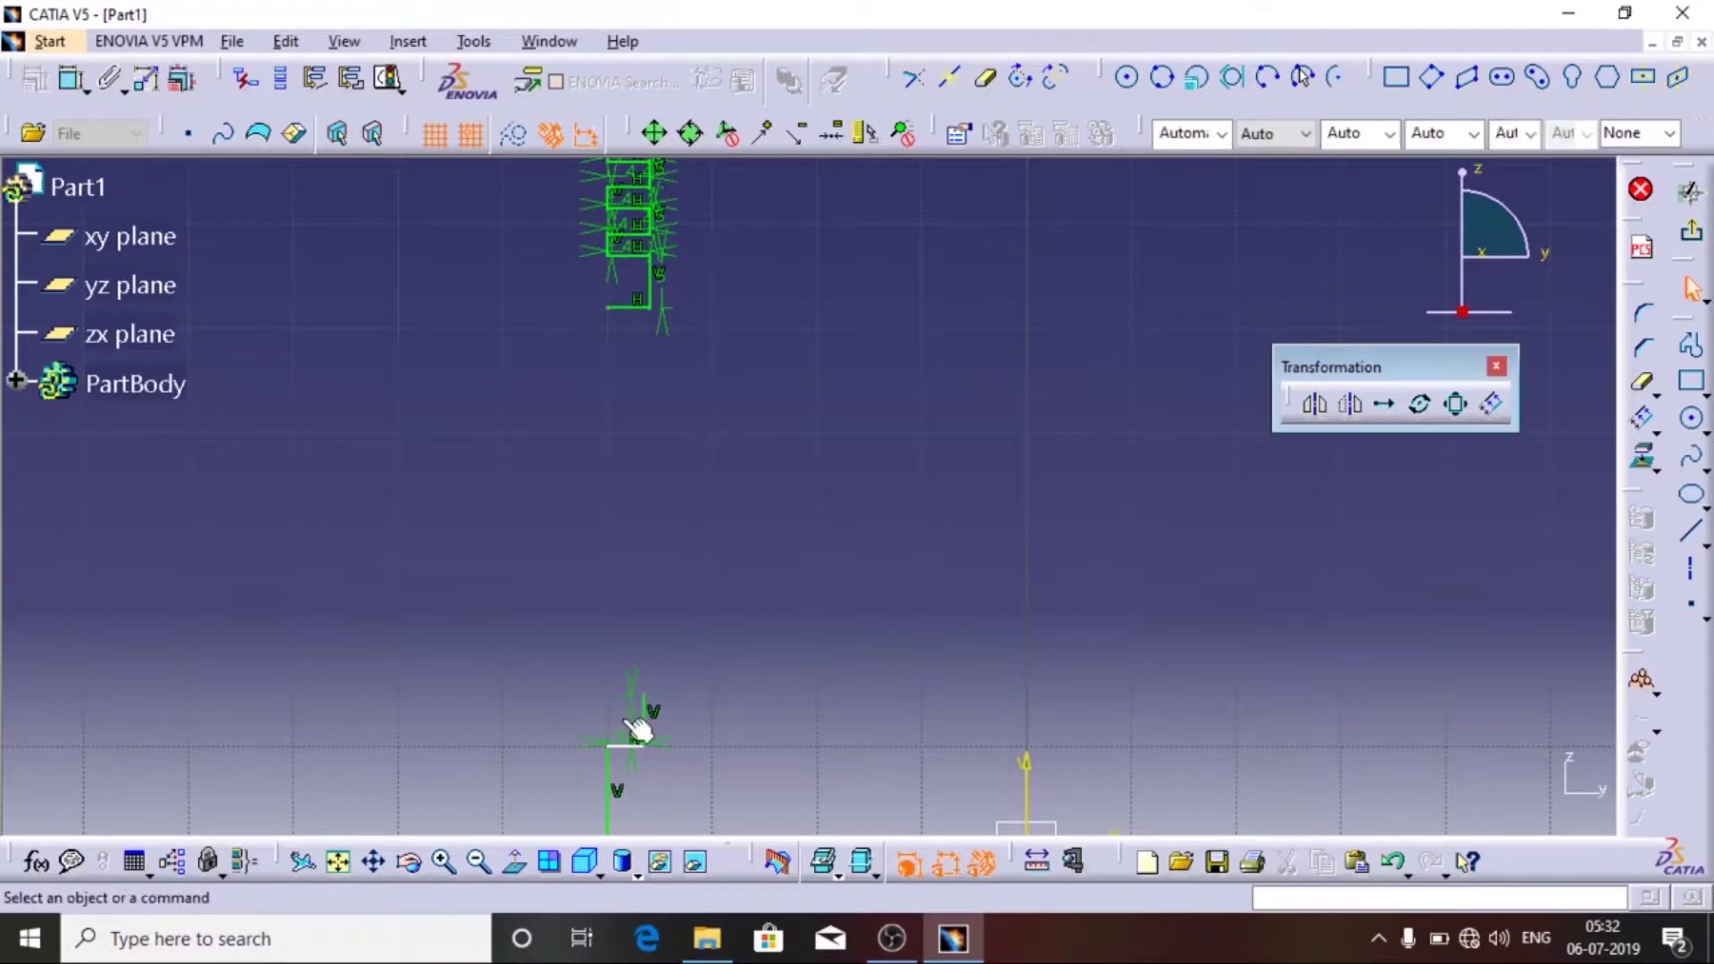
- Sketch from H -36.5 mm, V 15 mm horizontally back to H -40 mm and vertically up to the third groove's open end
click(1690, 345)
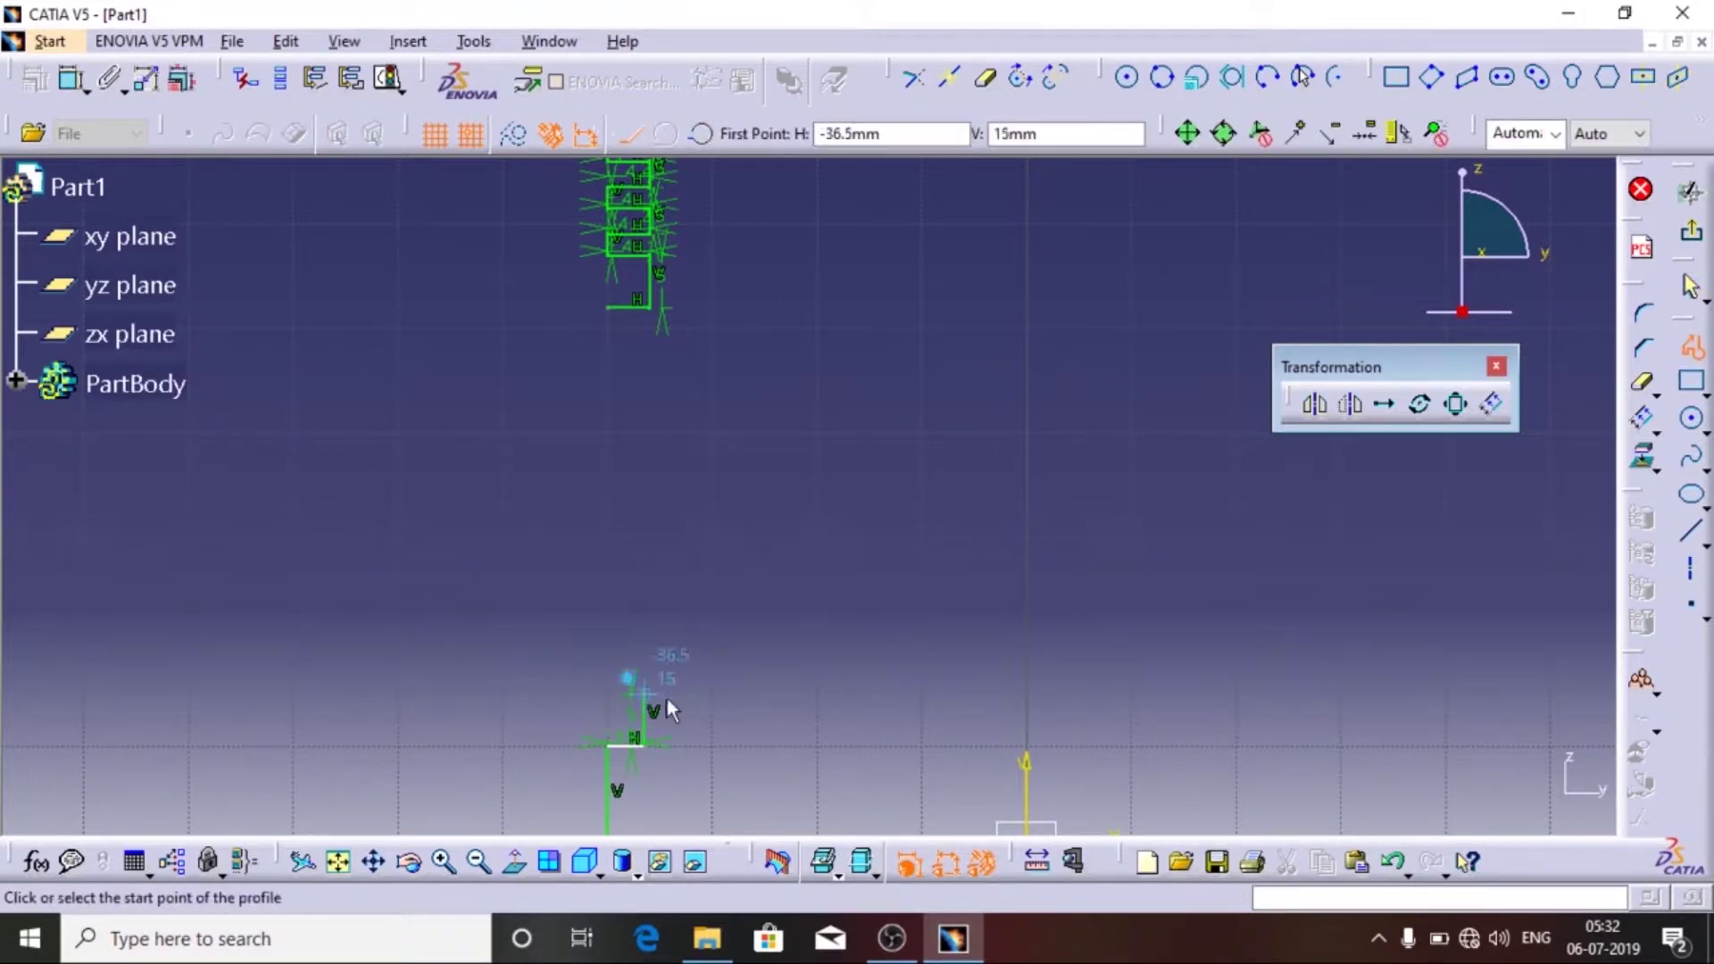
click(628, 679)
click(573, 690)
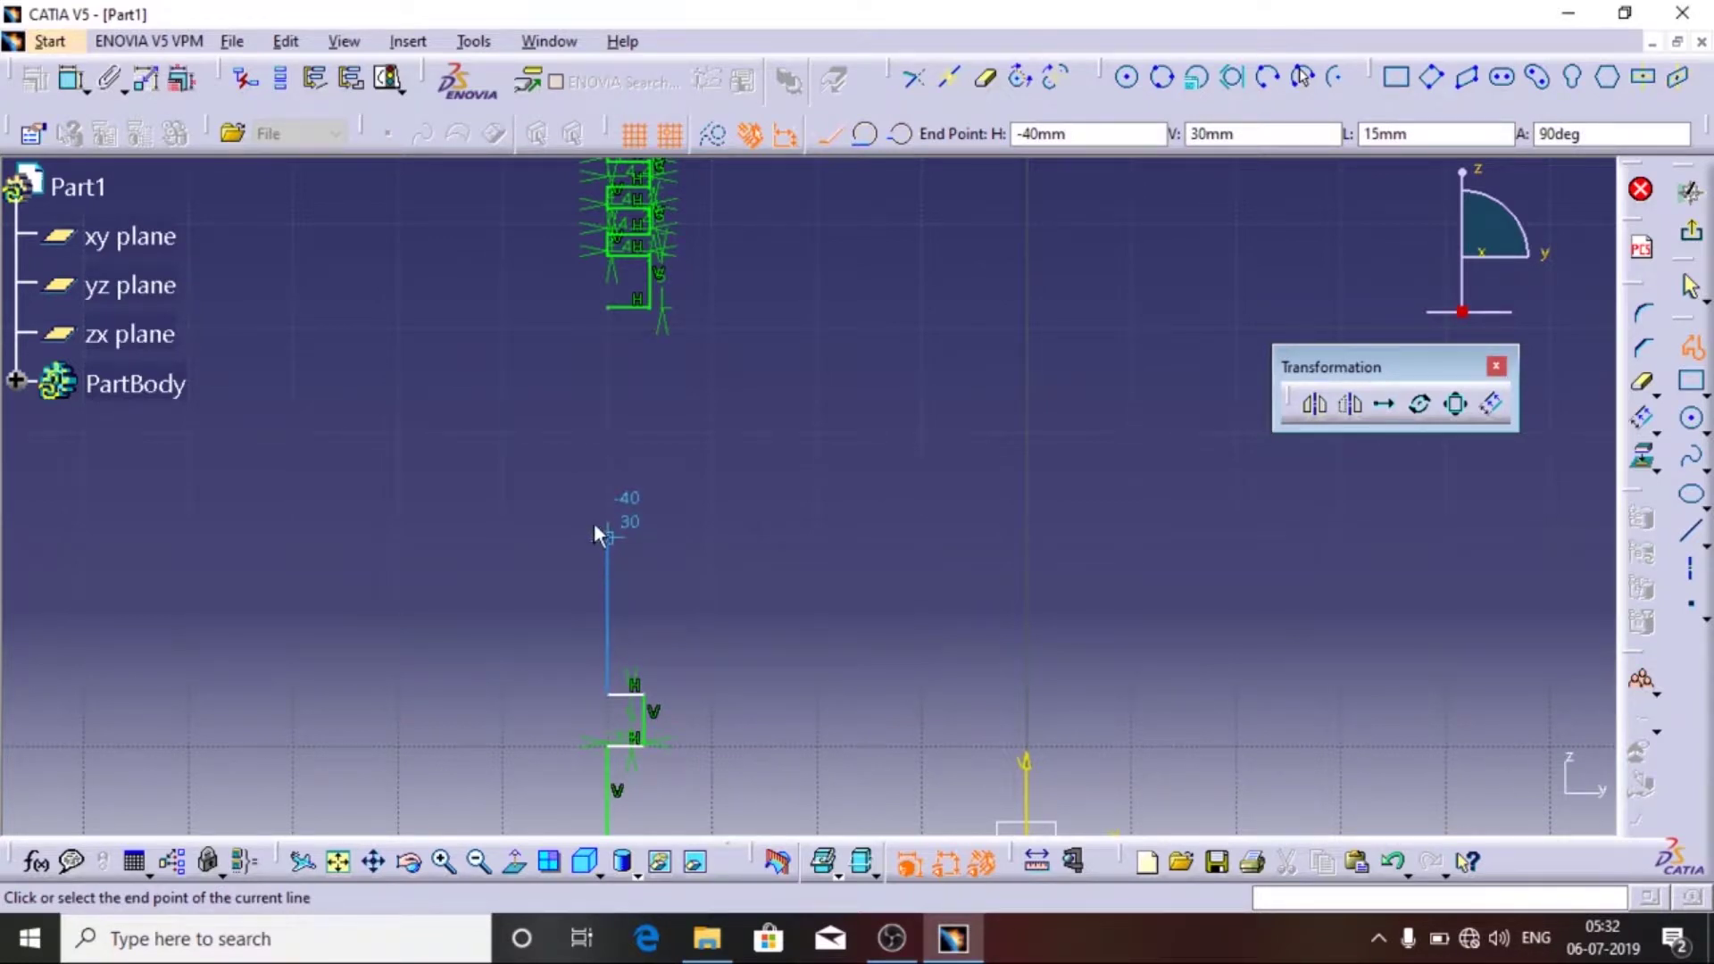
click(610, 328)
key(Escape)
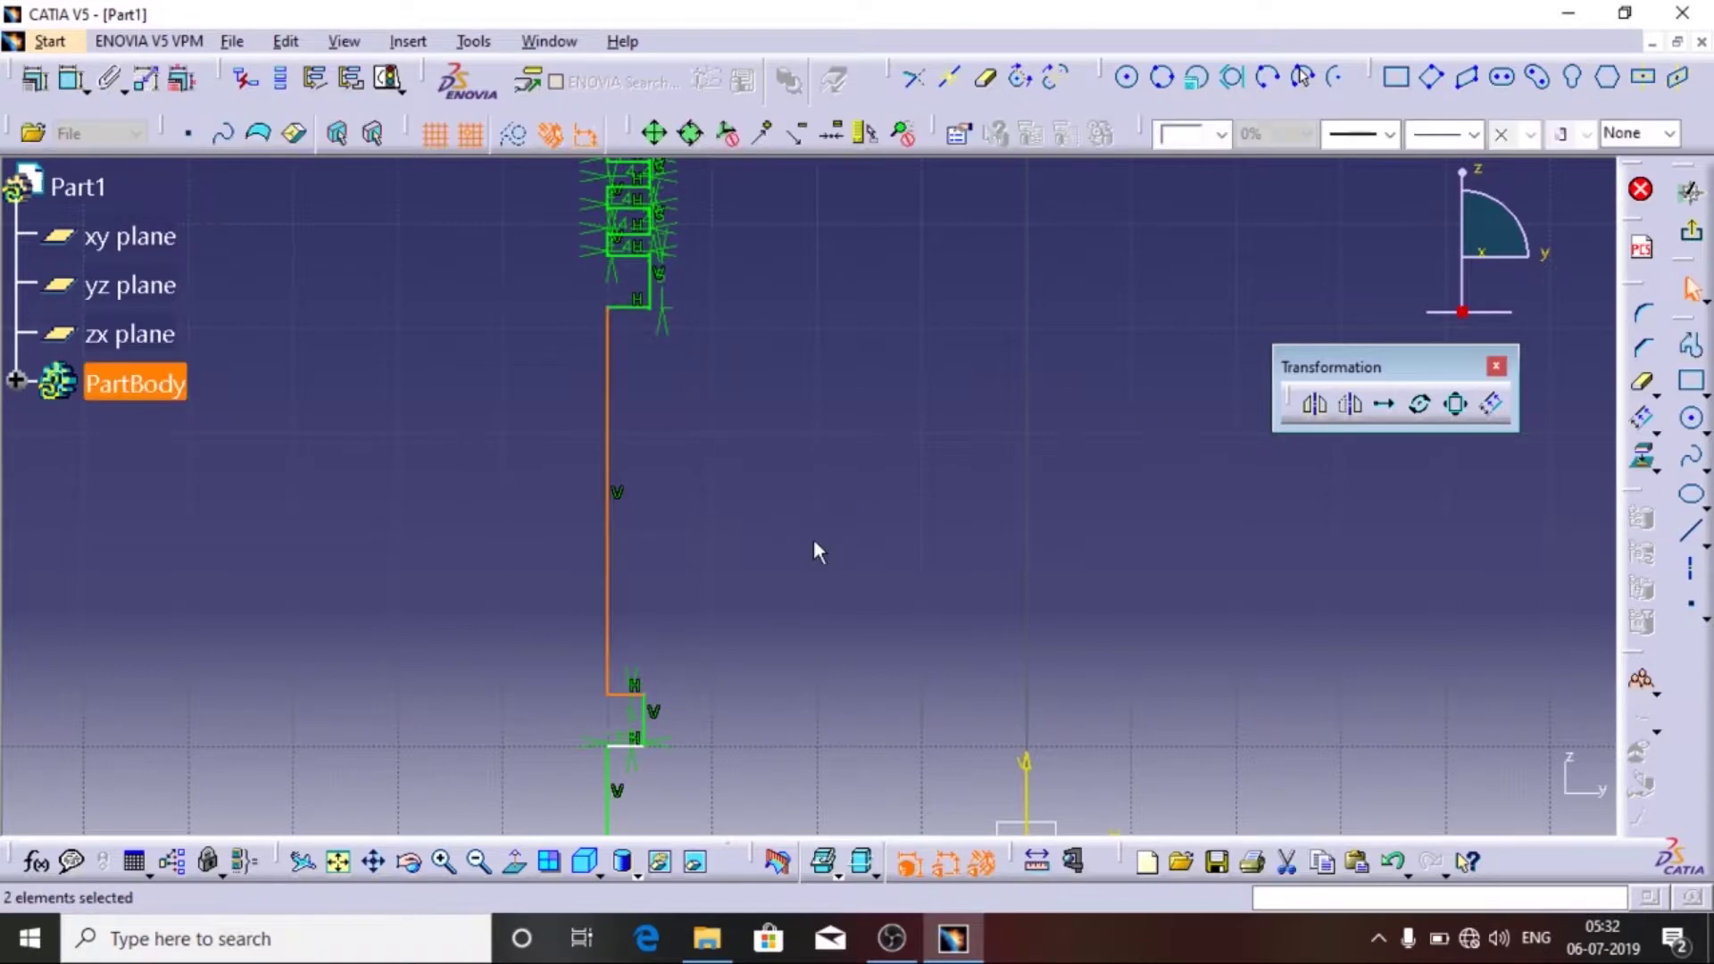
click(815, 546)
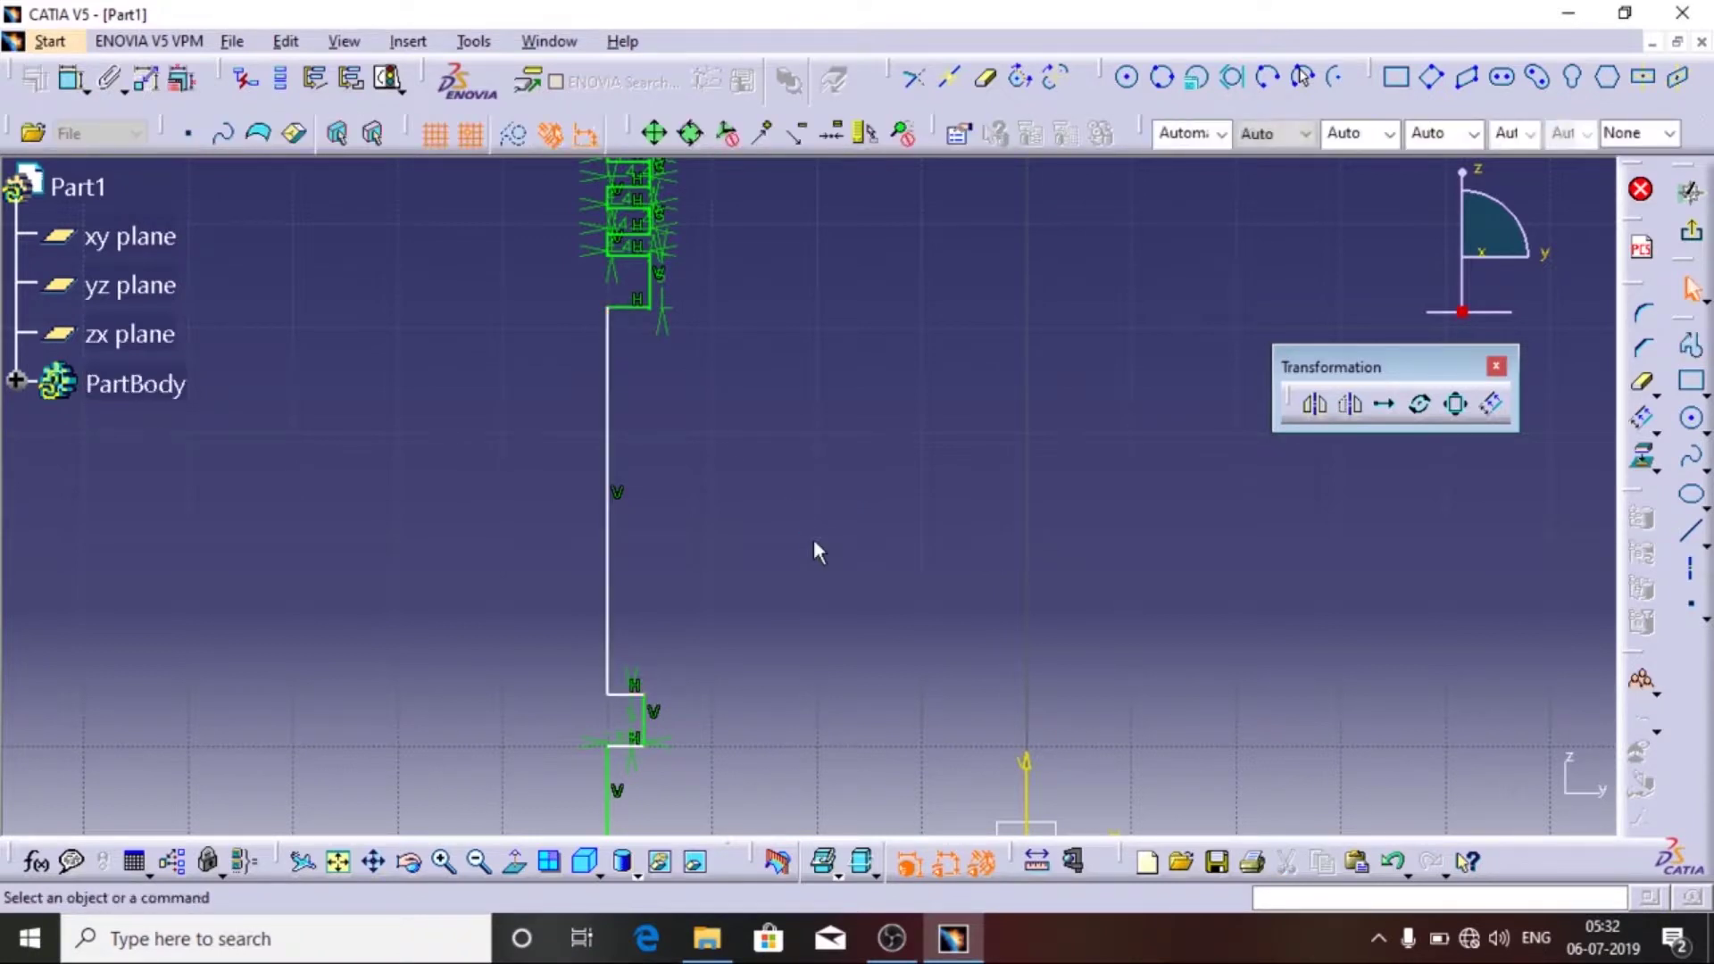
- Dimension the third groove's lower edge and try to dimension the upper edge of the notch near the base
click(75, 81)
click(636, 308)
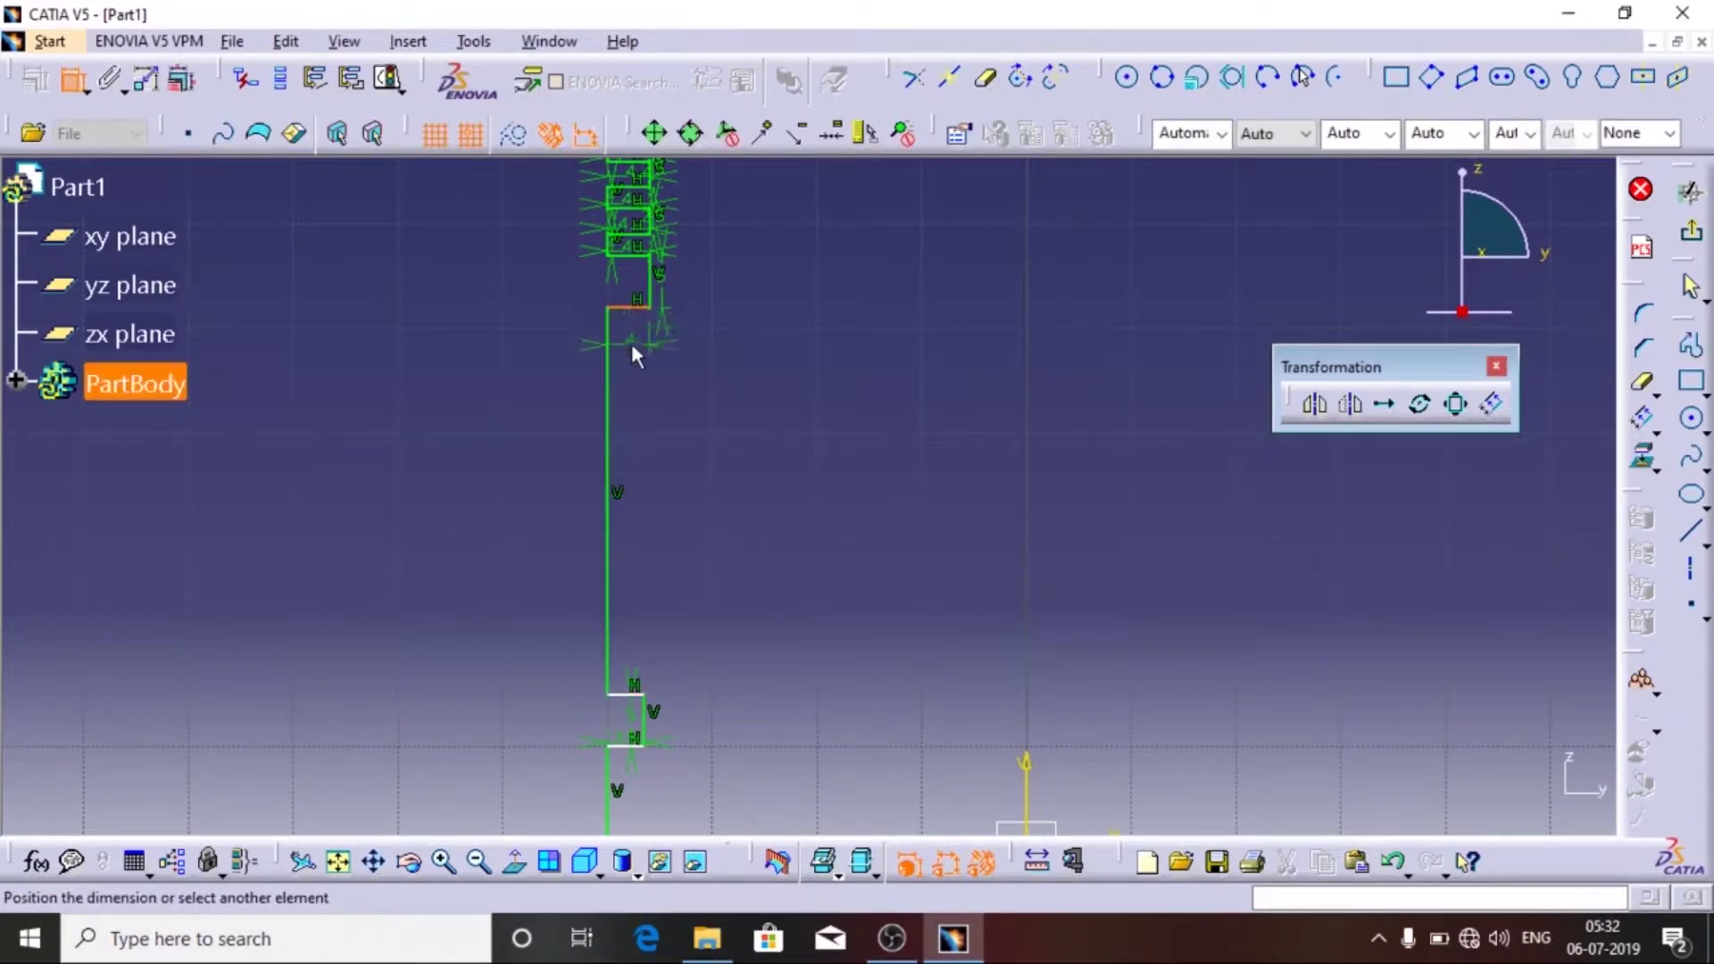
click(630, 342)
click(636, 694)
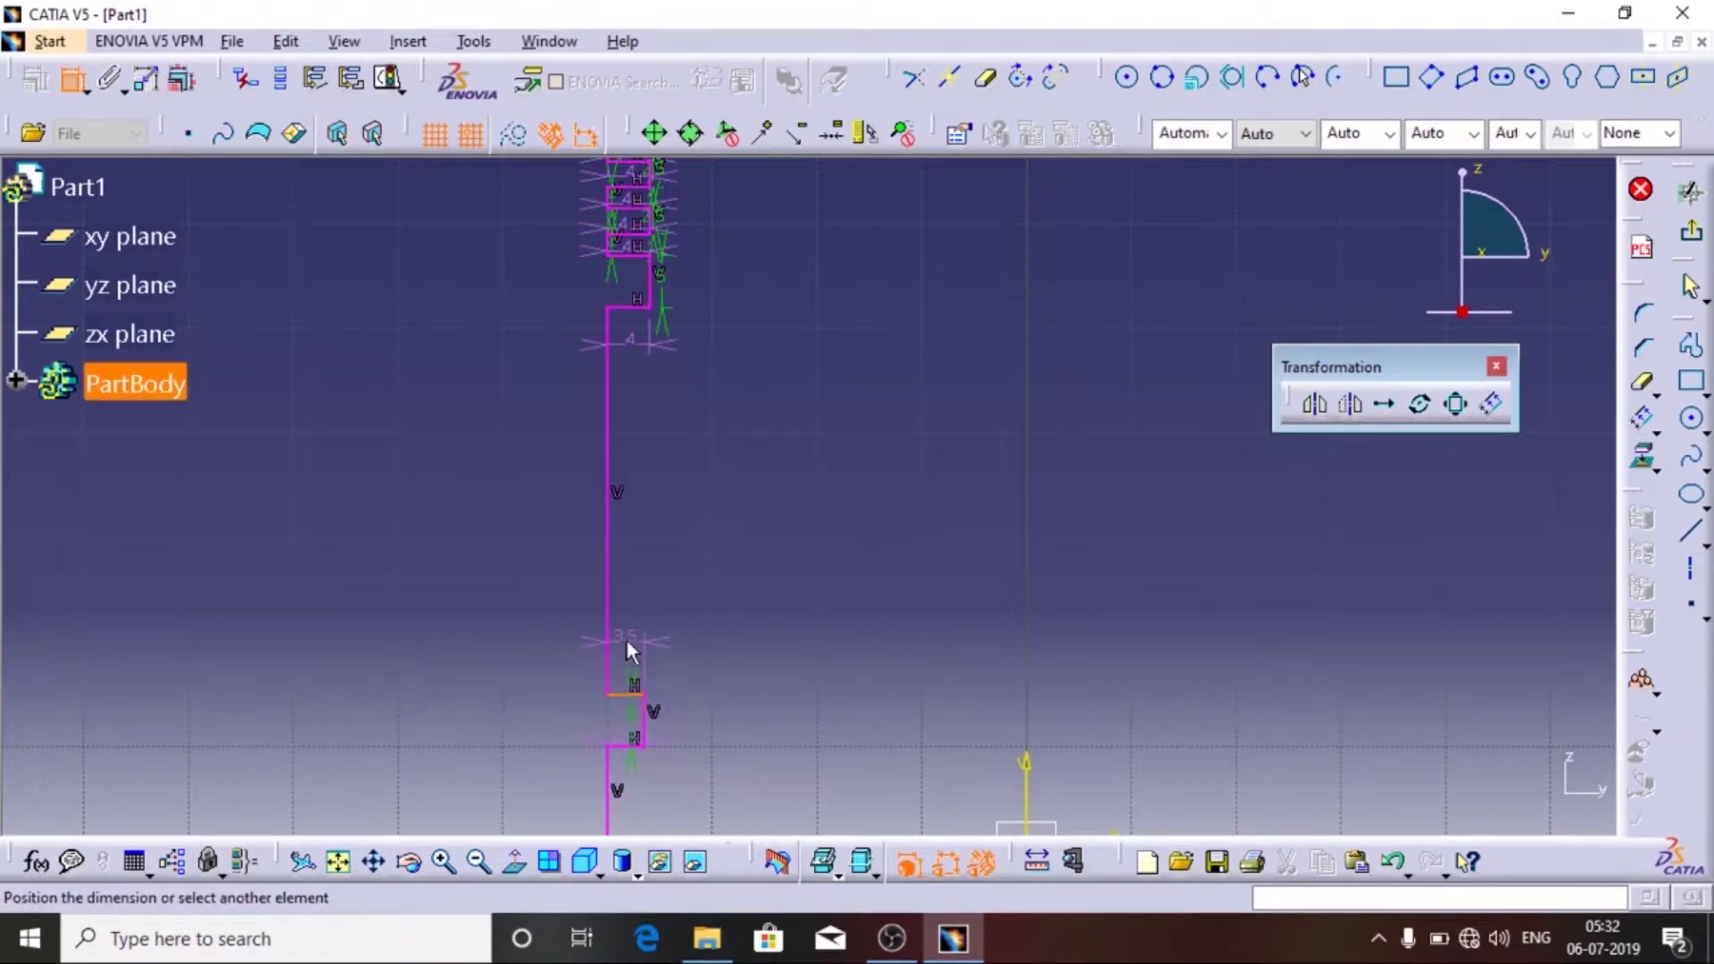
click(624, 639)
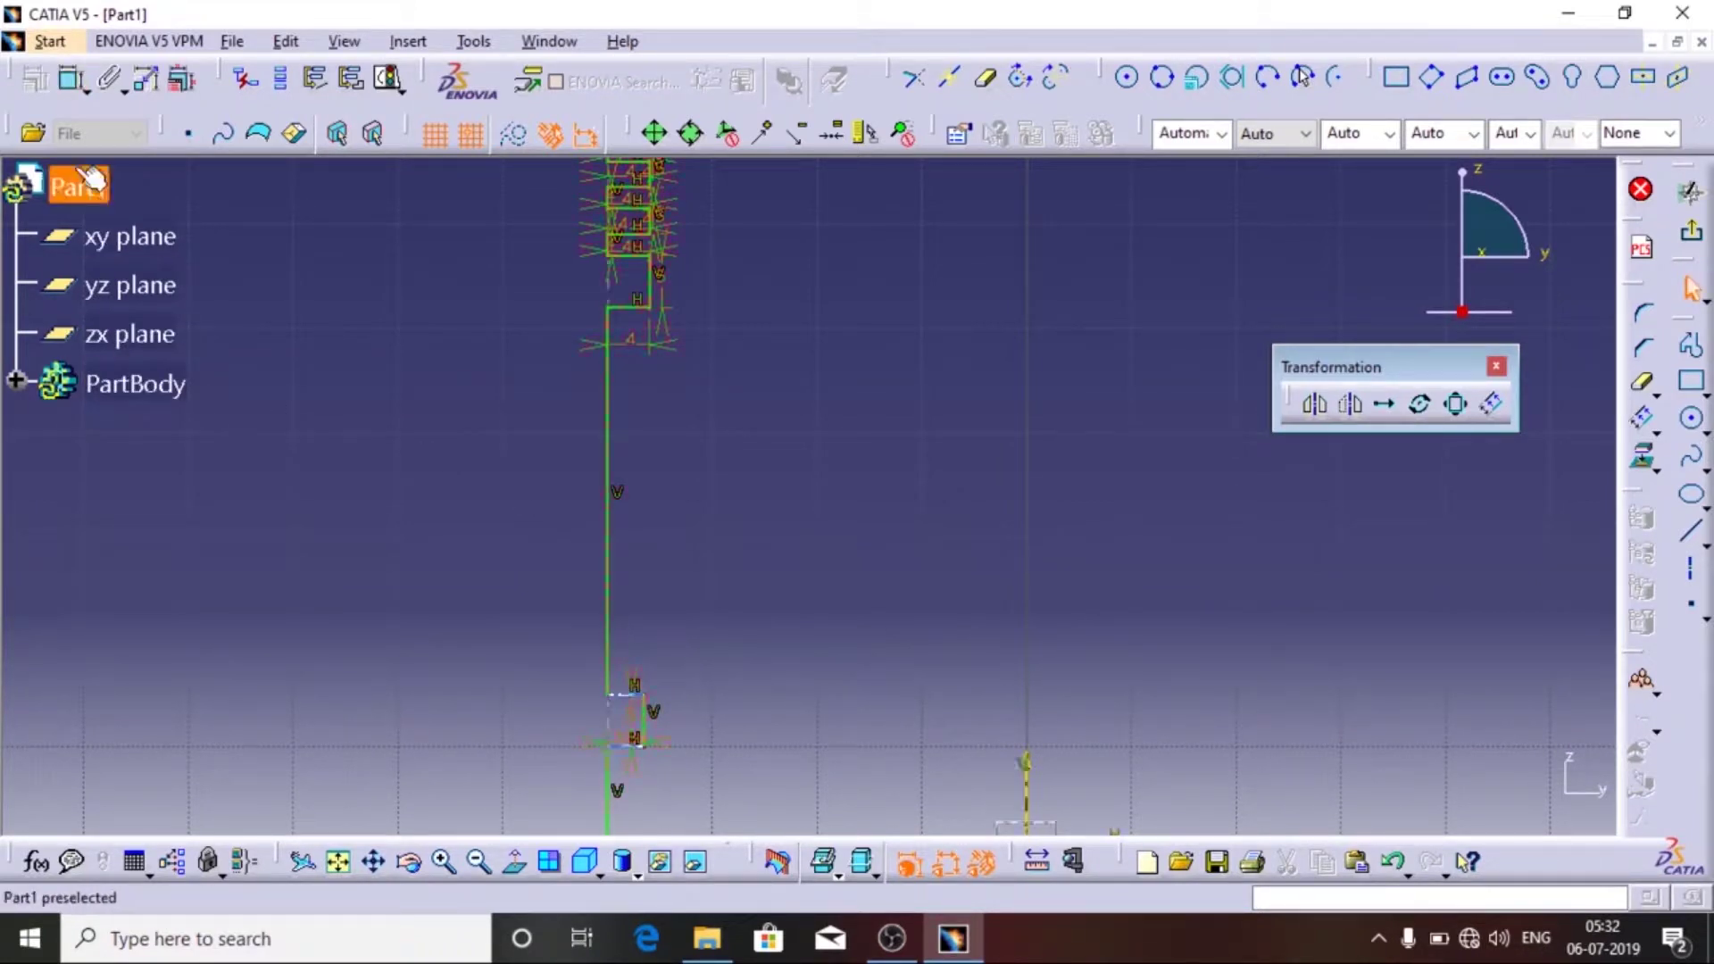
- Dimension the long vertical line between the third groove and the notch near the base
click(75, 81)
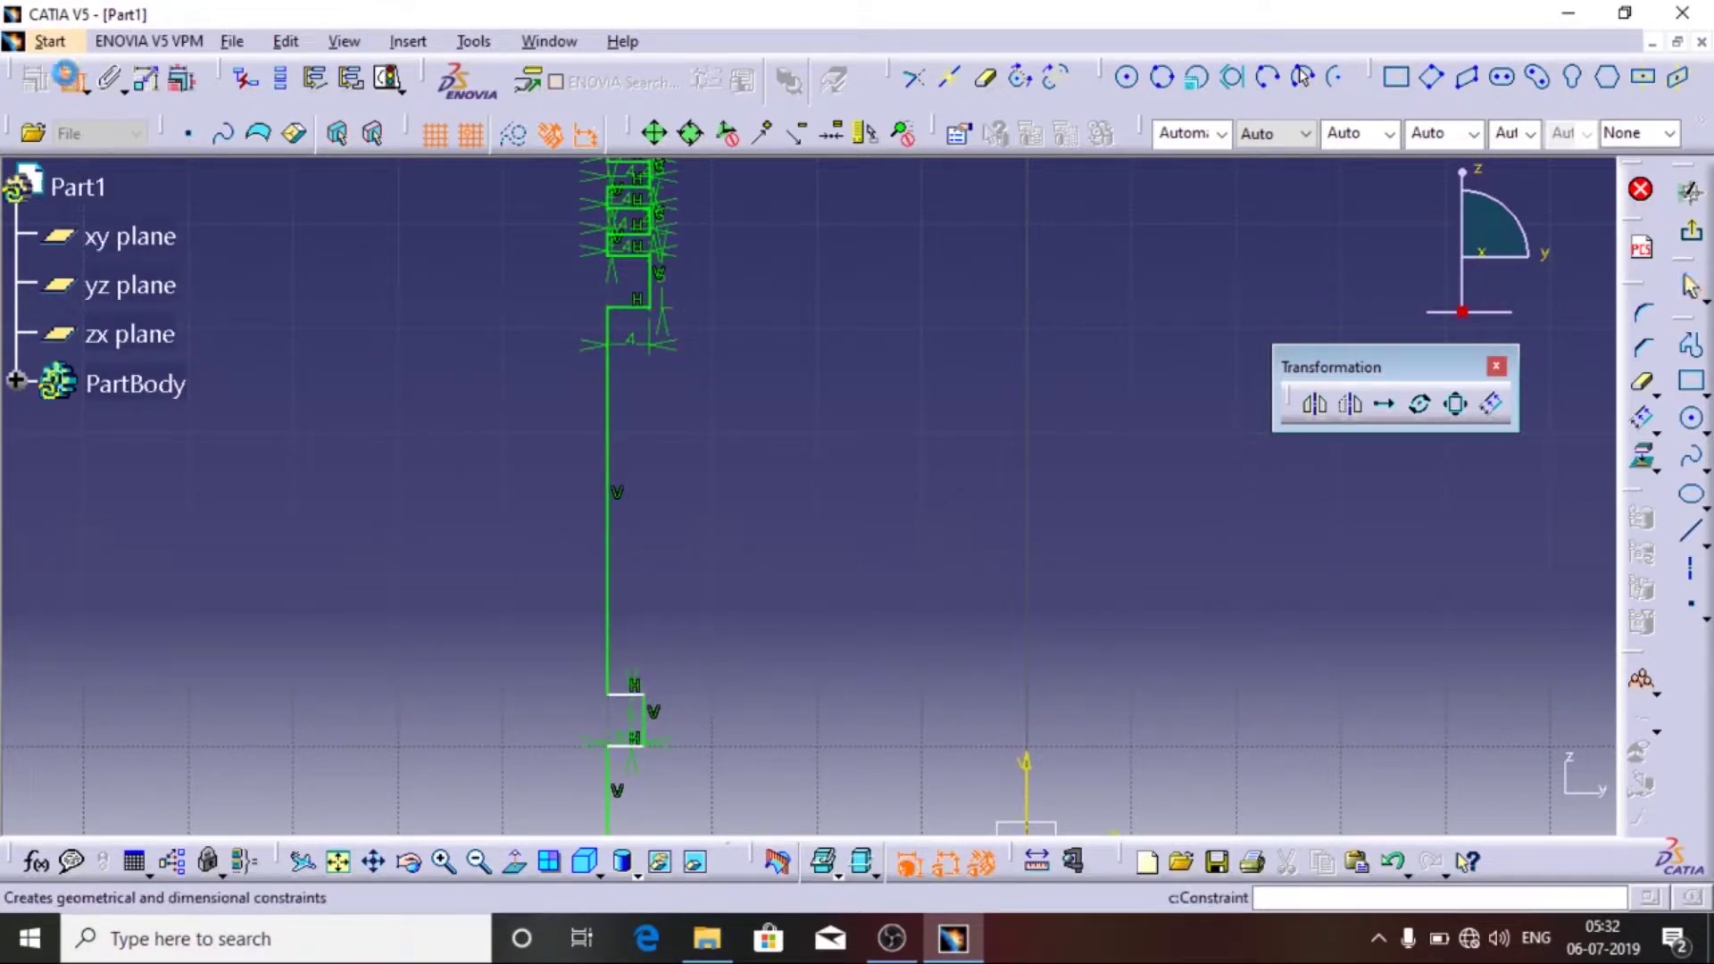
click(608, 538)
click(538, 537)
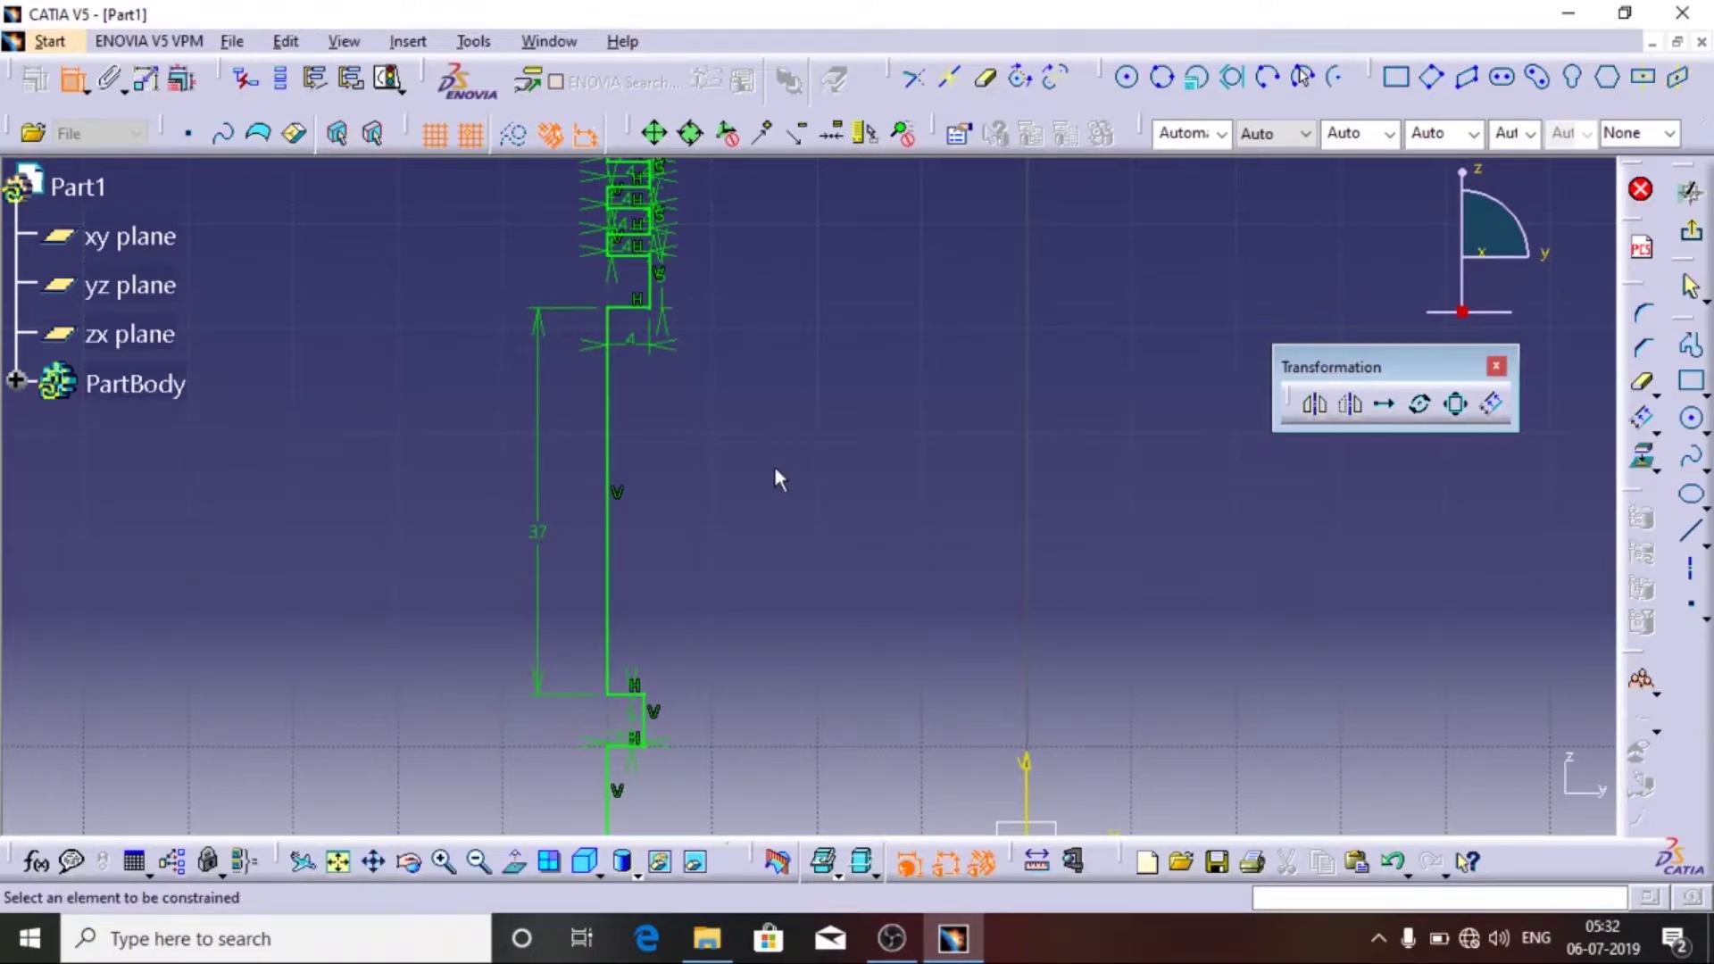
- Start a profile at H -40 mm, V 0 mm with a 2.5 mm horizontal line toward the vertical axis
mouse_move(773, 466)
middle_down()
mouse_move(738, 542)
mouse_move(626, 616)
middle_up()
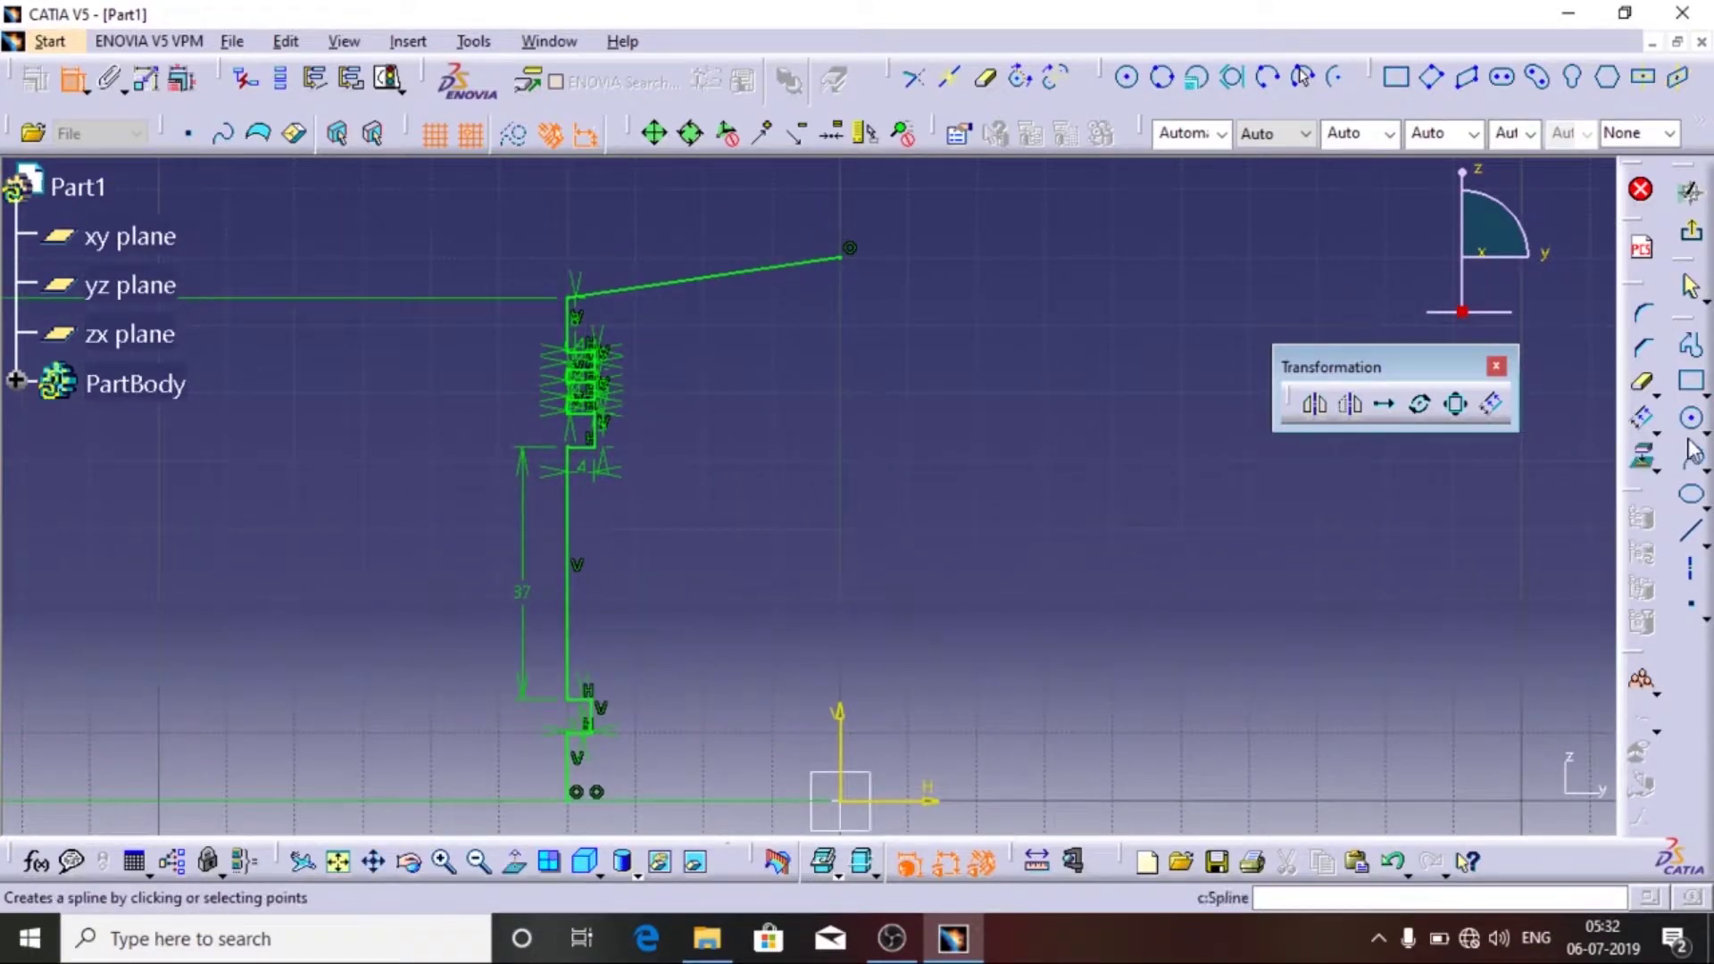
click(1691, 345)
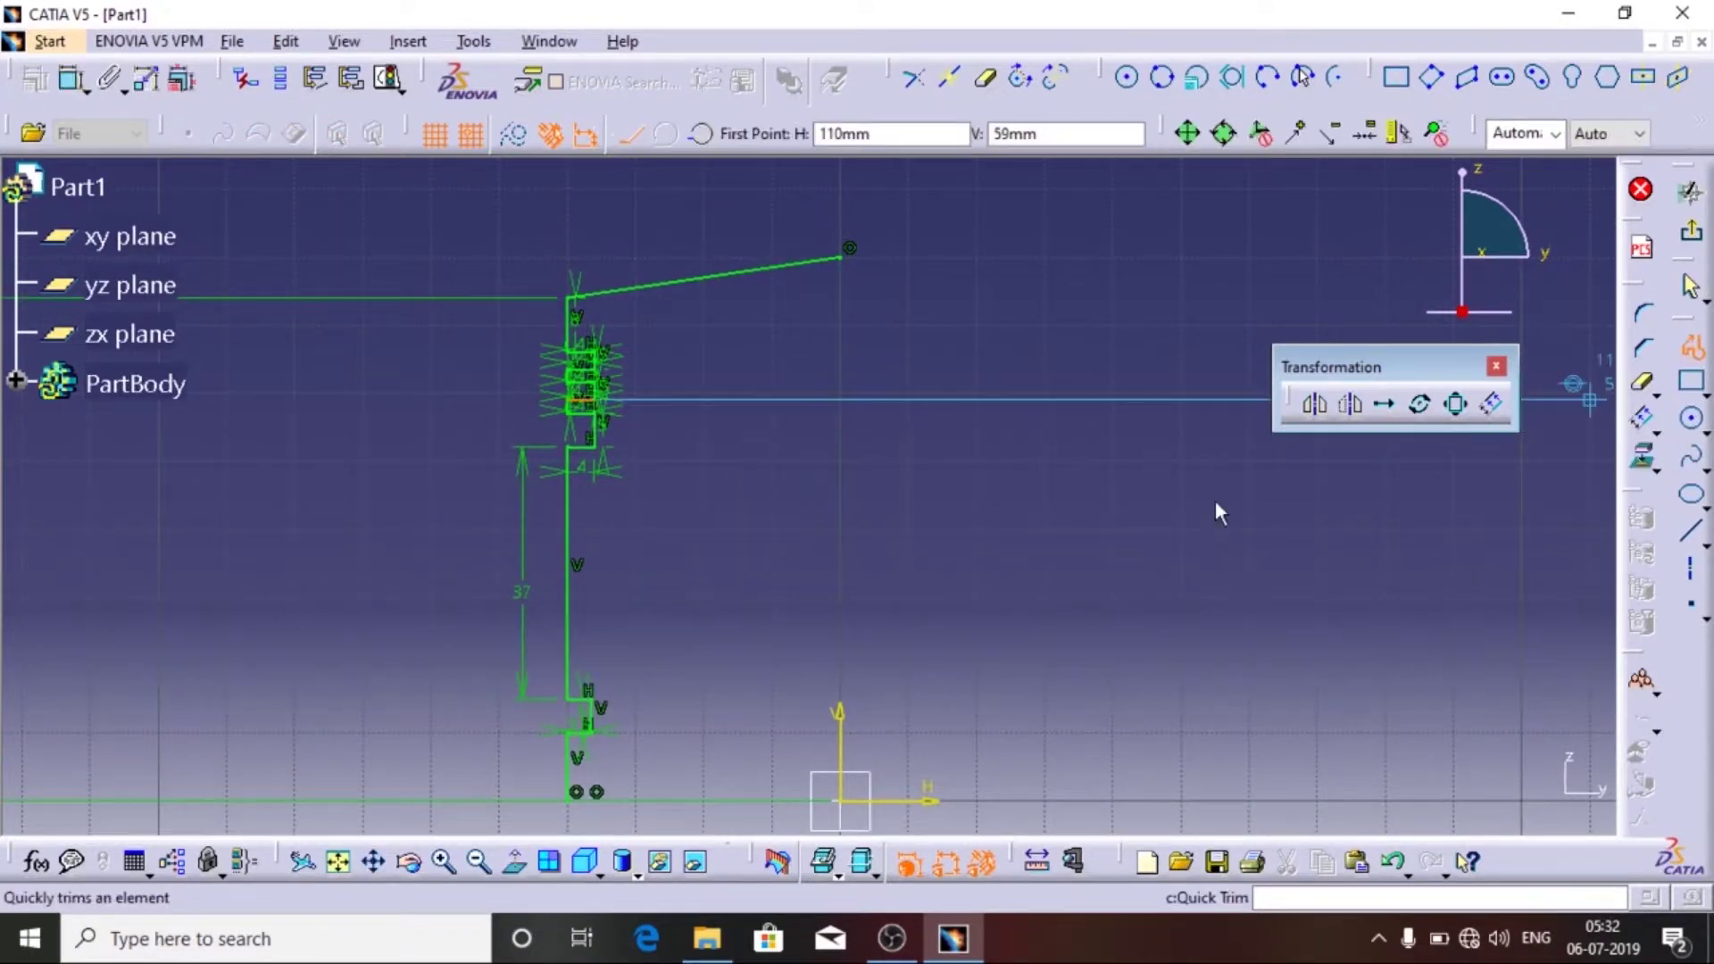
click(569, 791)
middle_drag(621, 796, 938, 5)
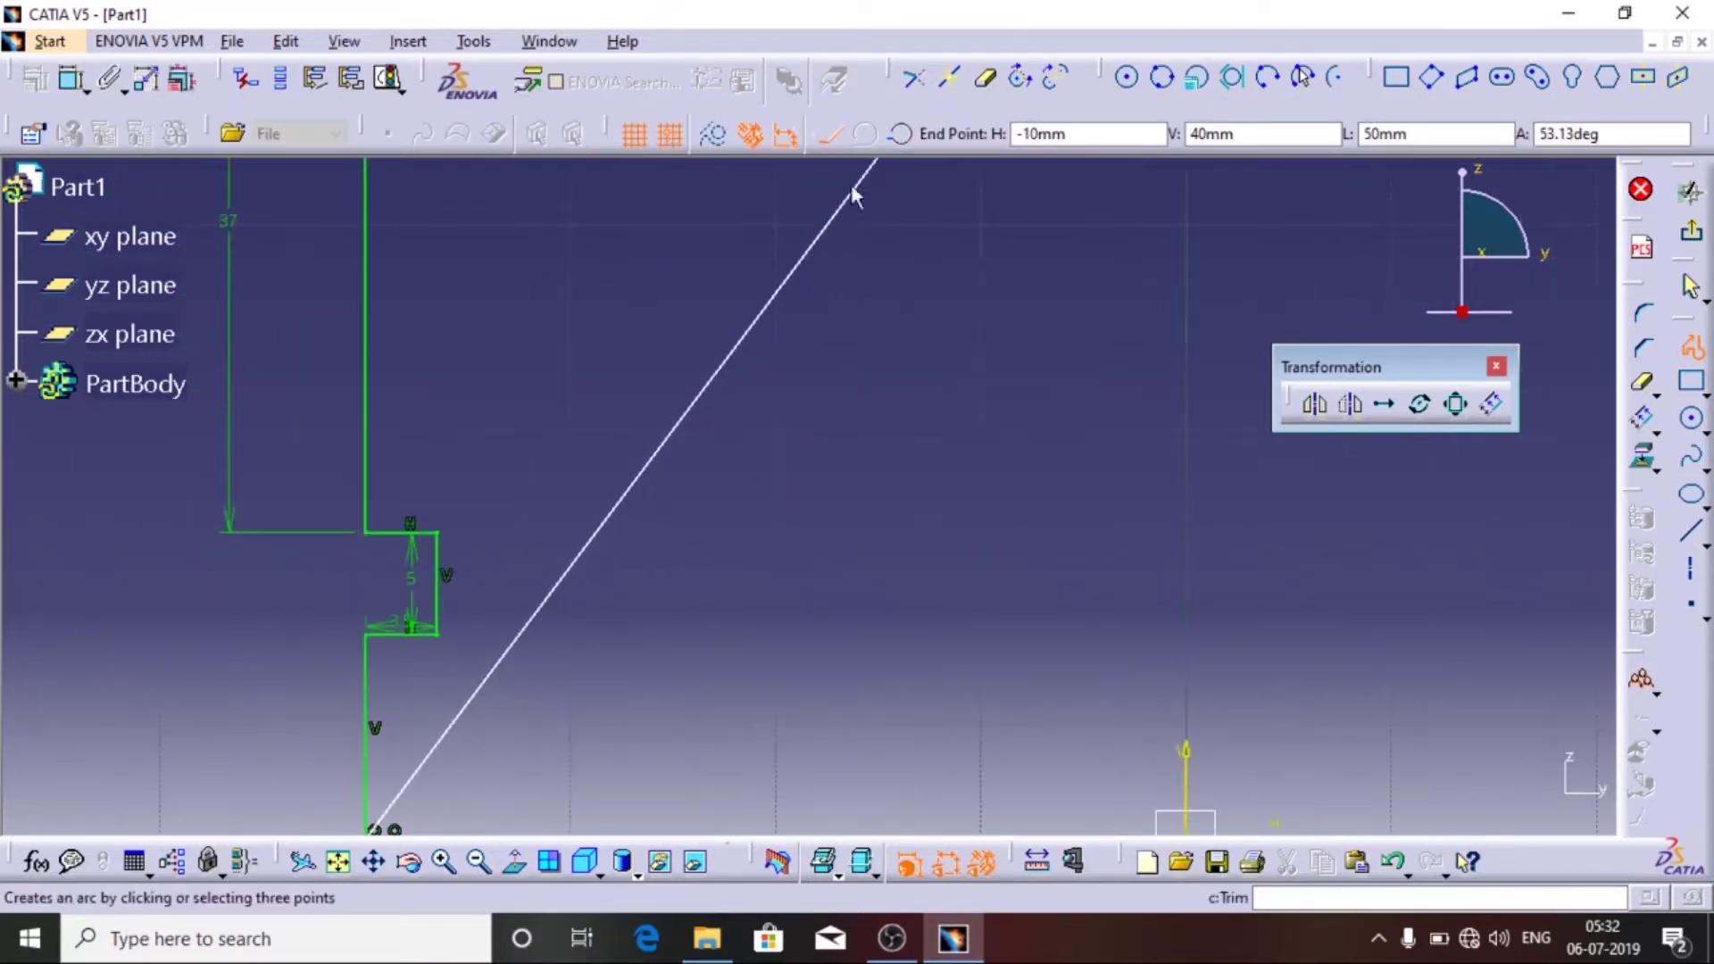
middle_drag(778, 638, 1092, 222)
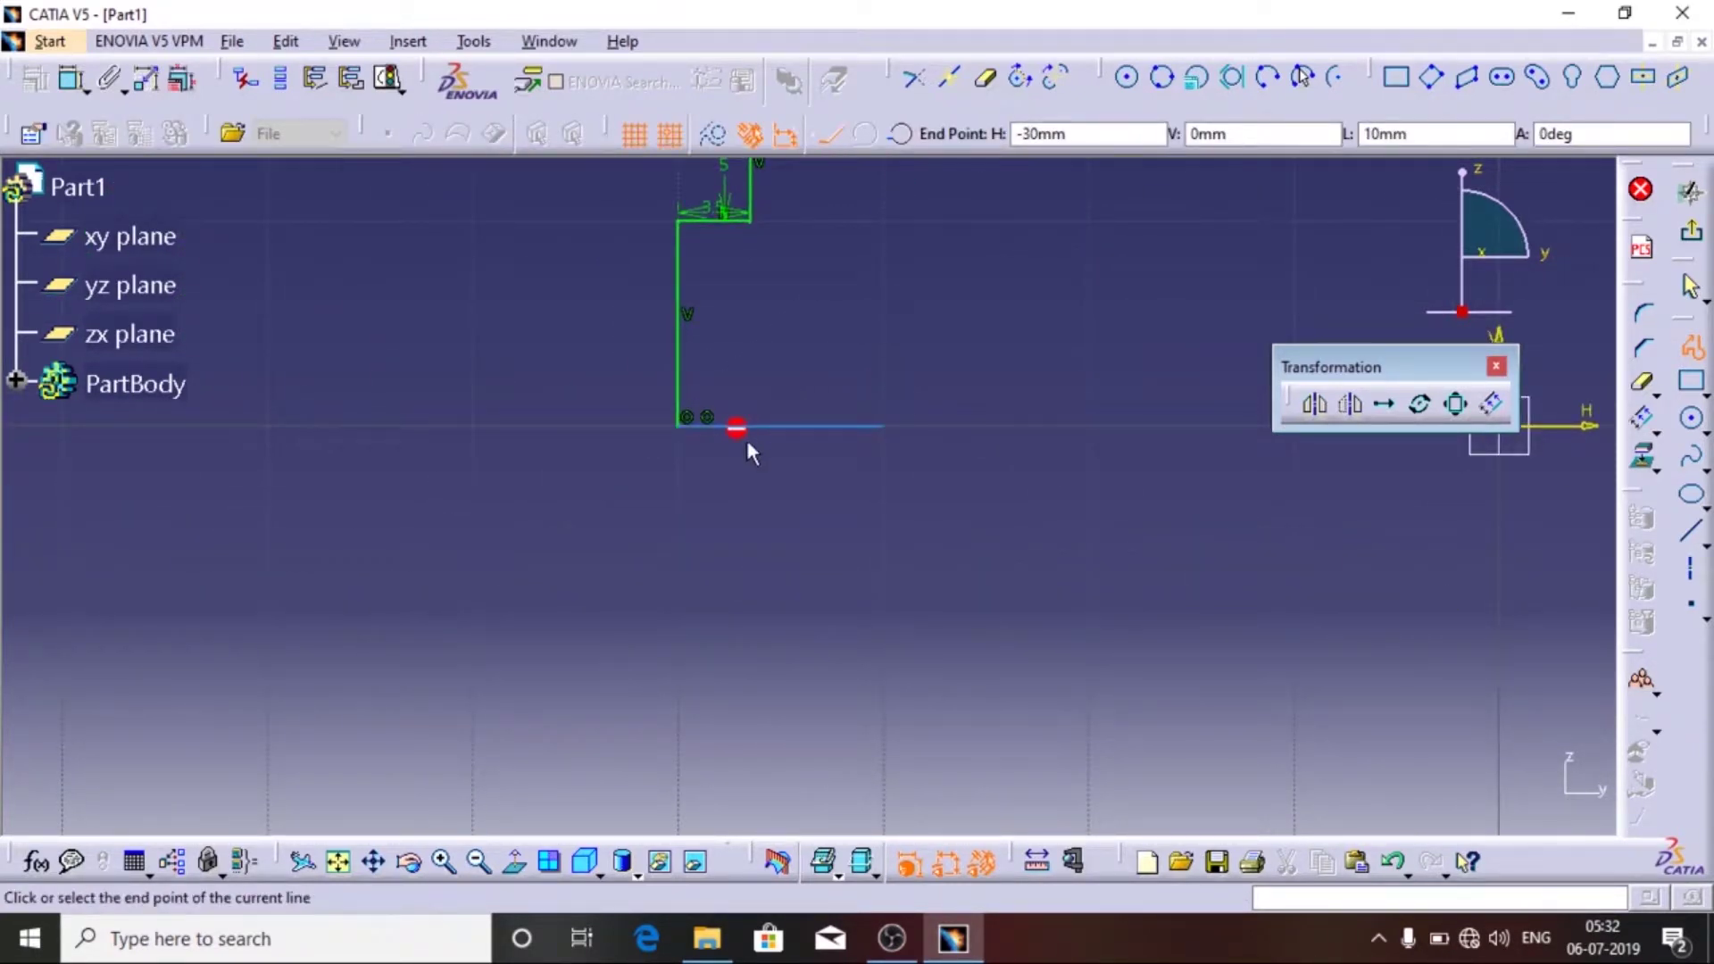
key(Tab)
key(Tab)
key(Tab)
text(2.5)
key(Tab)
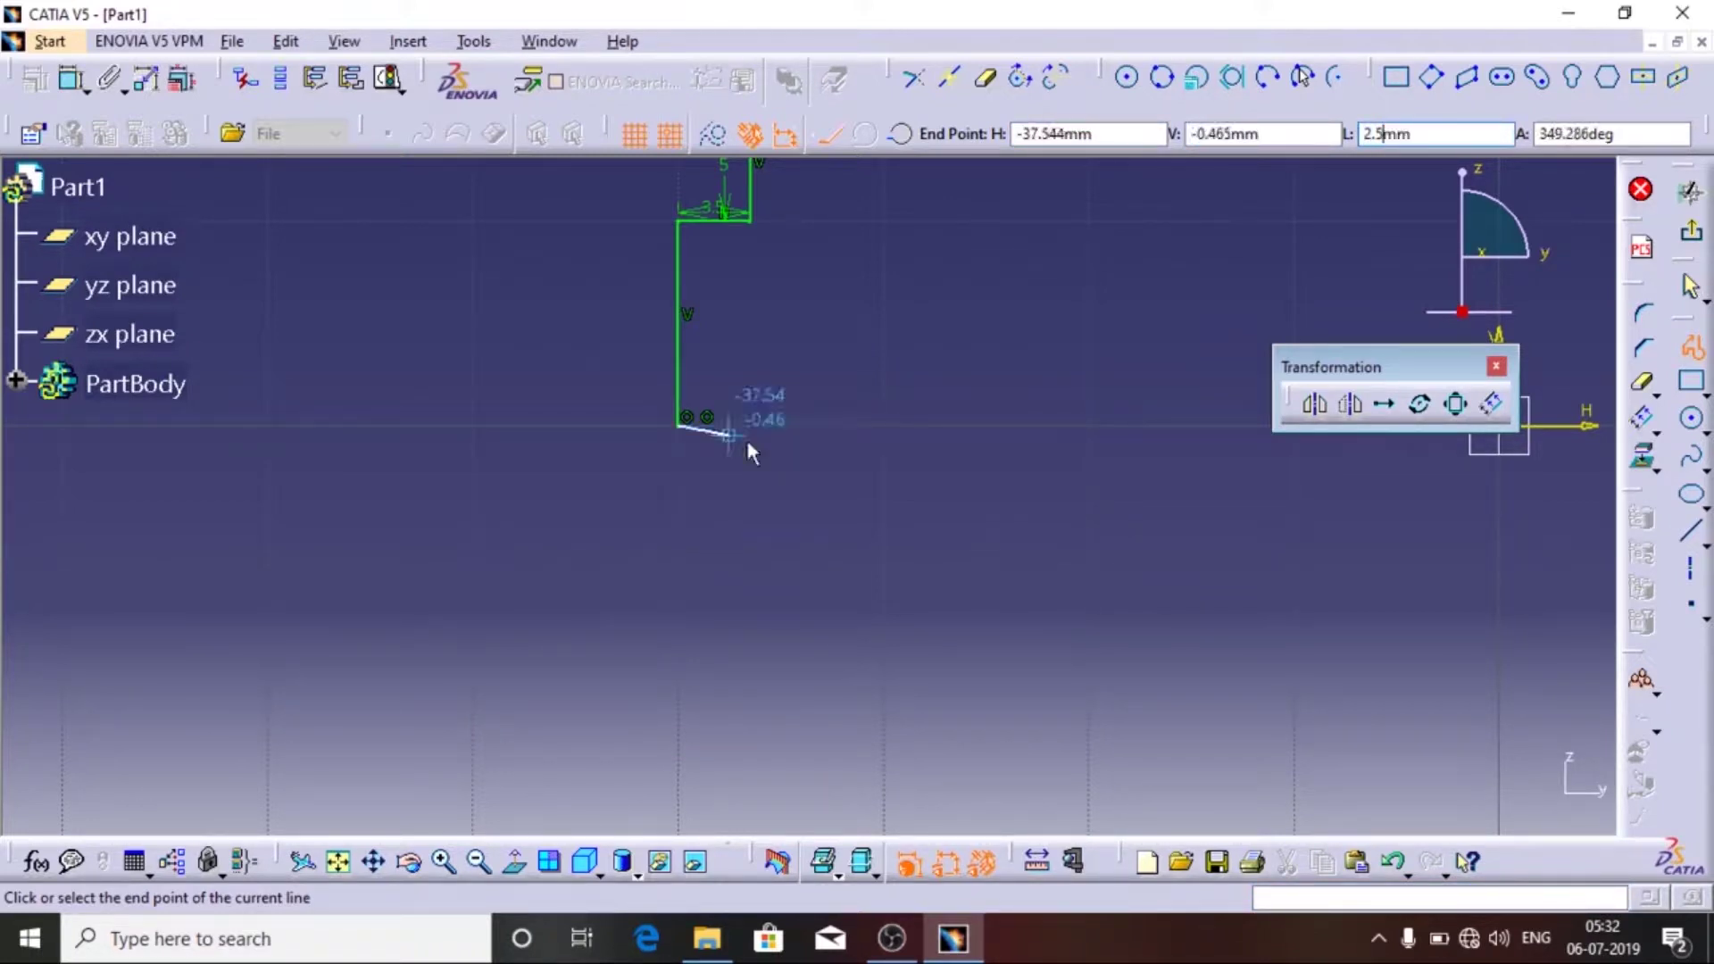
click(723, 427)
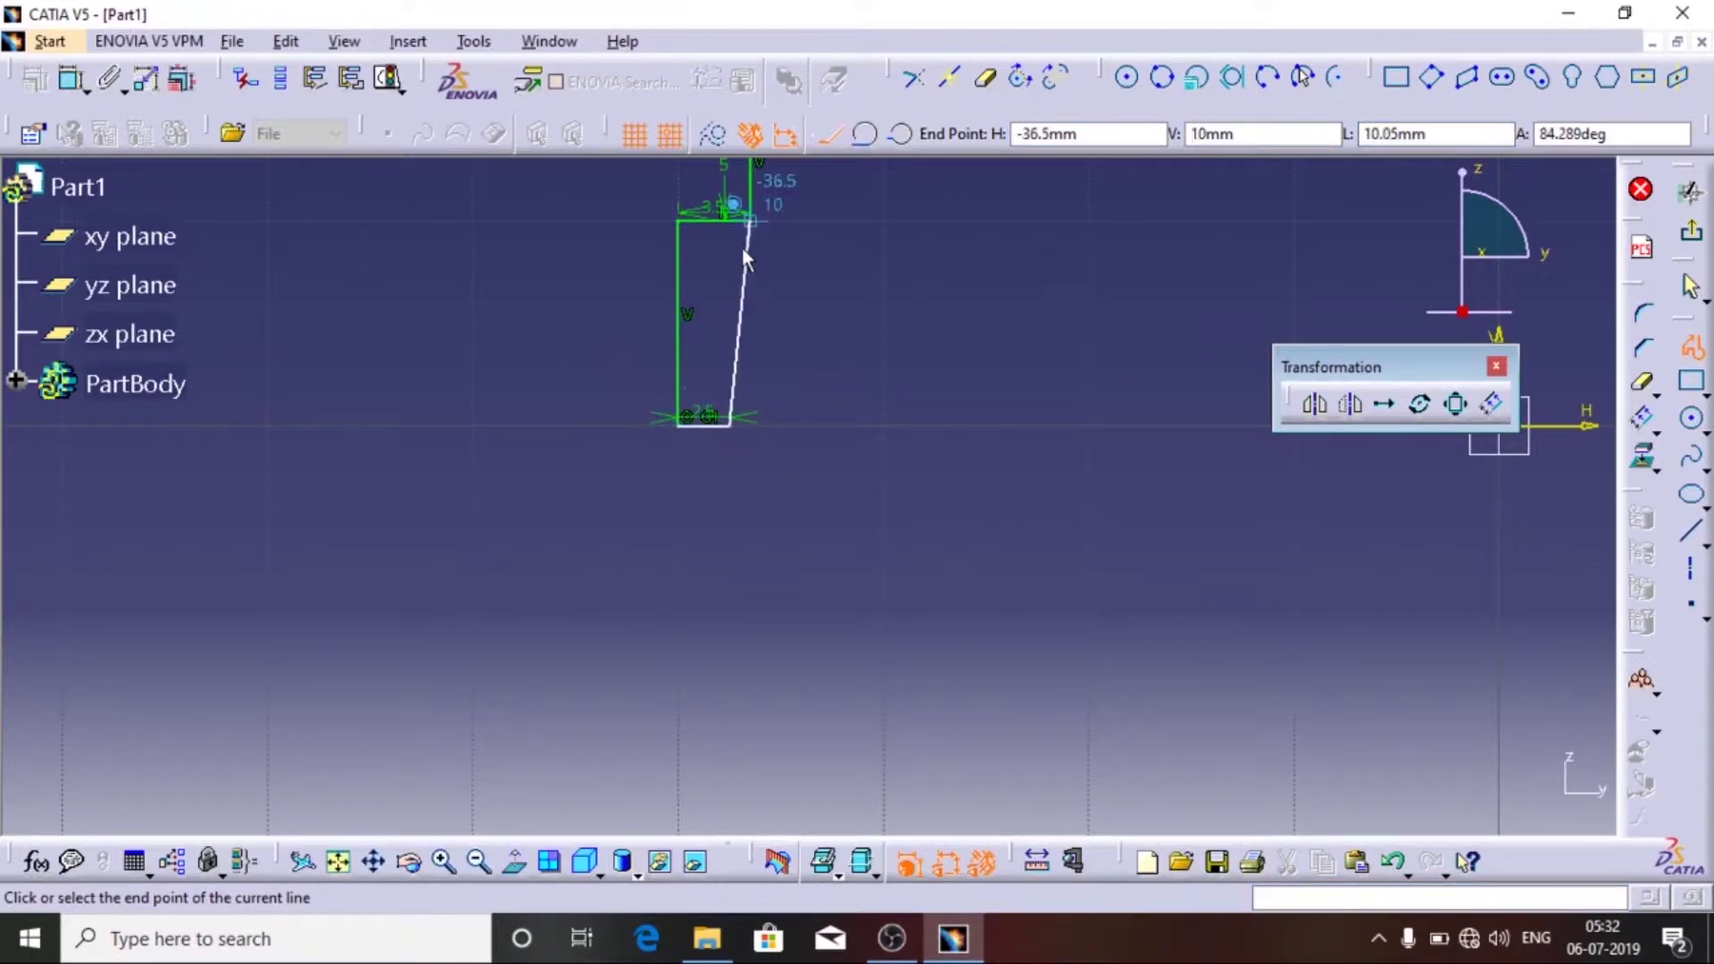
- Continue the inner profile with a 7.5 mm vertical line upward at H -37.5 mm
mouse_move(791, 335)
ctrl+middle_down()
mouse_move(803, 394)
mouse_move(710, 455)
ctrl+middle_up()
mouse_move(709, 455)
middle_down()
mouse_move(682, 509)
mouse_move(718, 366)
middle_up()
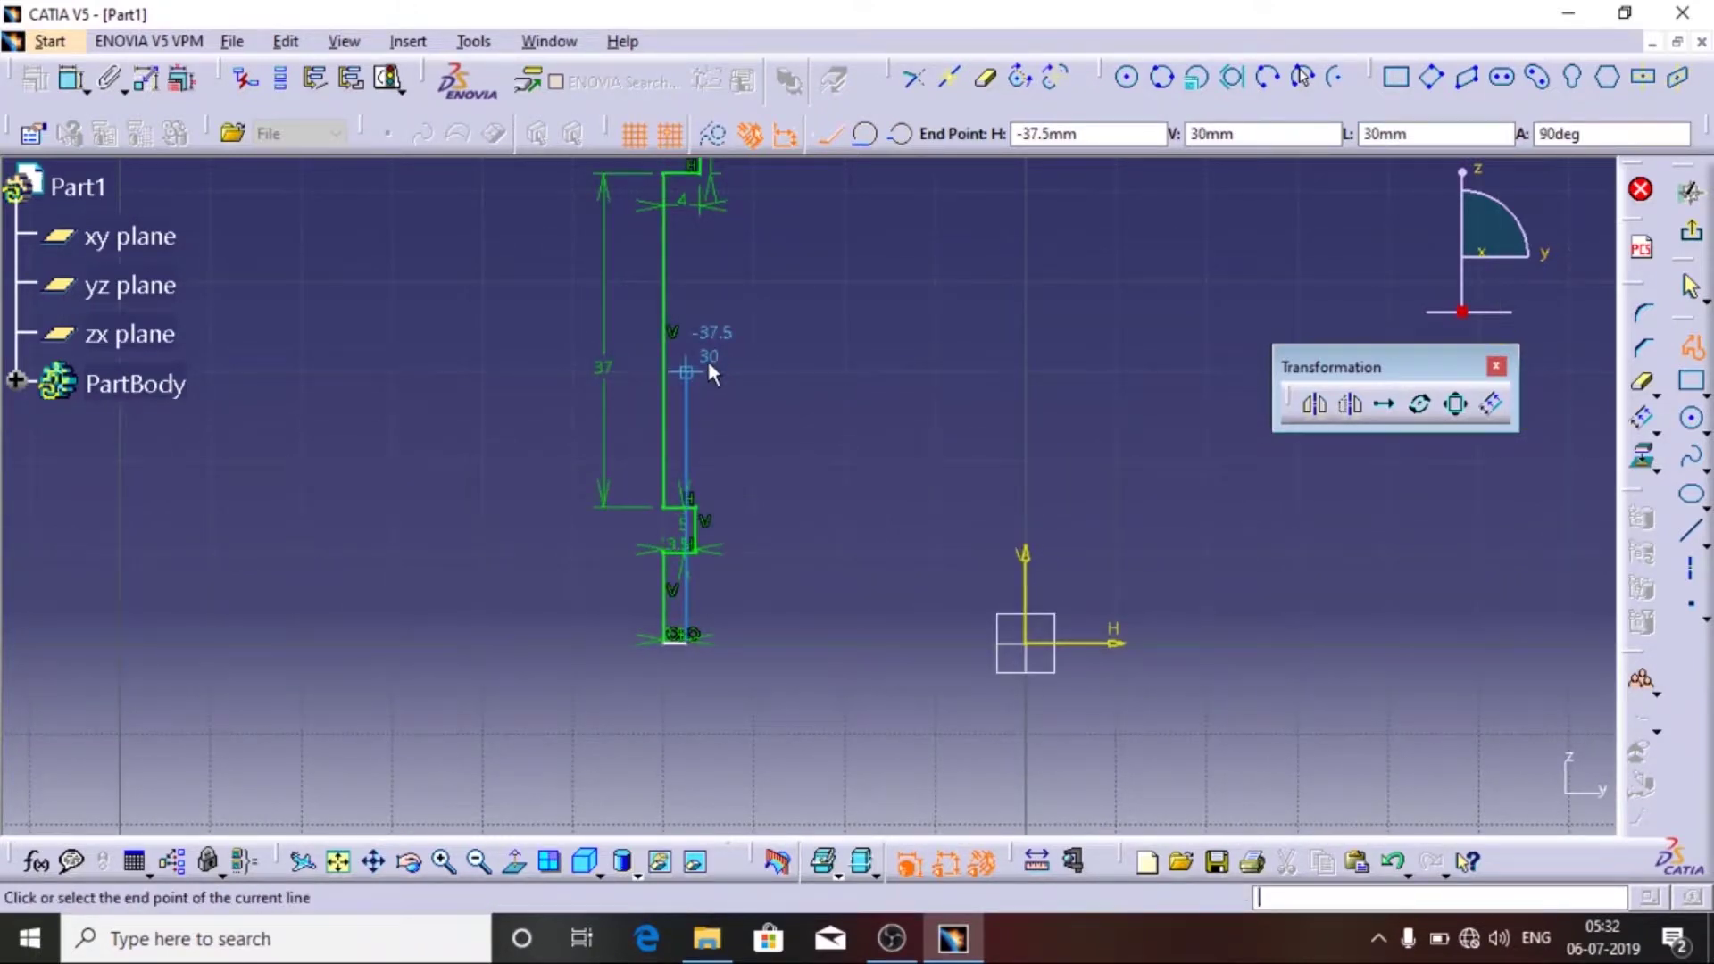
key(Tab)
key(Tab)
key(Tab)
text(7.5)
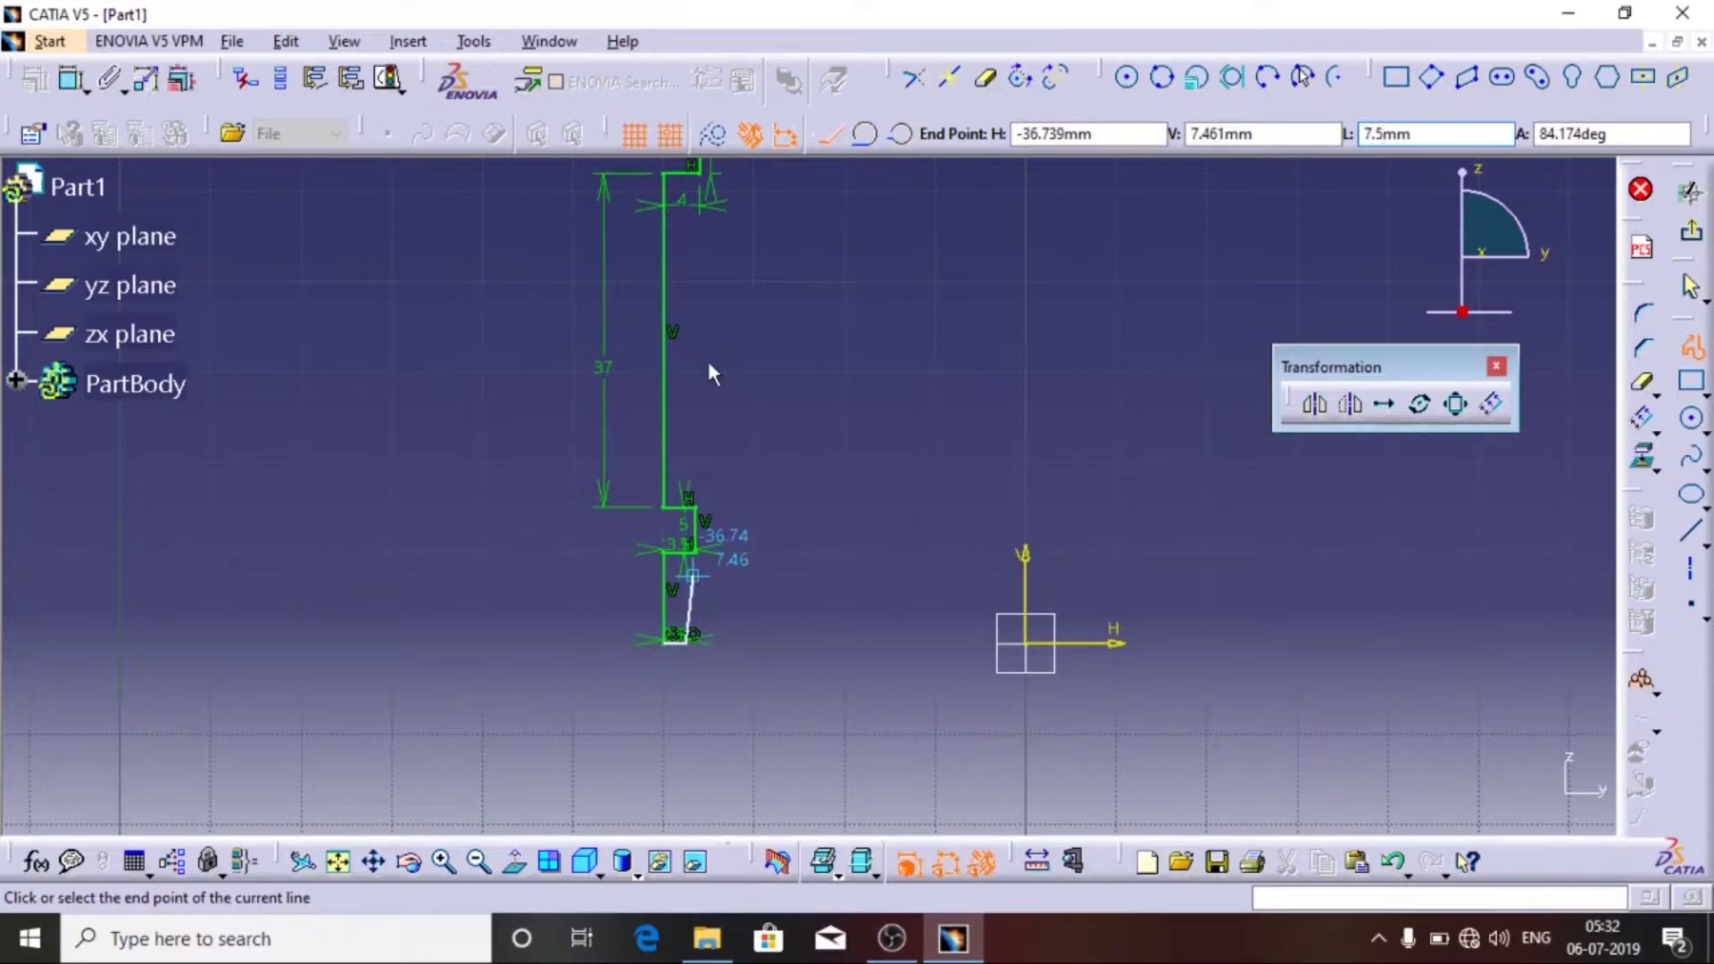
click(696, 450)
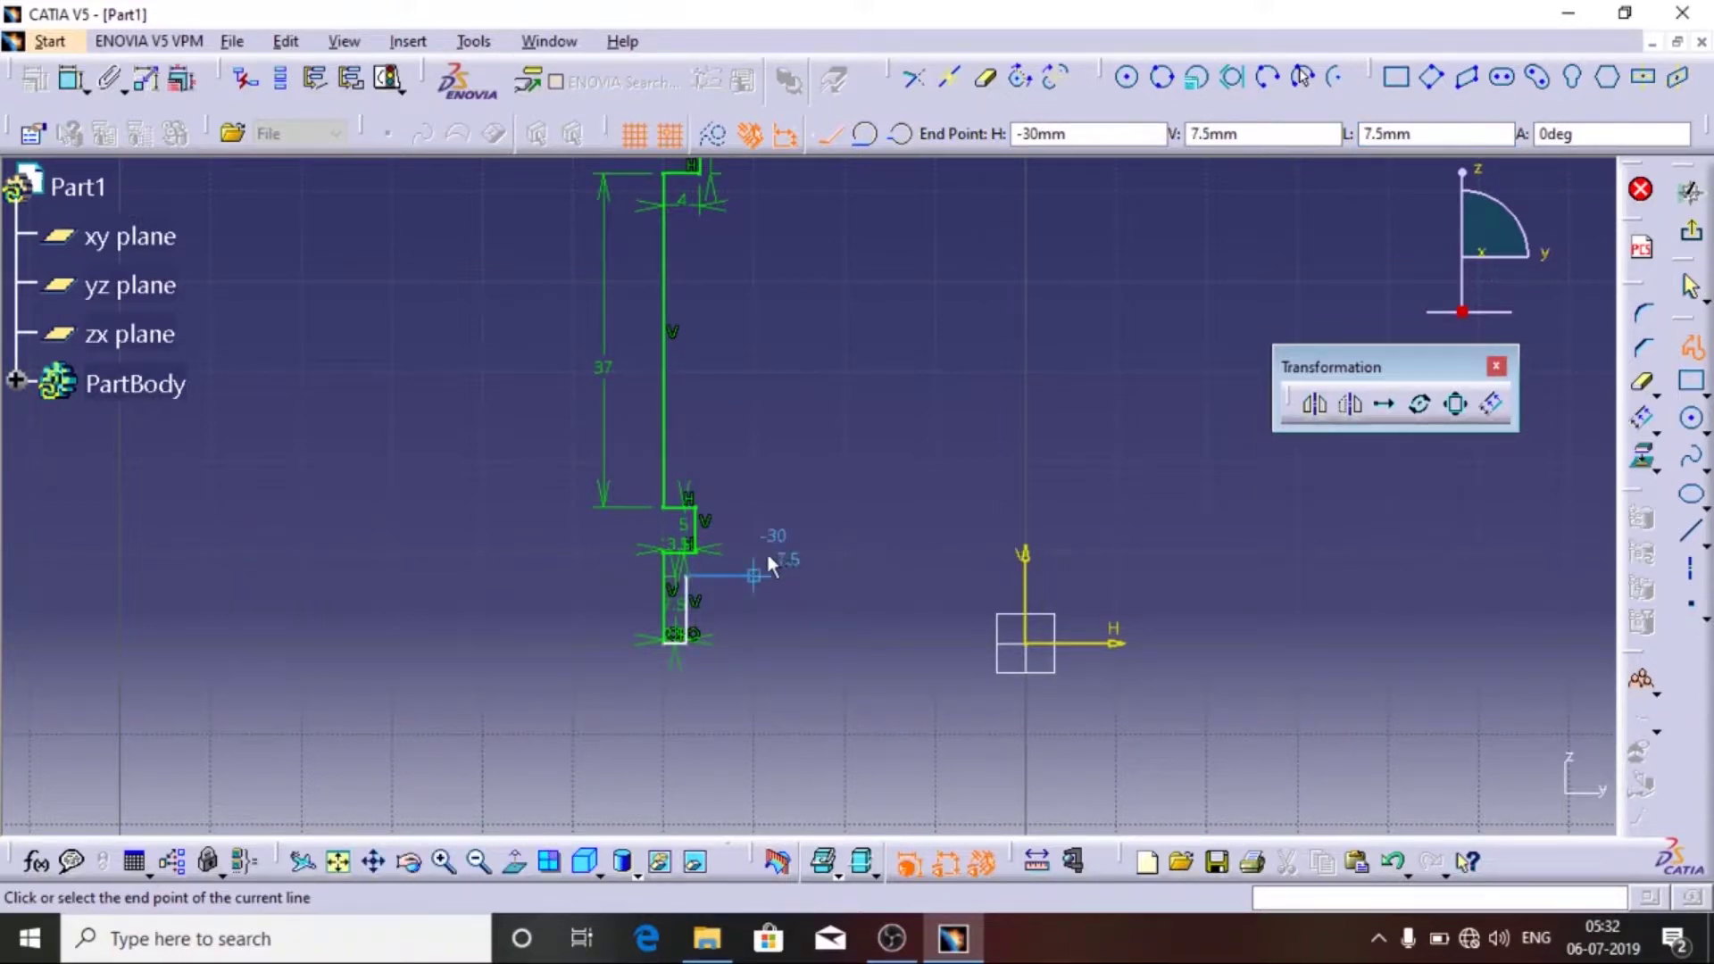
key(Tab)
key(Tab)
key(Tab)
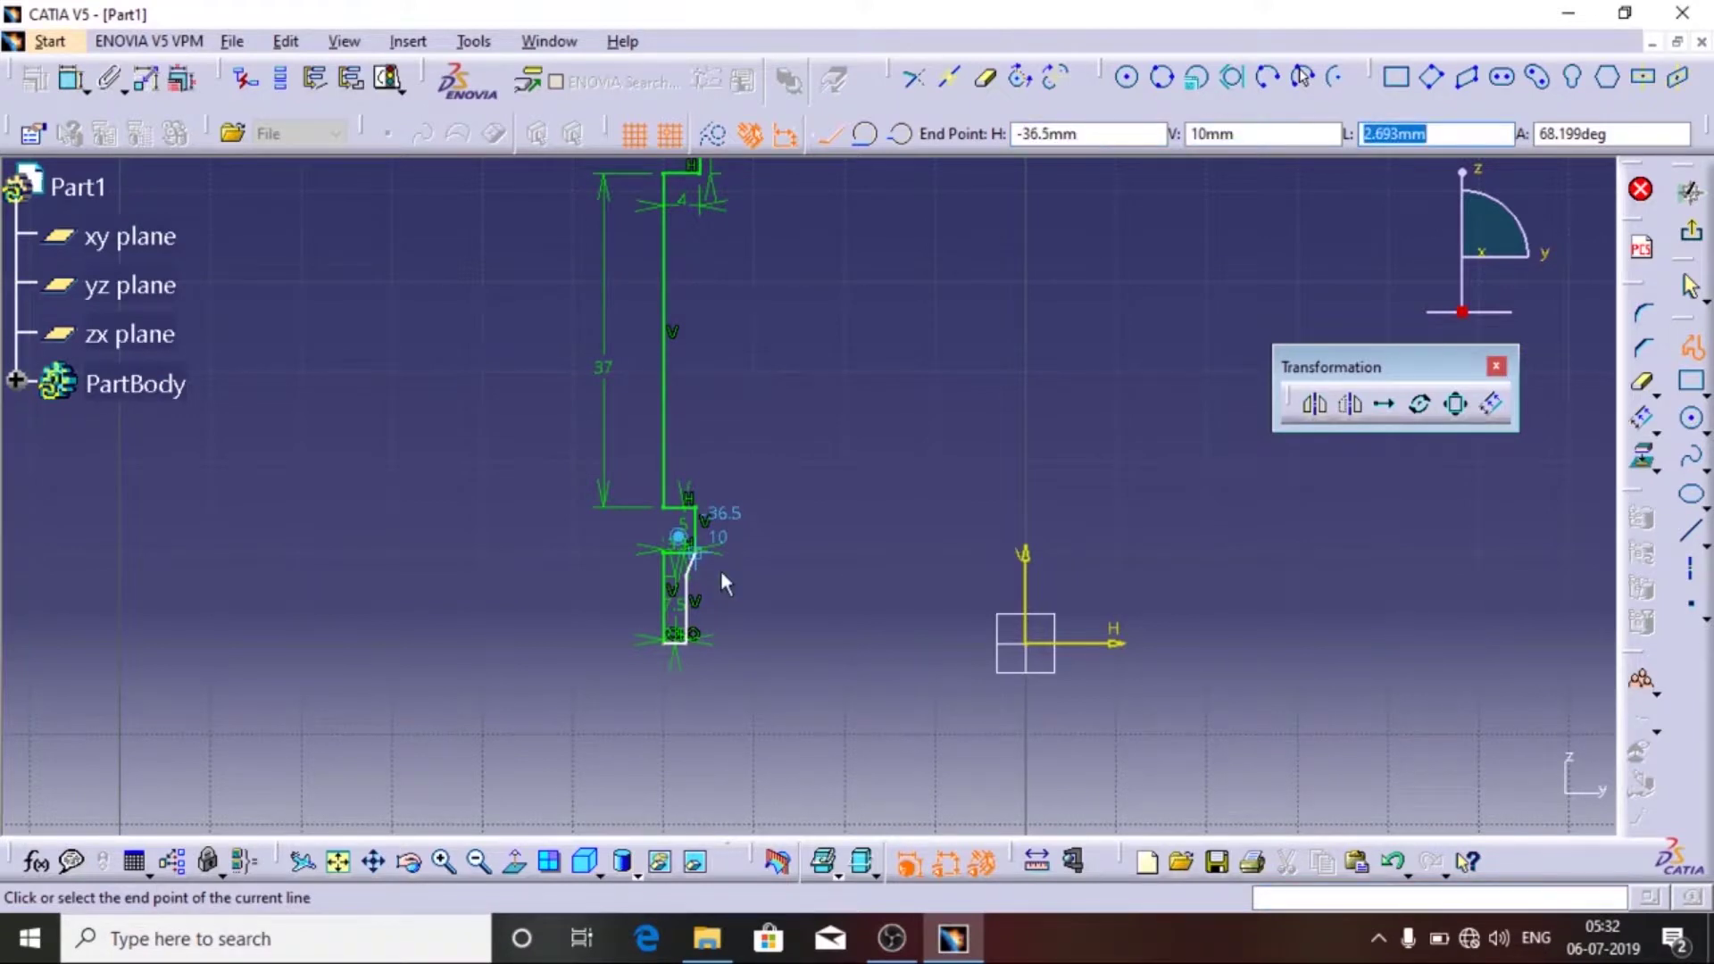
text(1,5)
key(Return)
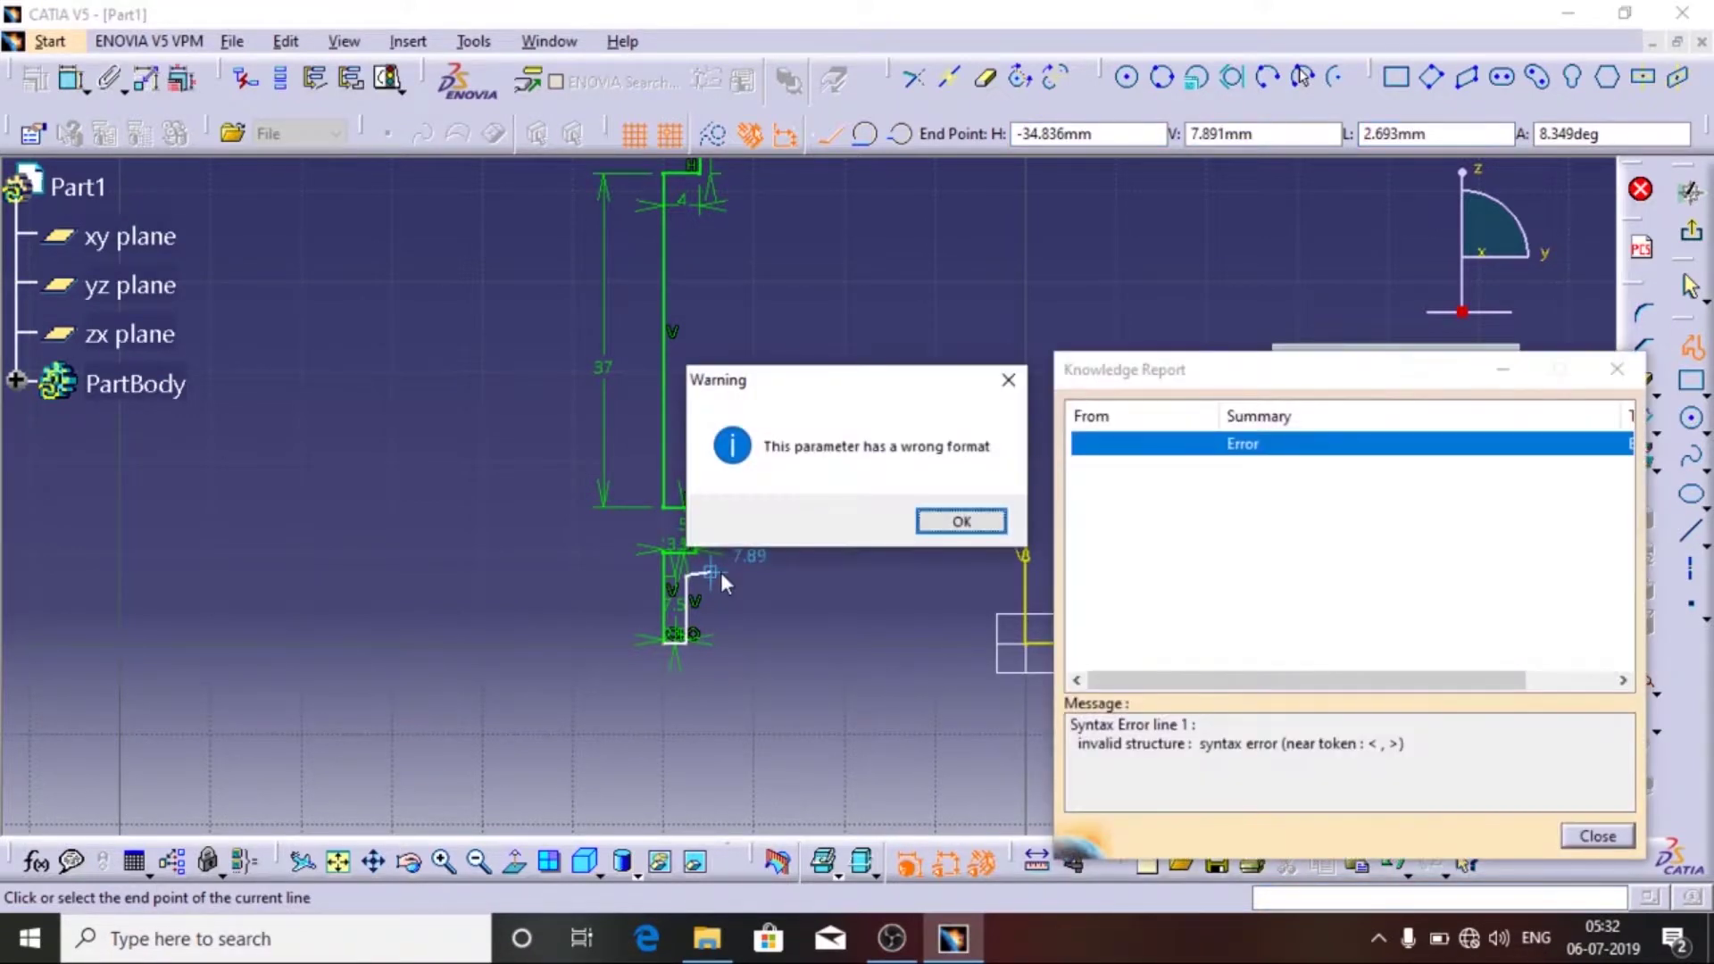
key(Return)
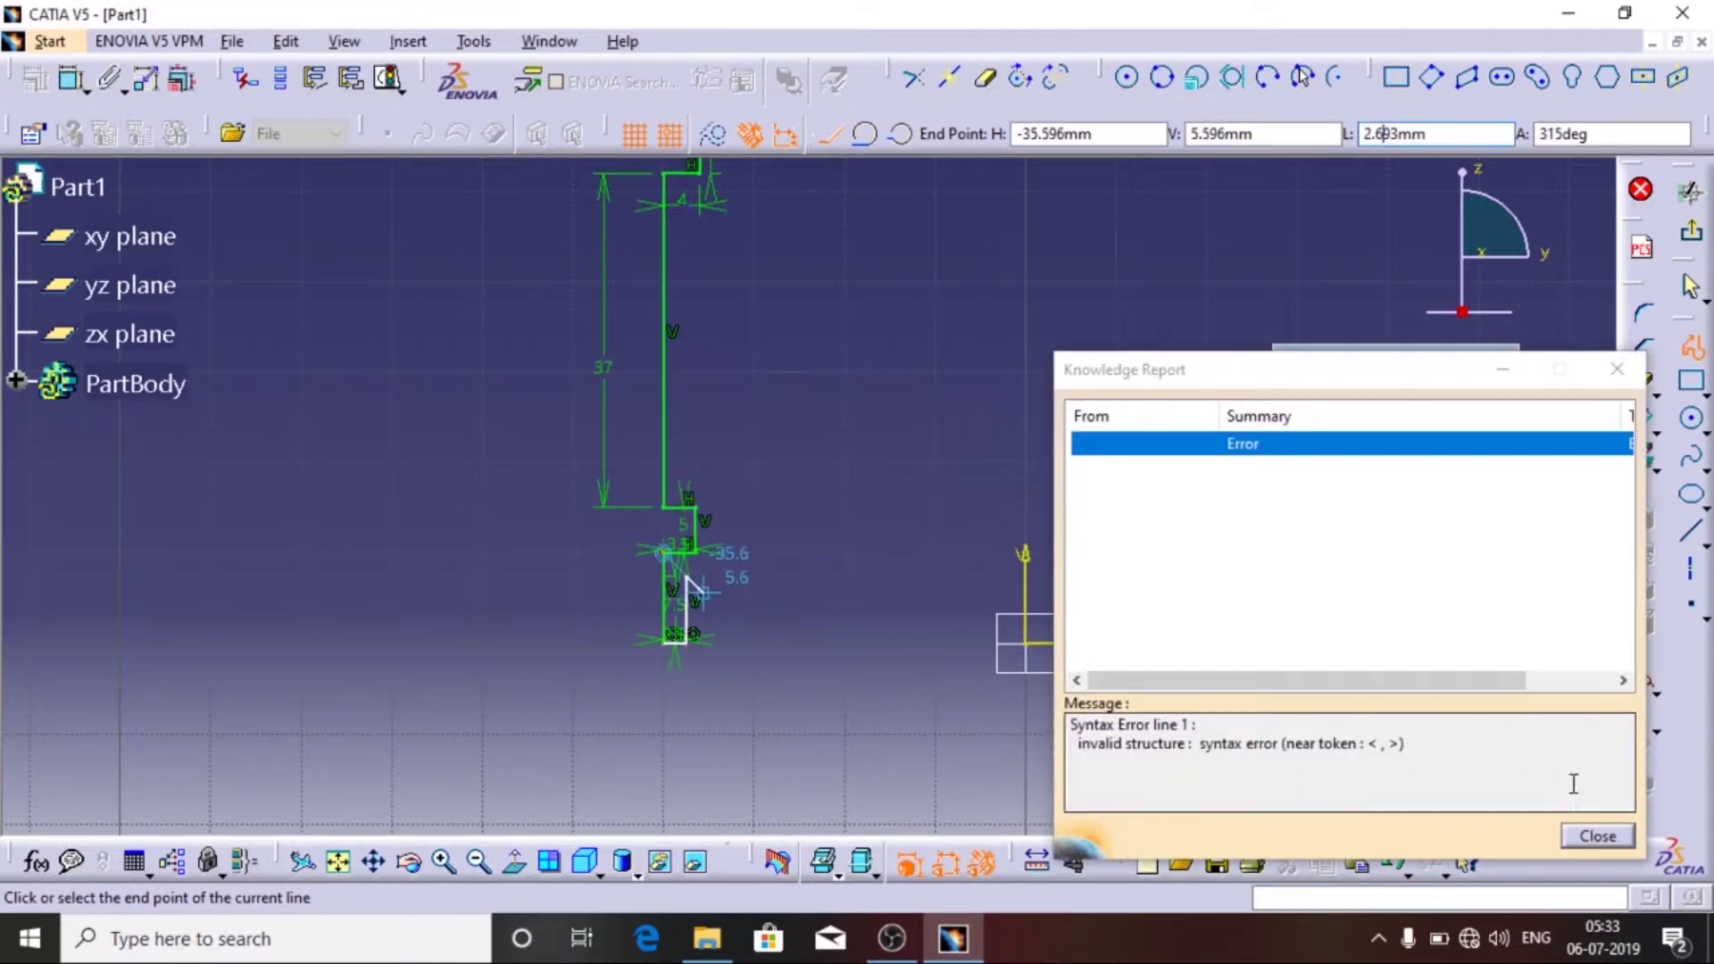
click(1594, 837)
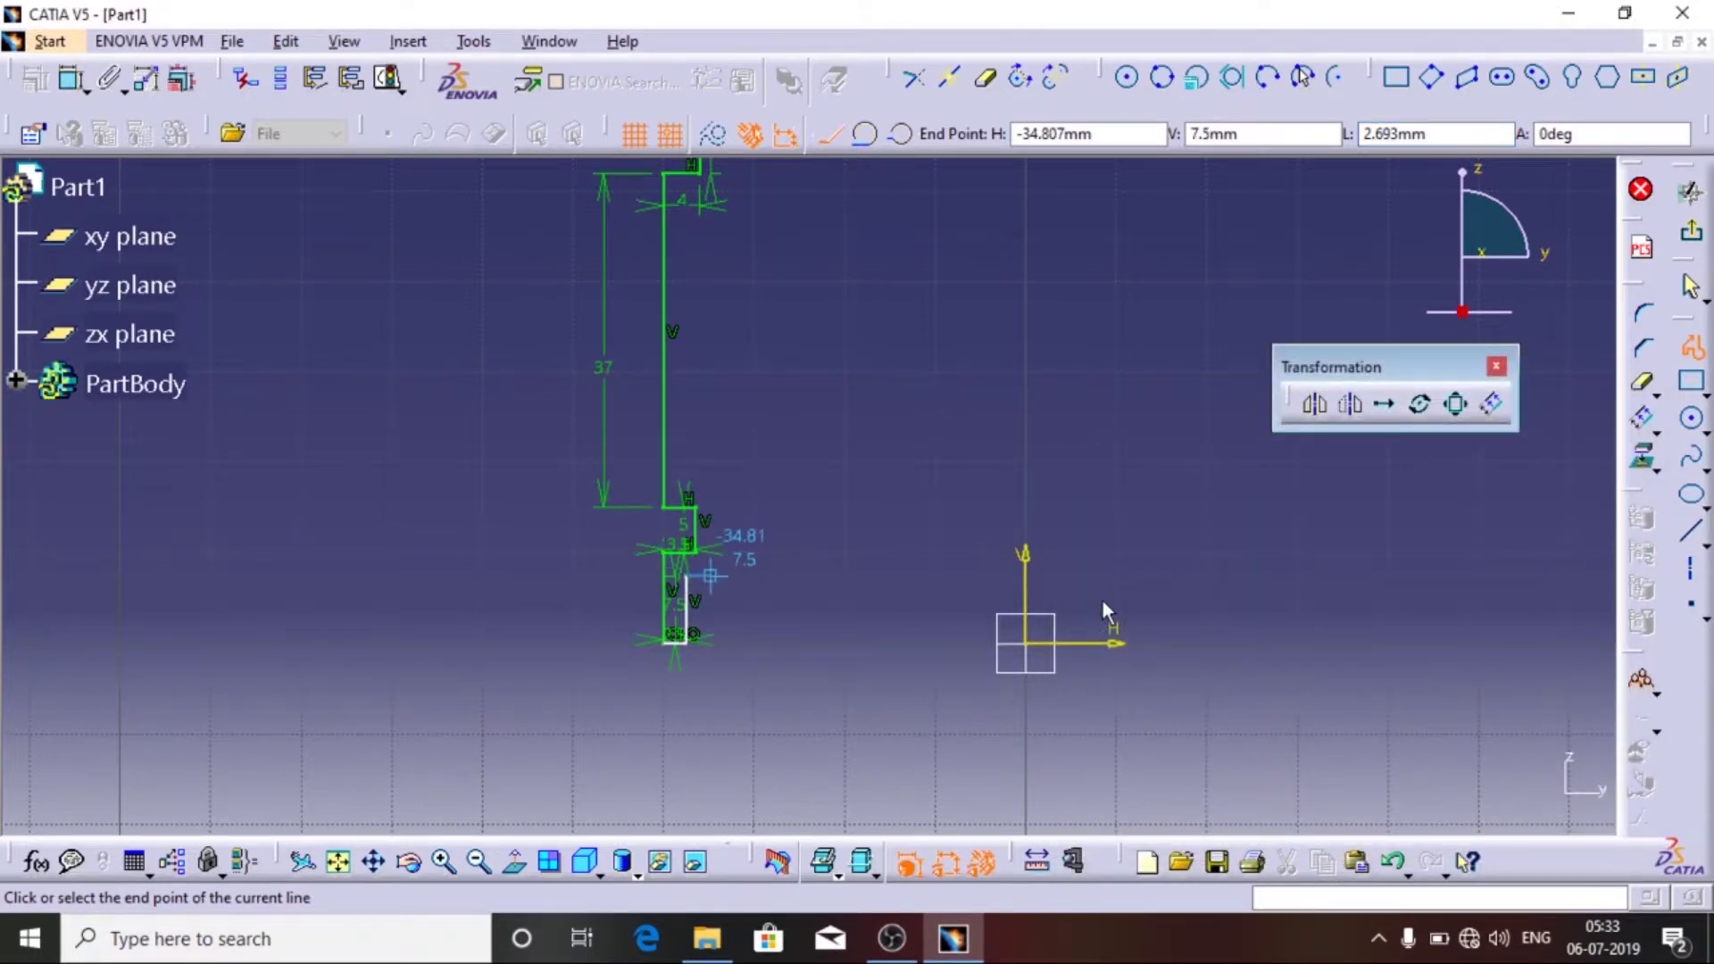
- Add a 3.5 mm horizontal line at V 7.5 mm to the inner profile, toward the vertical axis
key(Tab)
key(Tab)
key(Tab)
key(BackSpace)
key(BackSpace)
key(BackSpace)
key(BackSpace)
key(BackSpace)
text(3.5)
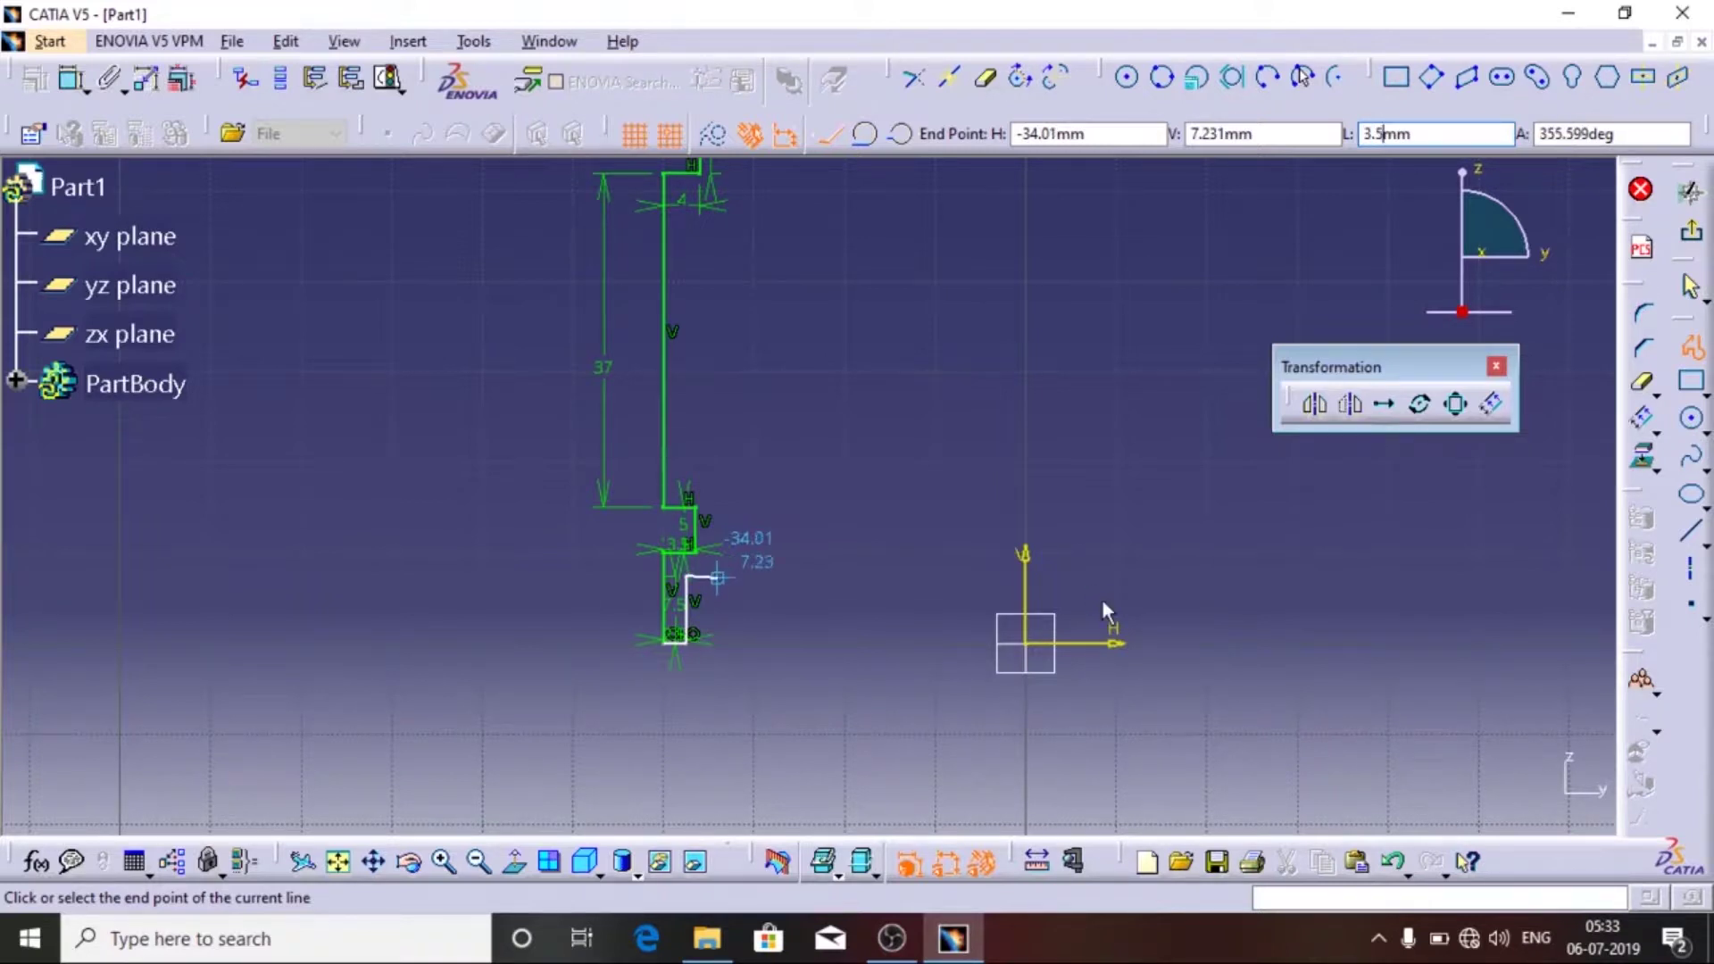
click(1126, 575)
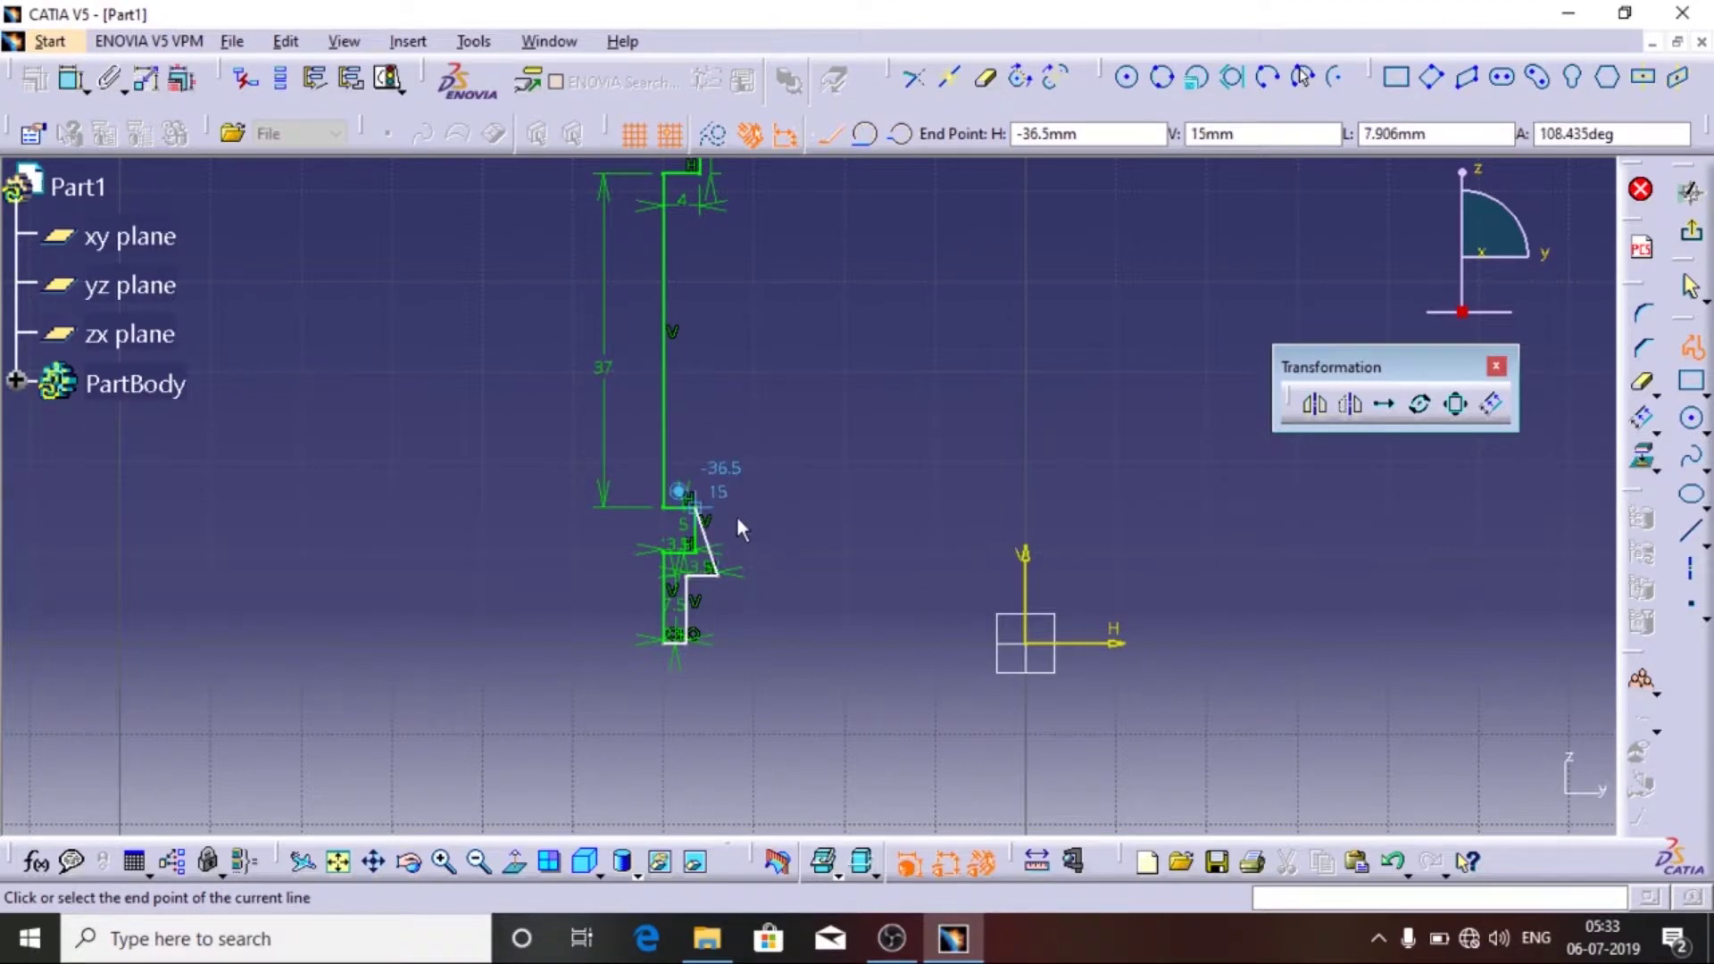
- Continue the inner profile with a 10 mm vertical line upward at H -34 mm, alongside the notch
middle_drag(795, 564, 726, 405)
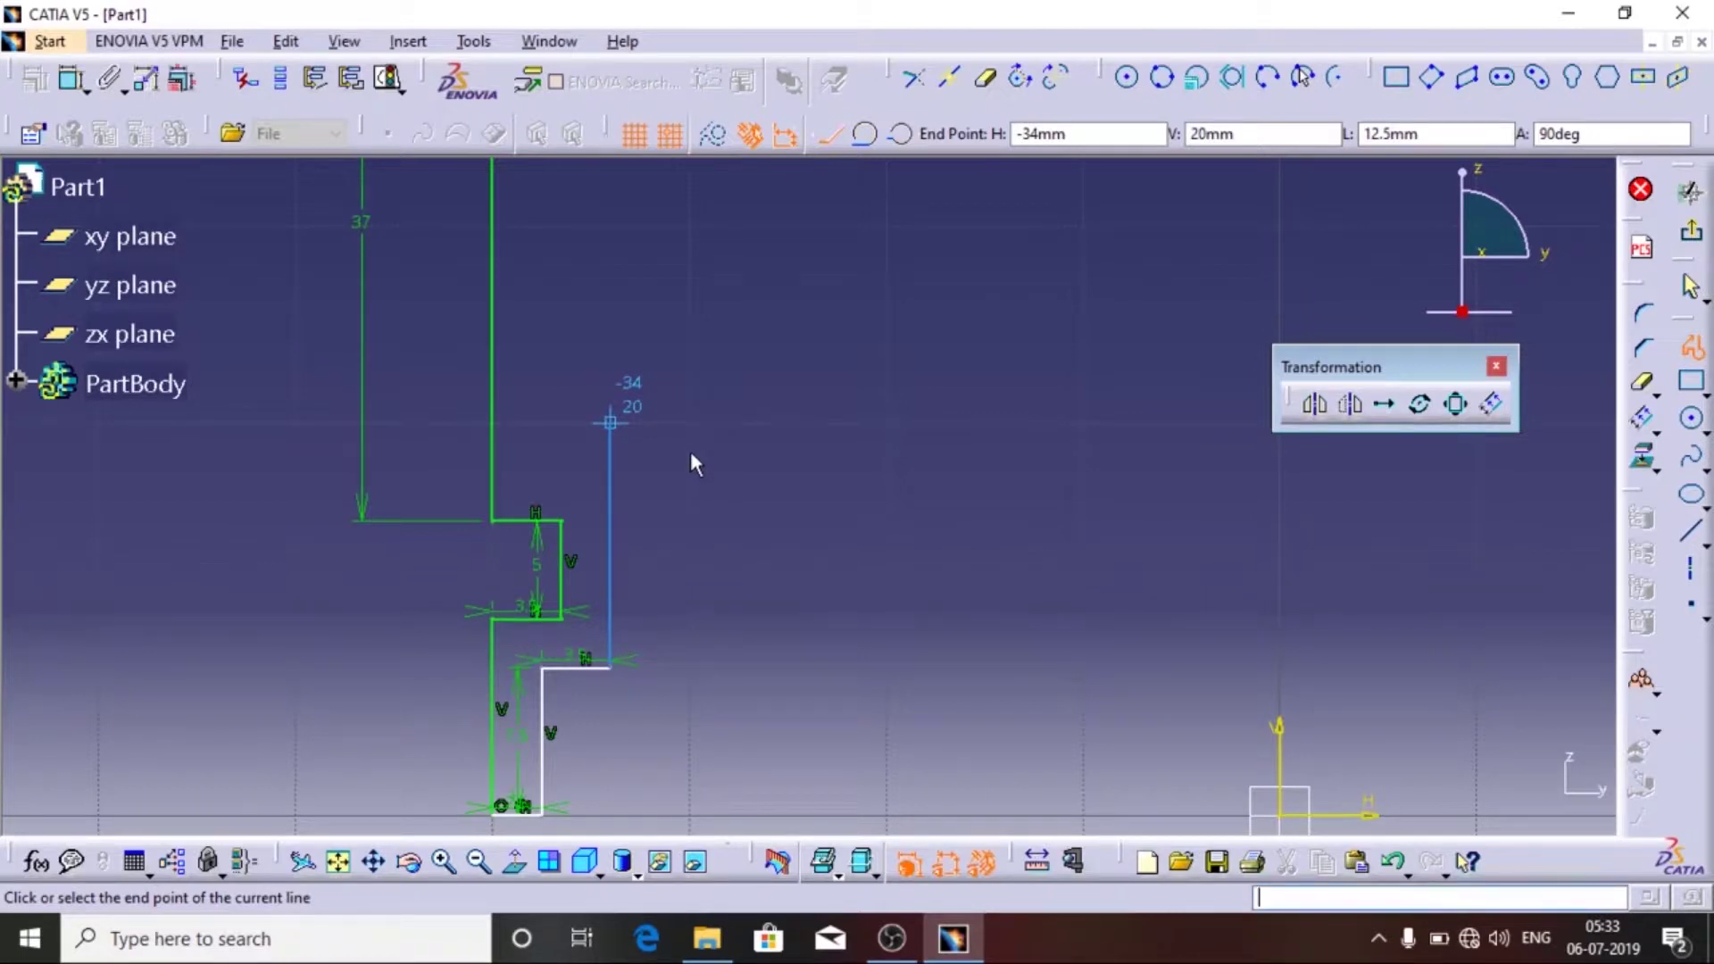
key(Tab)
key(Tab)
key(Tab)
text(10)
click(613, 400)
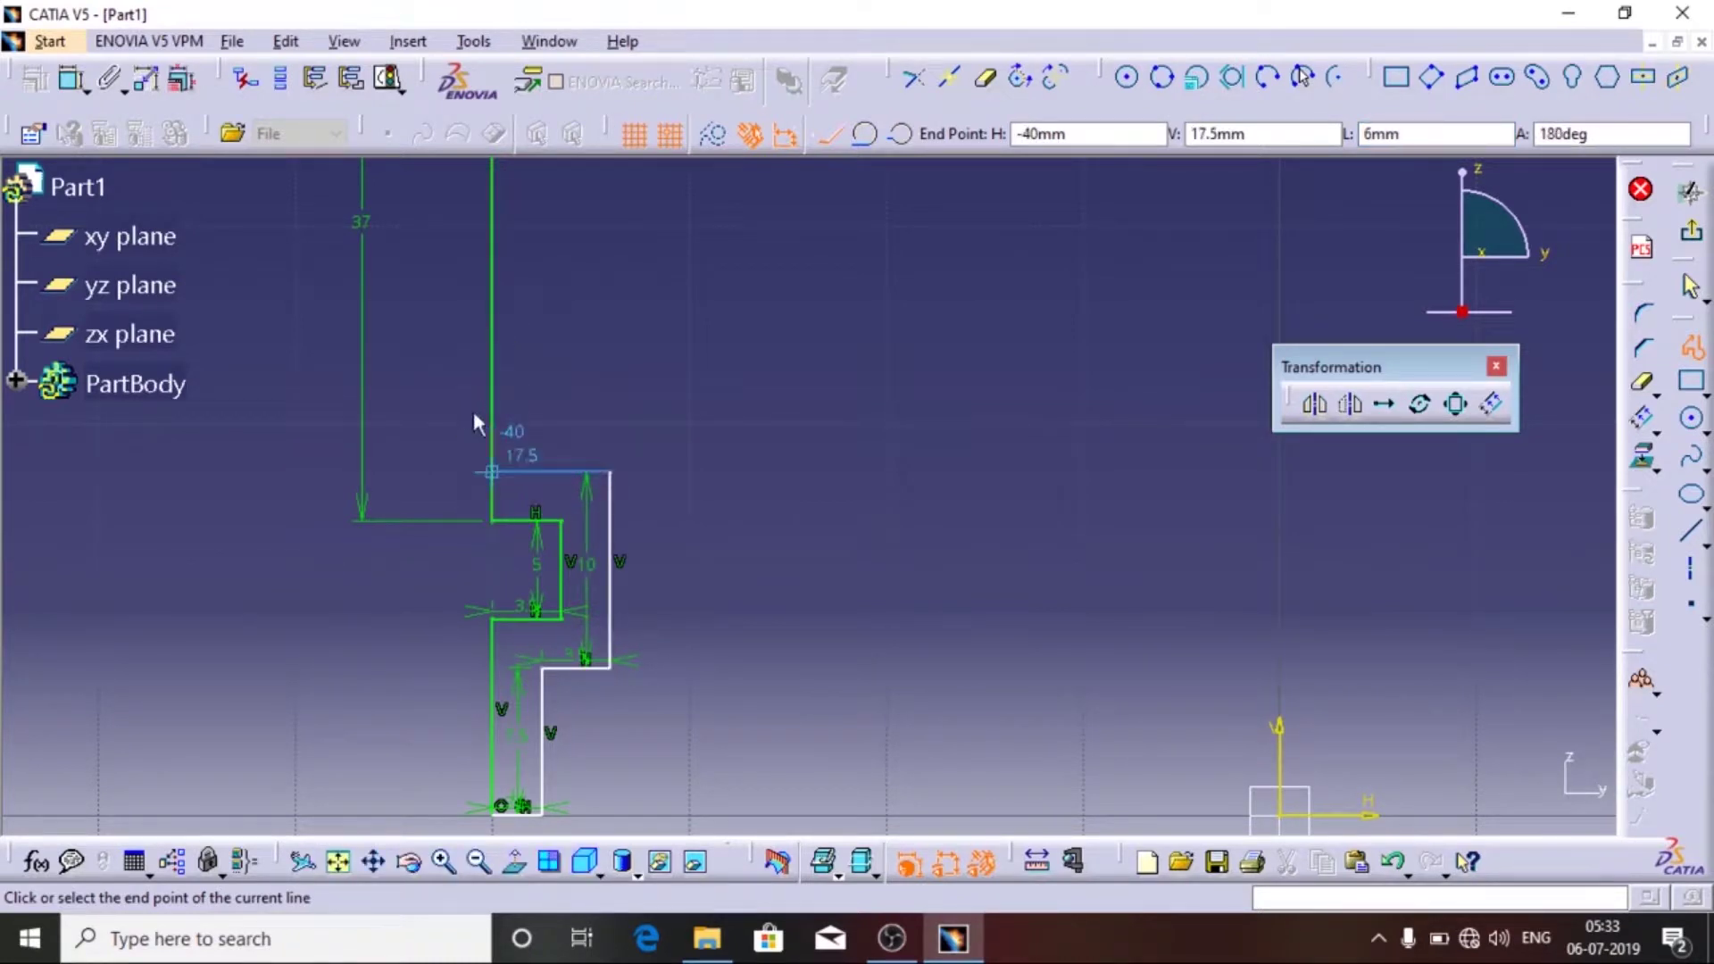
- Step the inner profile back toward the outer wall with a 3.5 mm horizontal line at V 17.5 mm
key(Tab)
key(Tab)
key(Tab)
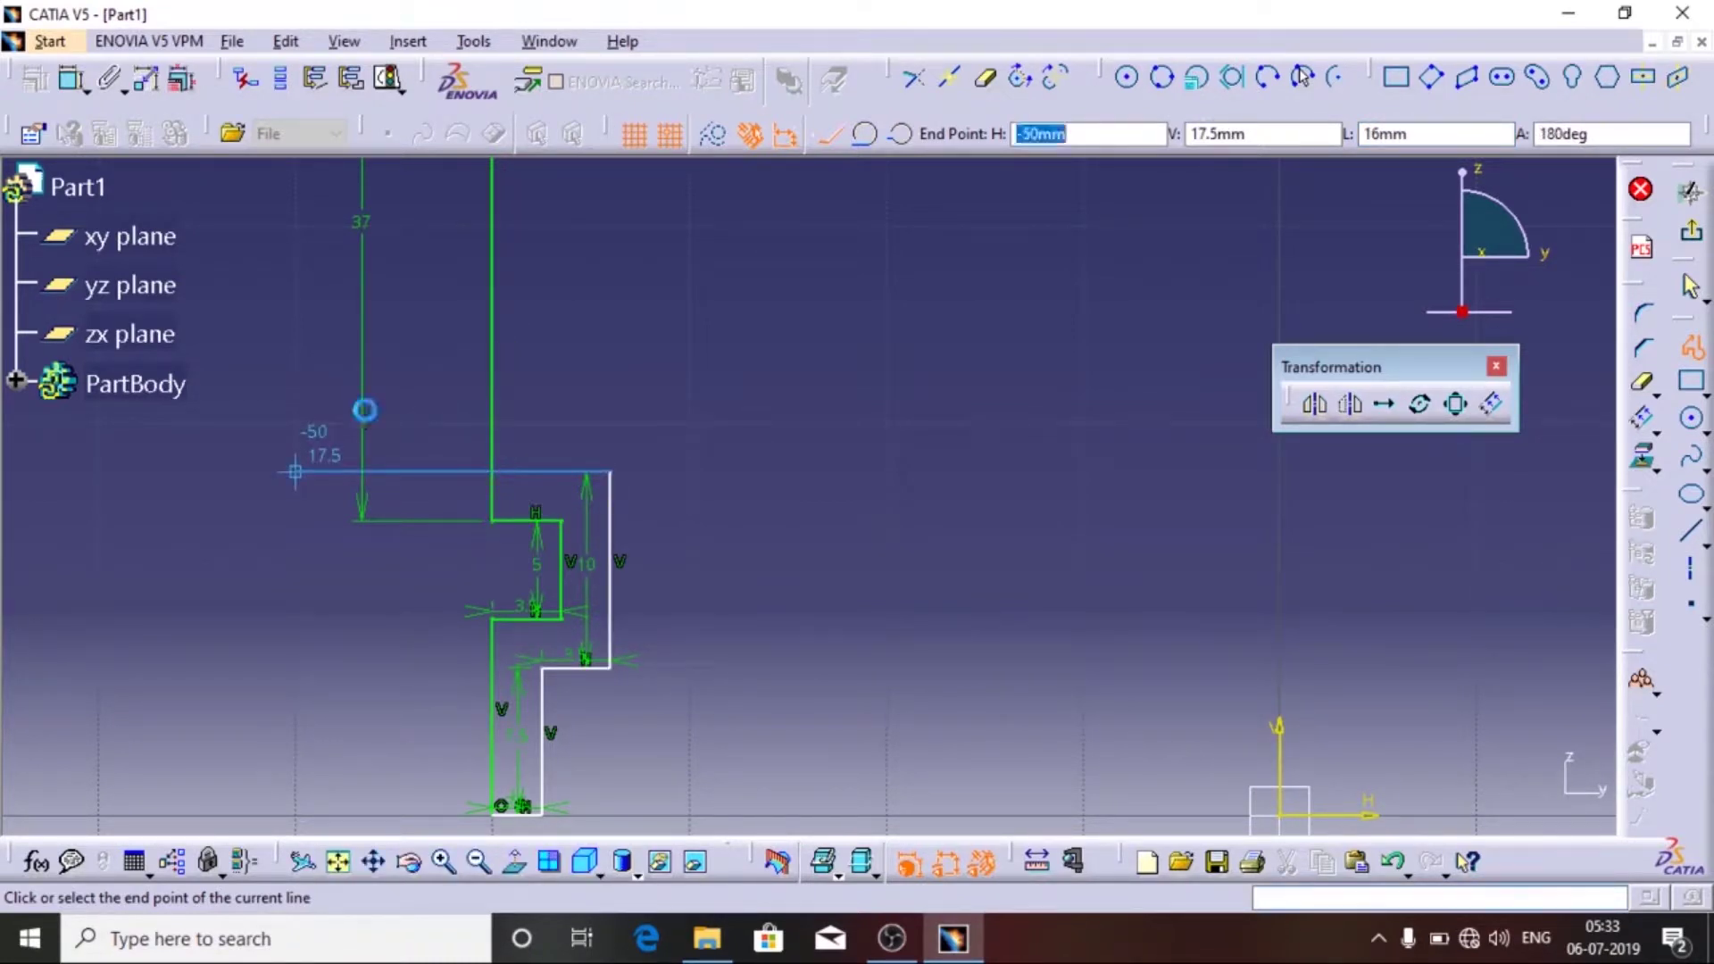
text(3.5)
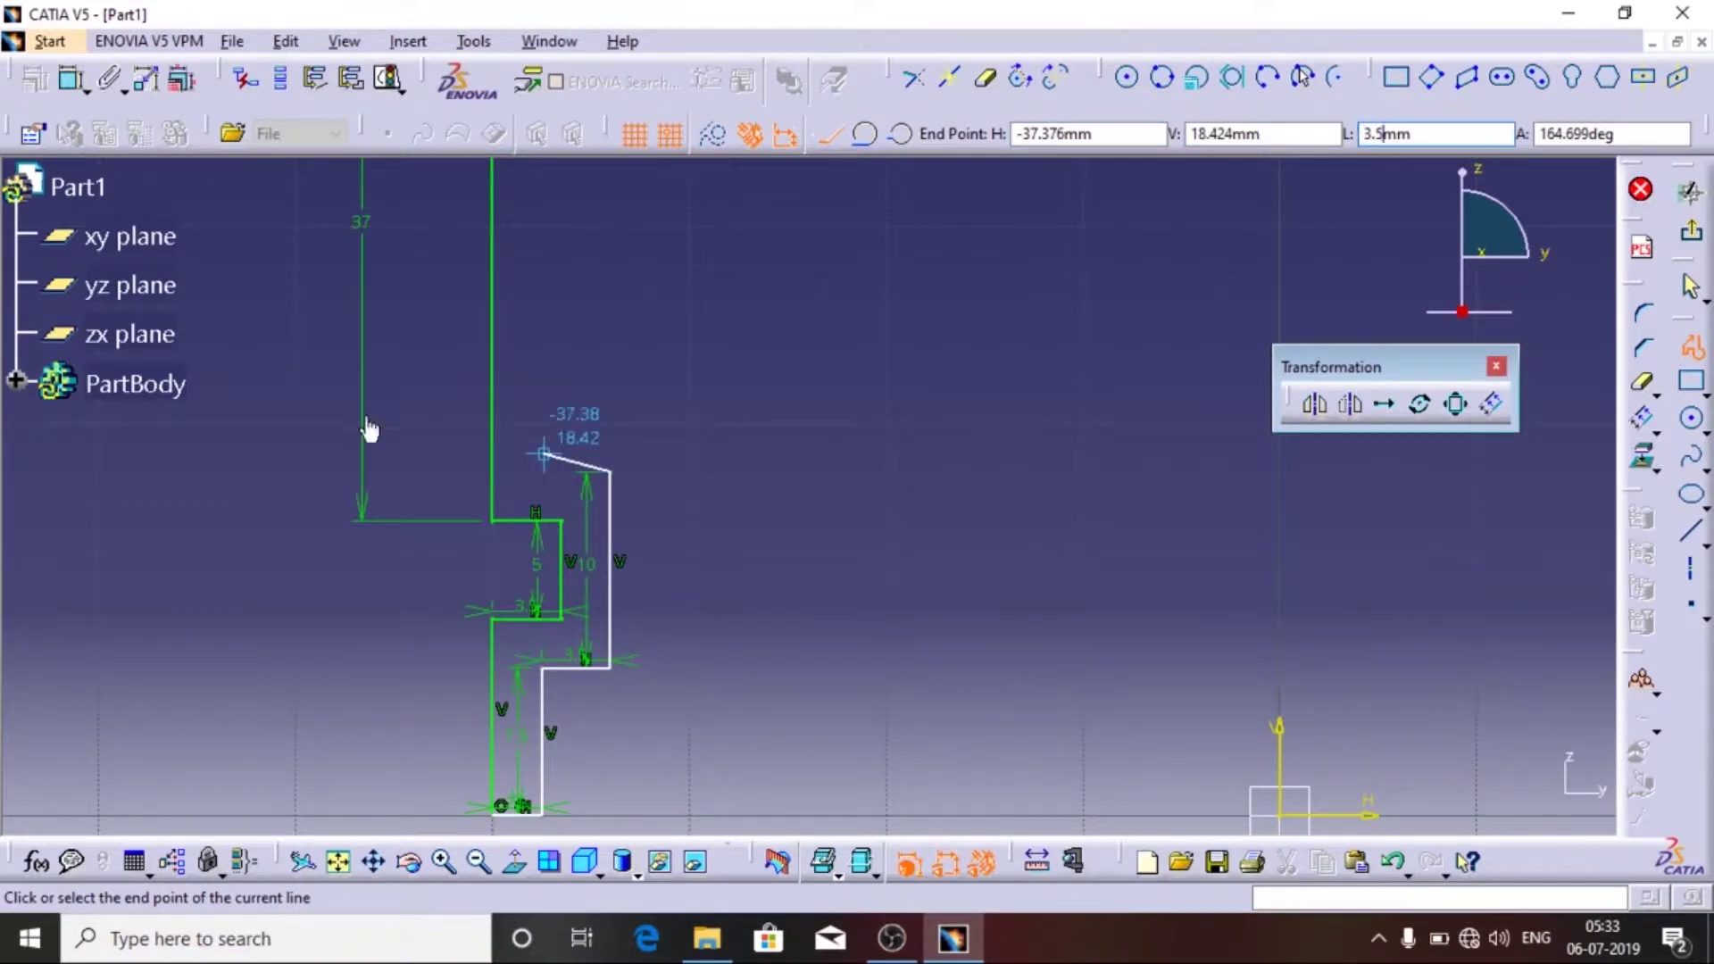
click(370, 458)
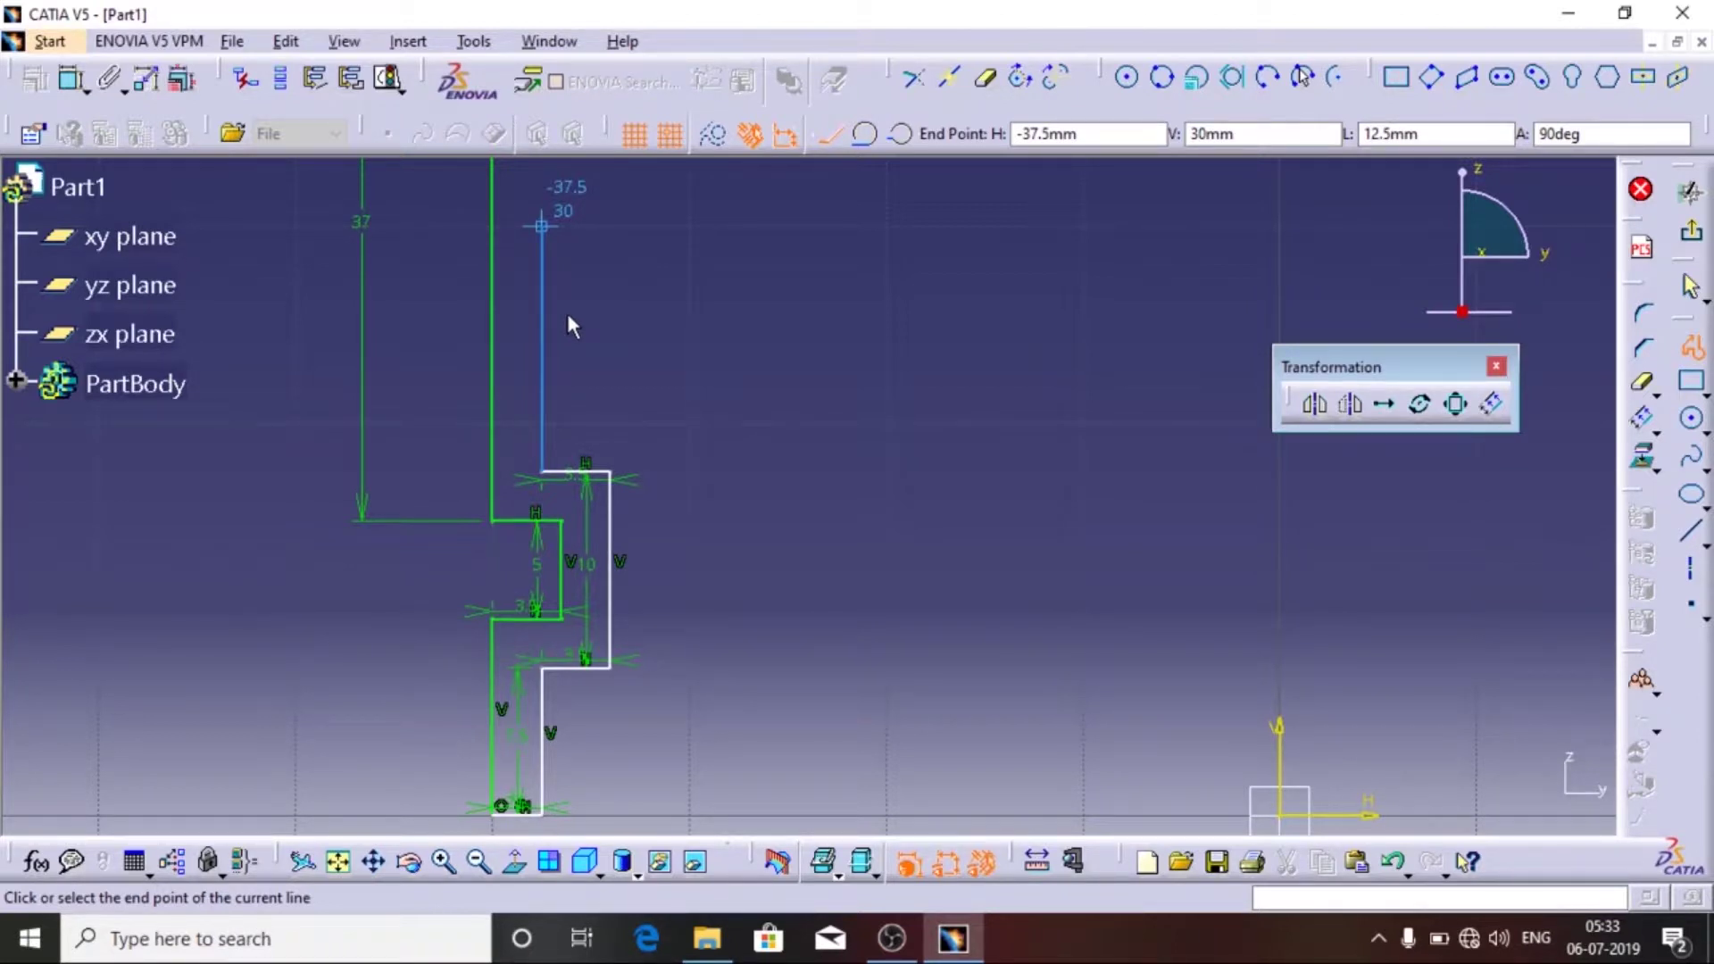
- Extend the inner profile with a 10 mm vertical line upward at H -37.5 mm above the notch
key(Tab)
key(Tab)
key(Tab)
text(10)
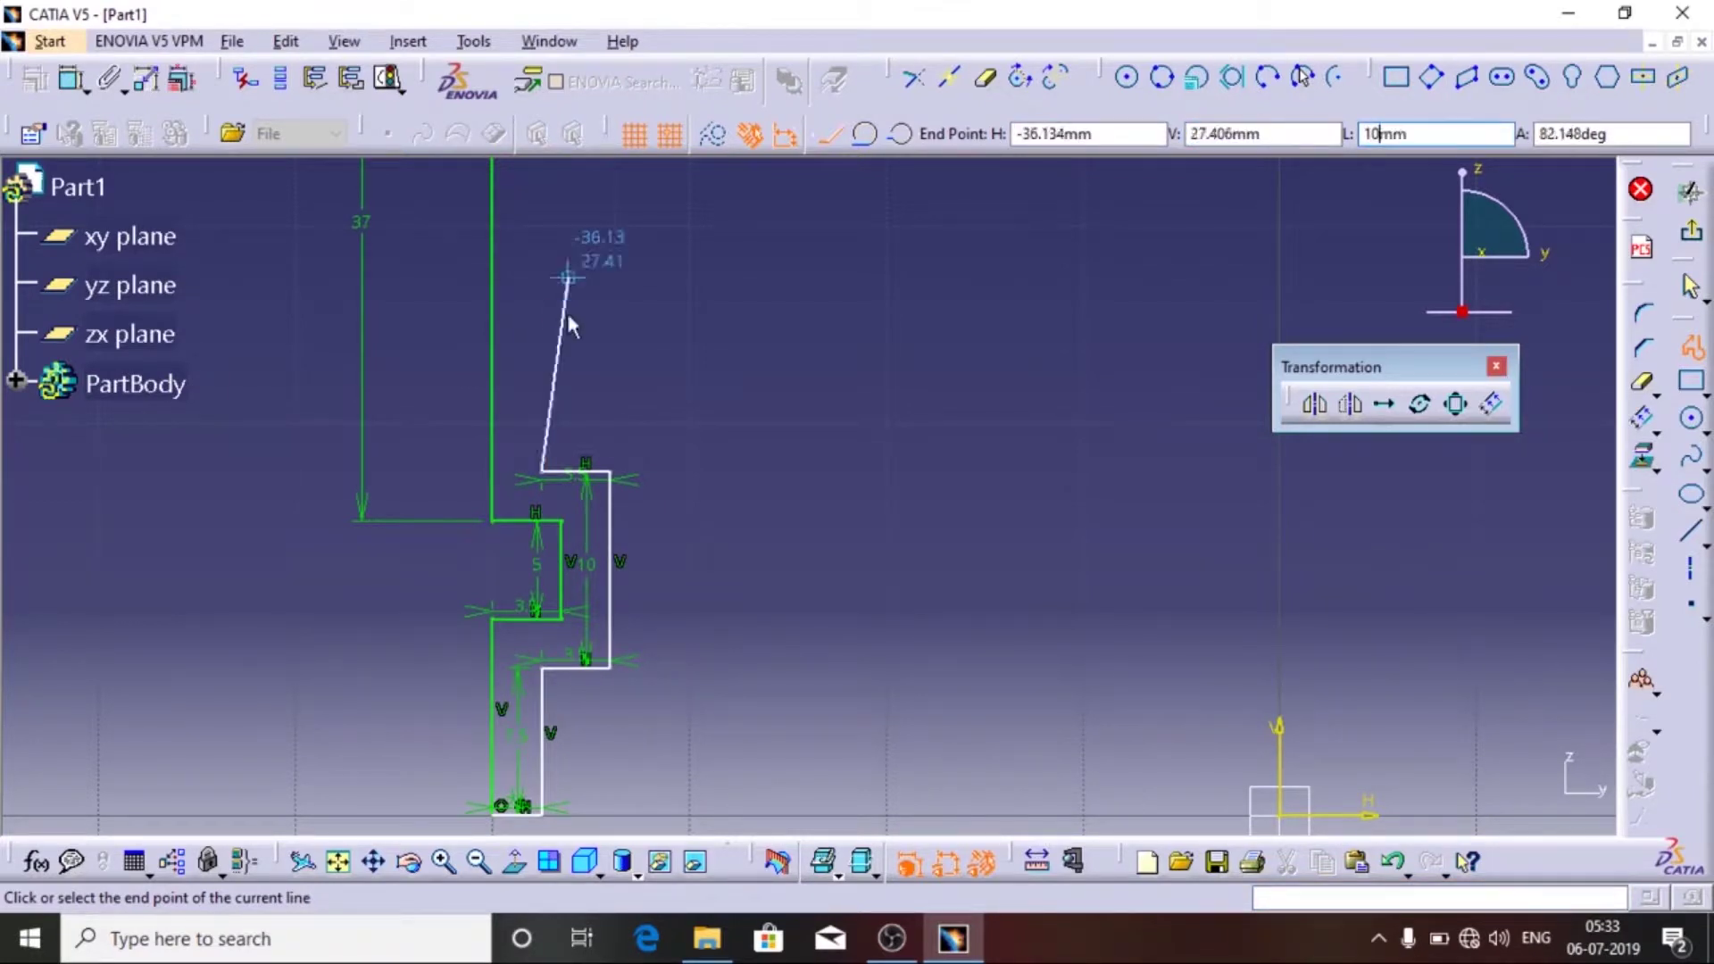
click(545, 298)
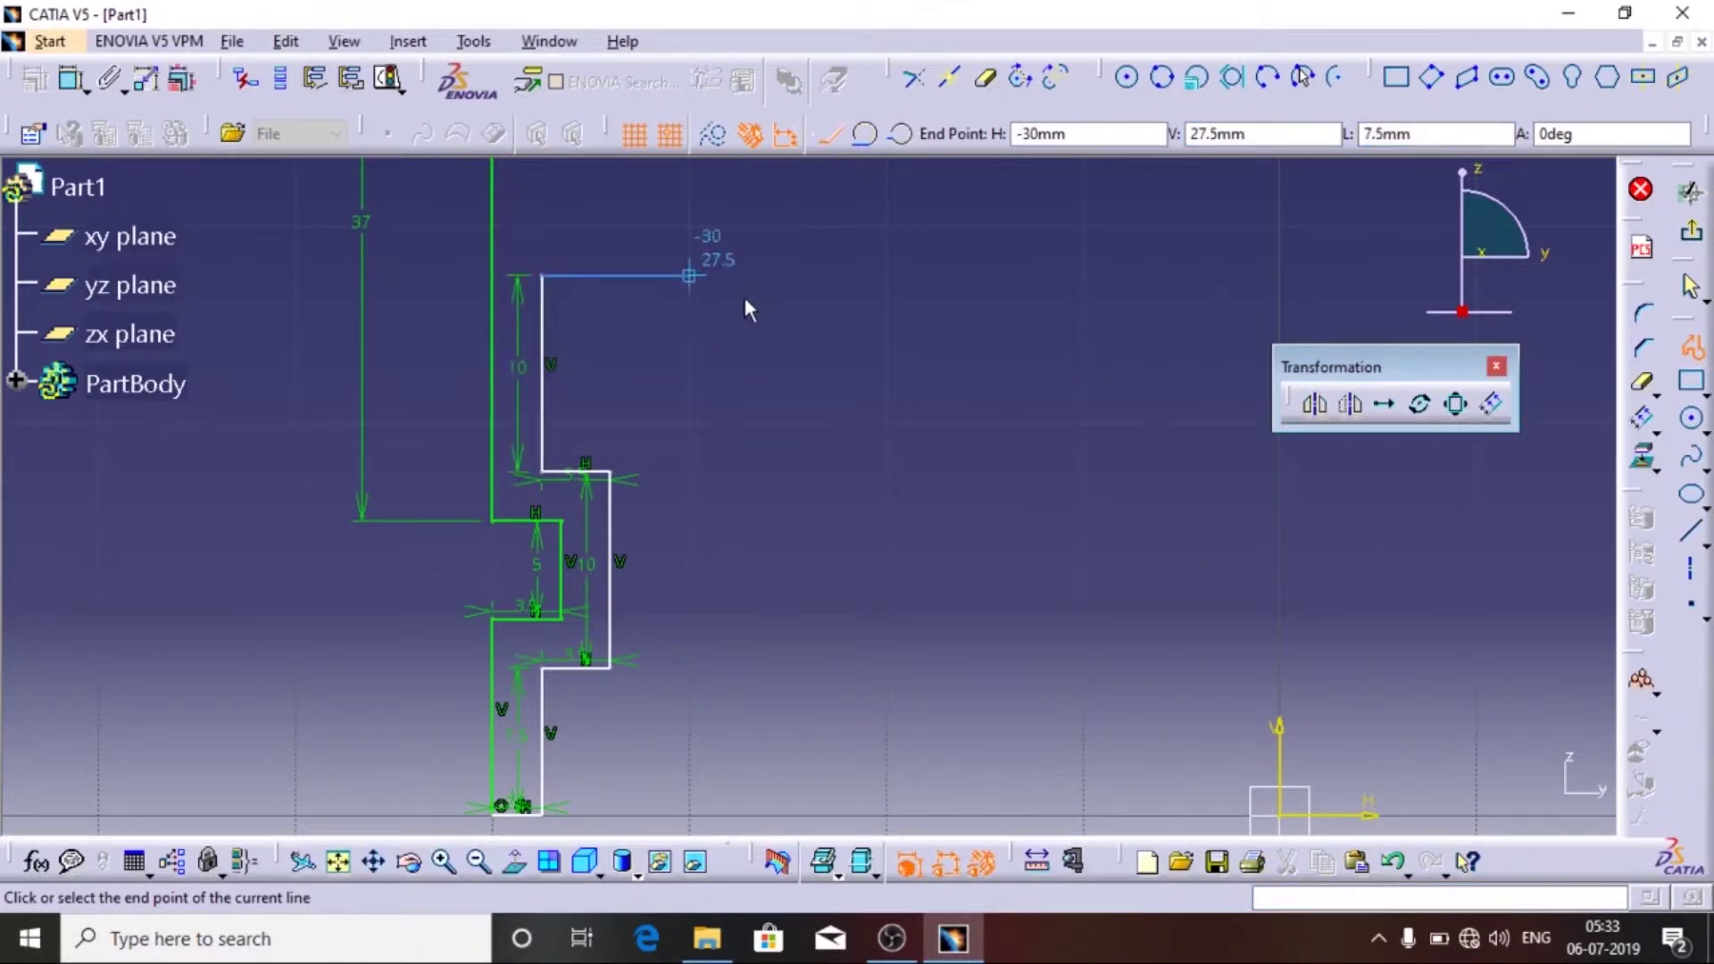
- Draw a horizontal line at V 27.5 mm to H -20 mm, about 17.5 mm long, and end the inner profile
click(826, 286)
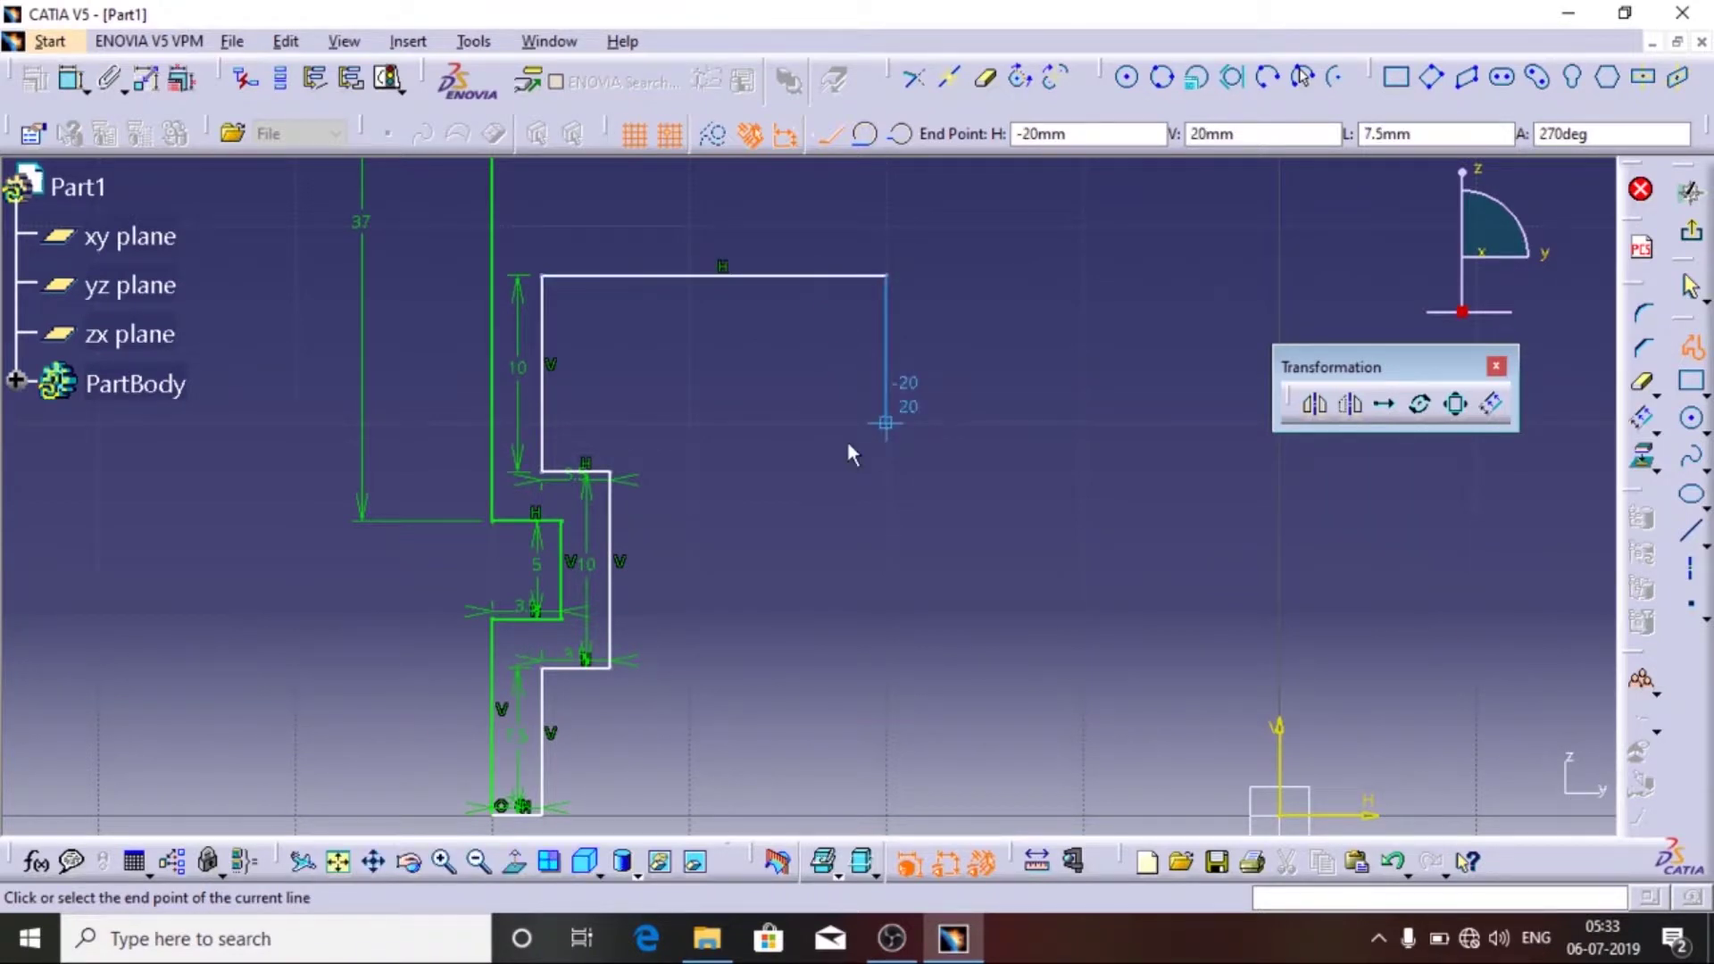
key(Escape)
key(Escape)
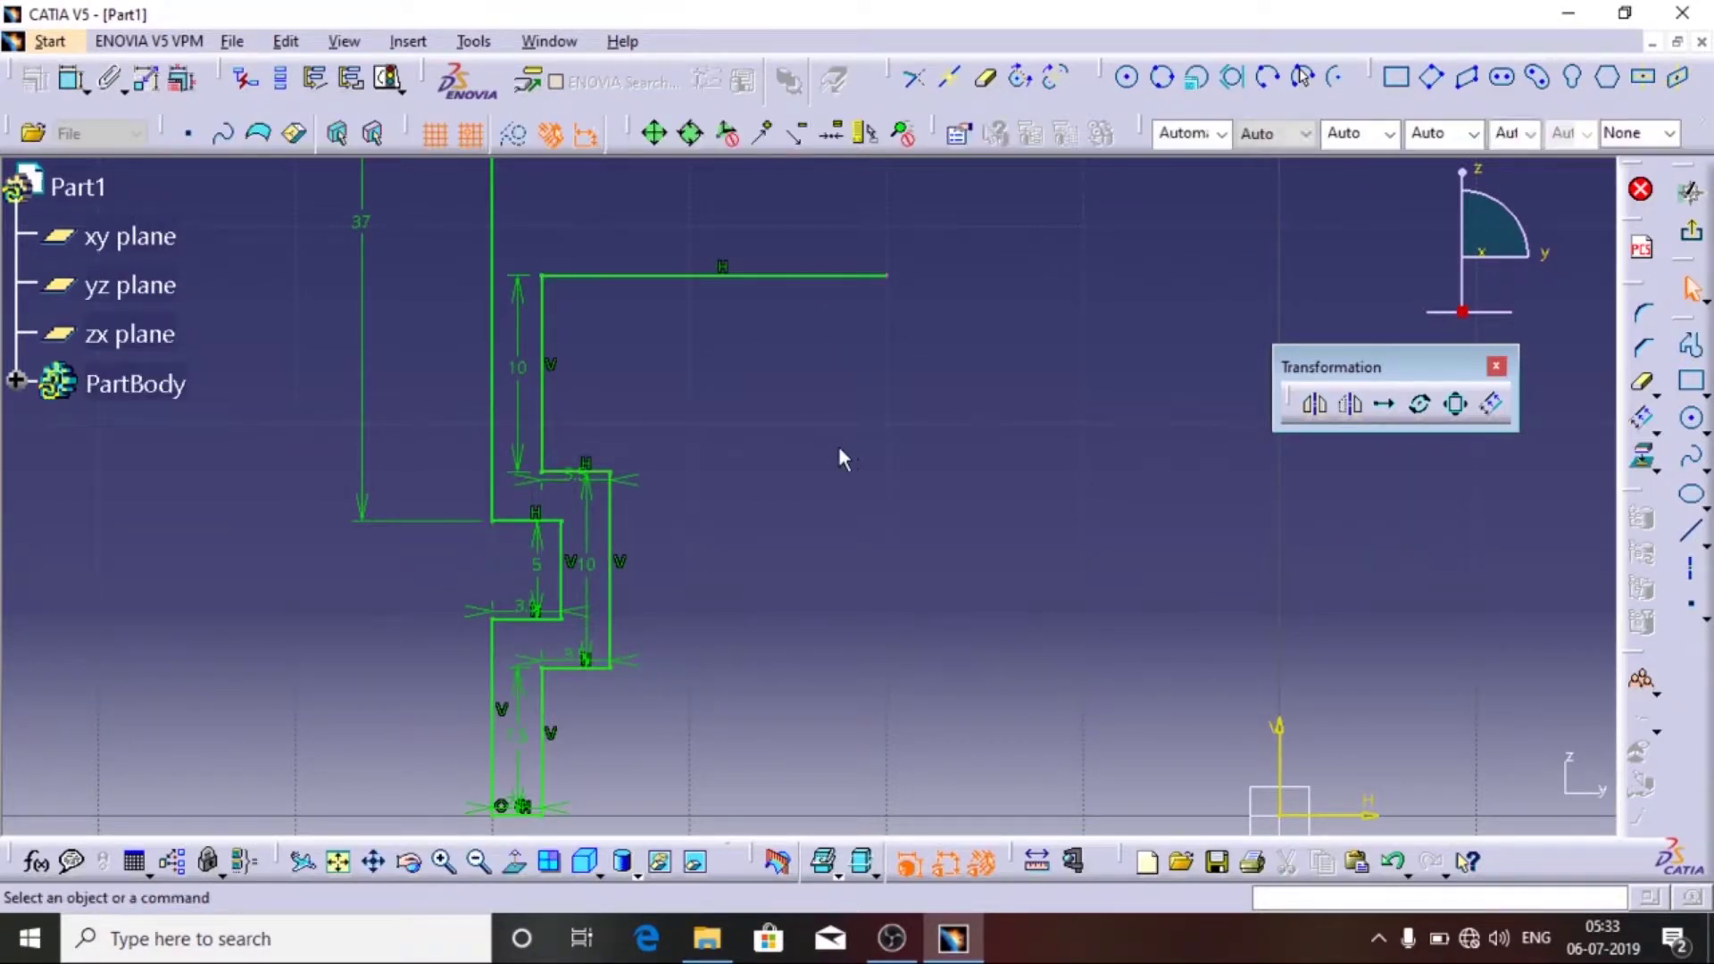
ctrl+middle_drag(766, 428, 770, 478)
ctrl+middle_drag(861, 357, 868, 380)
middle_drag(881, 312, 689, 512)
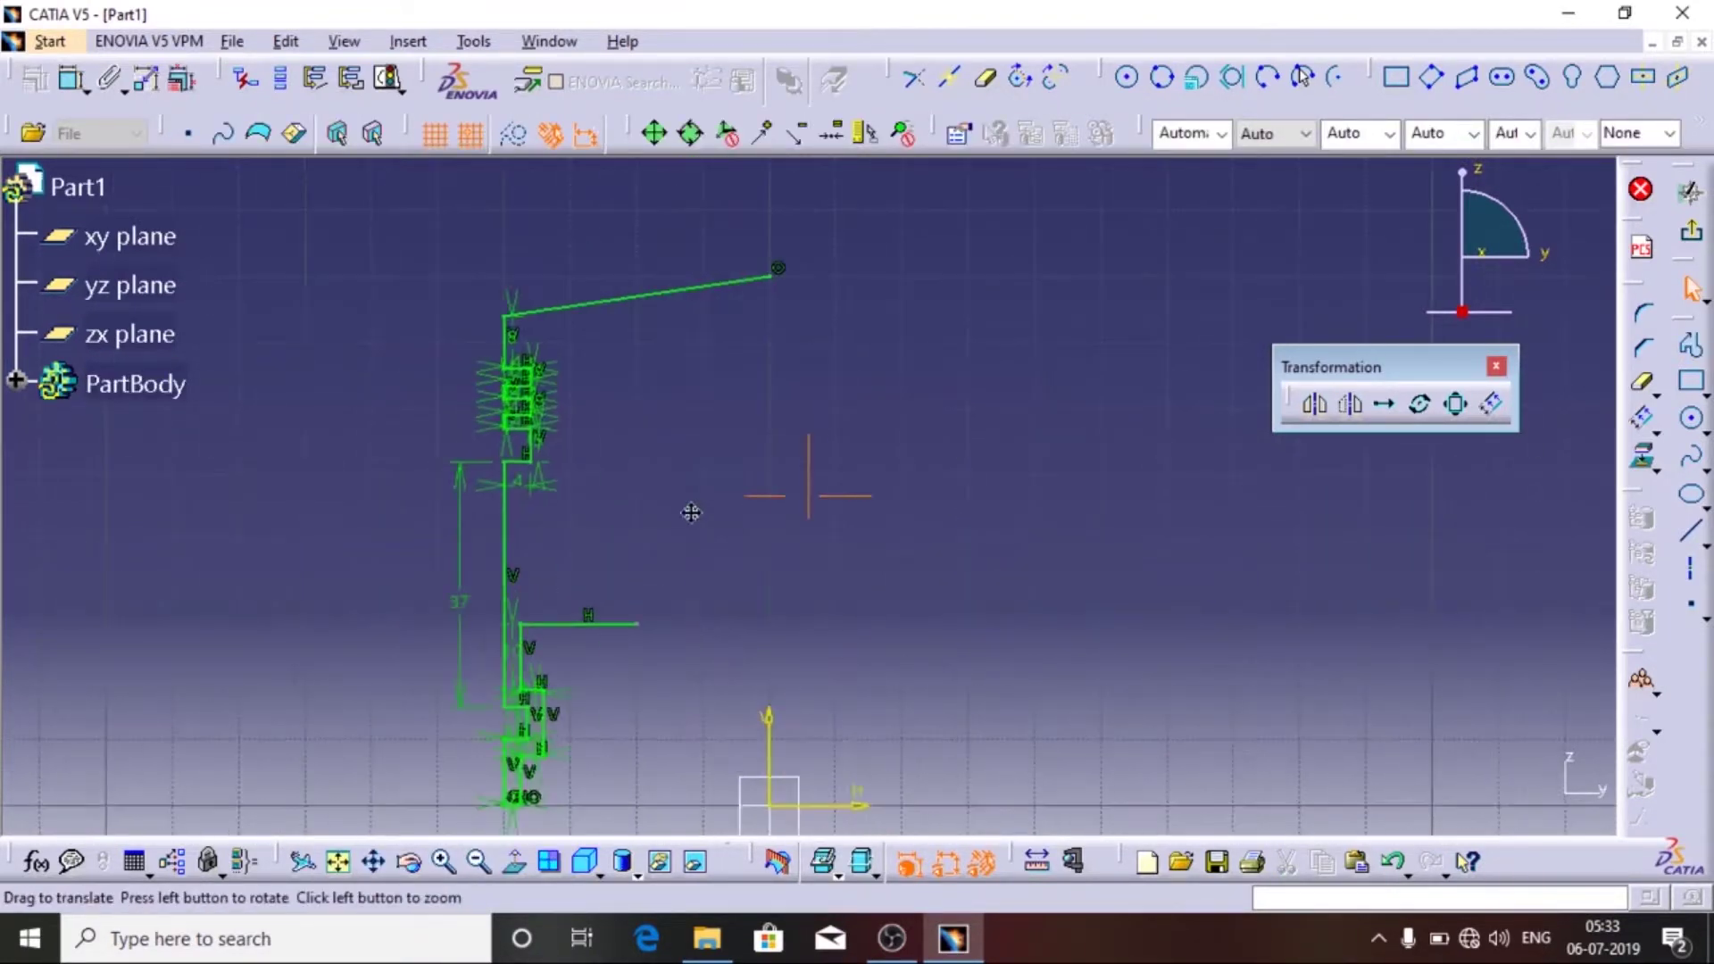
middle_drag(705, 402, 705, 438)
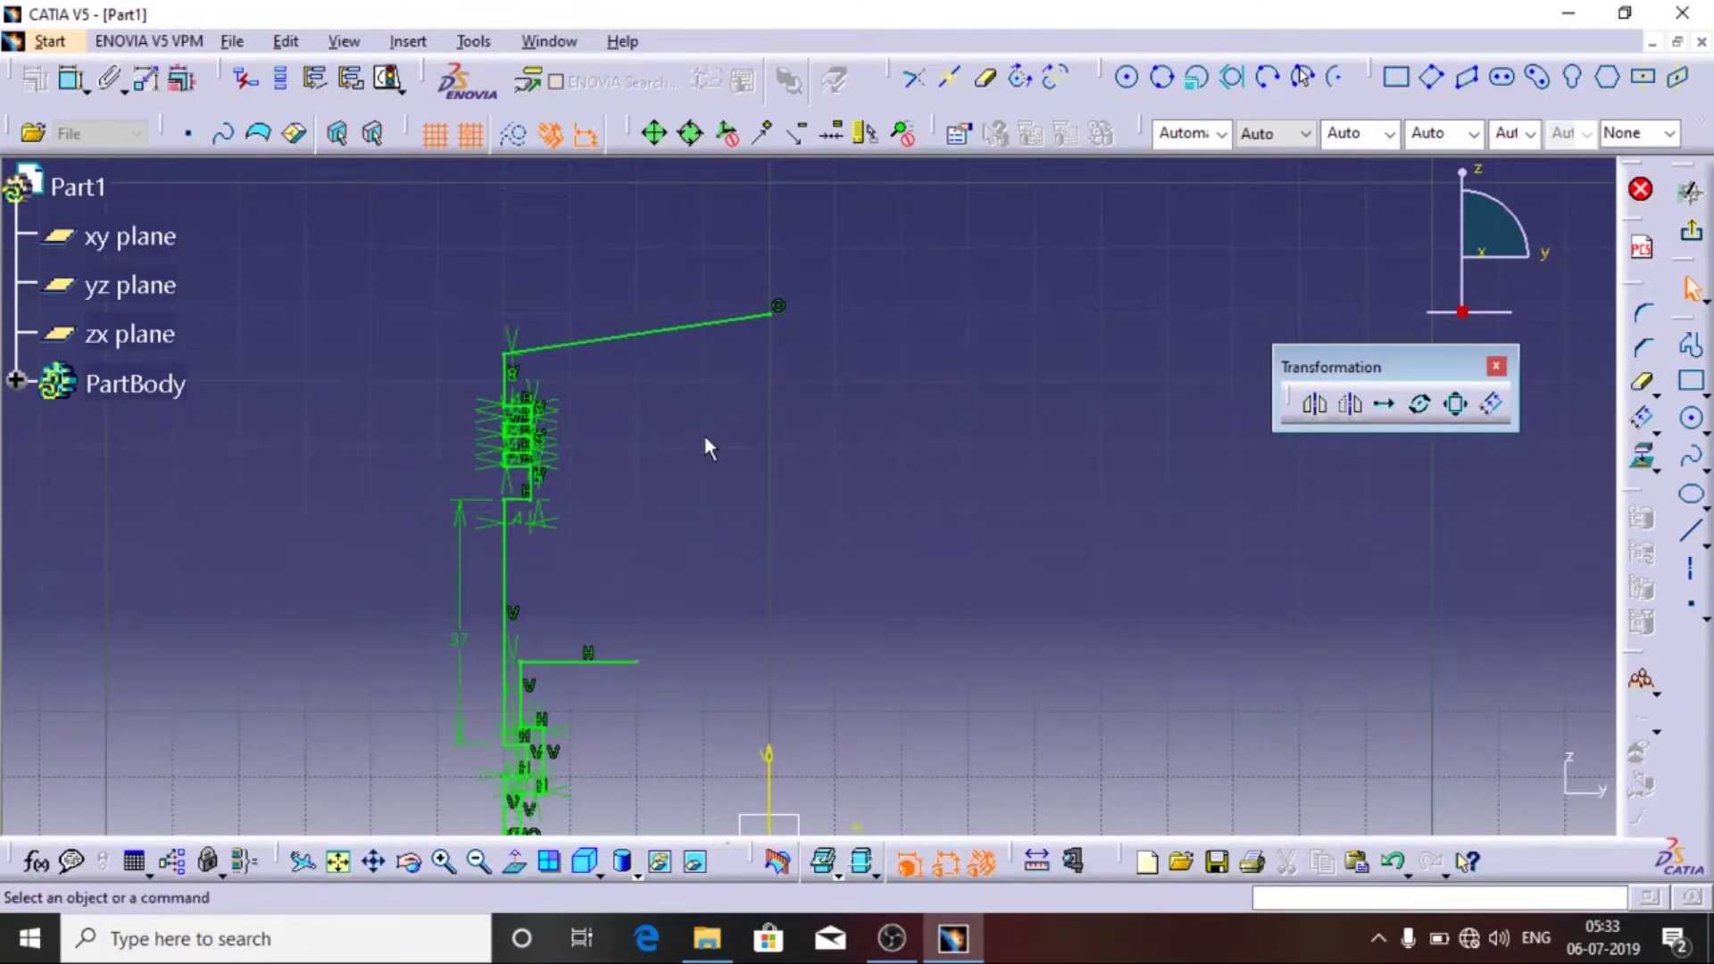
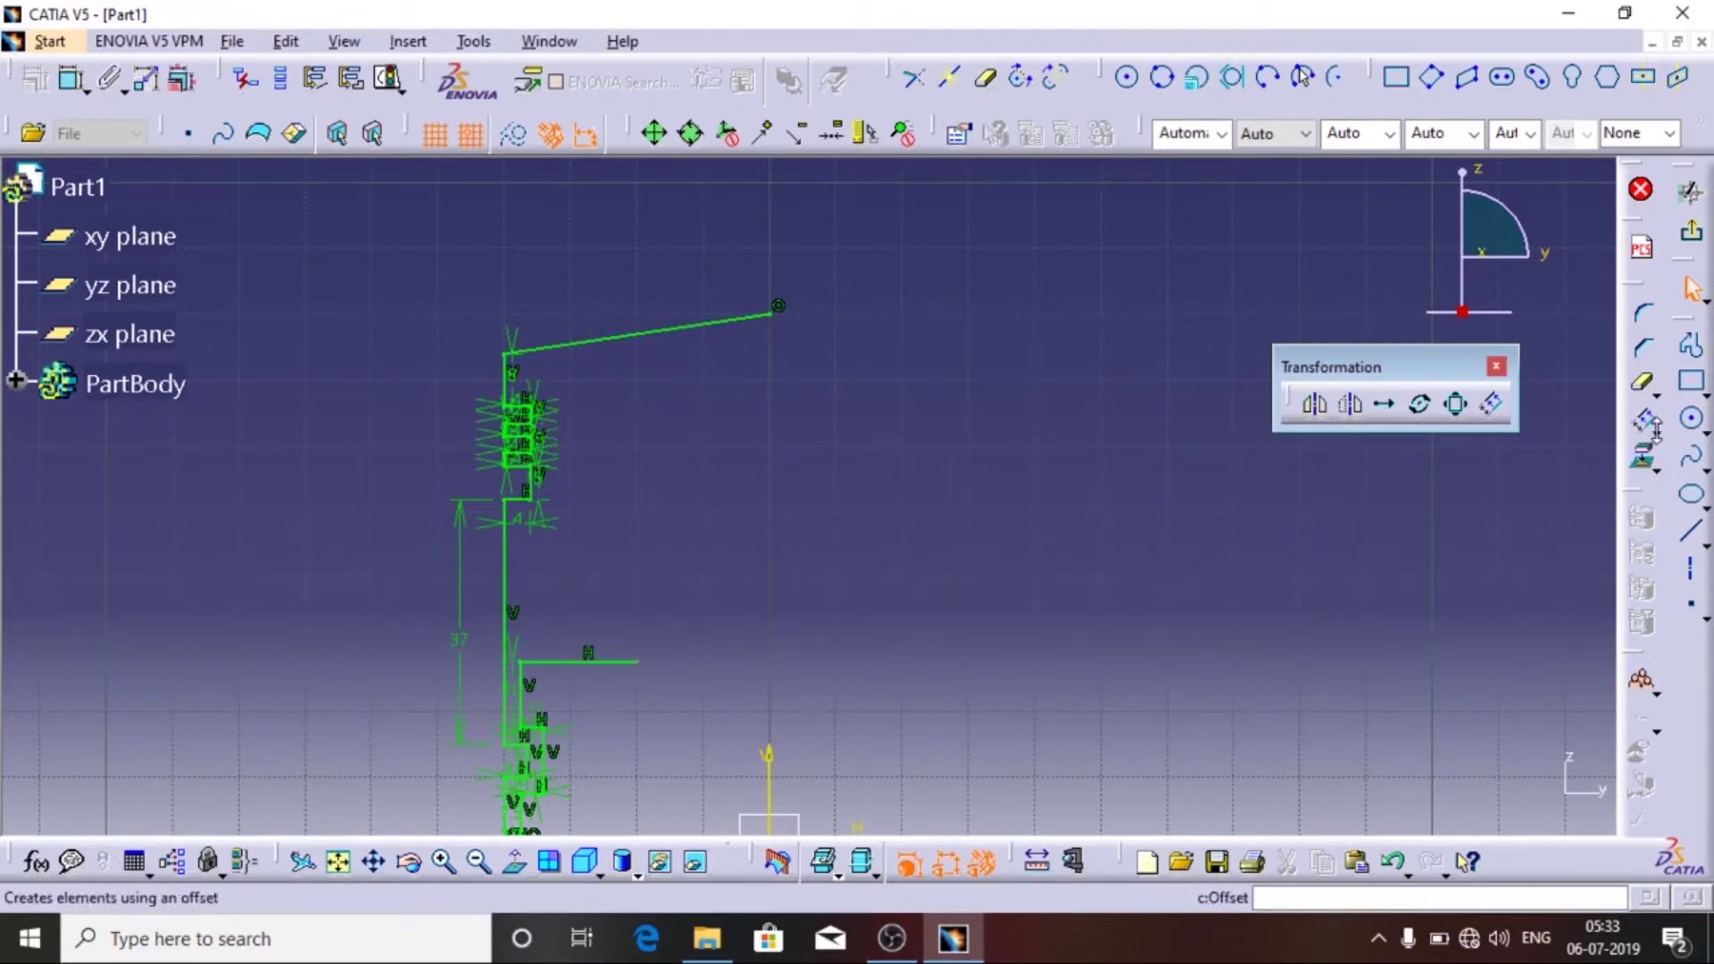
- Offset the sloped top line 5 mm inward, below the original
drag(1339, 367, 1662, 442)
drag(1500, 446, 1240, 384)
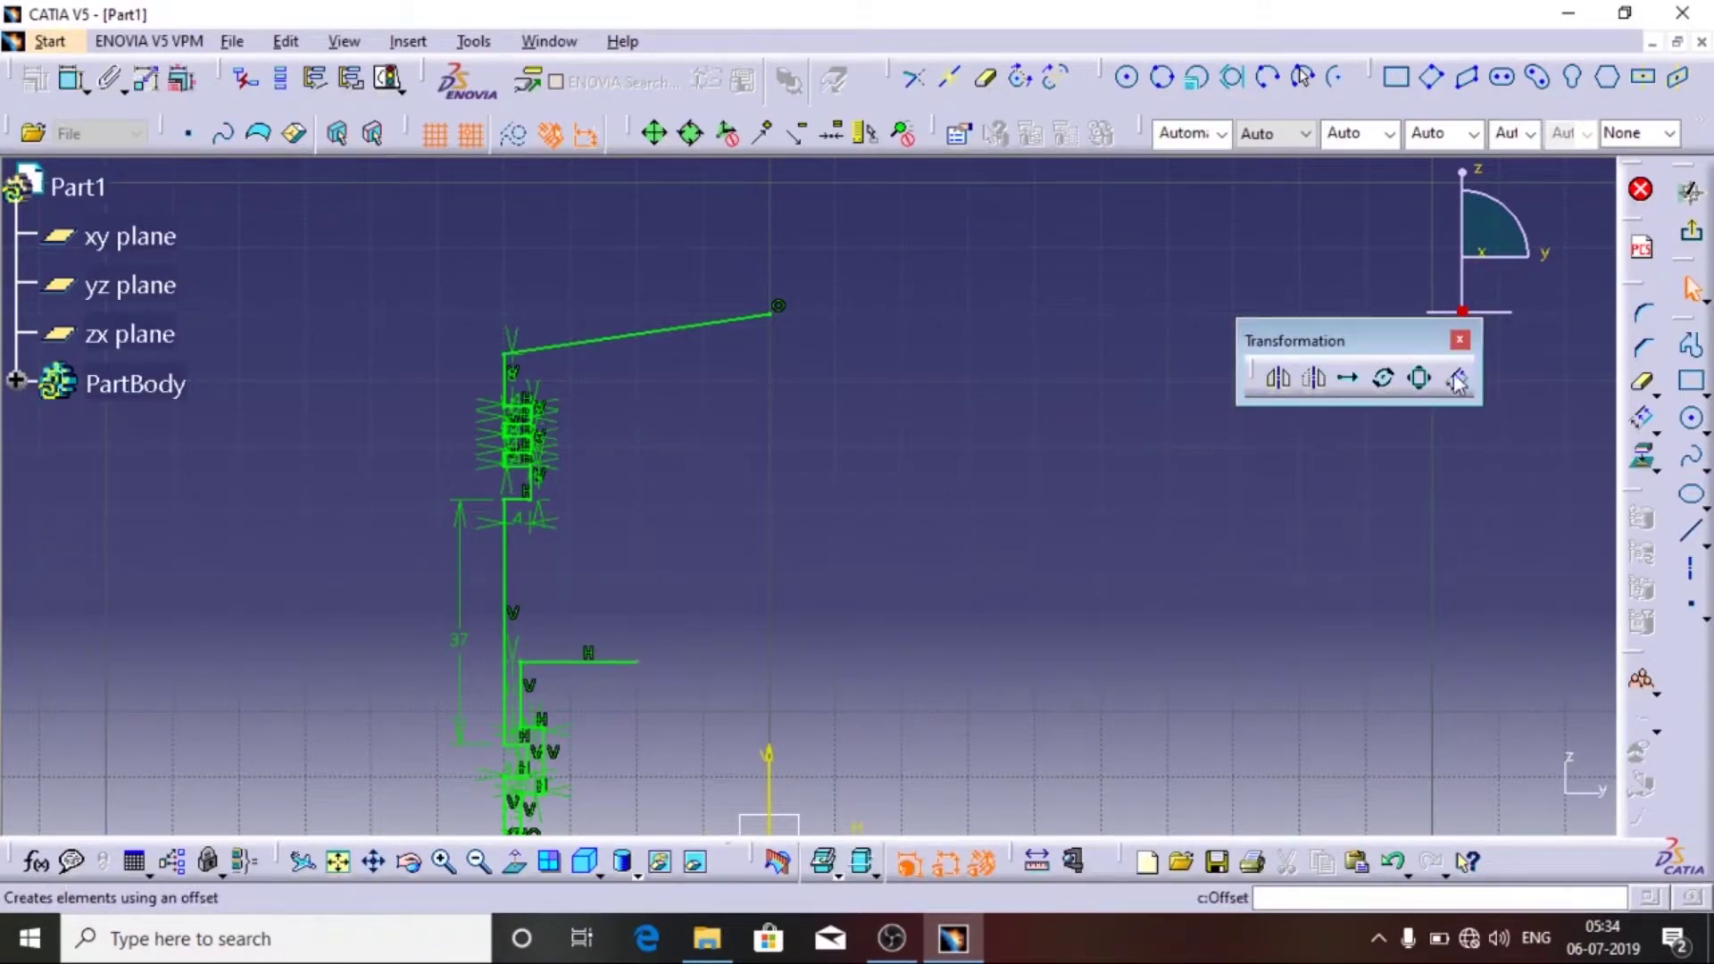
click(700, 321)
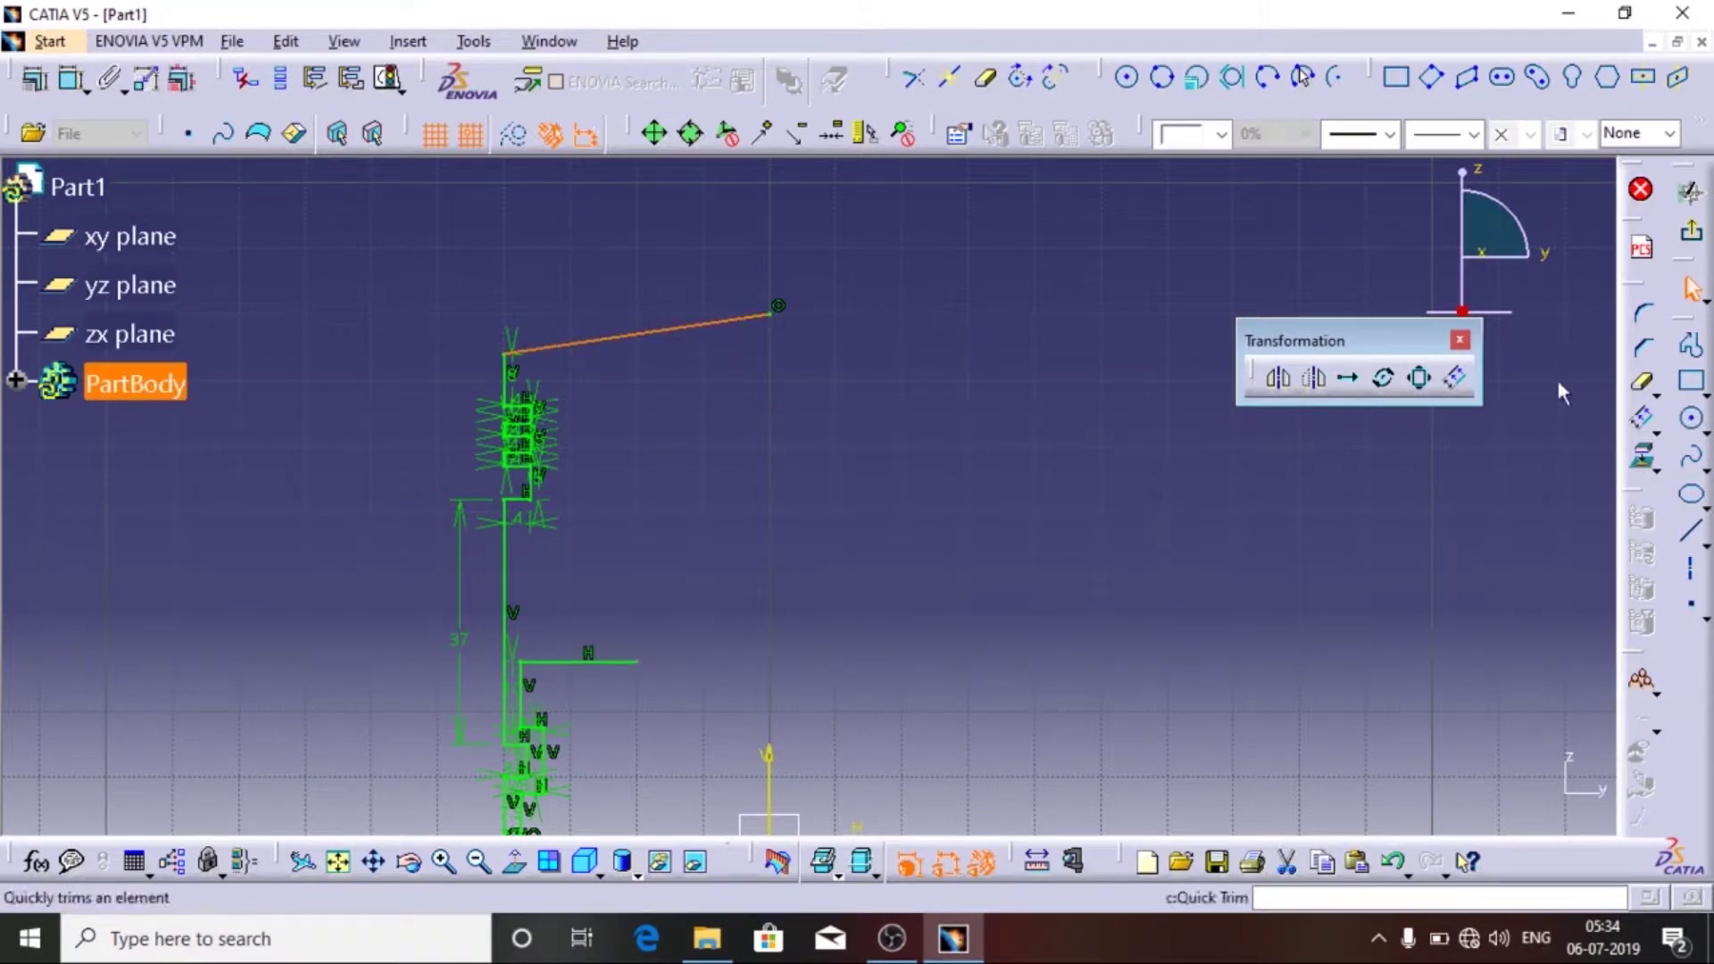
click(1455, 377)
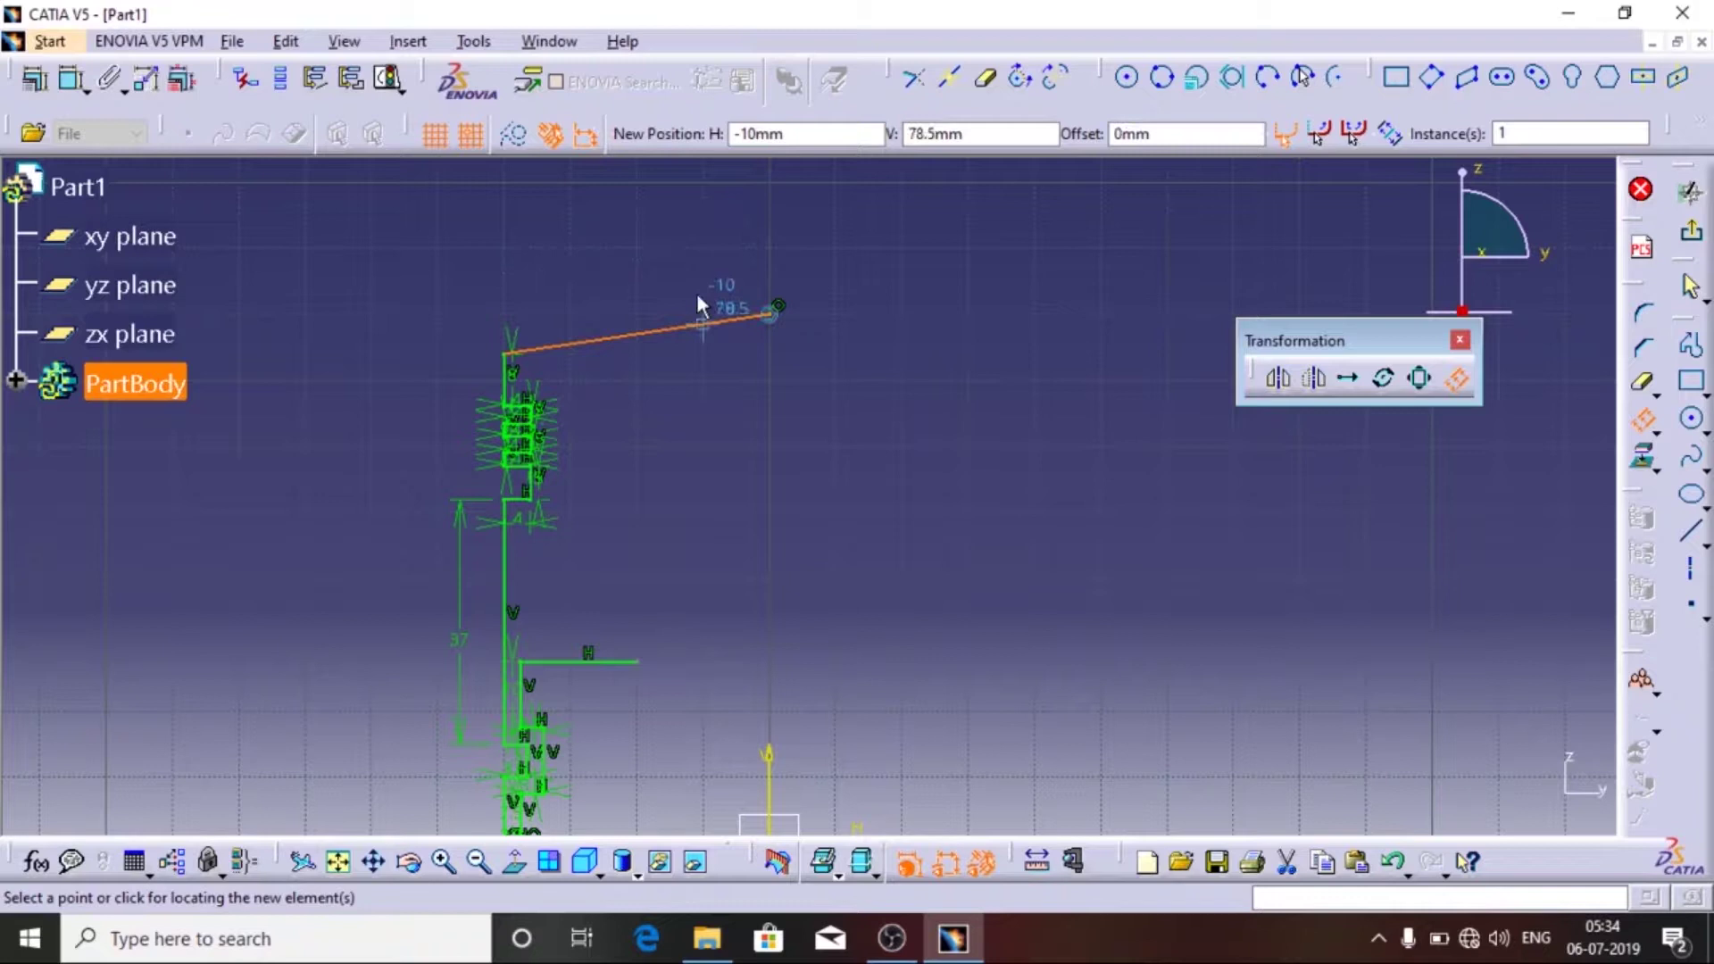
key(Tab)
key(Tab)
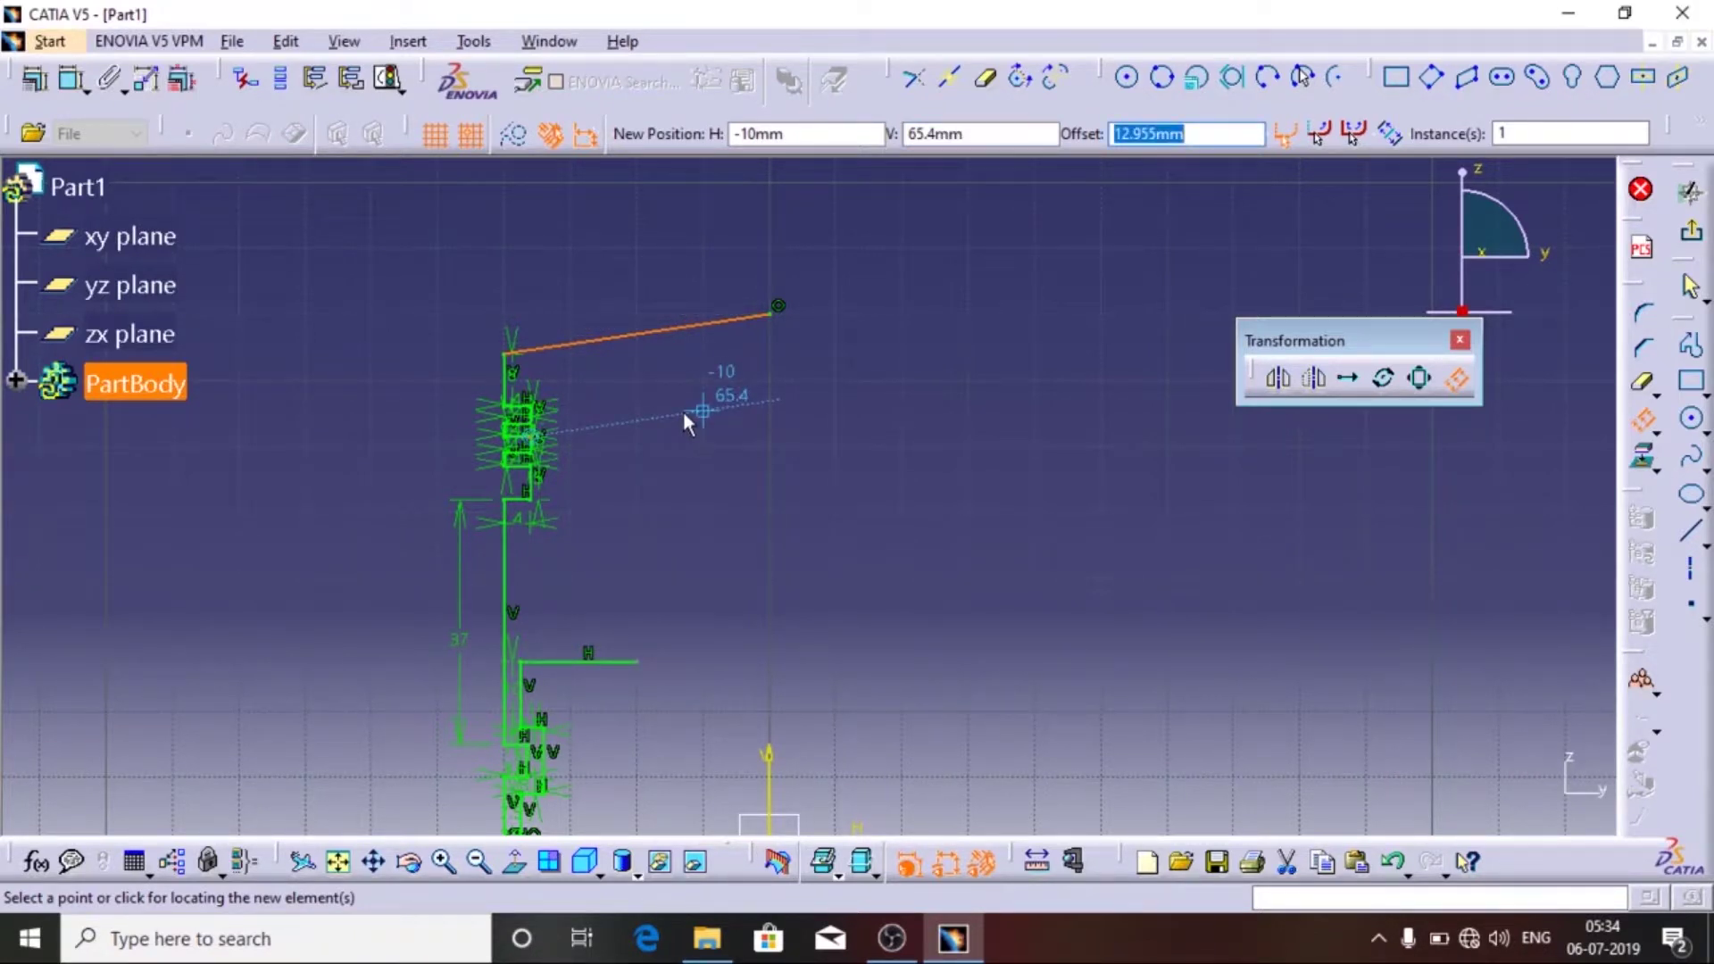
text(5)
key(Return)
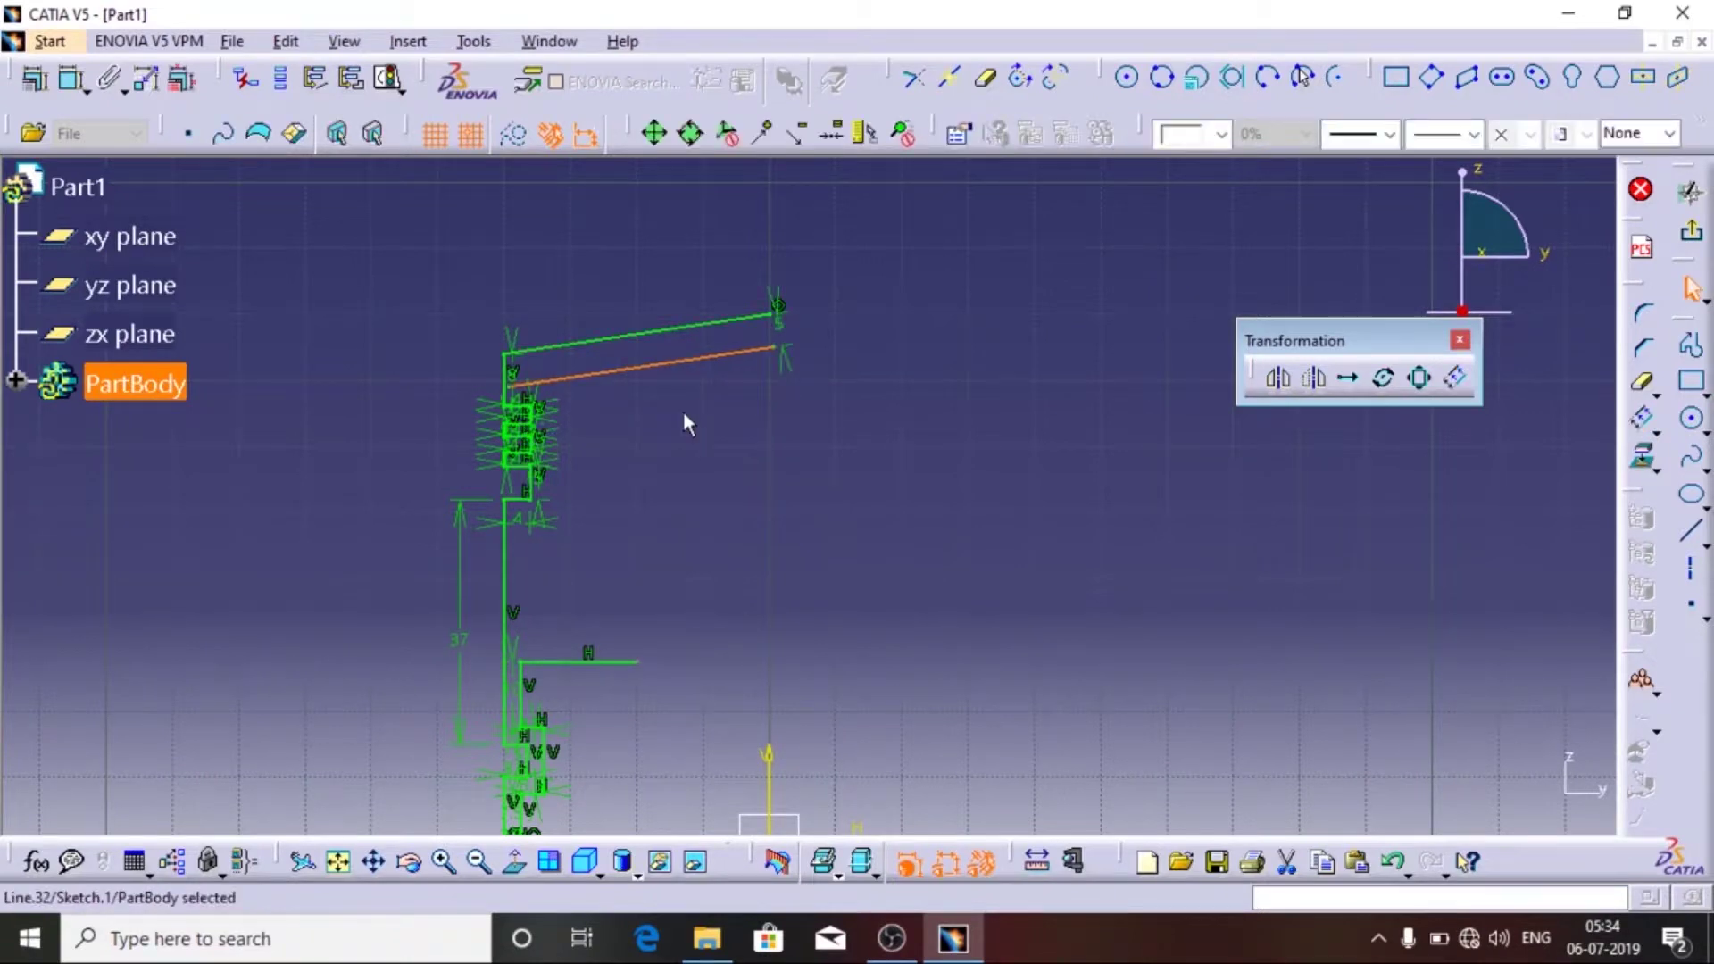
click(852, 438)
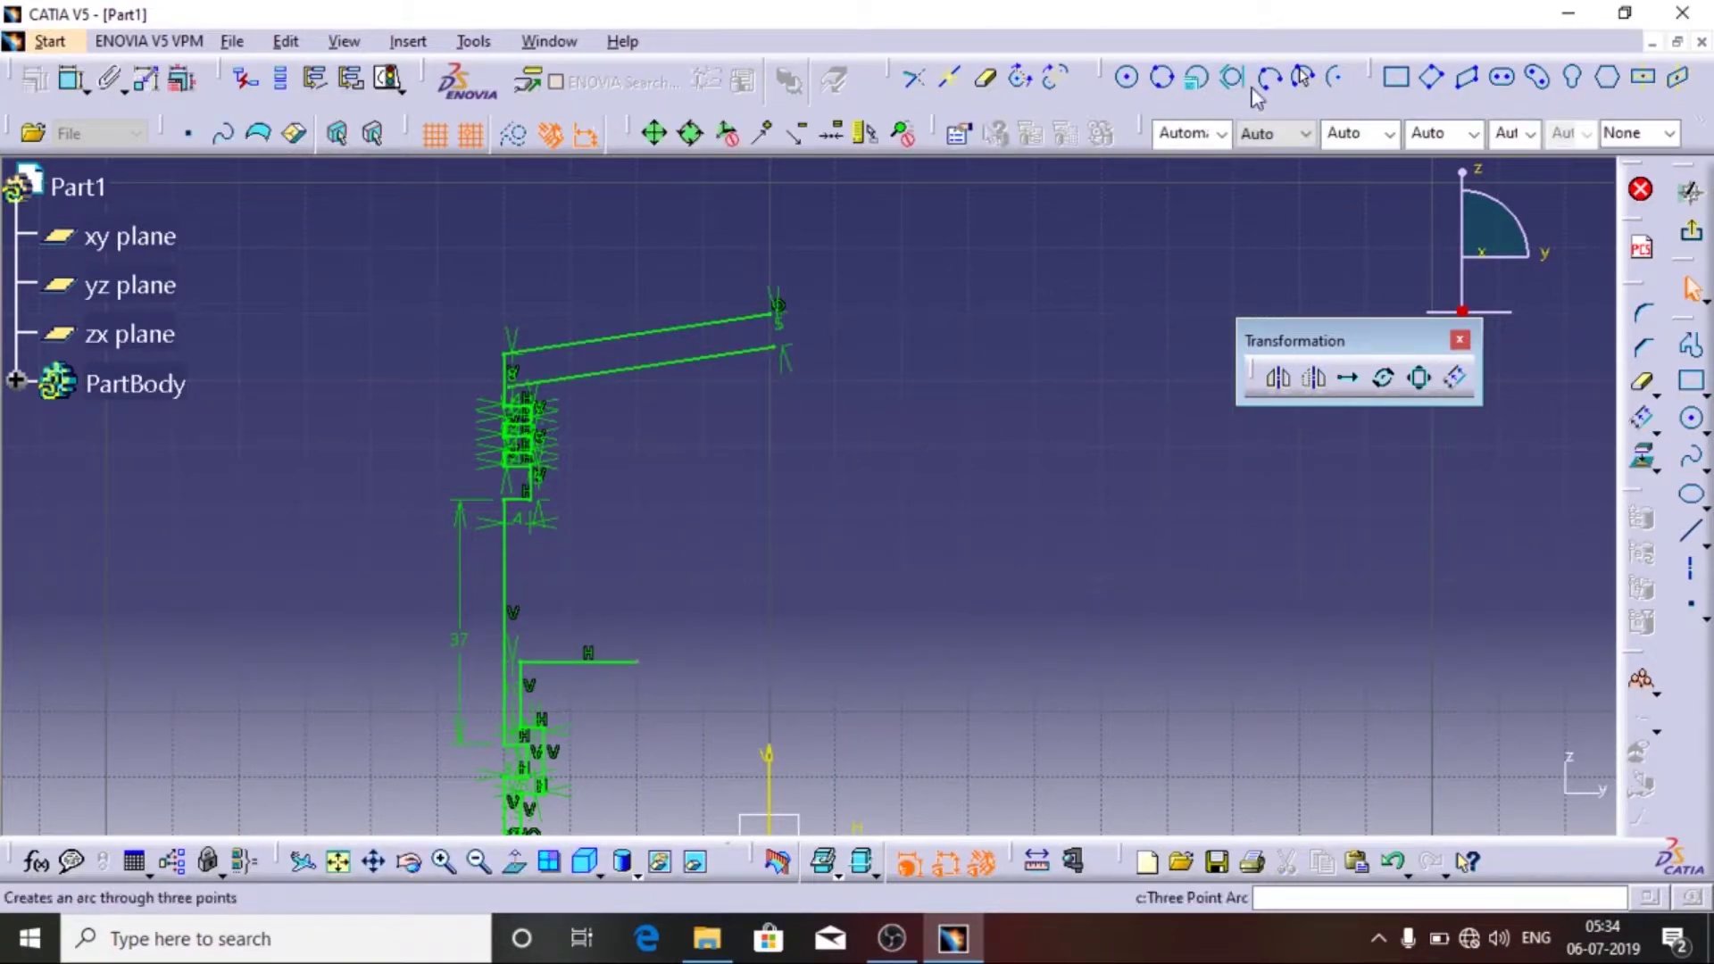
- Draw a vertical inner wall line at H -30 mm from the offset slope to V 17.5 mm and dimension it 10 mm from the outer wall
click(1692, 544)
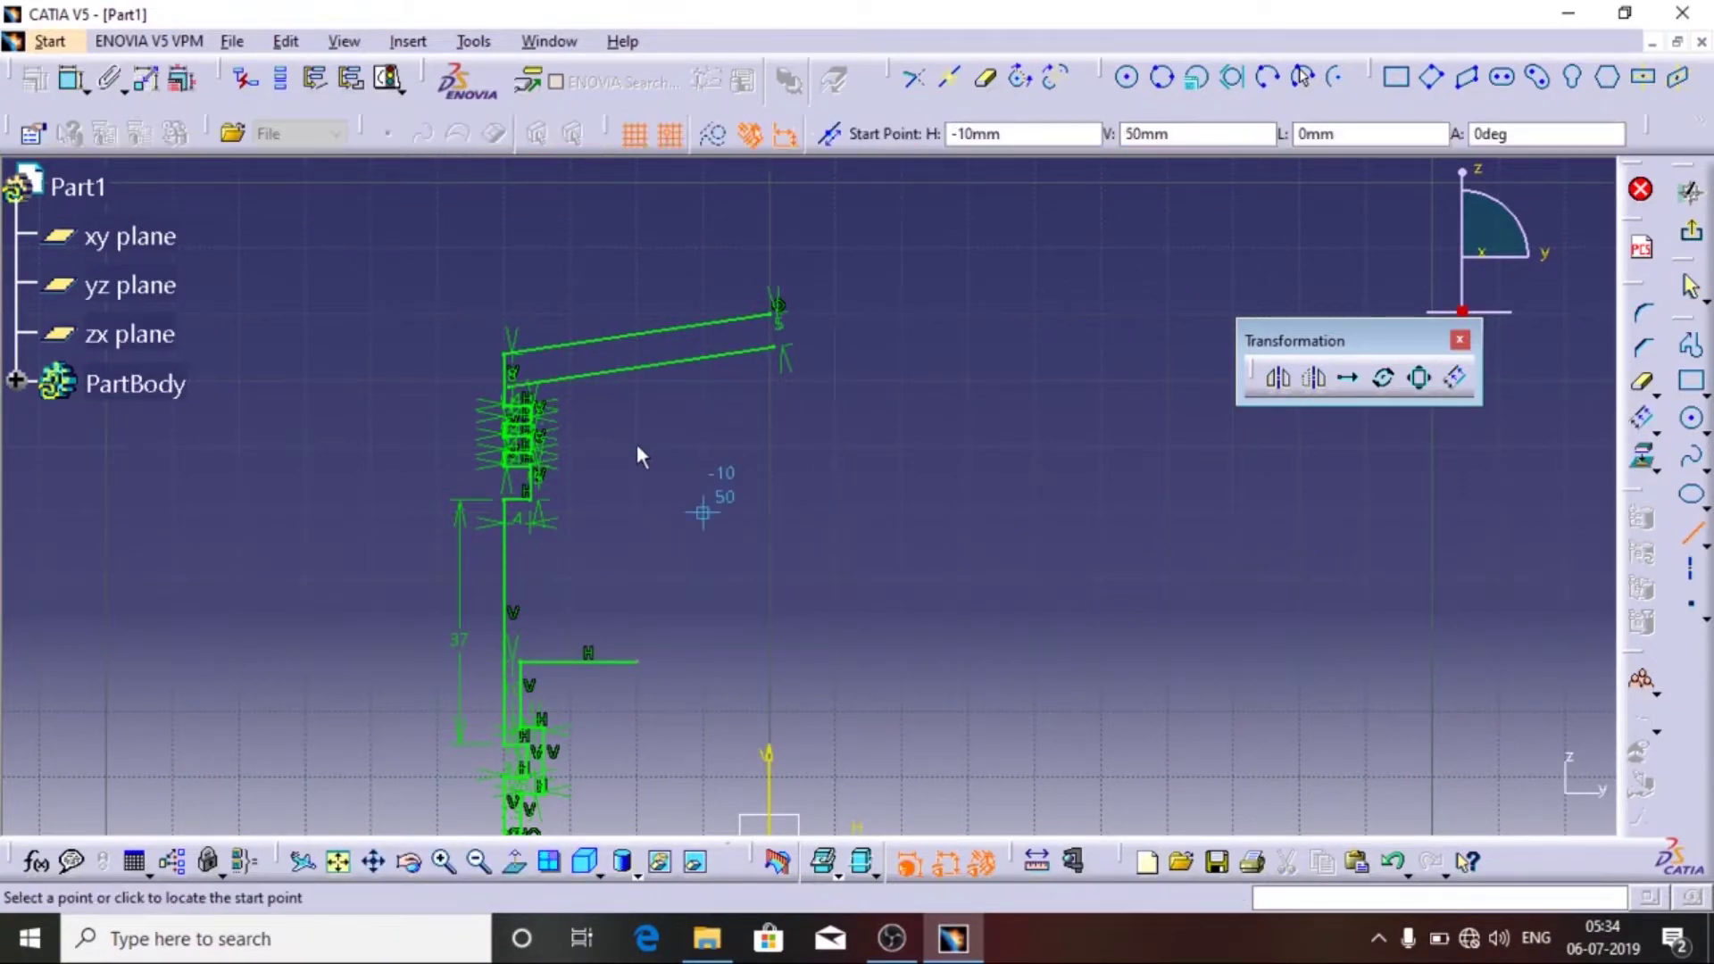
click(571, 380)
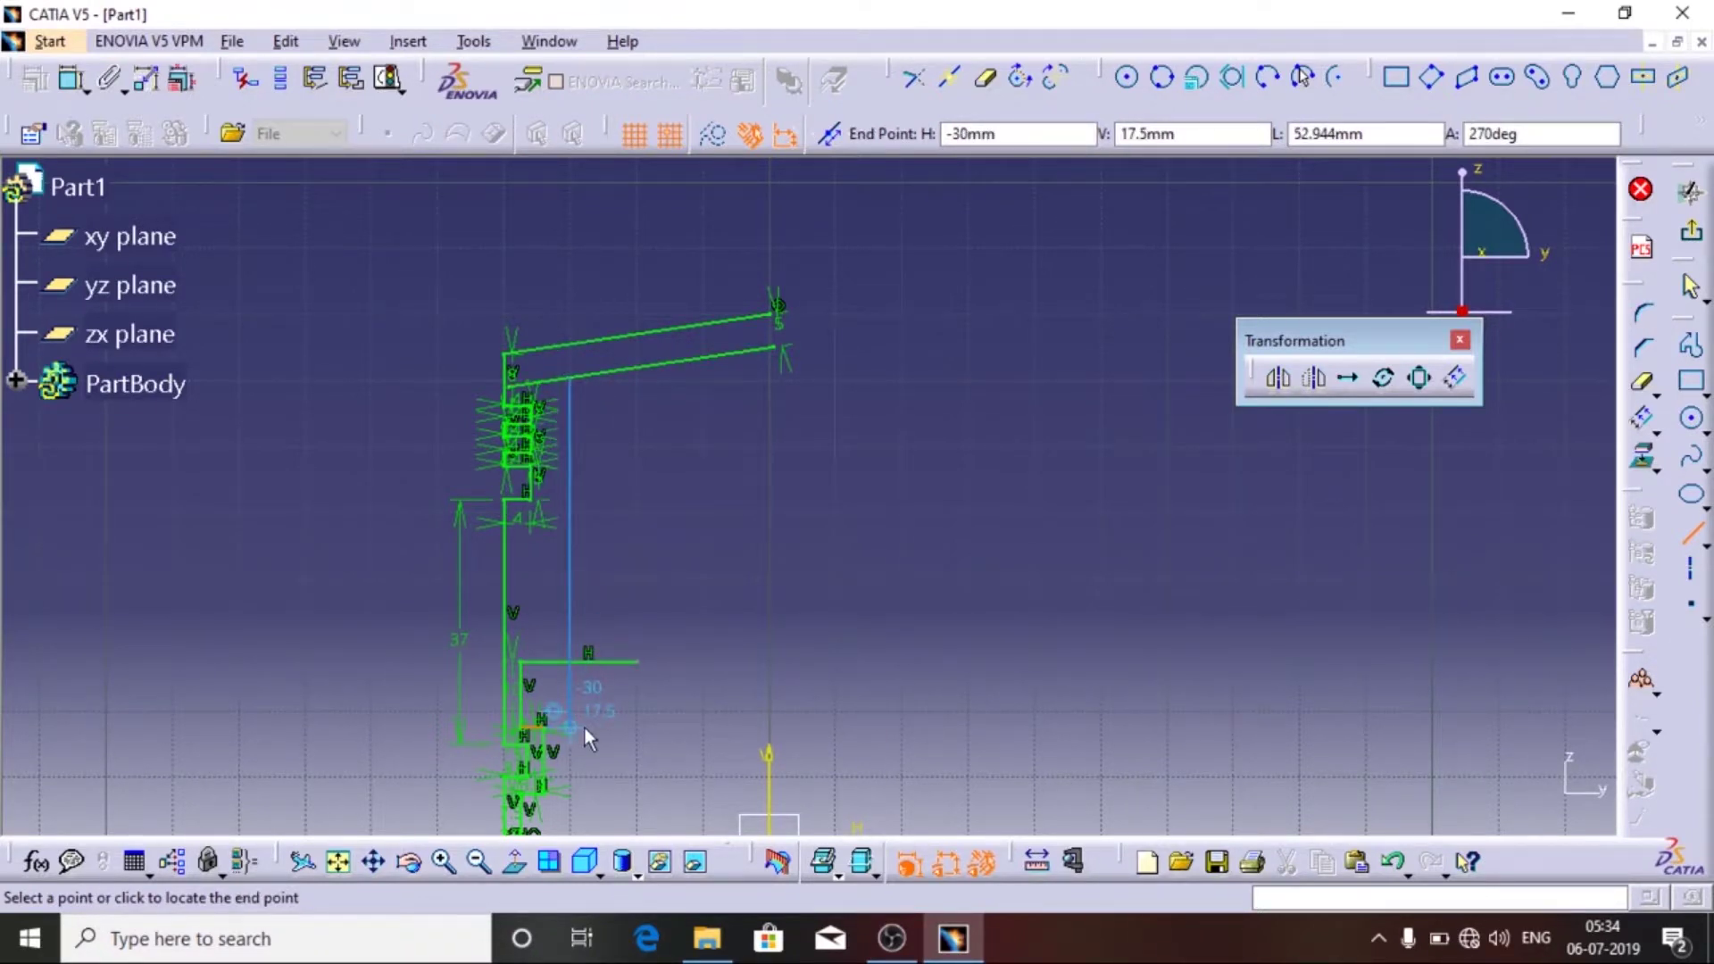
click(584, 726)
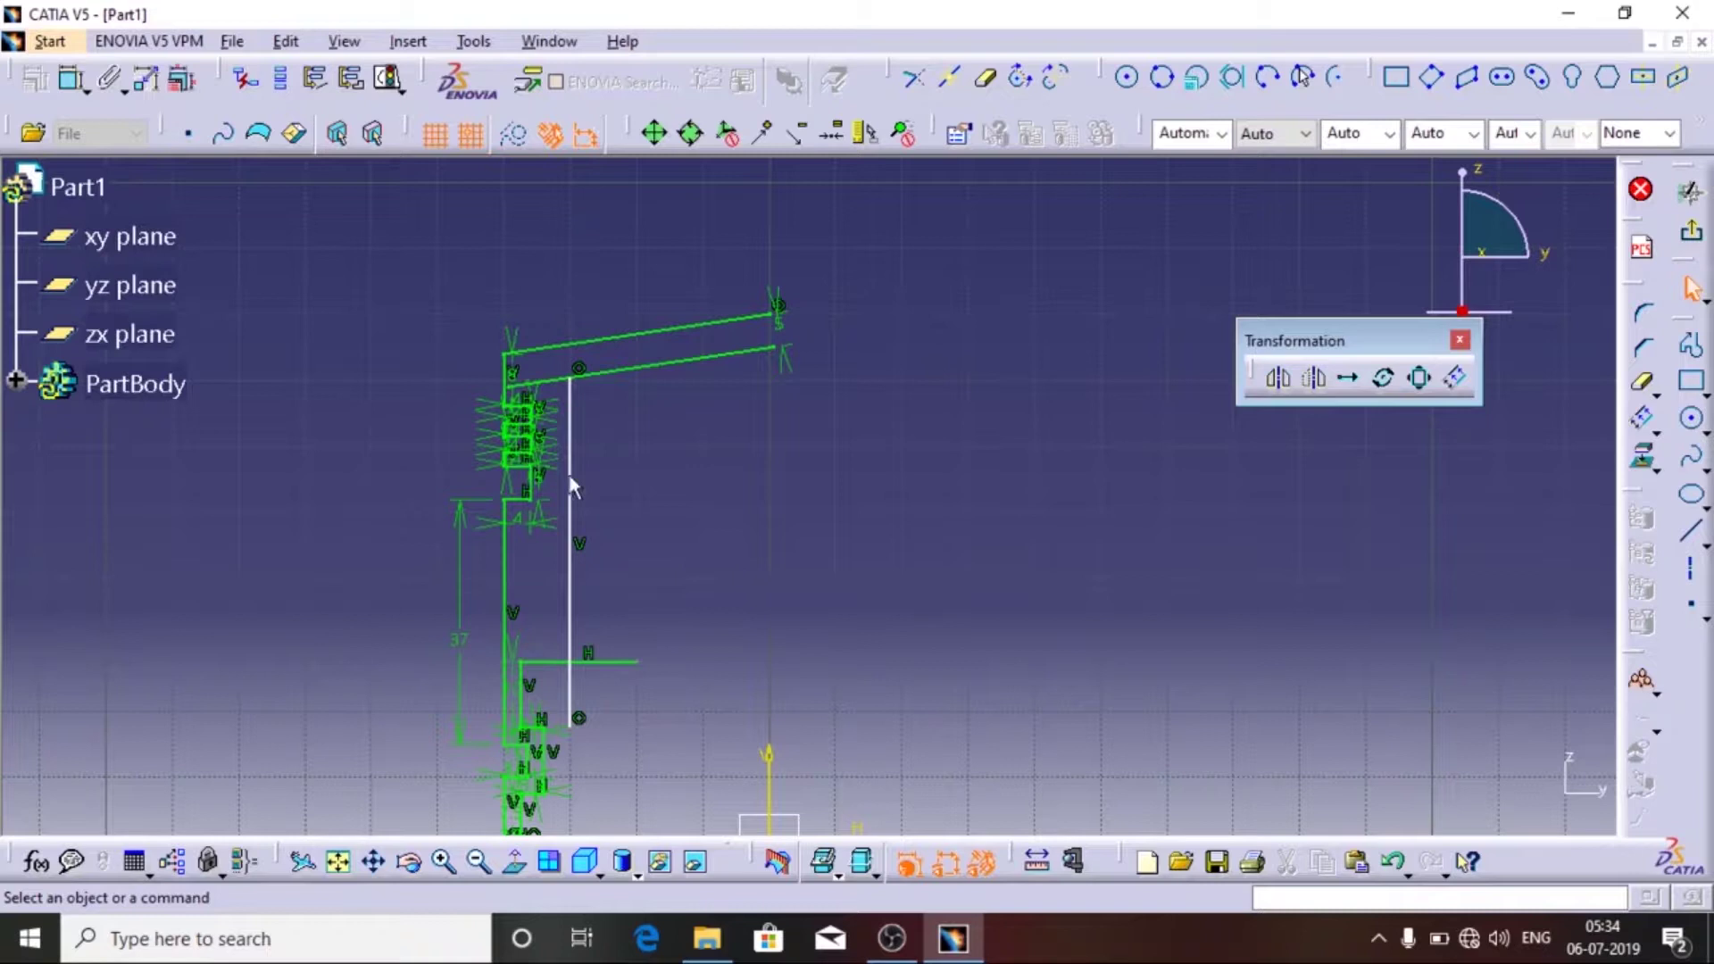
click(71, 79)
click(505, 561)
click(569, 546)
click(551, 255)
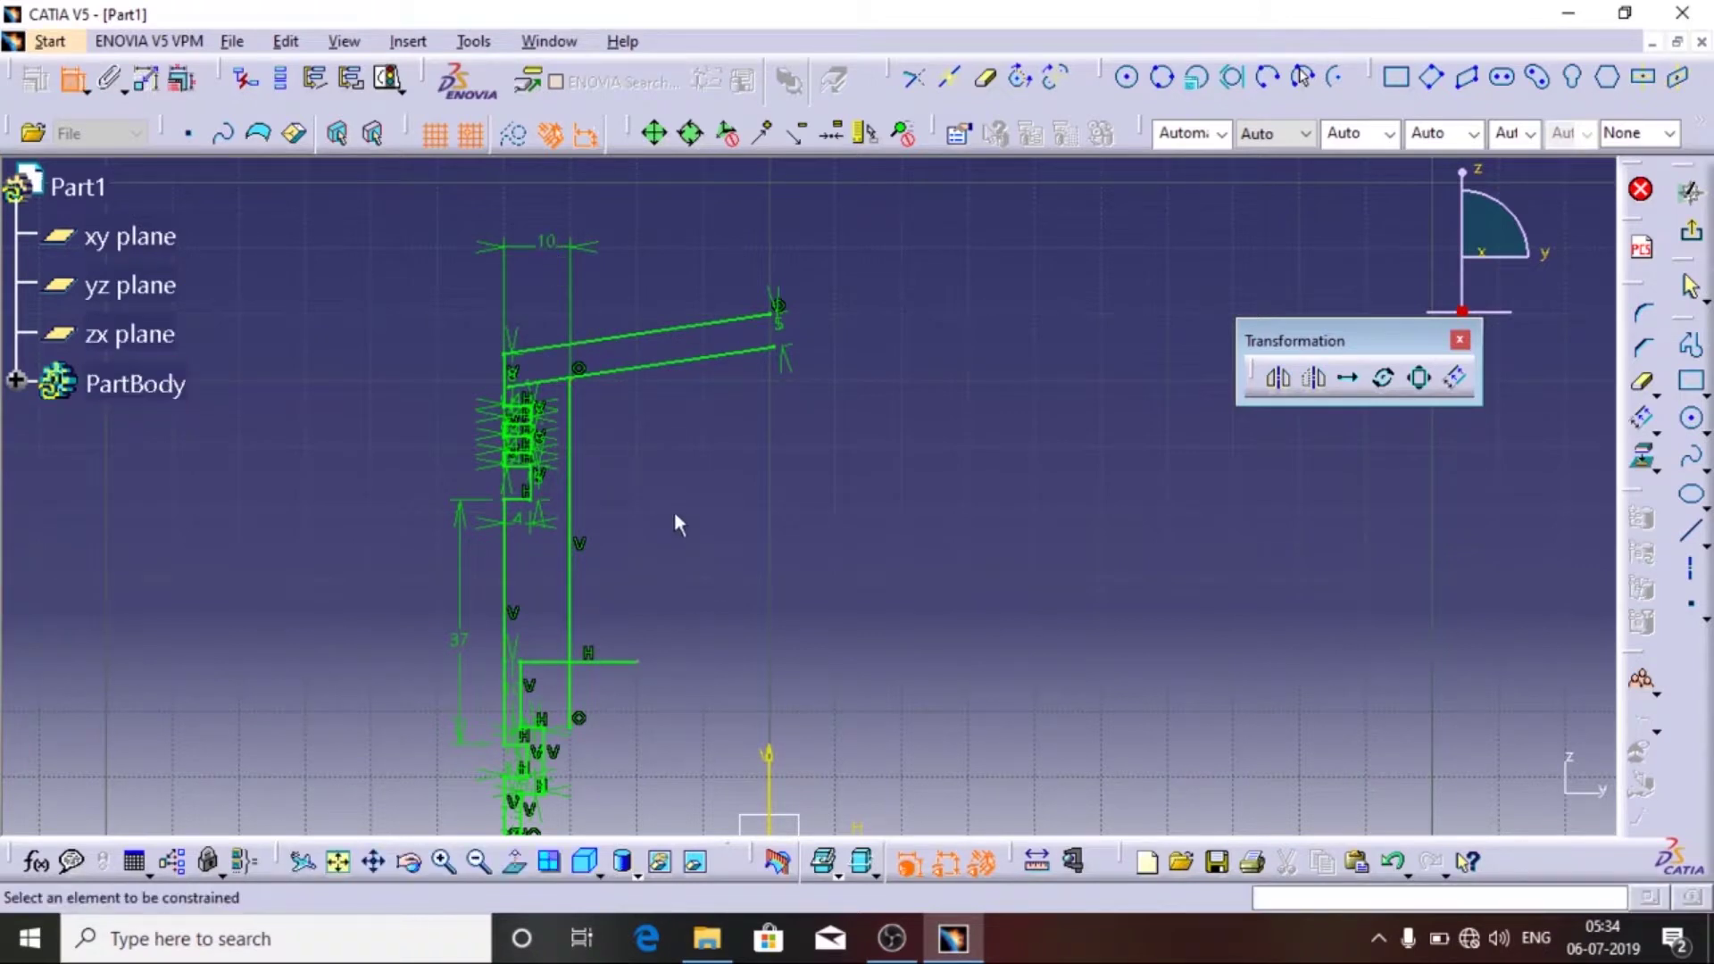
- Draw a short vertical line on the V axis from the top slope's end down past the offset slope
click(1689, 530)
mouse_move(909, 449)
ctrl+middle_down()
mouse_move(928, 384)
mouse_move(872, 229)
mouse_move(865, 496)
ctrl+middle_up()
click(733, 384)
click(721, 566)
mouse_move(905, 304)
ctrl+middle_down()
mouse_move(909, 486)
mouse_move(839, 322)
mouse_move(1004, 424)
ctrl+middle_up()
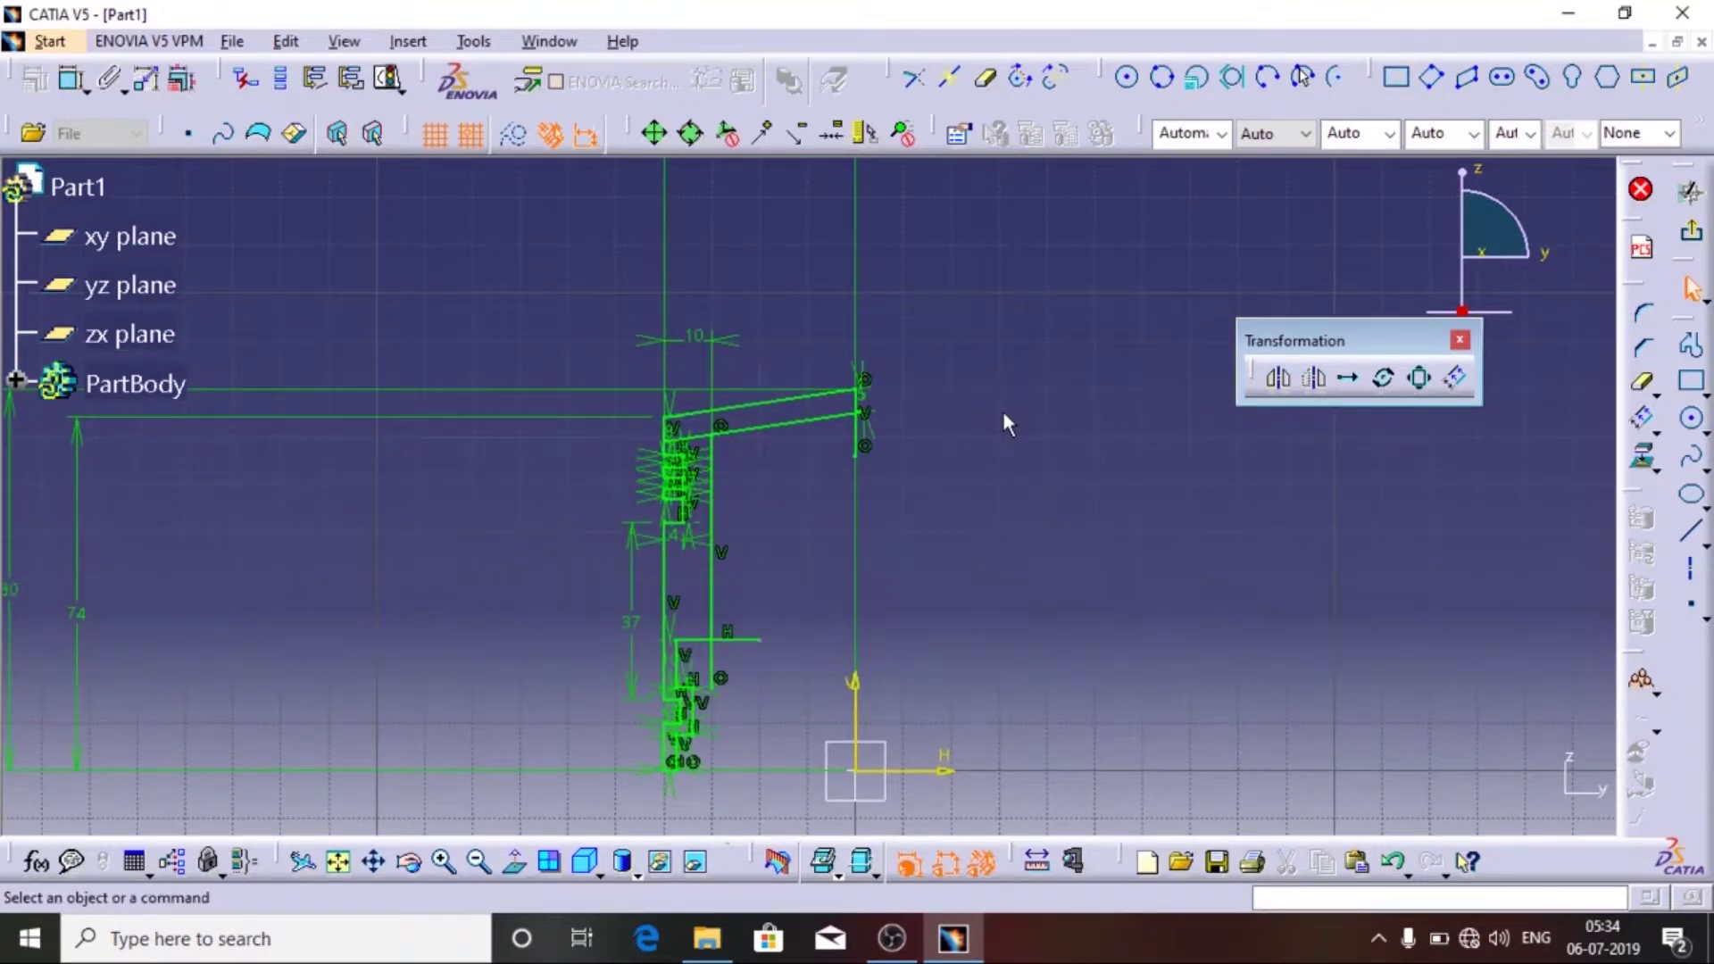
- Close the profile by trimming the overhanging ends of the ledge, inner wall, offset slope and axis line with Quick Trim
click(986, 78)
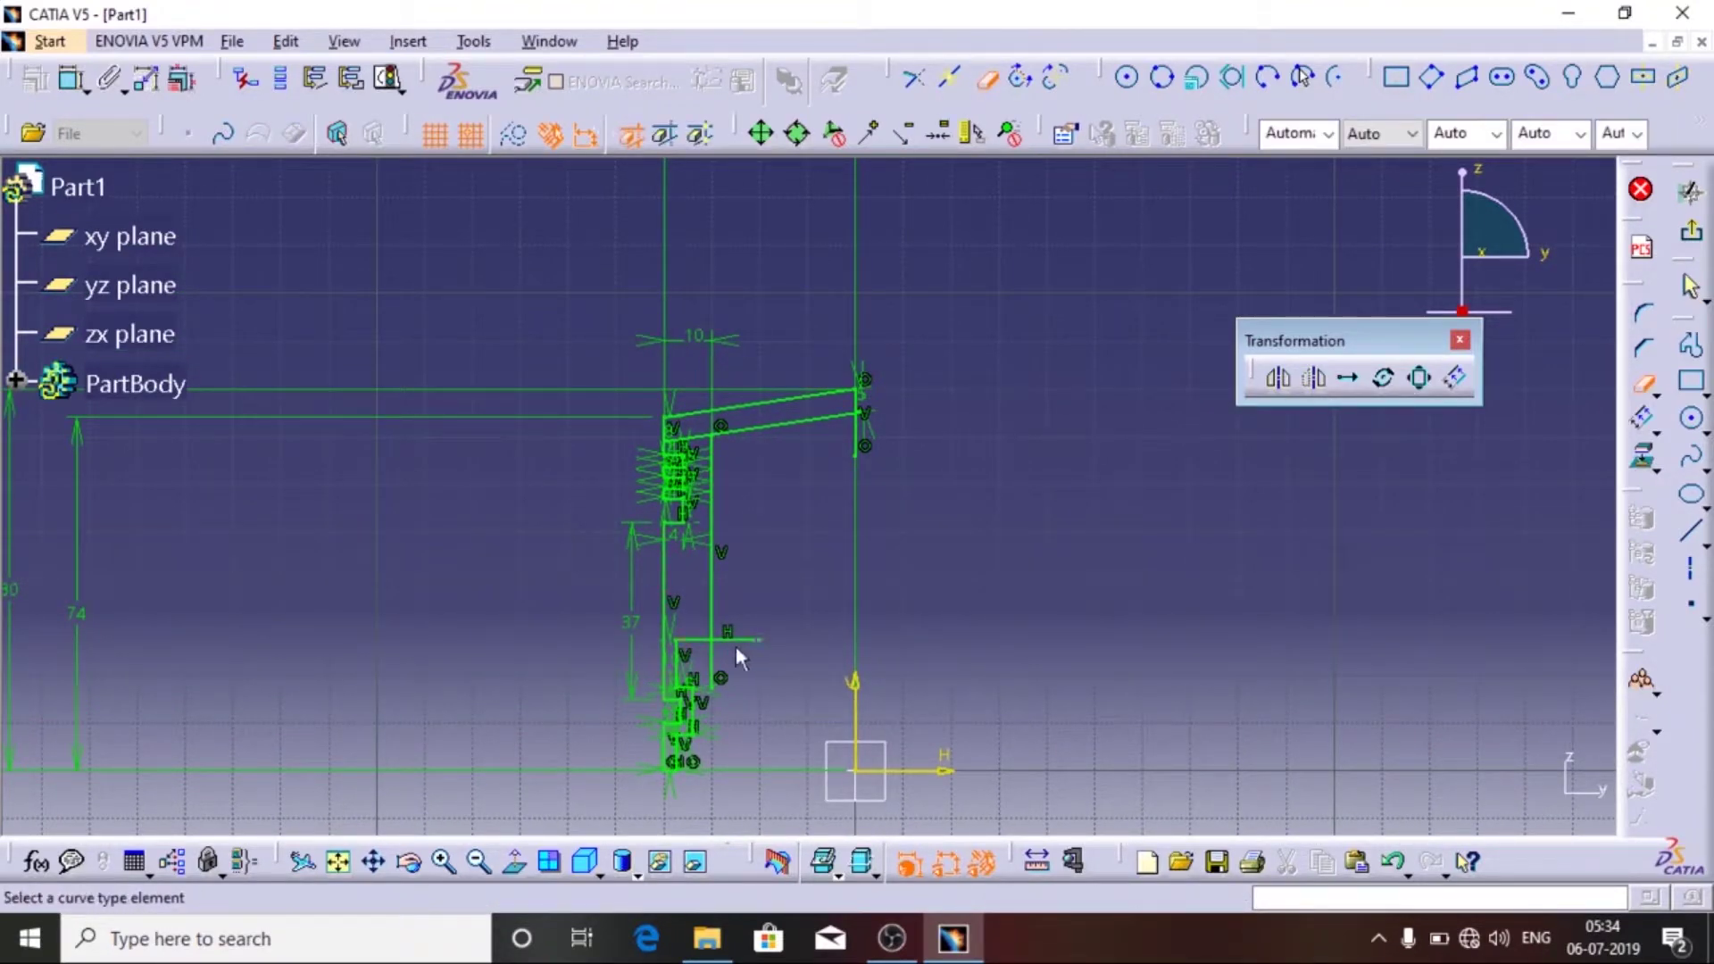
key(Escape)
click(988, 81)
mouse_move(723, 692)
ctrl+middle_down()
mouse_move(741, 535)
mouse_move(657, 357)
mouse_move(665, 318)
ctrl+middle_up()
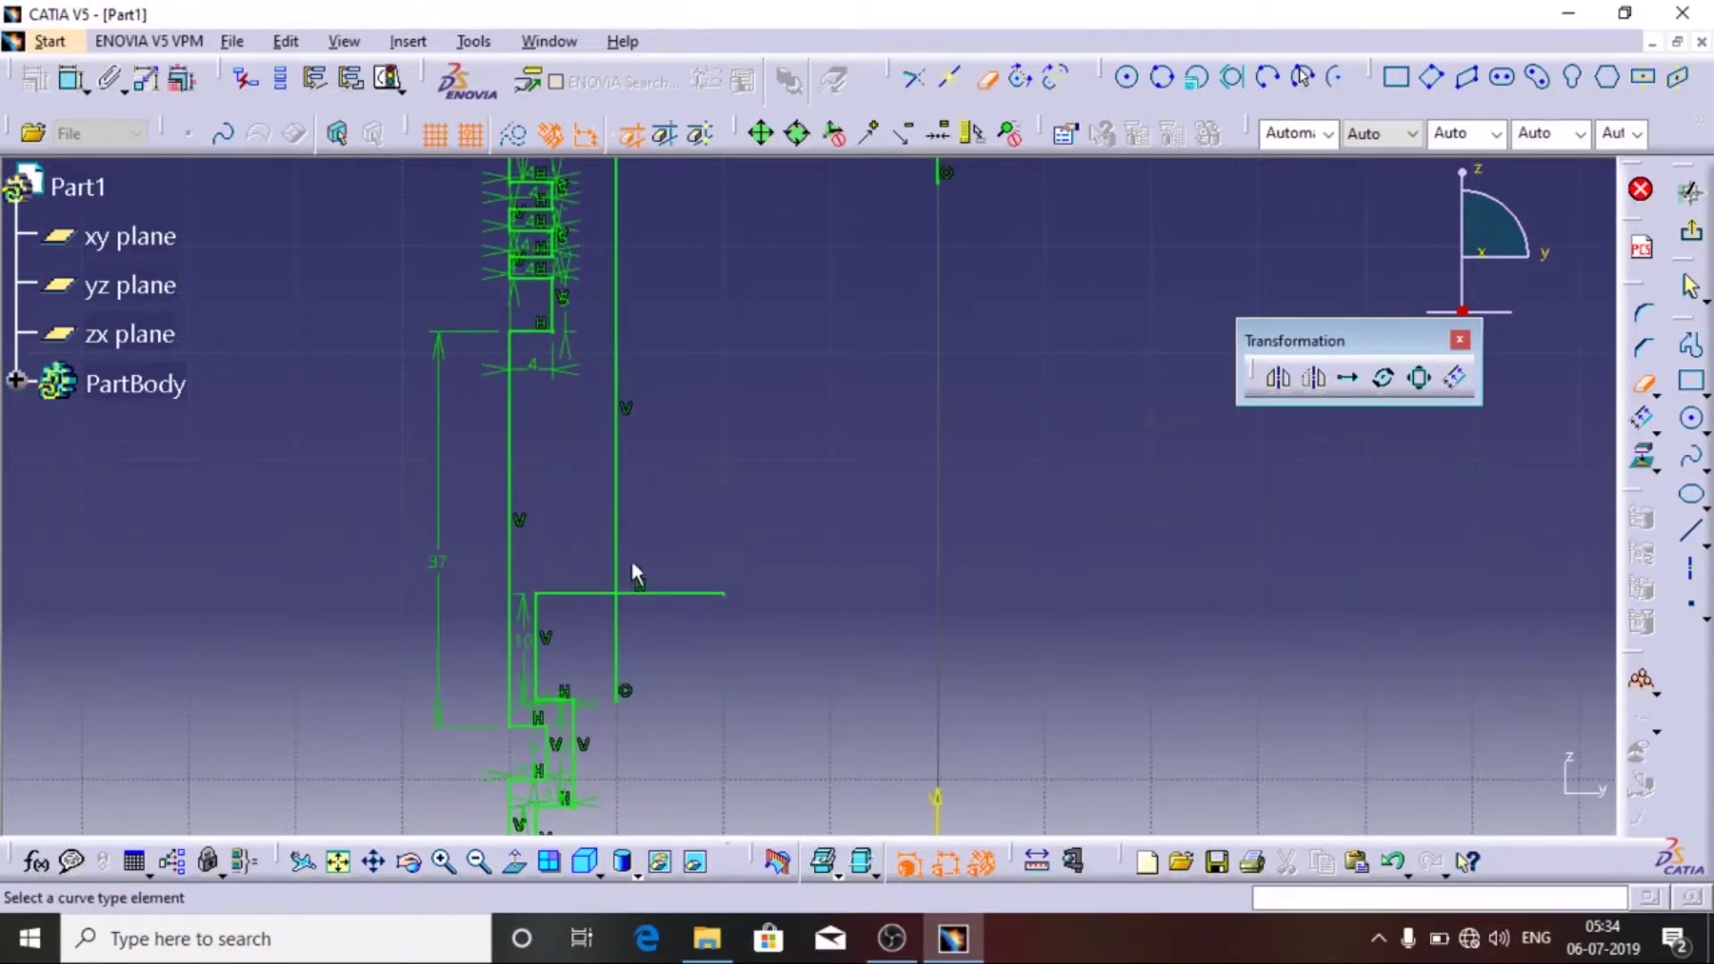
middle_drag(689, 462, 491, 854)
click(770, 507)
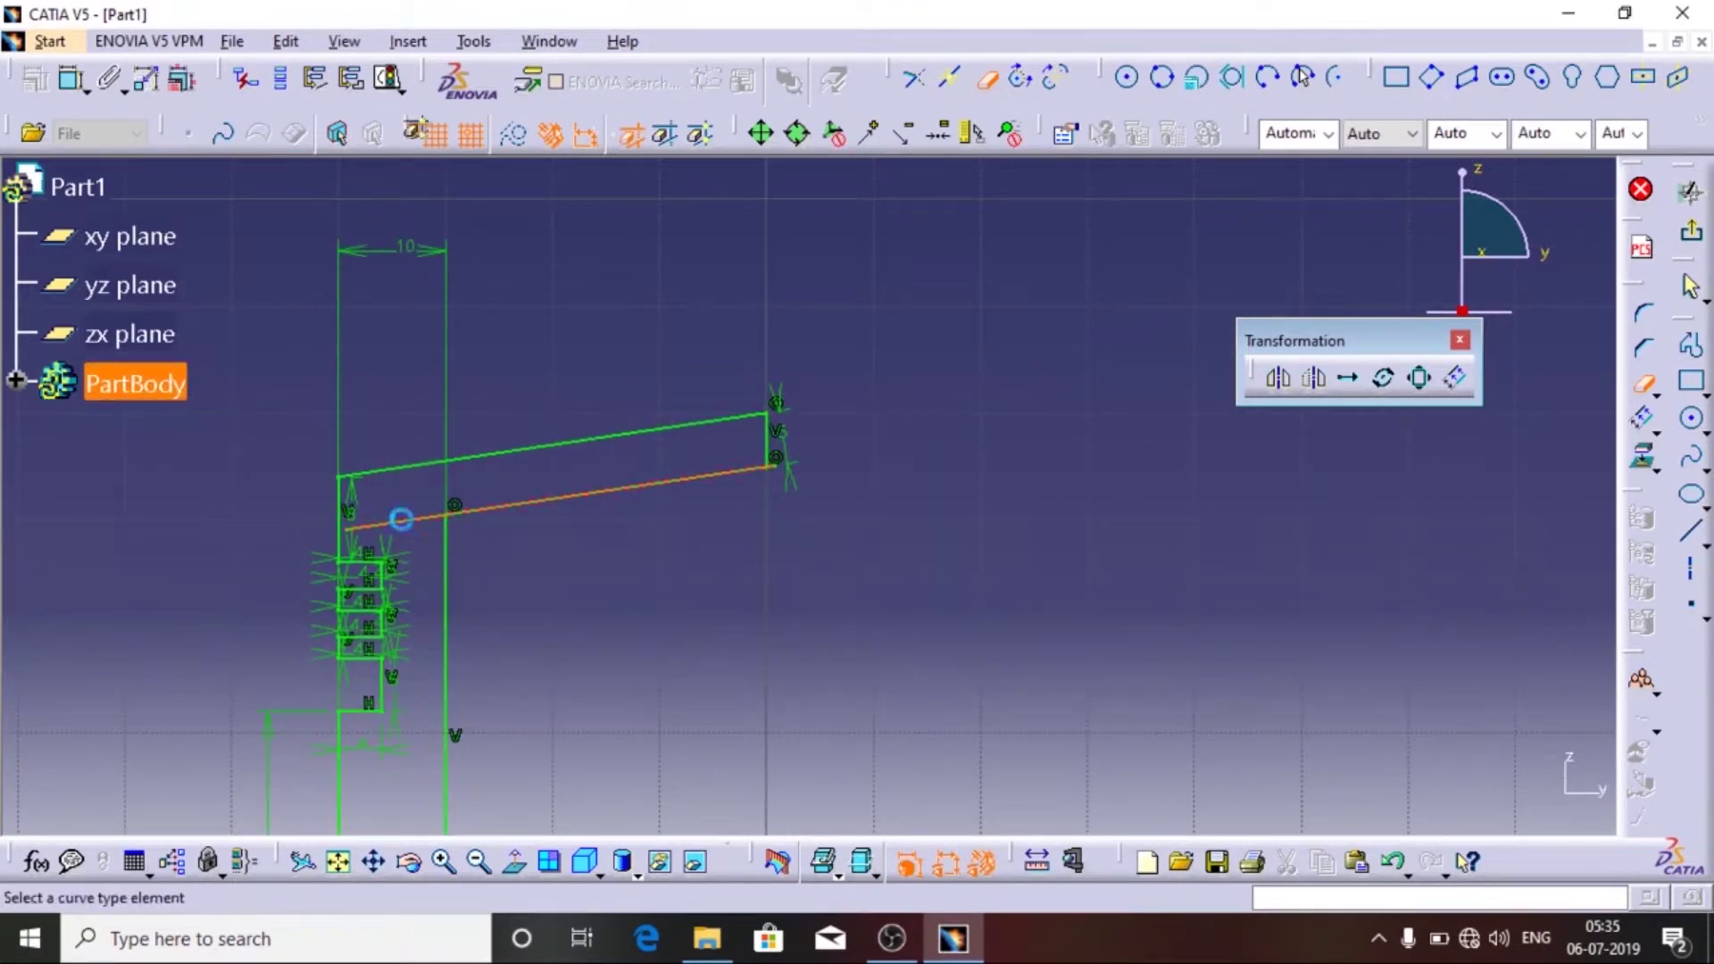
middle_drag(795, 616, 814, 364)
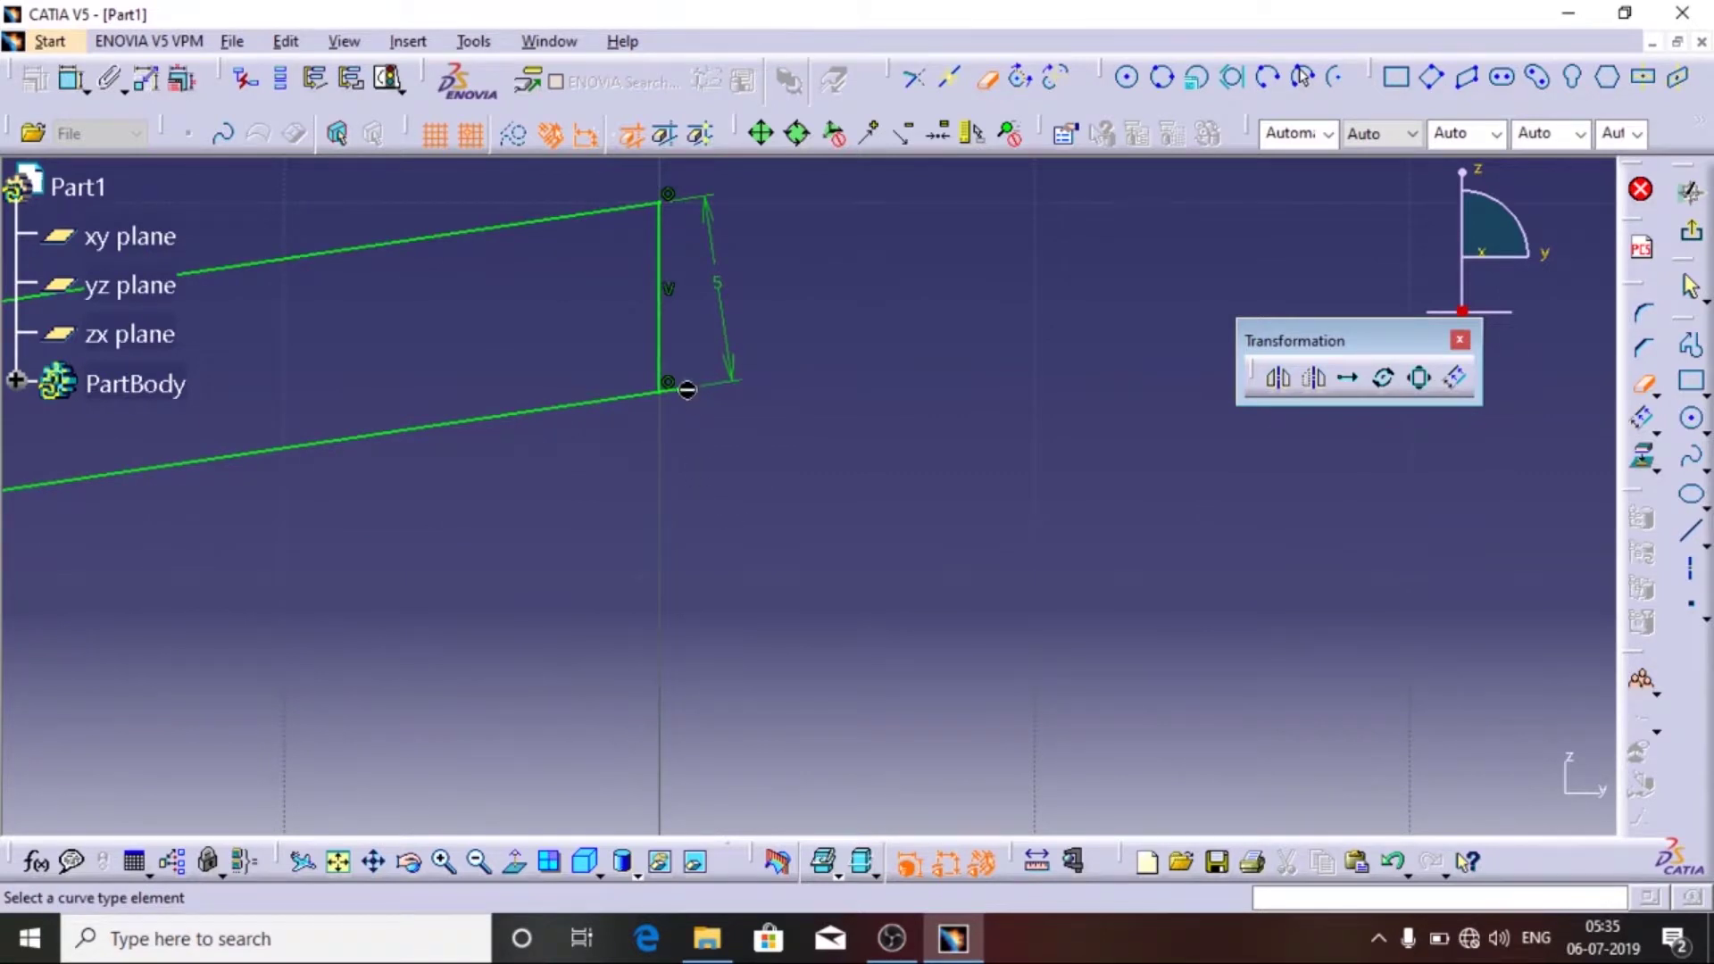
middle_drag(903, 357, 896, 609)
mouse_move(873, 491)
middle_down()
mouse_move(875, 660)
mouse_move(918, 523)
middle_up()
key(Escape)
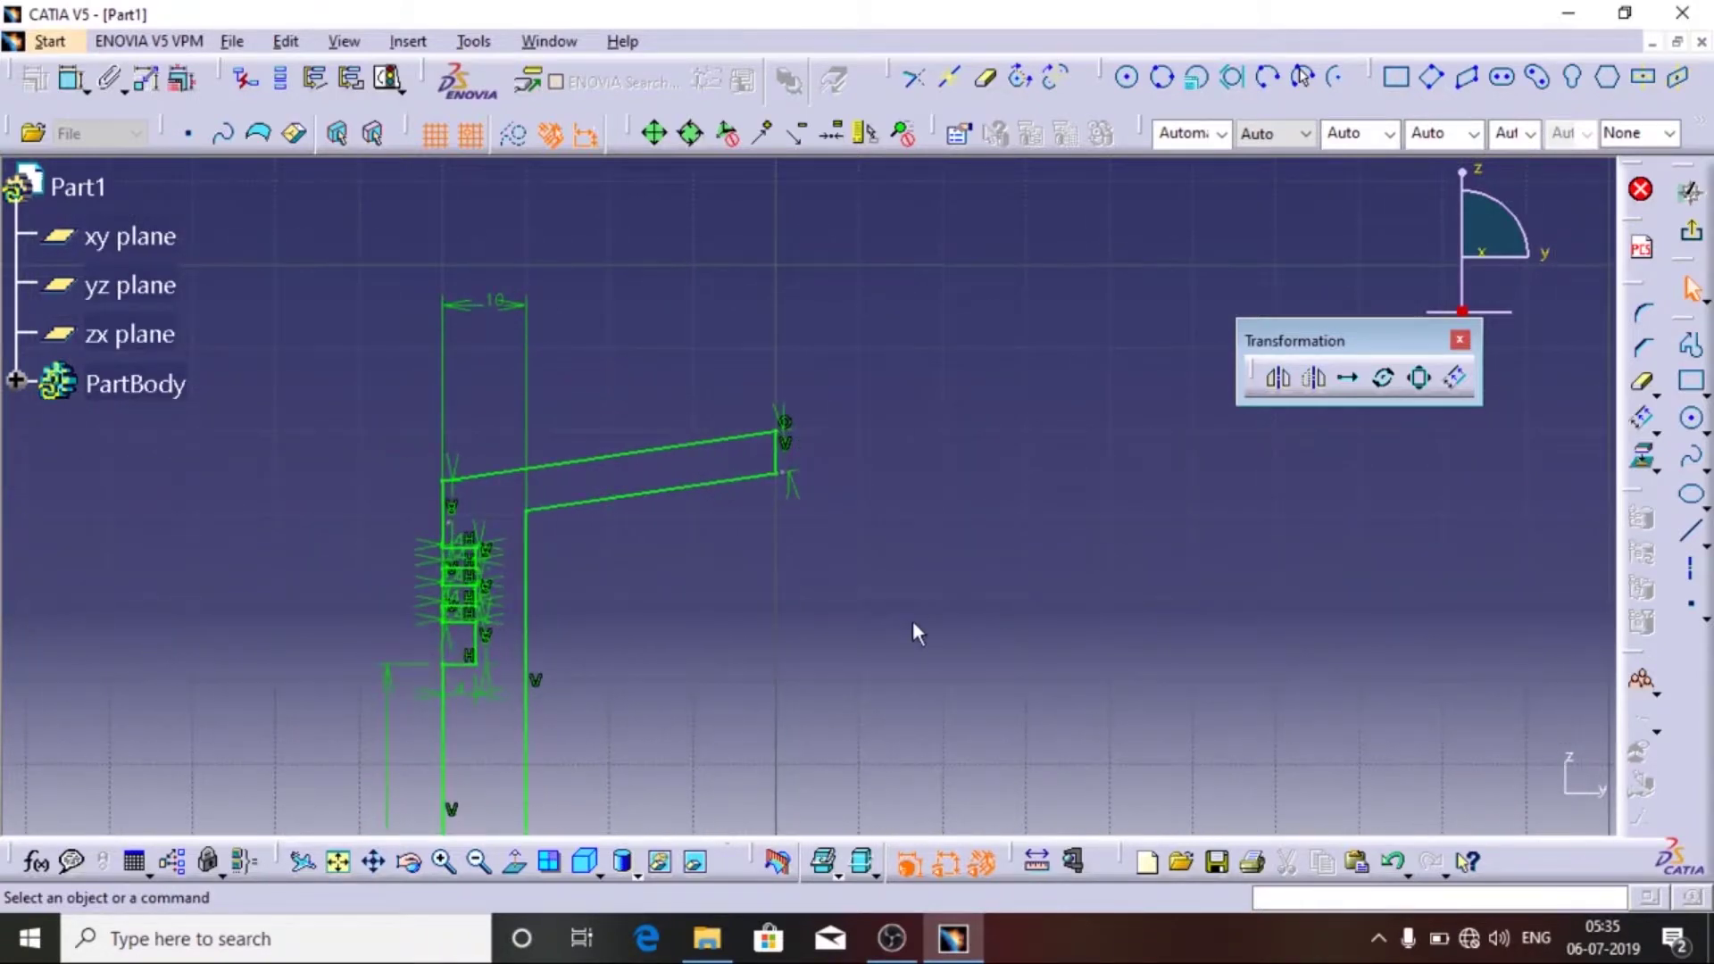
- Delete the stray endpoint left beyond the trimmed offset slope at the V axis
mouse_move(870, 581)
middle_down()
mouse_move(811, 486)
mouse_move(650, 383)
middle_up()
click(674, 378)
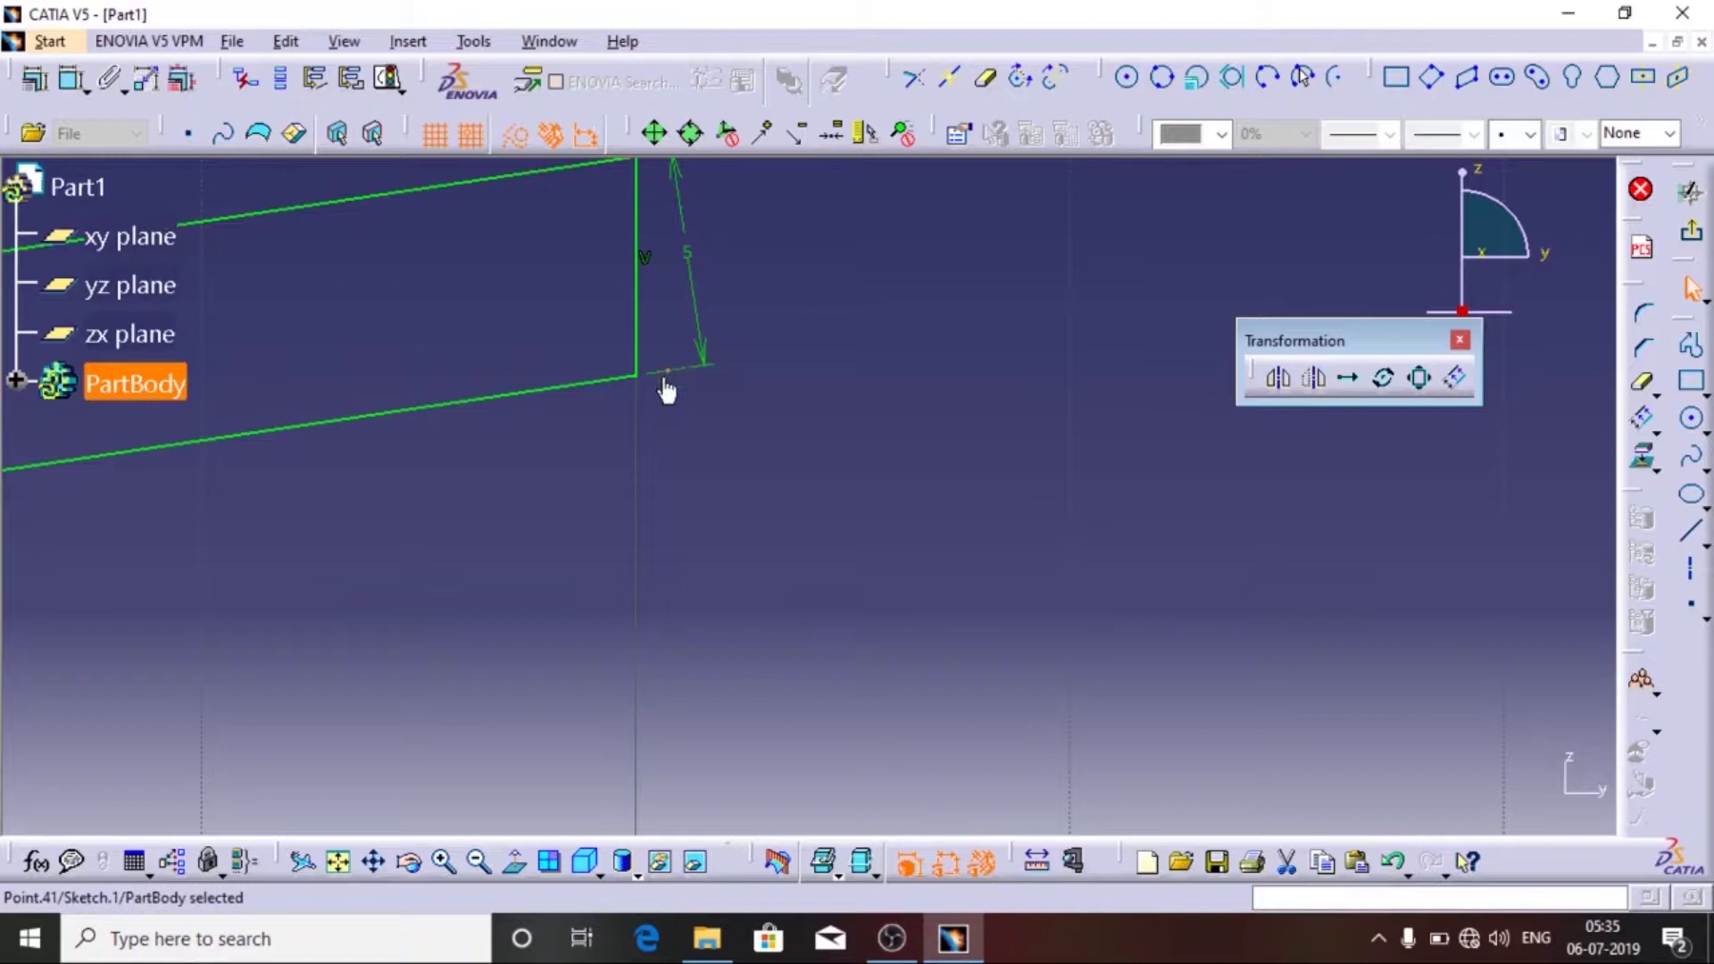
middle_drag(684, 446, 743, 441)
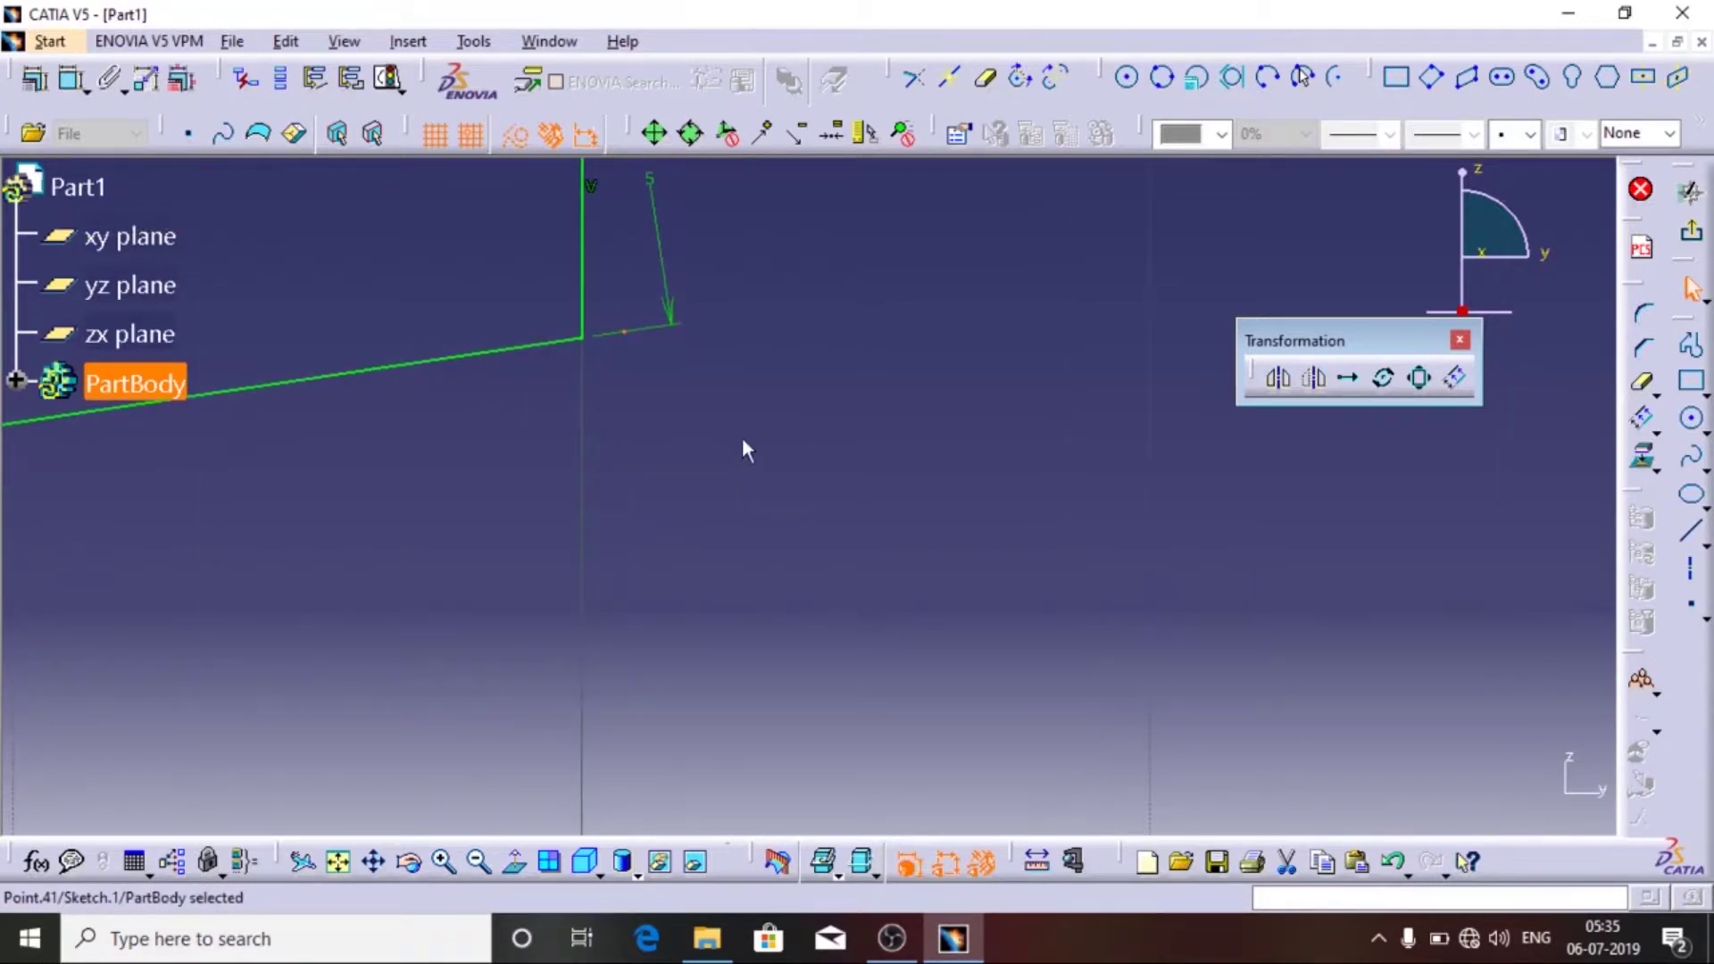
key(Escape)
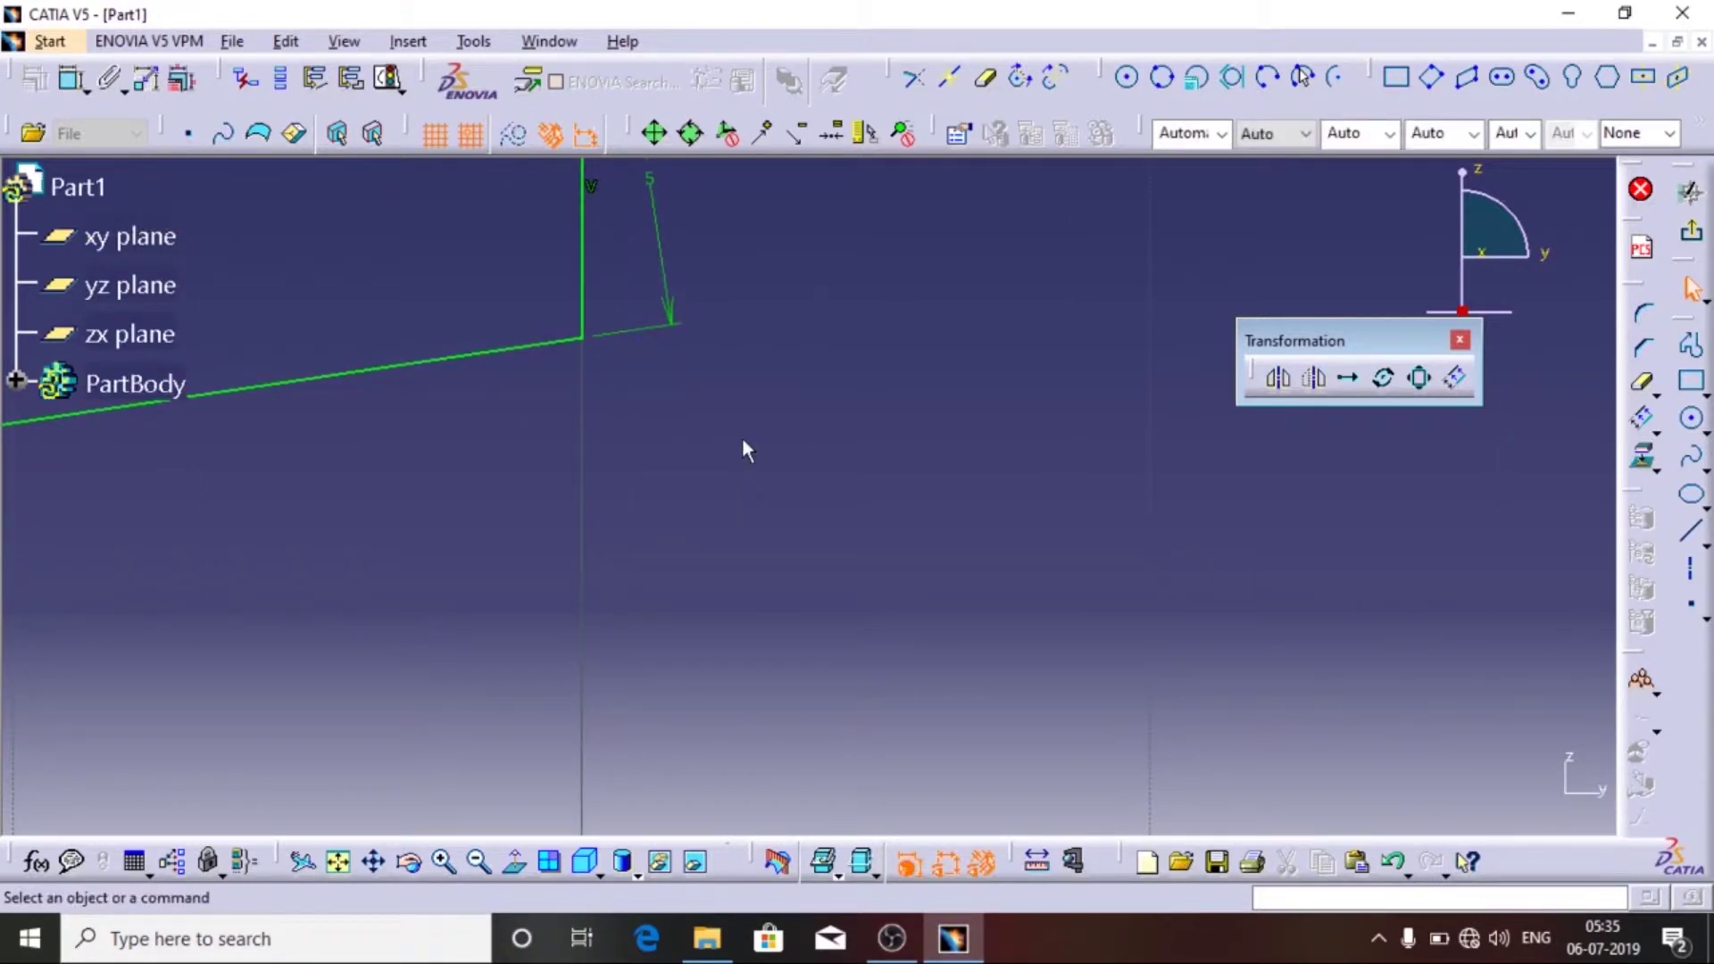
- Check the profile's sketch solving status and exit the sketch
mouse_move(829, 237)
middle_down()
mouse_move(844, 339)
mouse_move(719, 612)
mouse_move(799, 328)
mouse_move(716, 456)
mouse_move(869, 701)
middle_up()
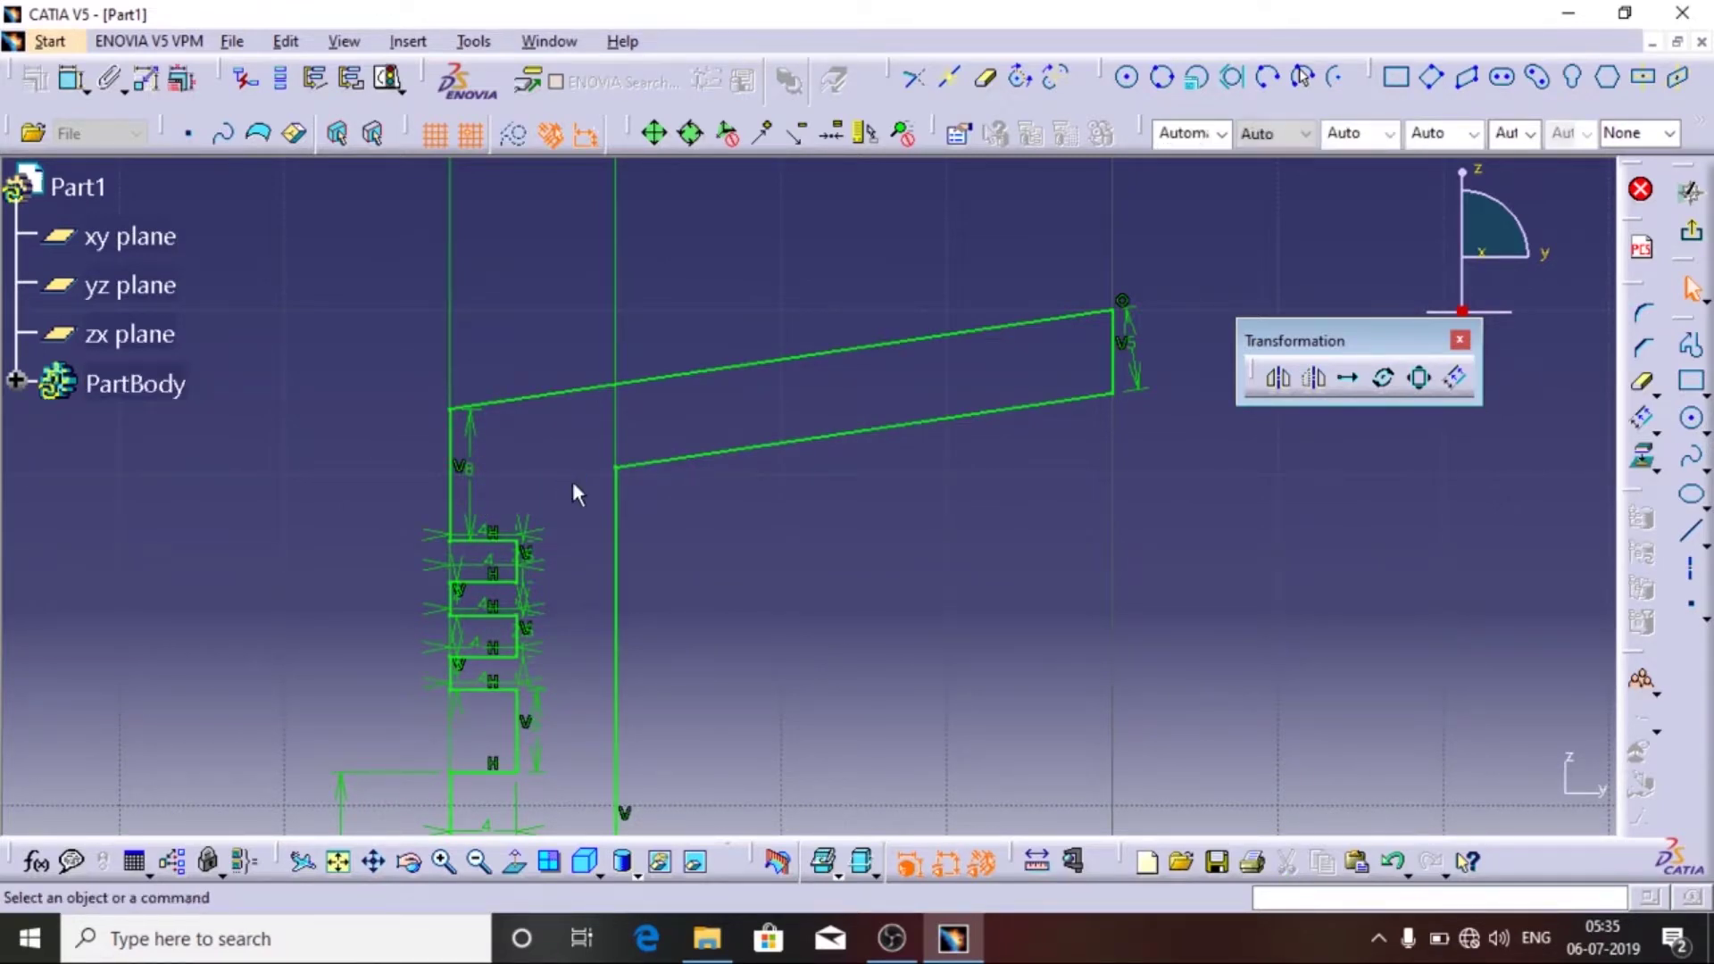
mouse_move(822, 478)
middle_down()
mouse_move(848, 705)
mouse_move(814, 615)
middle_up()
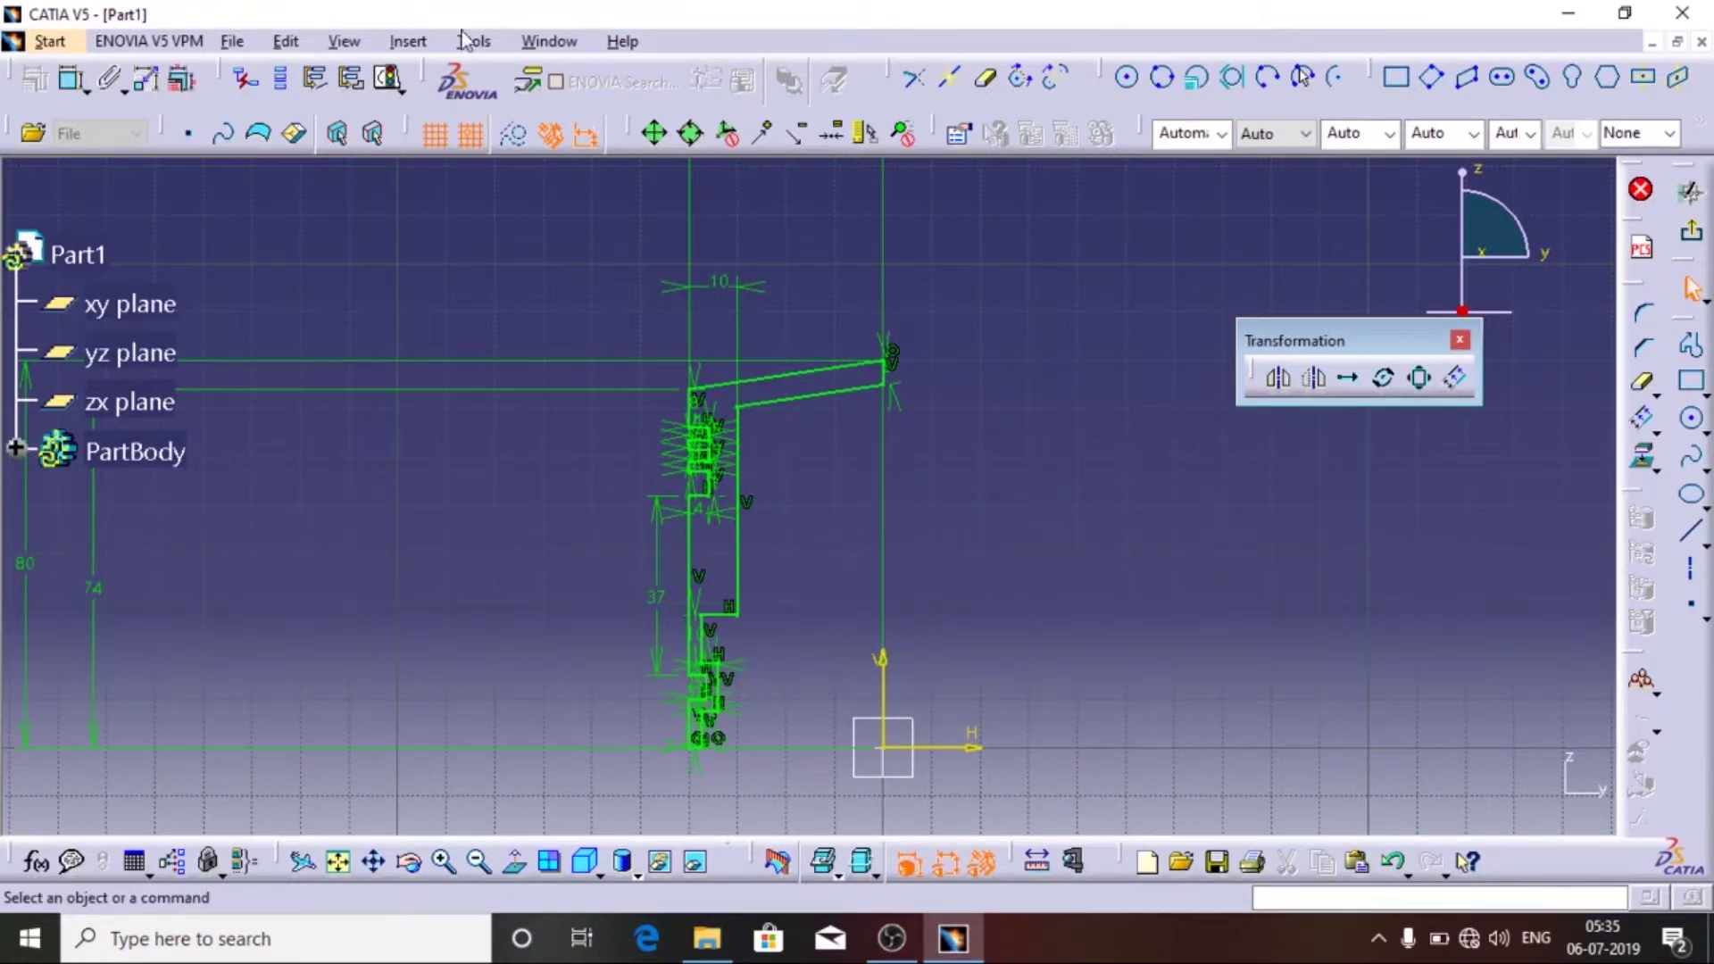
click(389, 82)
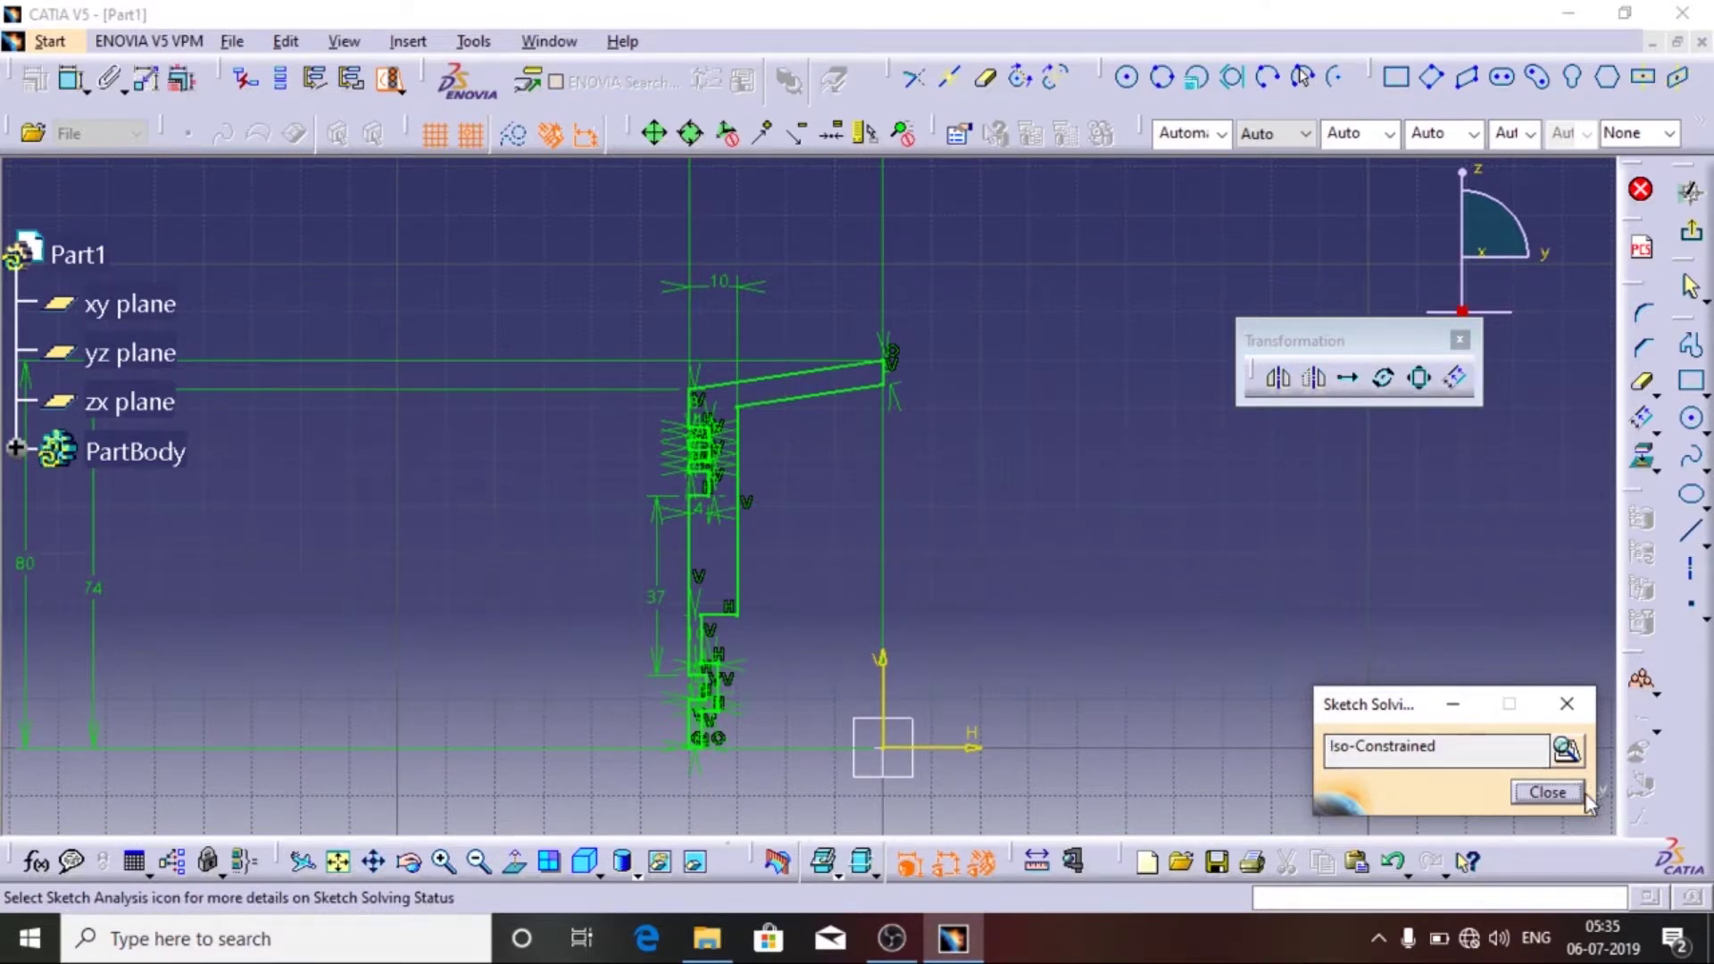
click(1555, 792)
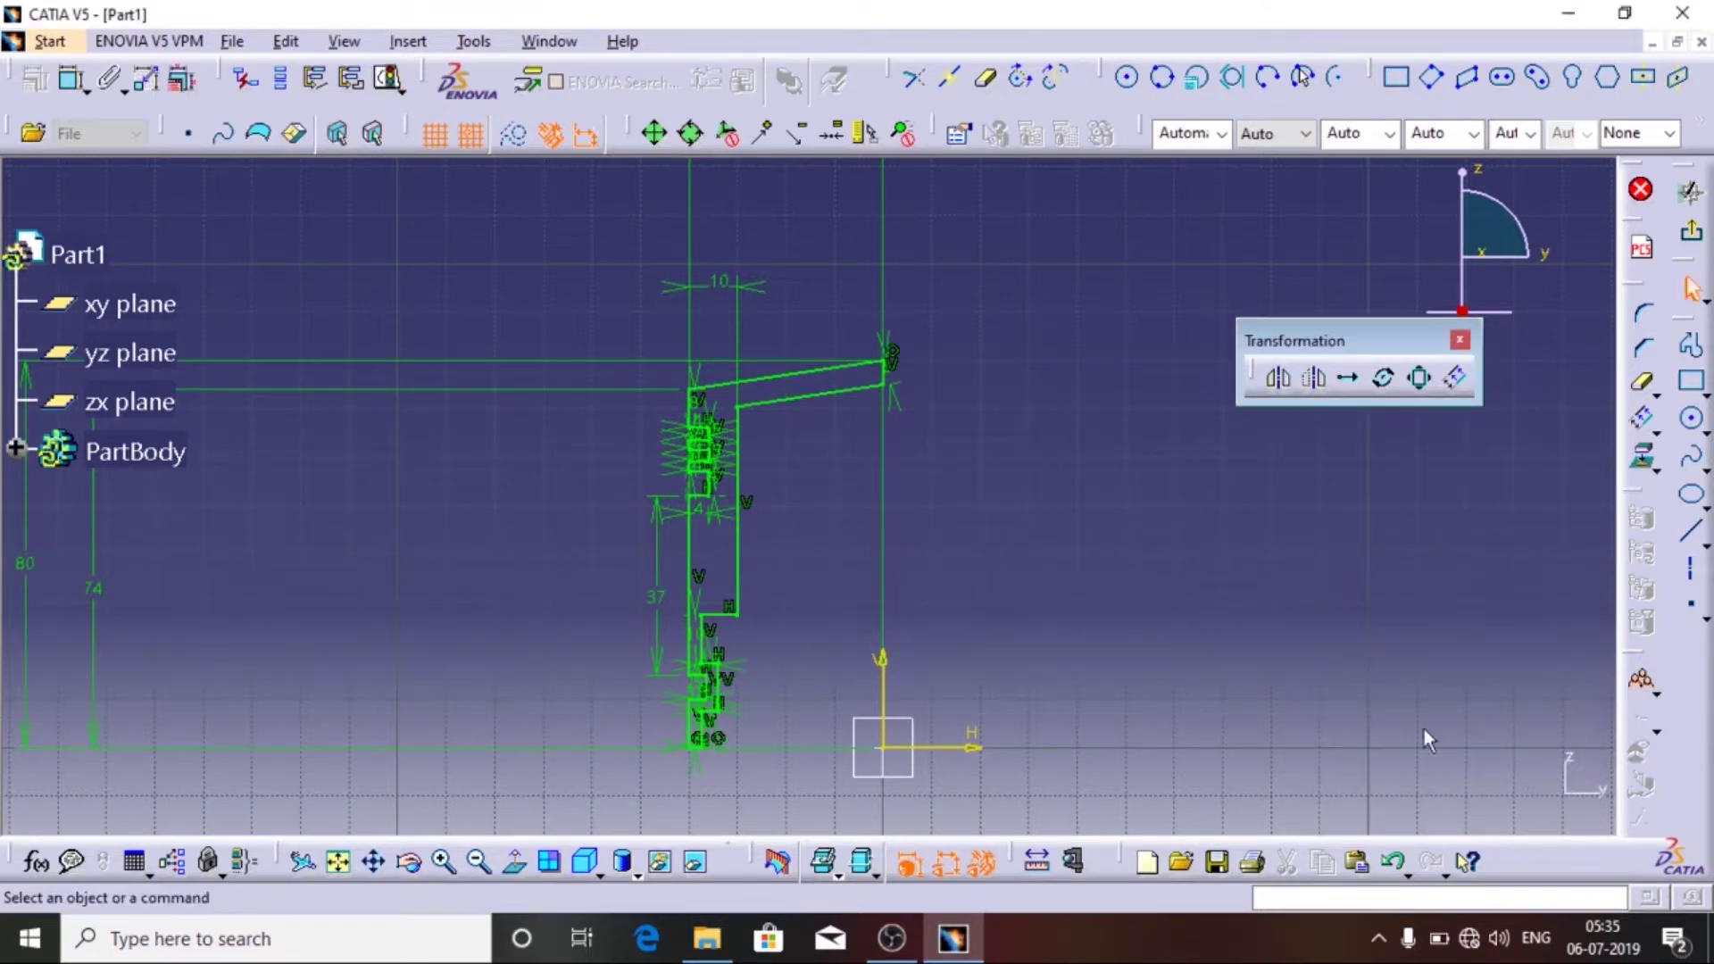
click(1699, 239)
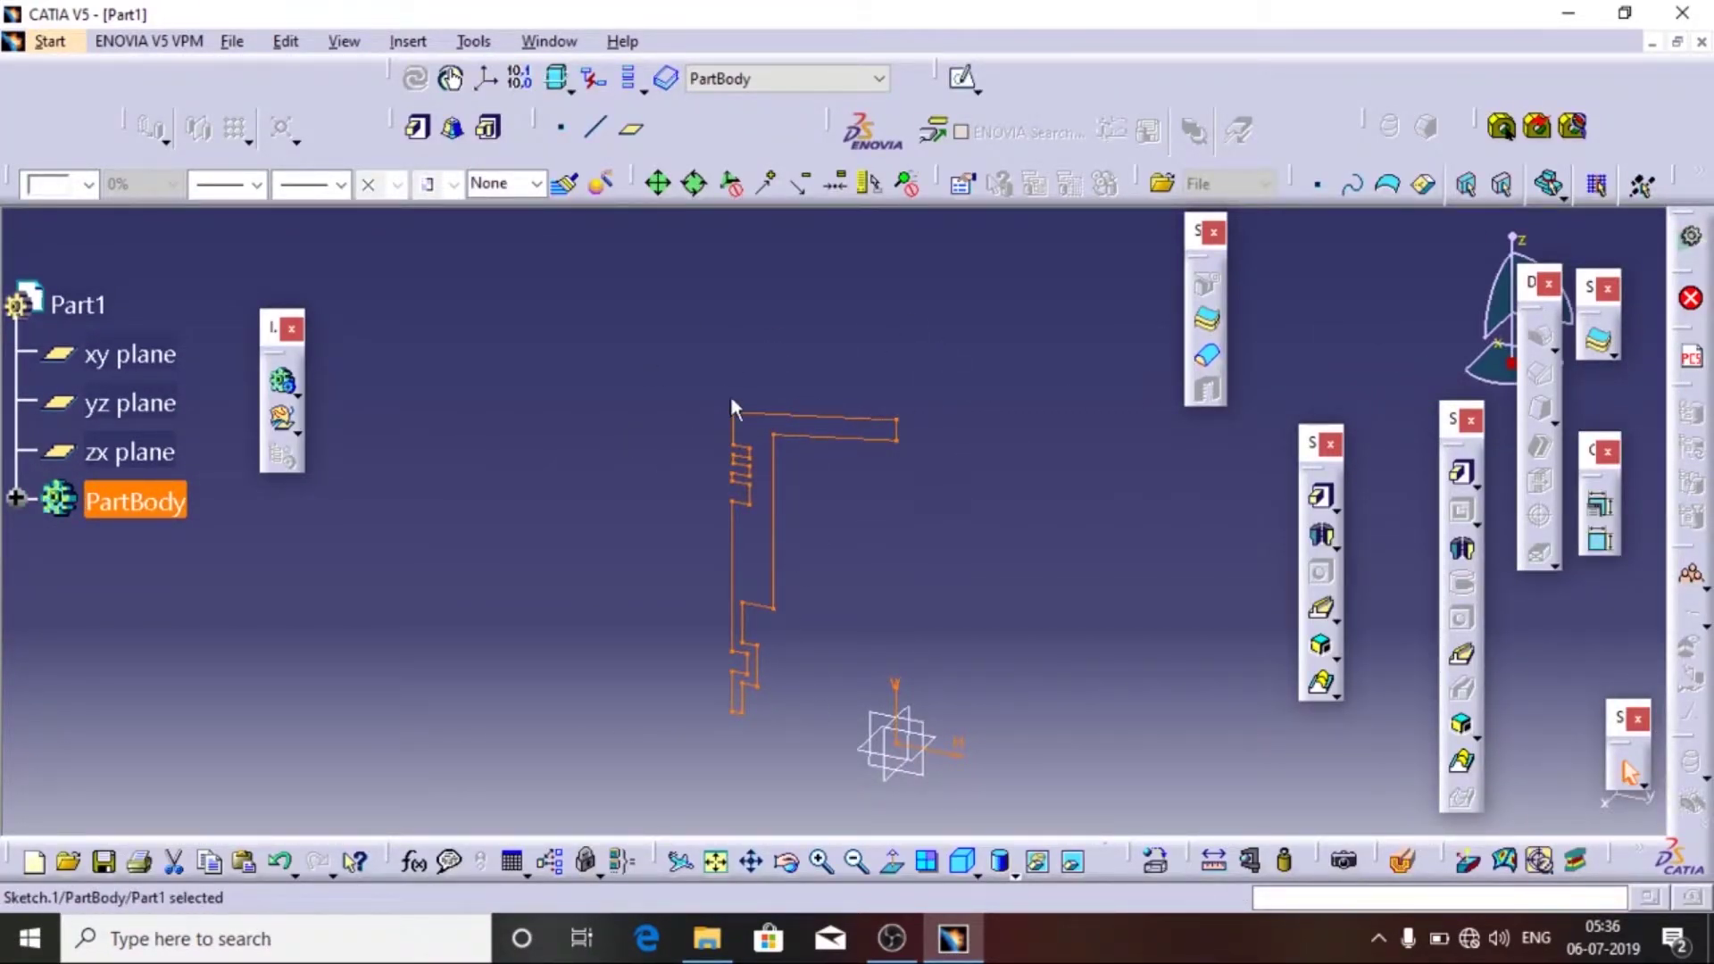
- Revolve the profile 360 degrees around the sketch's vertical axis with a Shaft
click(1325, 538)
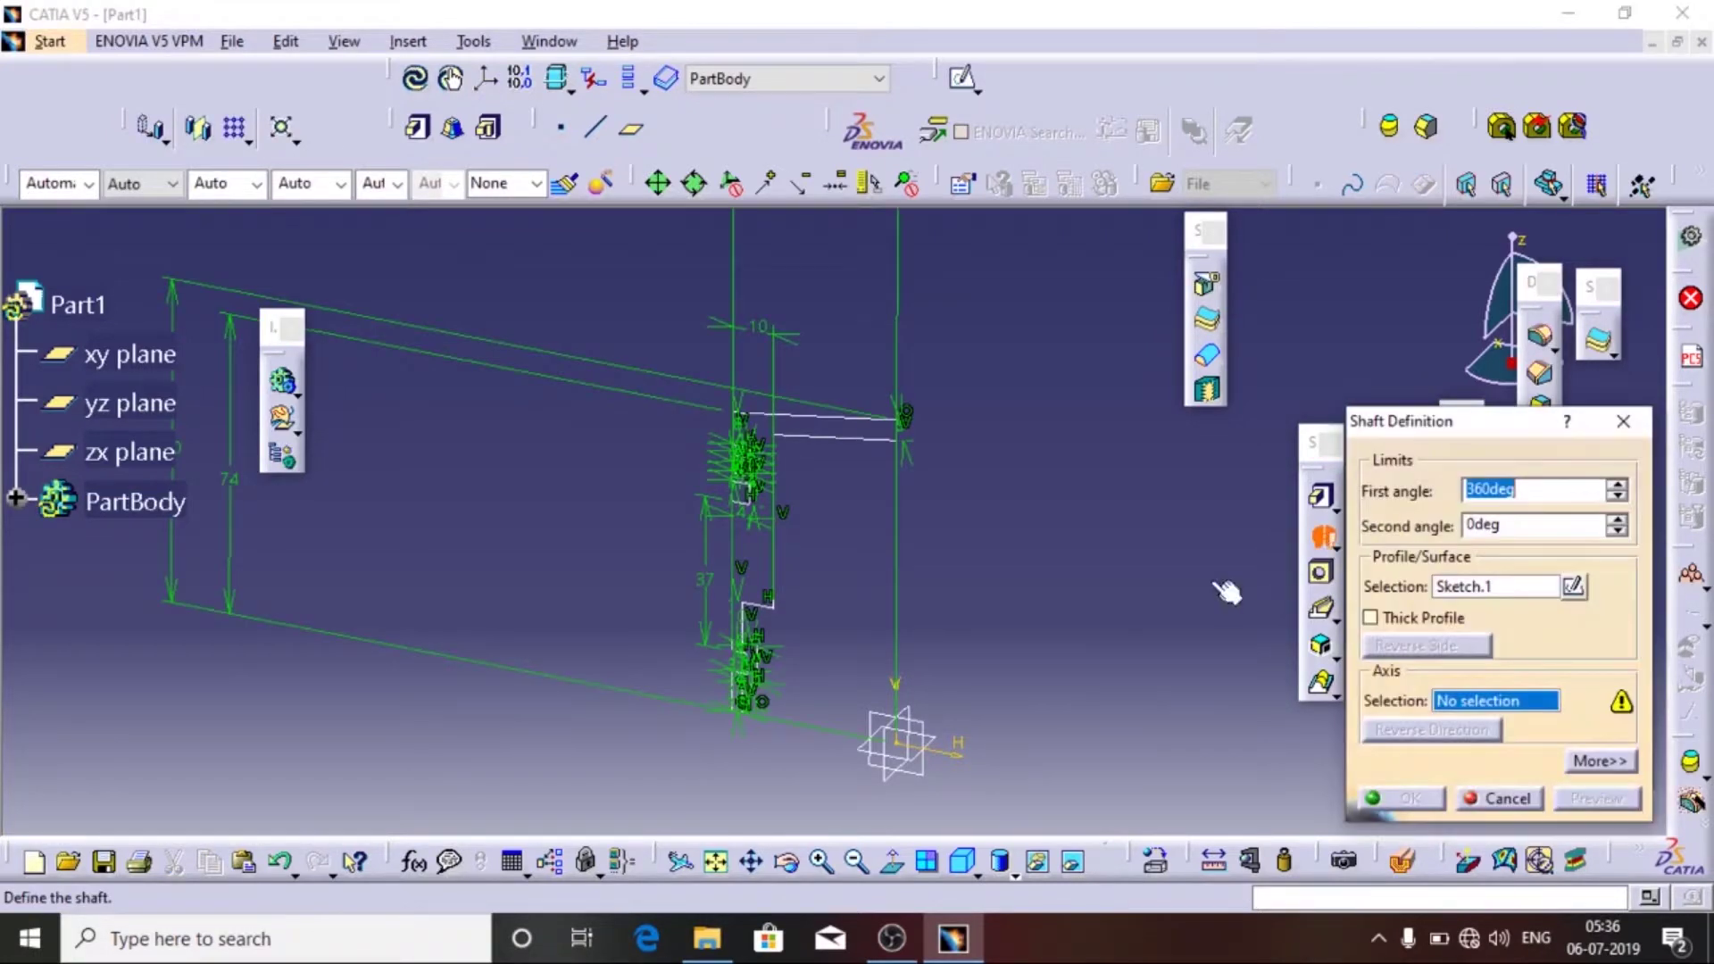
click(900, 700)
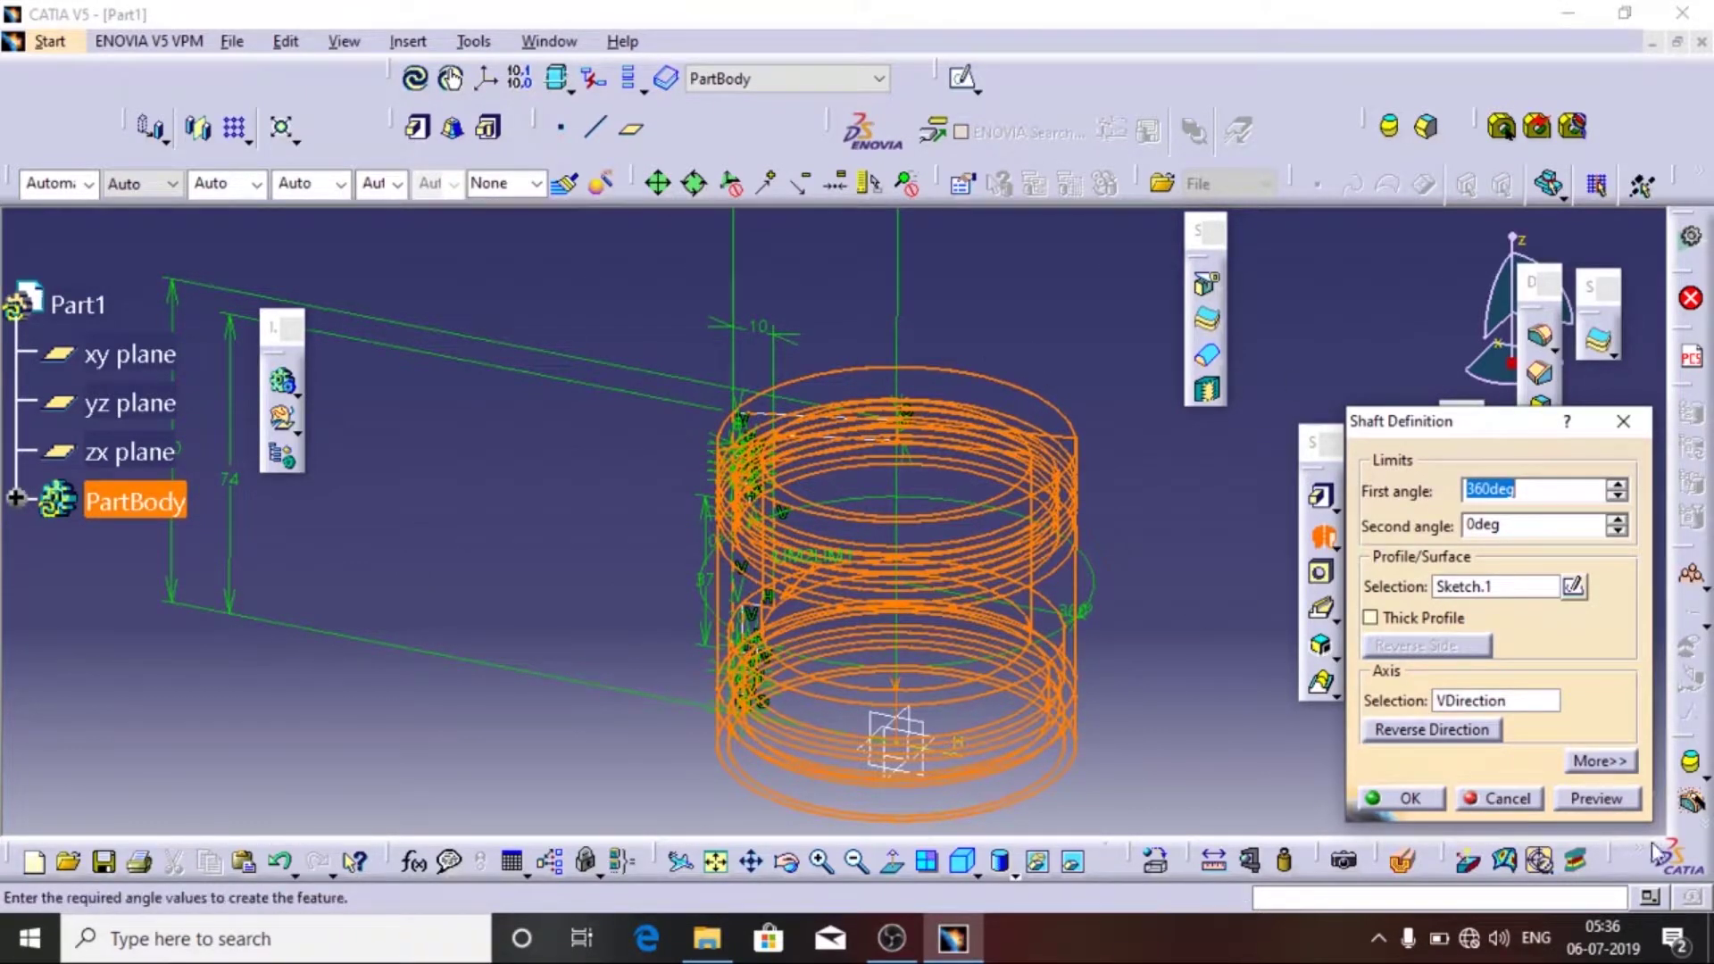
click(1619, 800)
click(1394, 800)
- Create a plane offset 36 mm from the open end's rim face, with the direction reversed into the body
mouse_move(1178, 581)
middle_down()
mouse_move(862, 443)
mouse_move(549, 379)
mouse_move(1117, 658)
mouse_move(979, 428)
mouse_move(1102, 562)
middle_up()
click(1127, 497)
click(1126, 497)
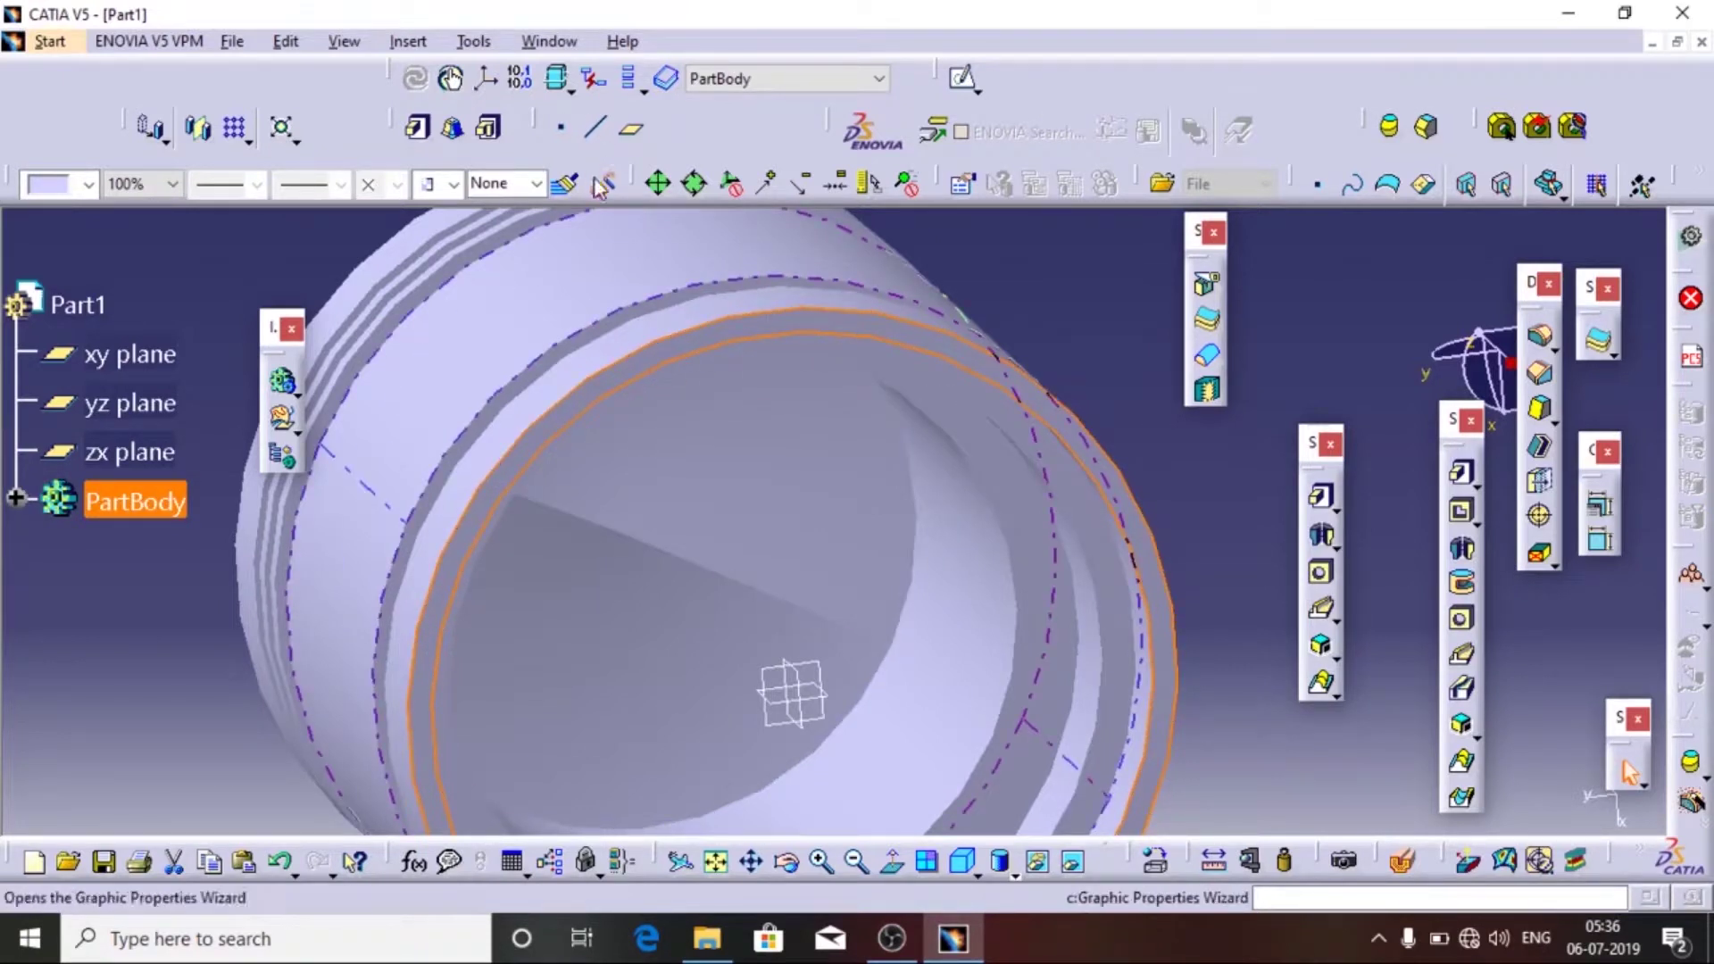
click(718, 344)
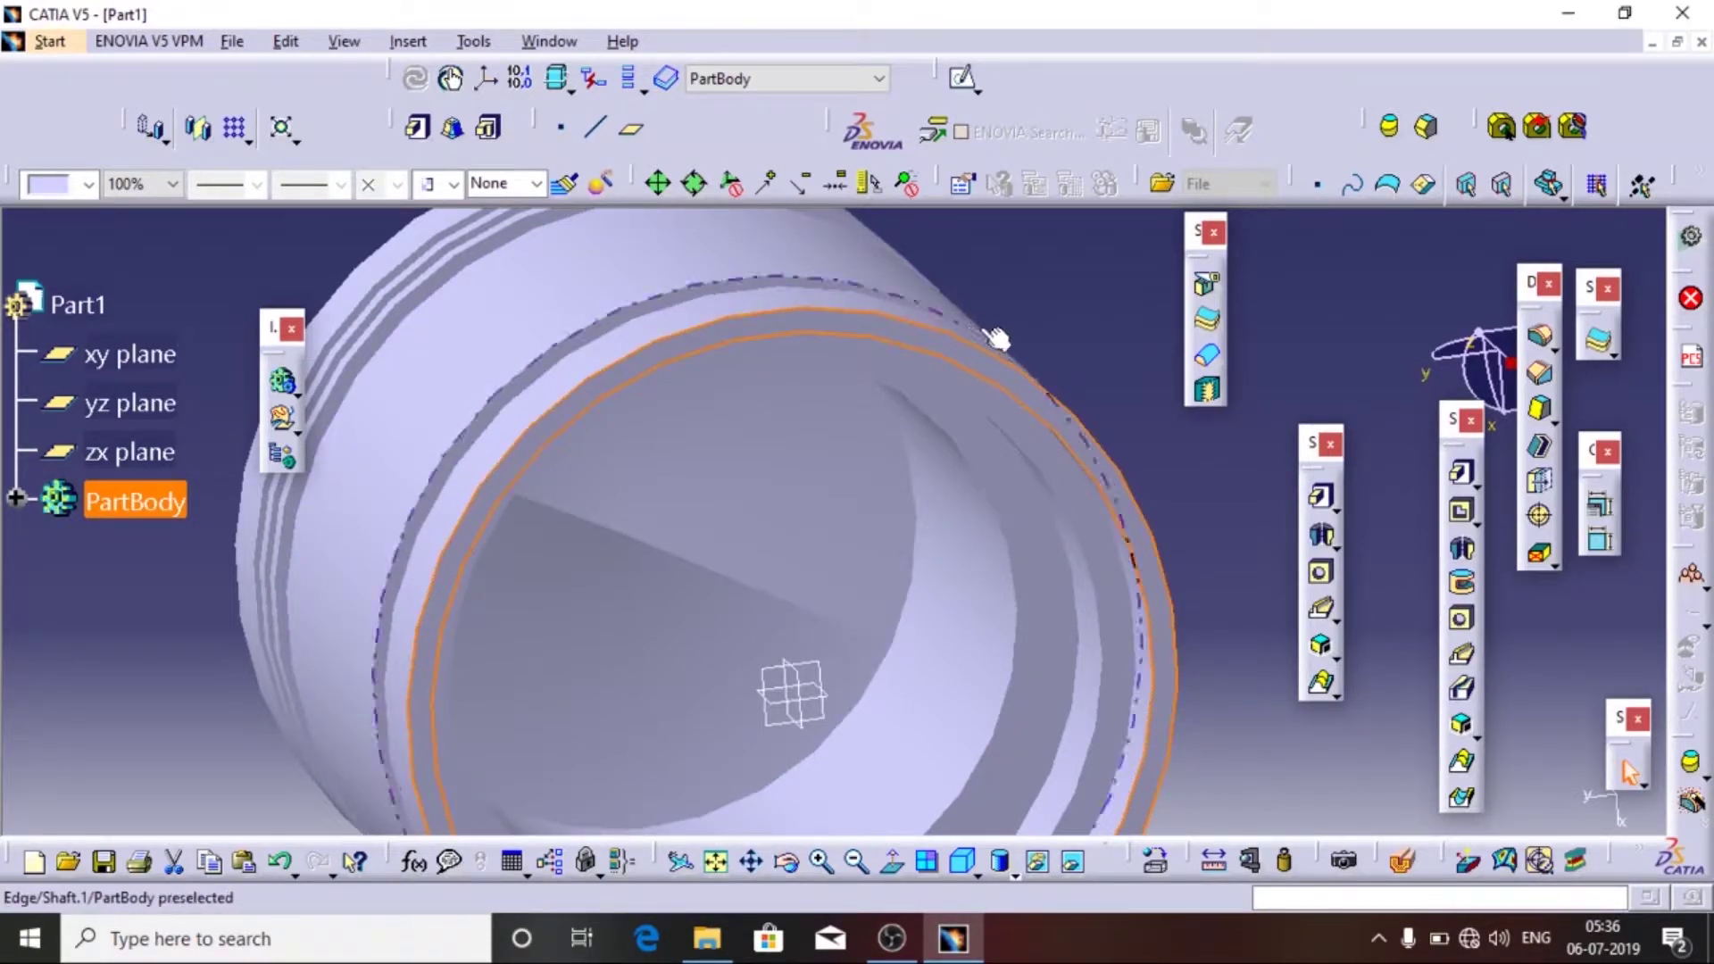
click(633, 131)
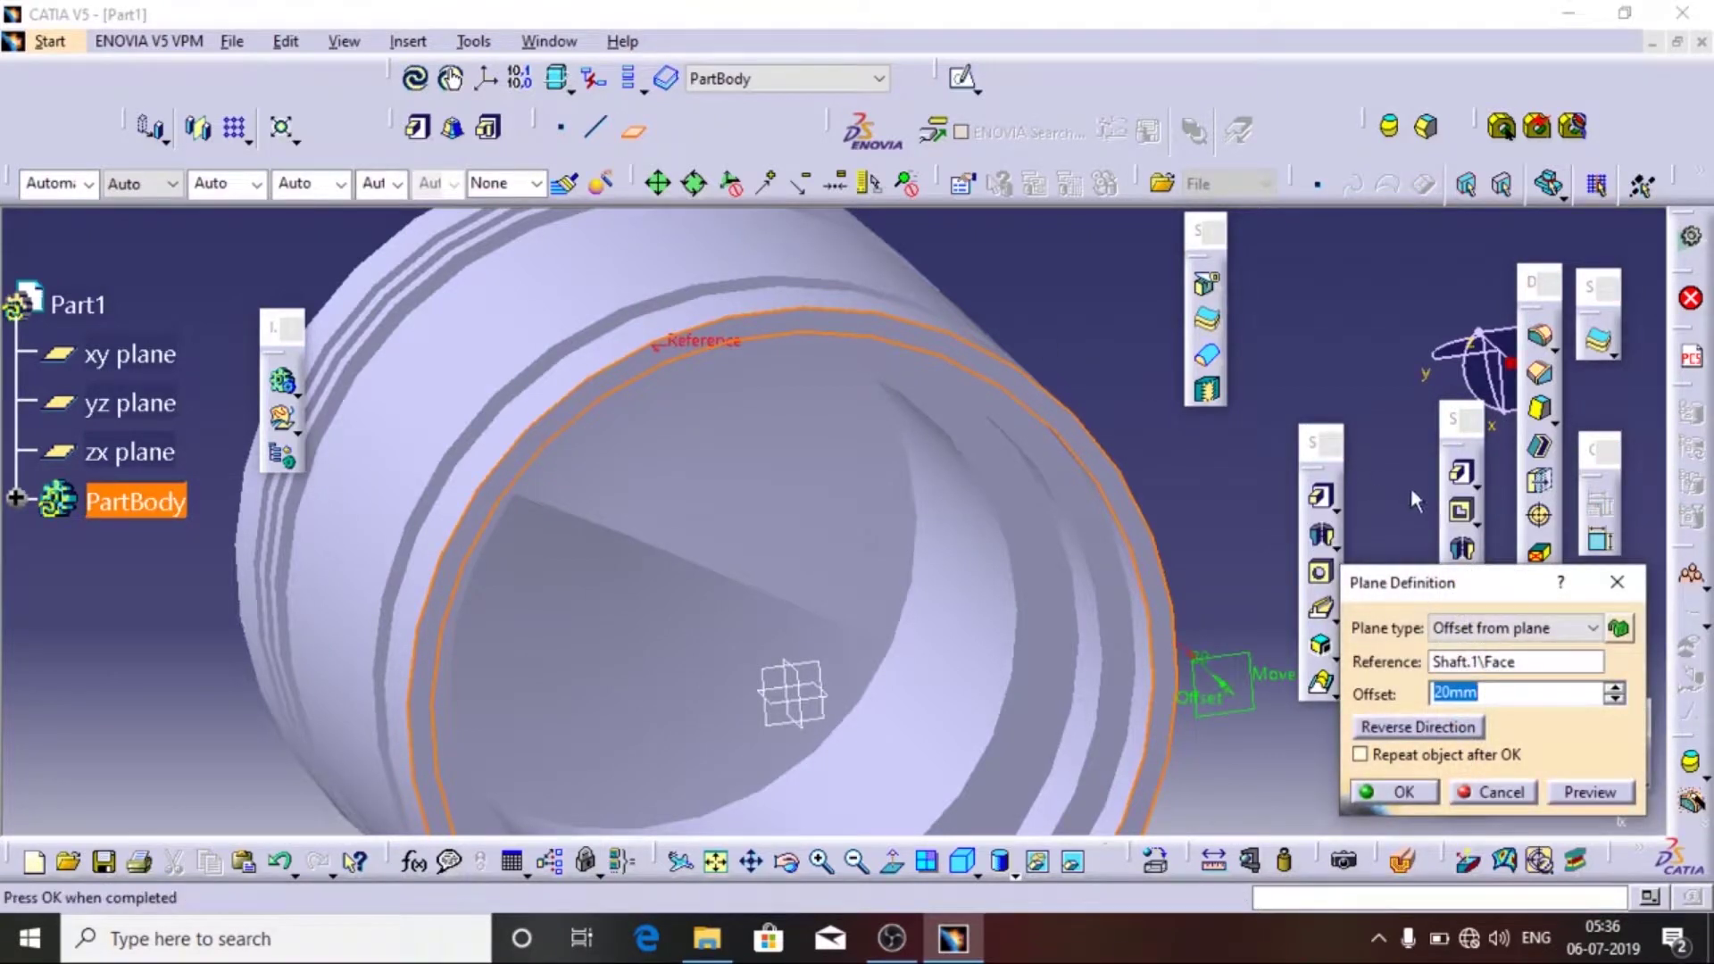
text(36)
middle_drag(1090, 360, 1105, 511)
middle_drag(1042, 398, 900, 674)
click(1406, 729)
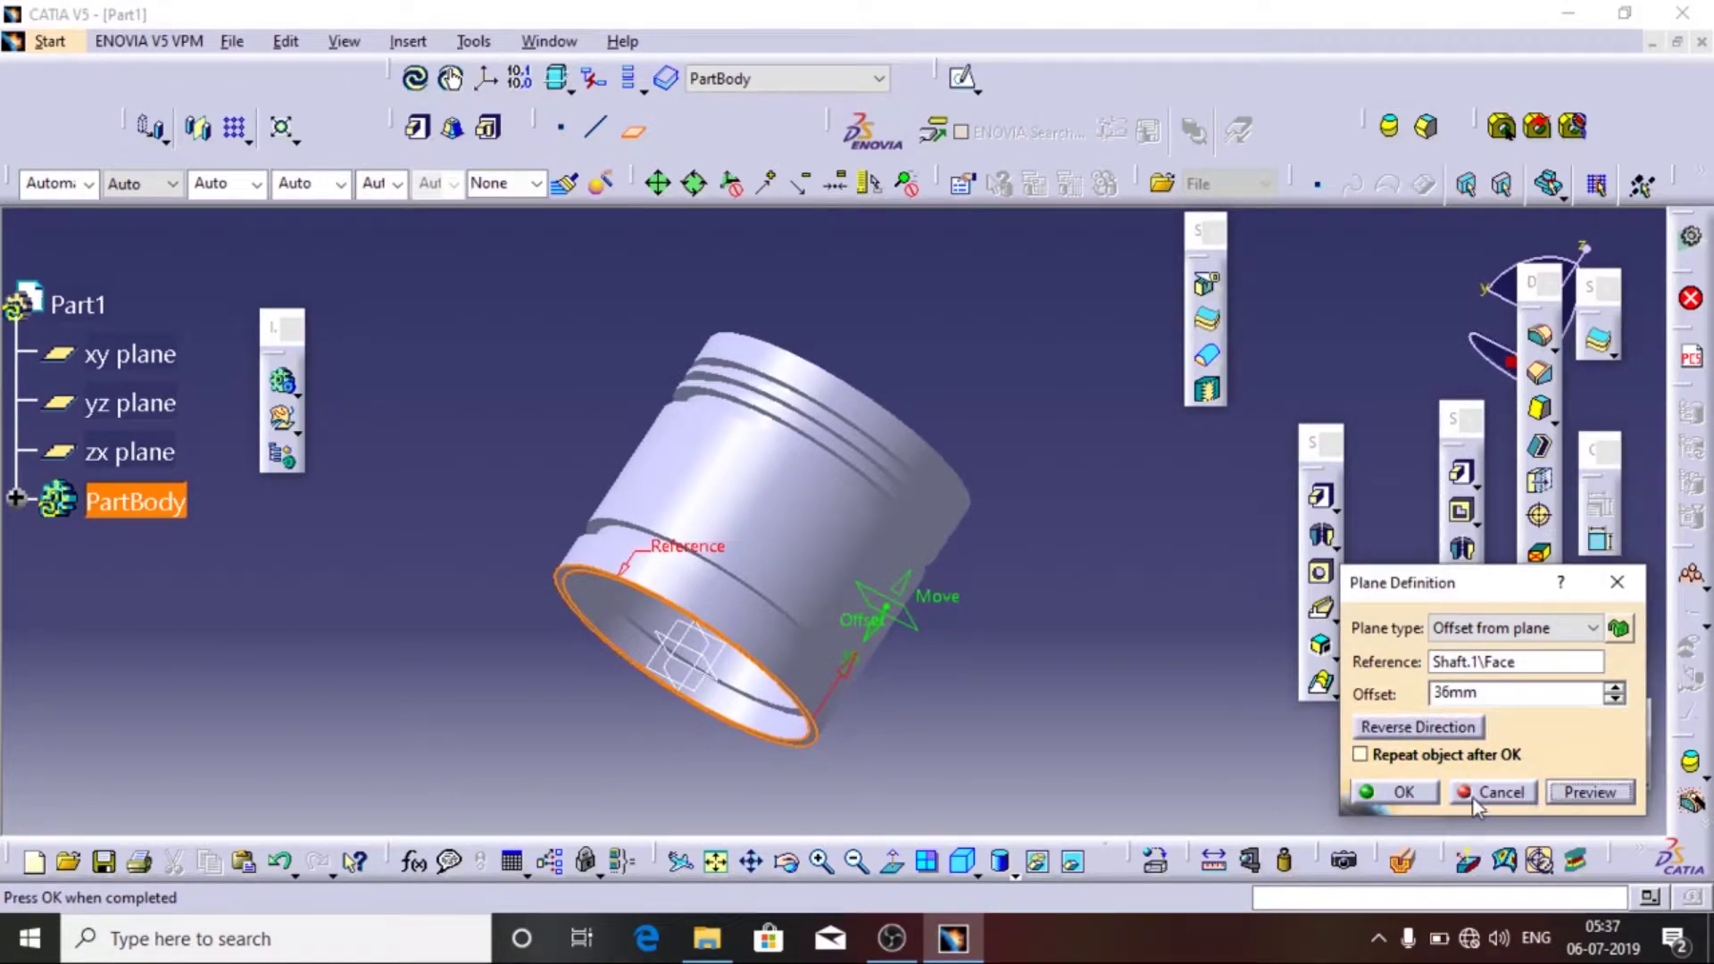
click(1404, 792)
- Start a new sketch on the offset plane
click(909, 611)
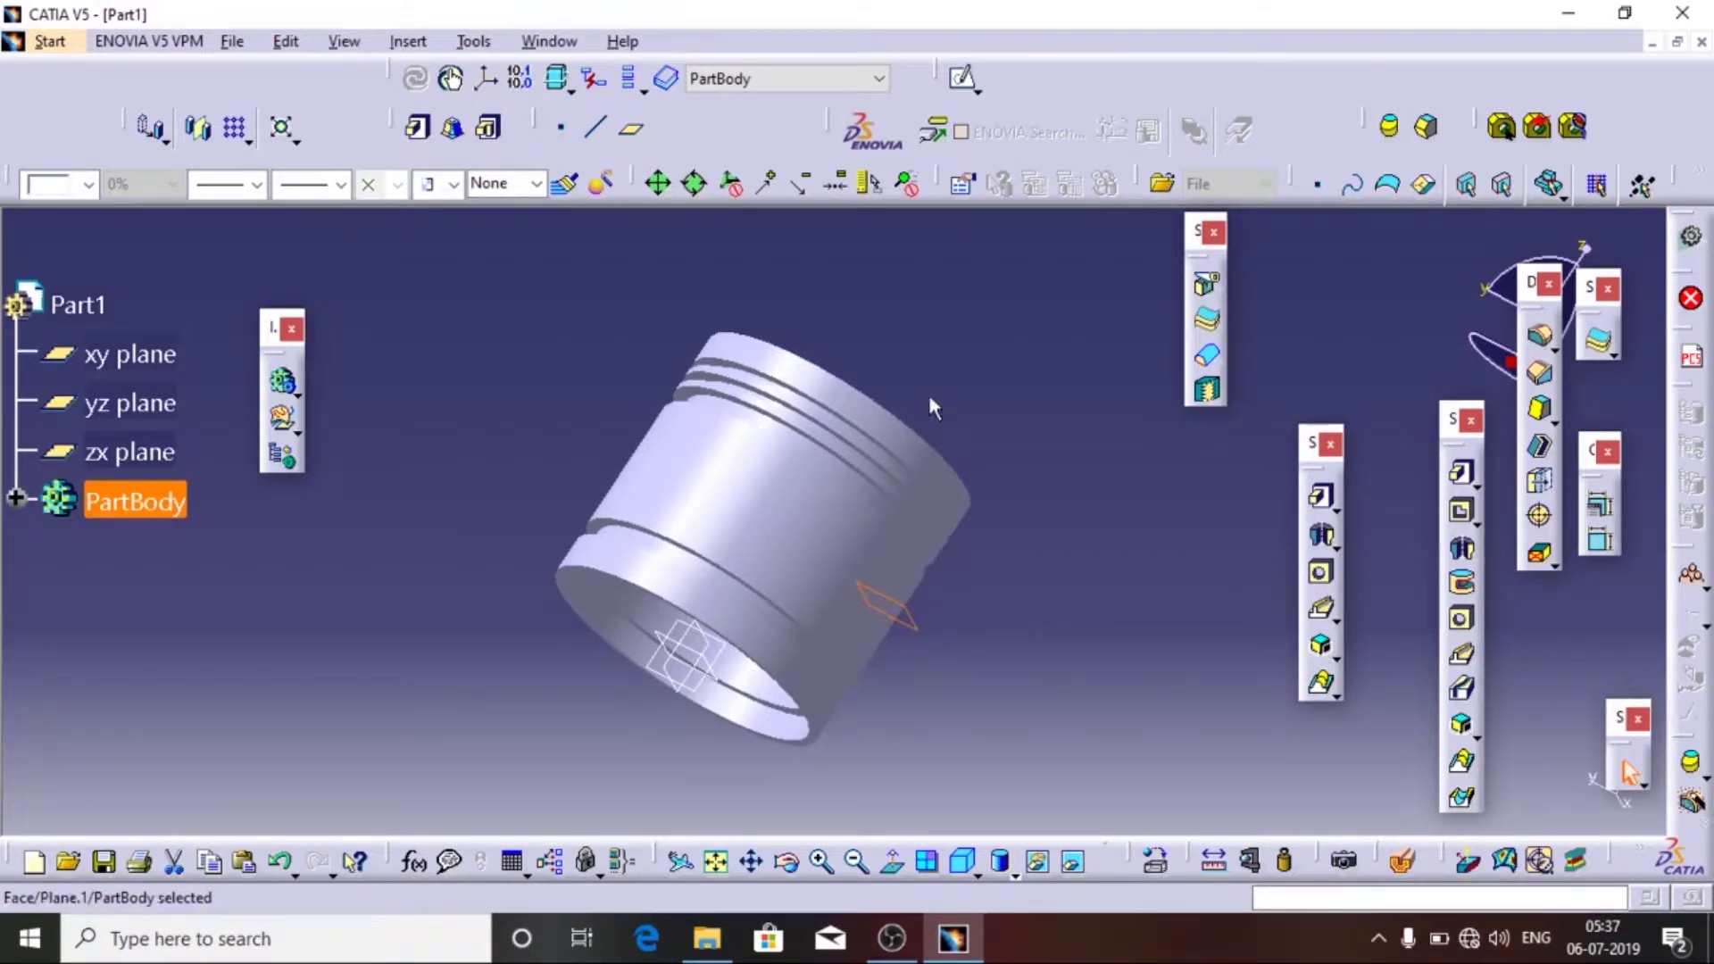
click(886, 600)
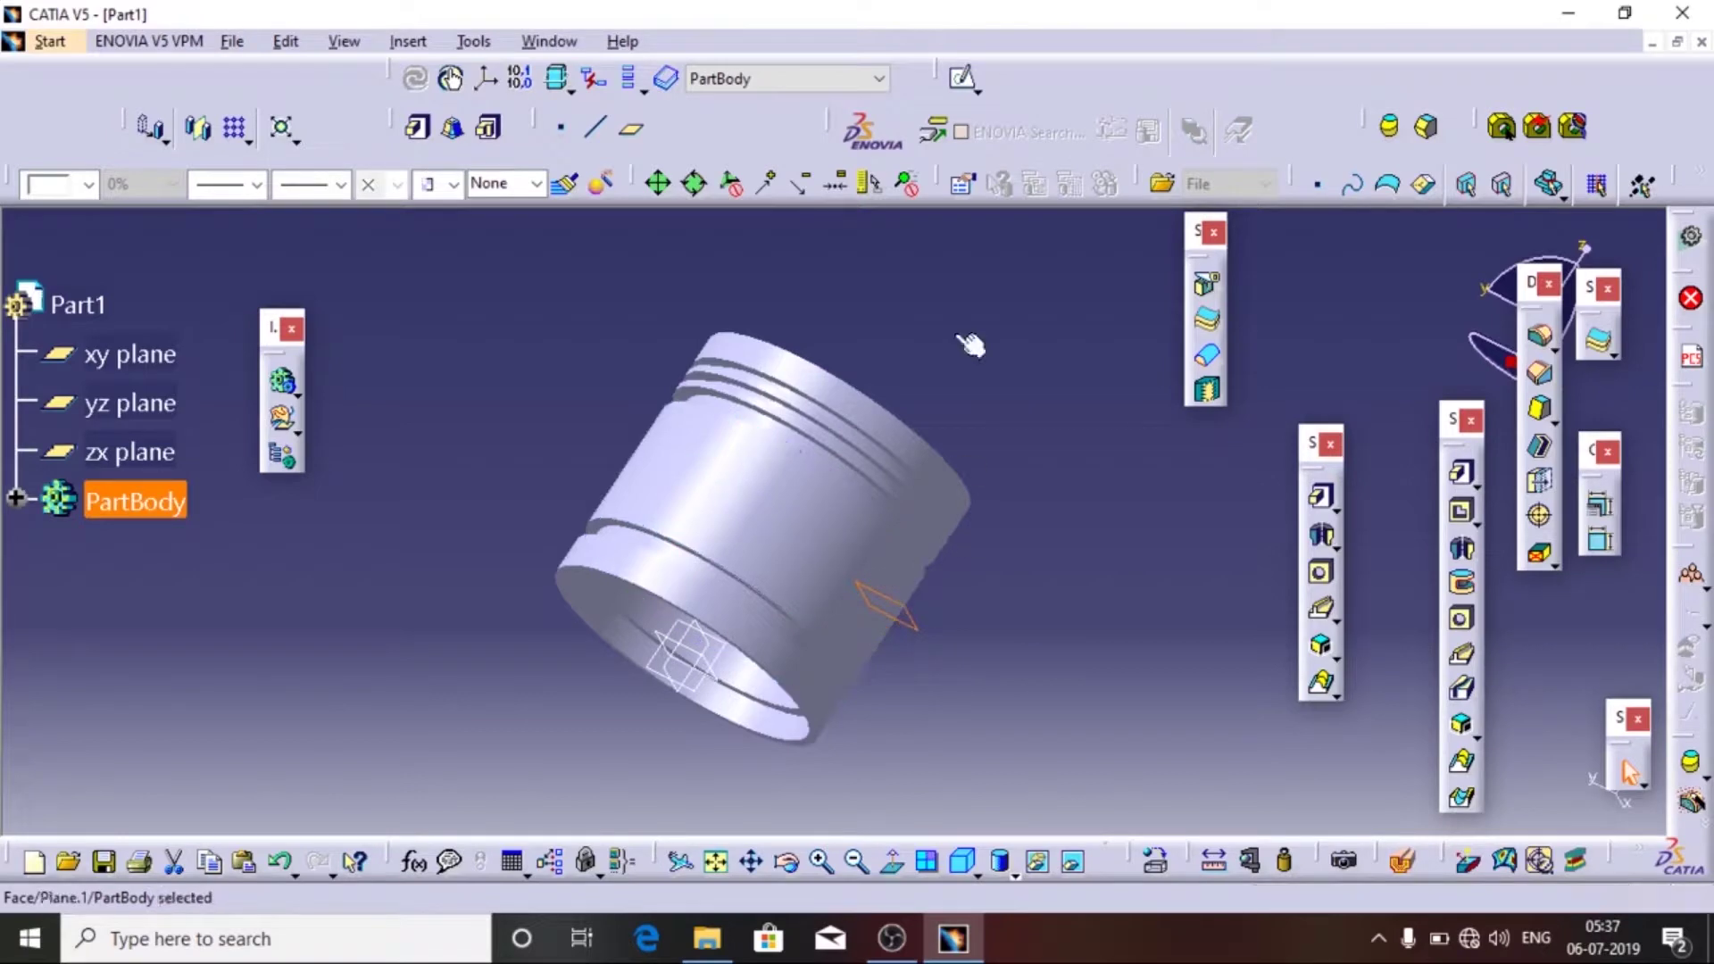
click(967, 83)
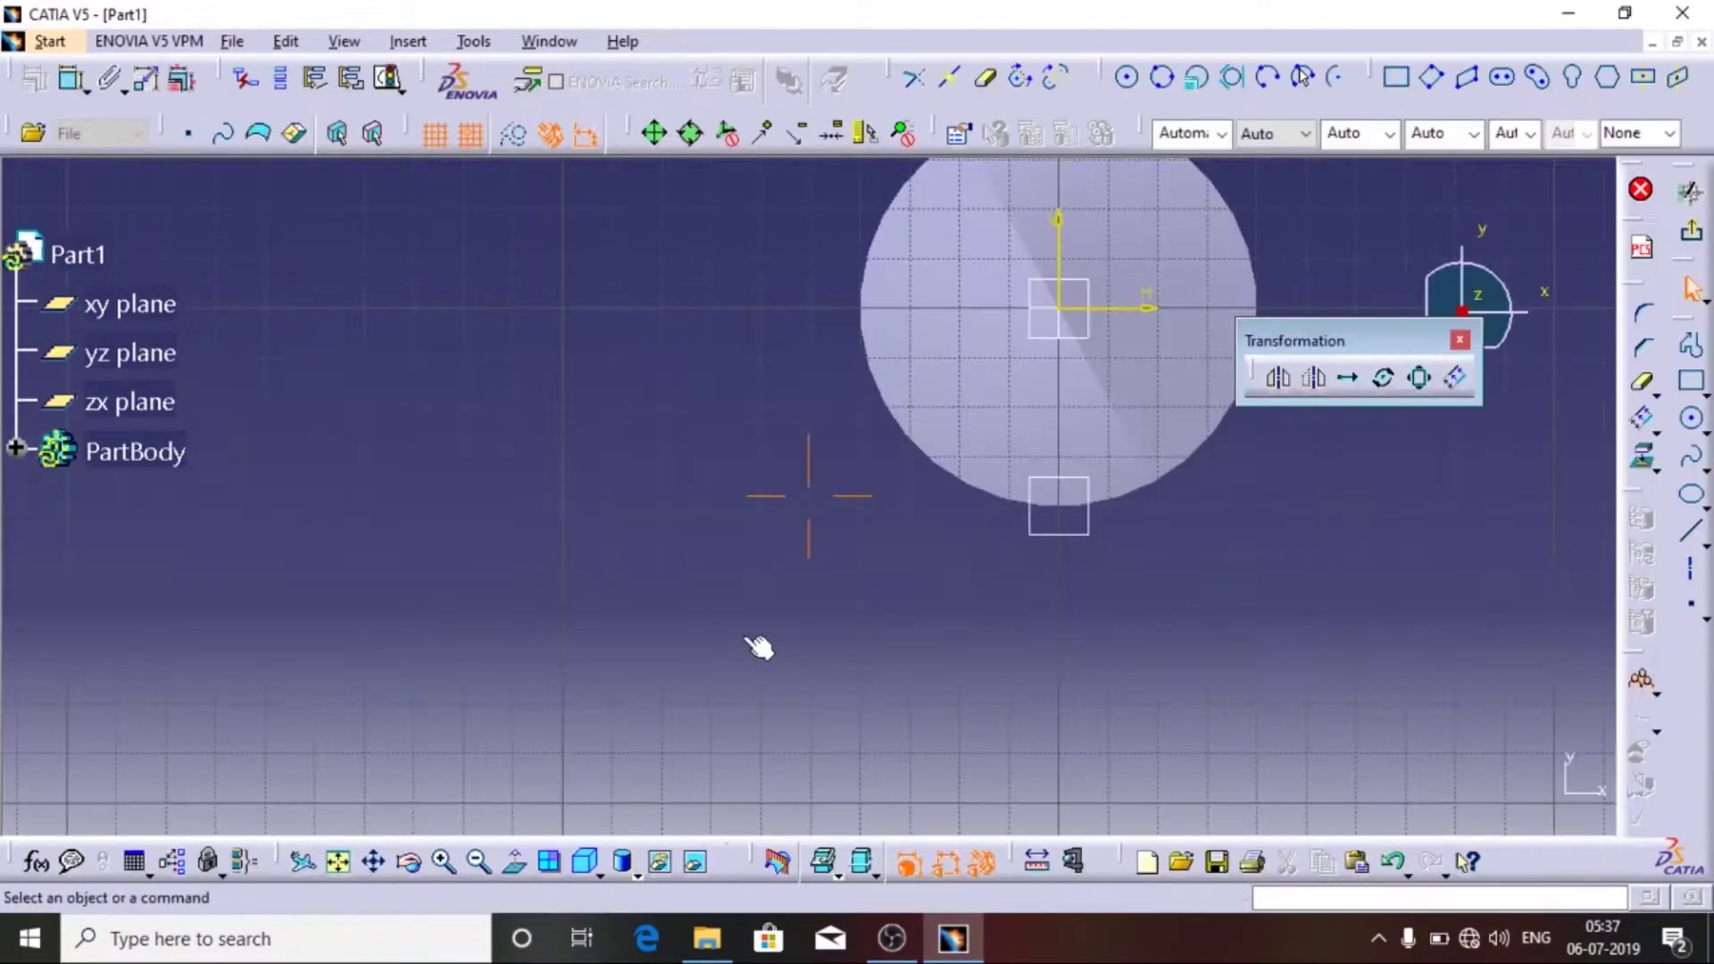
- Project the circular inner edge of the open end's rim onto the sketch plane
middle_drag(1119, 473, 987, 260)
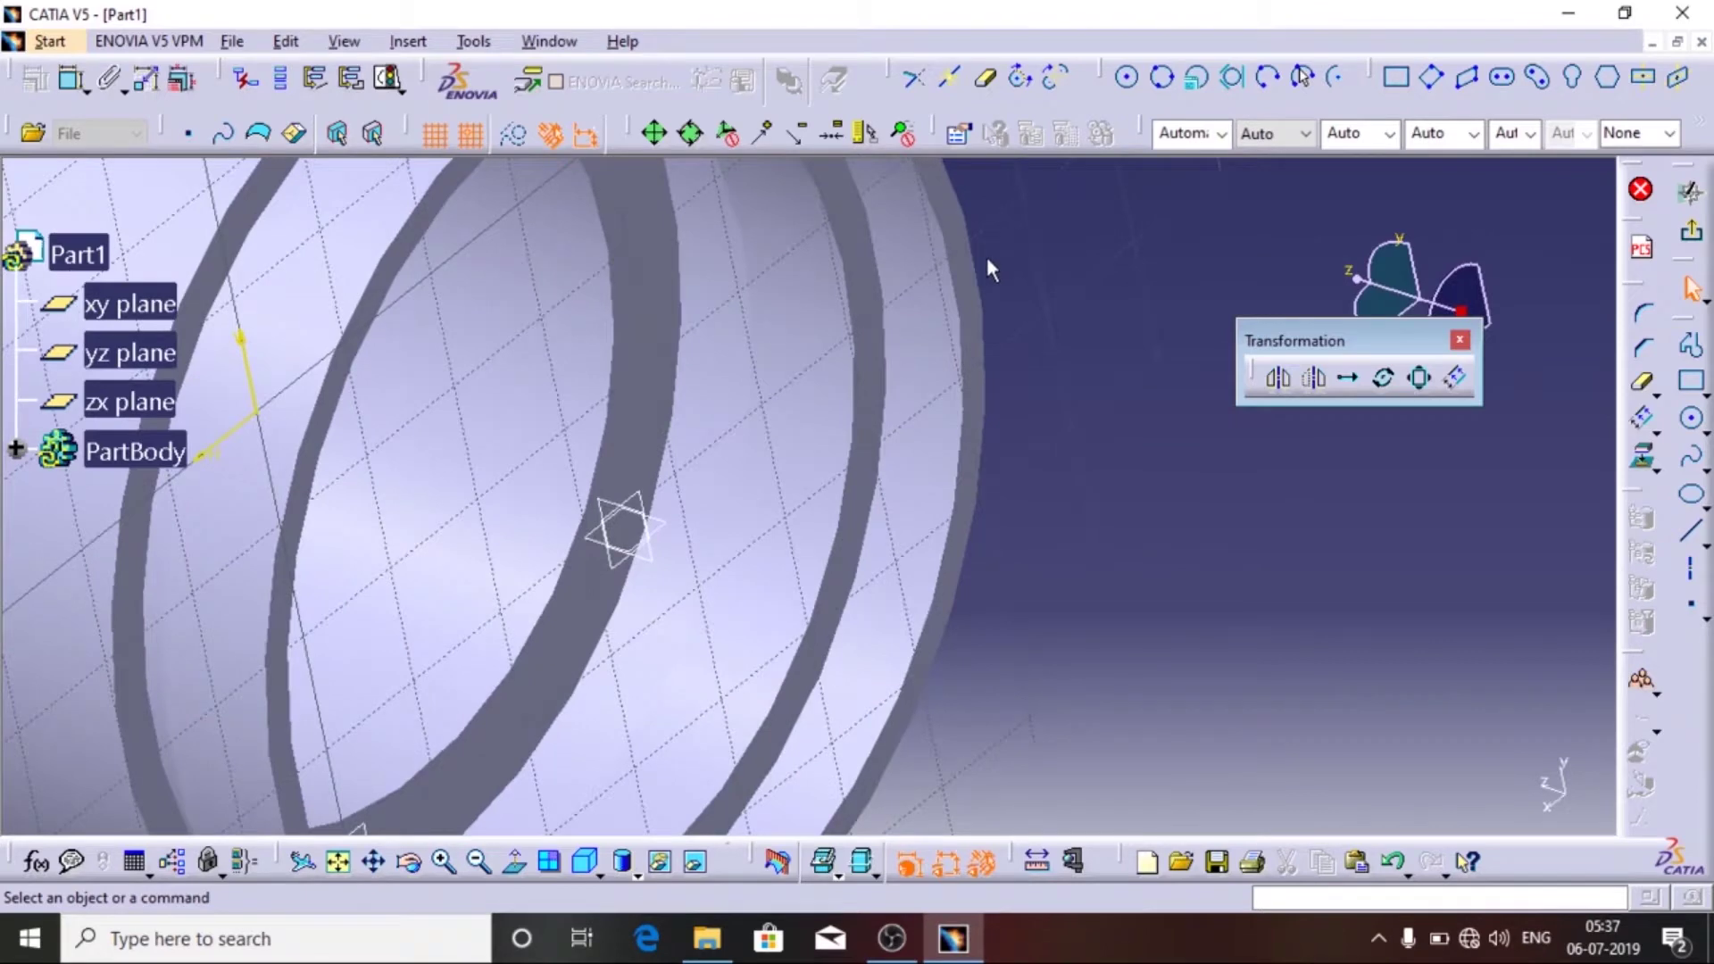
click(971, 304)
ctrl+middle_drag(1098, 479, 674, 578)
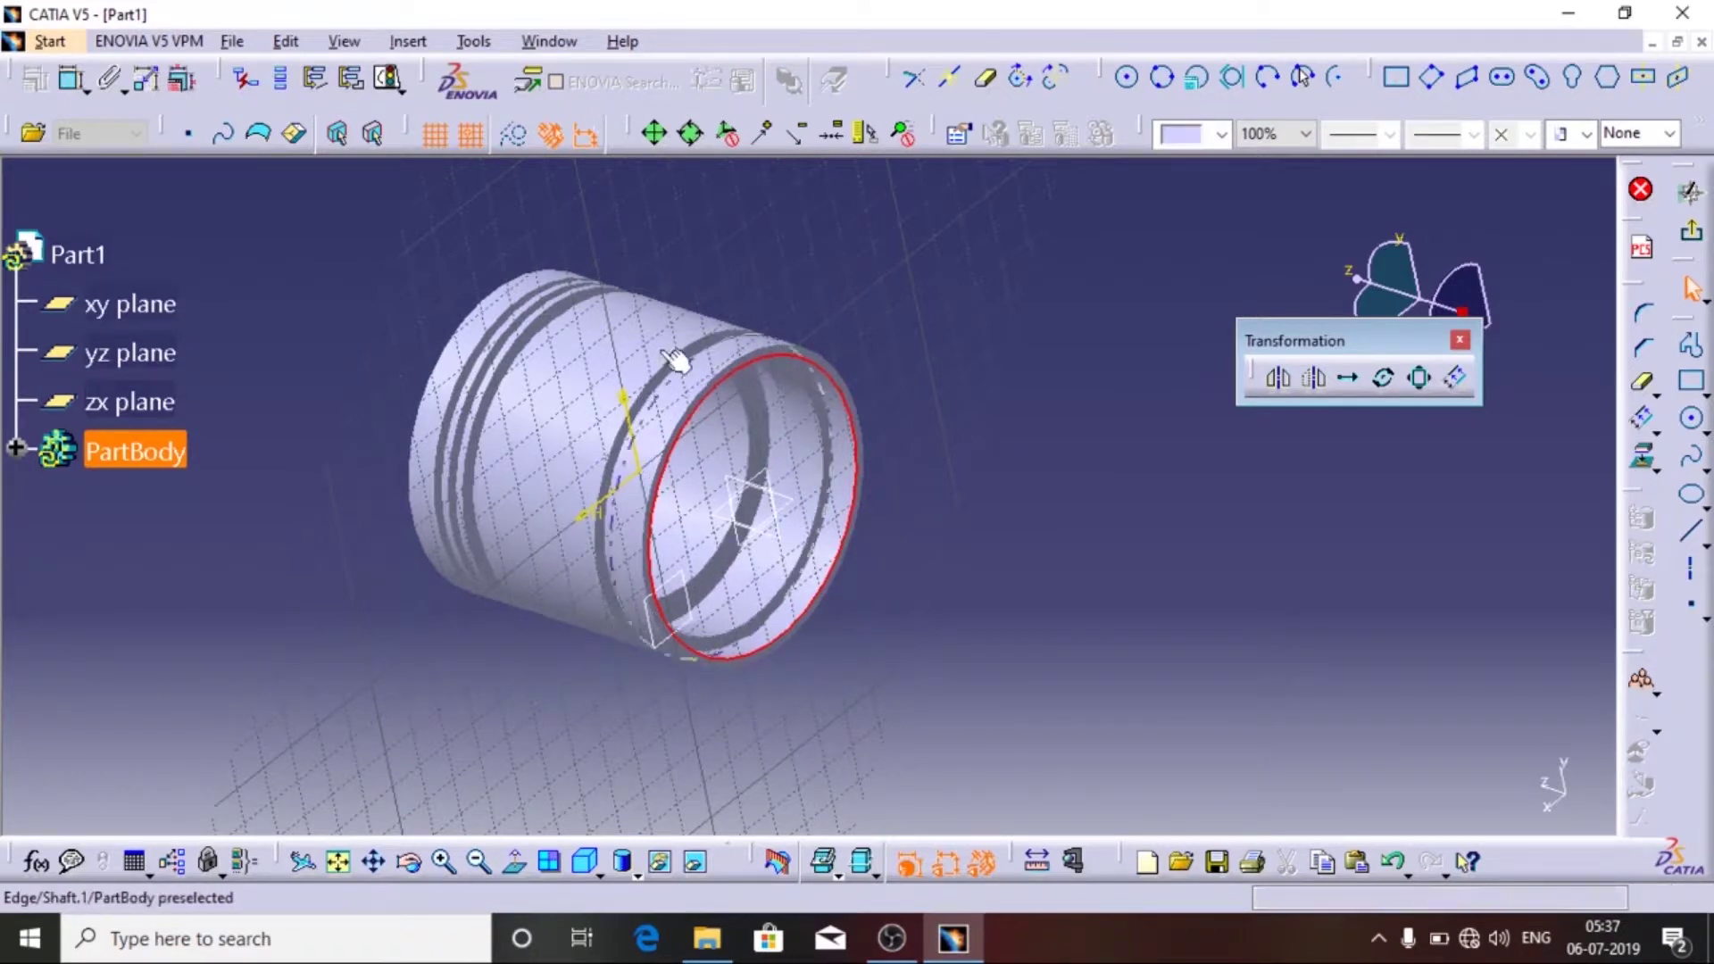
click(1643, 465)
click(1097, 488)
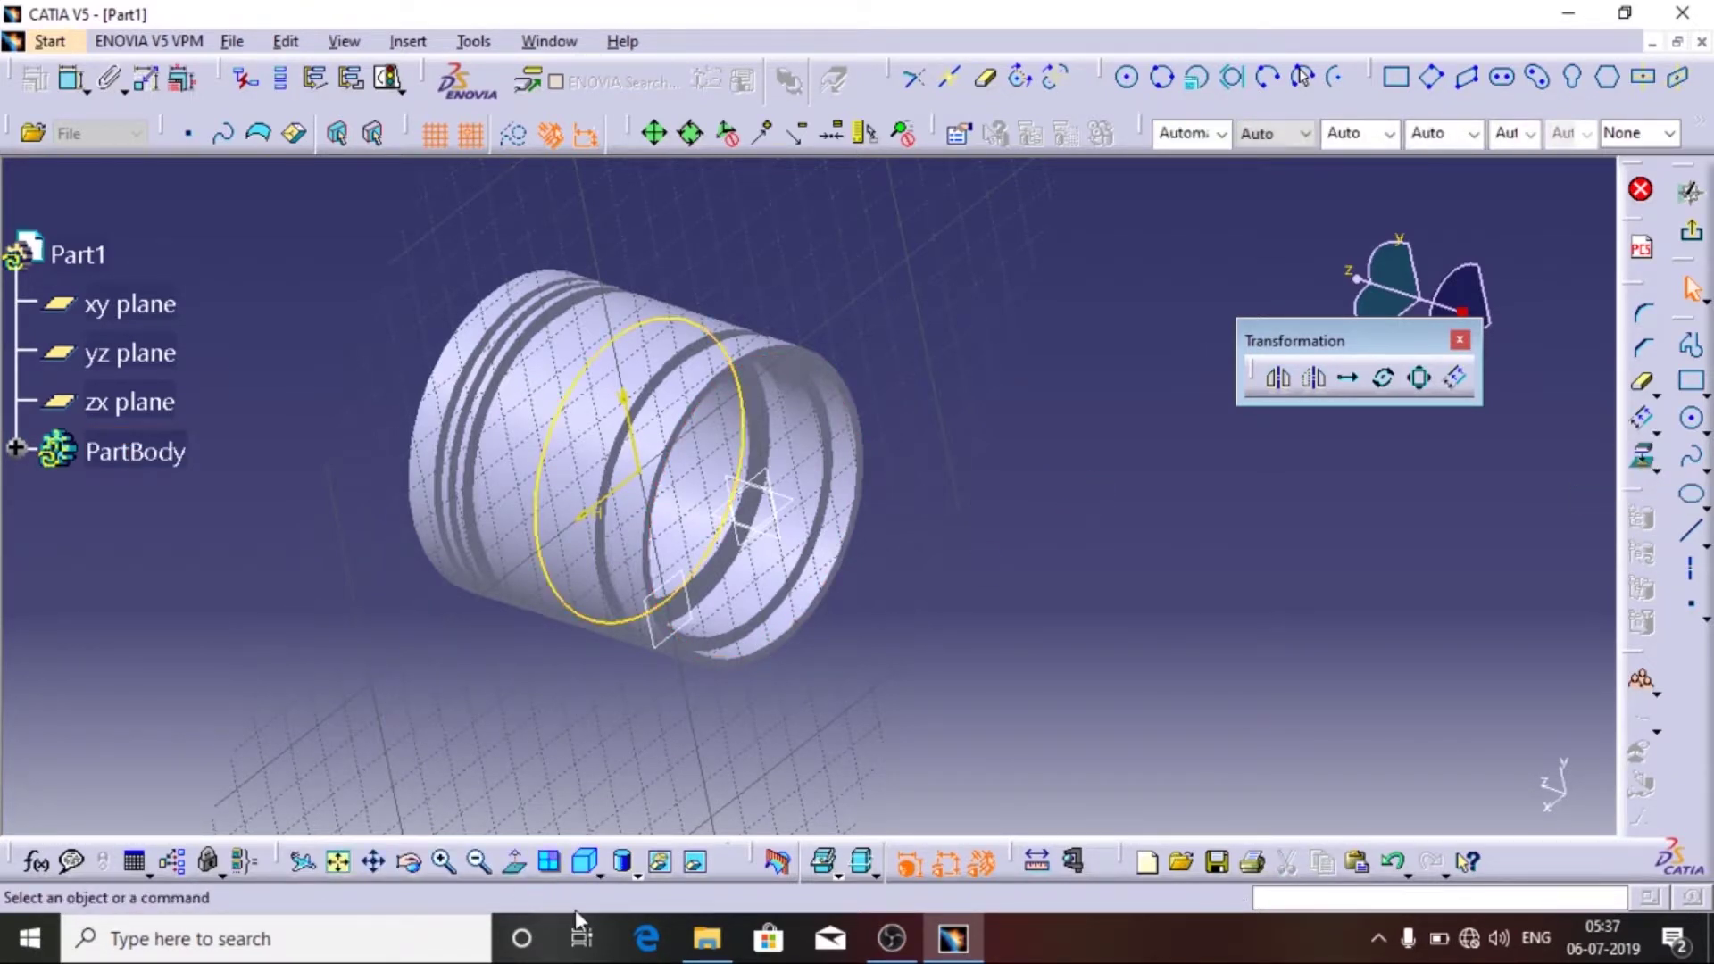
- Draw a slanted line from about 10 mm beside and 10 mm below the origin outward to the projected circle
click(516, 862)
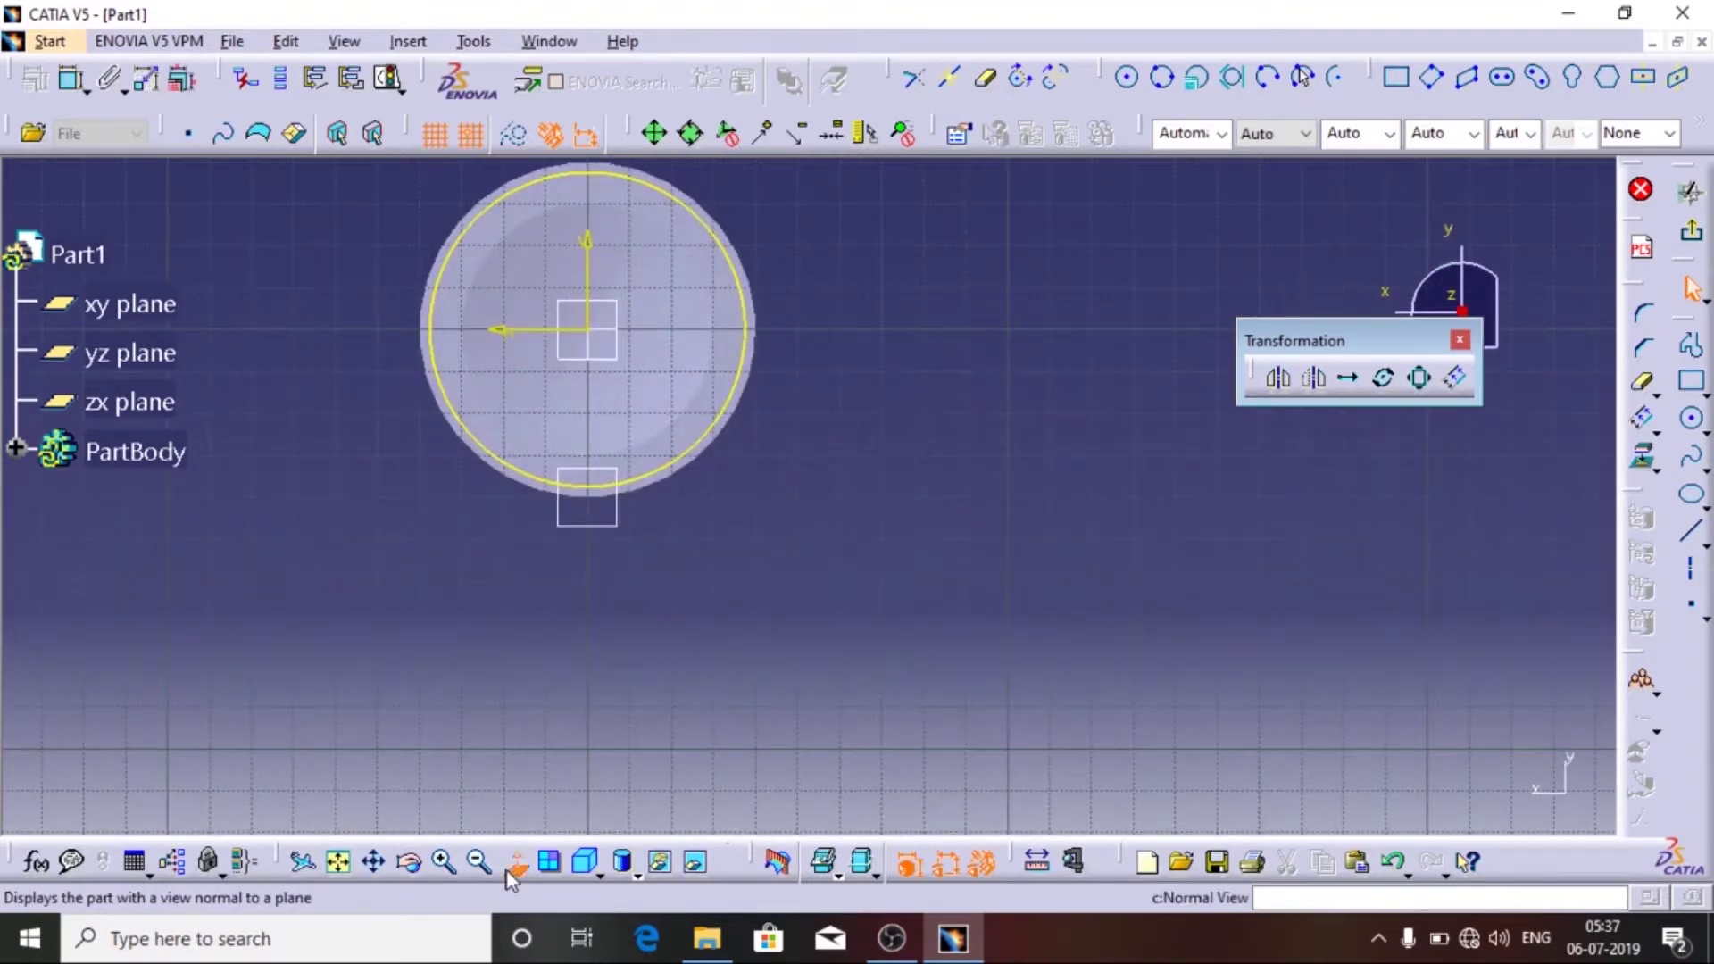
click(516, 863)
middle_drag(1168, 588, 728, 519)
scroll(727, 519, up, 1)
middle_drag(918, 509, 1032, 566)
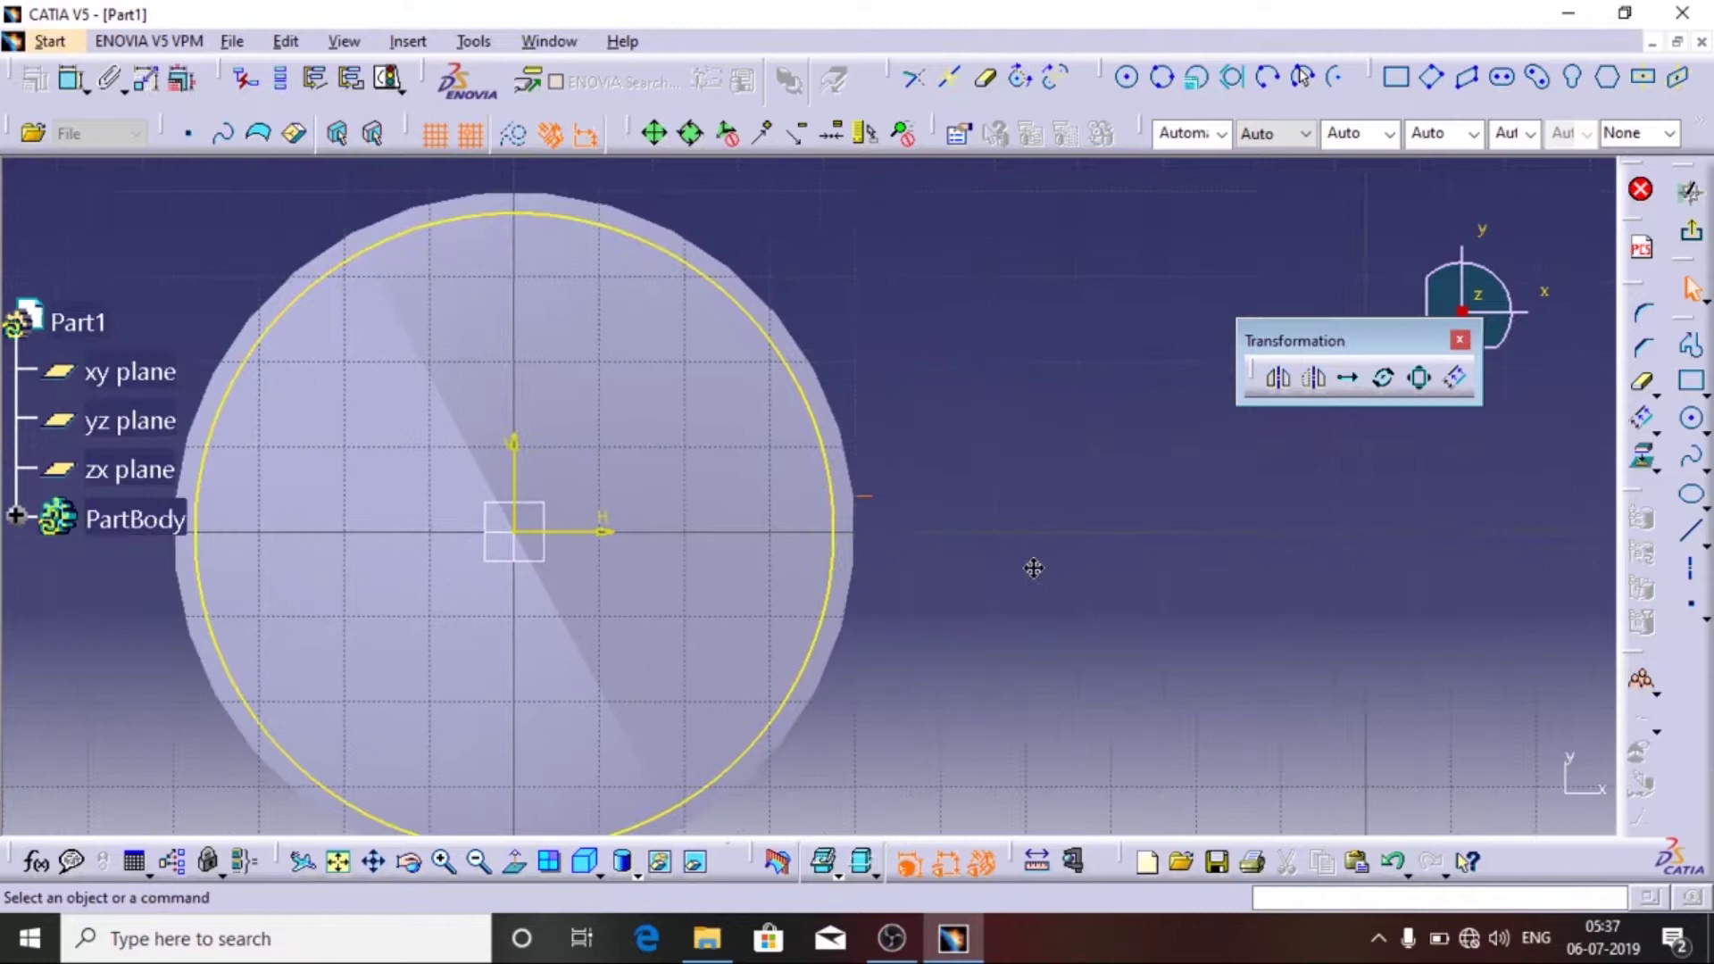
click(1700, 546)
click(1534, 554)
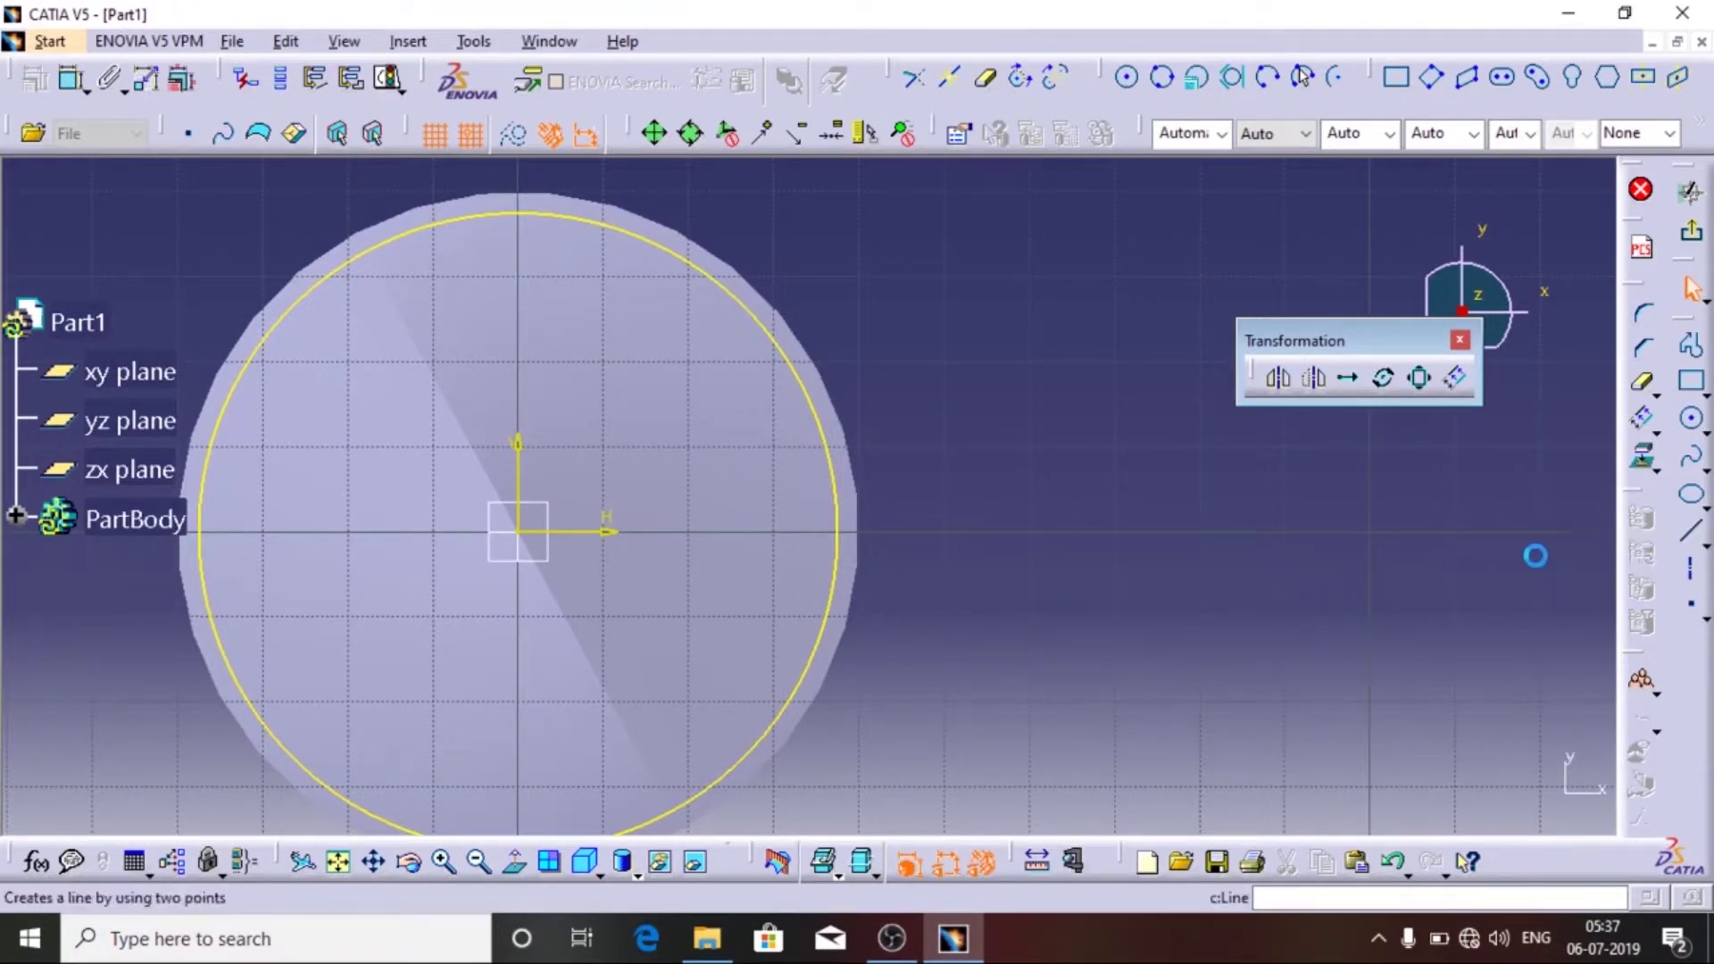
click(605, 618)
click(797, 692)
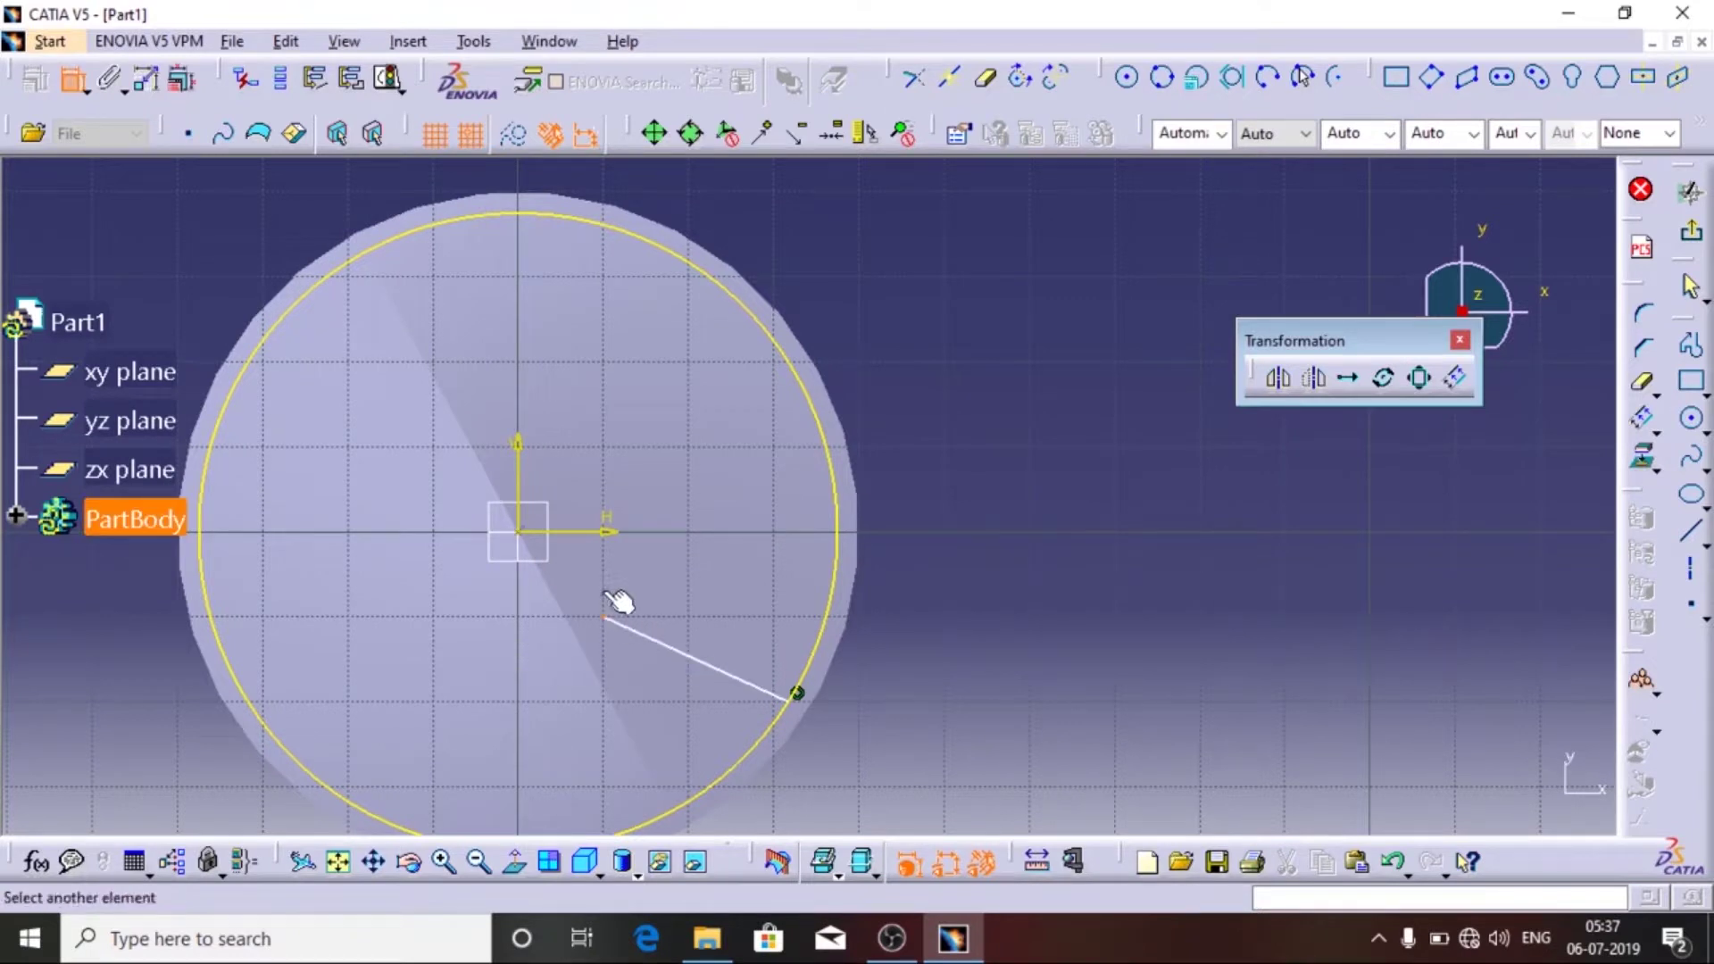
- Dimension both line endpoints from the horizontal axis and the inner endpoint from the vertical axis
click(125, 593)
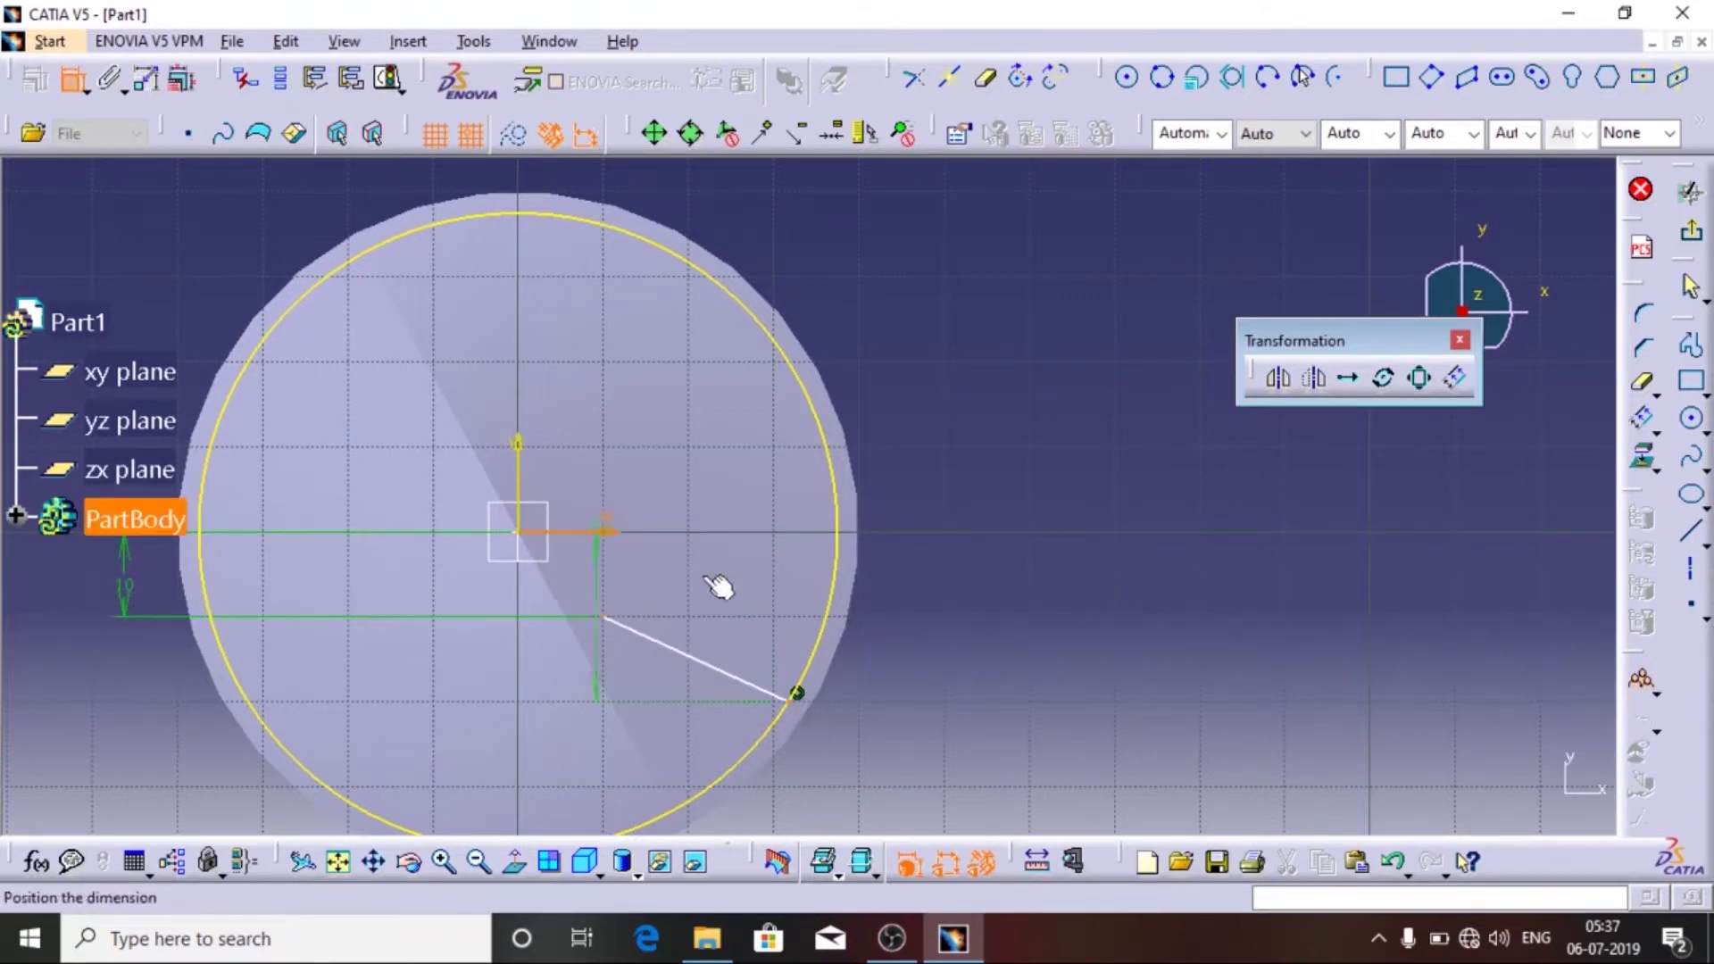
click(606, 615)
click(519, 464)
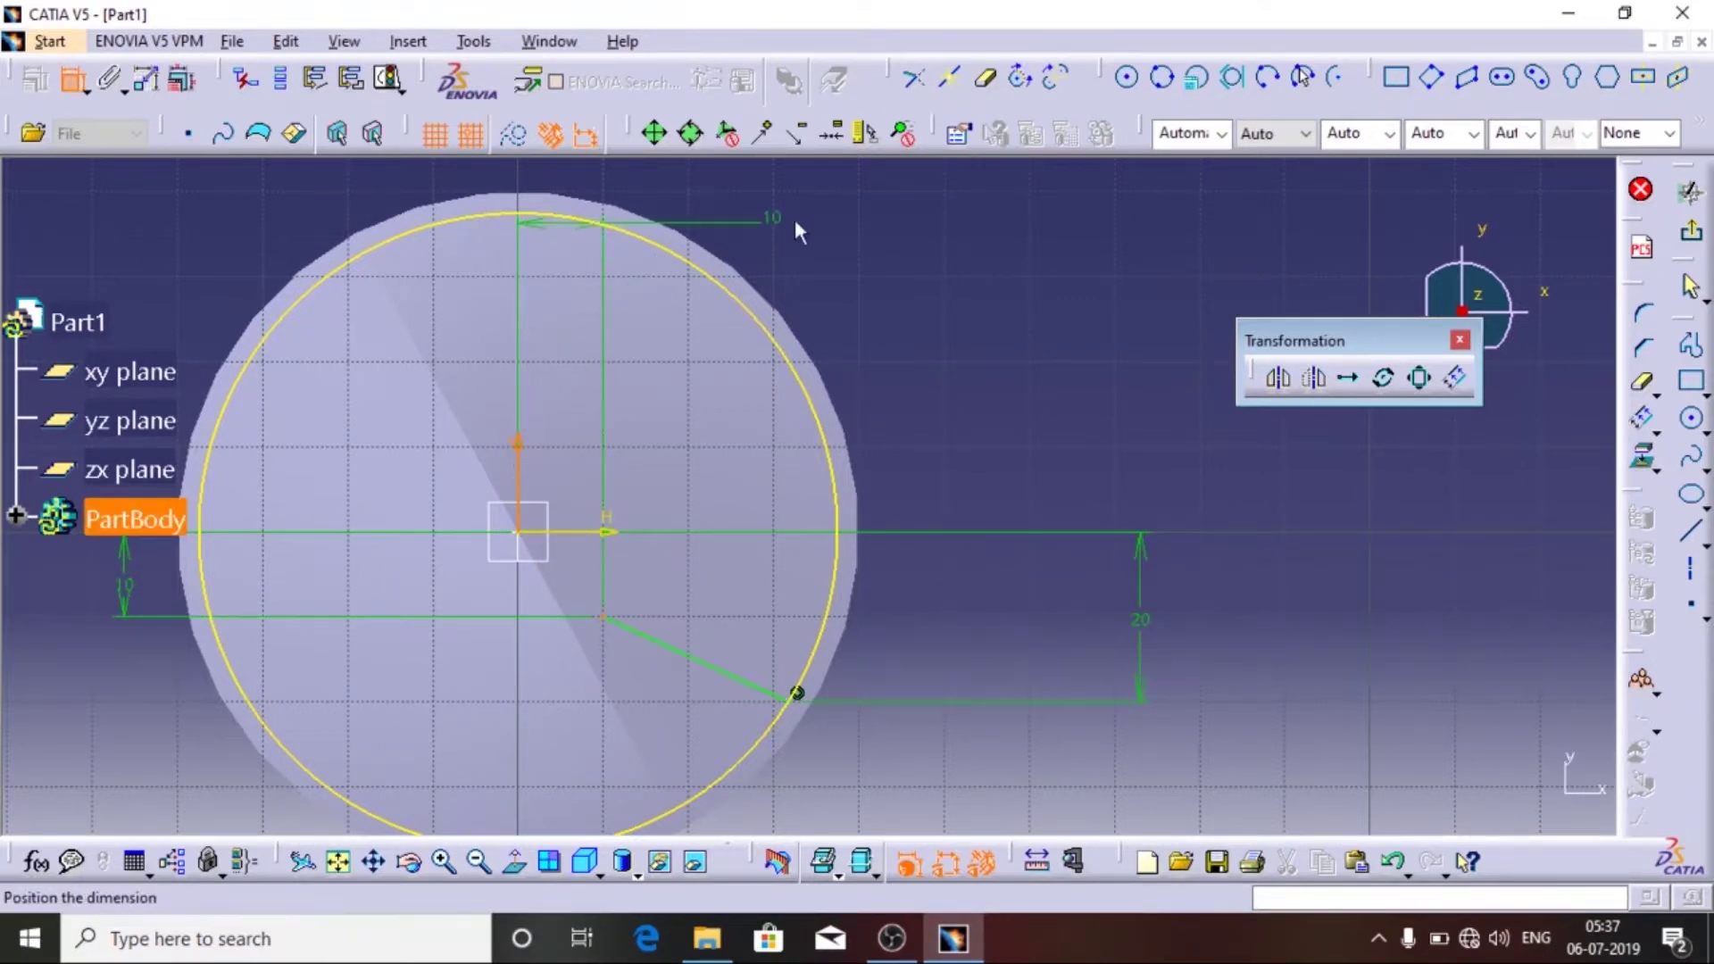
middle_drag(794, 218, 751, 382)
click(501, 282)
- Set the distance from the horizontal axis to 15 mm for the line's outer endpoint and 14 mm for its inner endpoint
double_click(1096, 783)
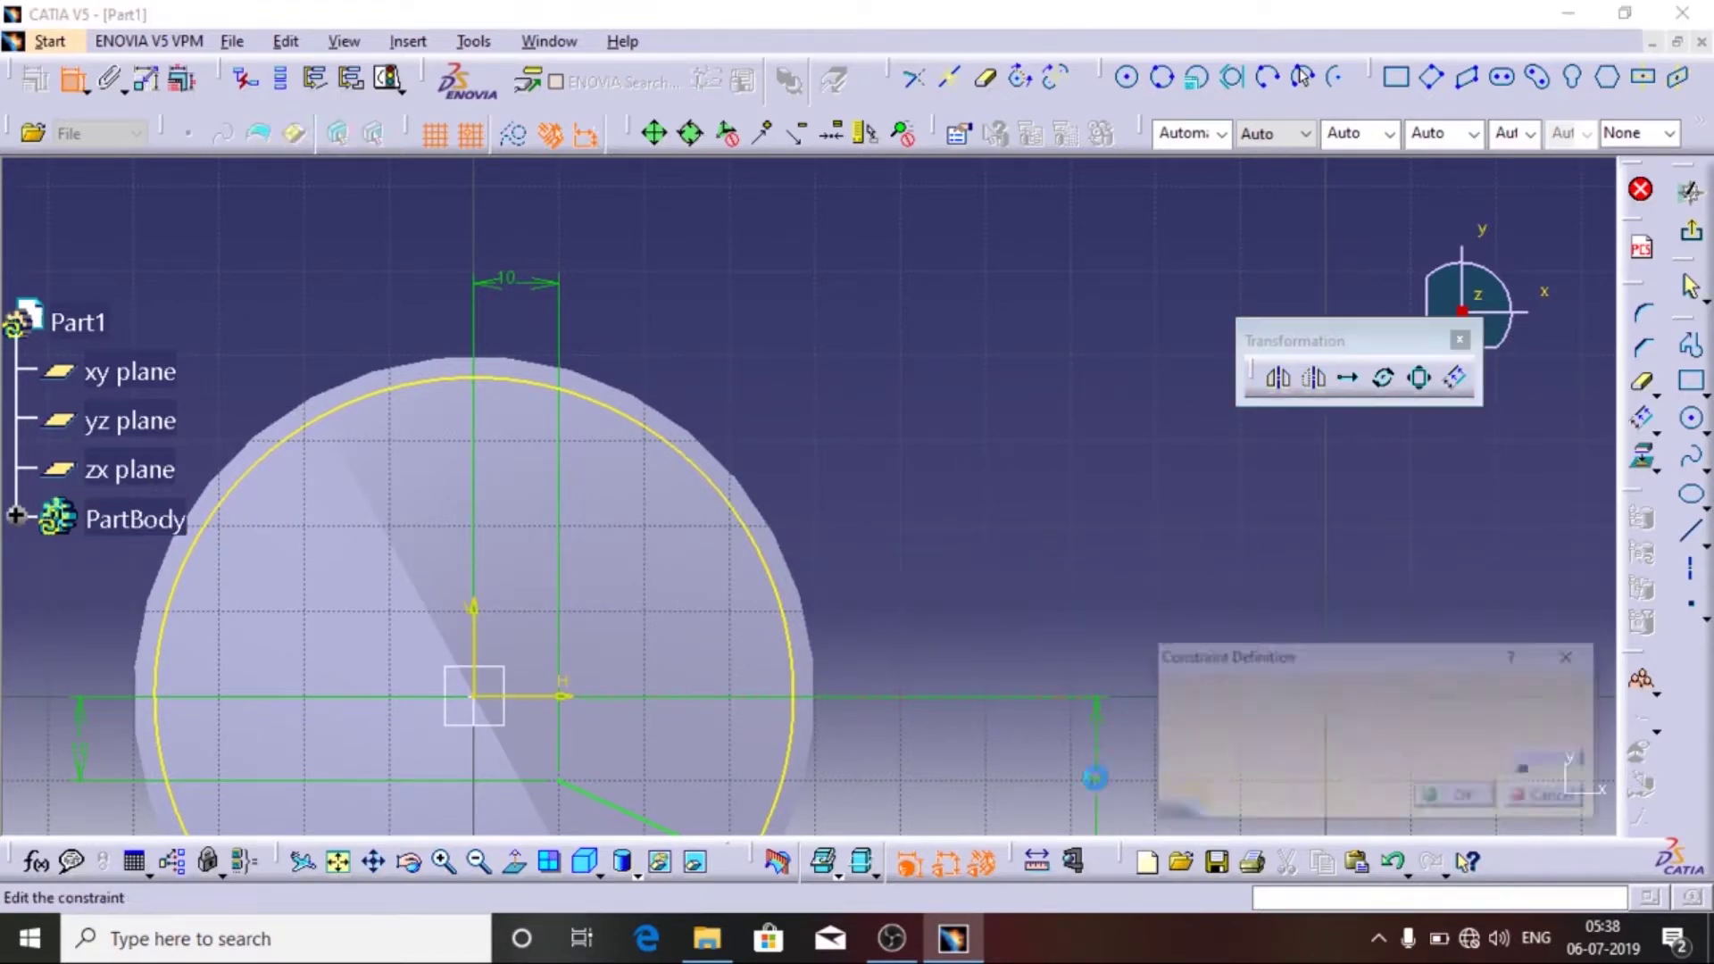
text(1)
click(1464, 799)
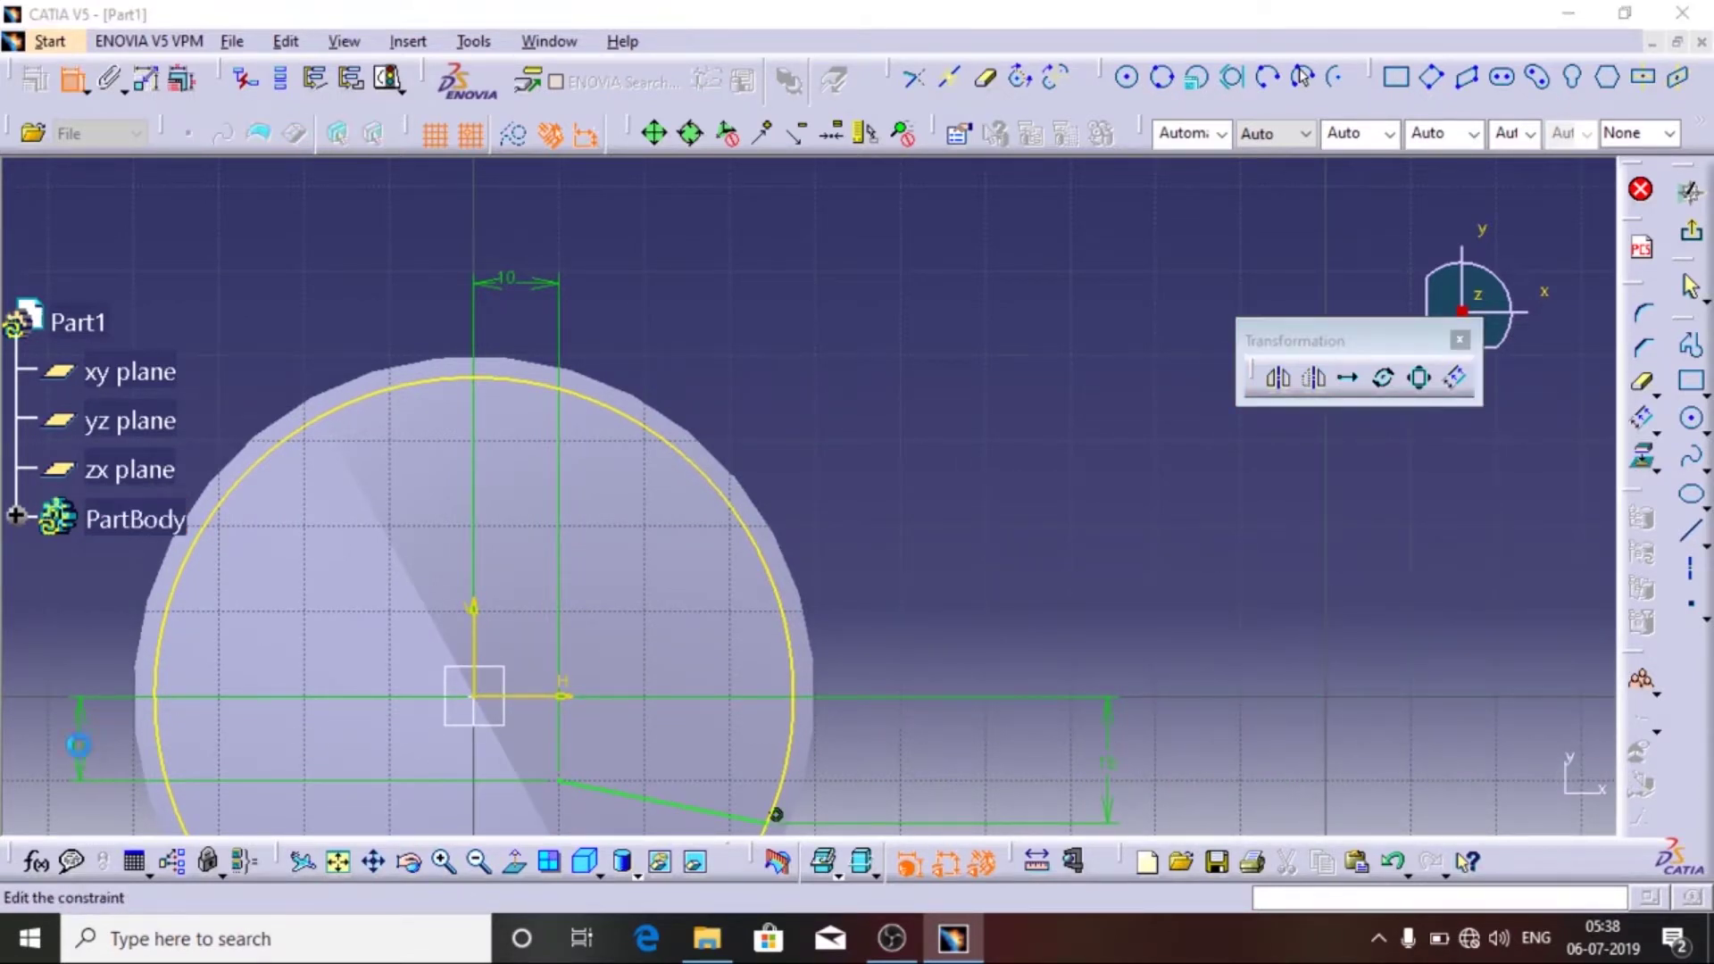
double_click(94, 750)
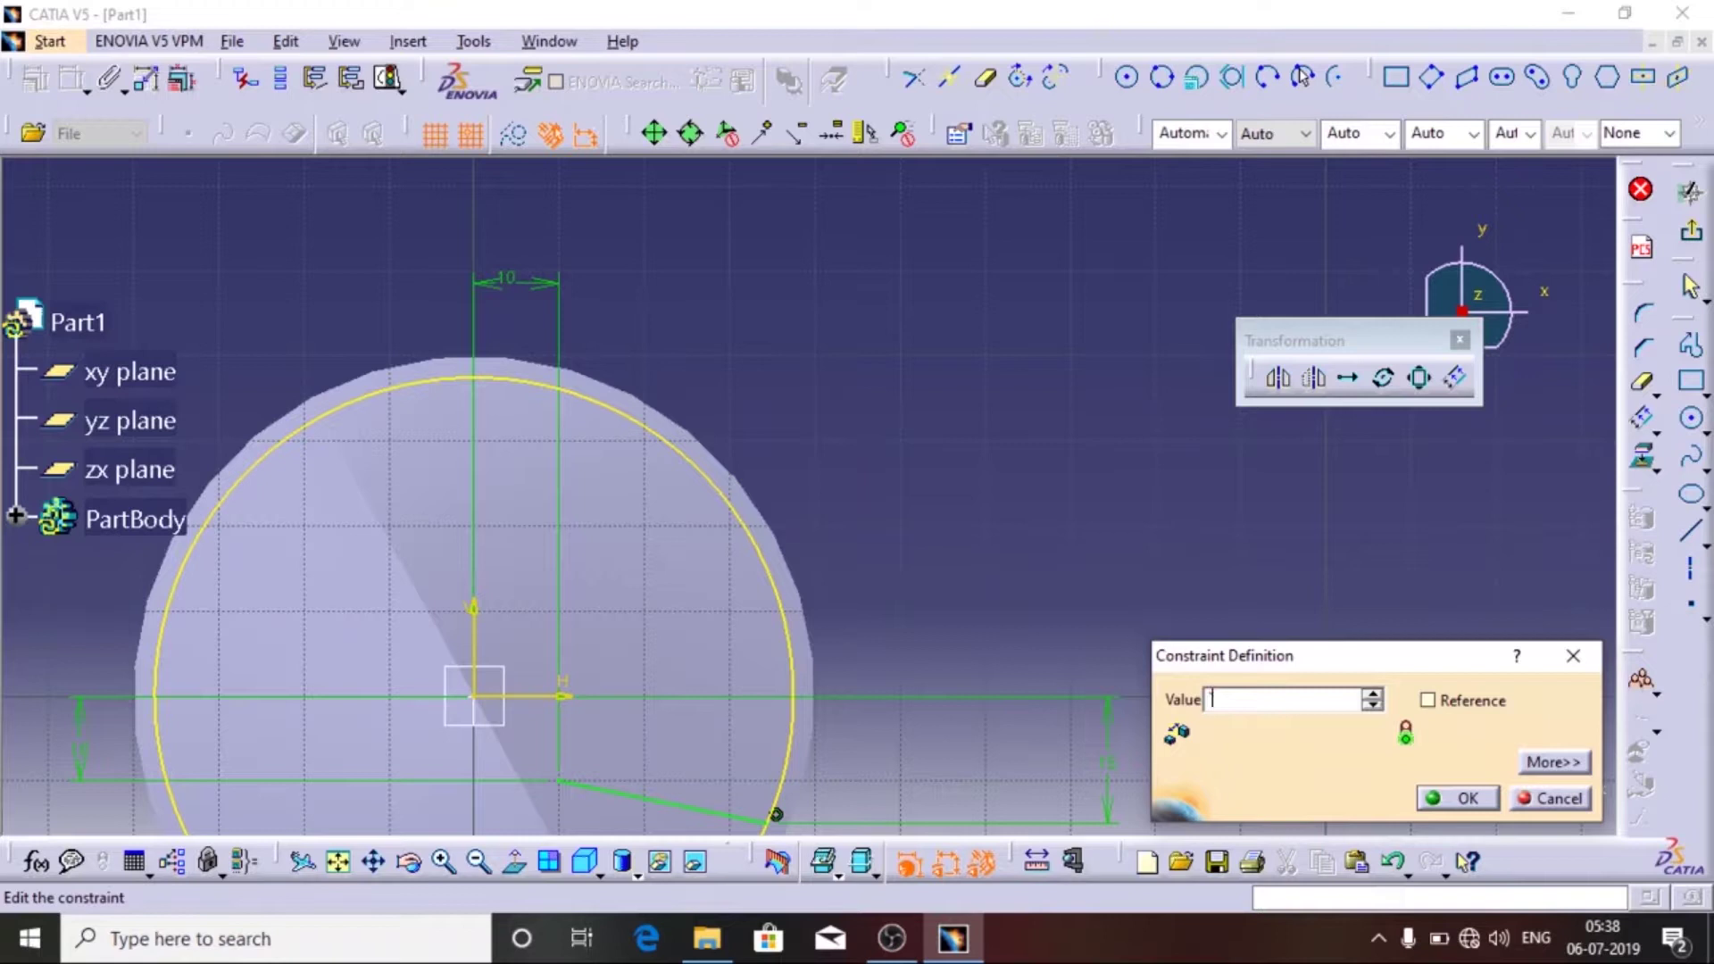
key(Return)
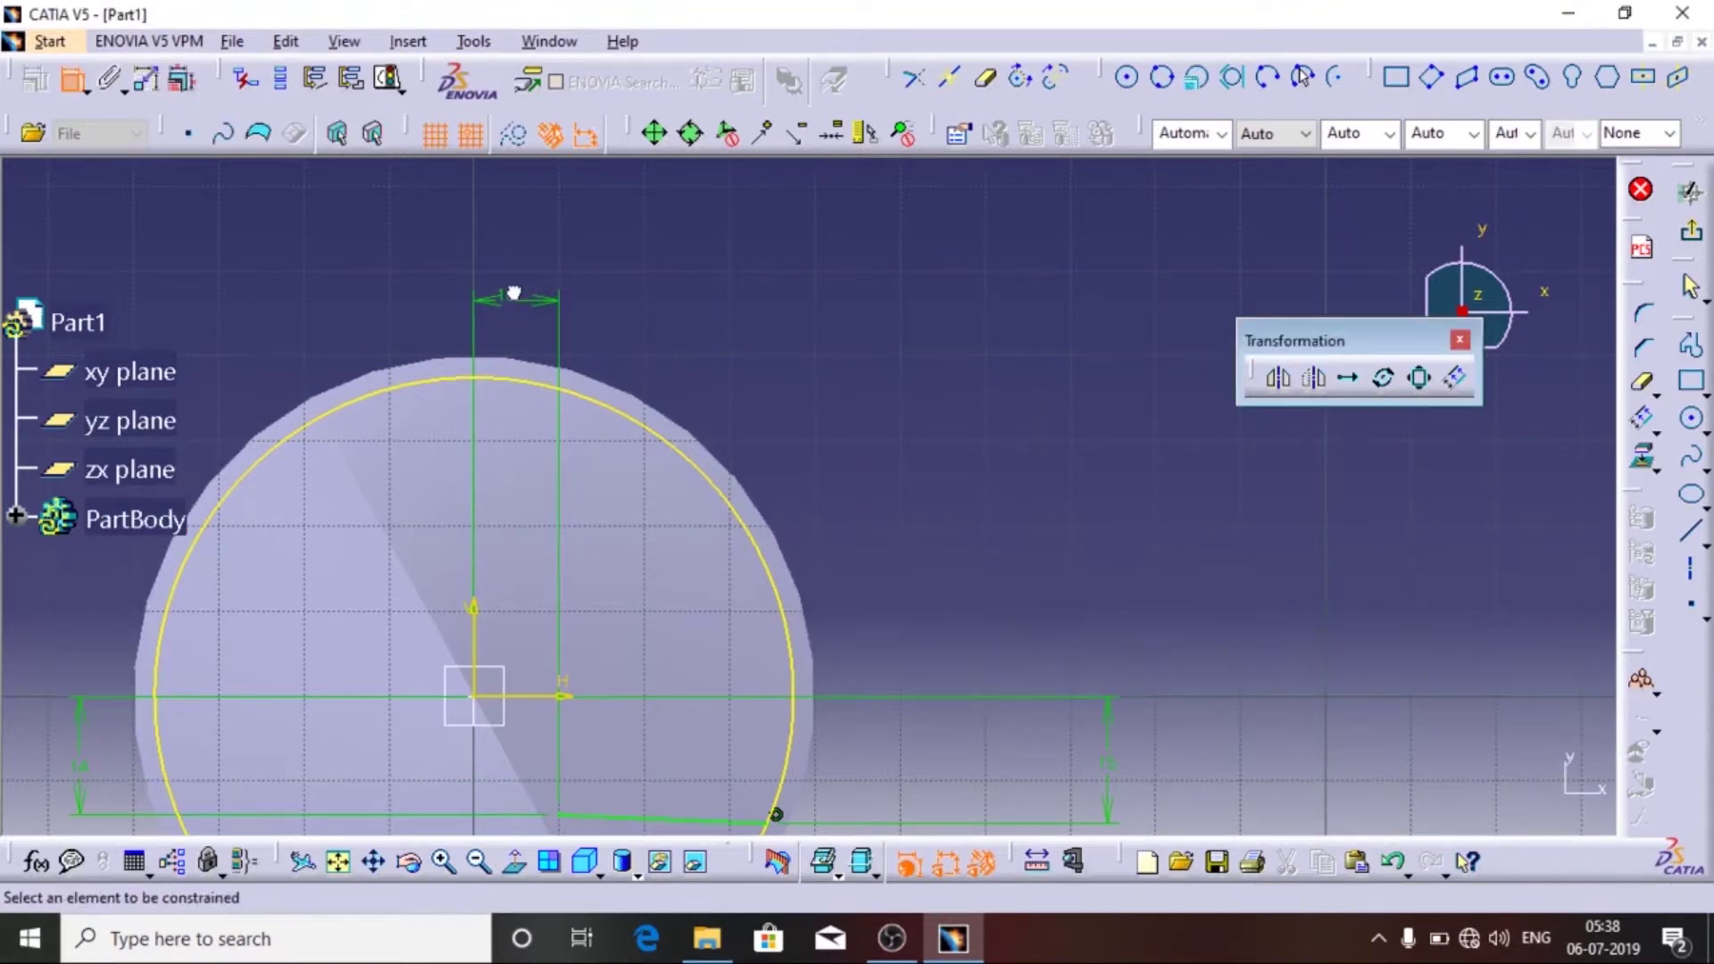
- Set the inner endpoint's distance from the vertical axis to 16.5 mm
double_click(509, 299)
text(16.5)
key(Return)
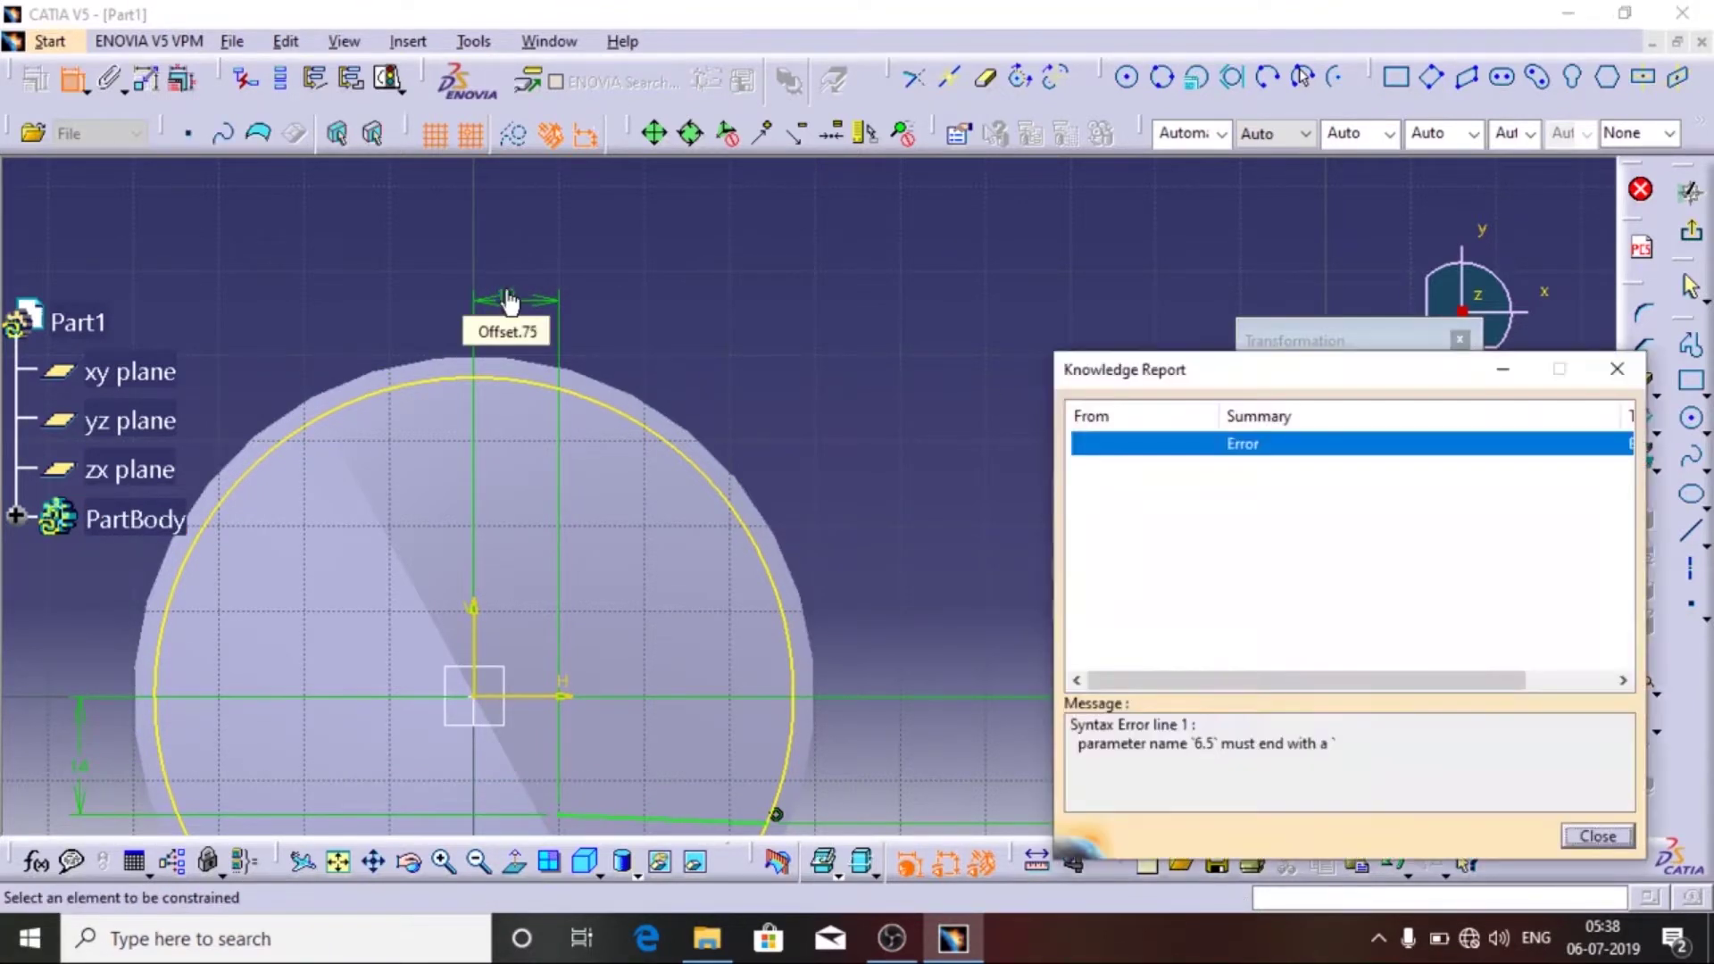
key(Return)
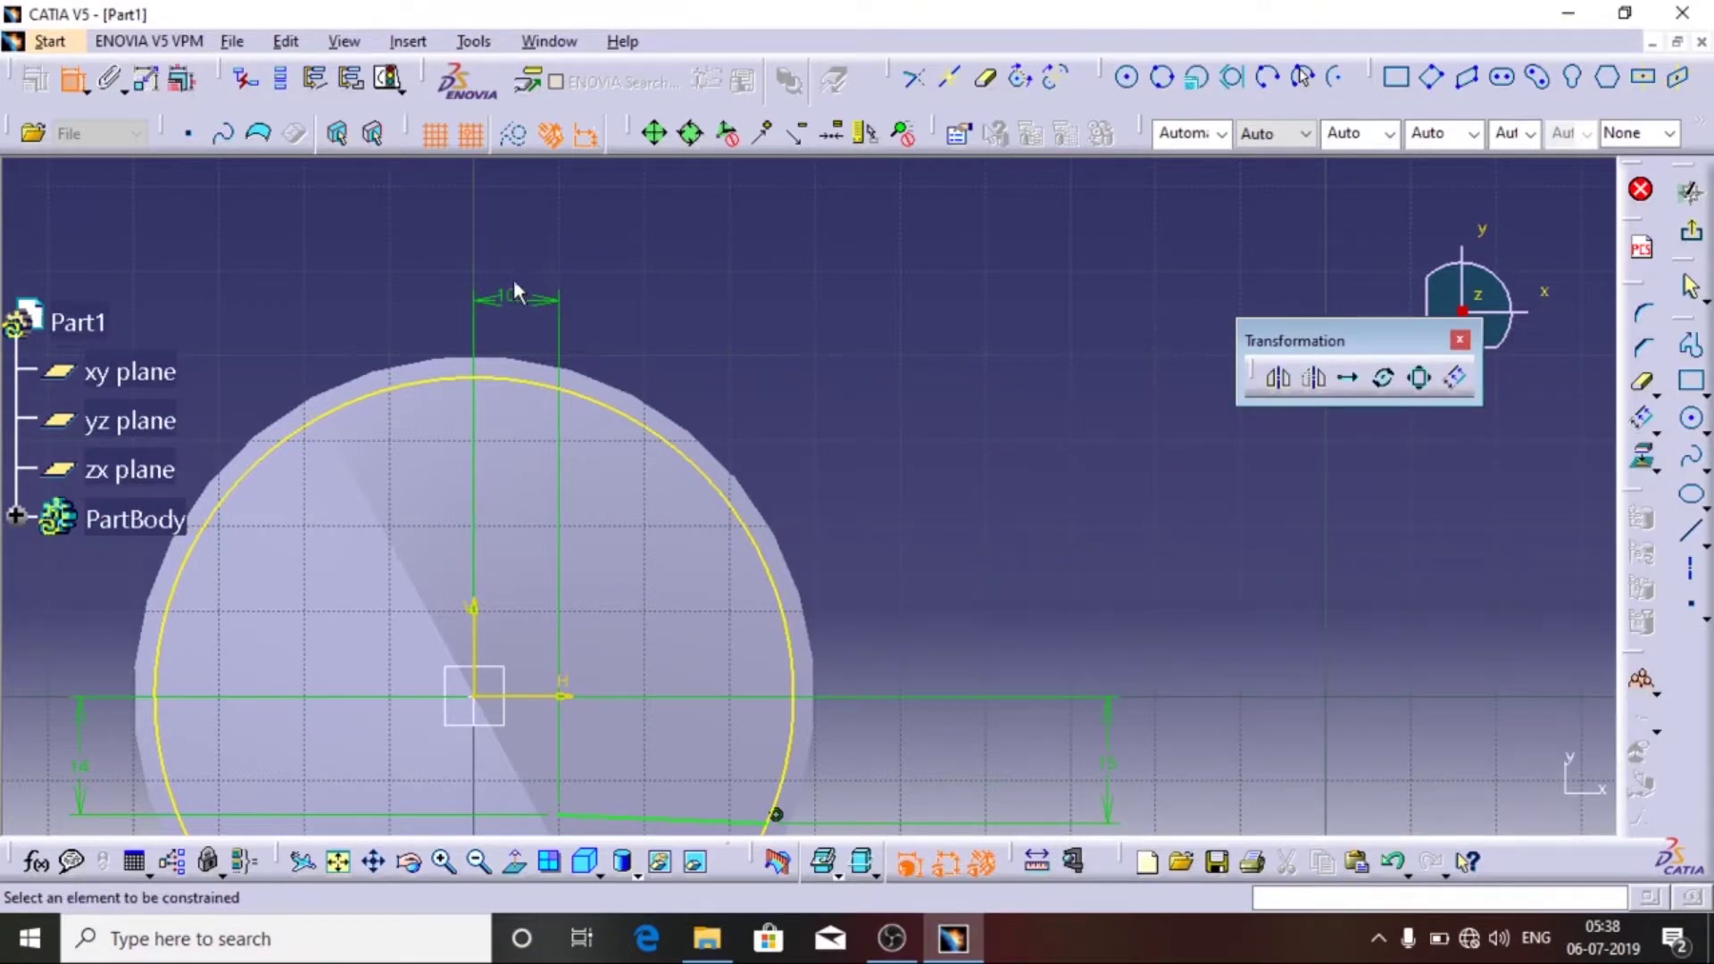
double_click(513, 304)
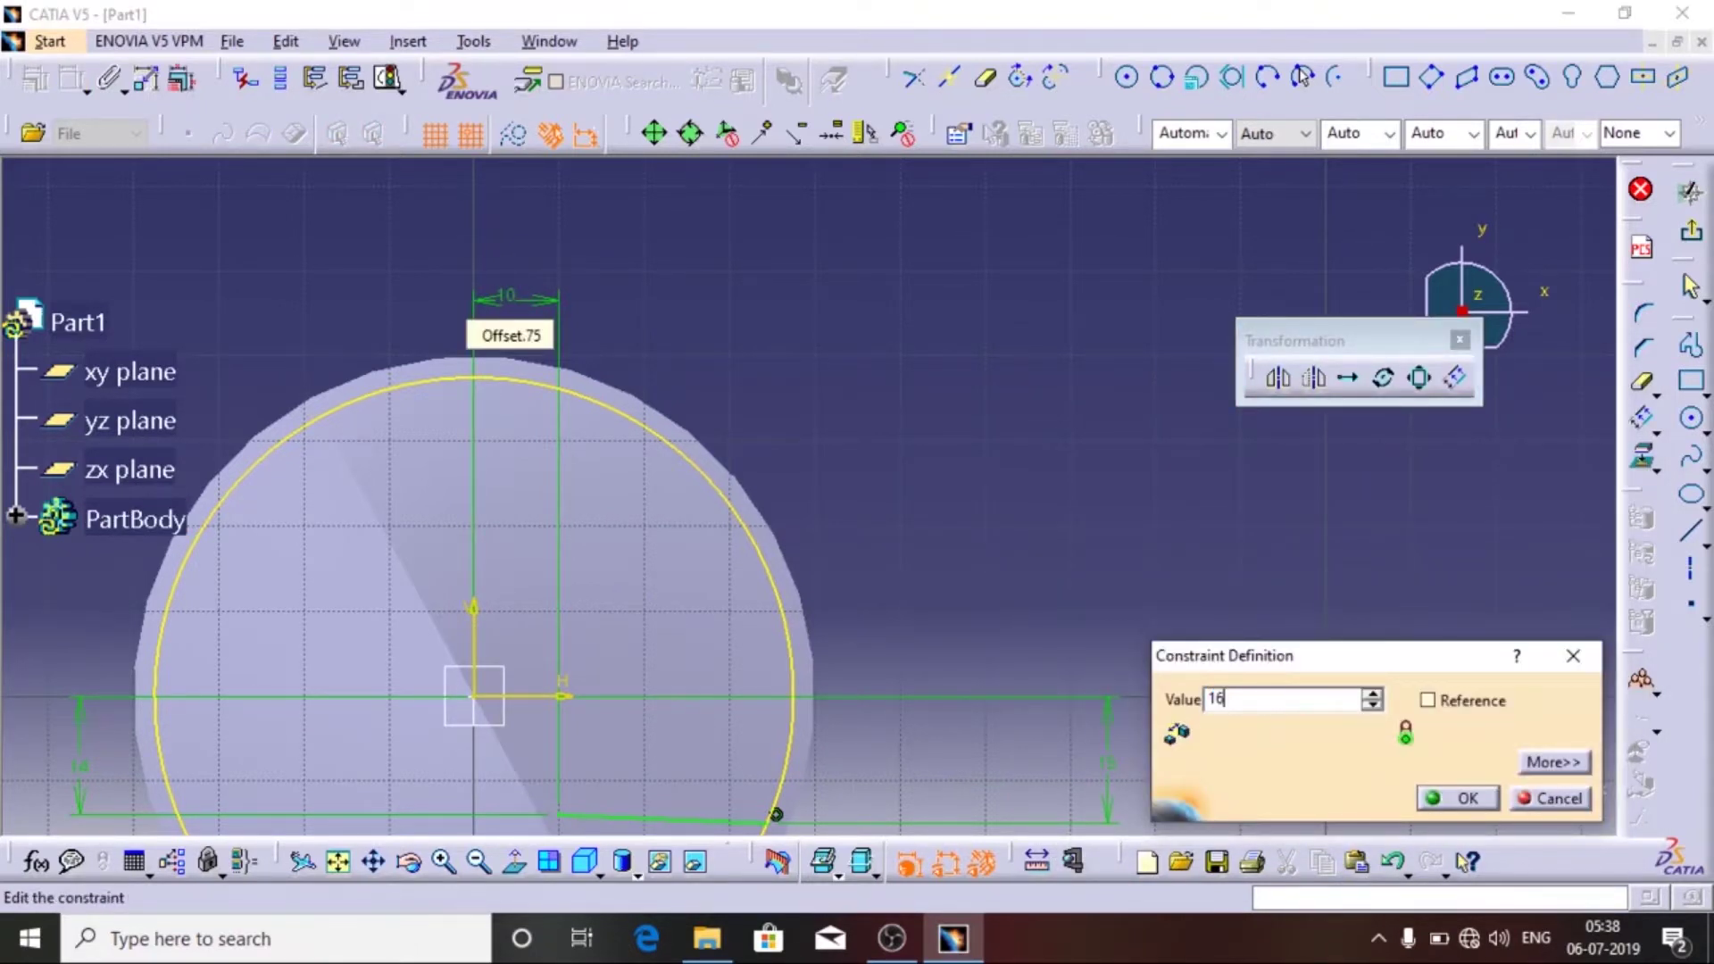
key(Return)
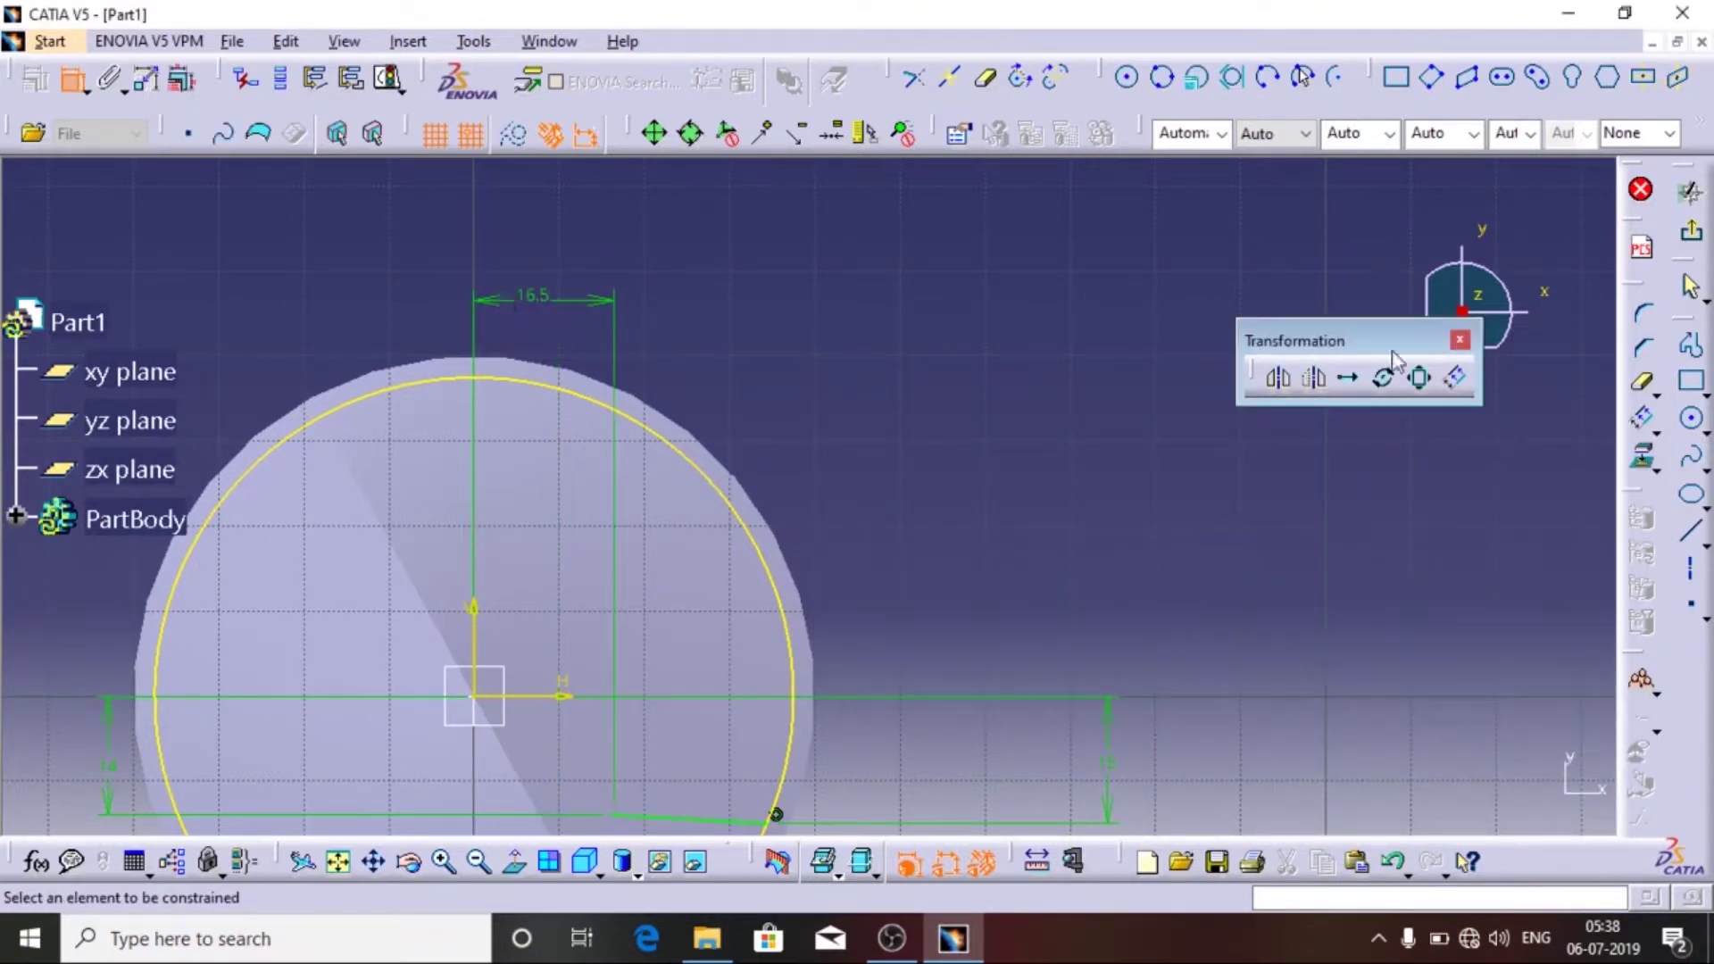
- Draw a vertical line from the inner endpoint up to the horizontal axis and a horizontal line from there to the projected circle
double_click(1689, 531)
click(615, 814)
click(625, 699)
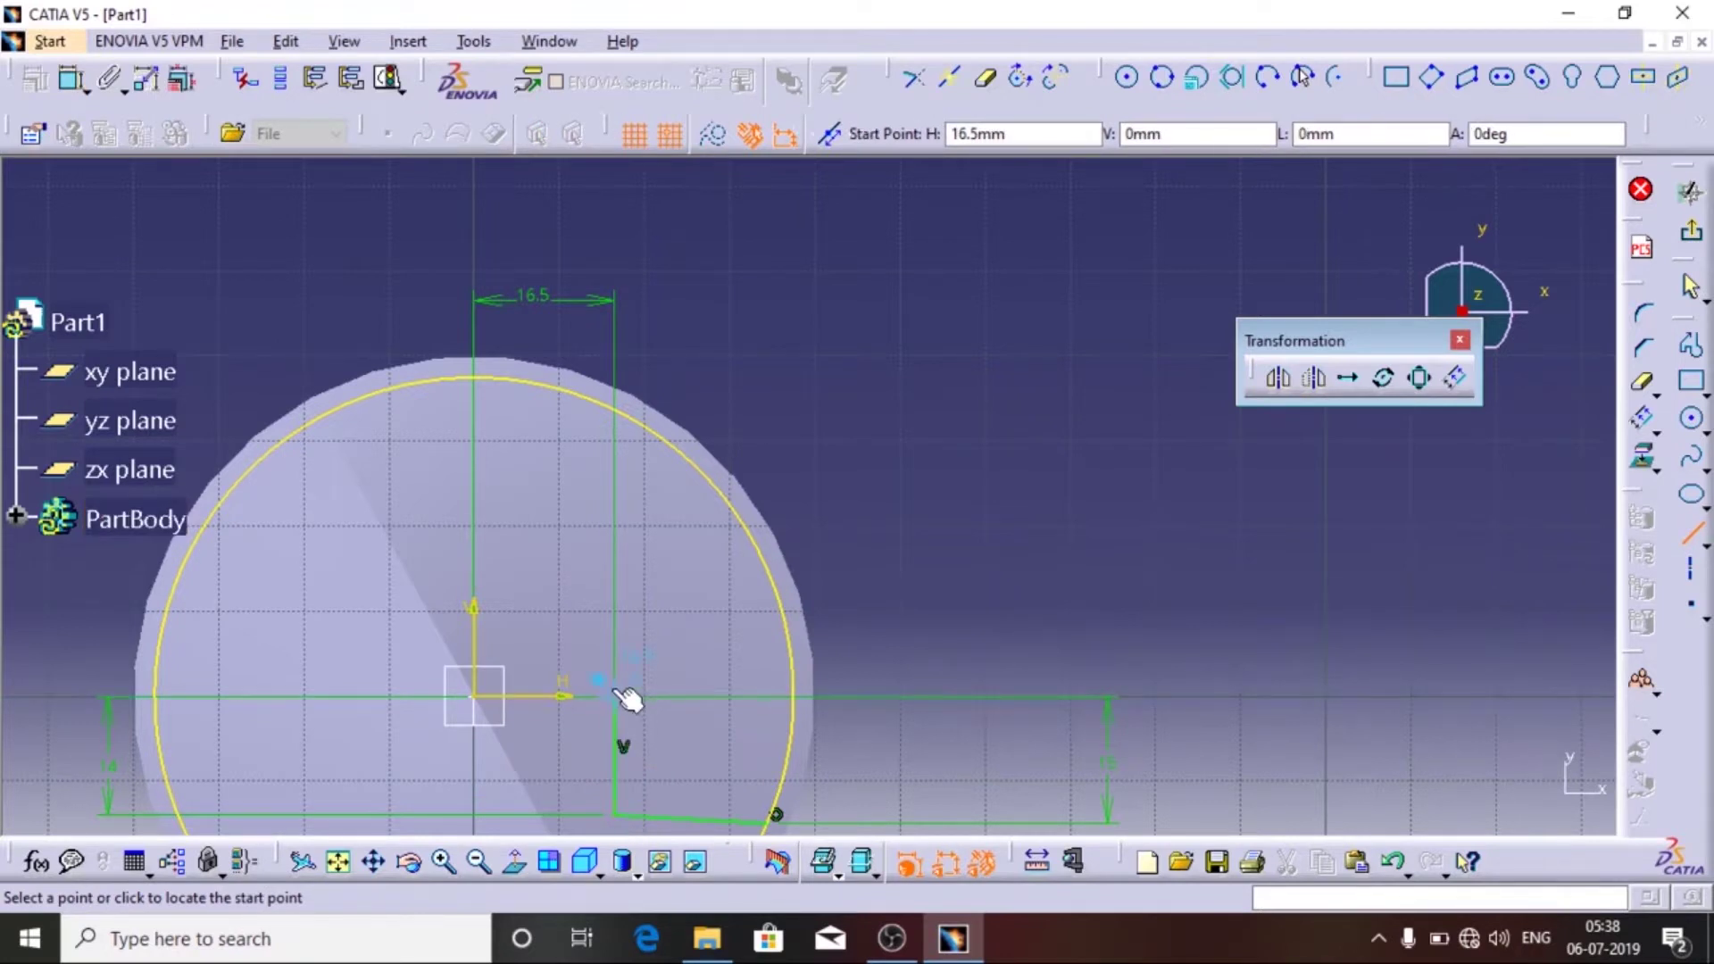
click(804, 696)
key(Escape)
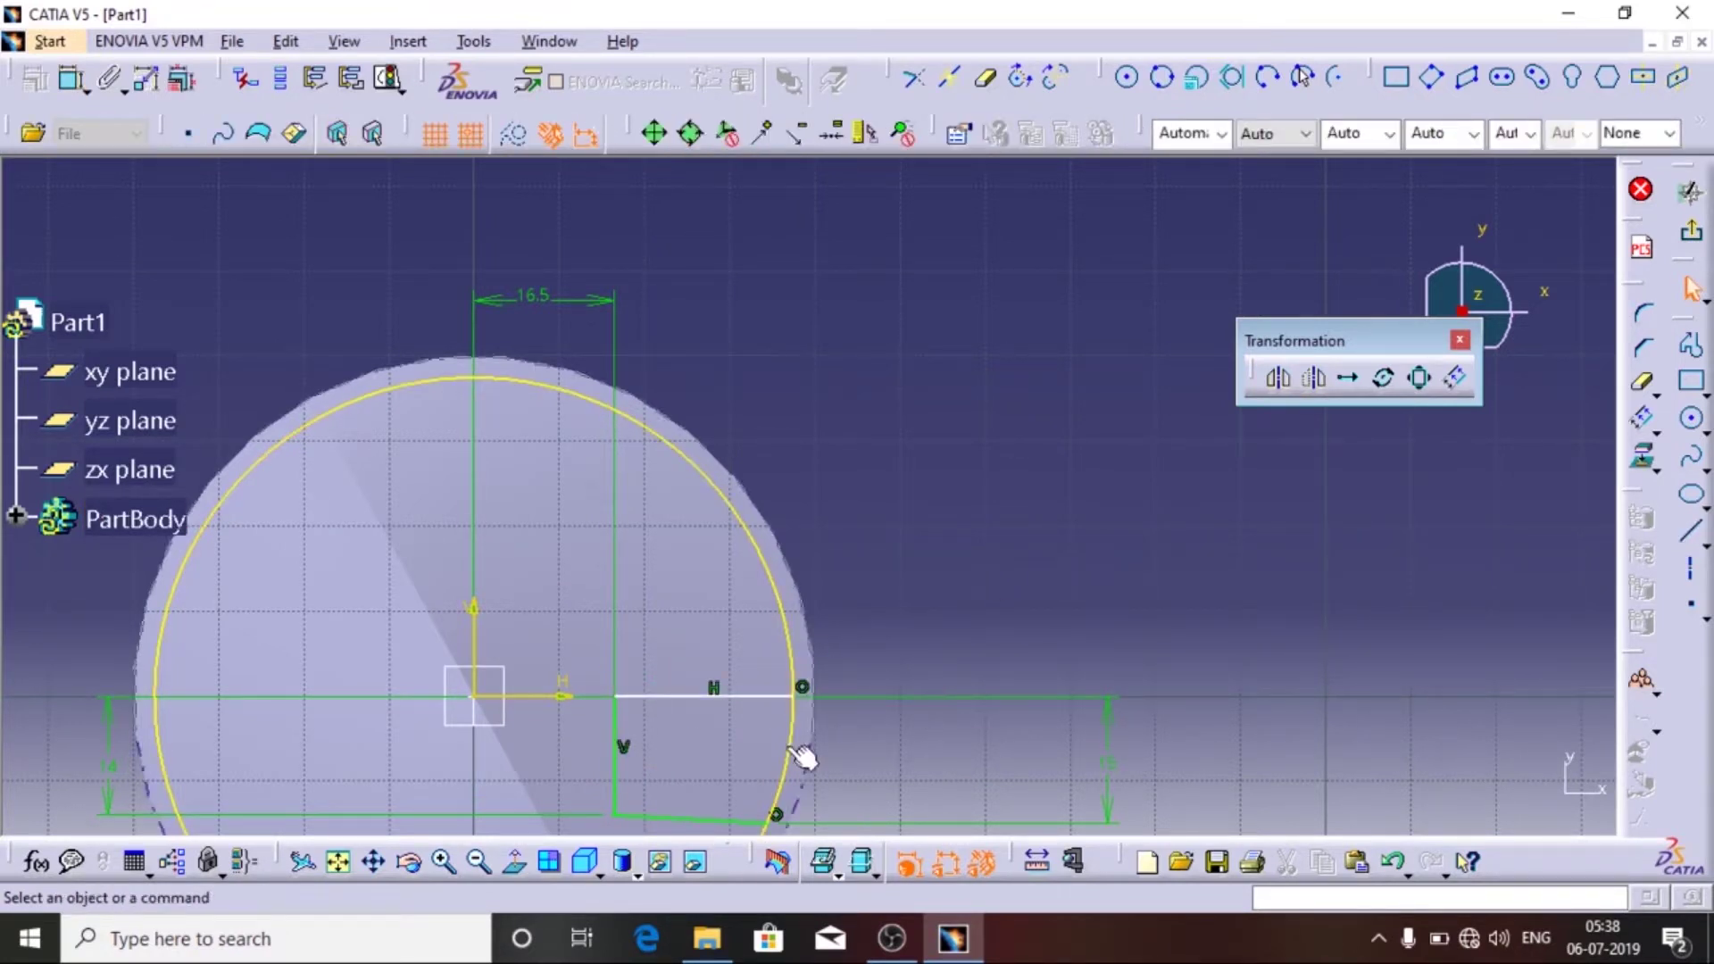
click(758, 696)
ctrl+click(786, 639)
click(35, 79)
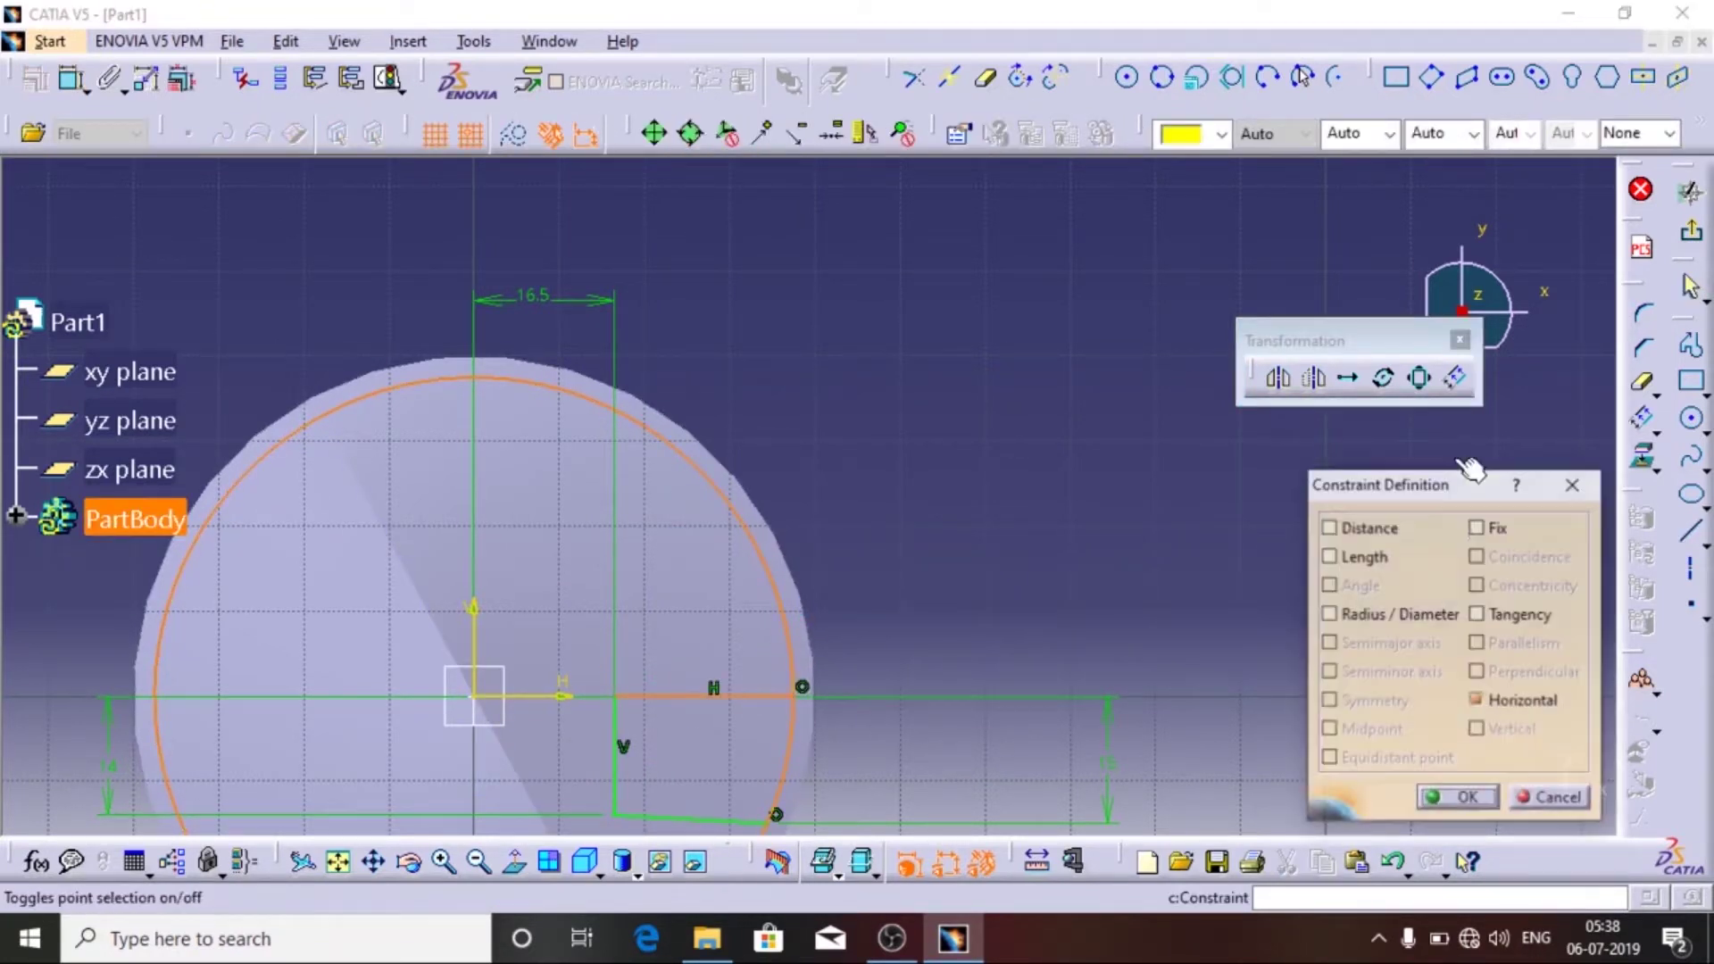
click(1580, 487)
- Delete the horizontal line between the vertical line and the projected circle
middle_drag(1354, 592, 1362, 419)
scroll(1362, 419, up, 1)
click(721, 524)
key(Delete)
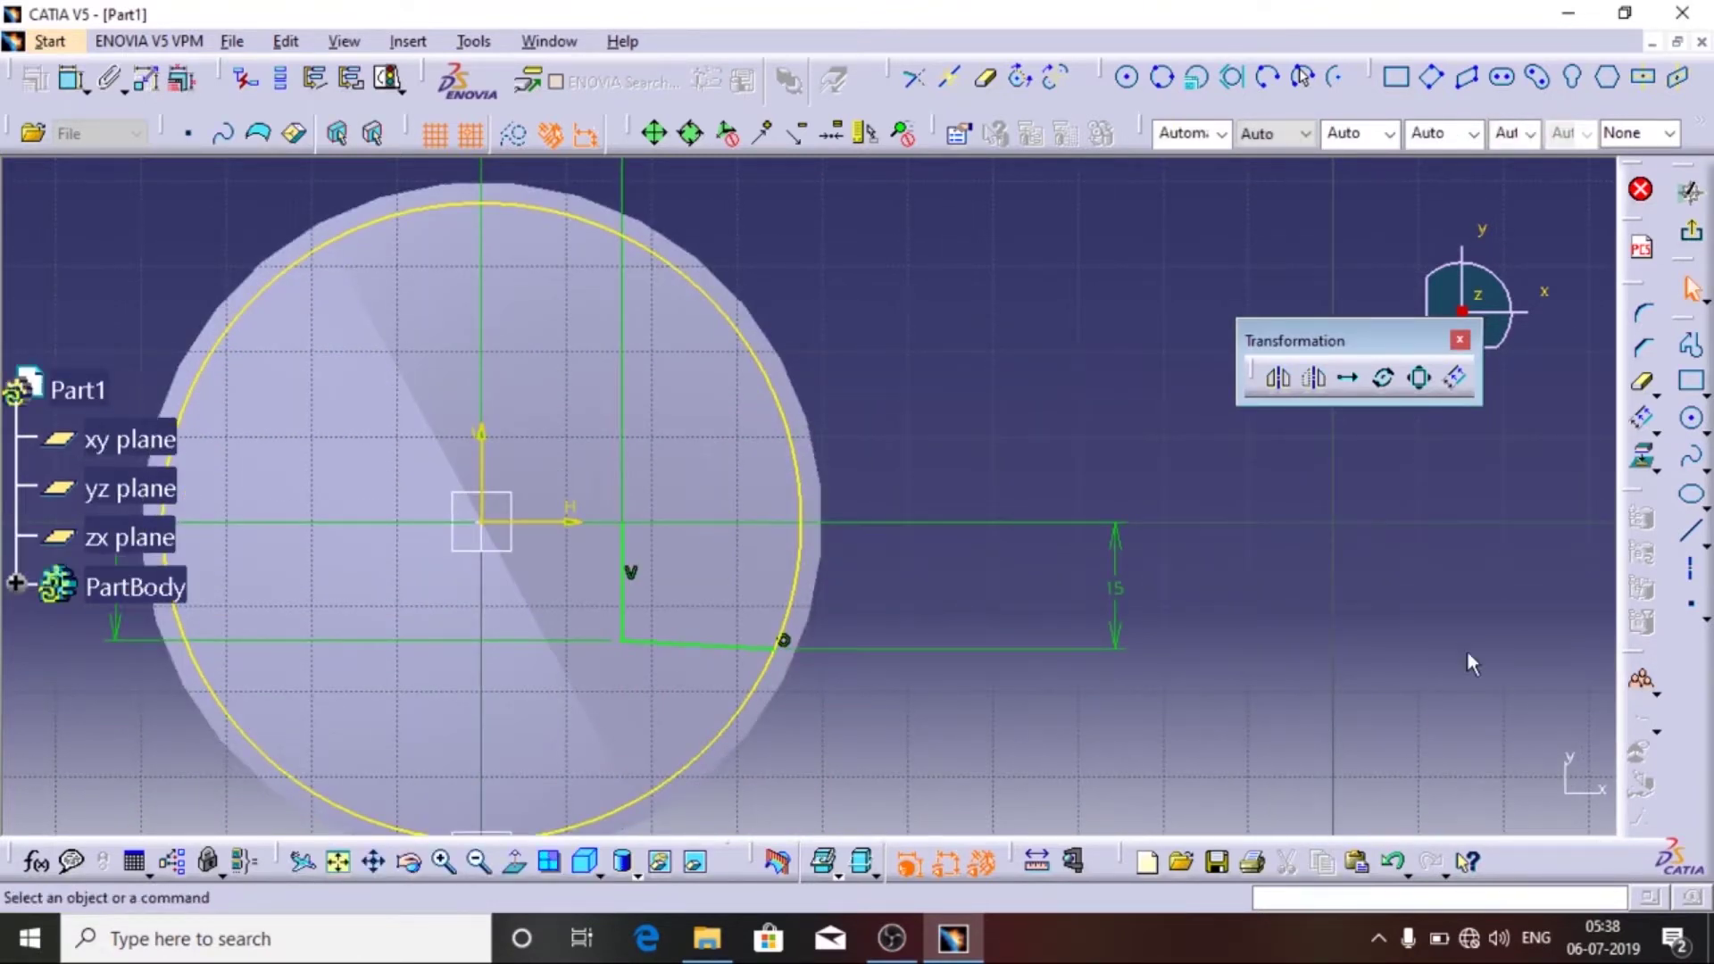
- Redraw the horizontal line from the vertical line's upper end to the projected circle
double_click(1694, 533)
click(622, 522)
click(810, 513)
click(906, 352)
key(Escape)
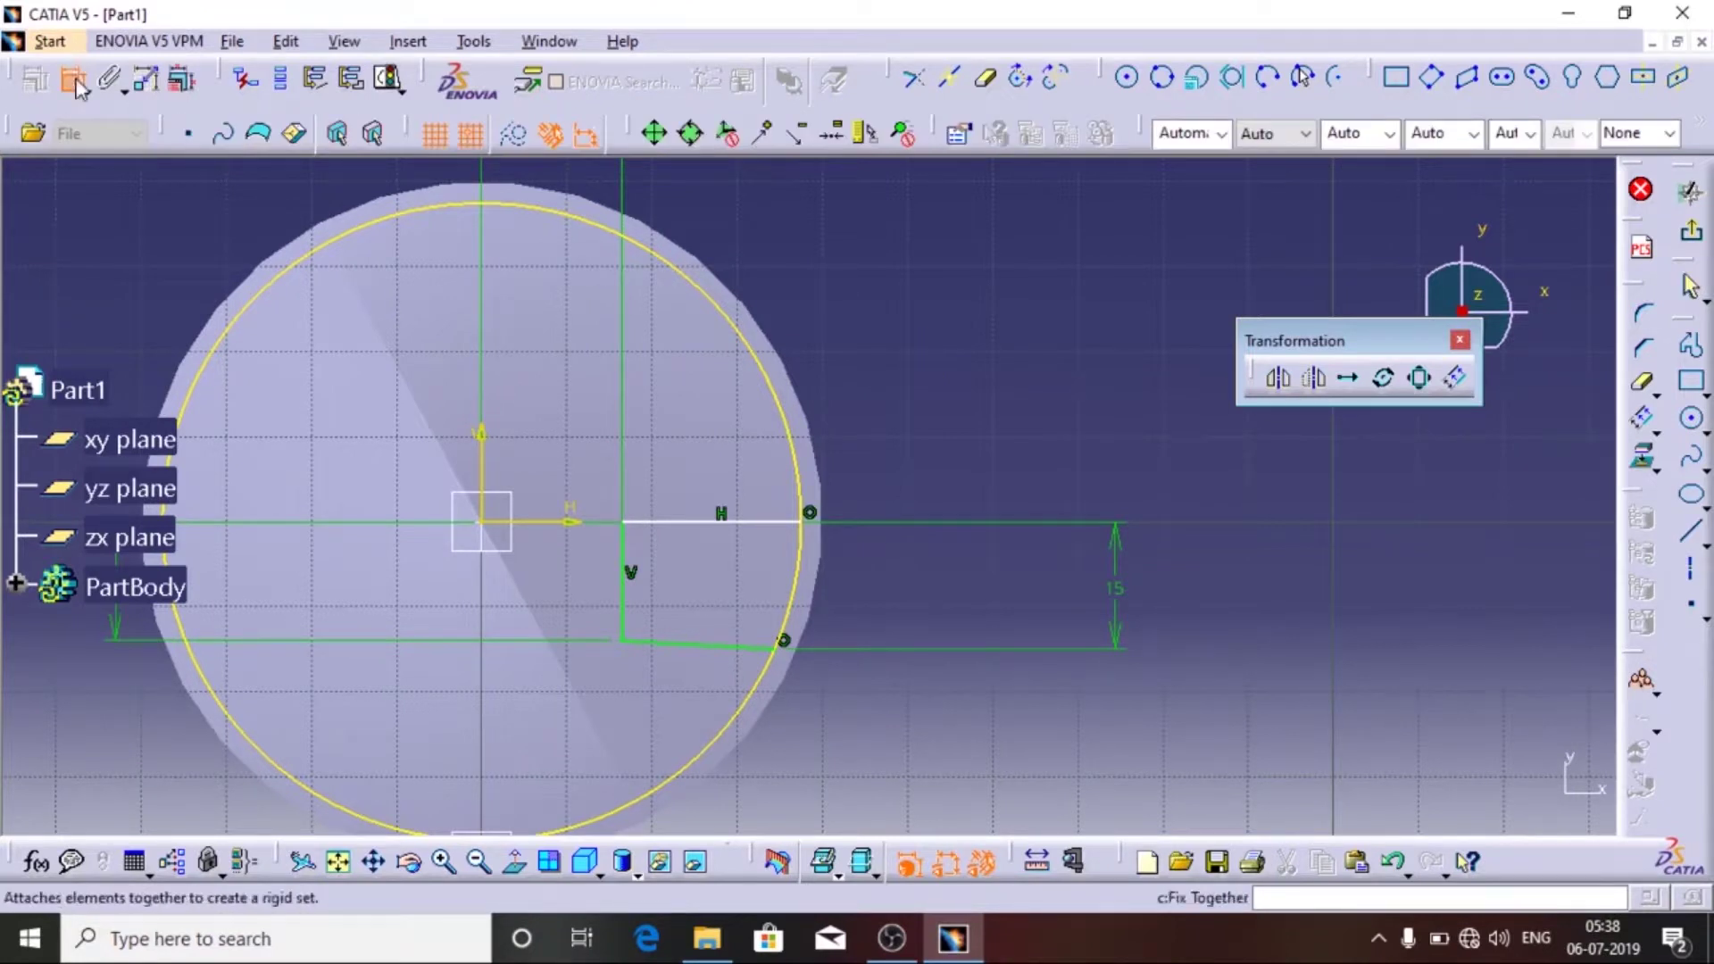
- Dimension the horizontal line's offset from the horizontal axis and trim the projected circle to the short arc closing the profile
click(723, 524)
click(755, 502)
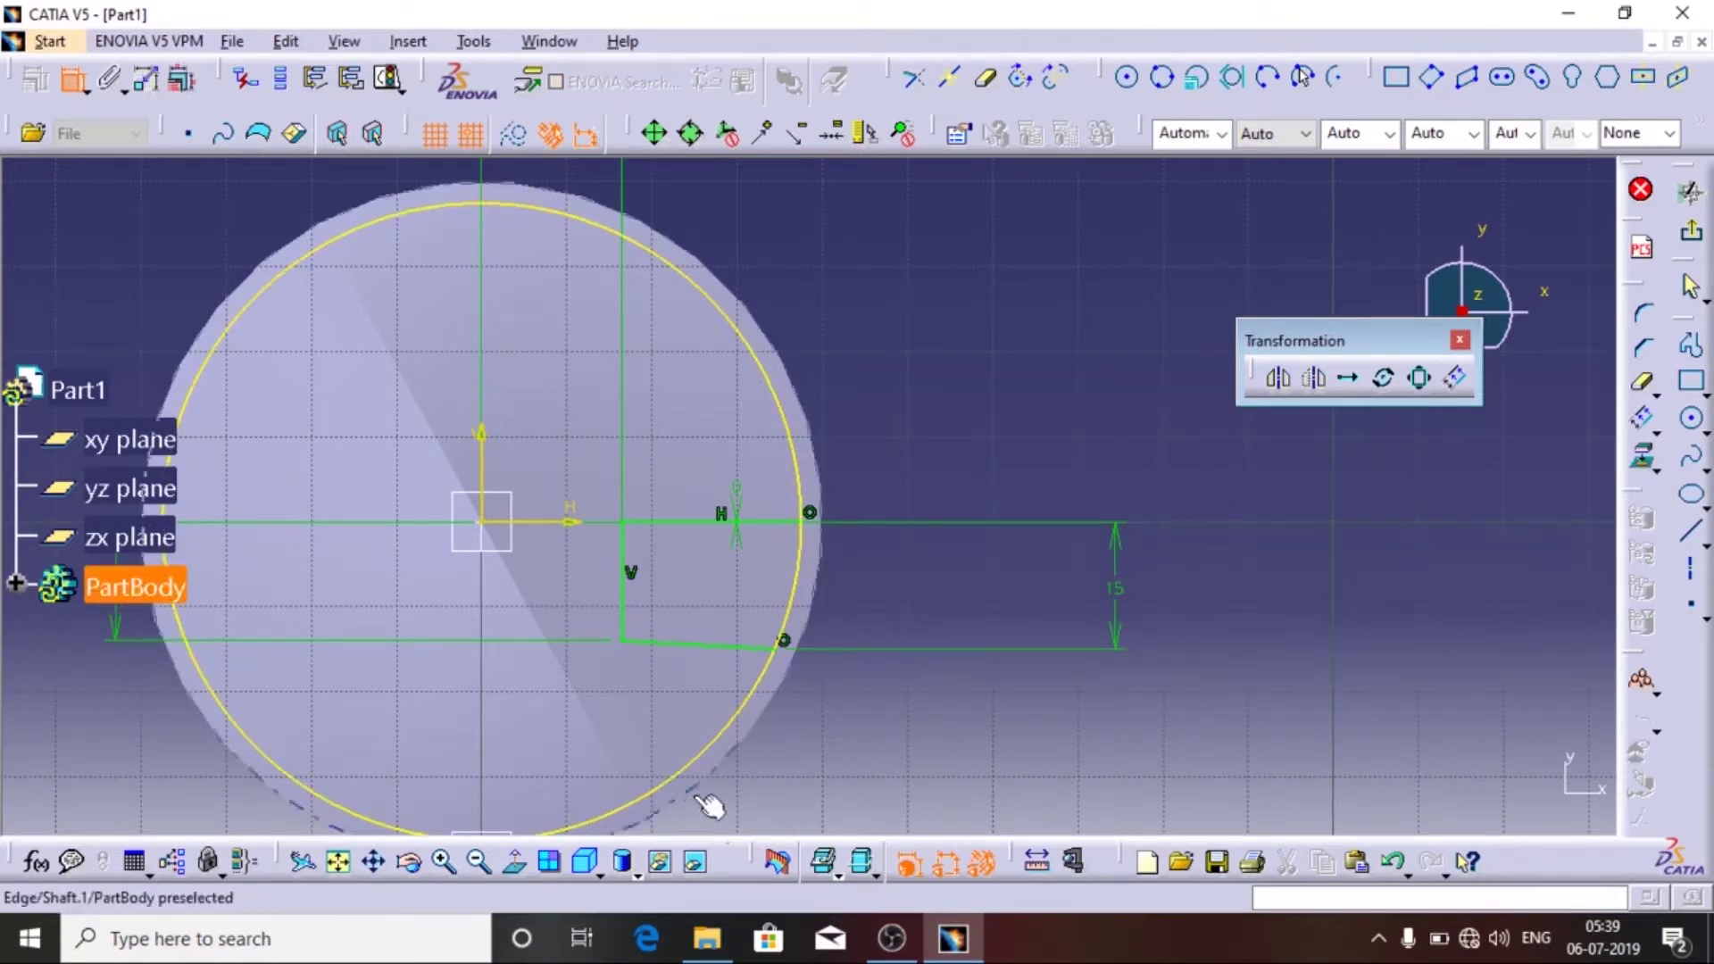
click(1633, 393)
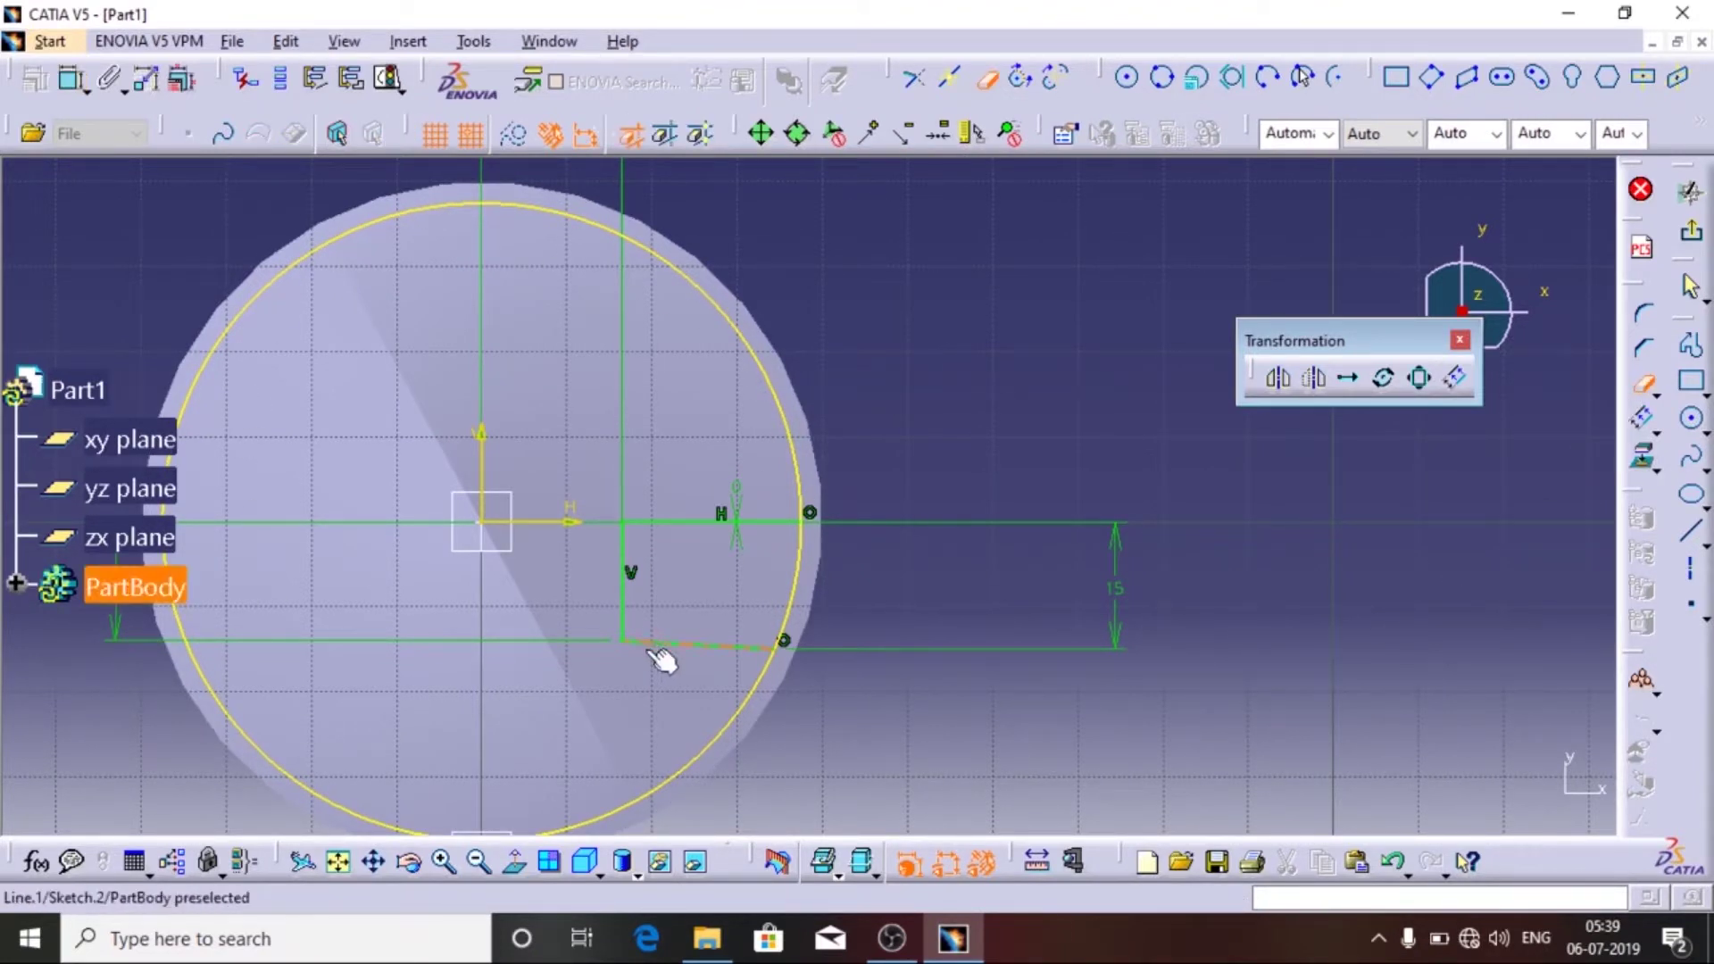
click(680, 781)
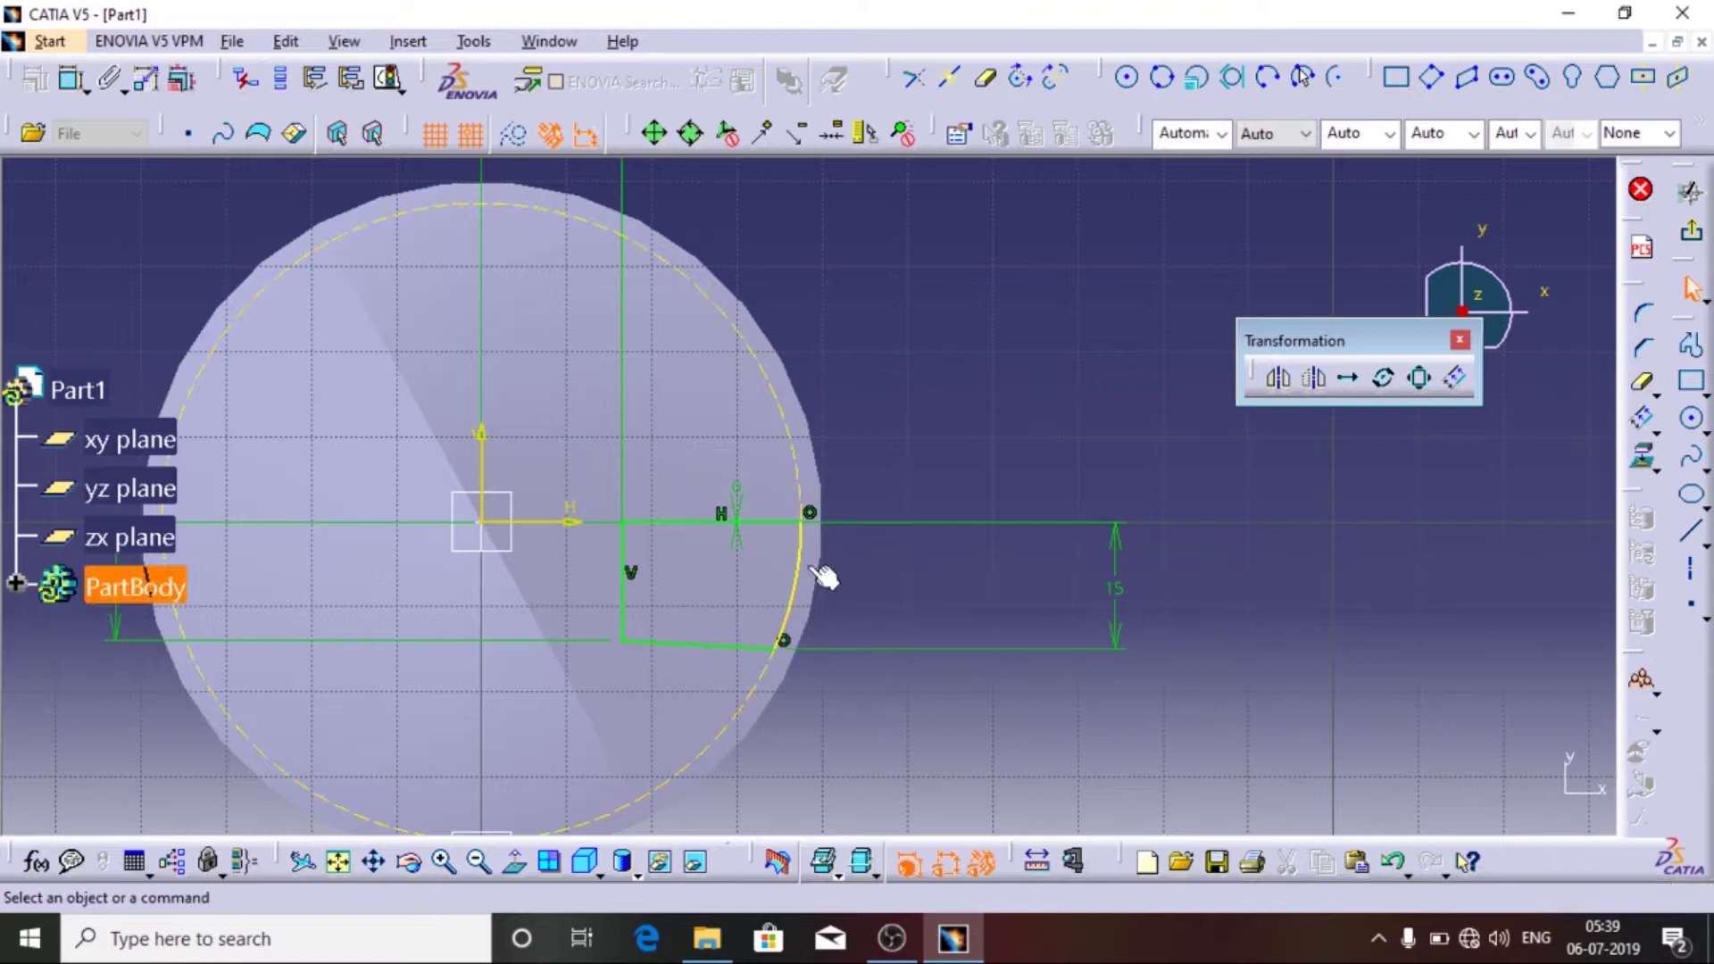
- Check the closed profile's sketch solving status and exit the sketch
click(390, 79)
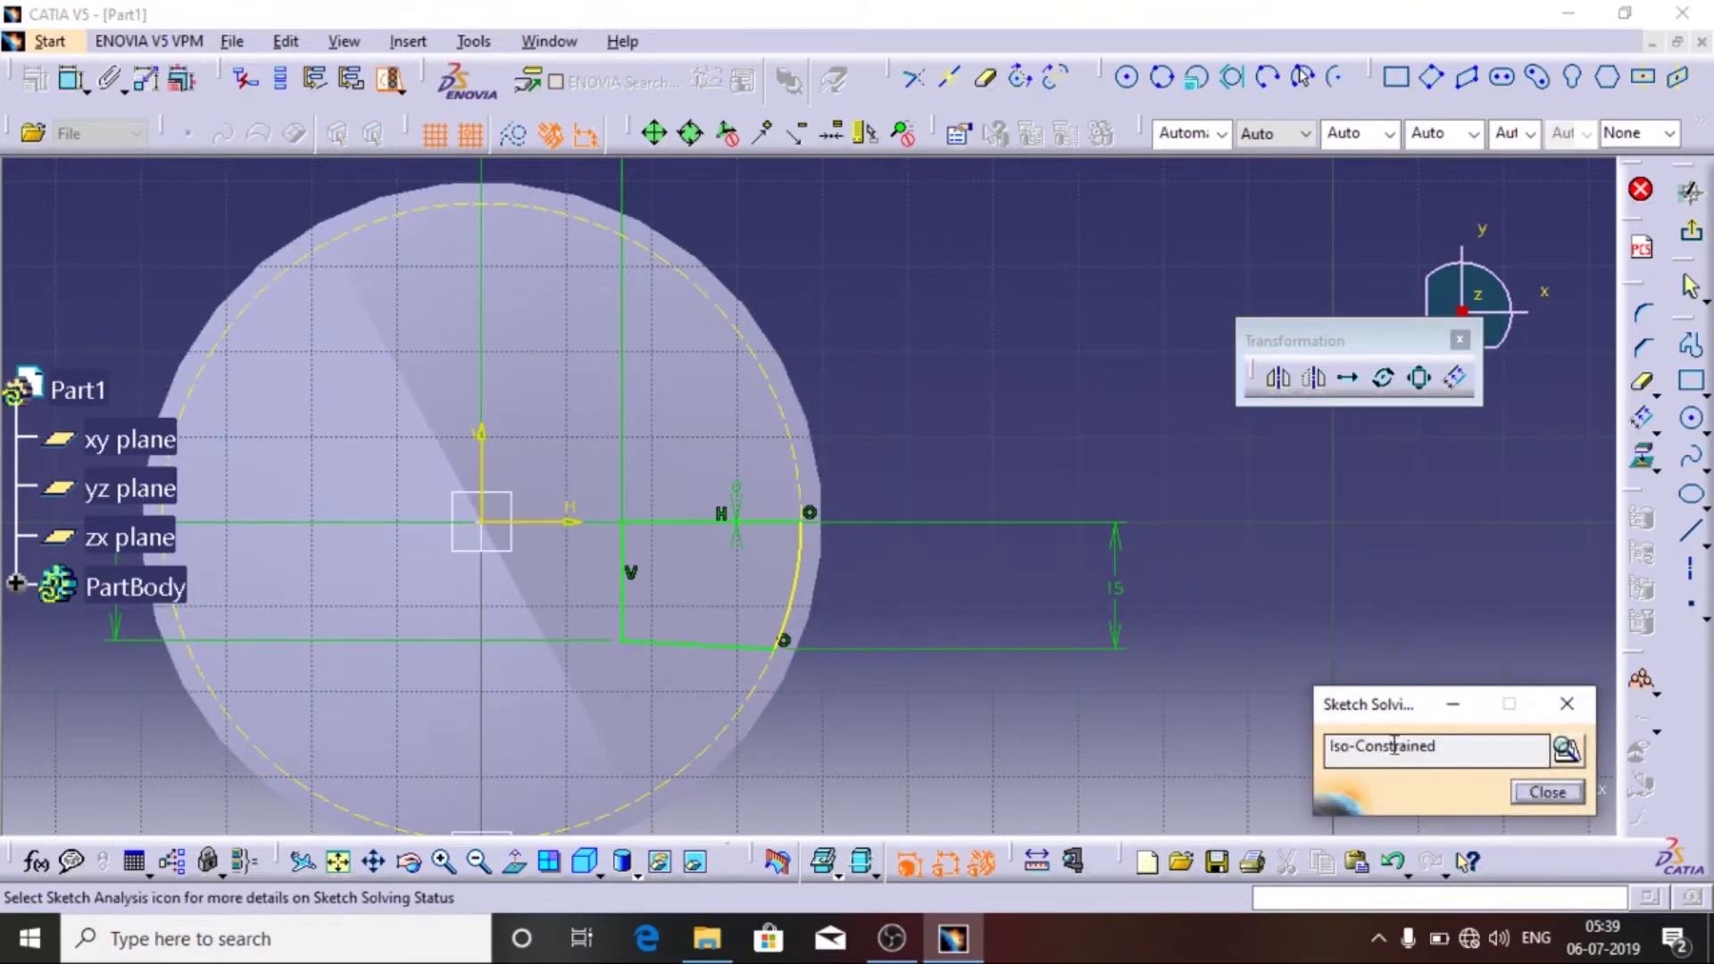
click(1519, 791)
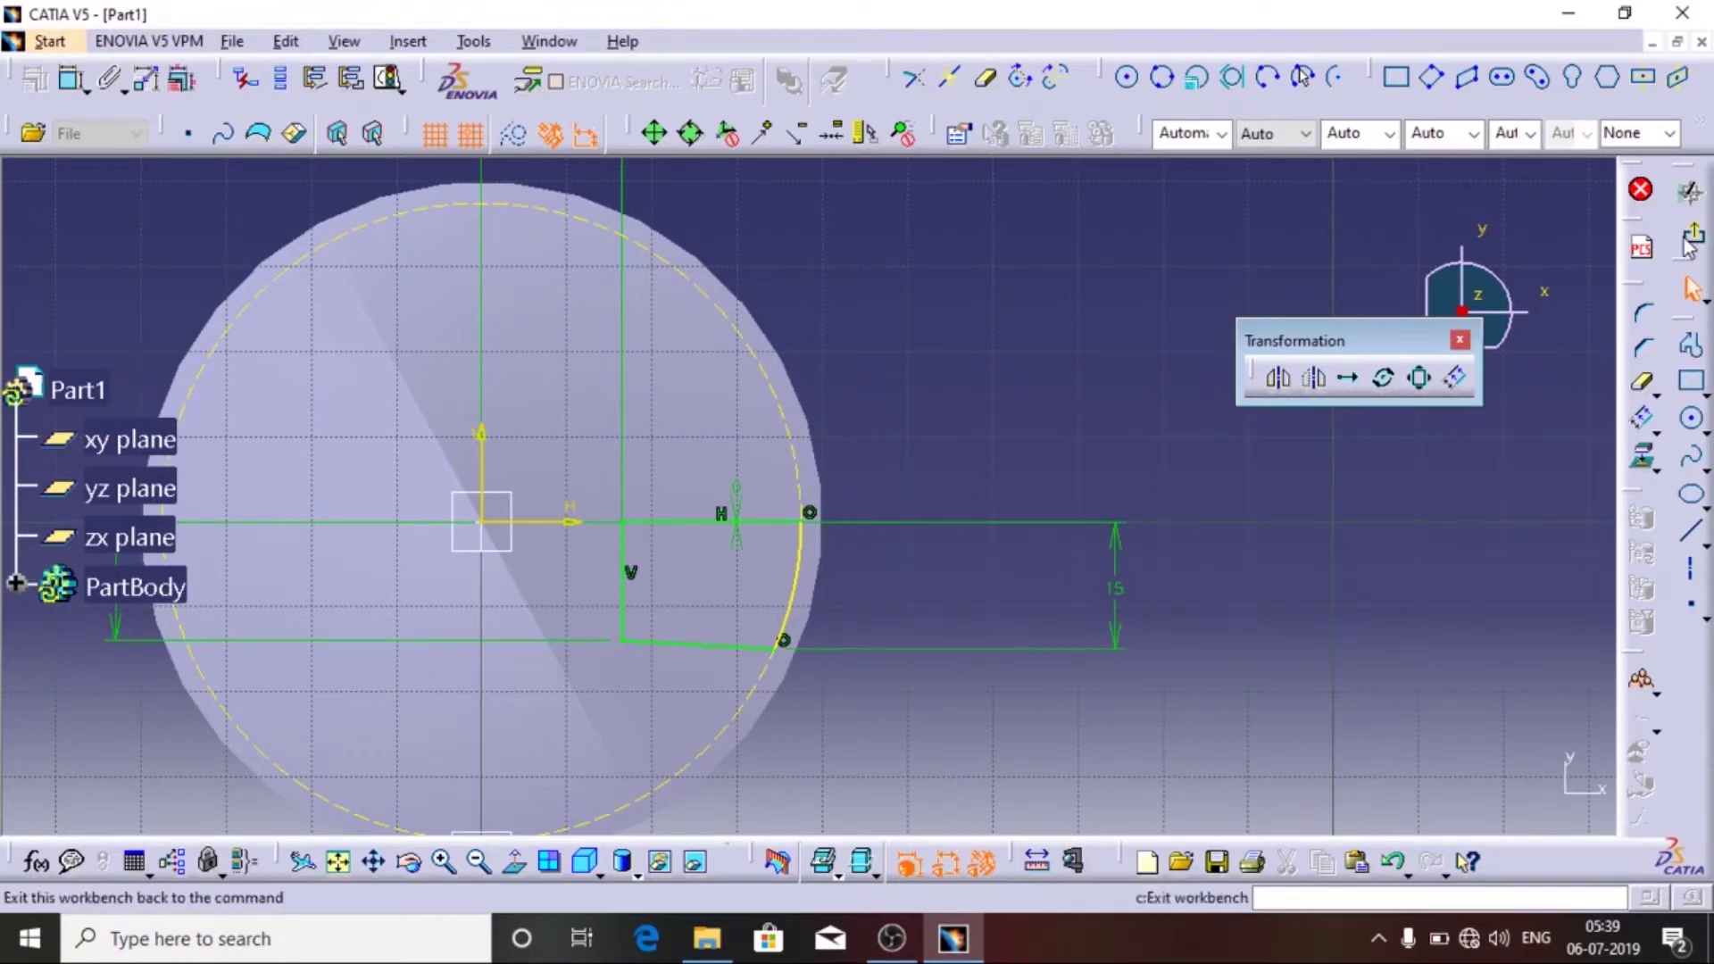
click(1694, 239)
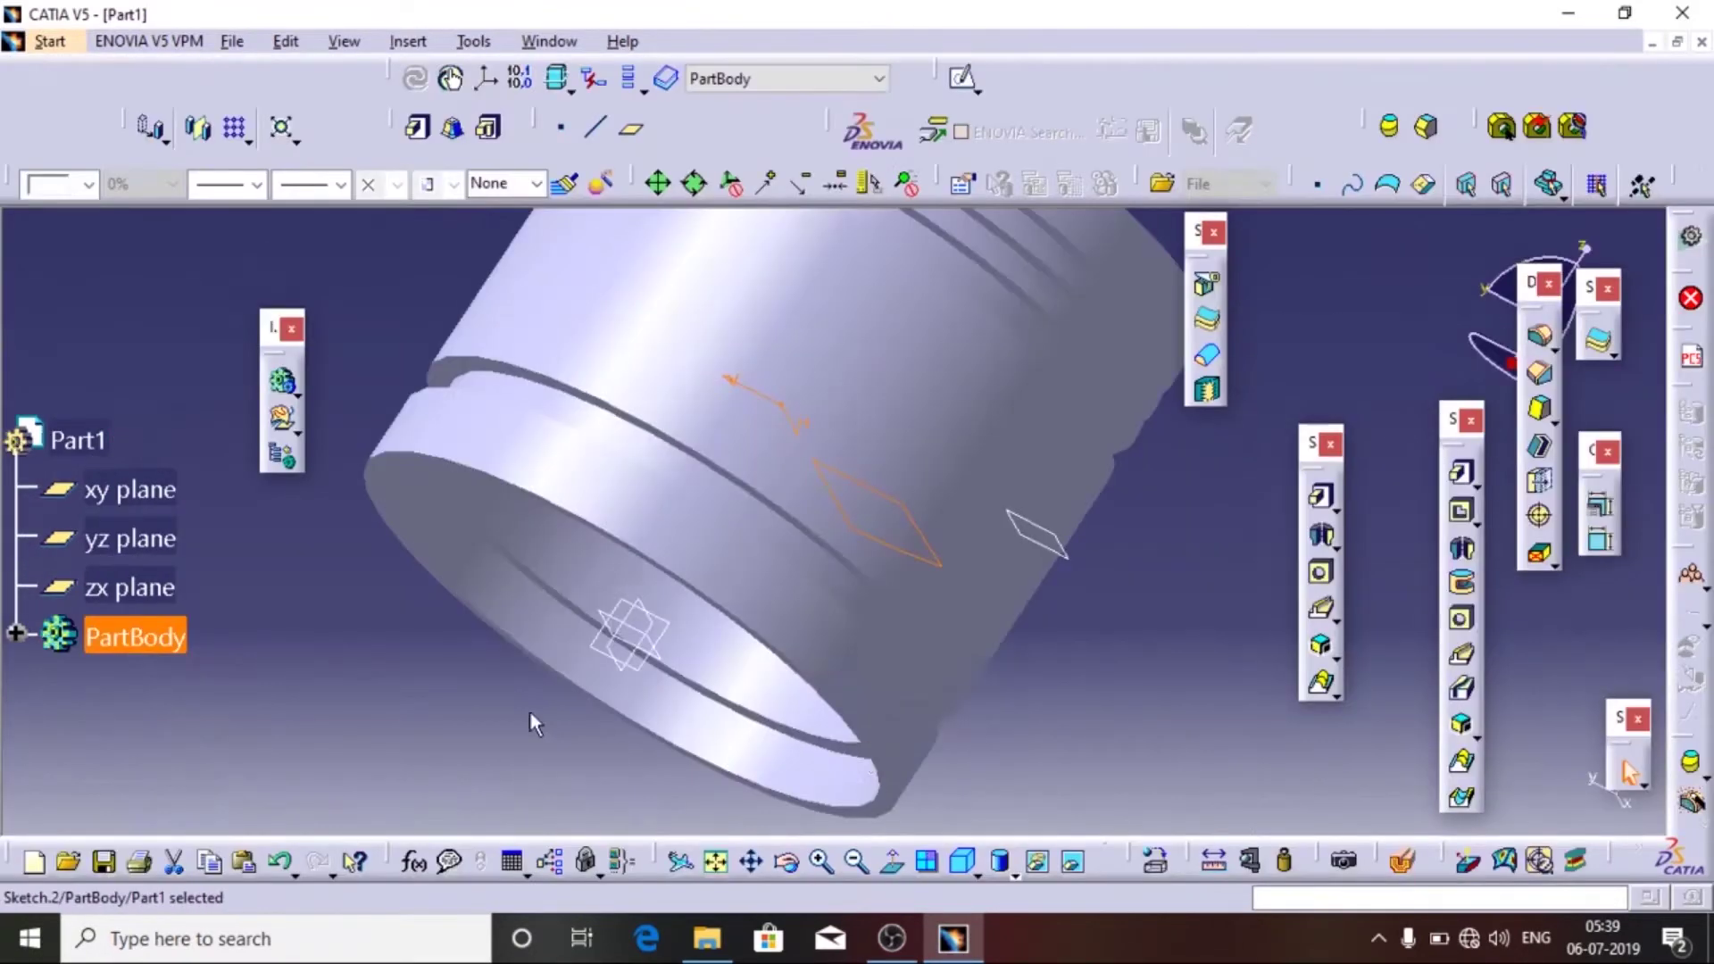
- Revolve the new profile 360 degrees with a Shaft, using its horizontal line as the axis, to form an internal boss
click(1324, 538)
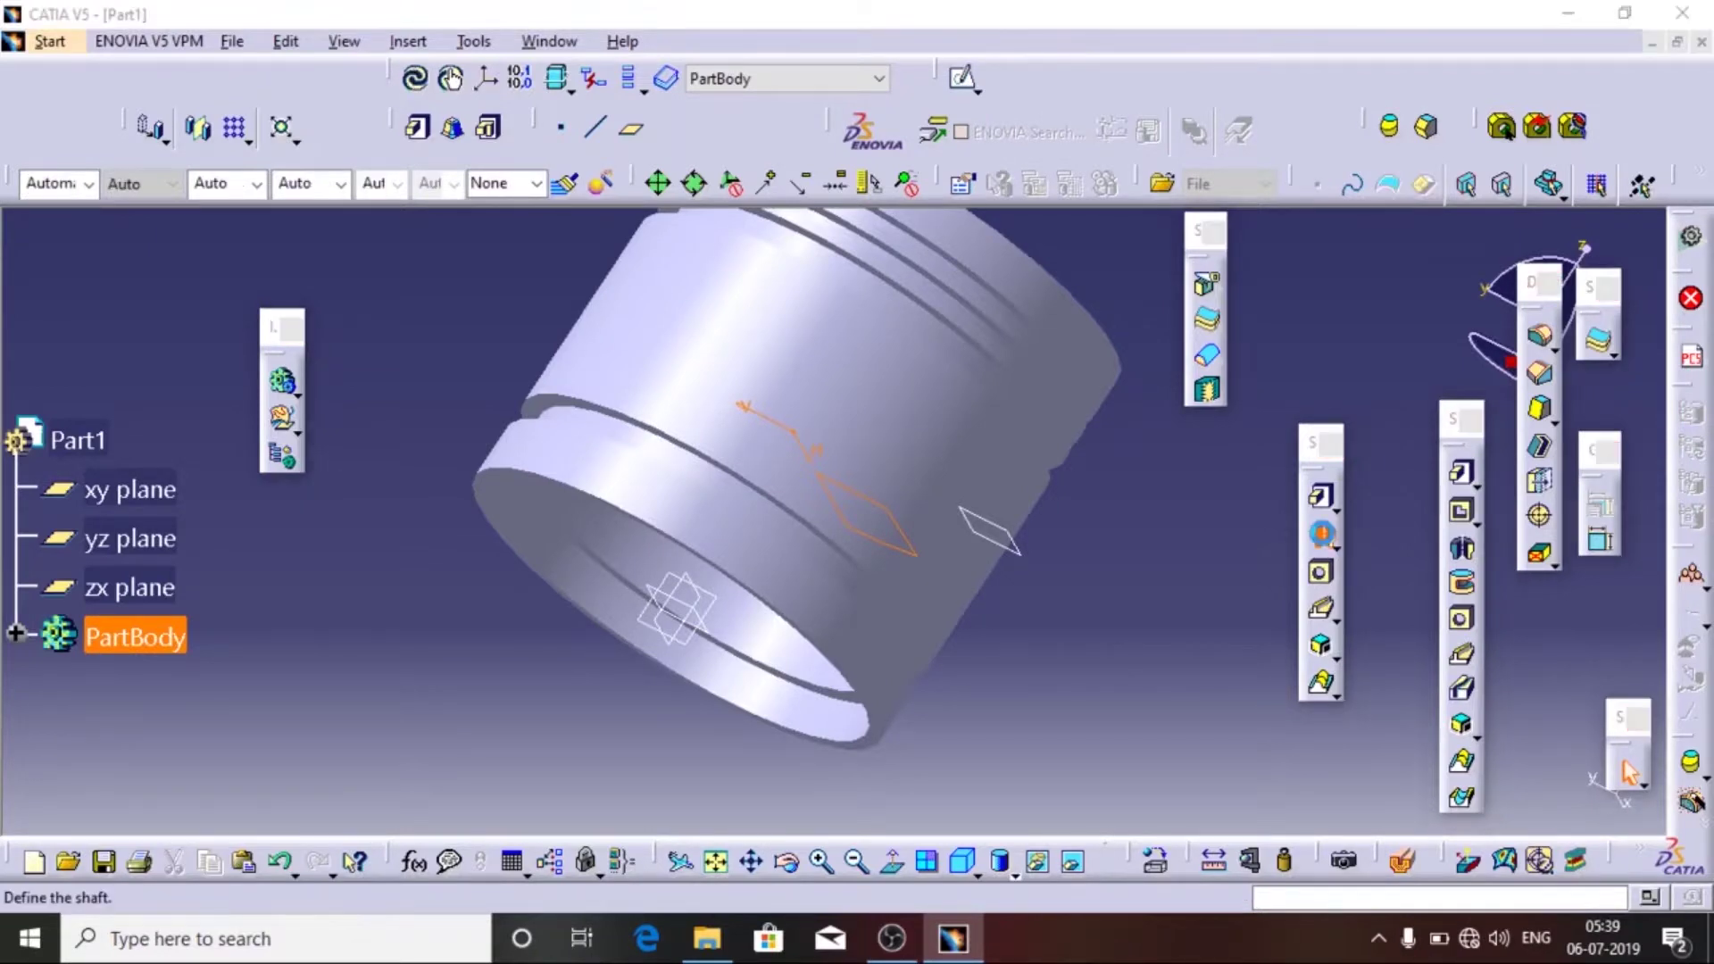
middle_drag(299, 639, 857, 378)
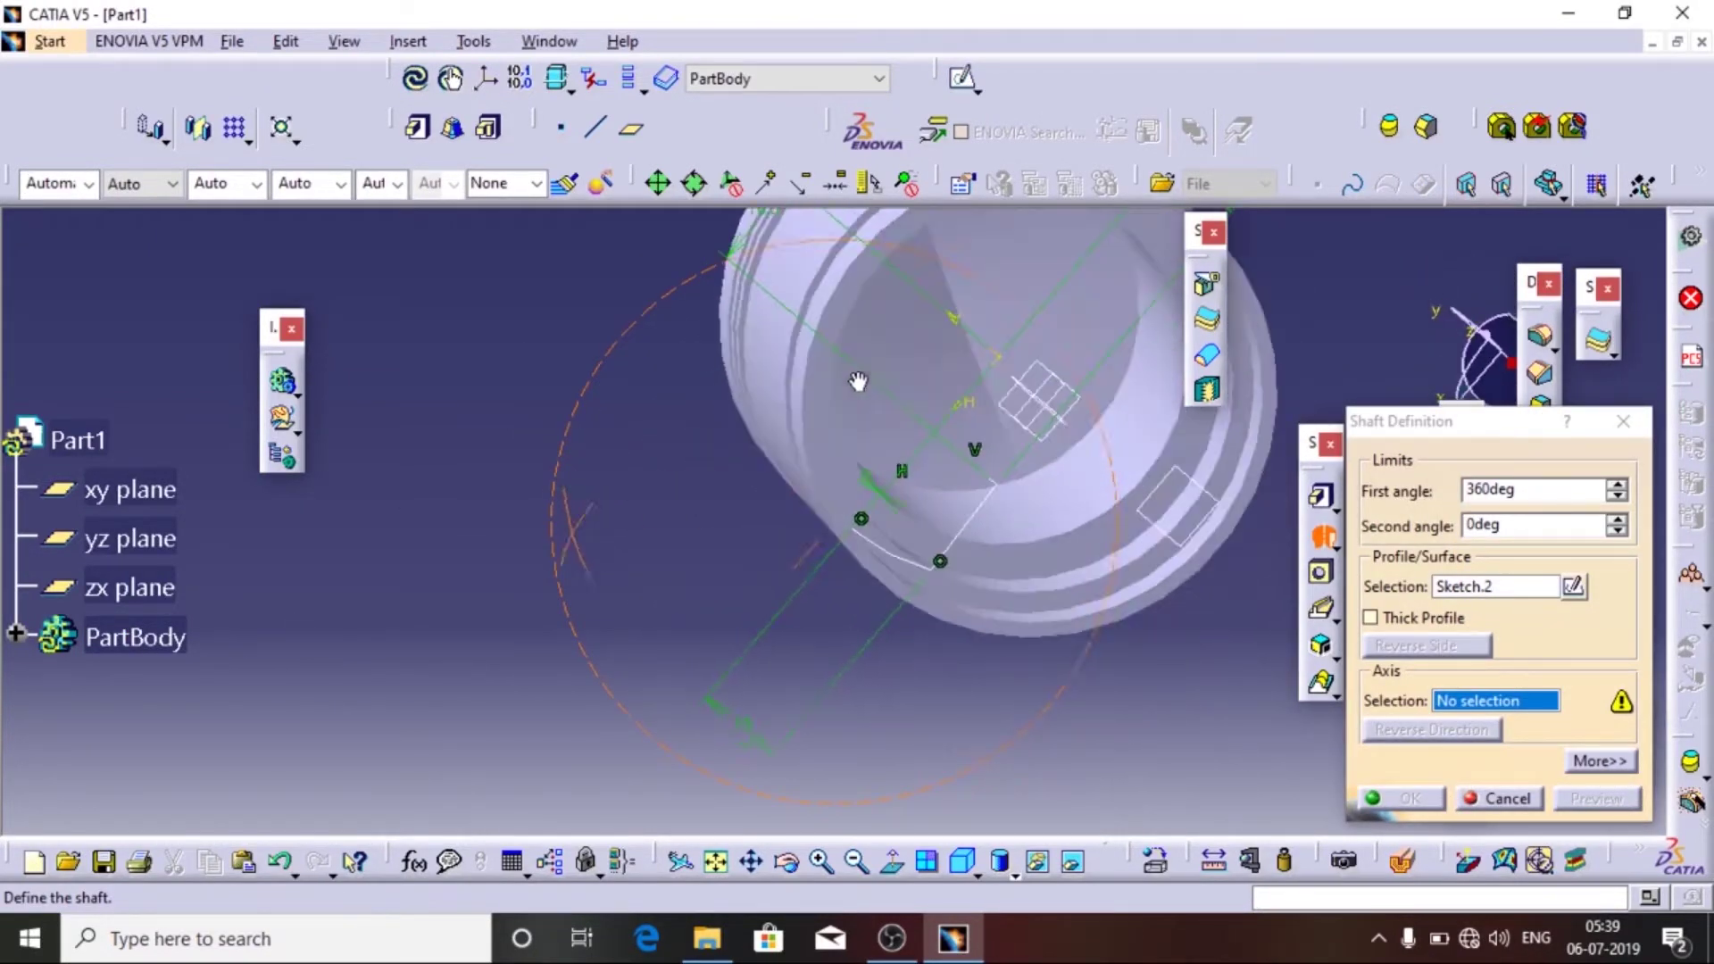
click(928, 459)
click(1034, 546)
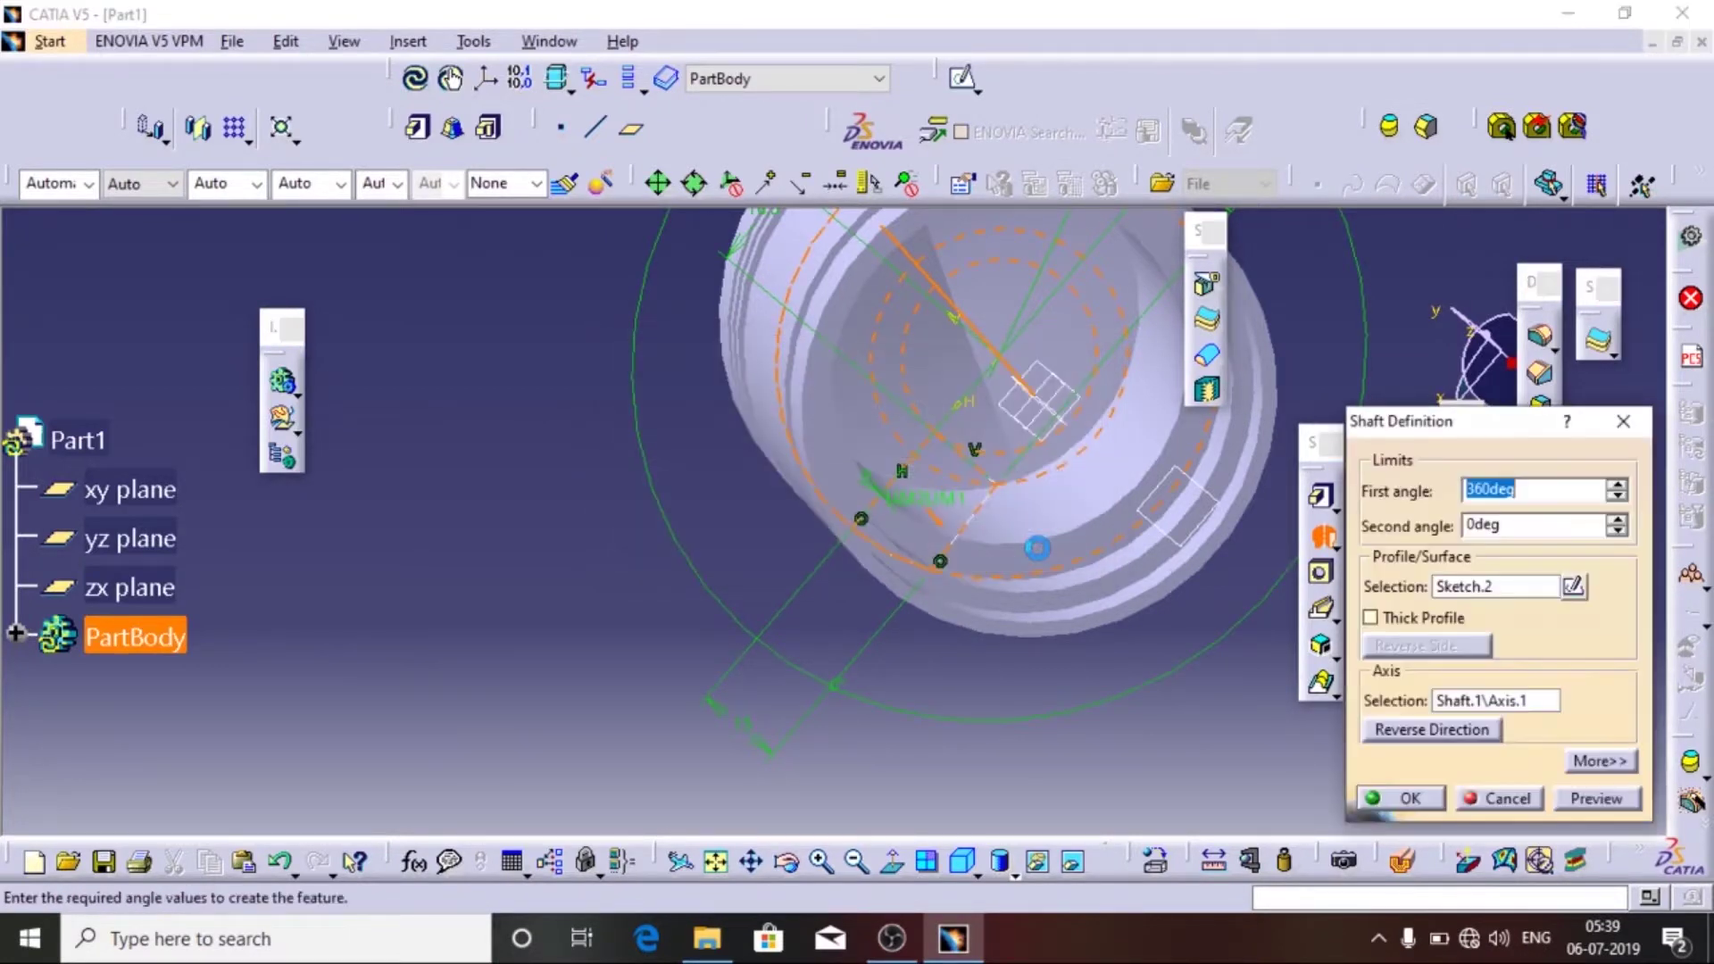
click(1492, 704)
mouse_move(1096, 809)
ctrl+middle_down()
mouse_move(1047, 726)
mouse_move(1111, 814)
ctrl+middle_up()
ctrl+middle_drag(656, 606, 703, 741)
mouse_move(766, 278)
middle_down()
mouse_move(681, 303)
mouse_move(688, 371)
mouse_move(1138, 447)
mouse_move(1142, 396)
middle_up()
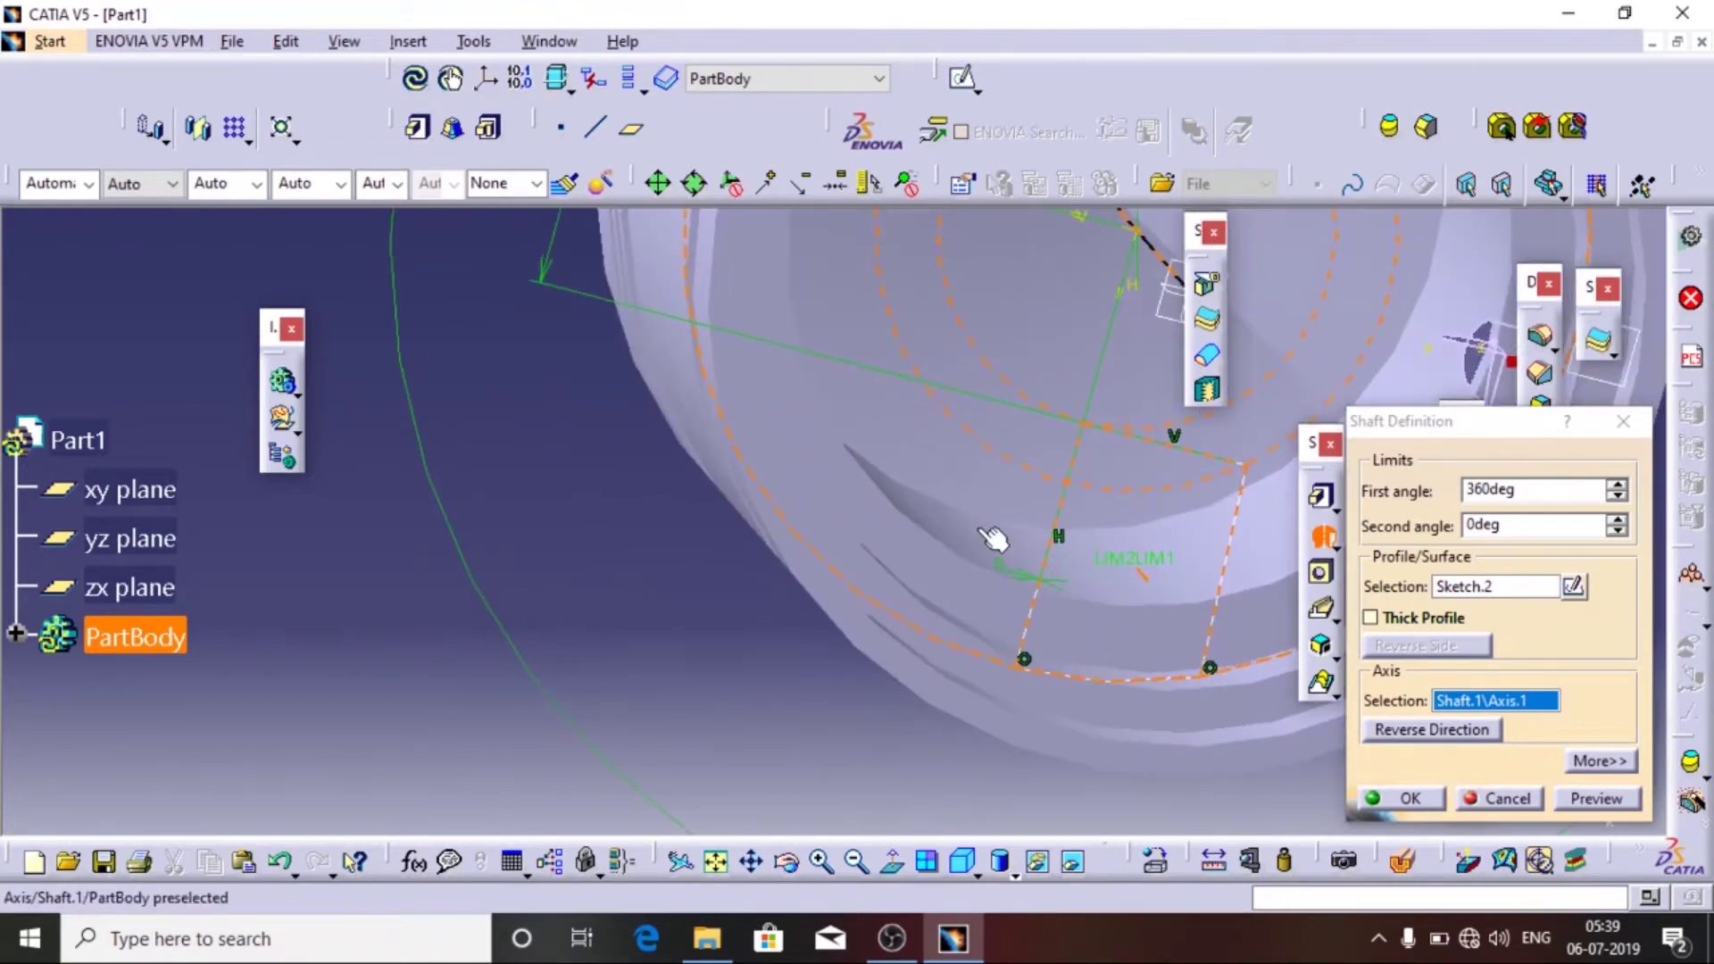
middle_drag(994, 539, 643, 496)
click(677, 501)
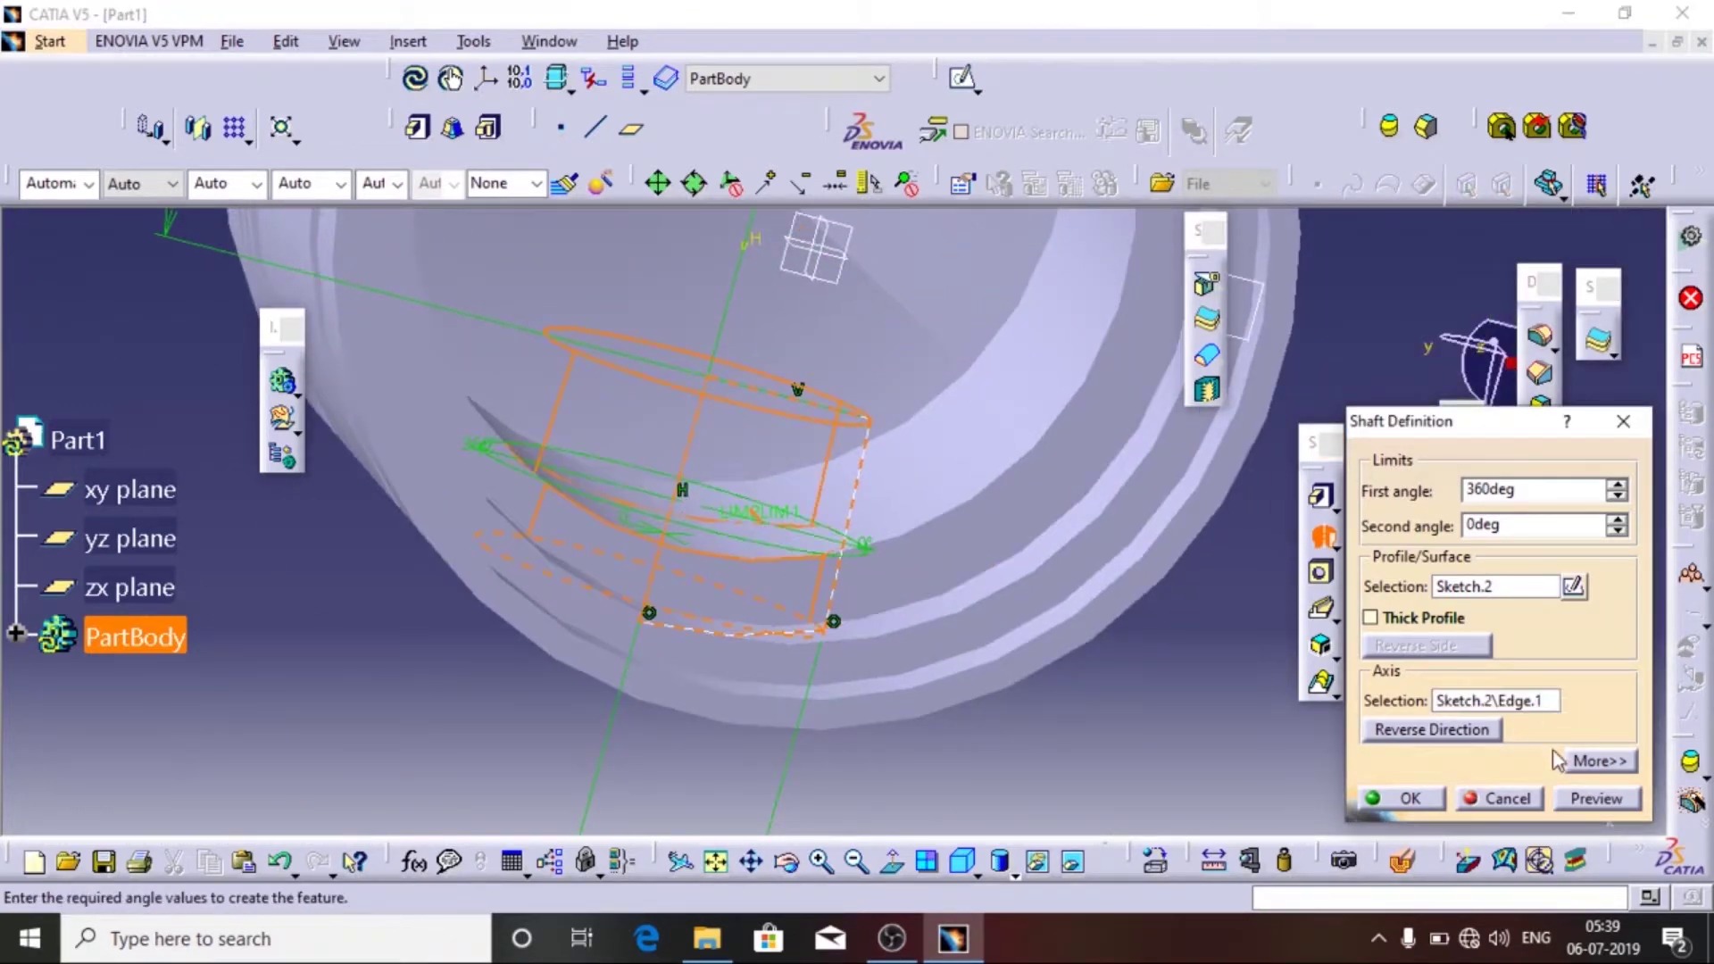
click(1572, 799)
click(1402, 799)
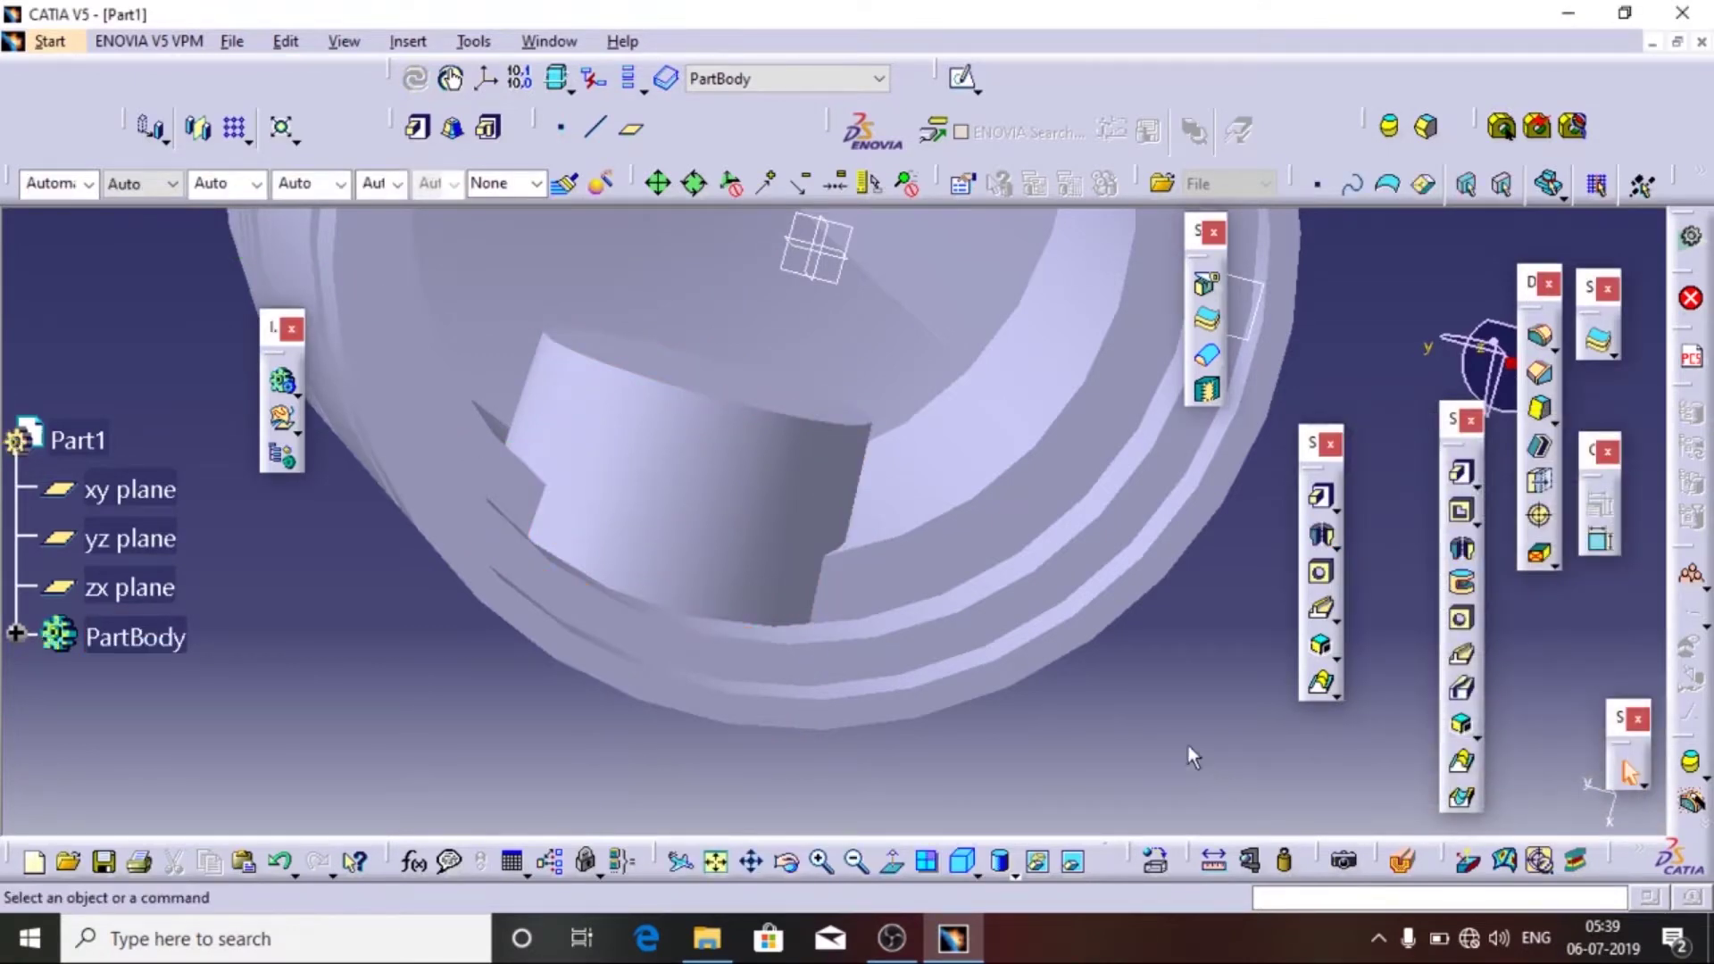
- Mirror the internal boss feature (Shaft.2) about the yz plane to form the opposite boss
click(15, 633)
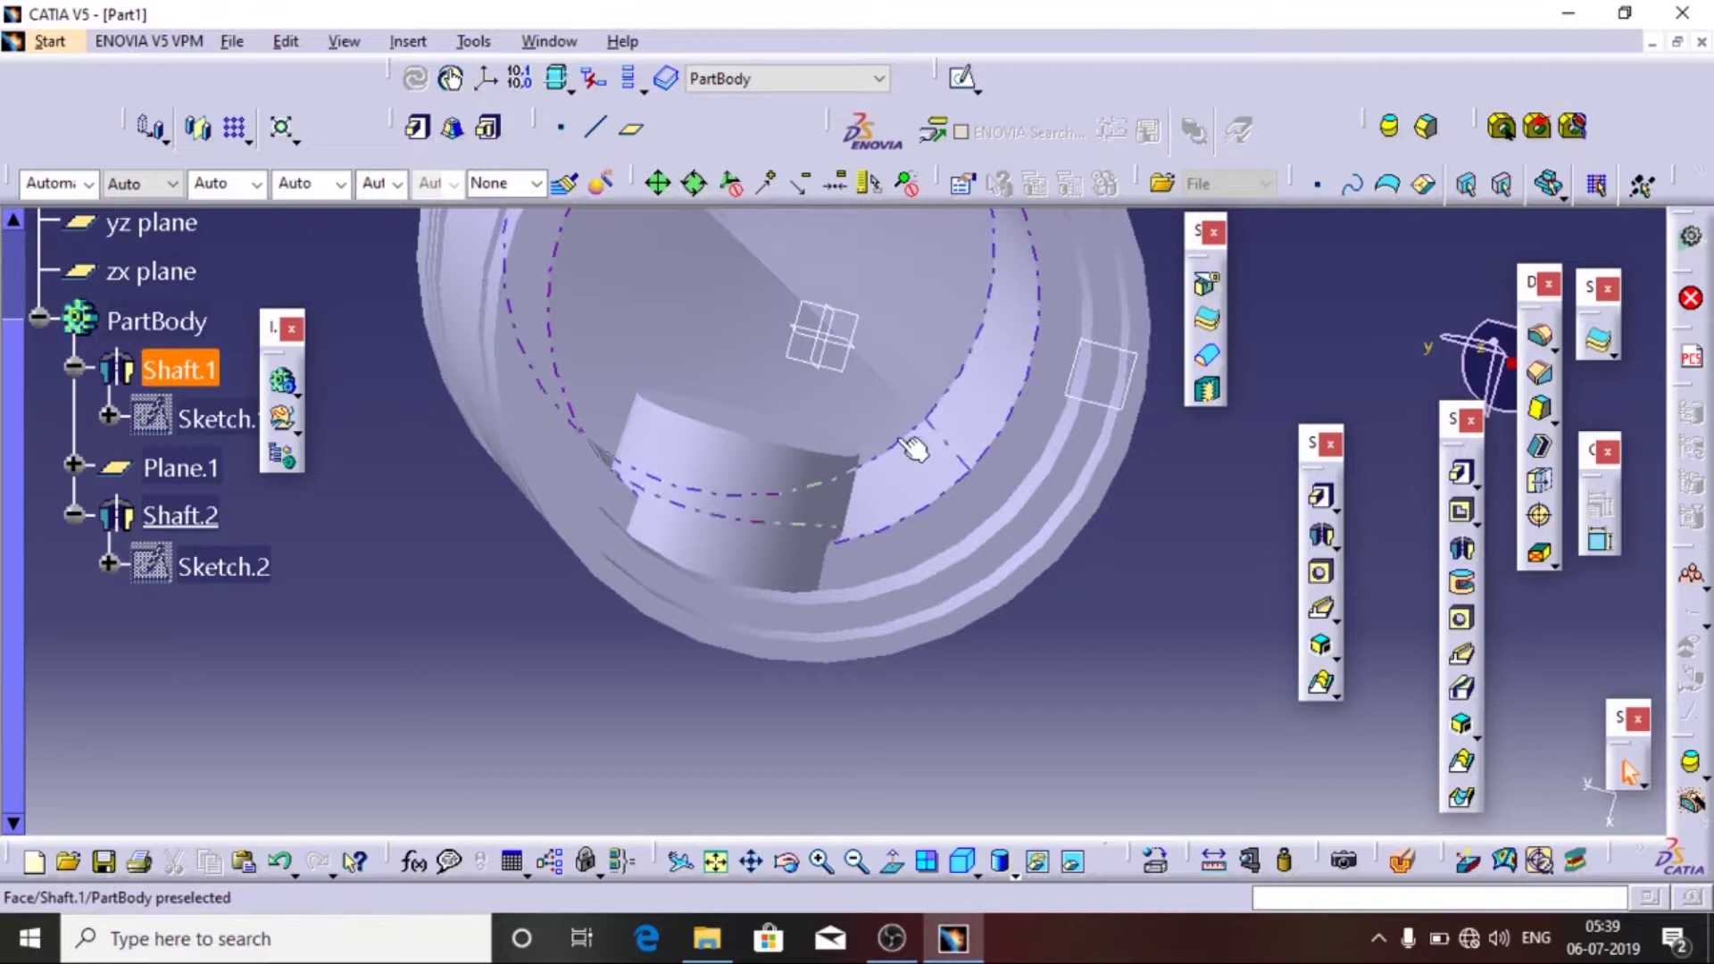
click(178, 516)
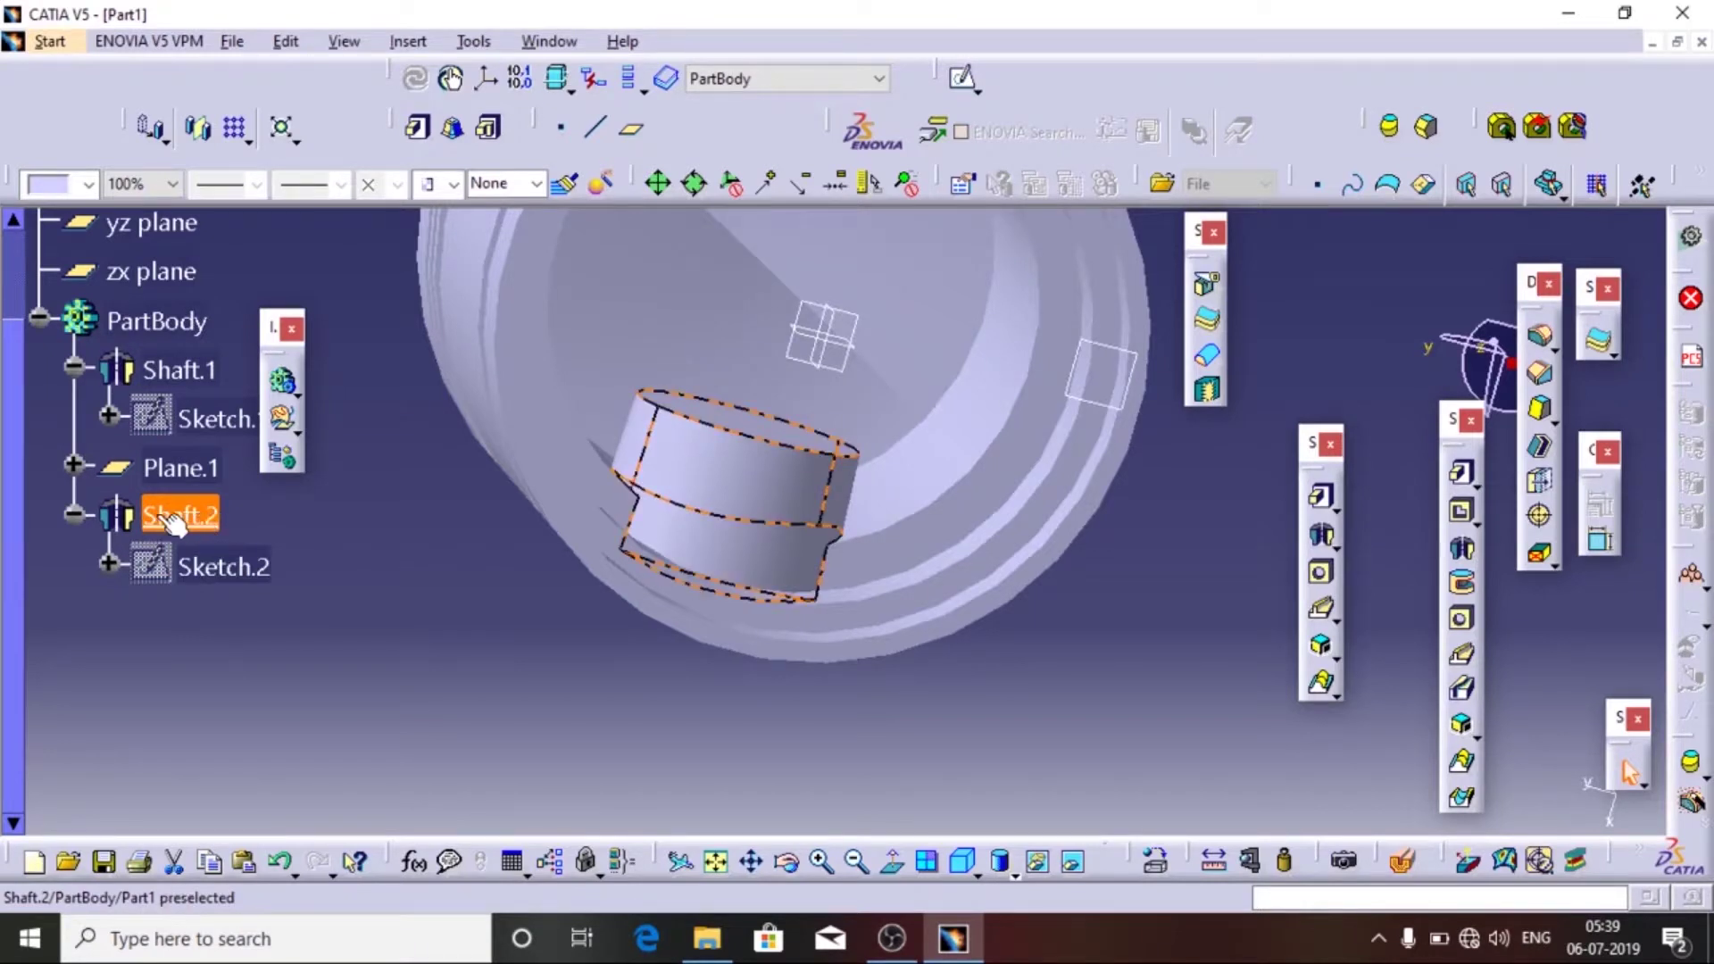
click(156, 322)
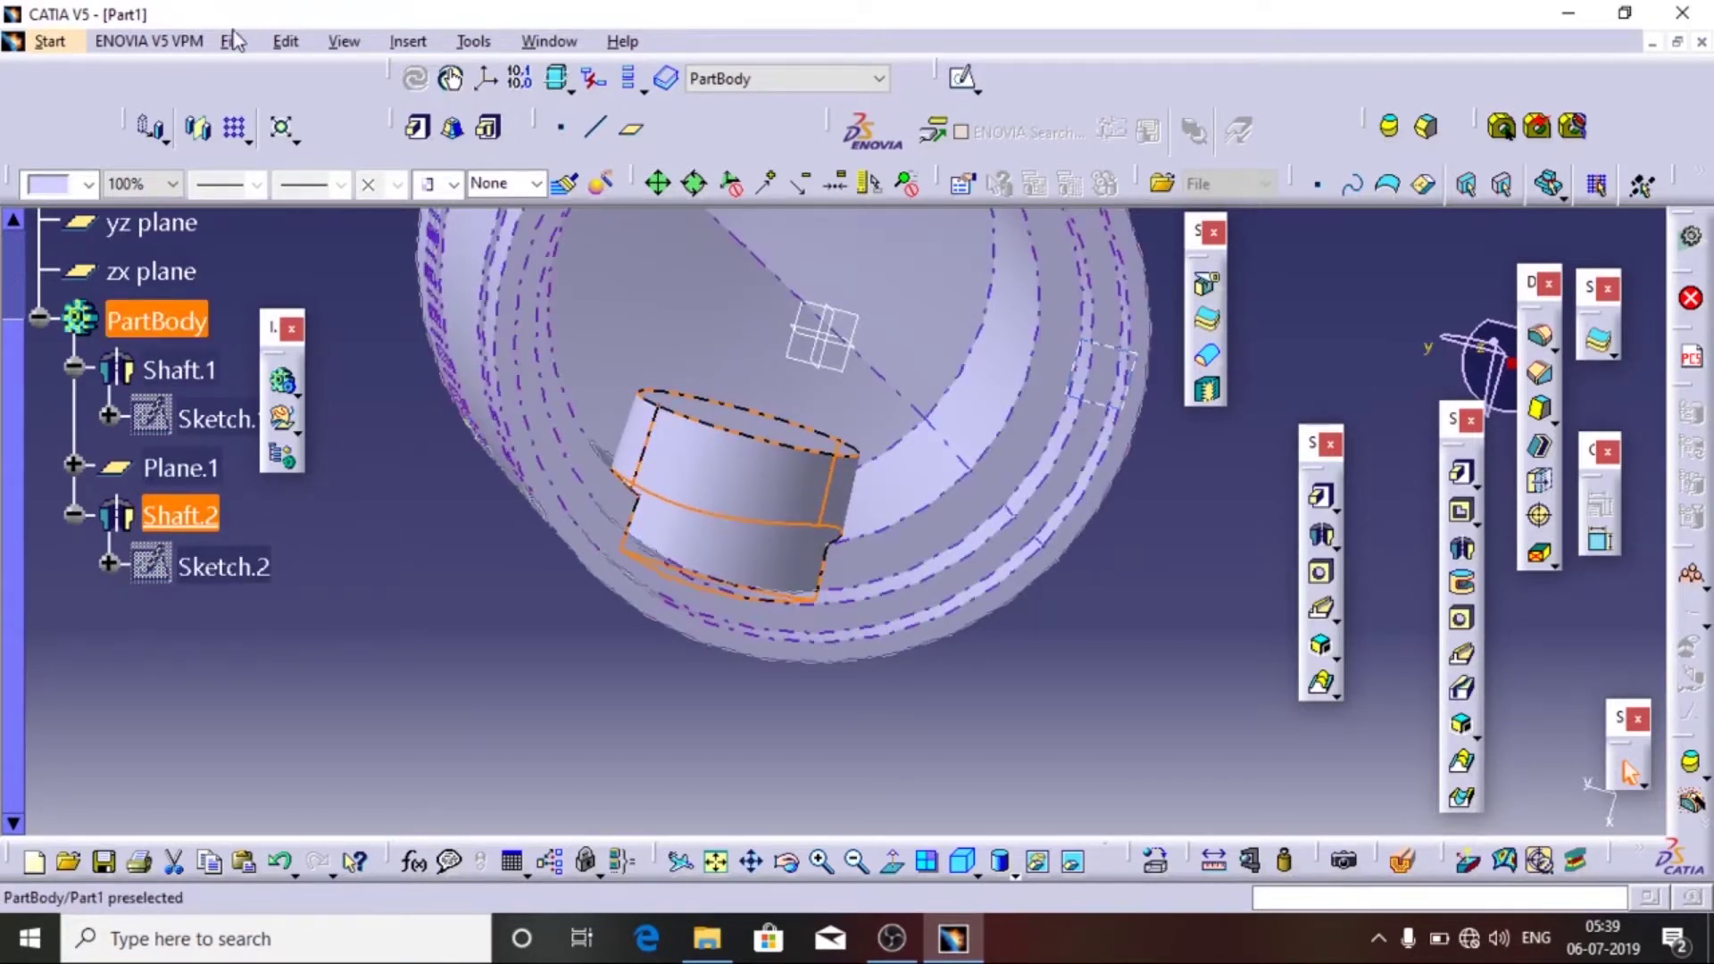
click(198, 133)
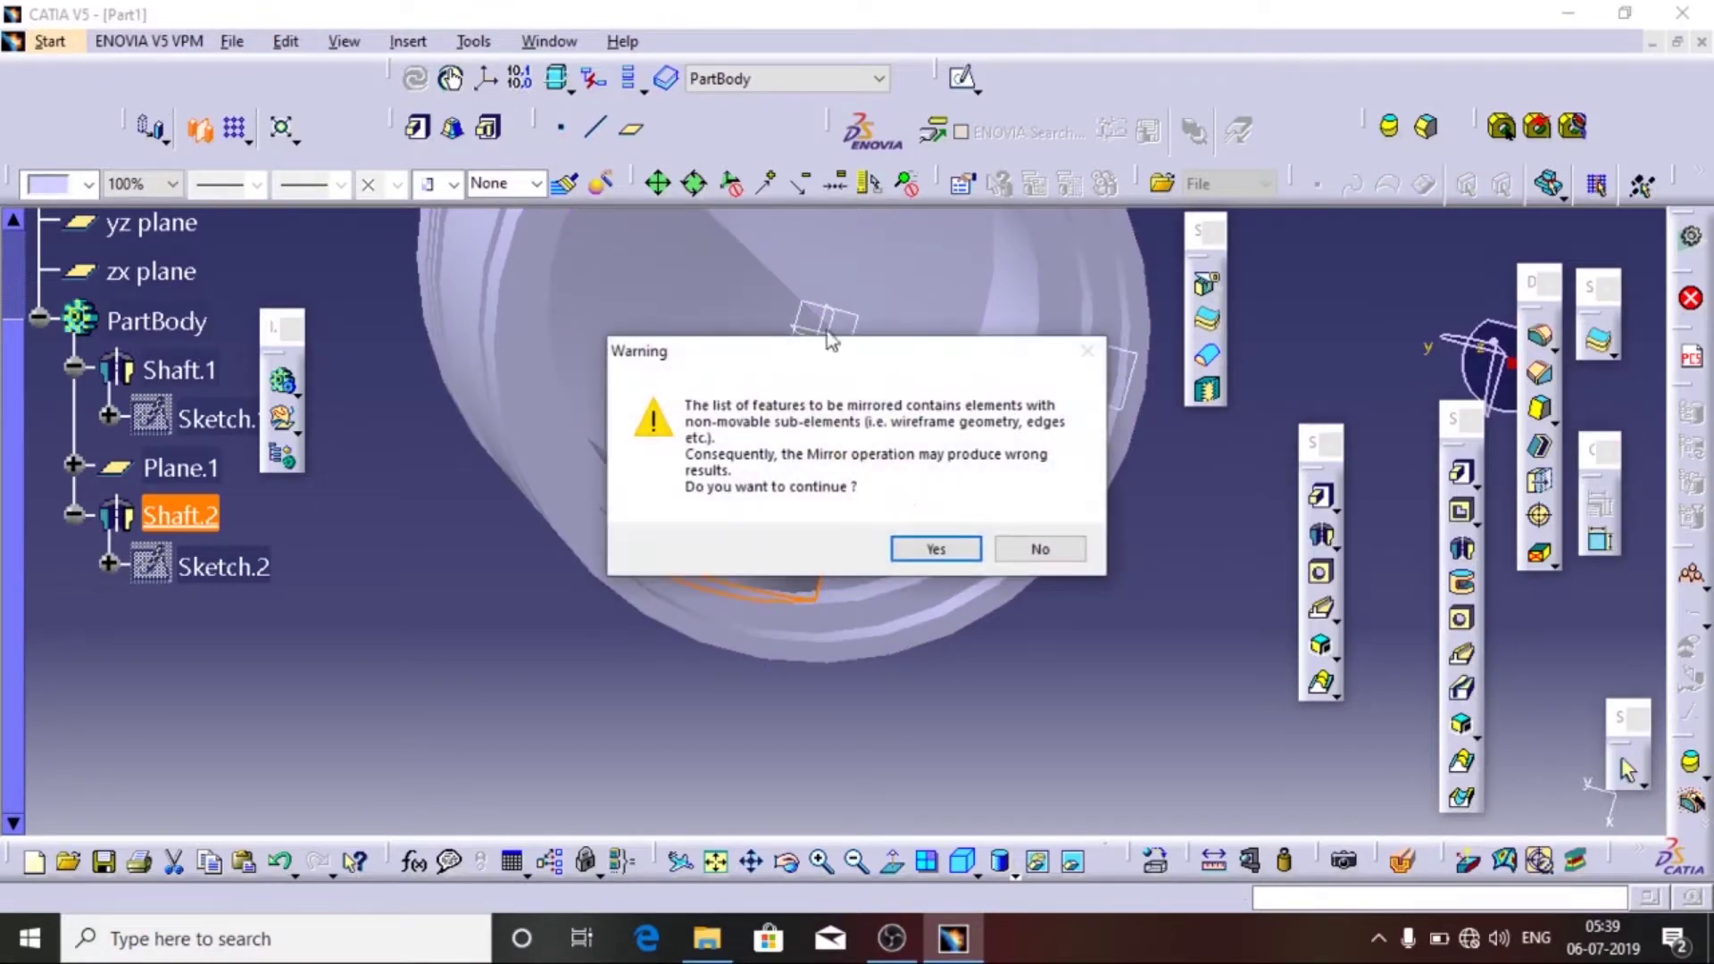
click(936, 549)
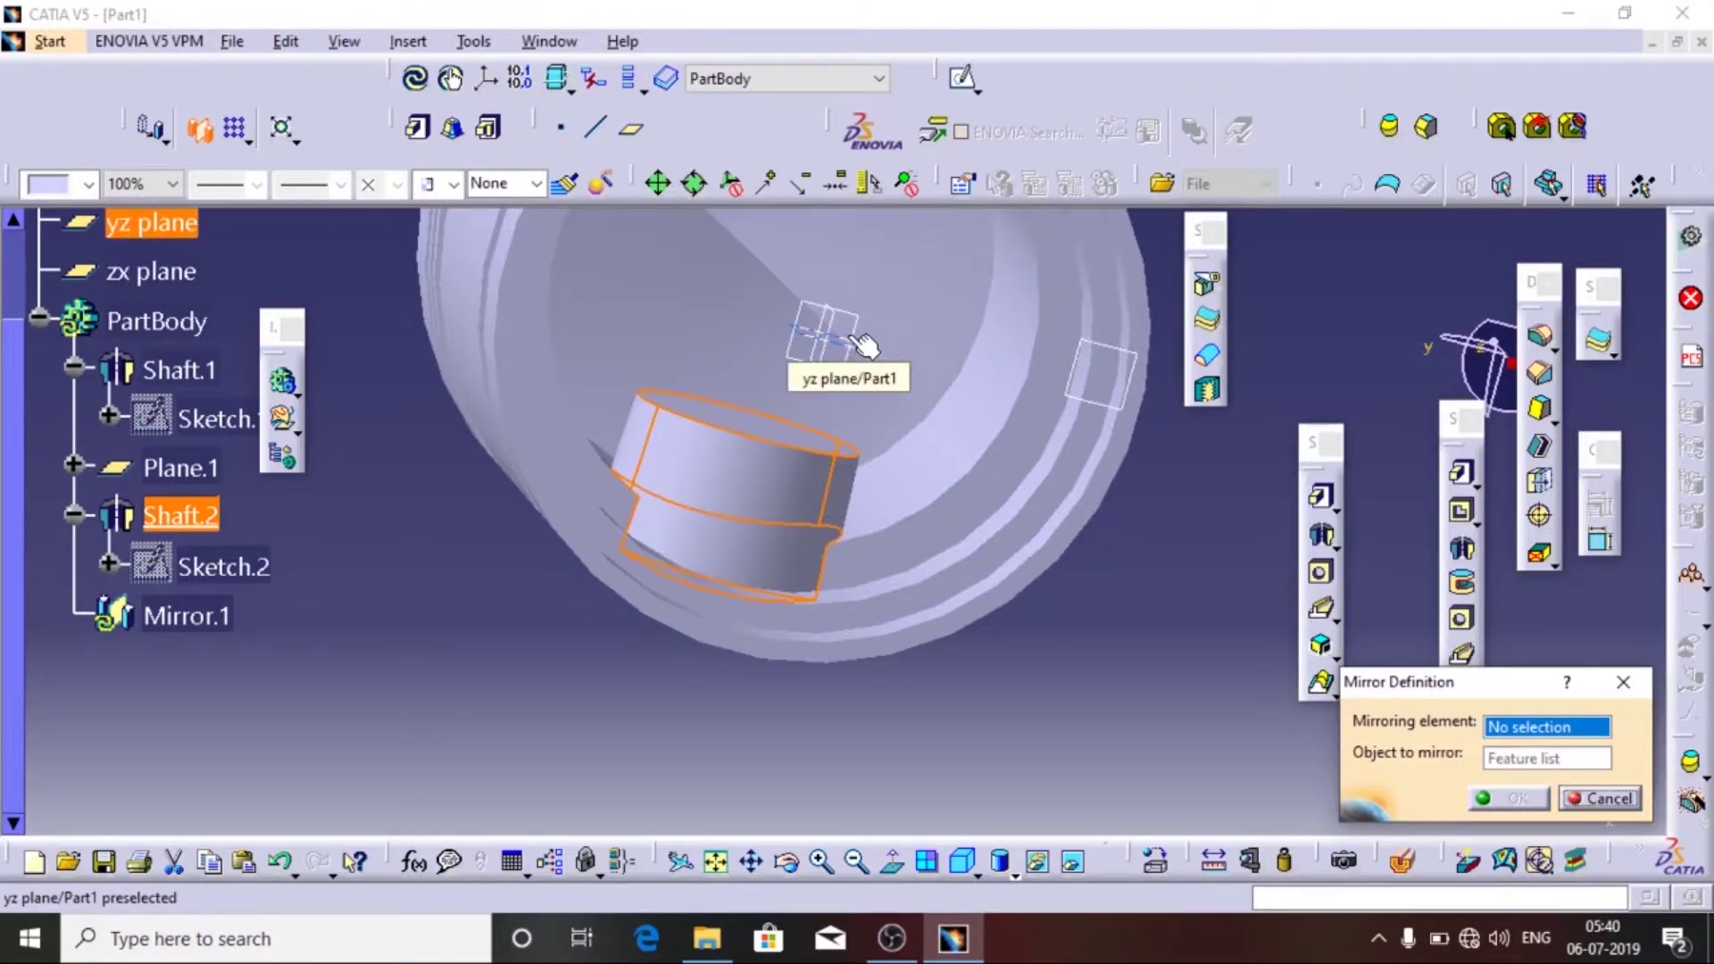
click(861, 344)
middle_drag(1138, 643, 932, 652)
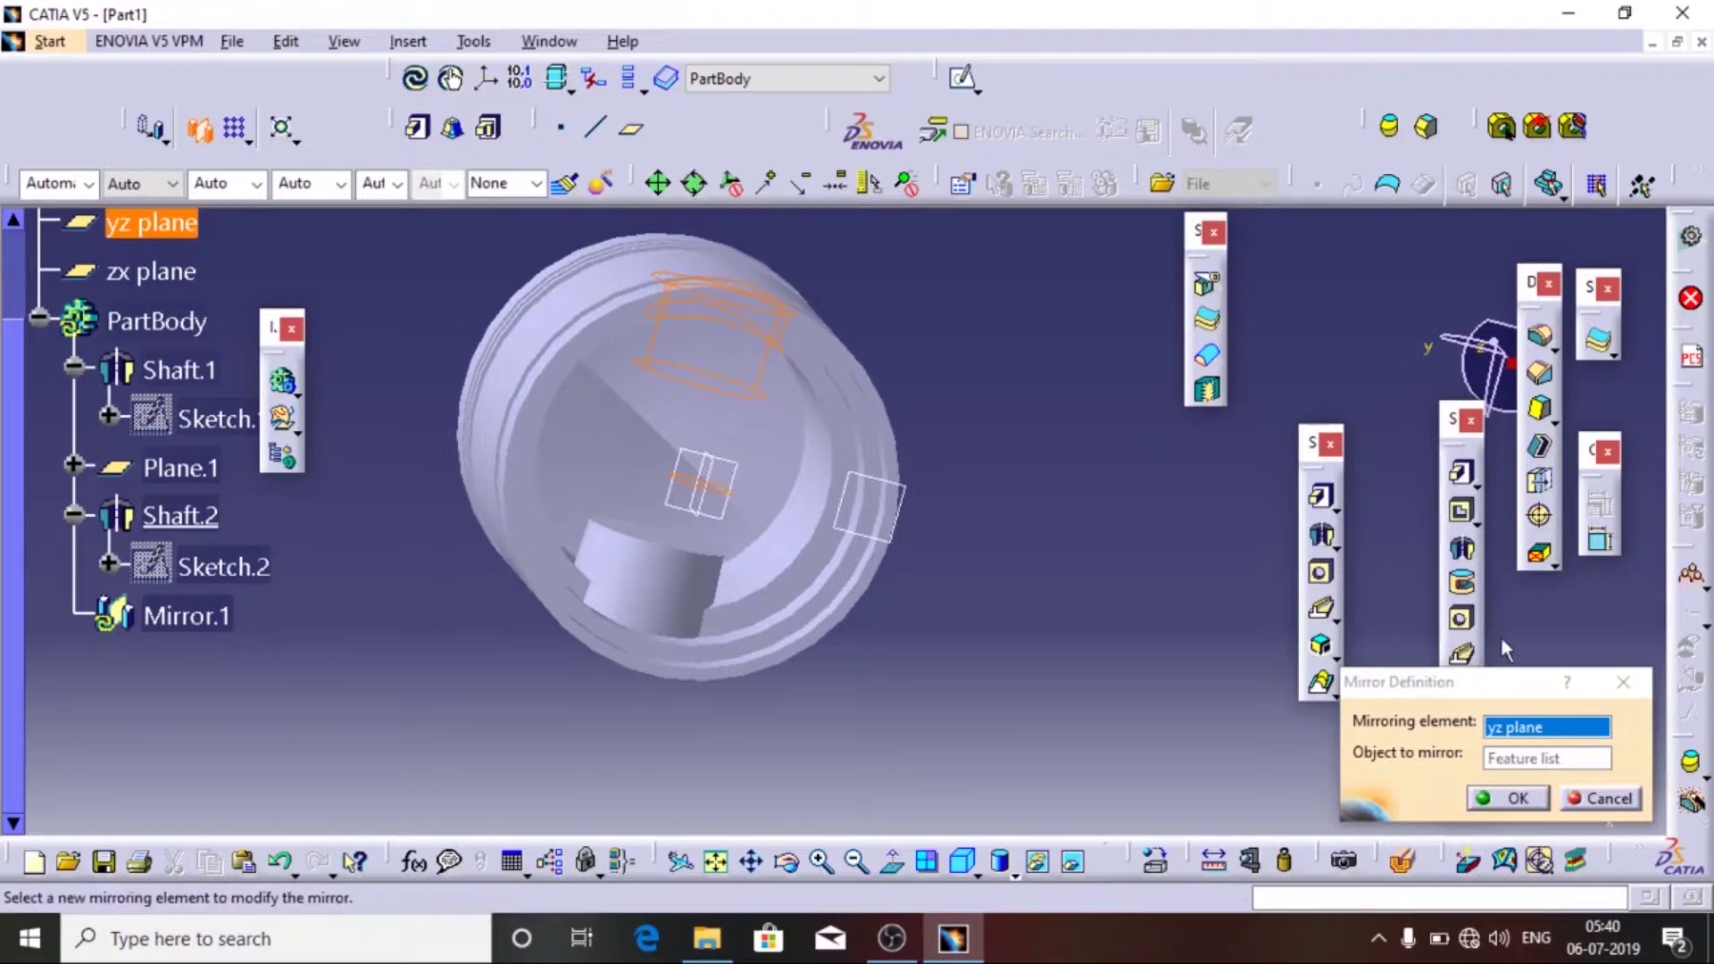
click(1517, 799)
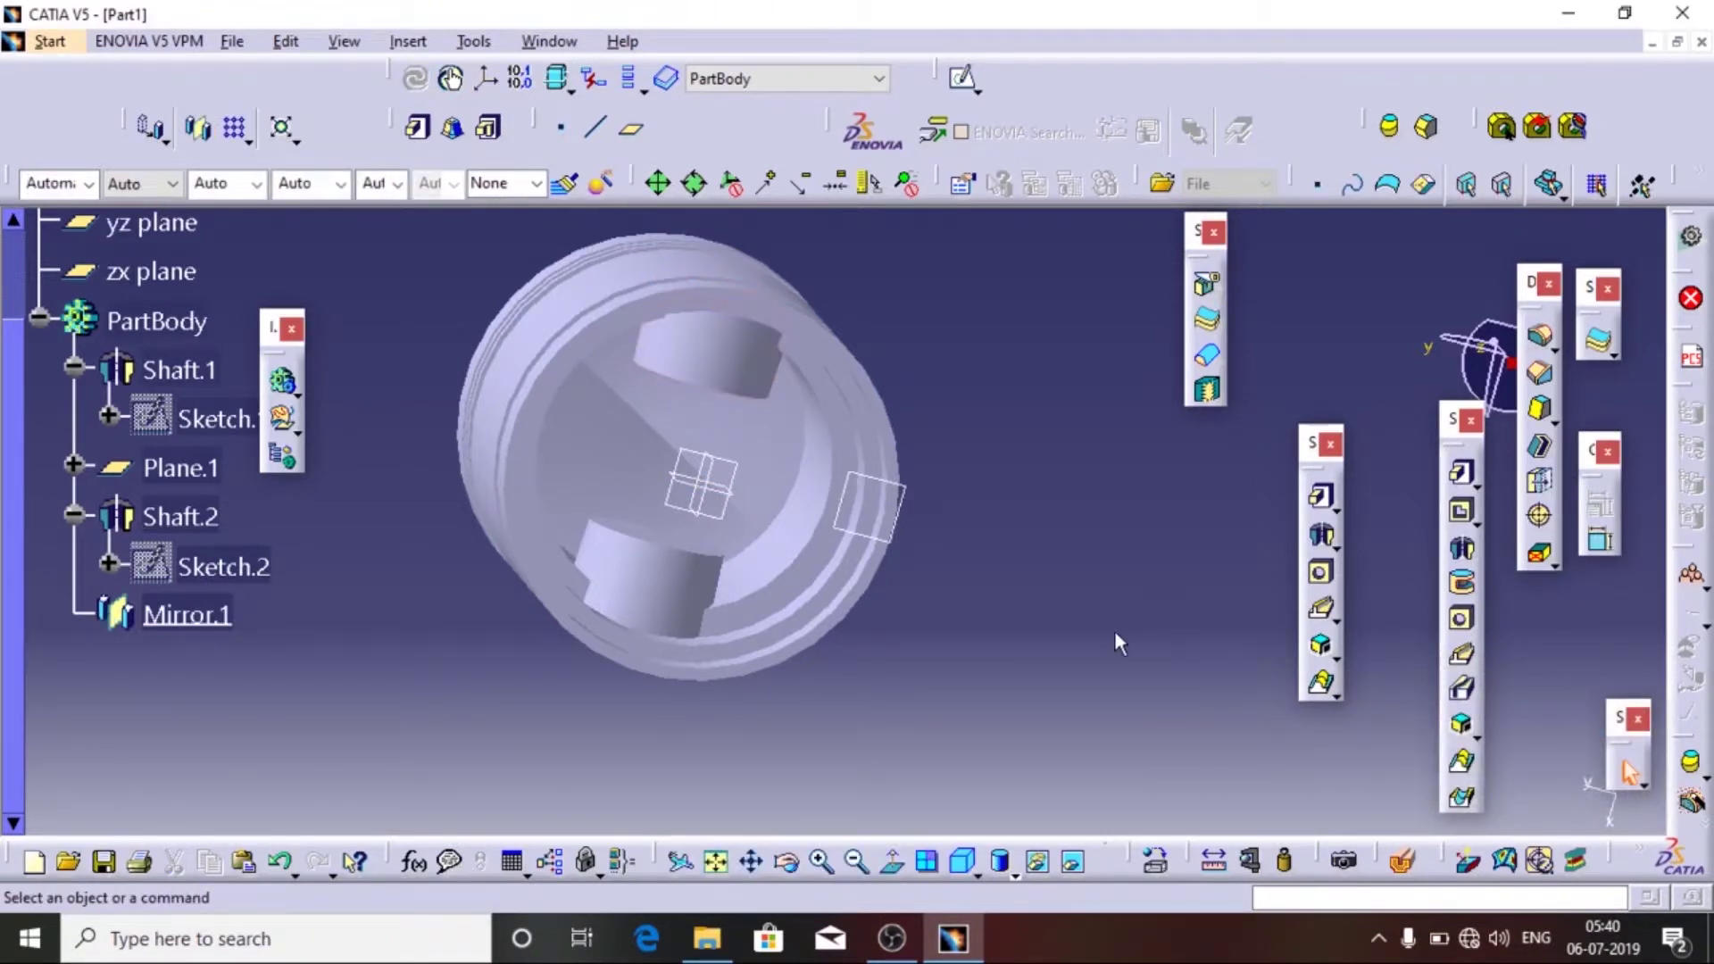
- Create a plane offset 23.5 mm from the original boss's inner end face, reversed towards the outside of the piston
ctrl+middle_drag(1126, 610, 1085, 585)
click(507, 570)
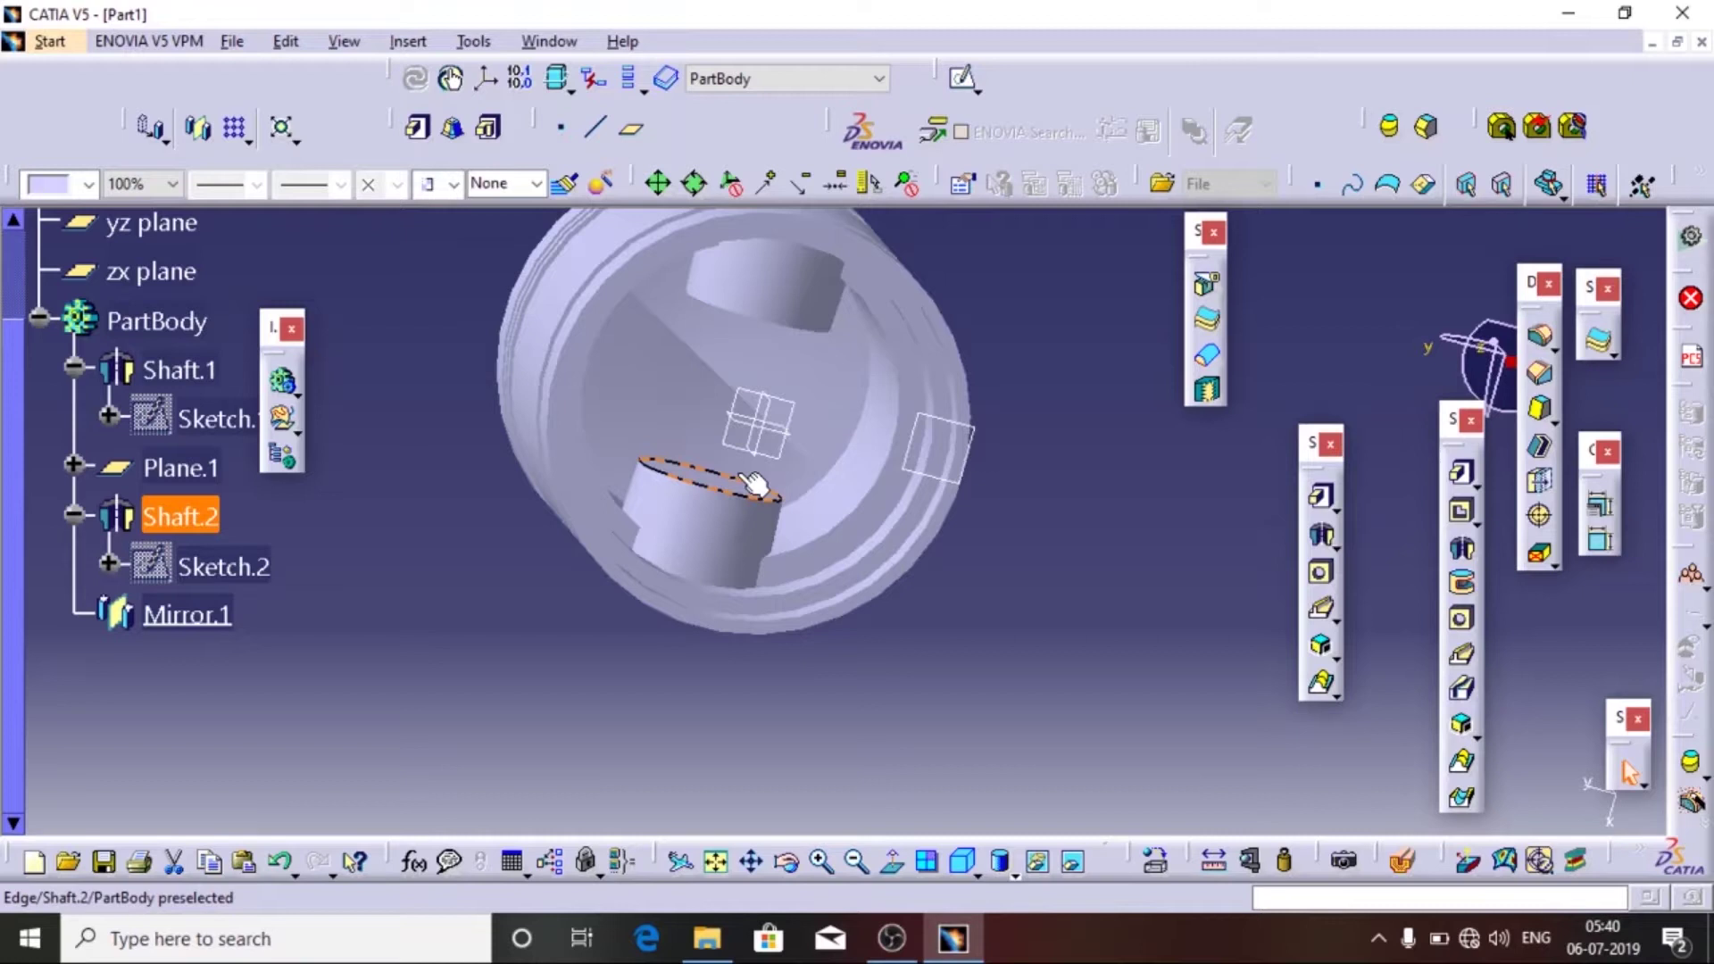
middle_drag(752, 482, 1053, 683)
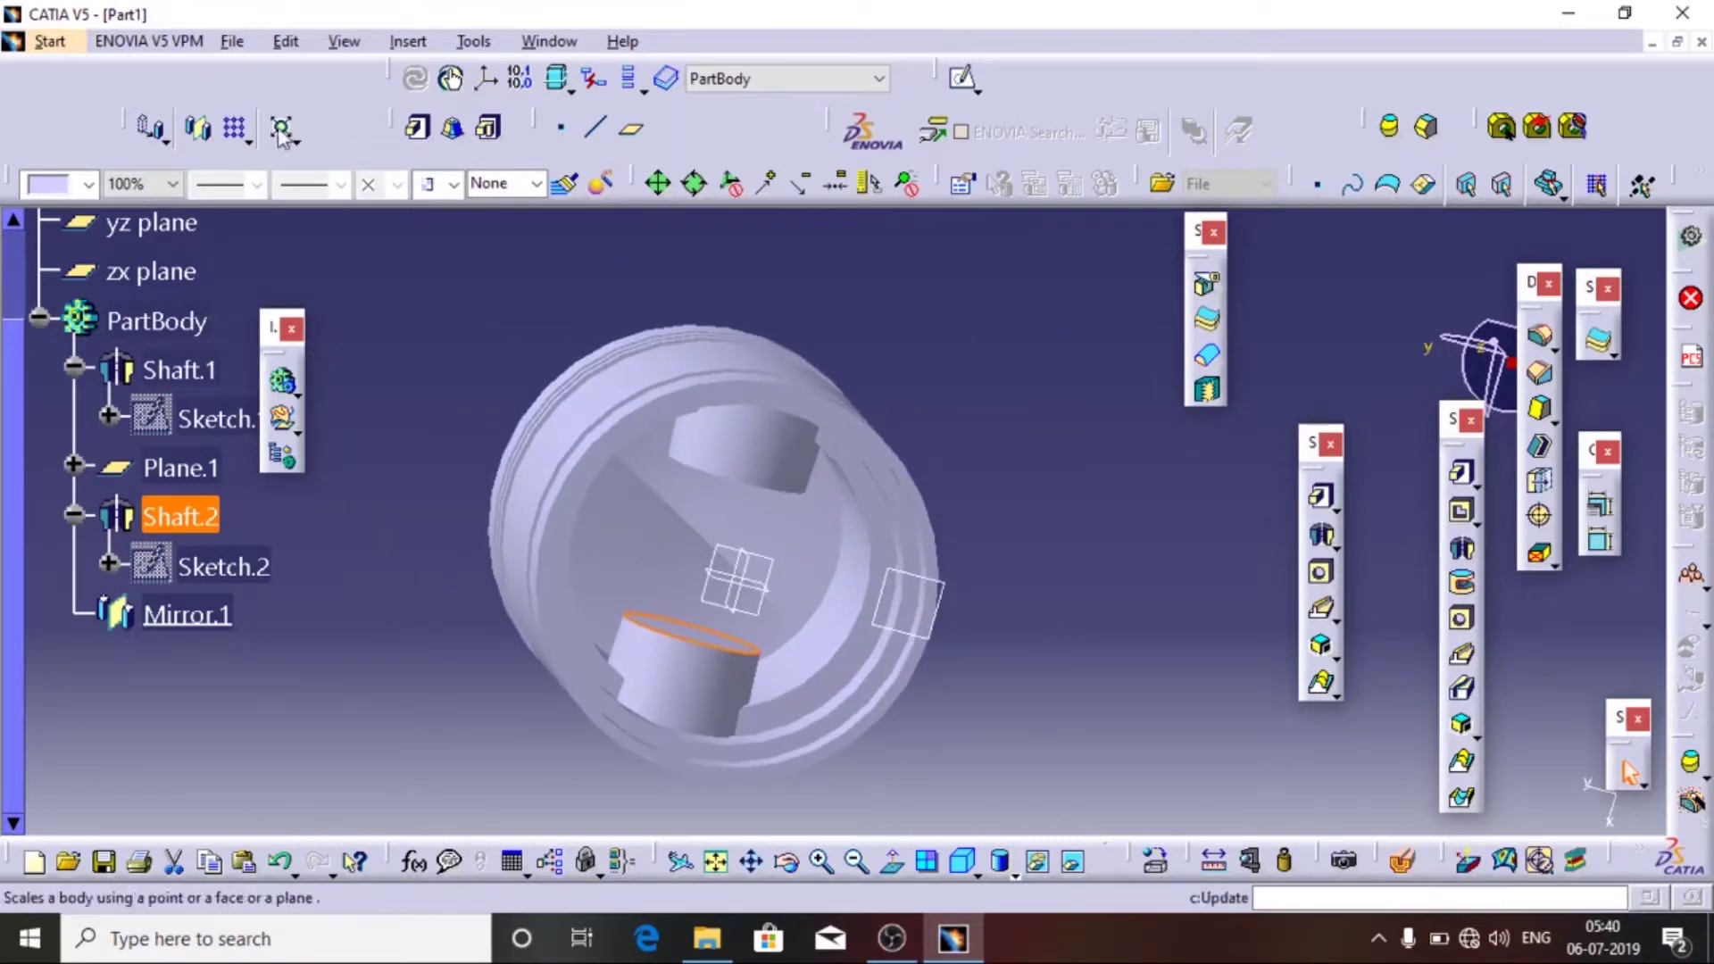
click(635, 122)
click(636, 125)
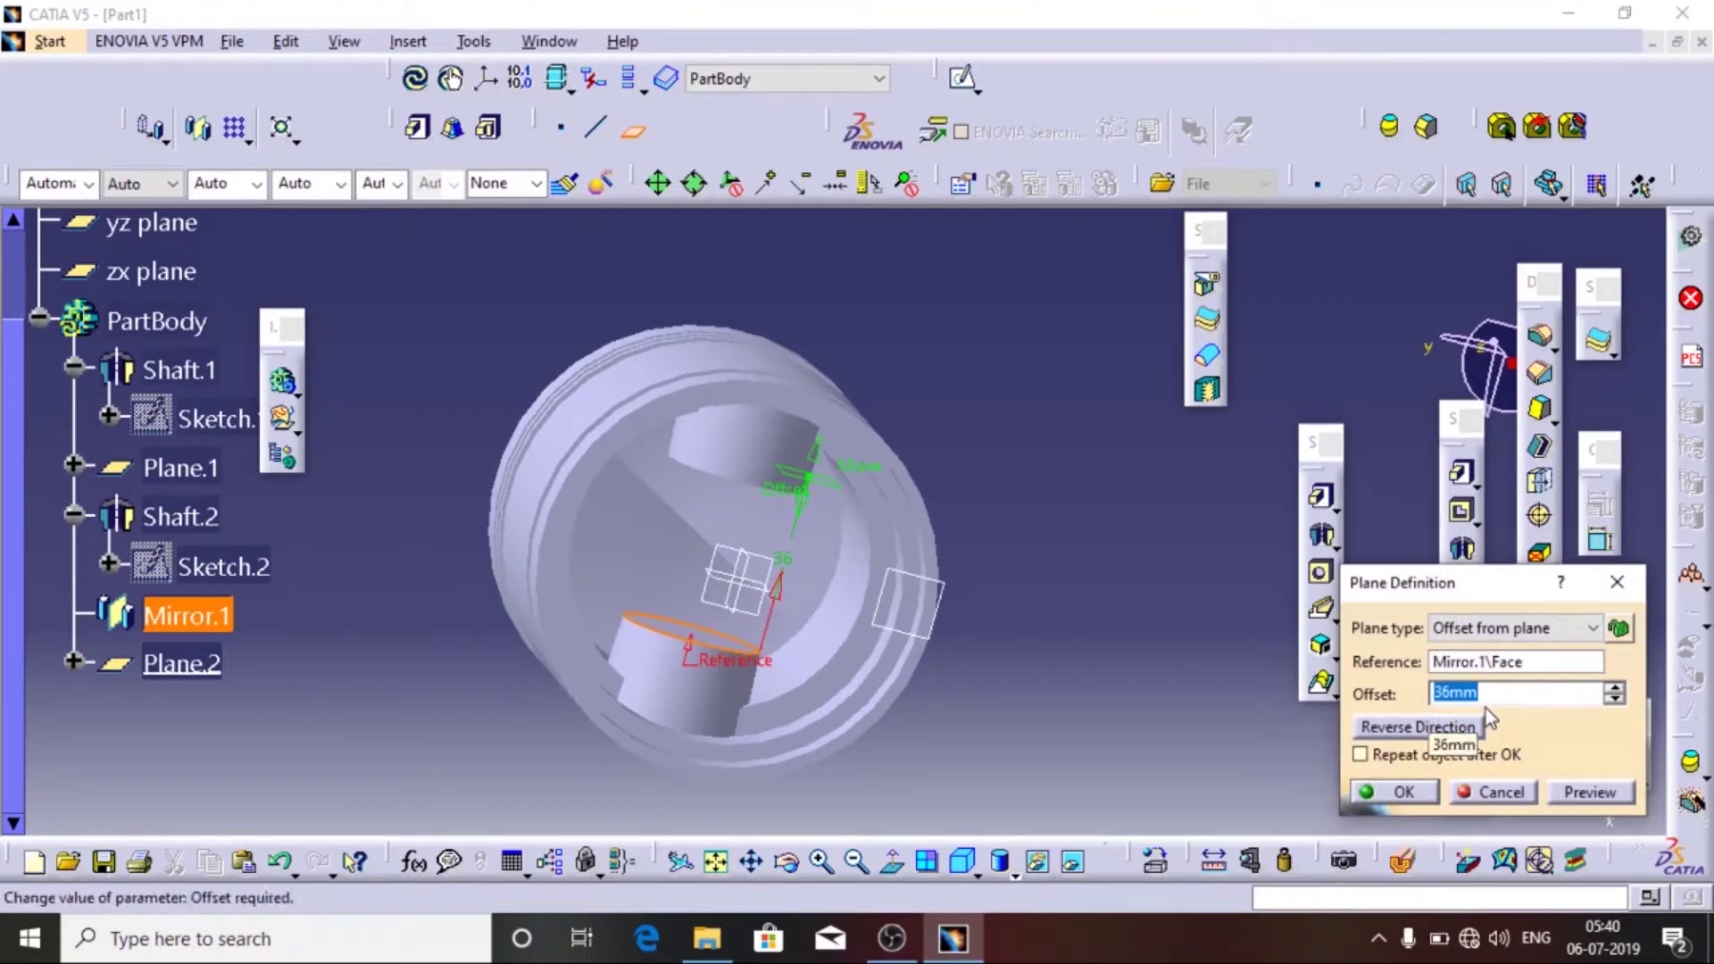
text(23.5)
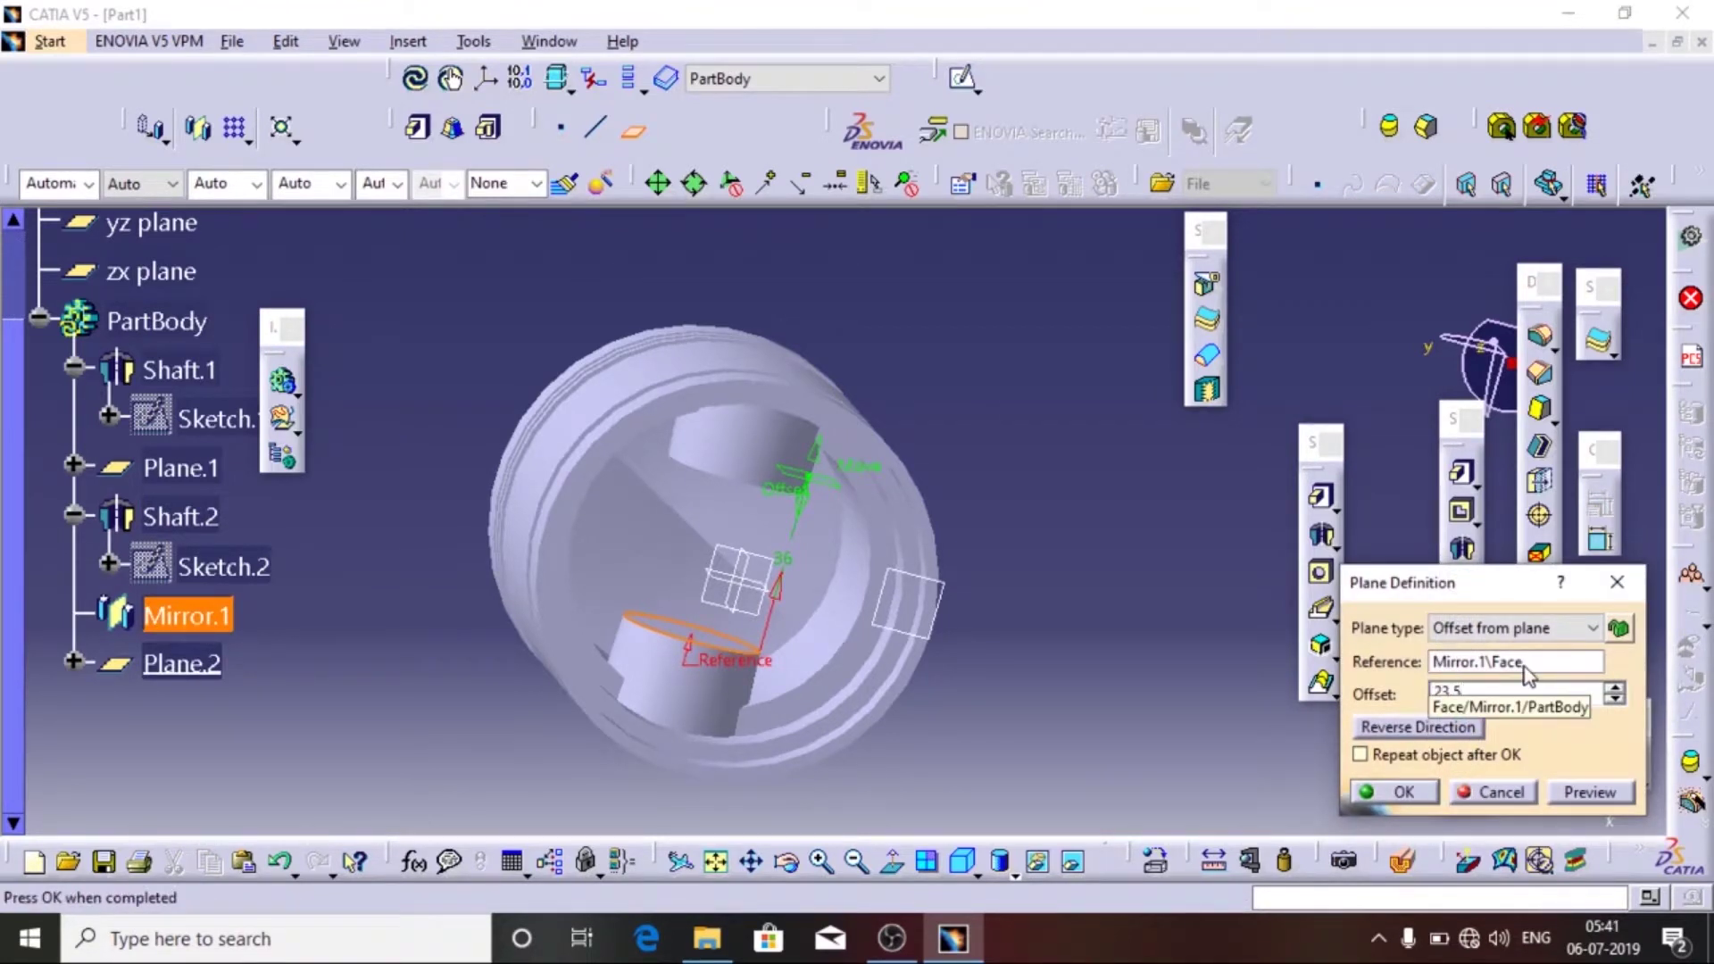
click(1396, 731)
click(1375, 794)
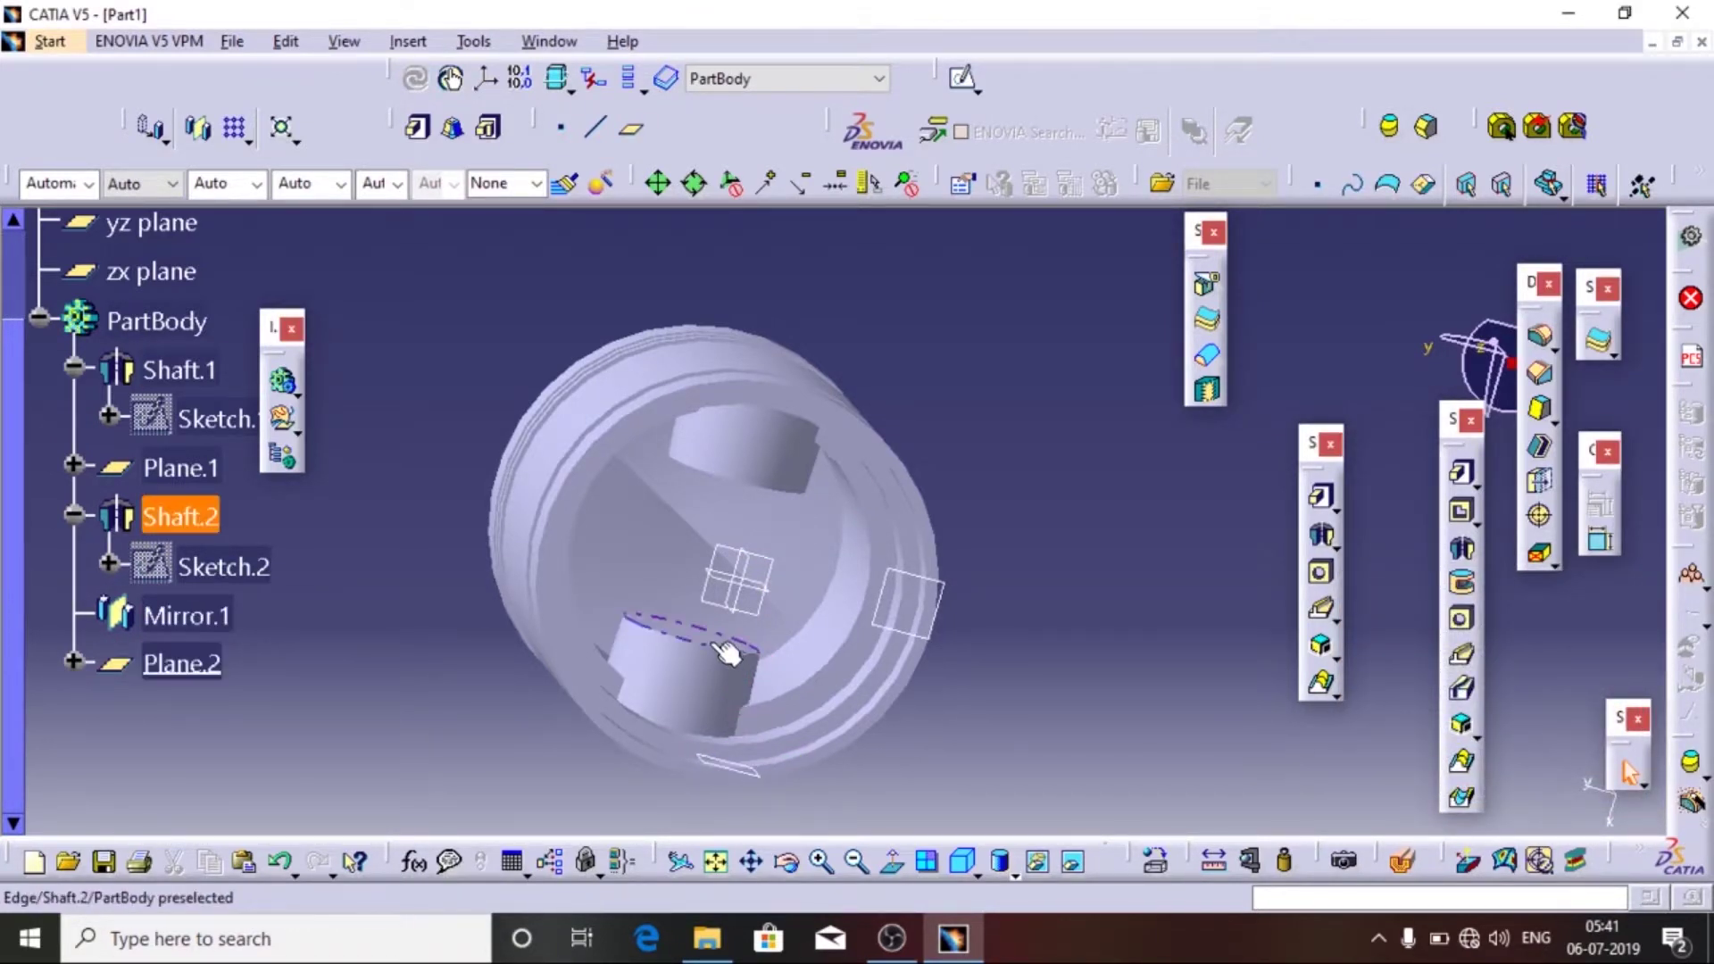
- Start a sketch on the new offset plane, project the boss's circular outline into it and view the sketch straight on
click(734, 766)
click(961, 78)
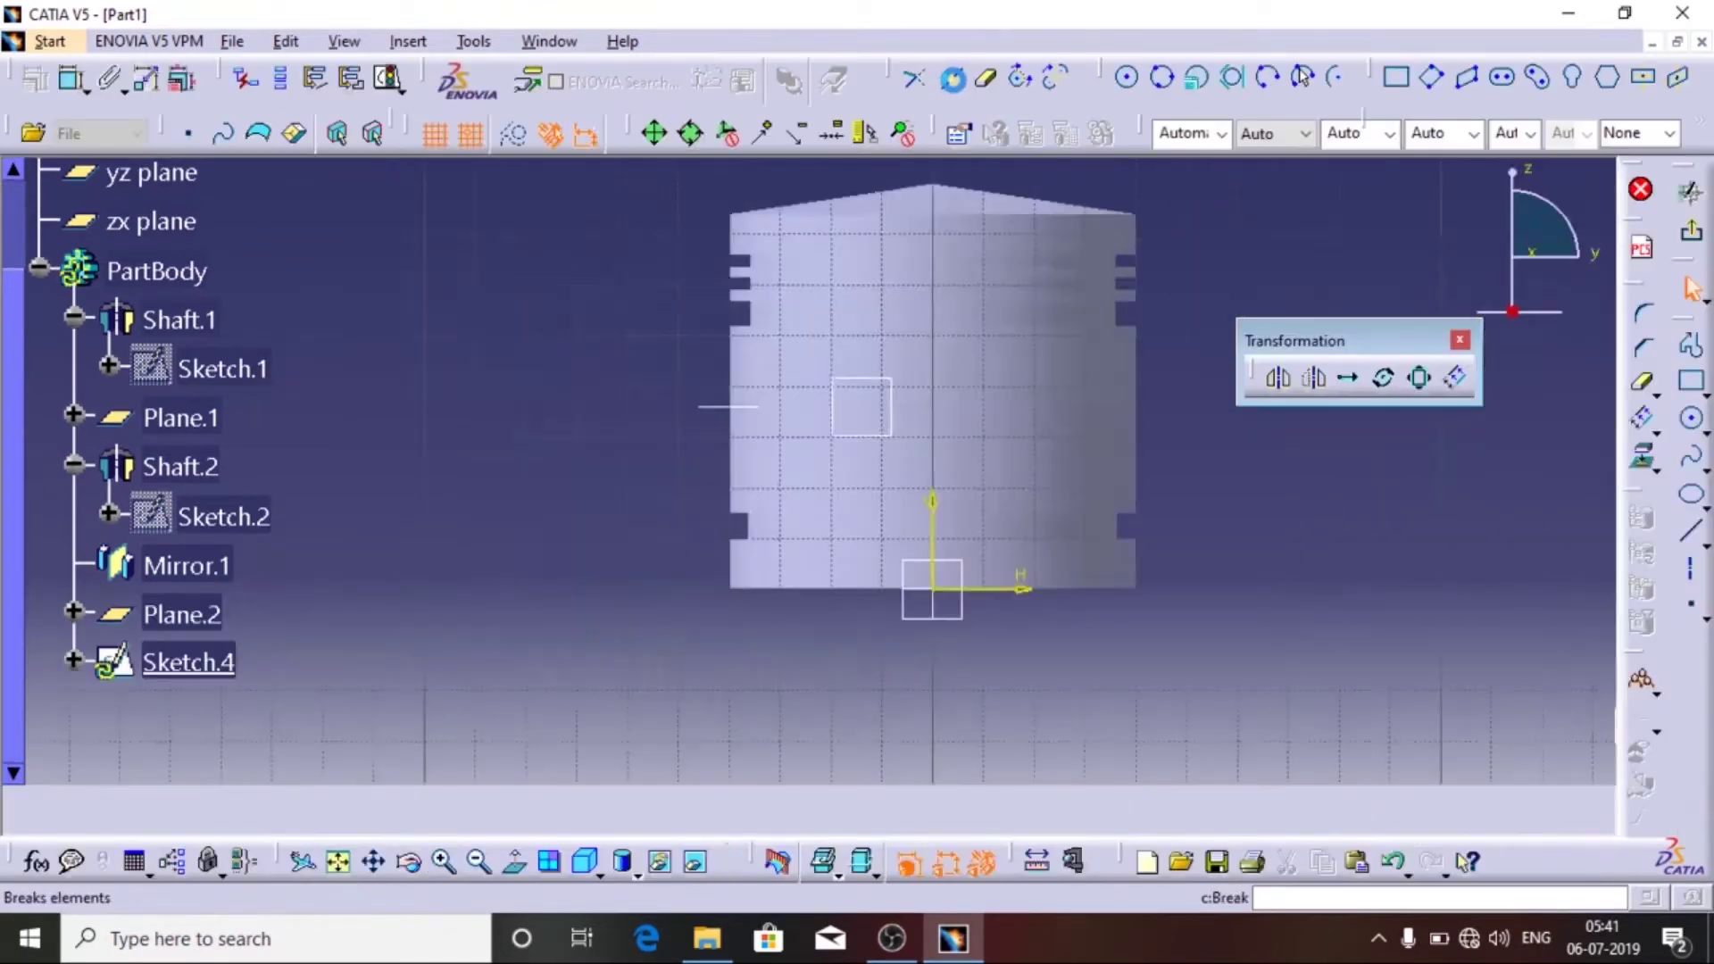
middle_drag(987, 311, 791, 574)
scroll(792, 574, up, 1)
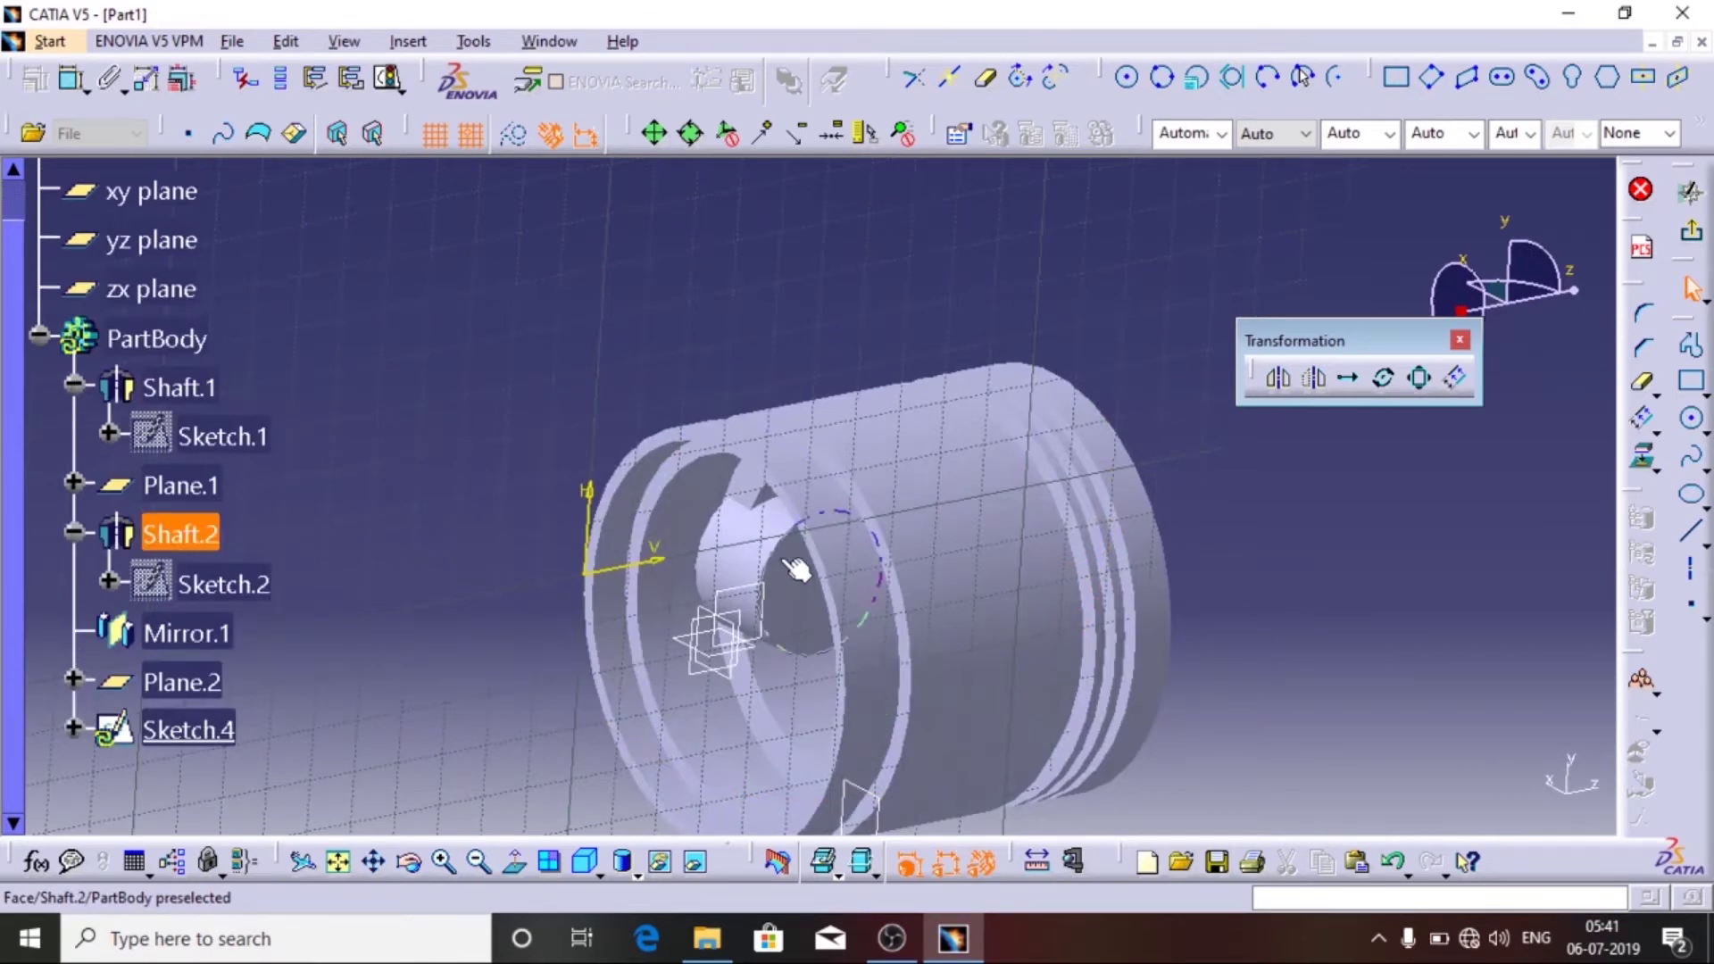
click(810, 544)
click(1641, 457)
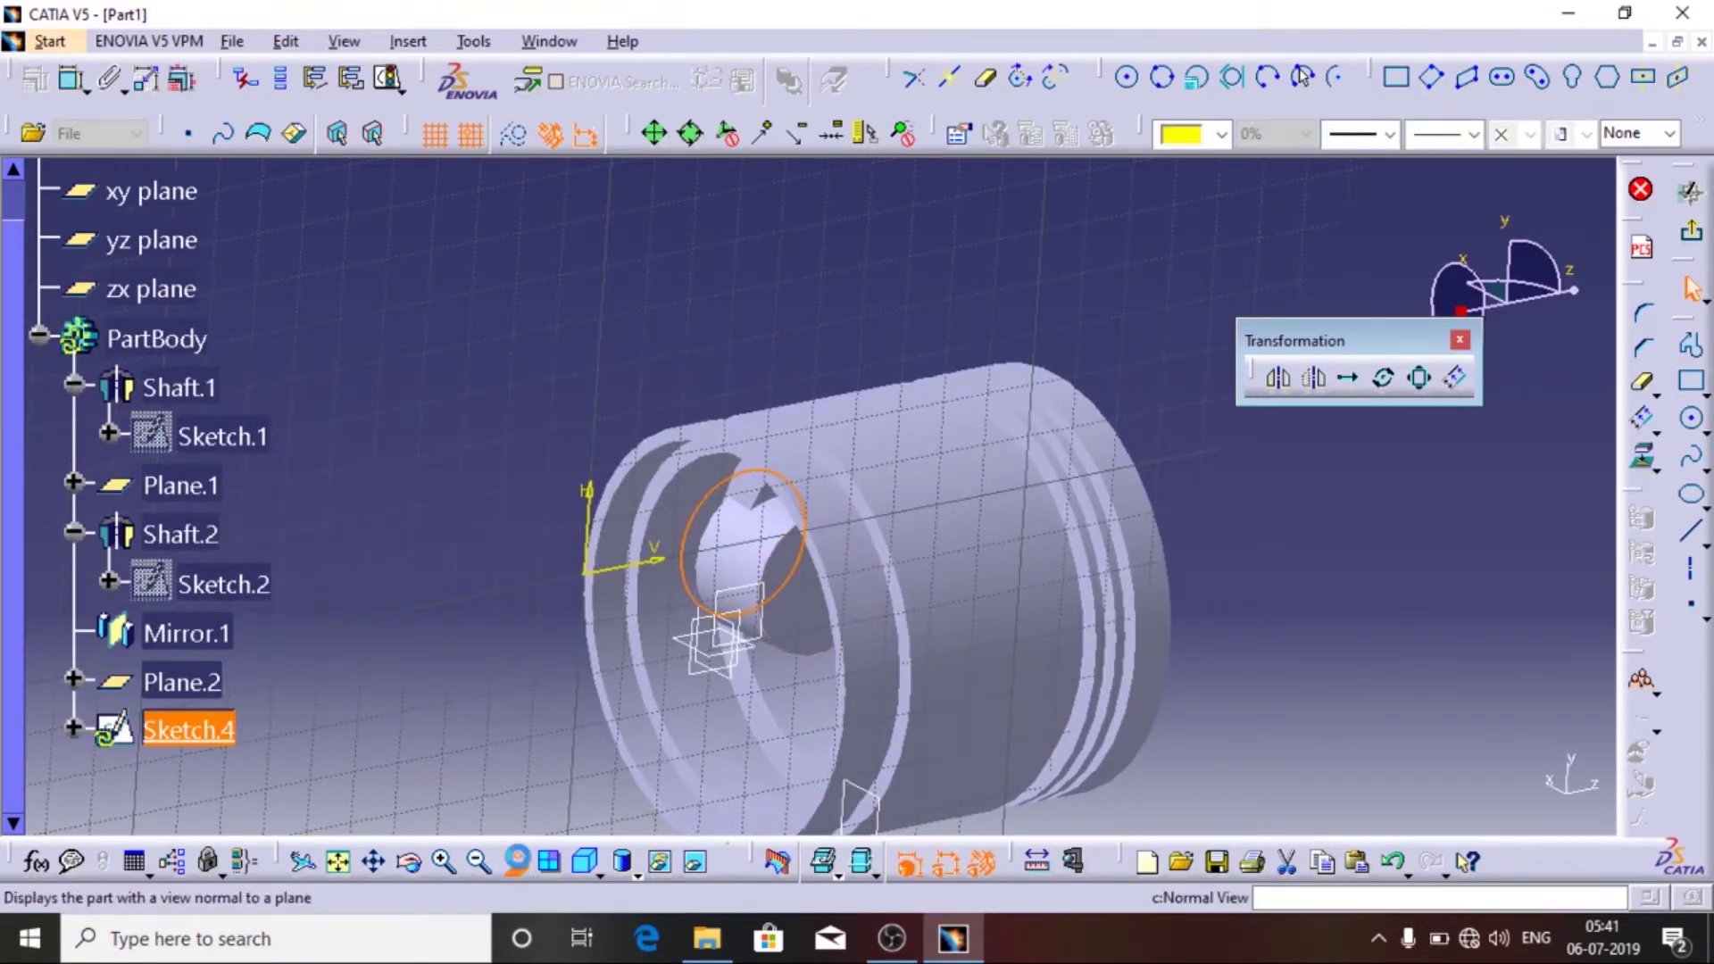
click(517, 863)
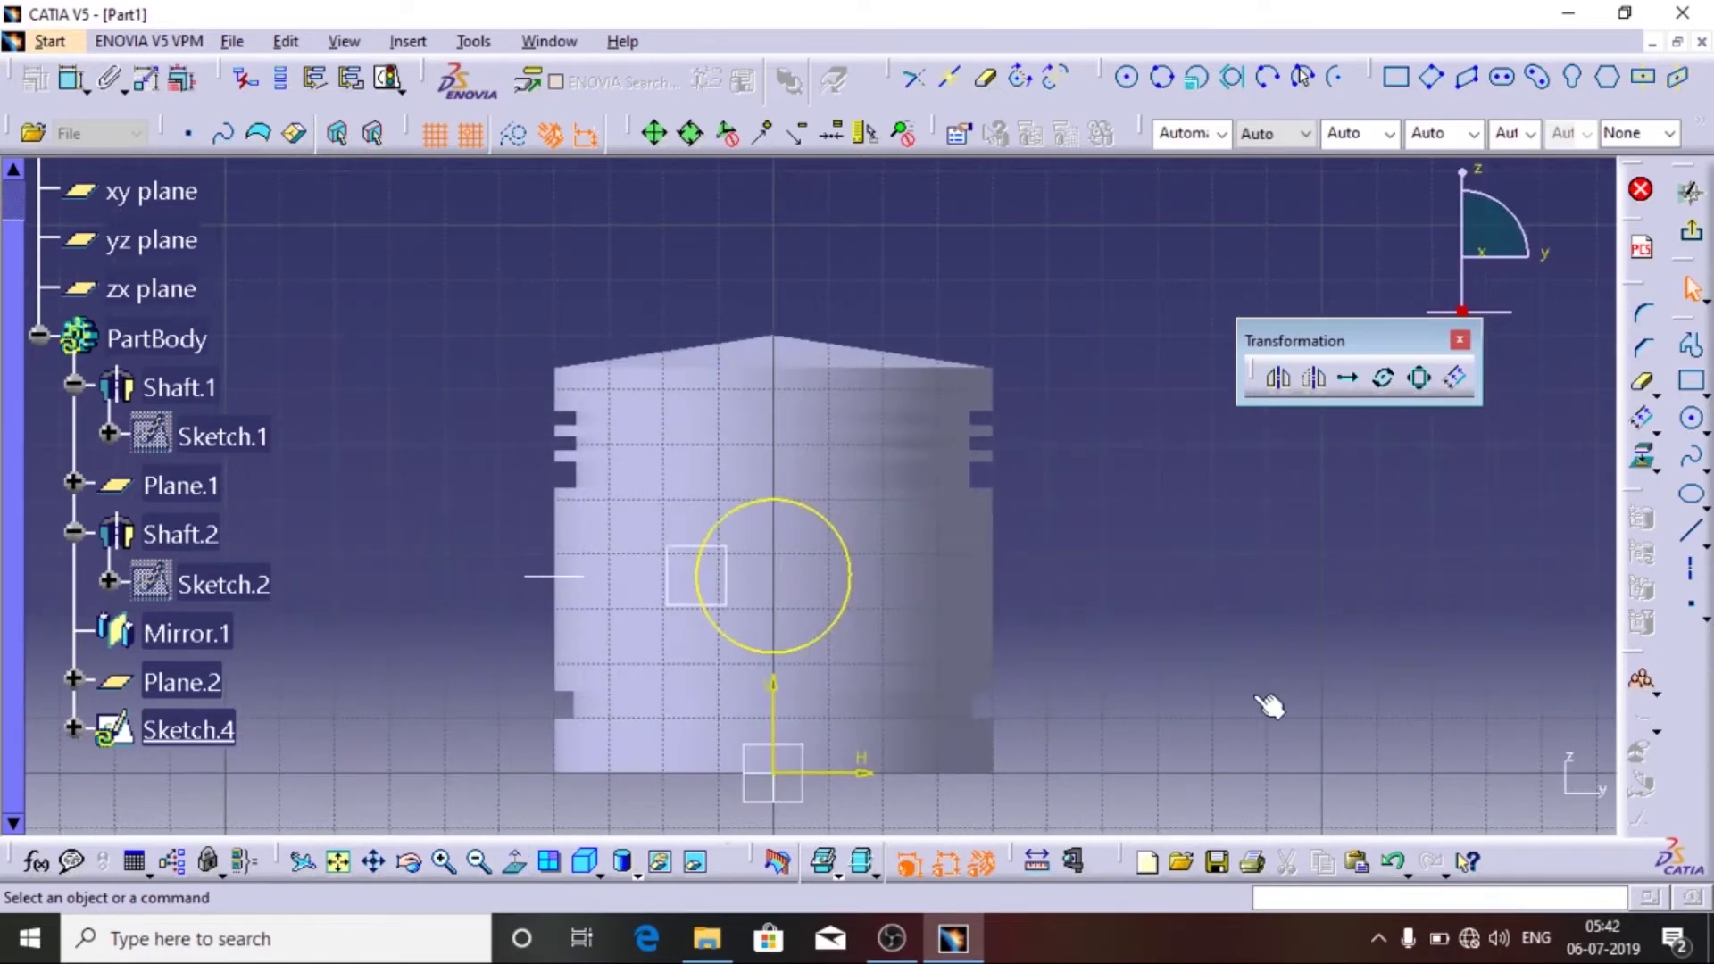
- Draw a circle about 23 mm in diameter inside the projected circle, centred on it
ctrl+middle_drag(1268, 705, 1294, 598)
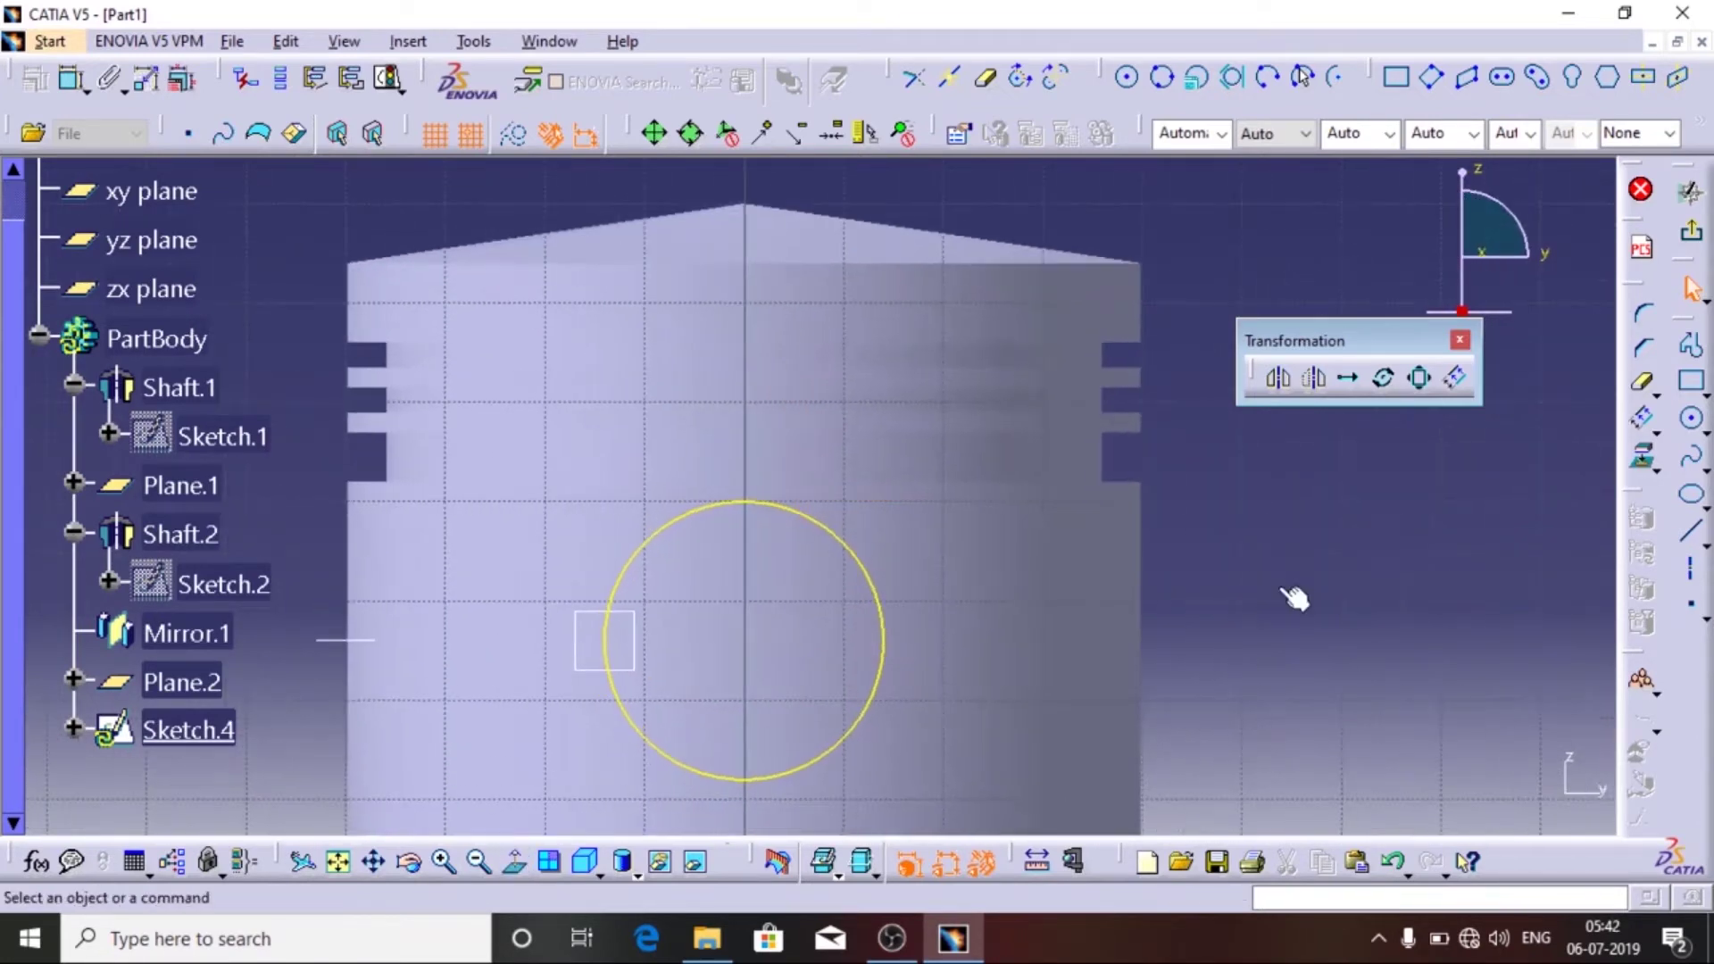
click(1127, 78)
click(754, 631)
click(848, 696)
- Dimension the inner circle's diameter and set it to 18 mm
click(77, 82)
click(76, 83)
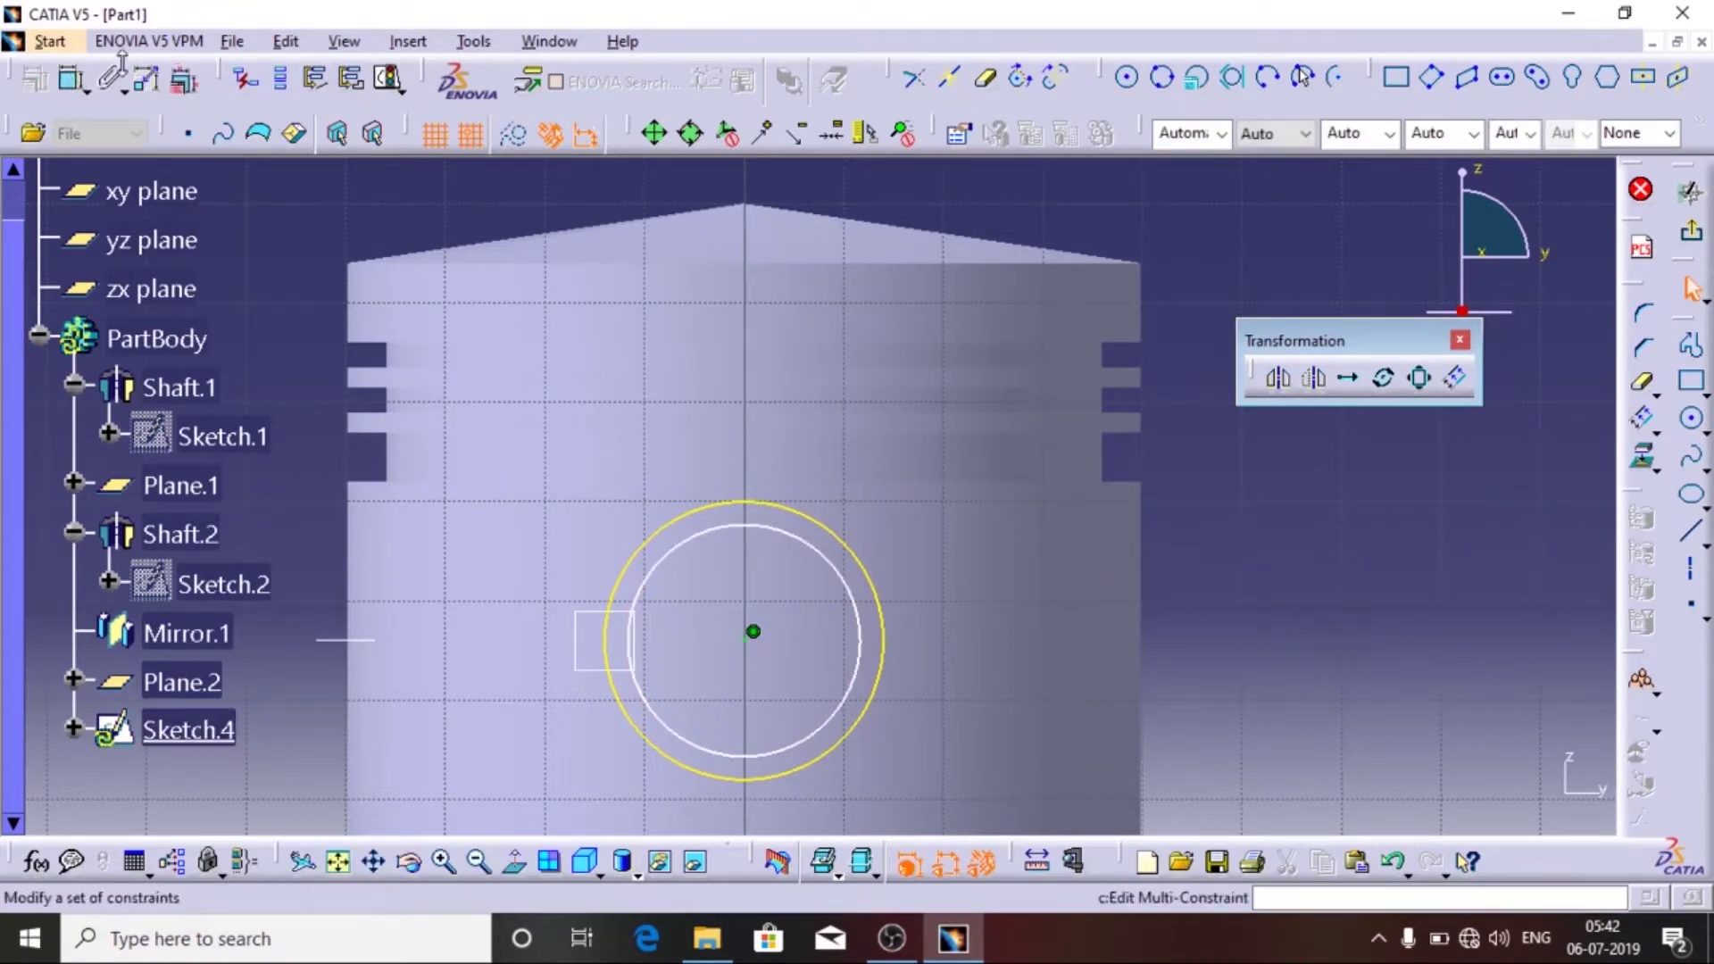
click(758, 533)
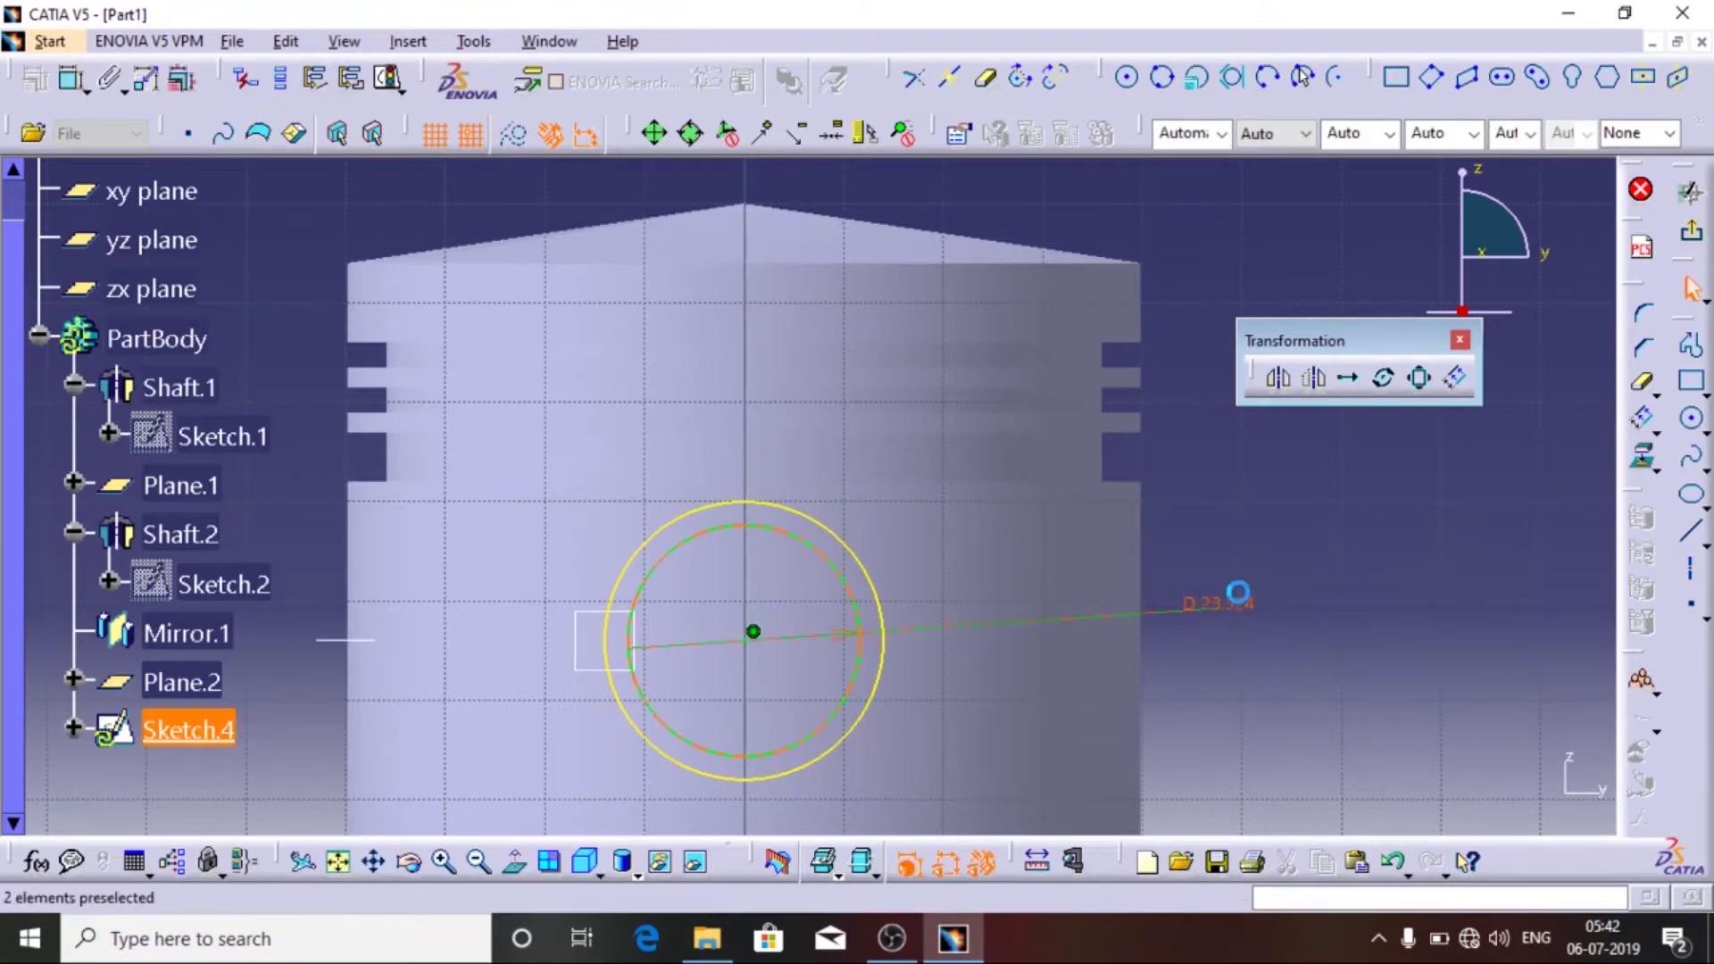
click(1236, 596)
double_click(1241, 604)
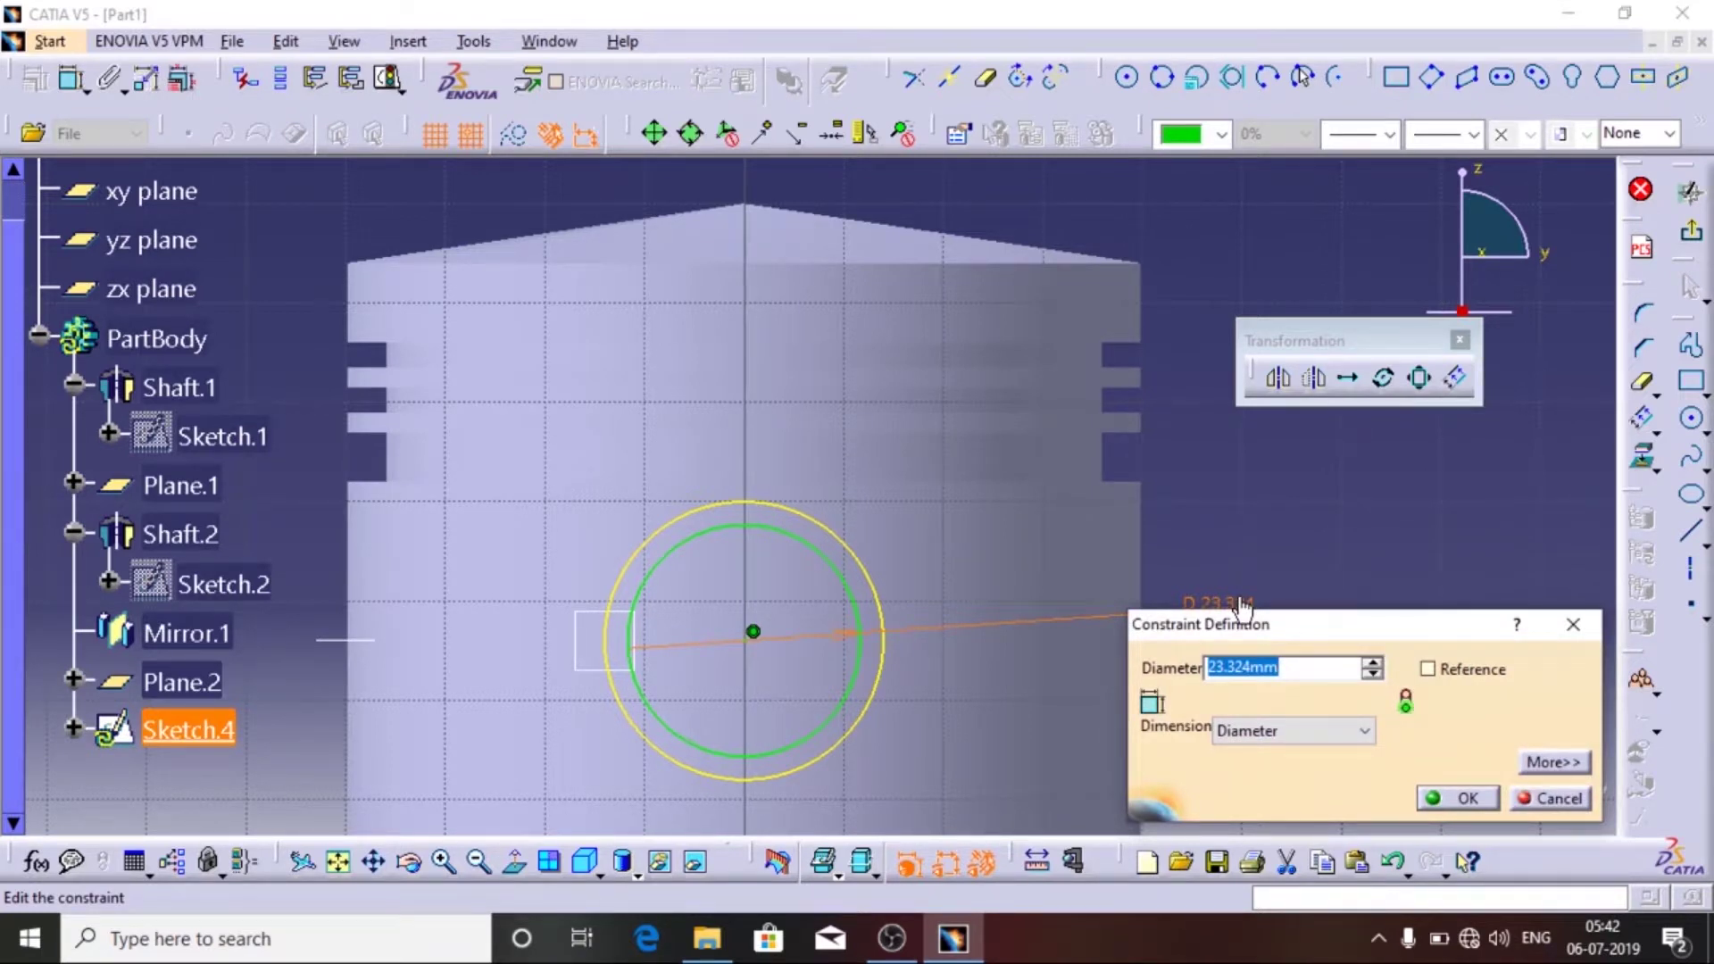
key(Return)
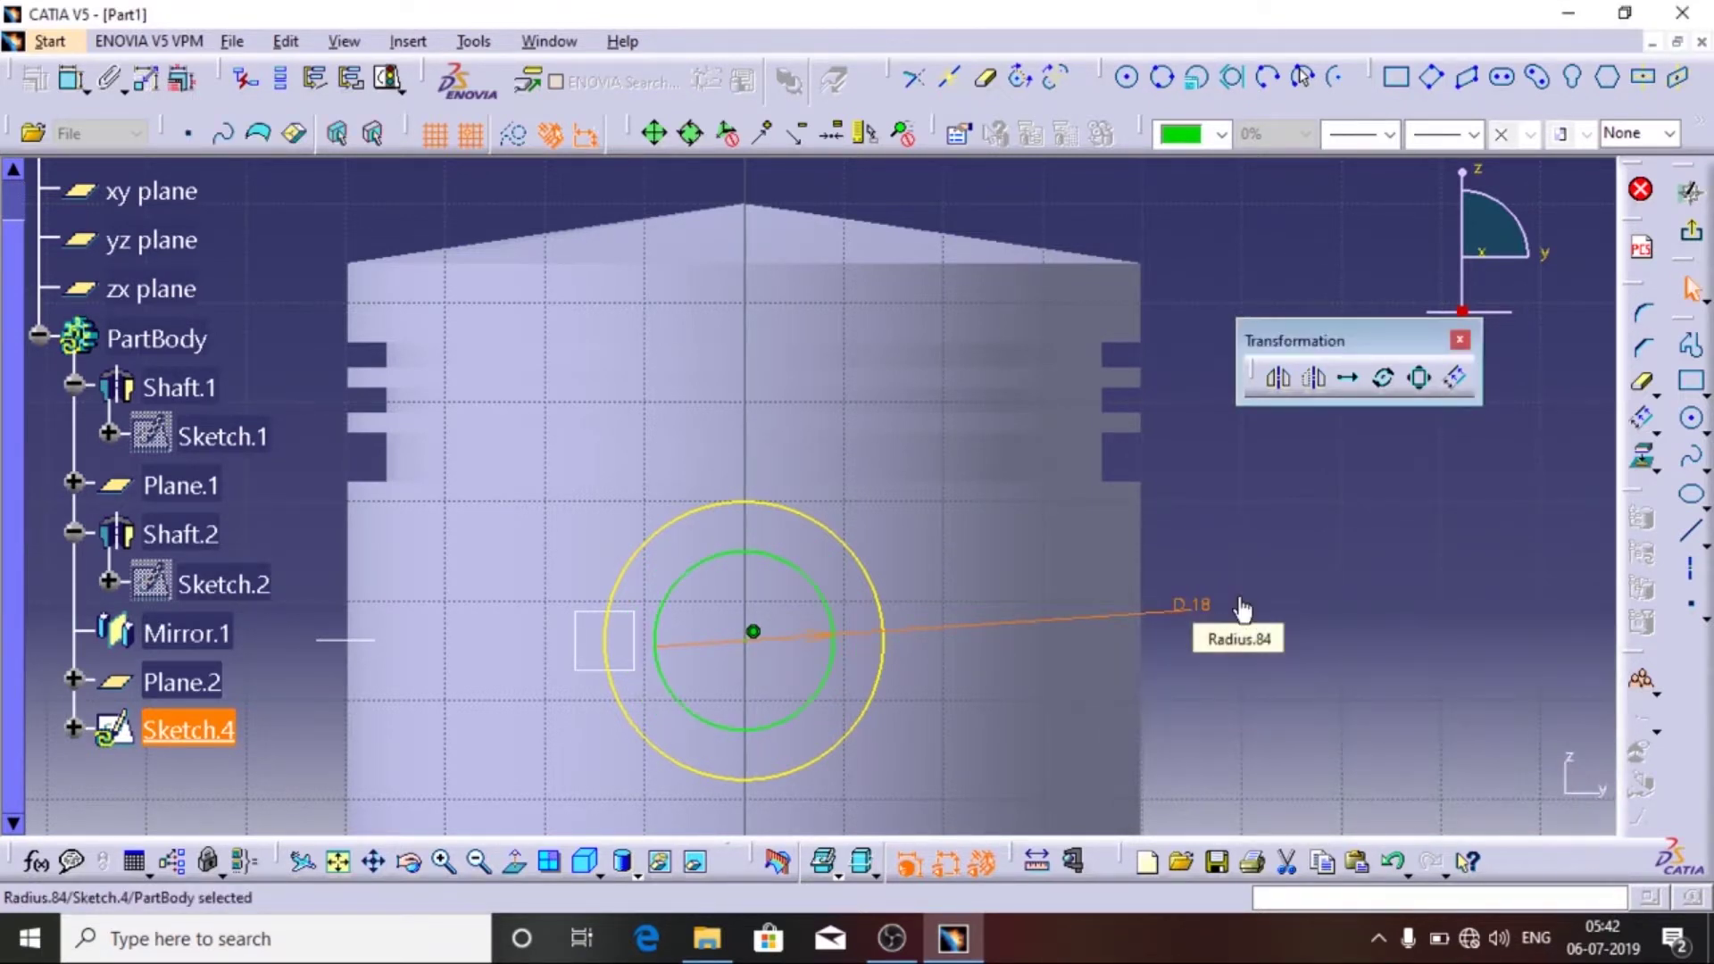
click(1291, 627)
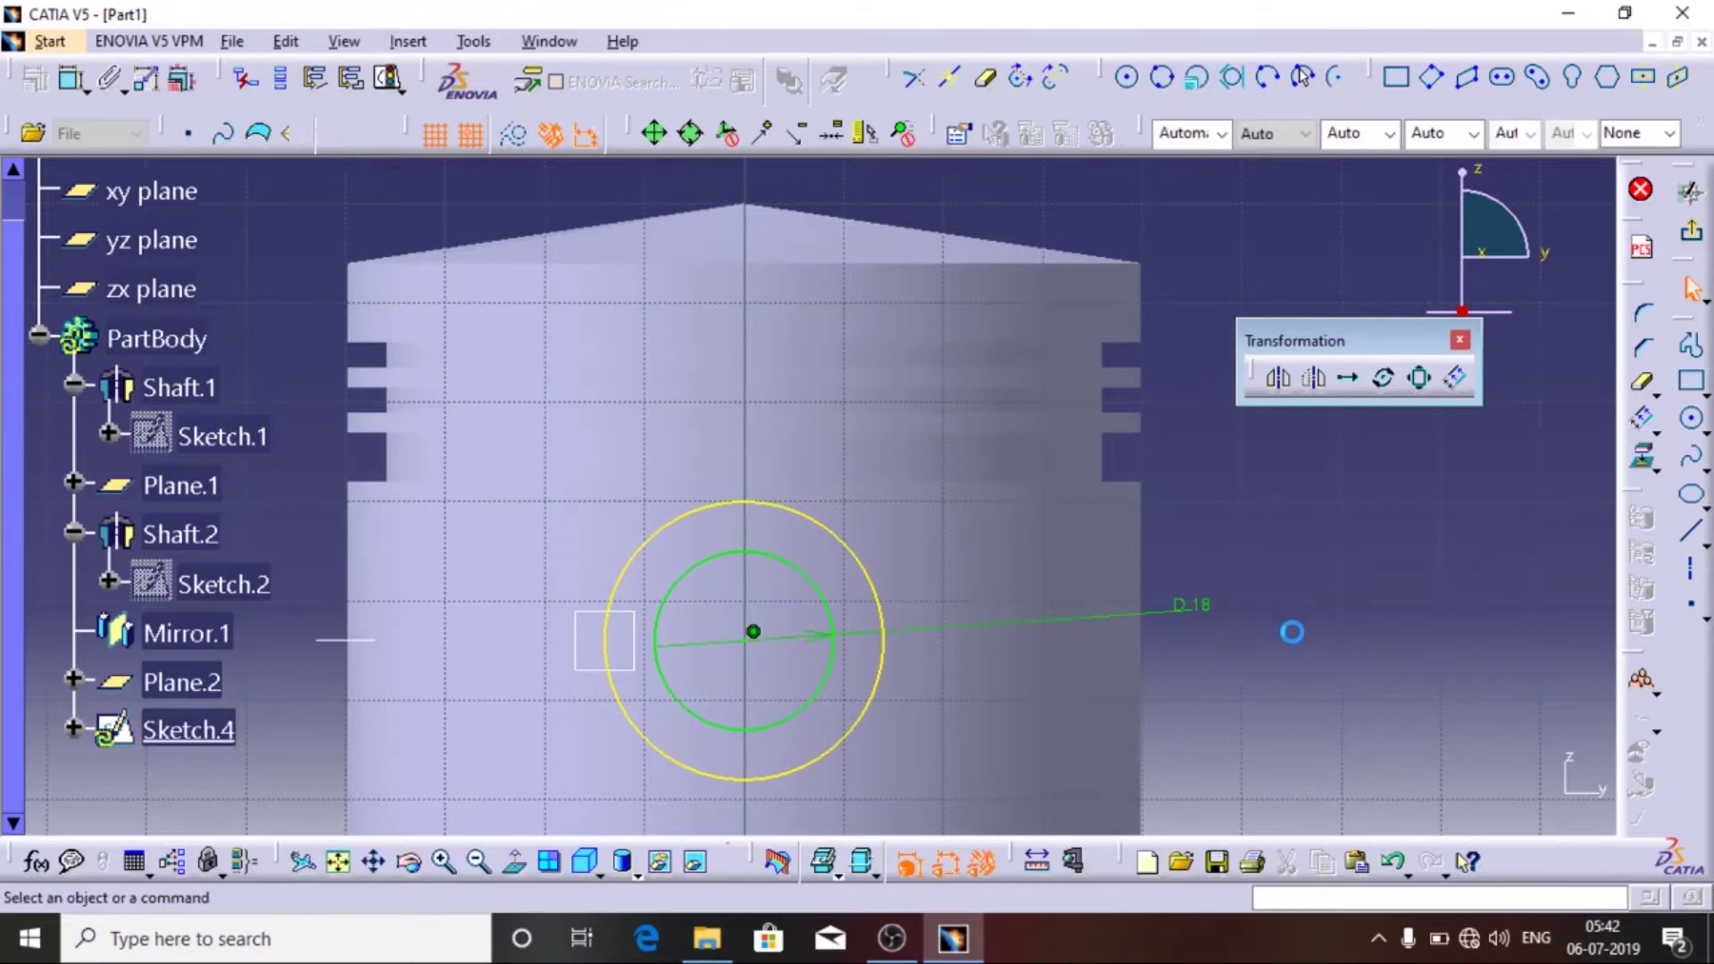
- Convert the projected outer circle to a construction element and exit the sketch
click(831, 527)
click(513, 134)
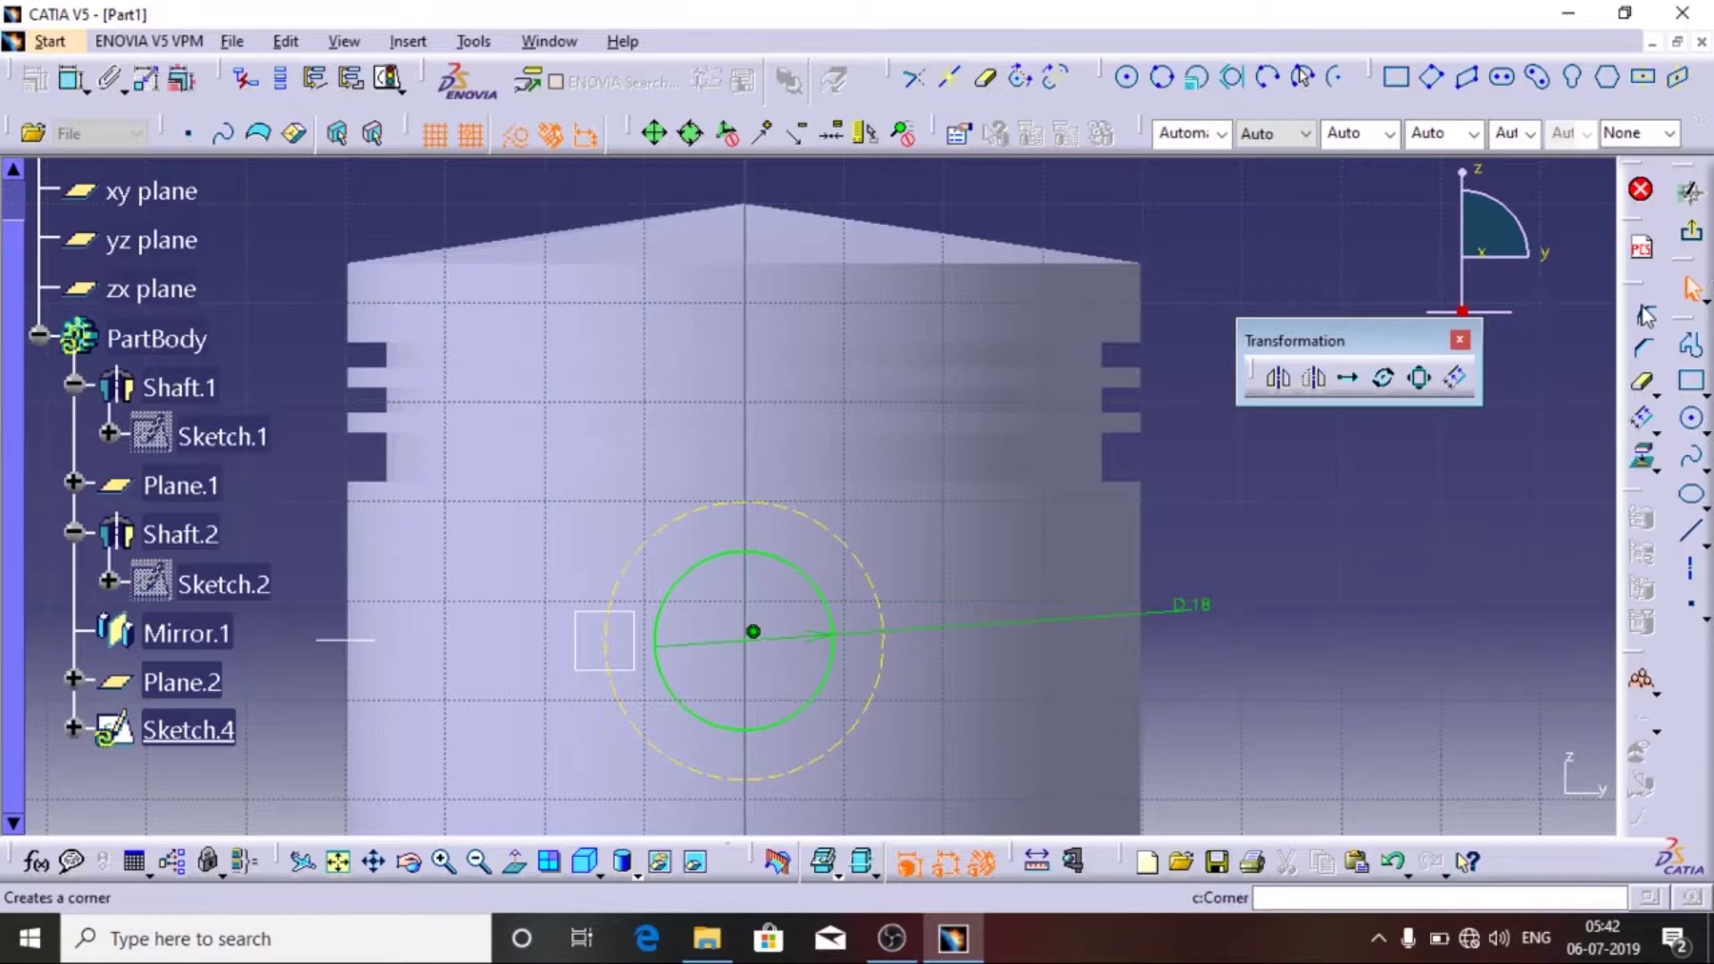
click(1694, 239)
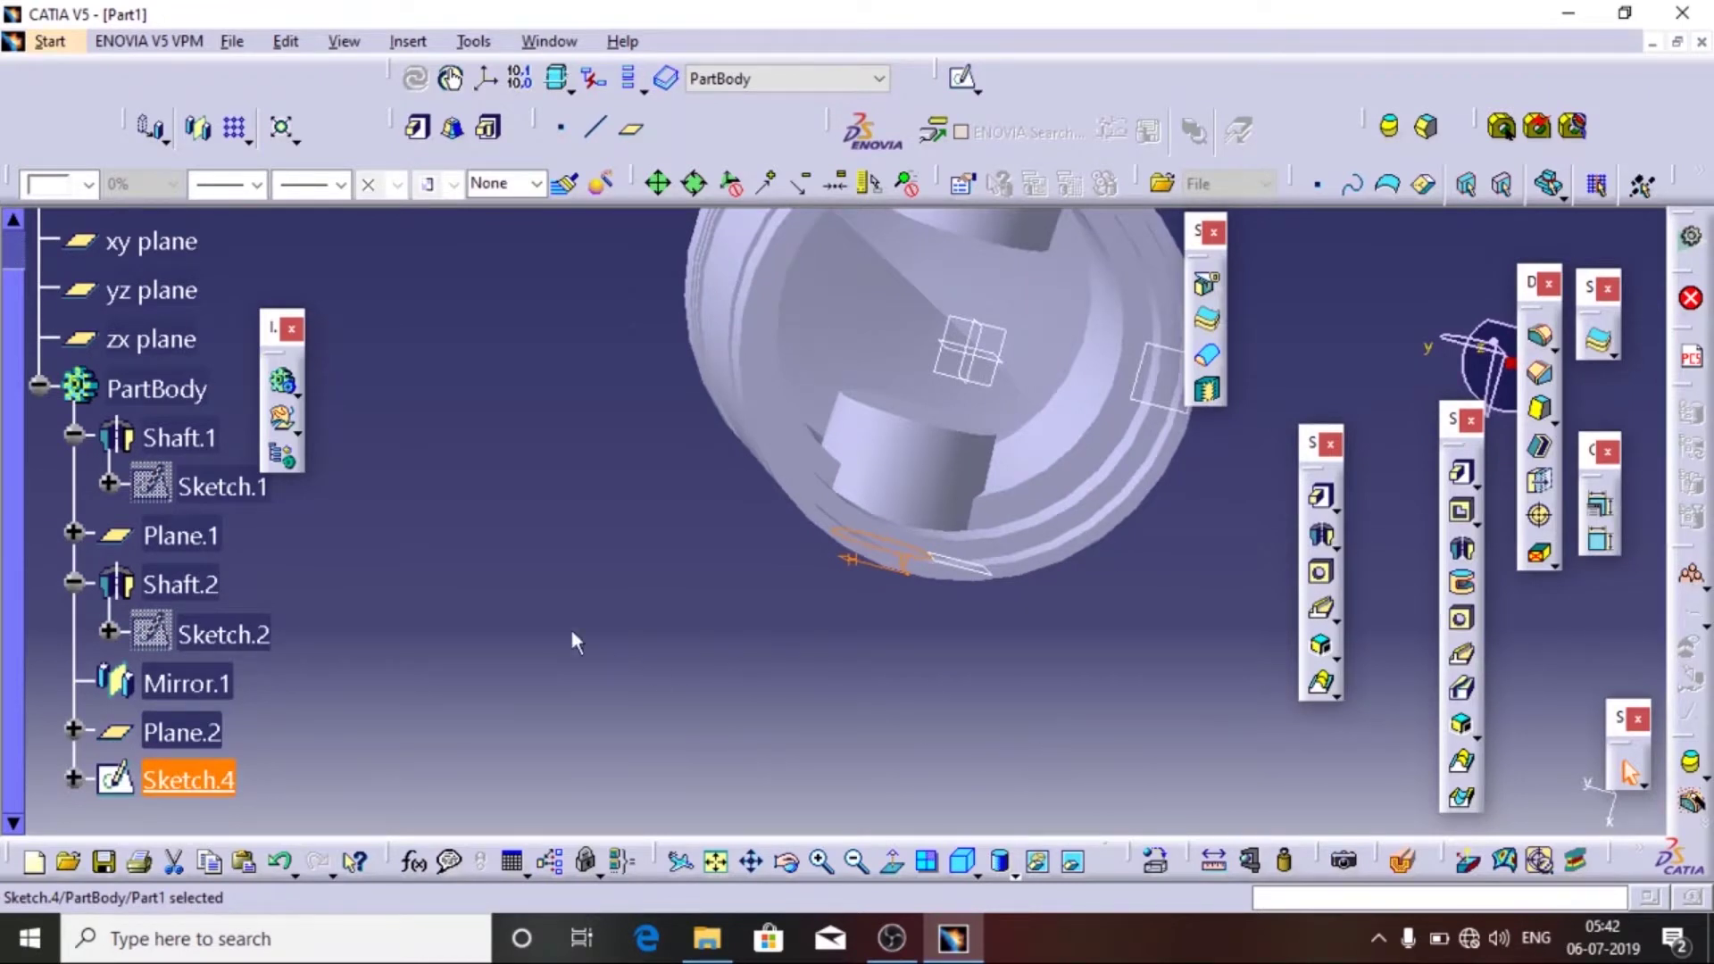
- Cut the 18 mm circle through both bosses and the piston wall with a Pocket 100 mm deep, using mirrored extent
ctrl+middle_drag(572, 632, 699, 656)
middle_drag(1153, 589, 847, 680)
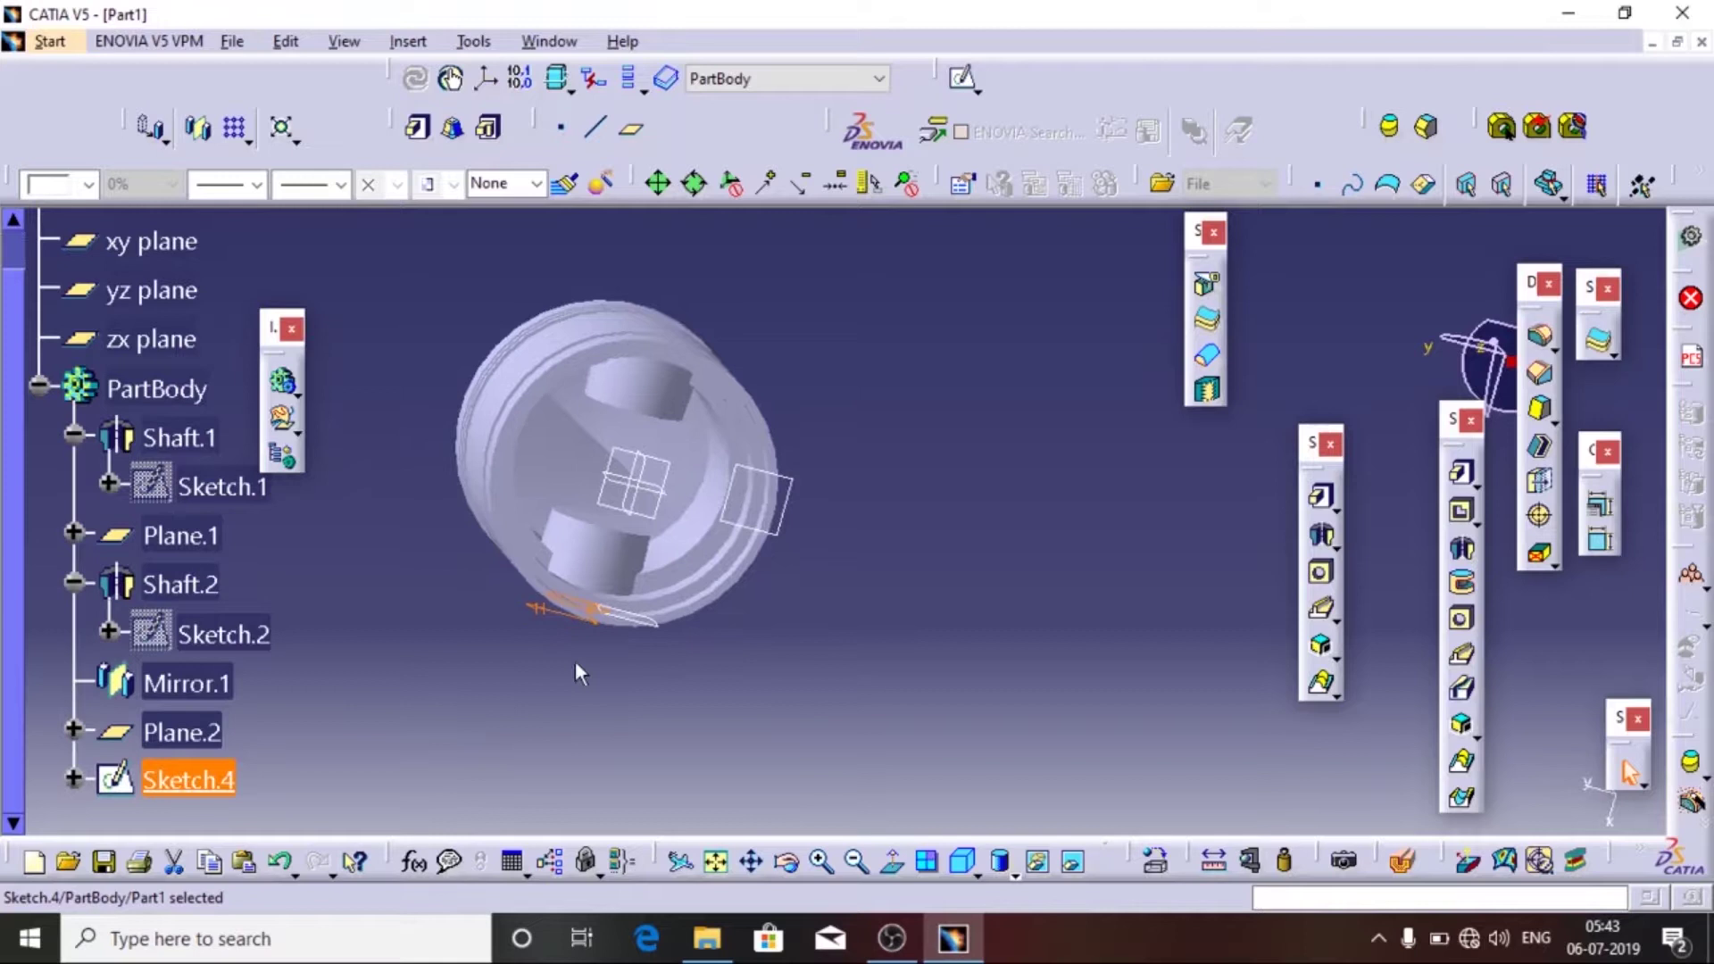
middle_drag(496, 735, 500, 716)
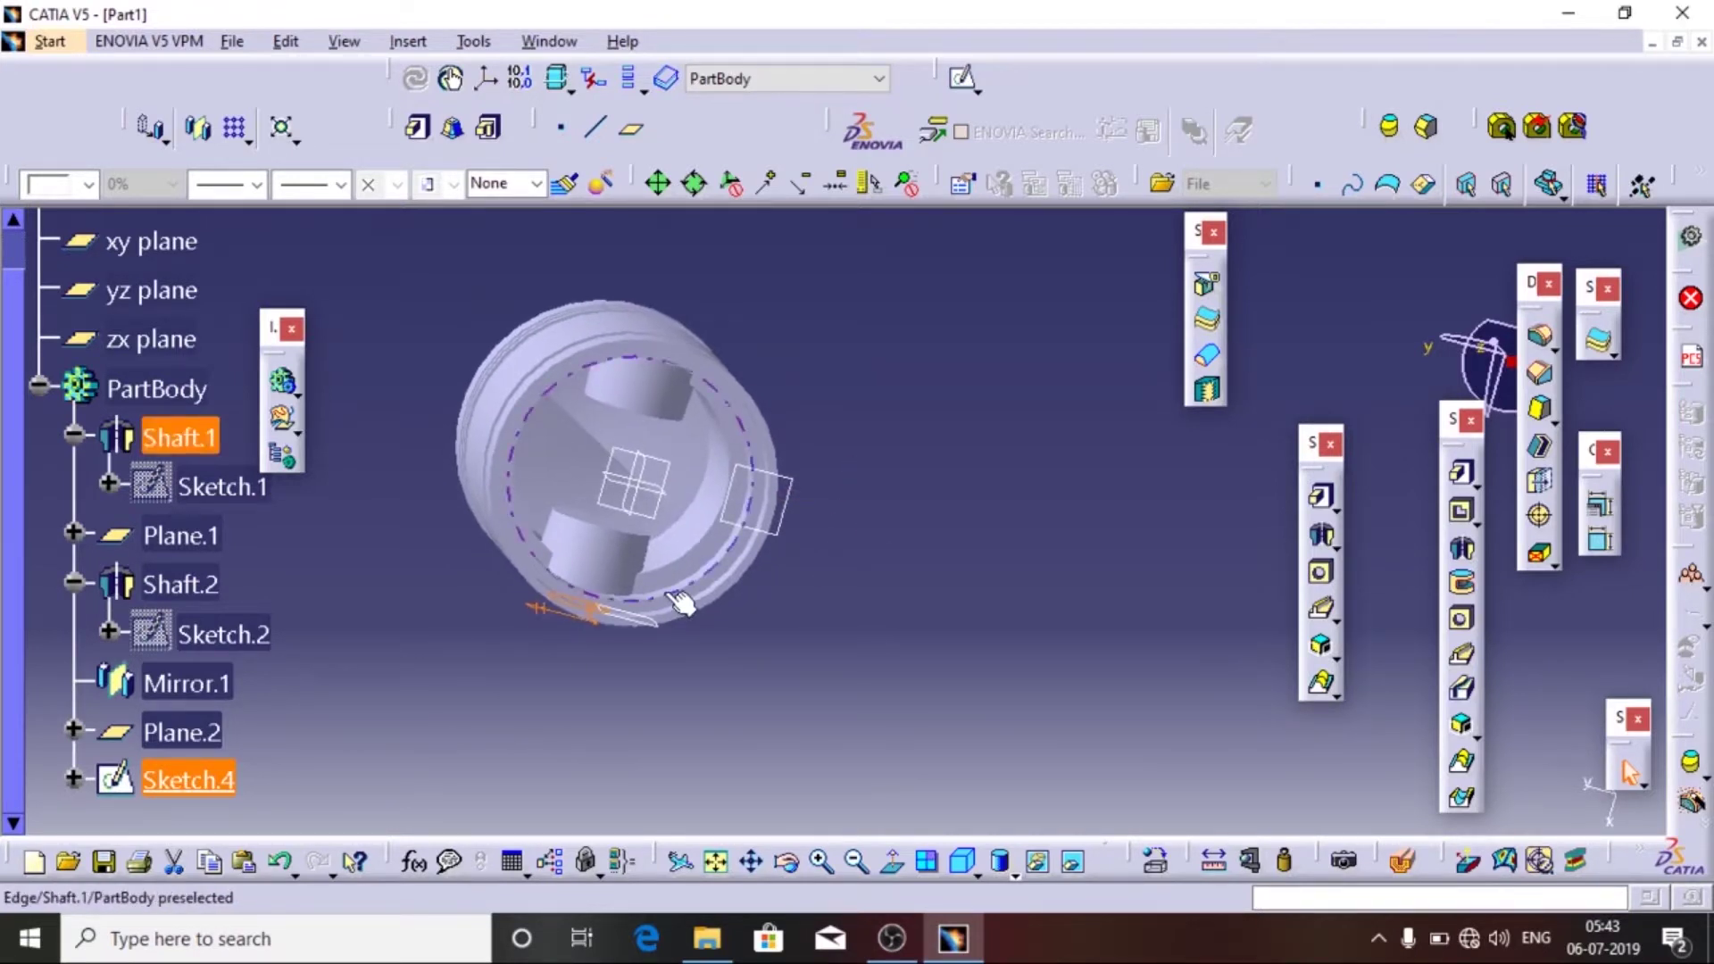
middle_drag(580, 606, 605, 748)
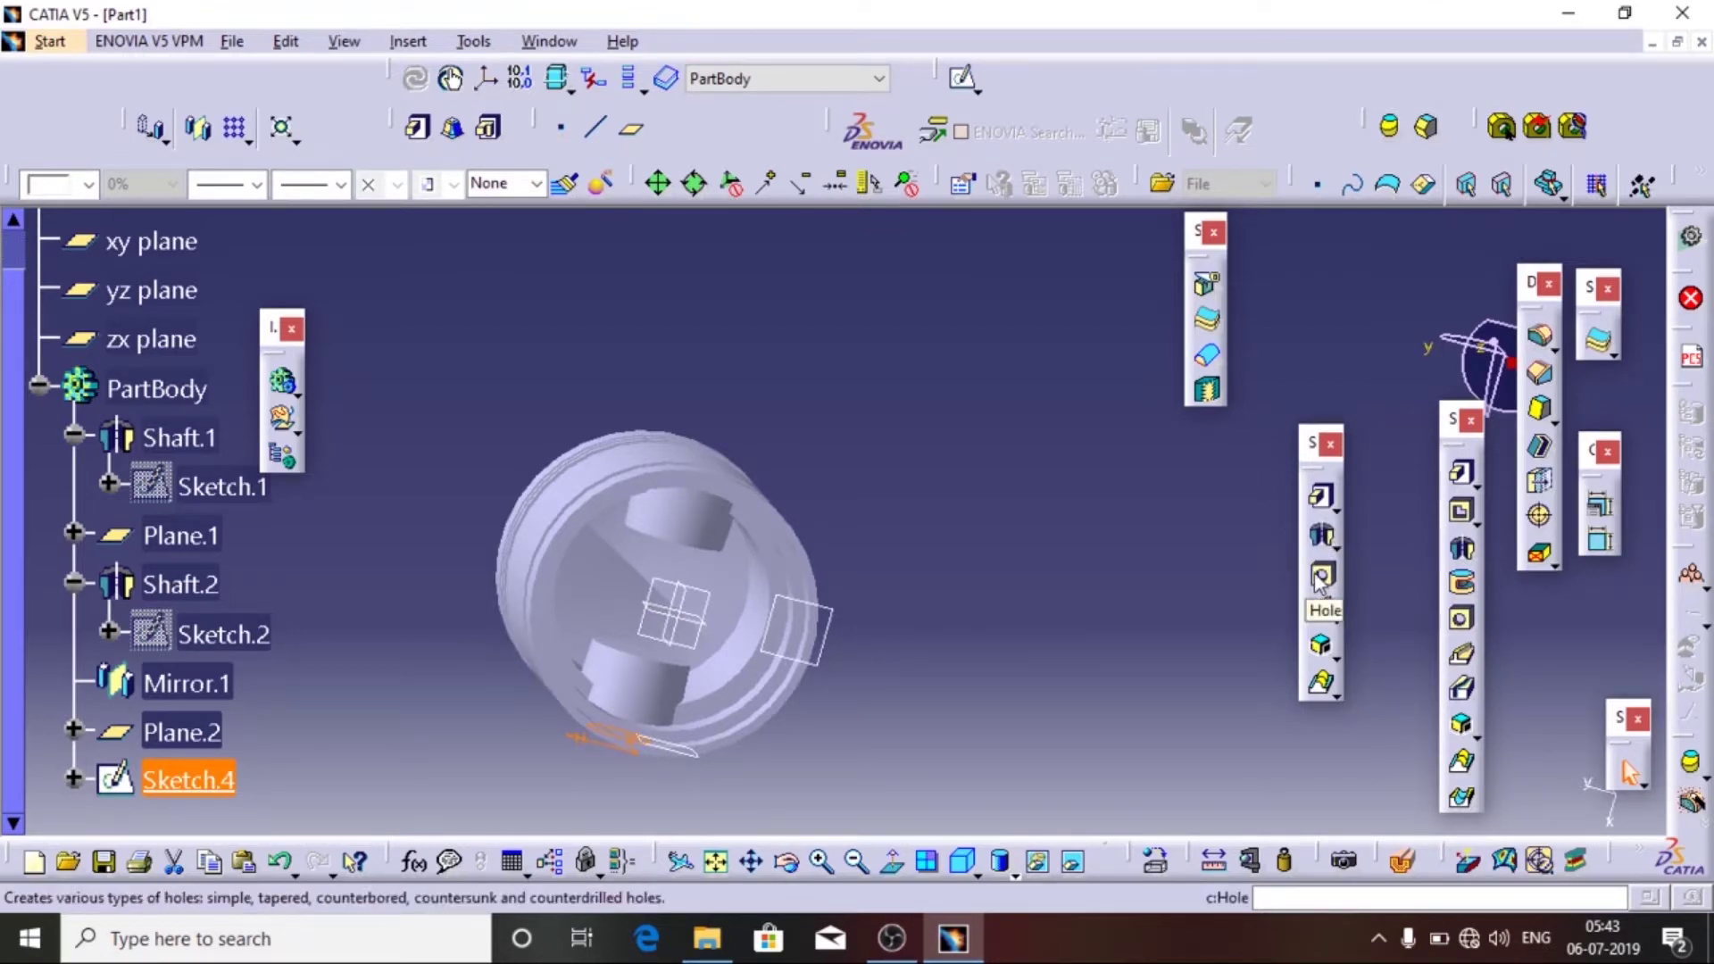
click(1467, 518)
drag(1472, 406, 1049, 384)
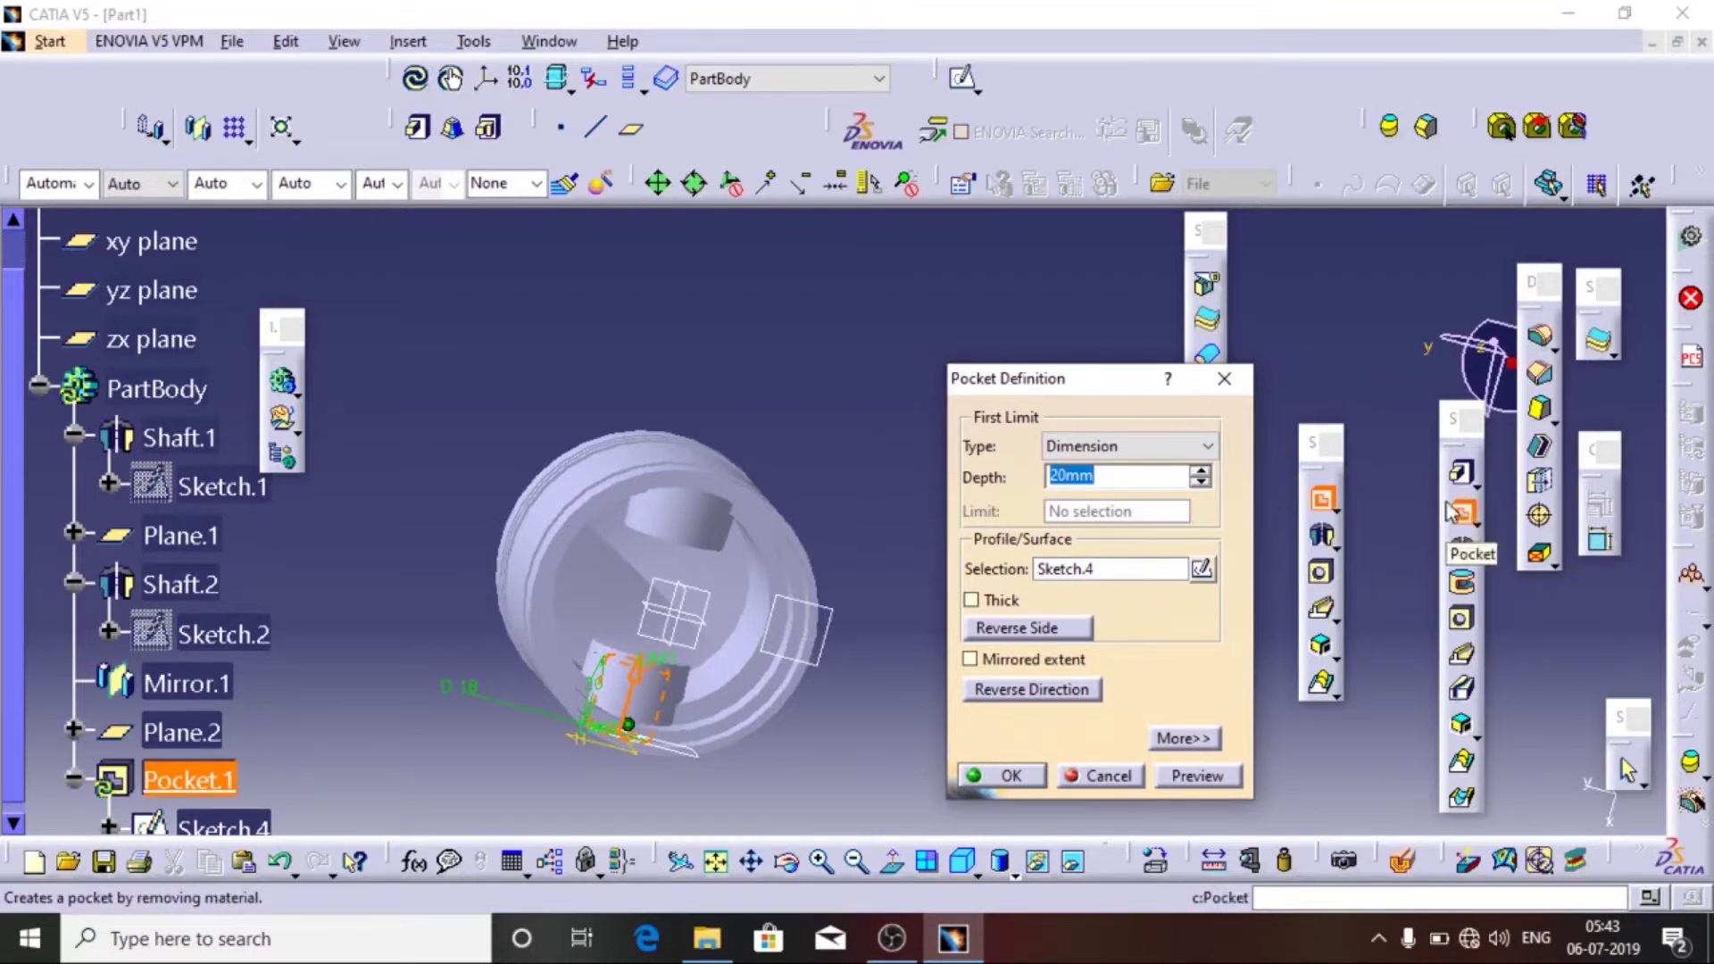
drag(1068, 379, 1372, 373)
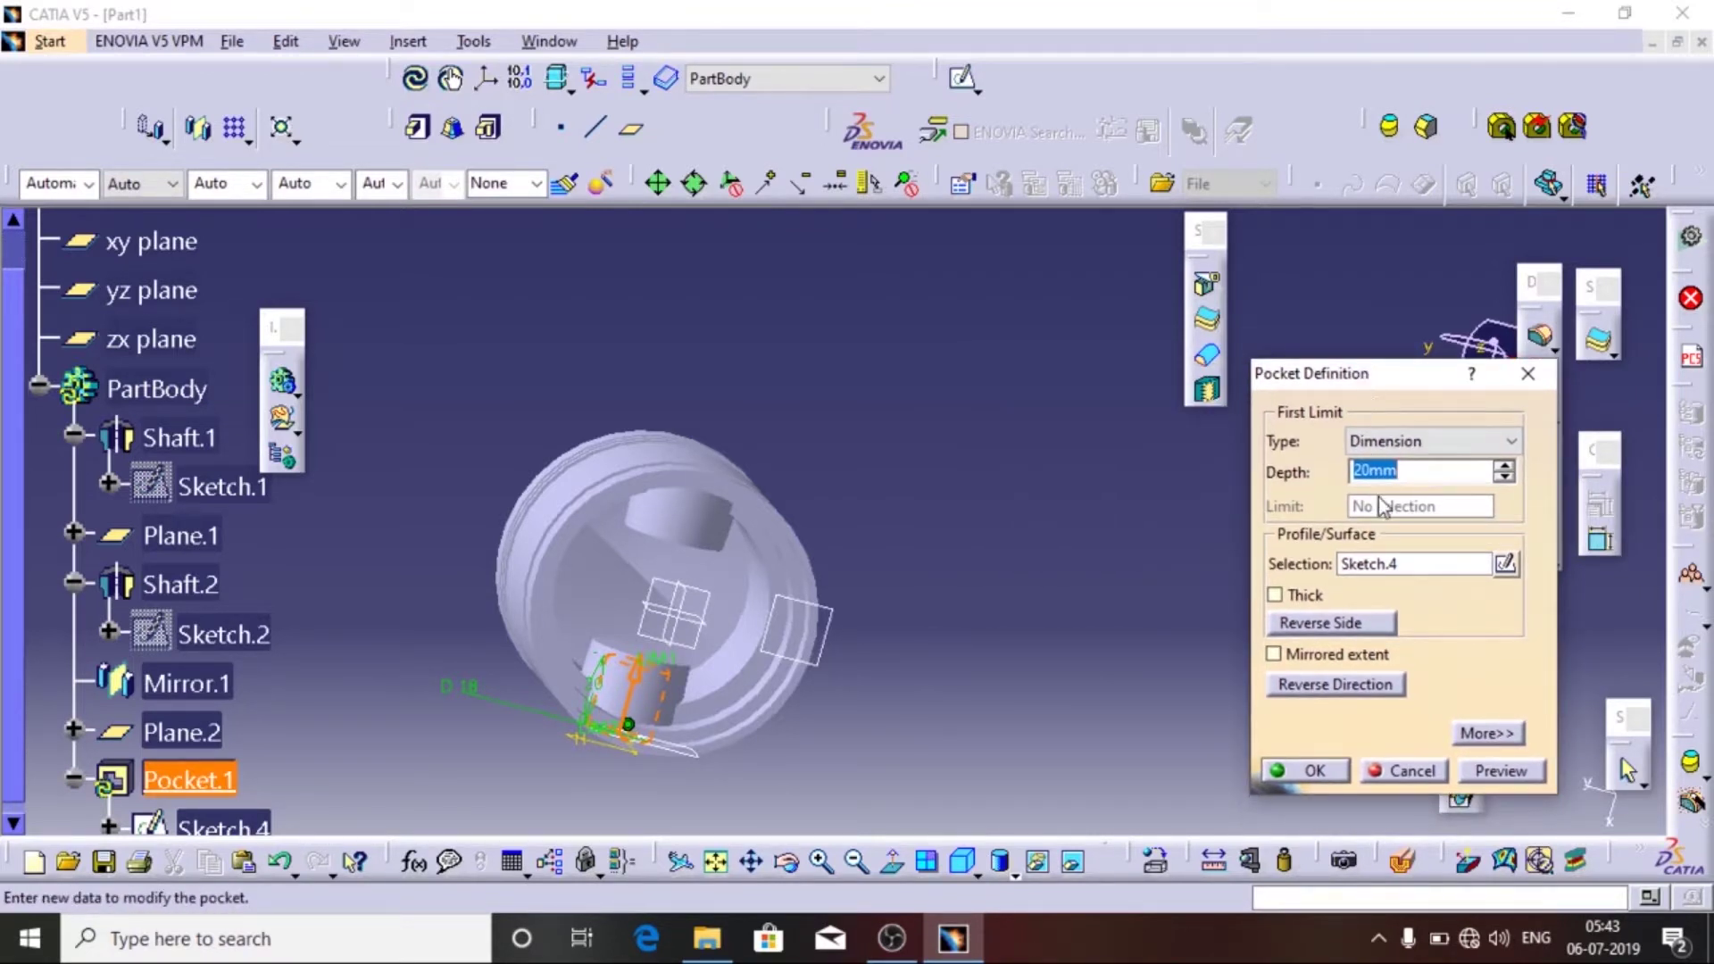
click(1273, 655)
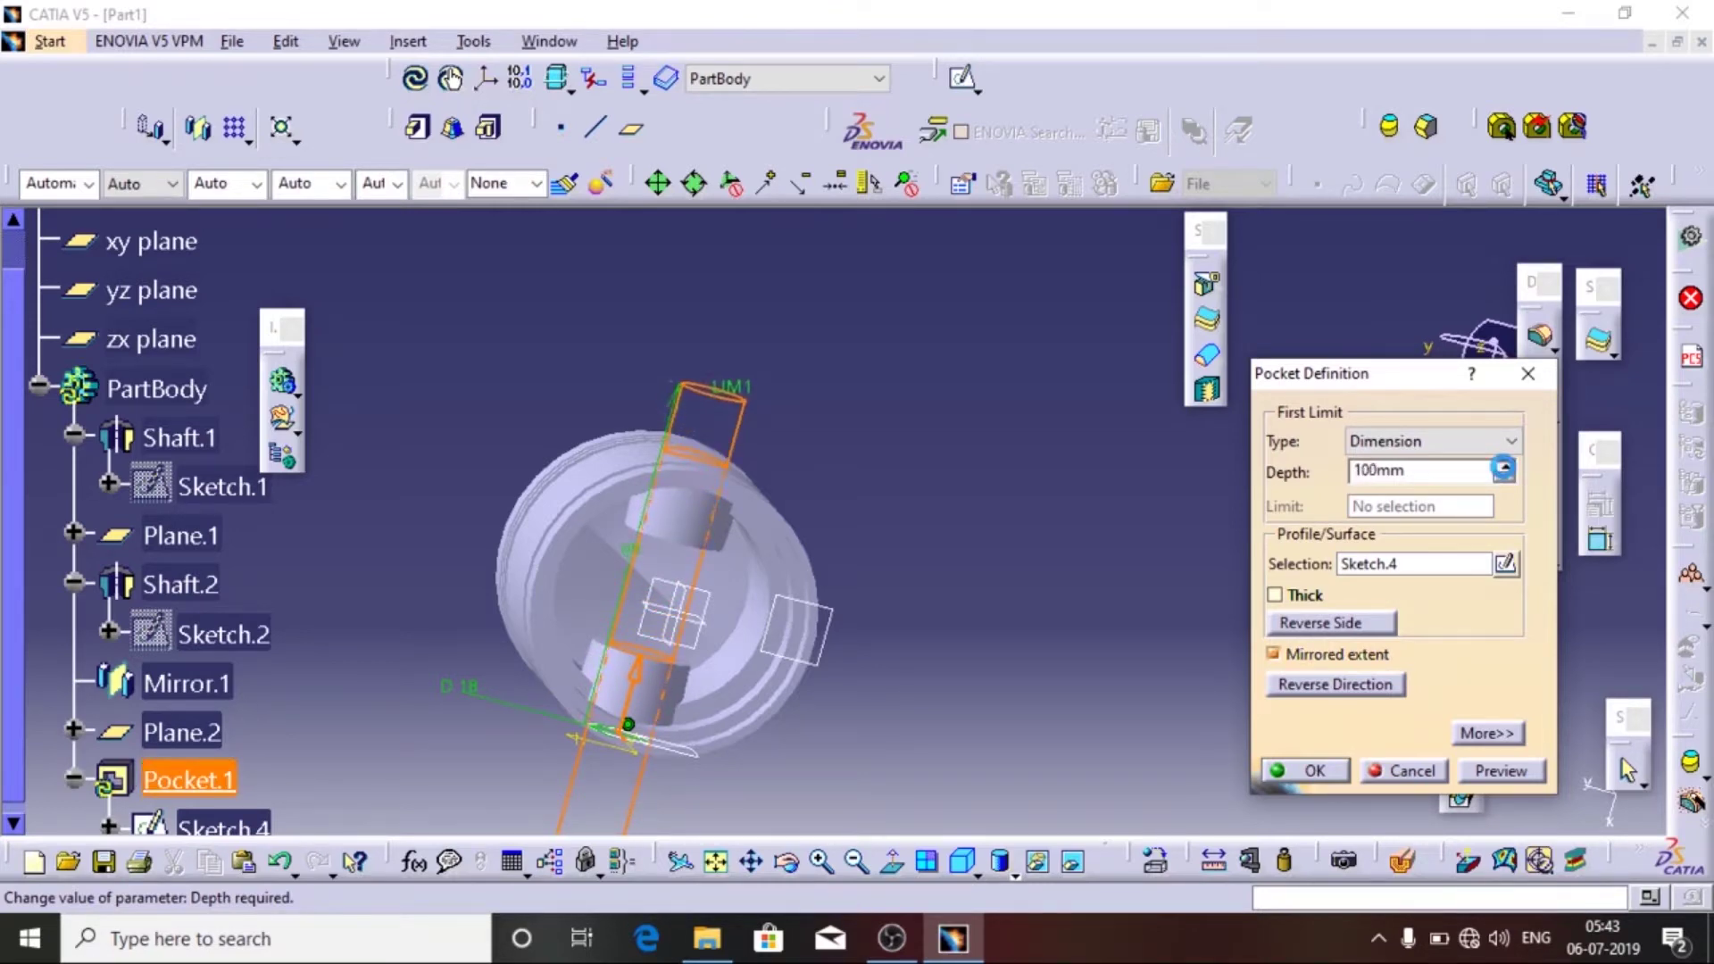
click(1314, 770)
- Start another sketch on the offset plane outside the piston wall and project the pin hole's circular edge into it
middle_drag(1113, 654, 1132, 493)
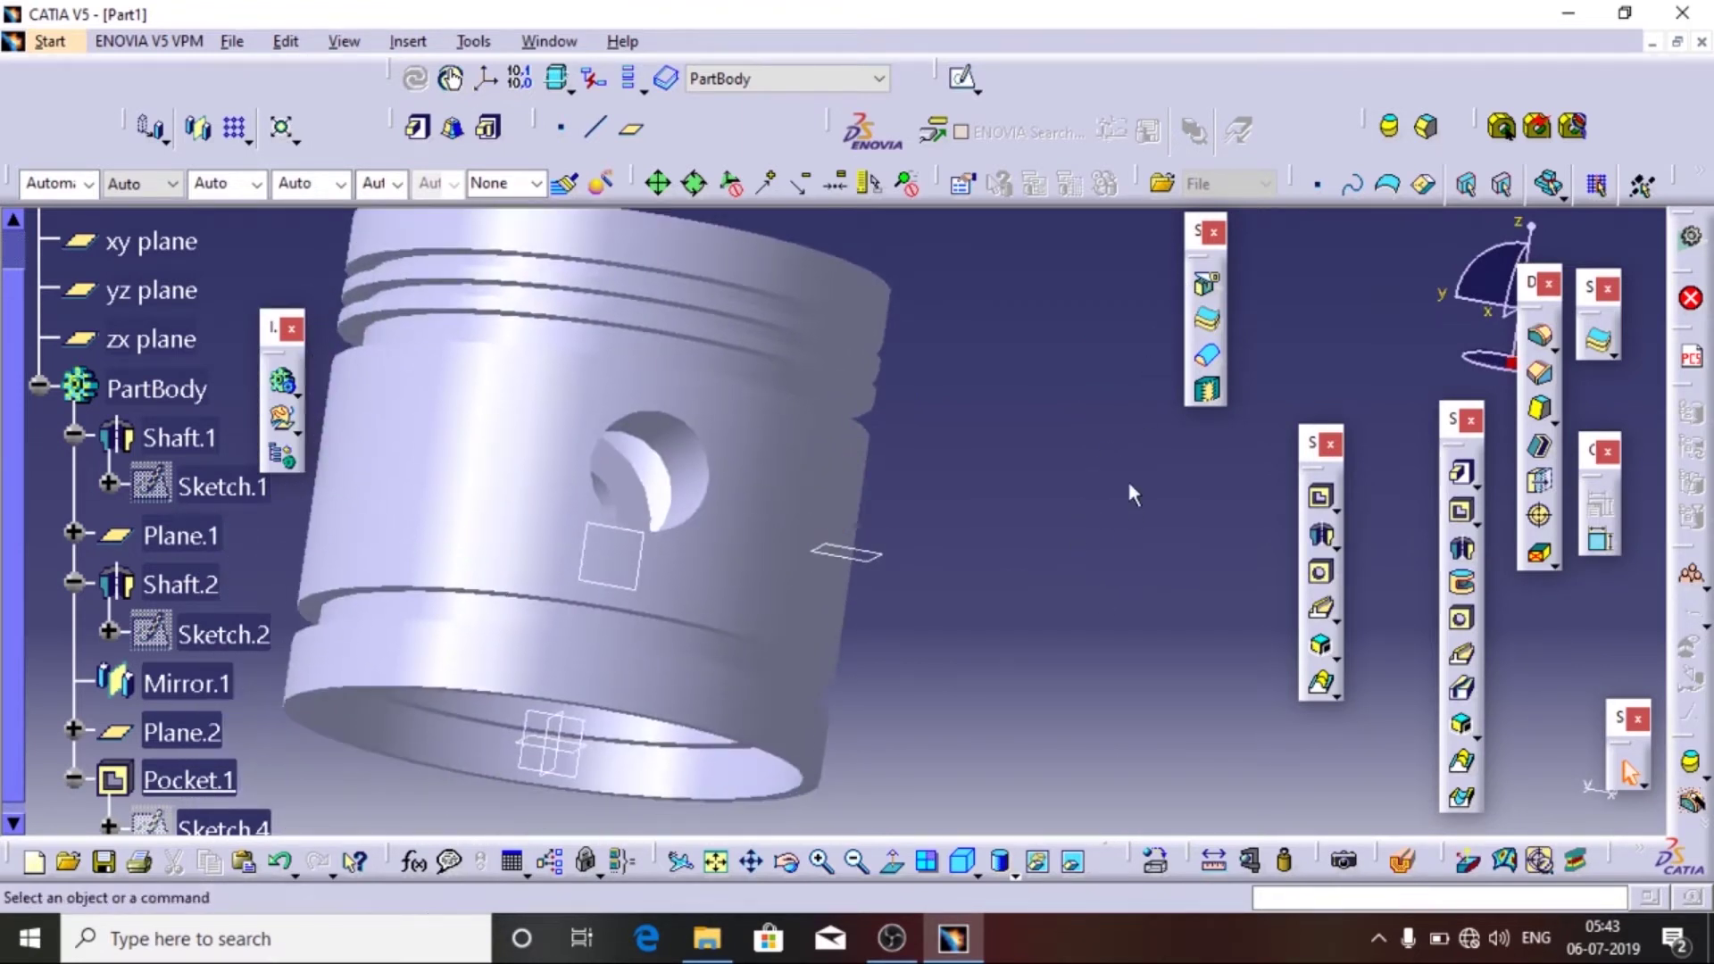
click(647, 531)
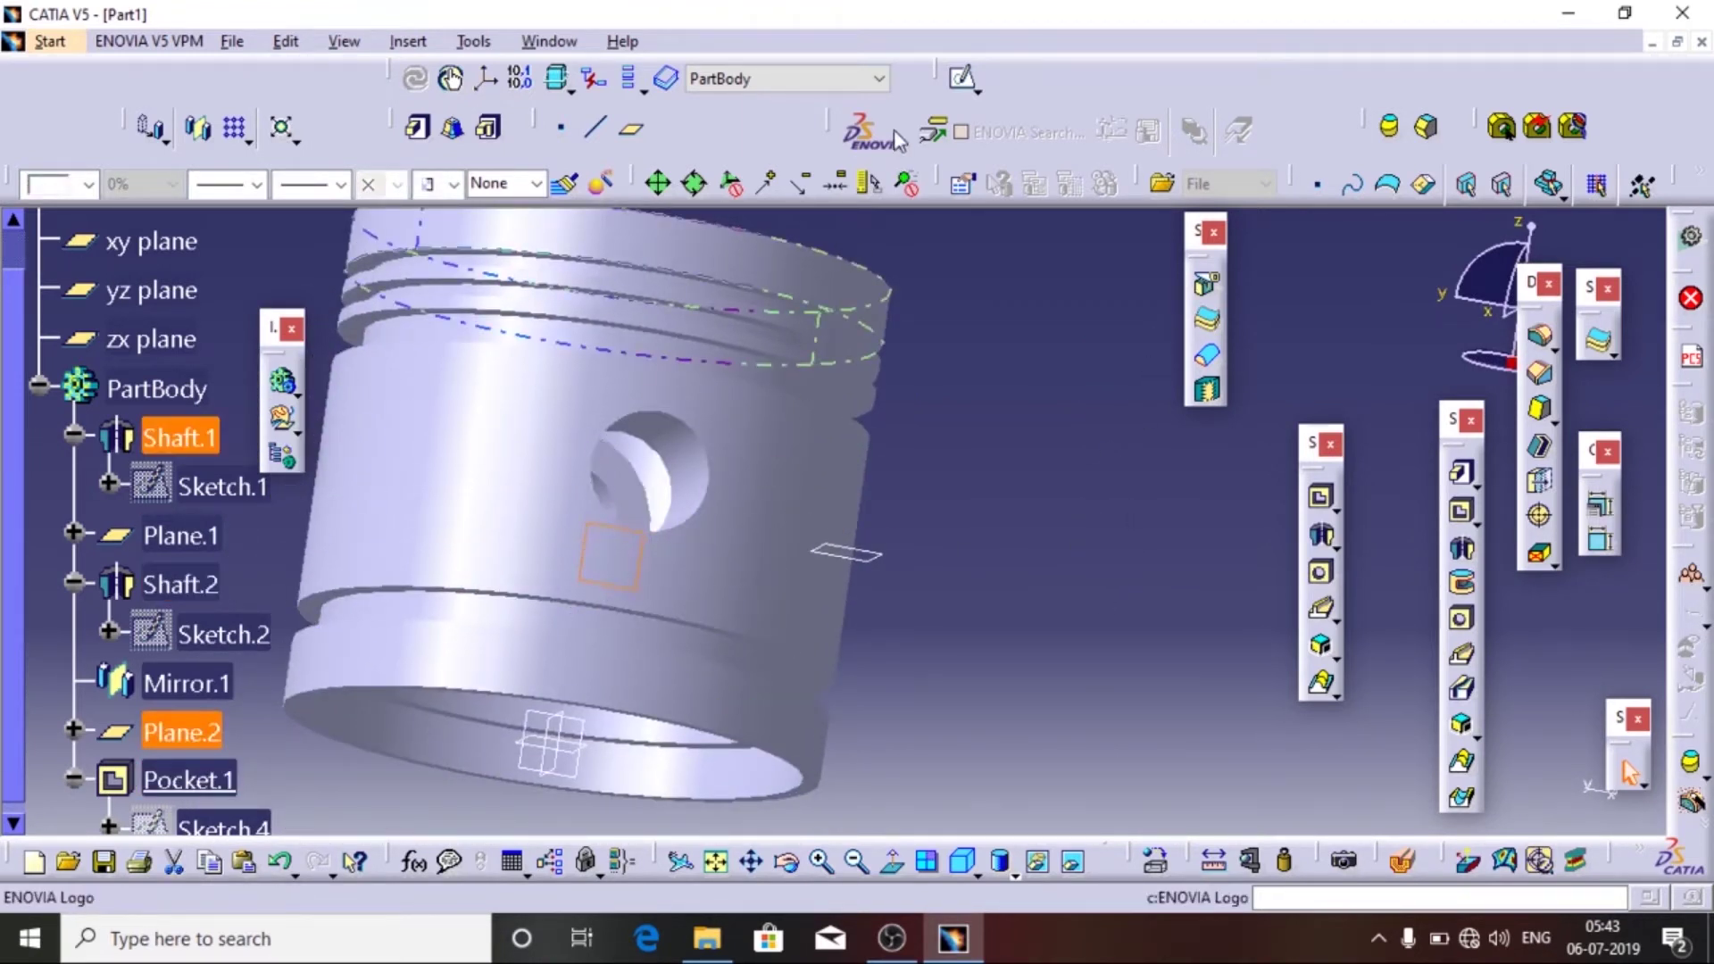
click(962, 78)
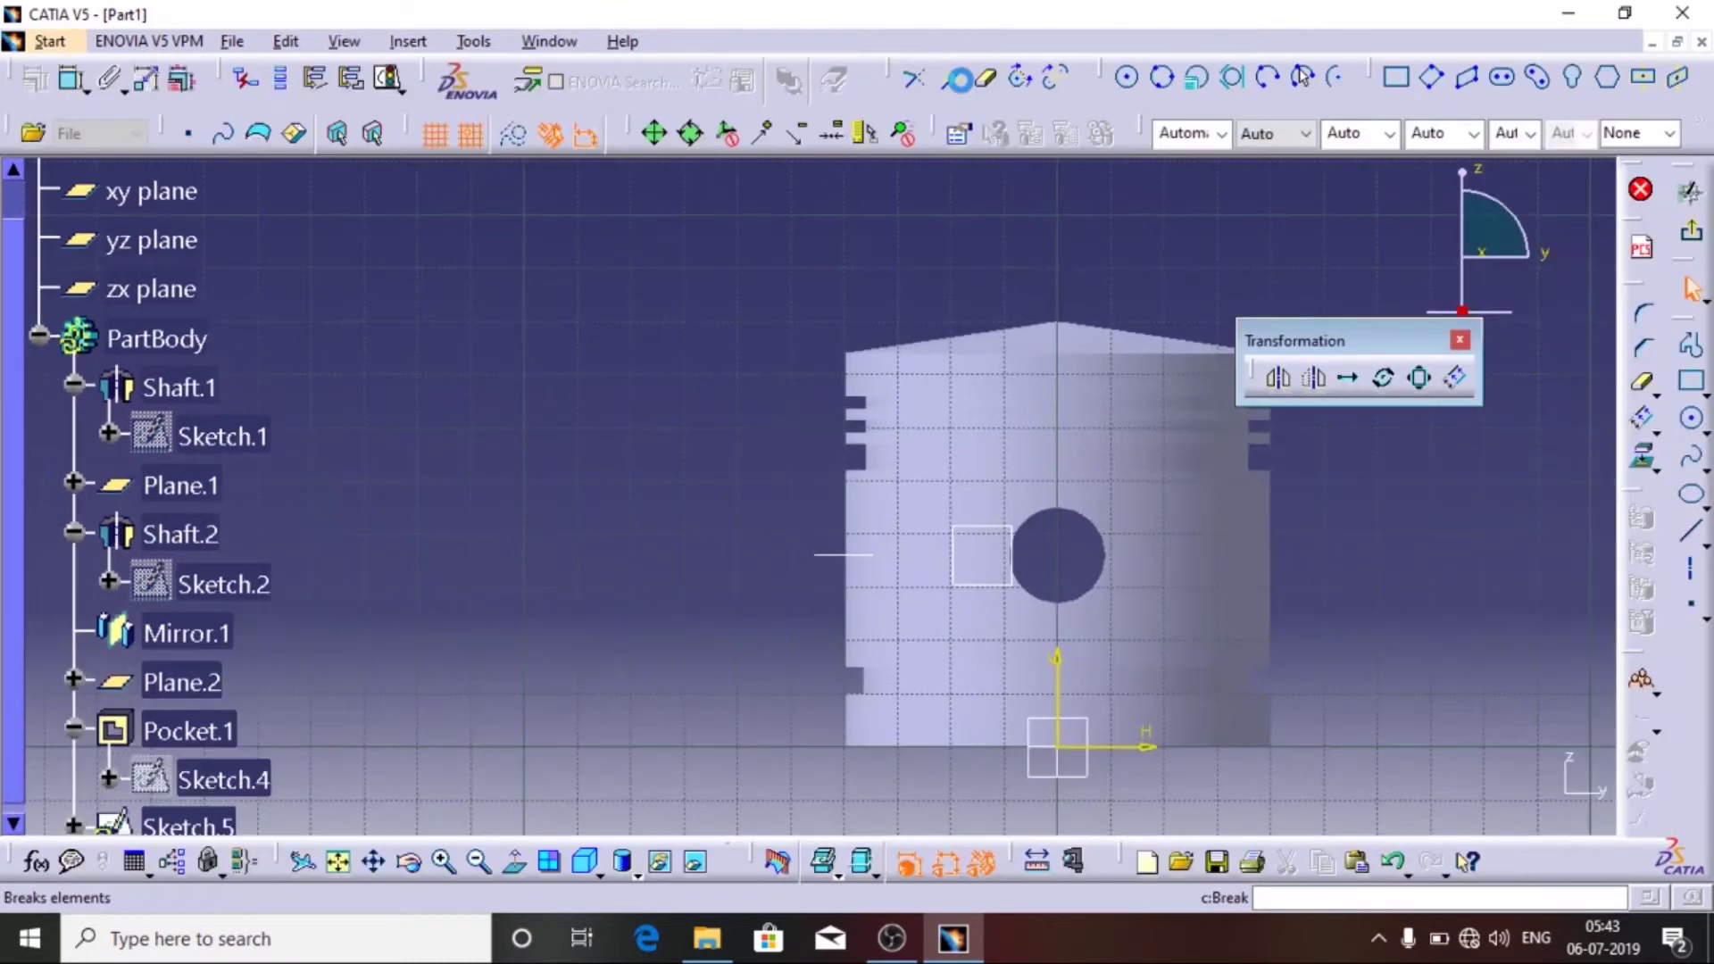
middle_drag(1223, 669, 987, 726)
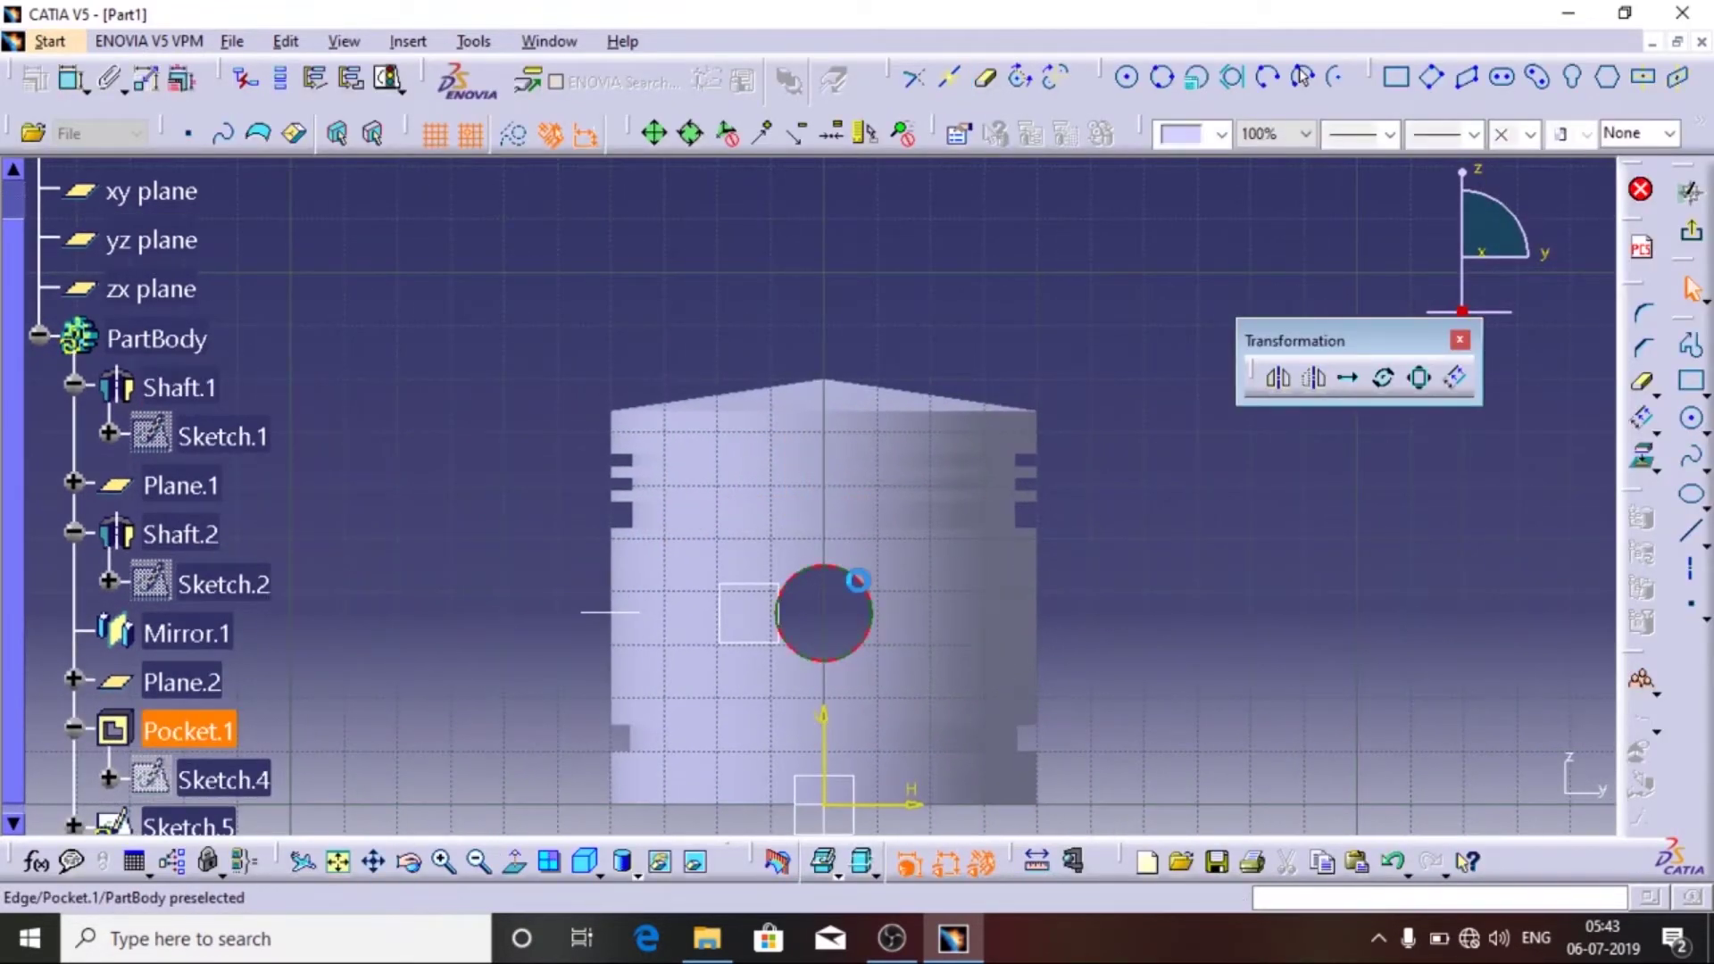
click(1641, 456)
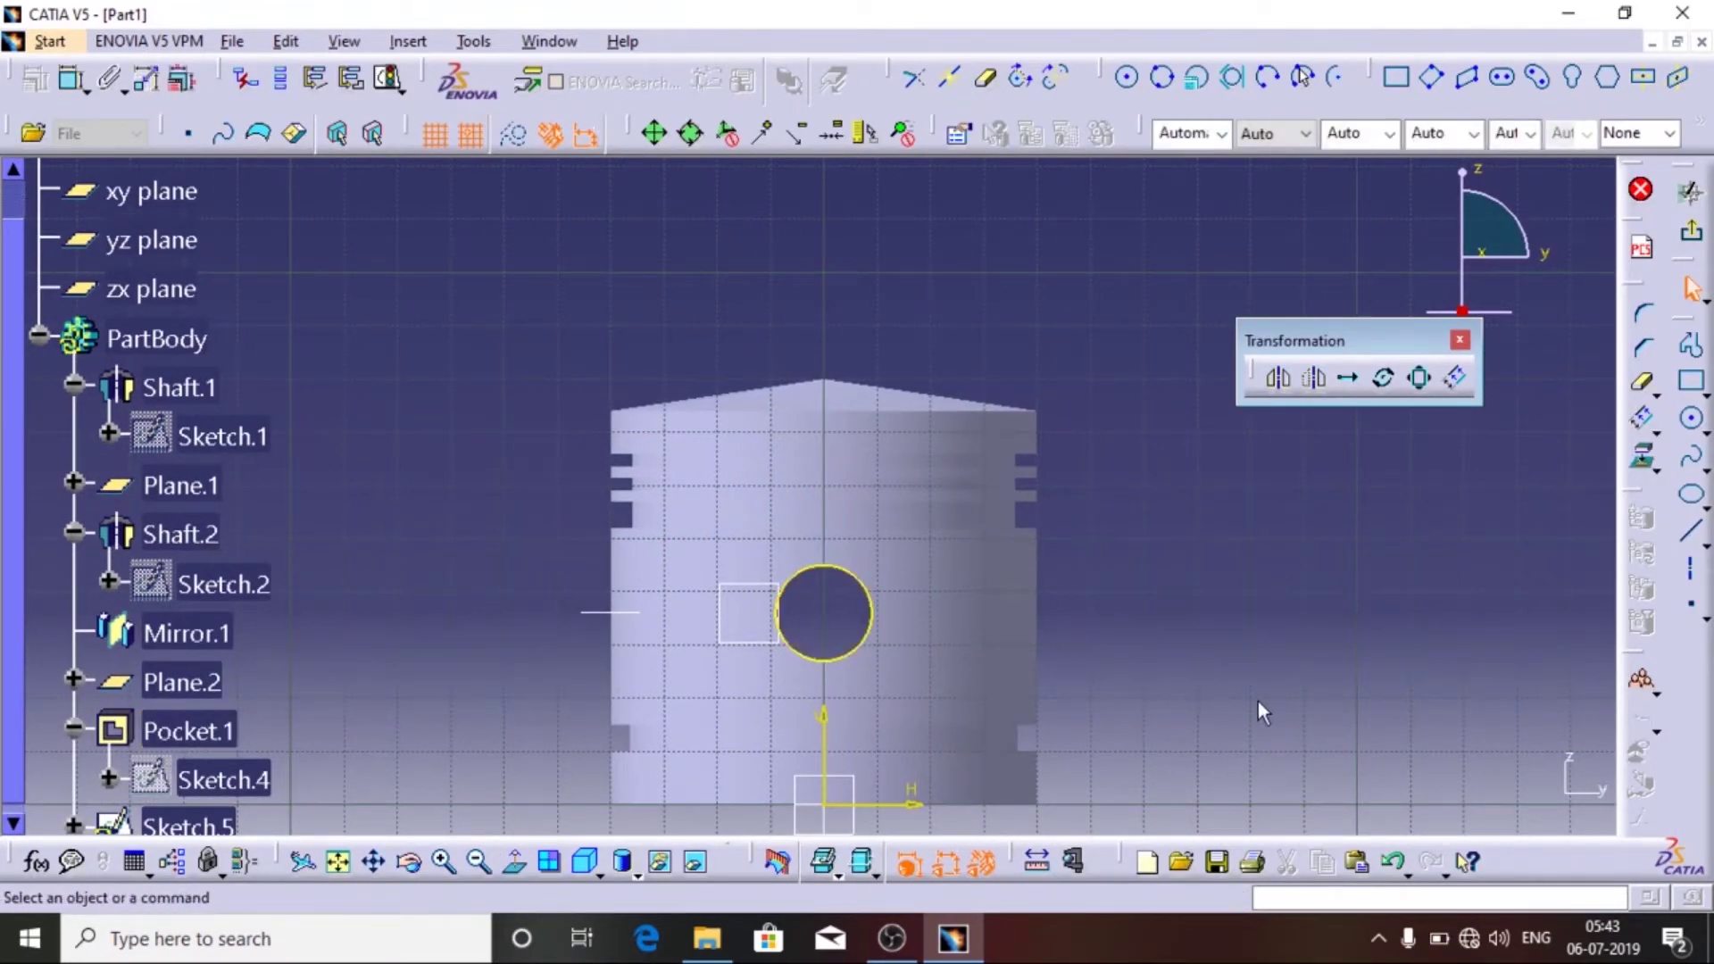
- Draw a larger circle concentric with the pin hole with a diameter of 20 mm and exit the sketch
scroll(1257, 699, up, 1)
middle_drag(1257, 700, 1240, 629)
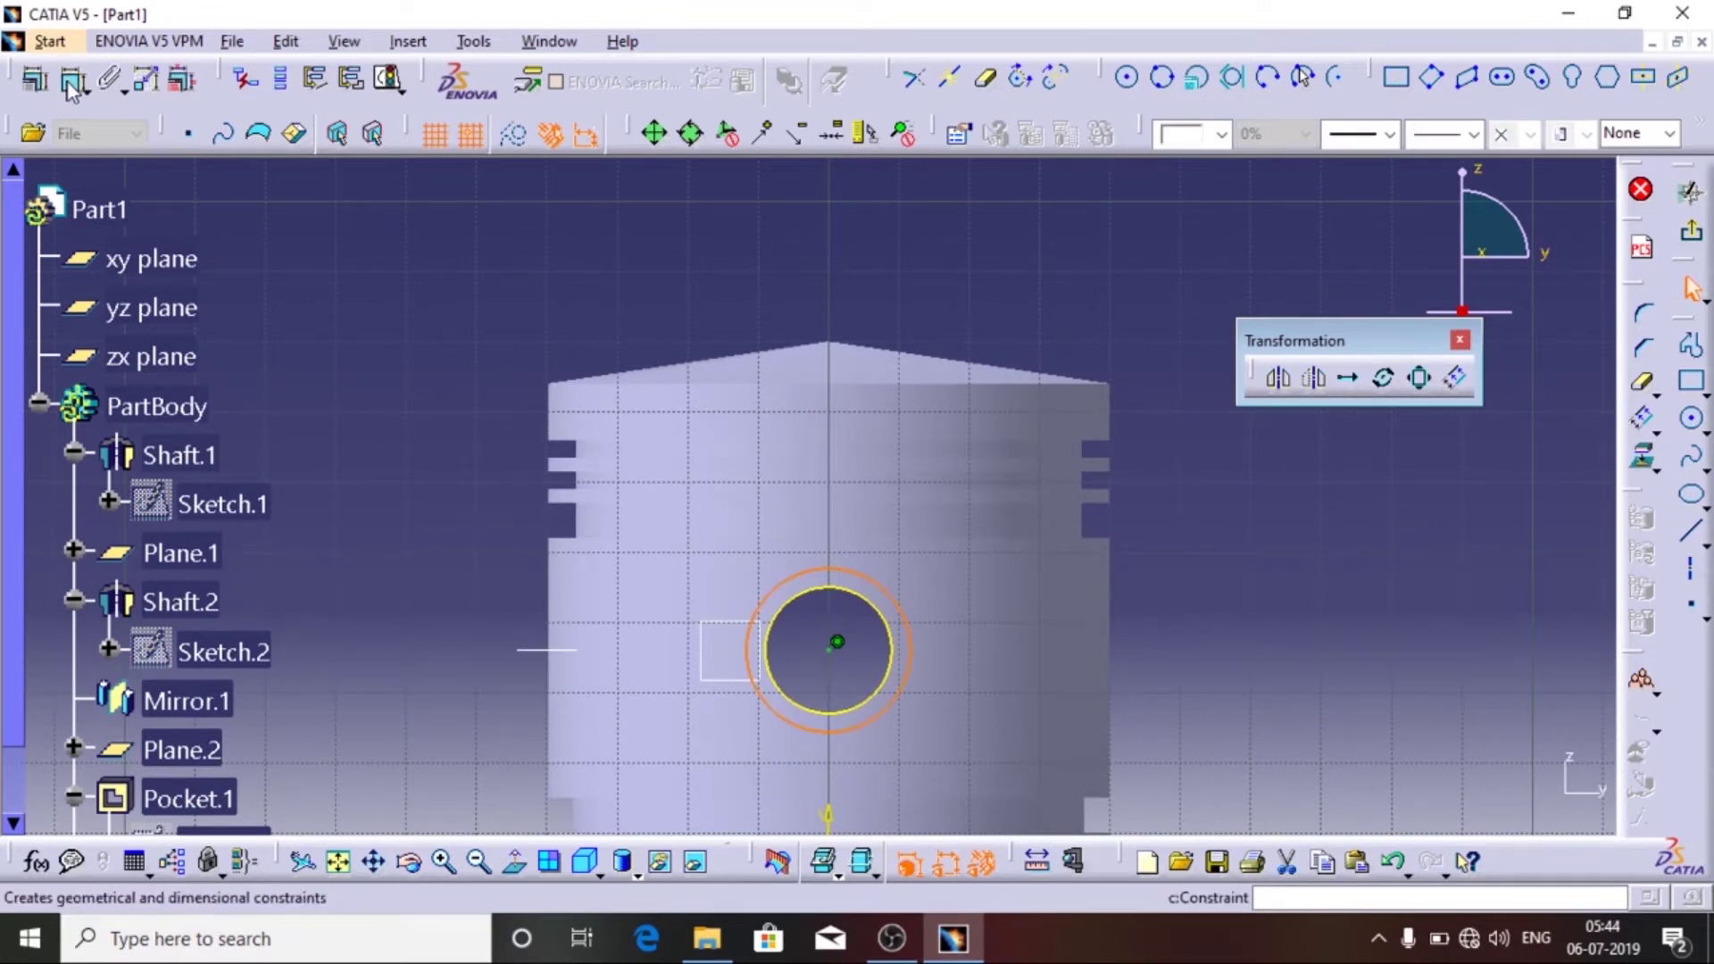
click(67, 89)
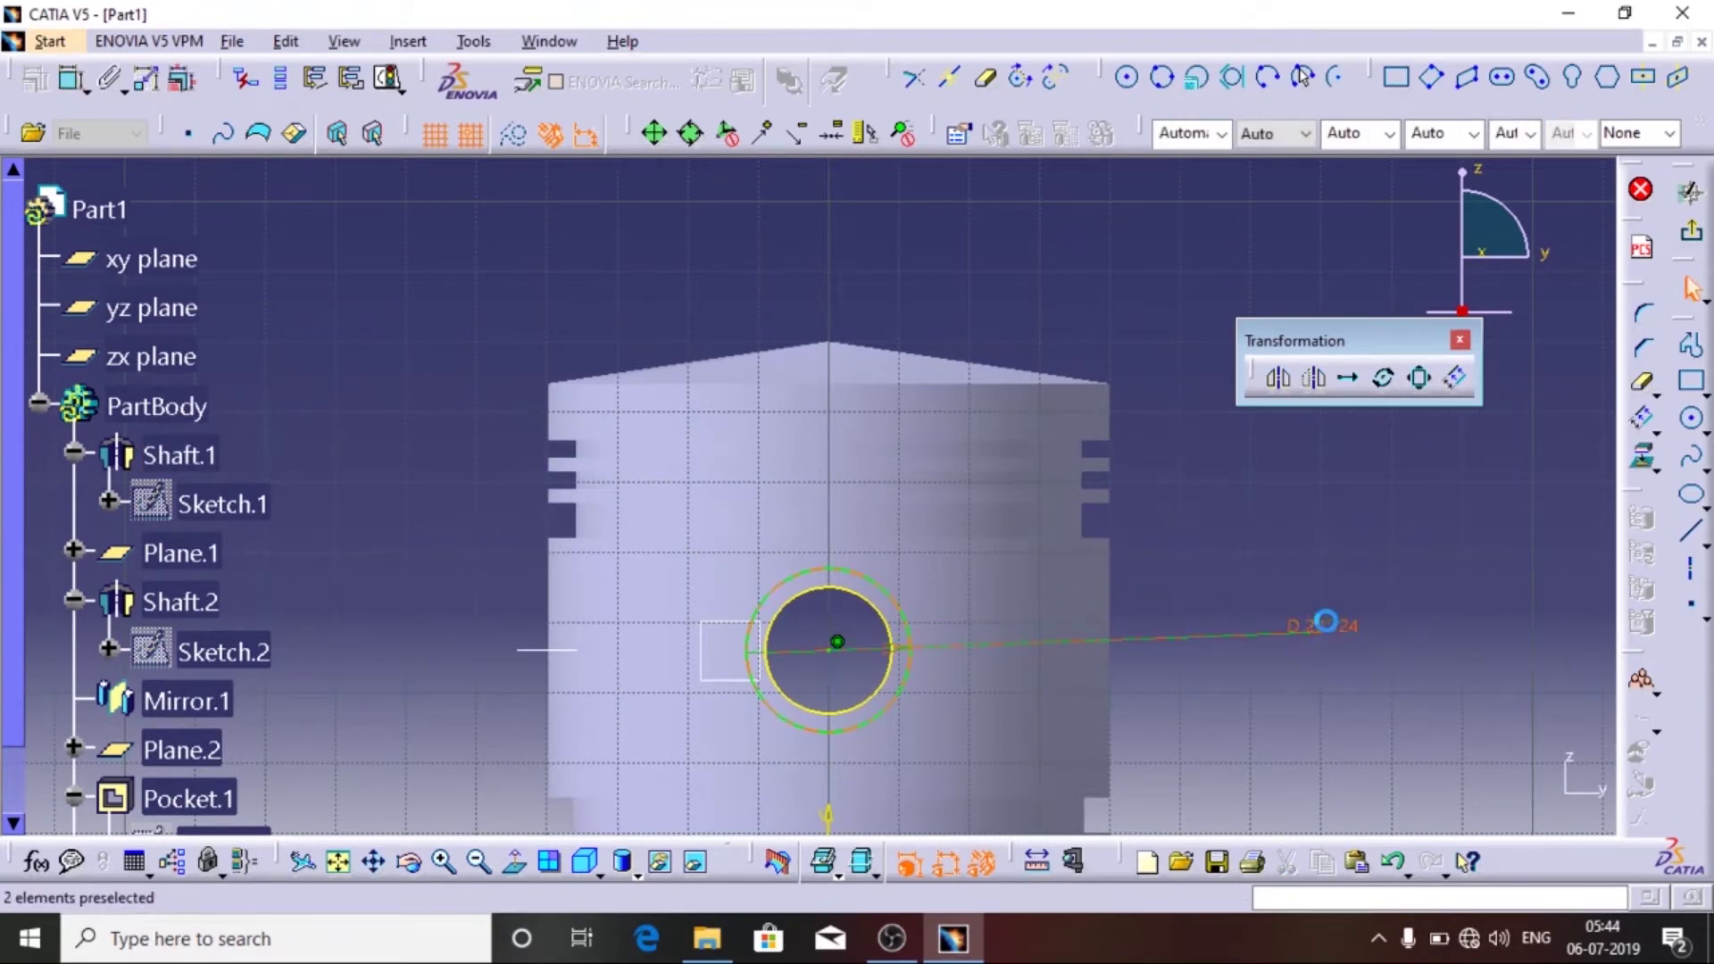
click(1326, 620)
double_click(1327, 620)
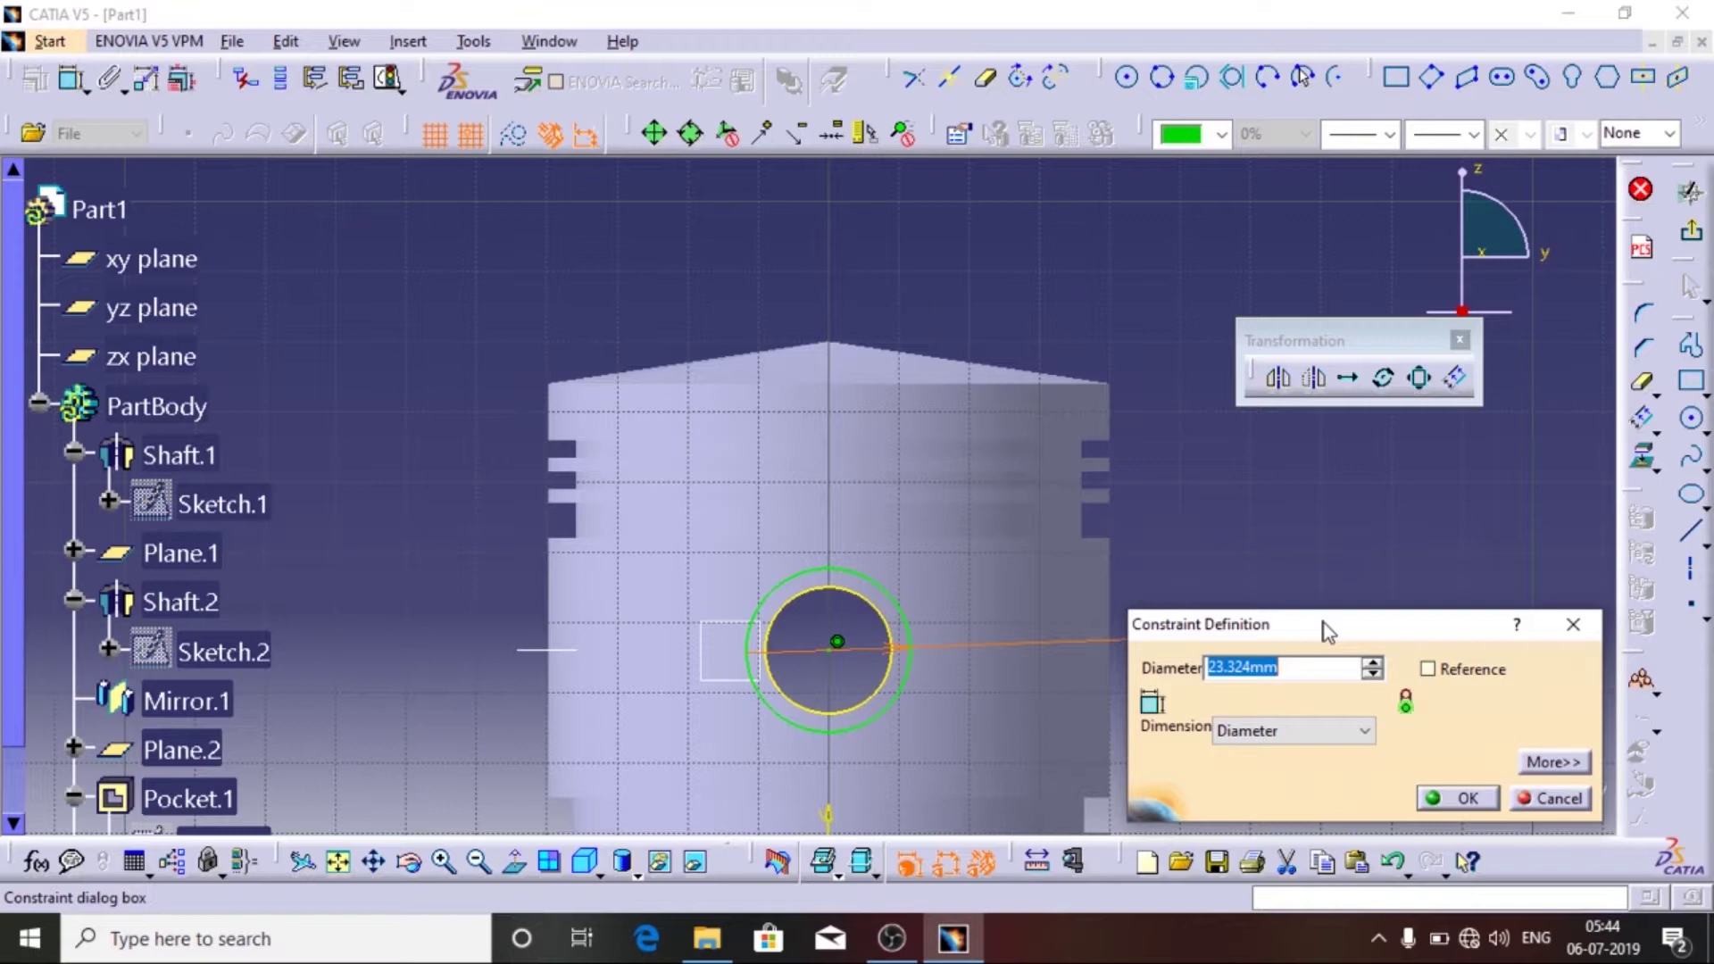
text(1)
key(Return)
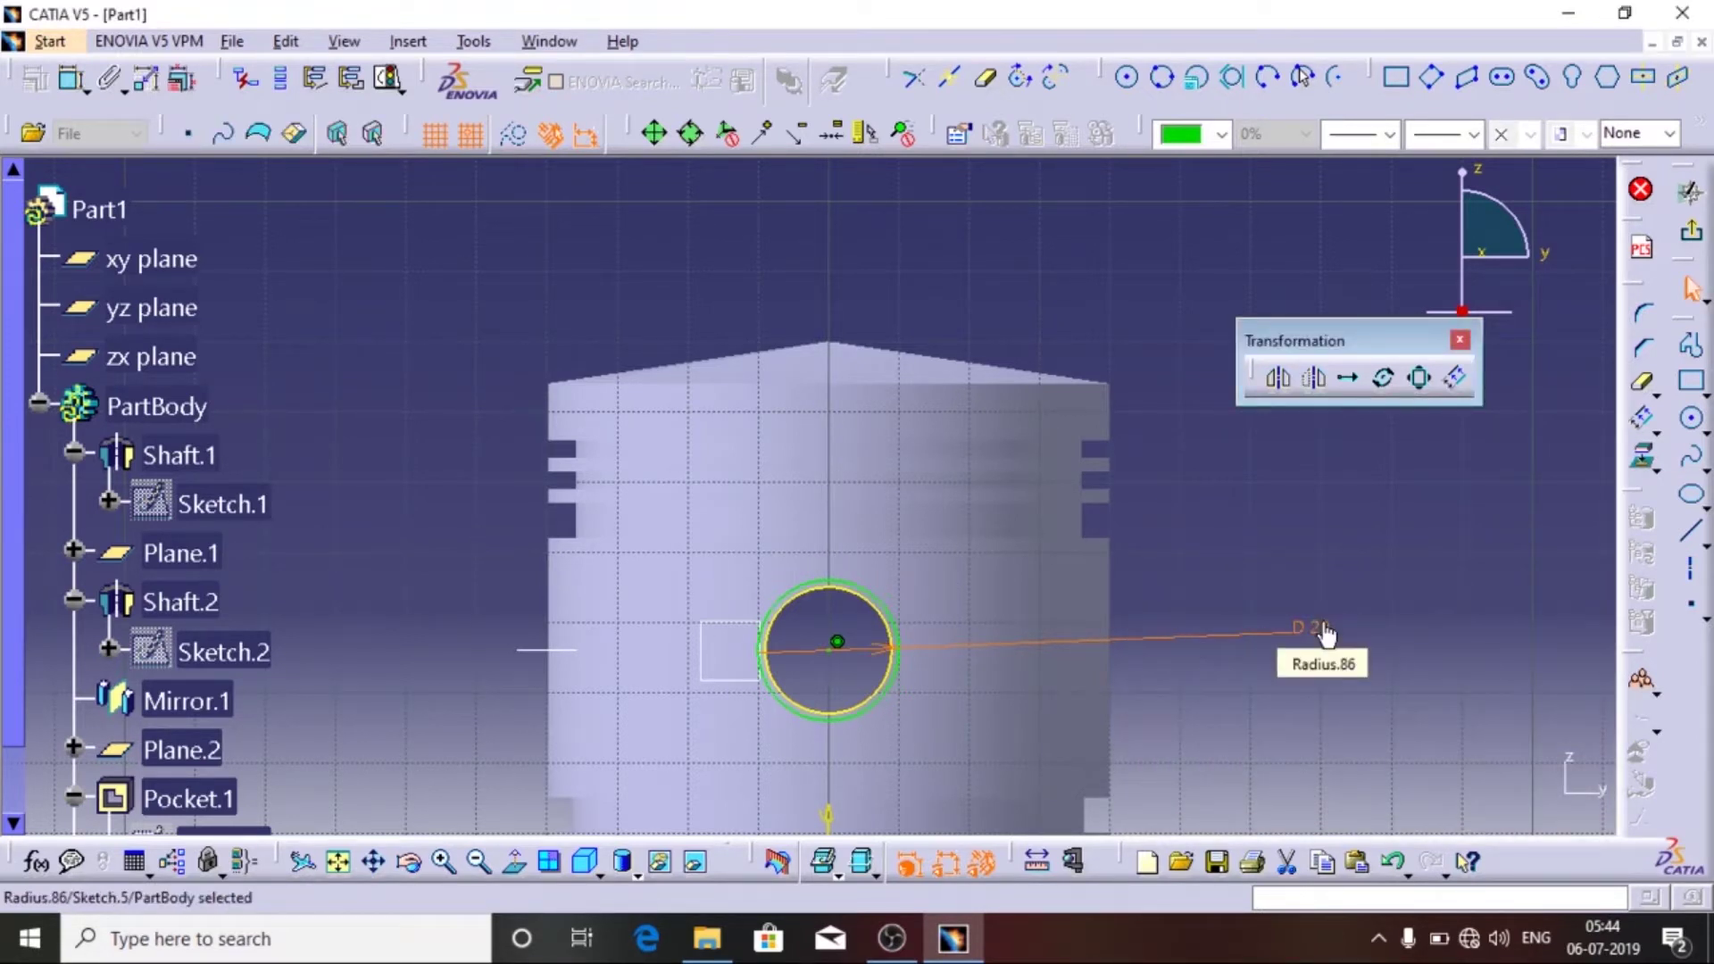
click(1691, 237)
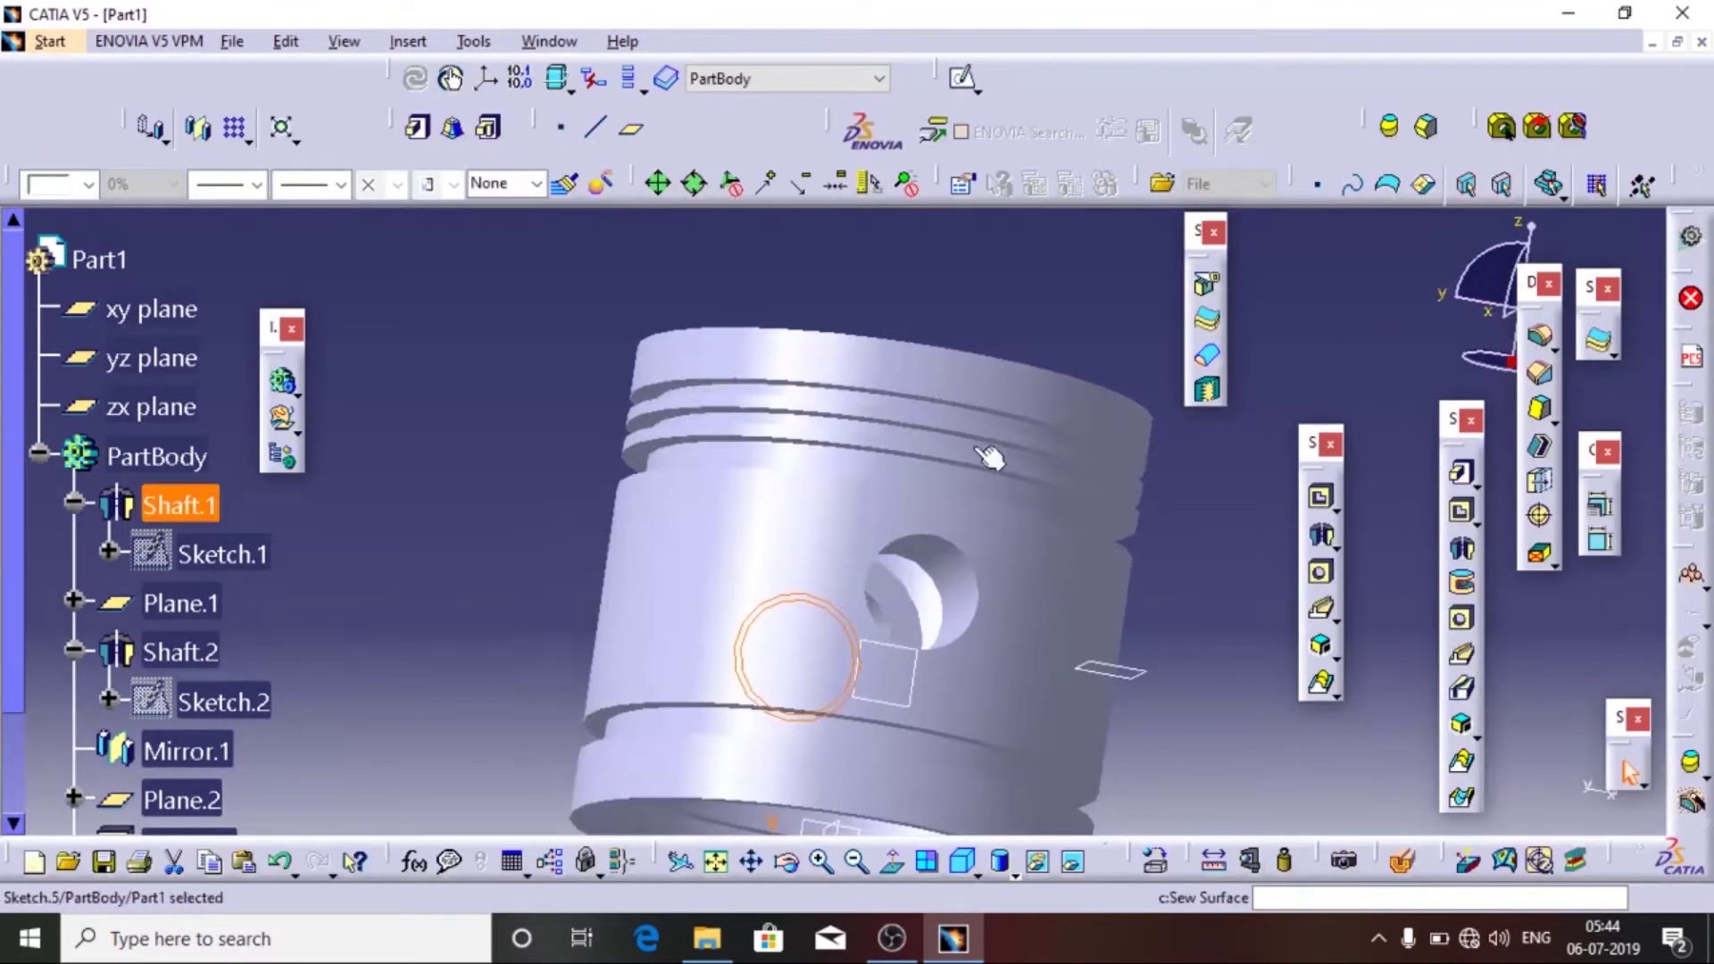
- Cut the 20 mm circle profile around the pin hole with a Pocket 1.5 mm deep, using mirrored extent
middle_drag(946, 267, 696, 642)
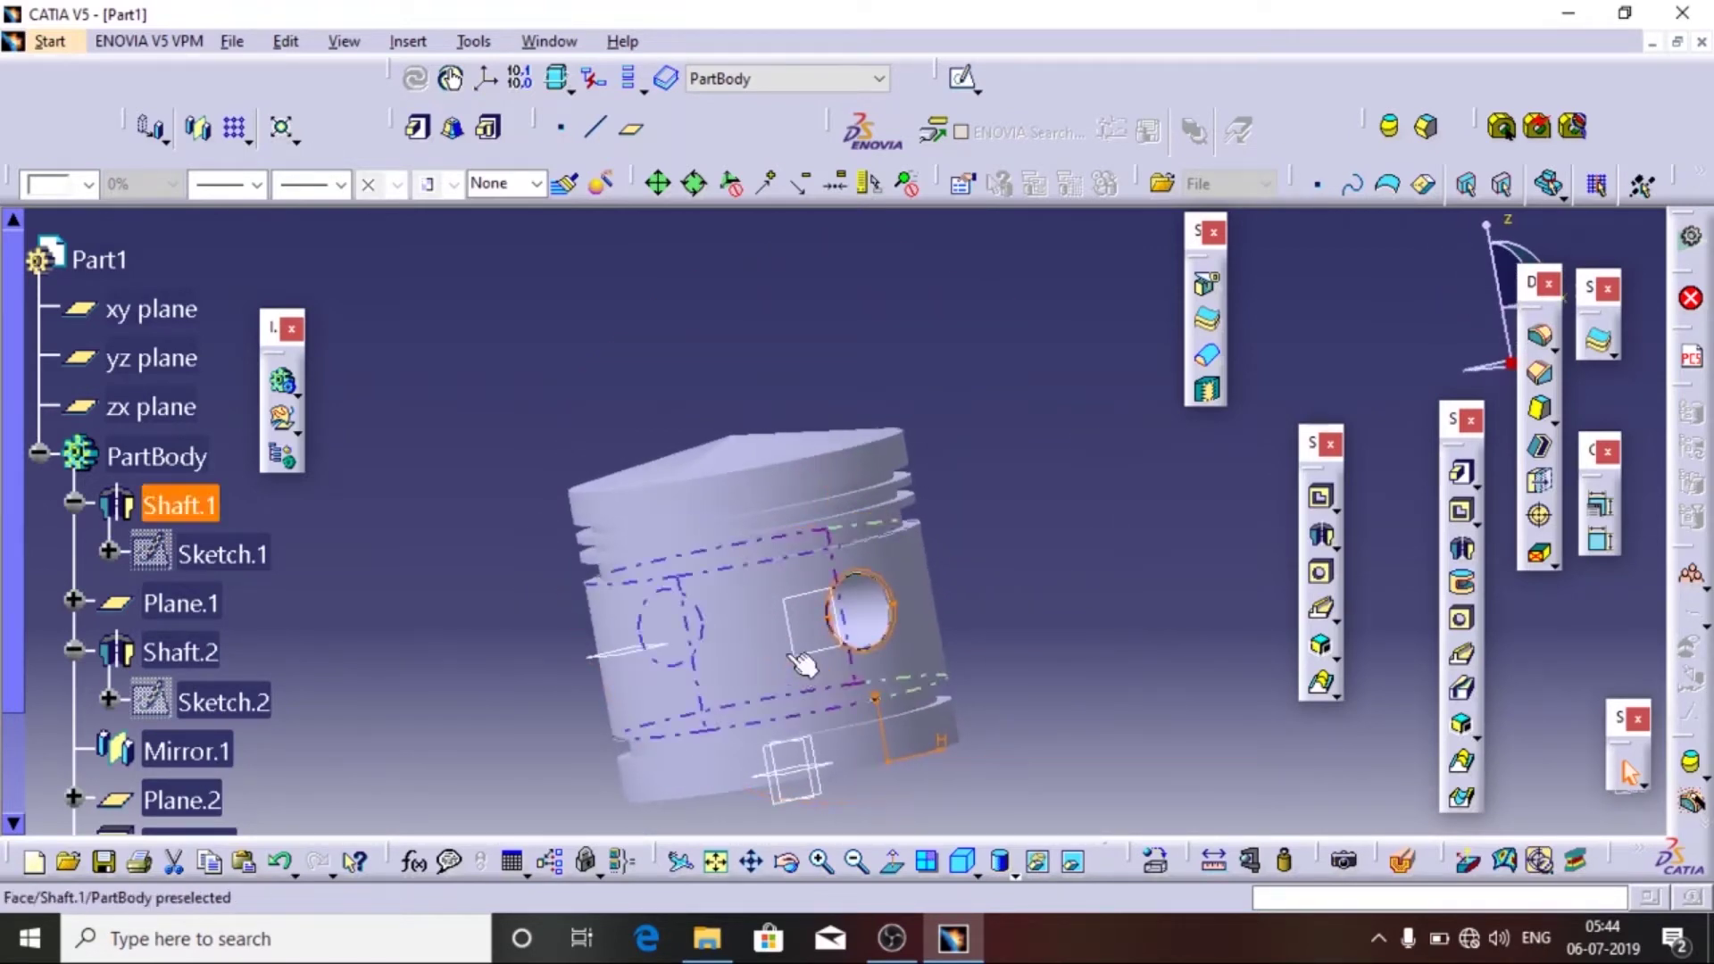
click(1454, 508)
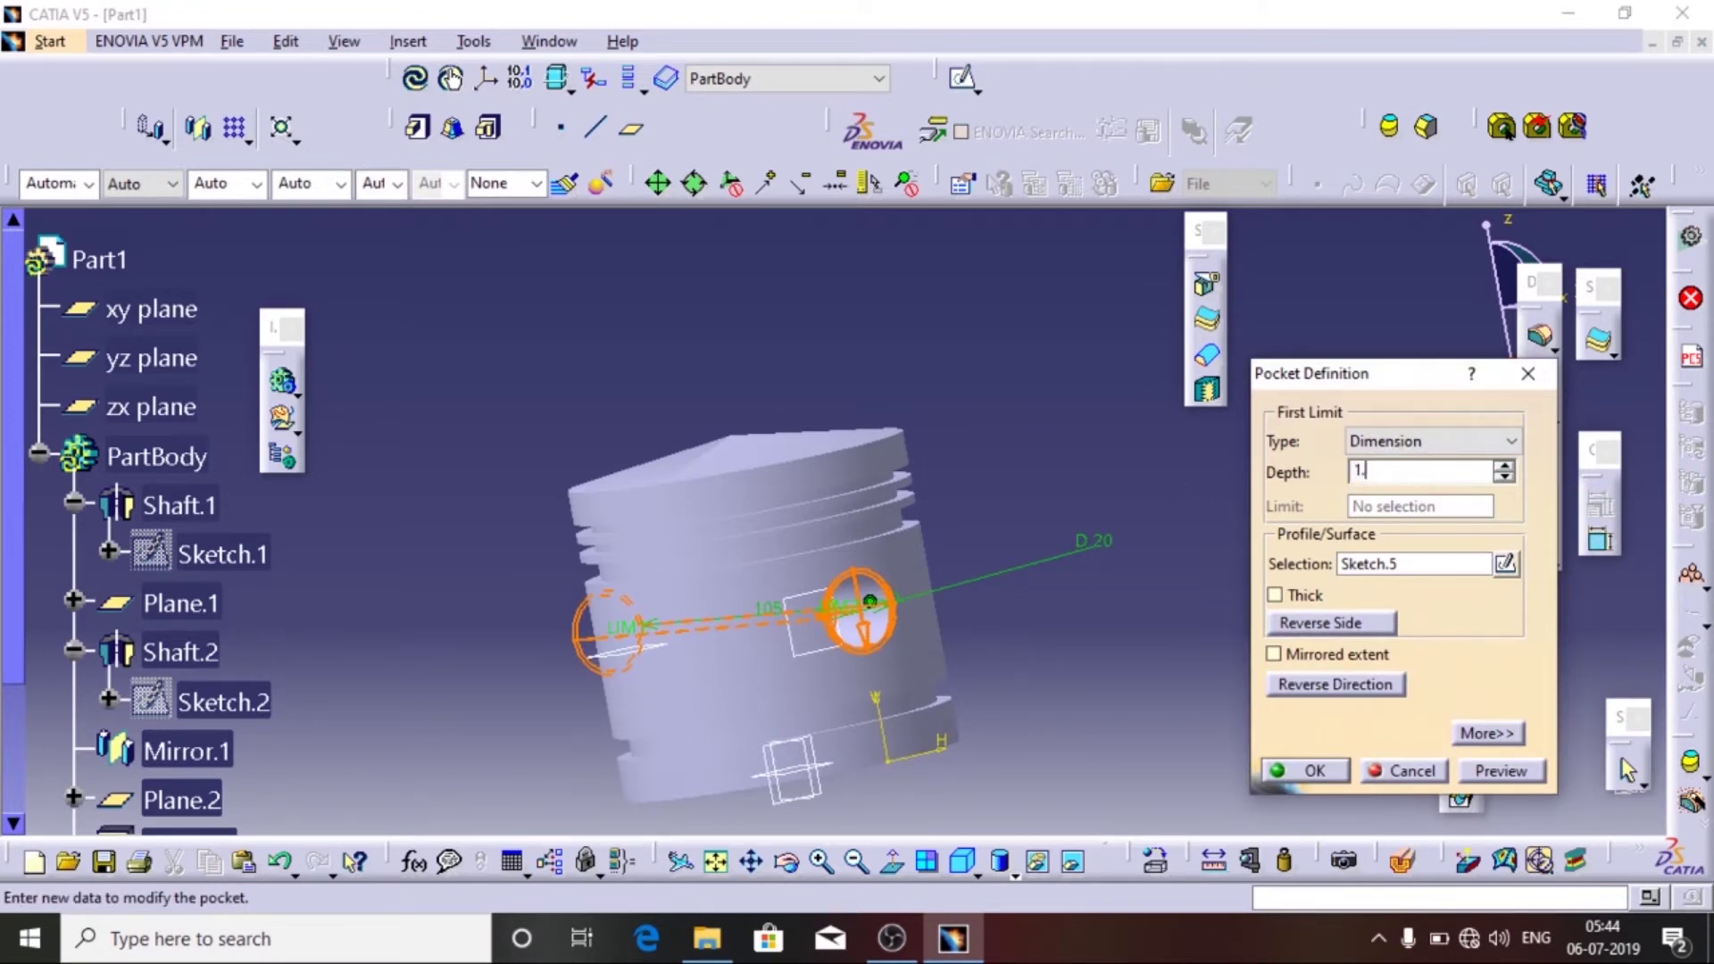
click(1273, 655)
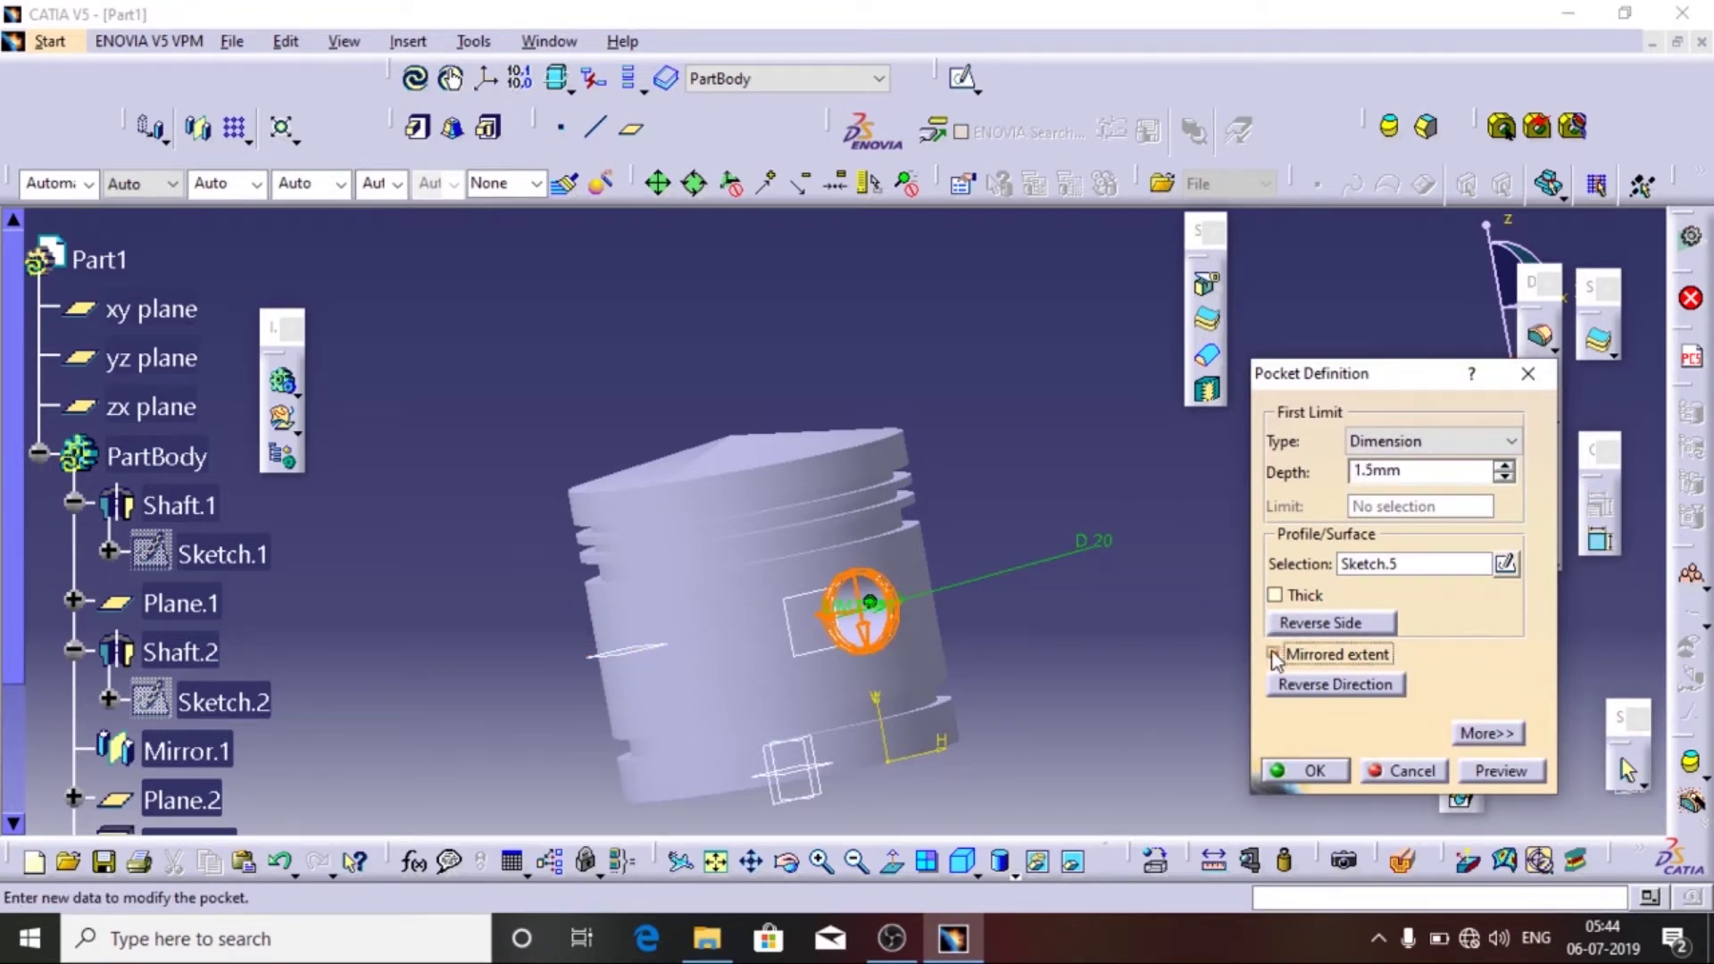
click(1500, 770)
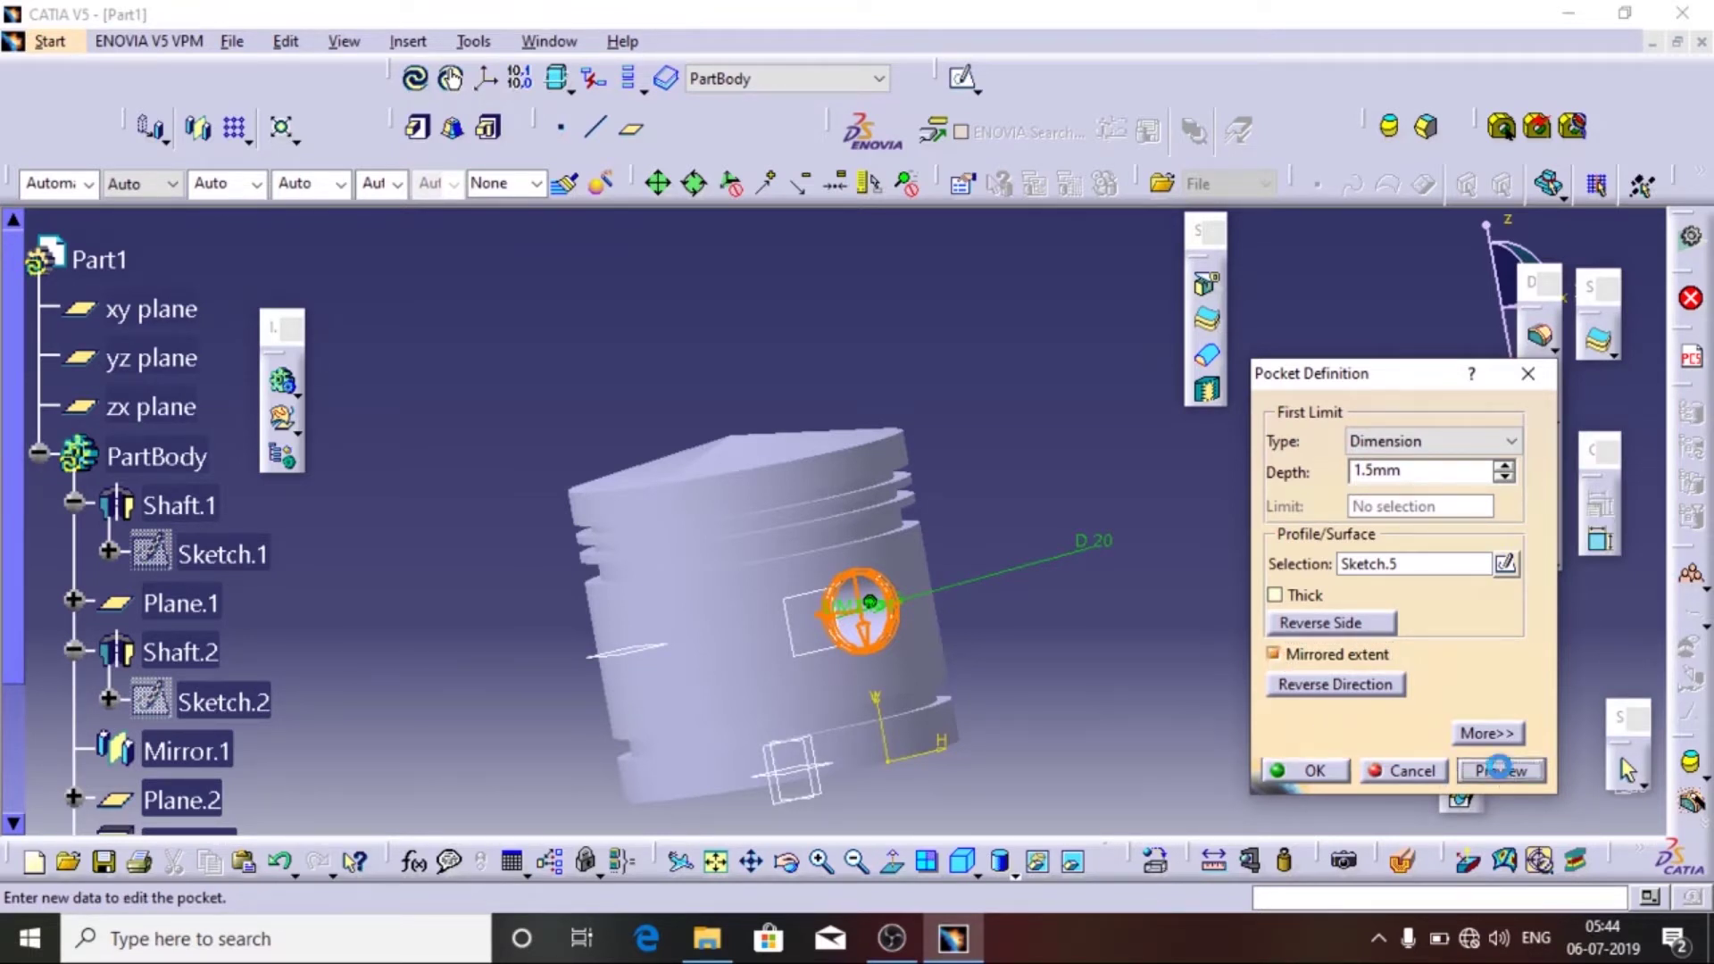
click(1305, 772)
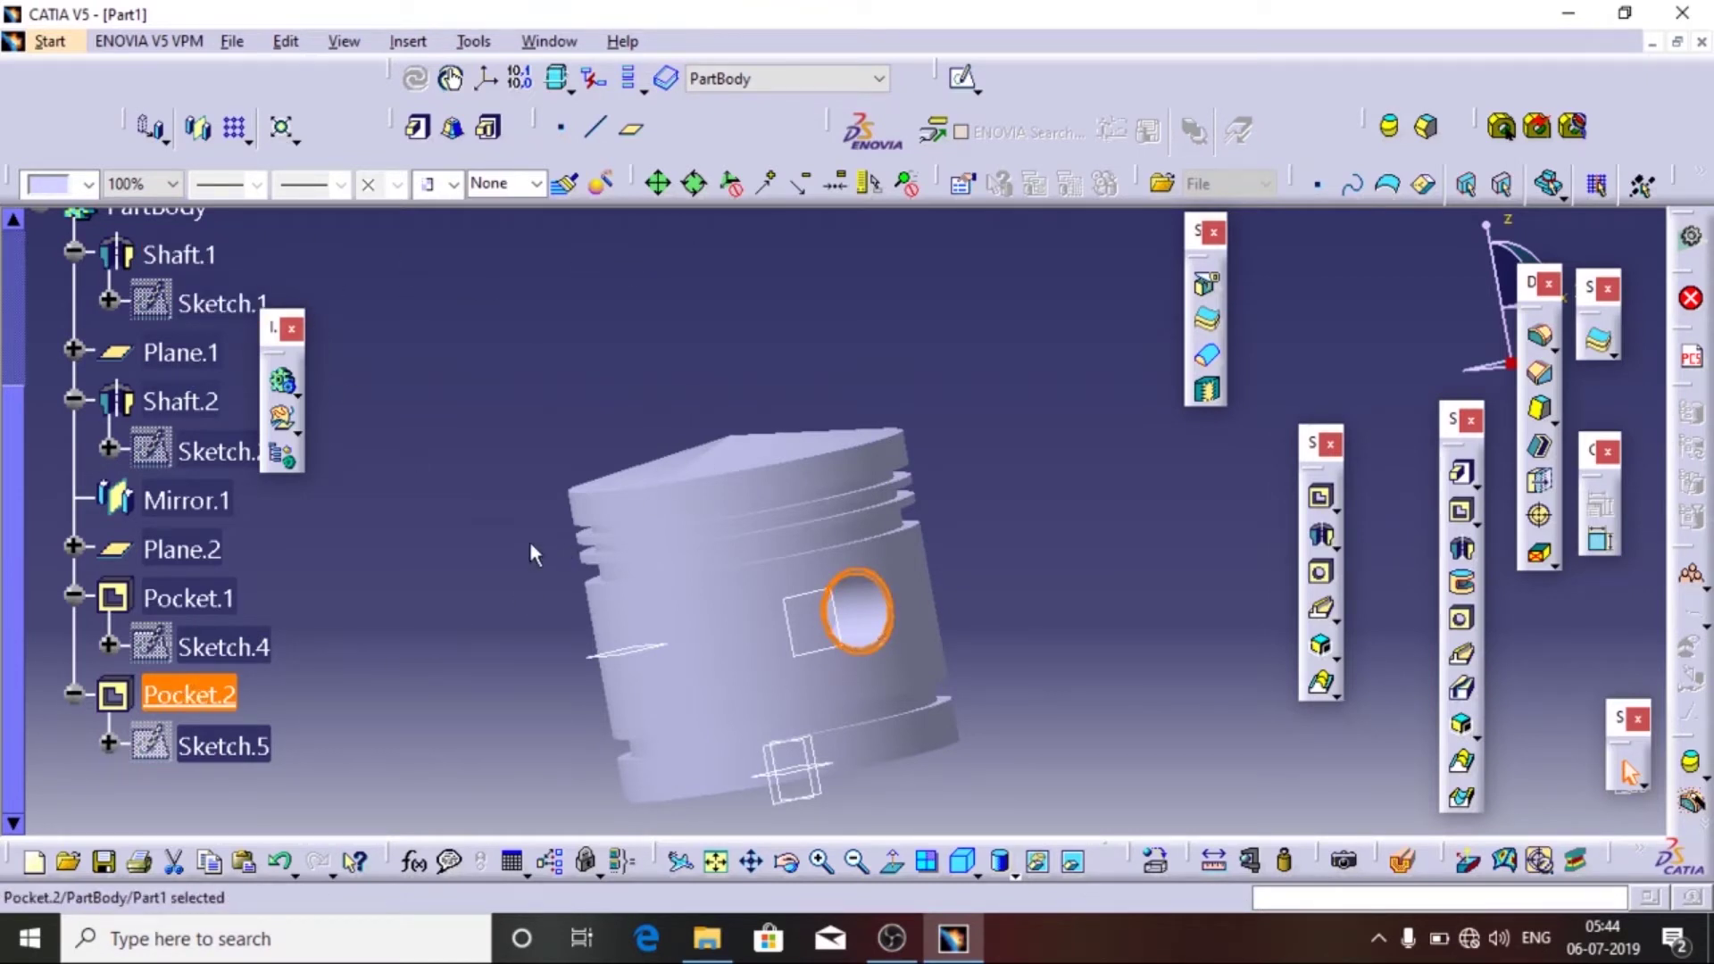
- Mirror the shallow pin hole pocket about the yz plane to the opposite side of the piston
click(1318, 681)
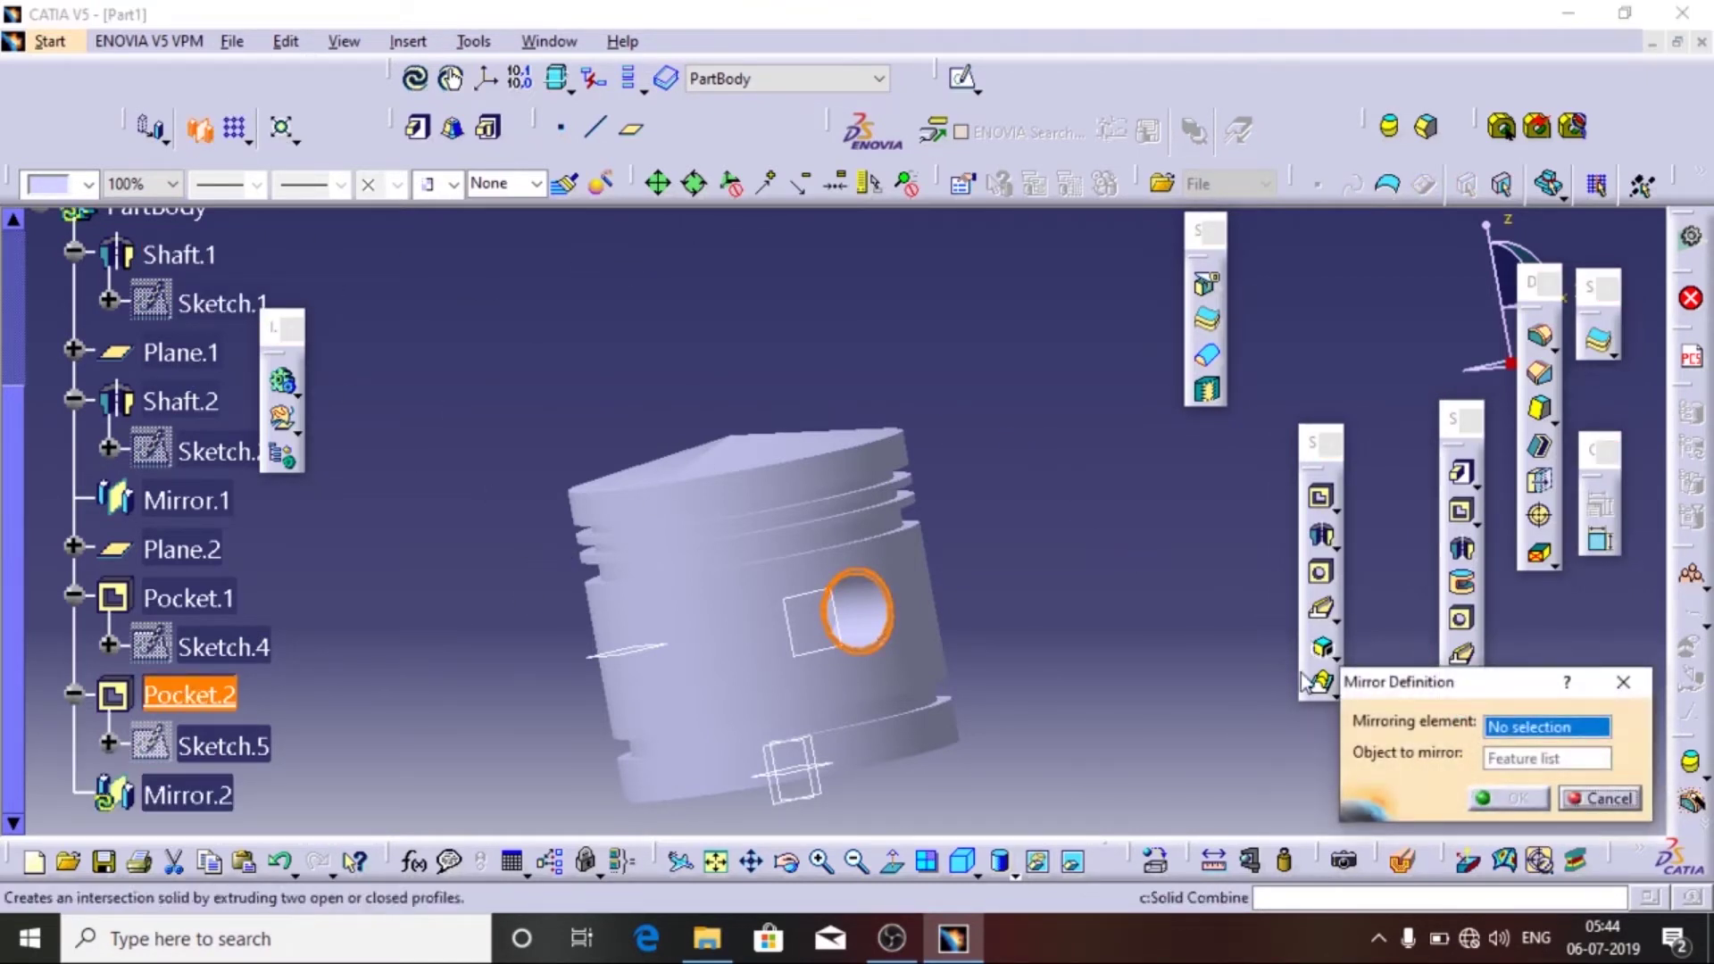
middle_drag(933, 678, 942, 450)
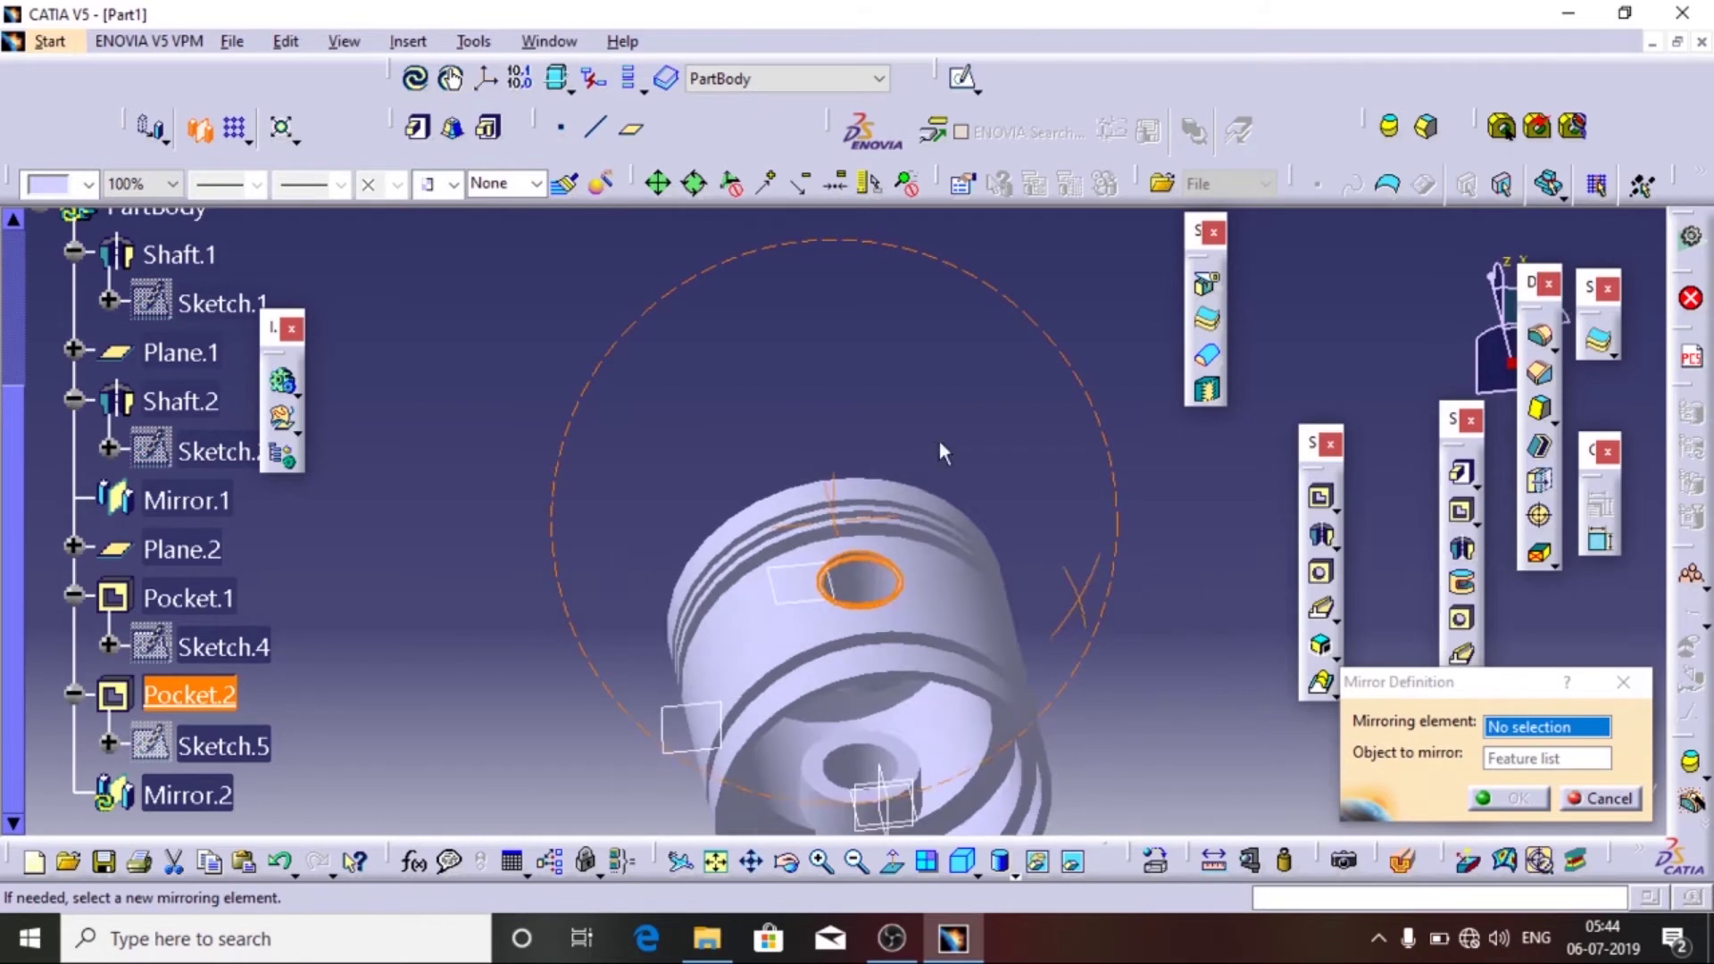
click(893, 803)
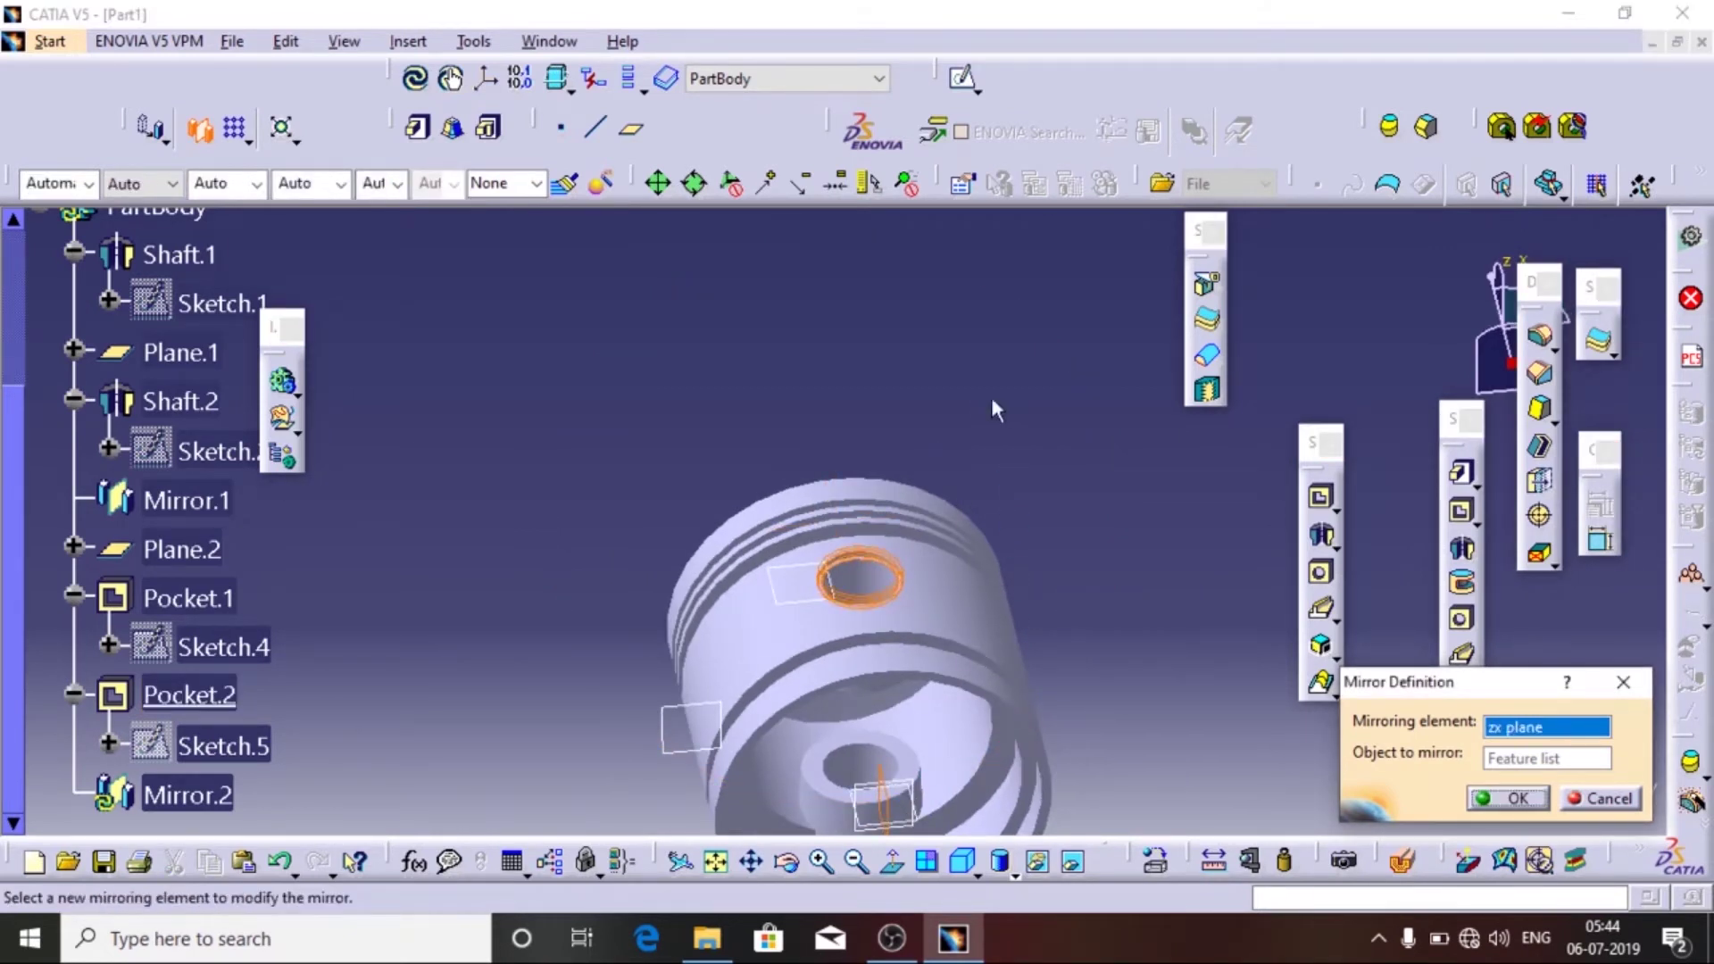
ctrl+middle_drag(966, 416, 967, 446)
middle_drag(1163, 622, 444, 419)
middle_drag(531, 743, 1225, 696)
click(985, 576)
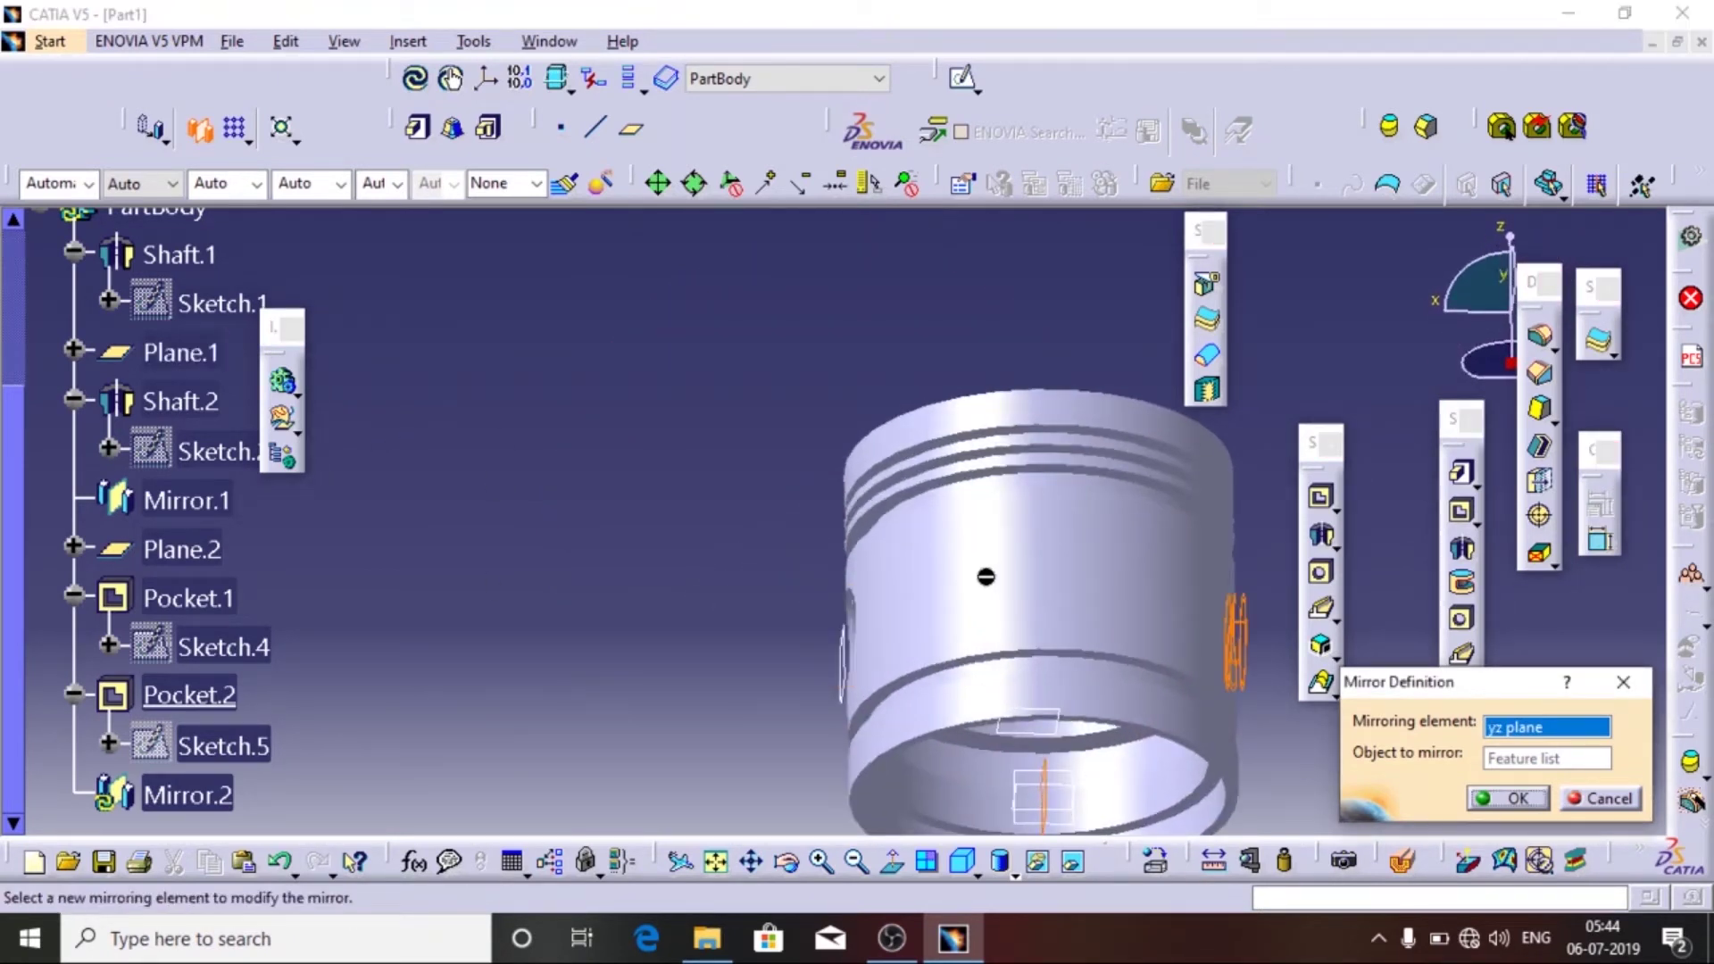
click(1505, 797)
middle_drag(1335, 788, 1148, 658)
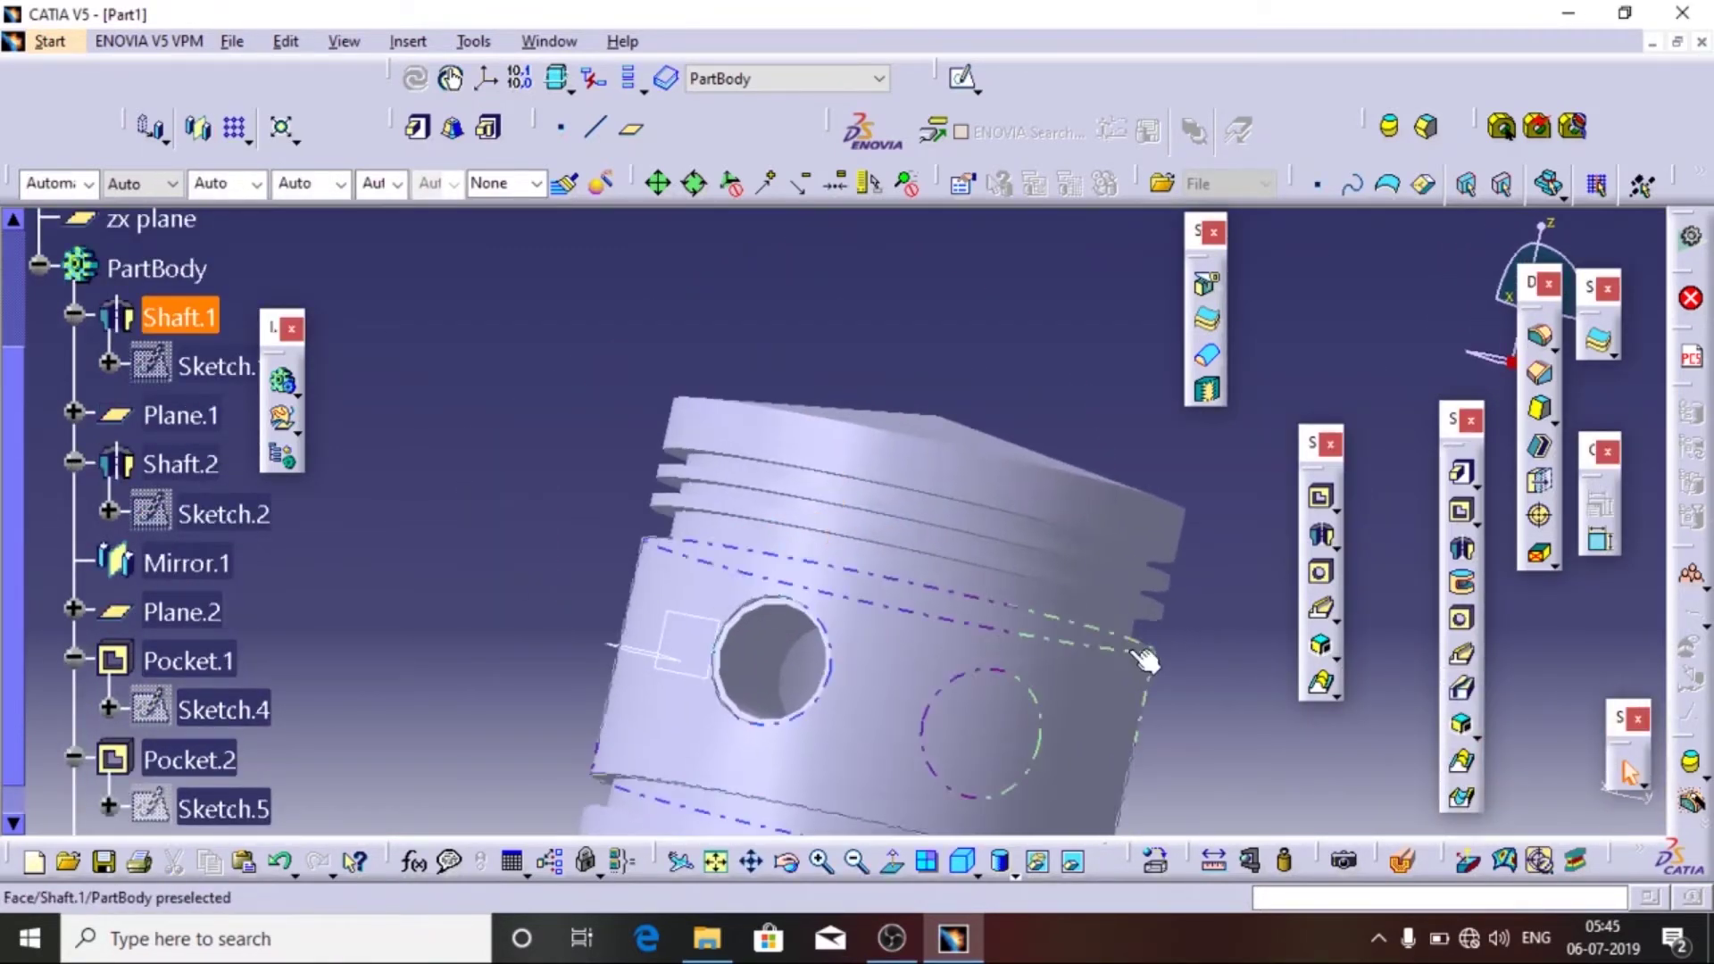
- Start a sketch on the offset plane outside the wall and draw a circle about 20 mm in diameter on the vertical axis above the pin hole
click(687, 629)
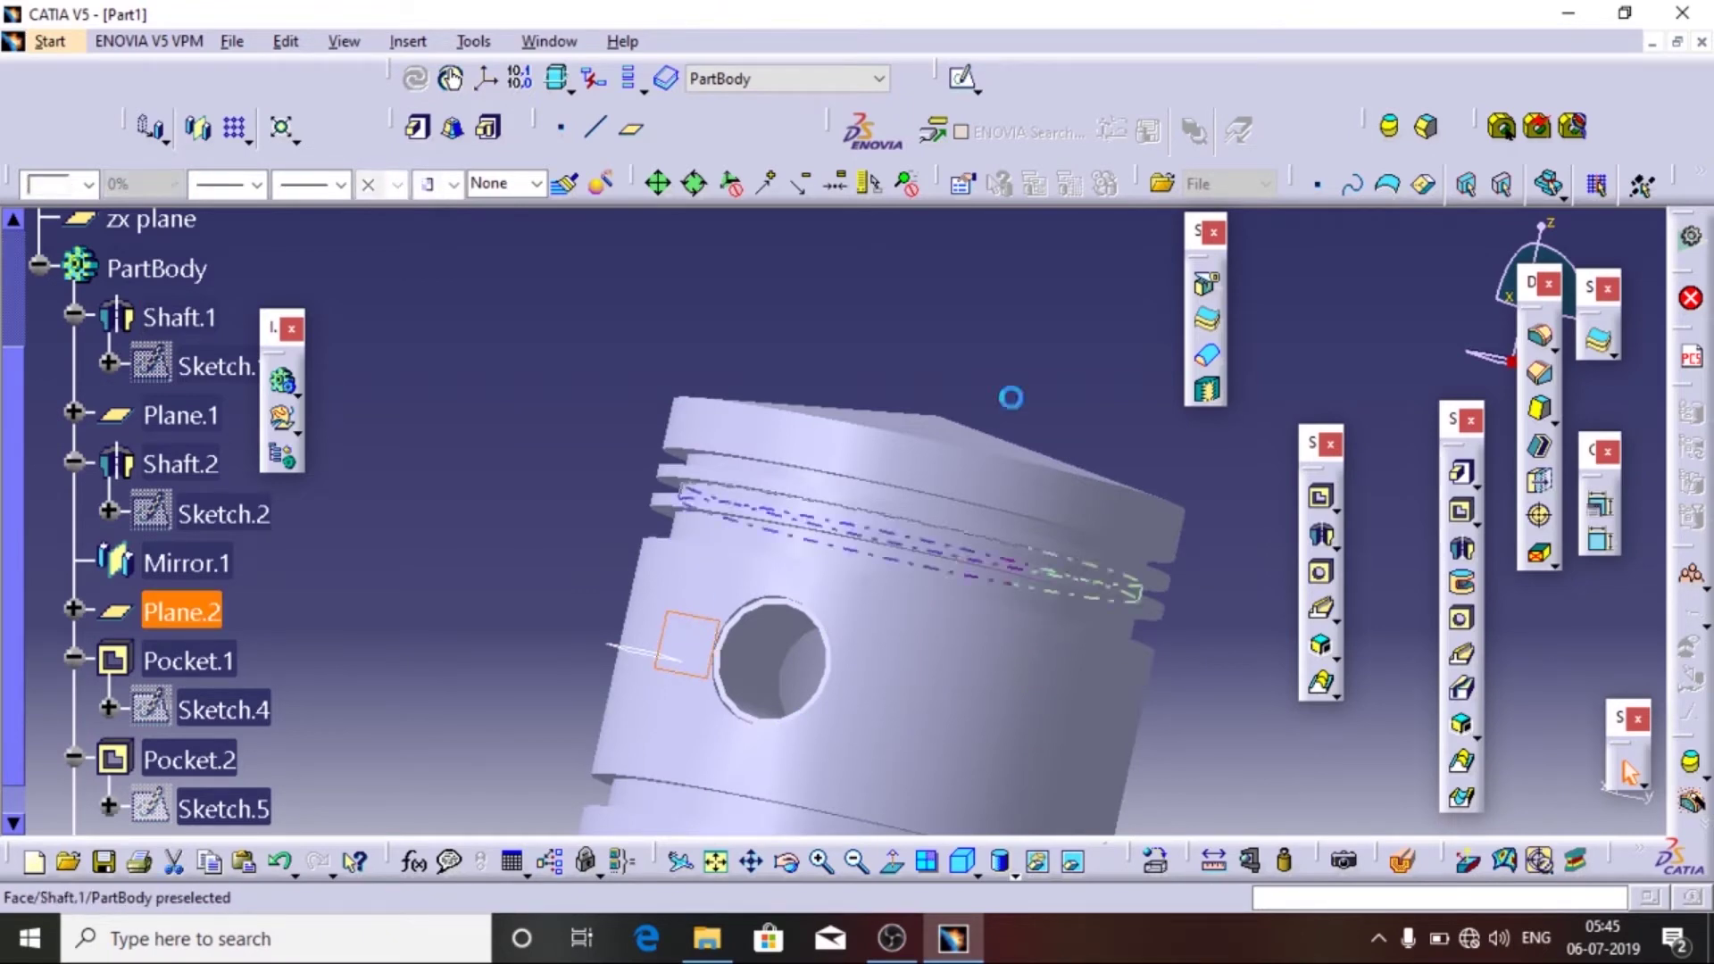
click(964, 85)
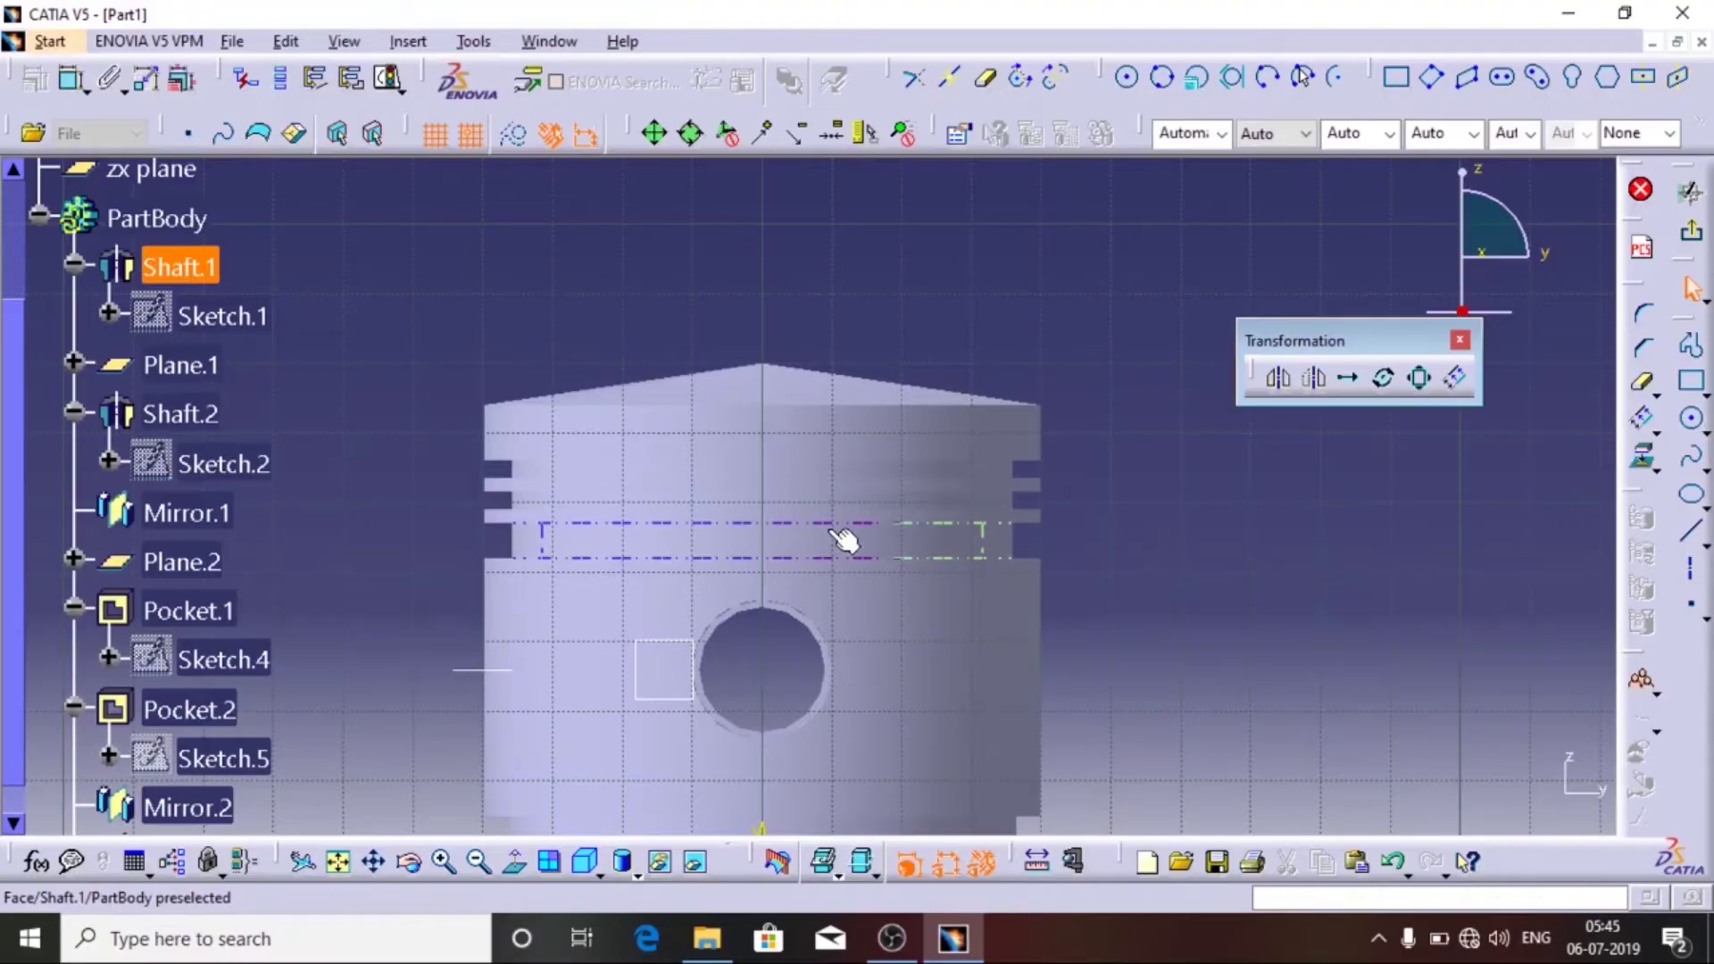
middle_drag(1168, 555, 1175, 557)
click(1127, 79)
click(771, 537)
click(785, 544)
click(754, 302)
- Dimension the upper circle's diameter and set it to 2 mm
click(72, 81)
click(827, 451)
click(867, 258)
double_click(868, 258)
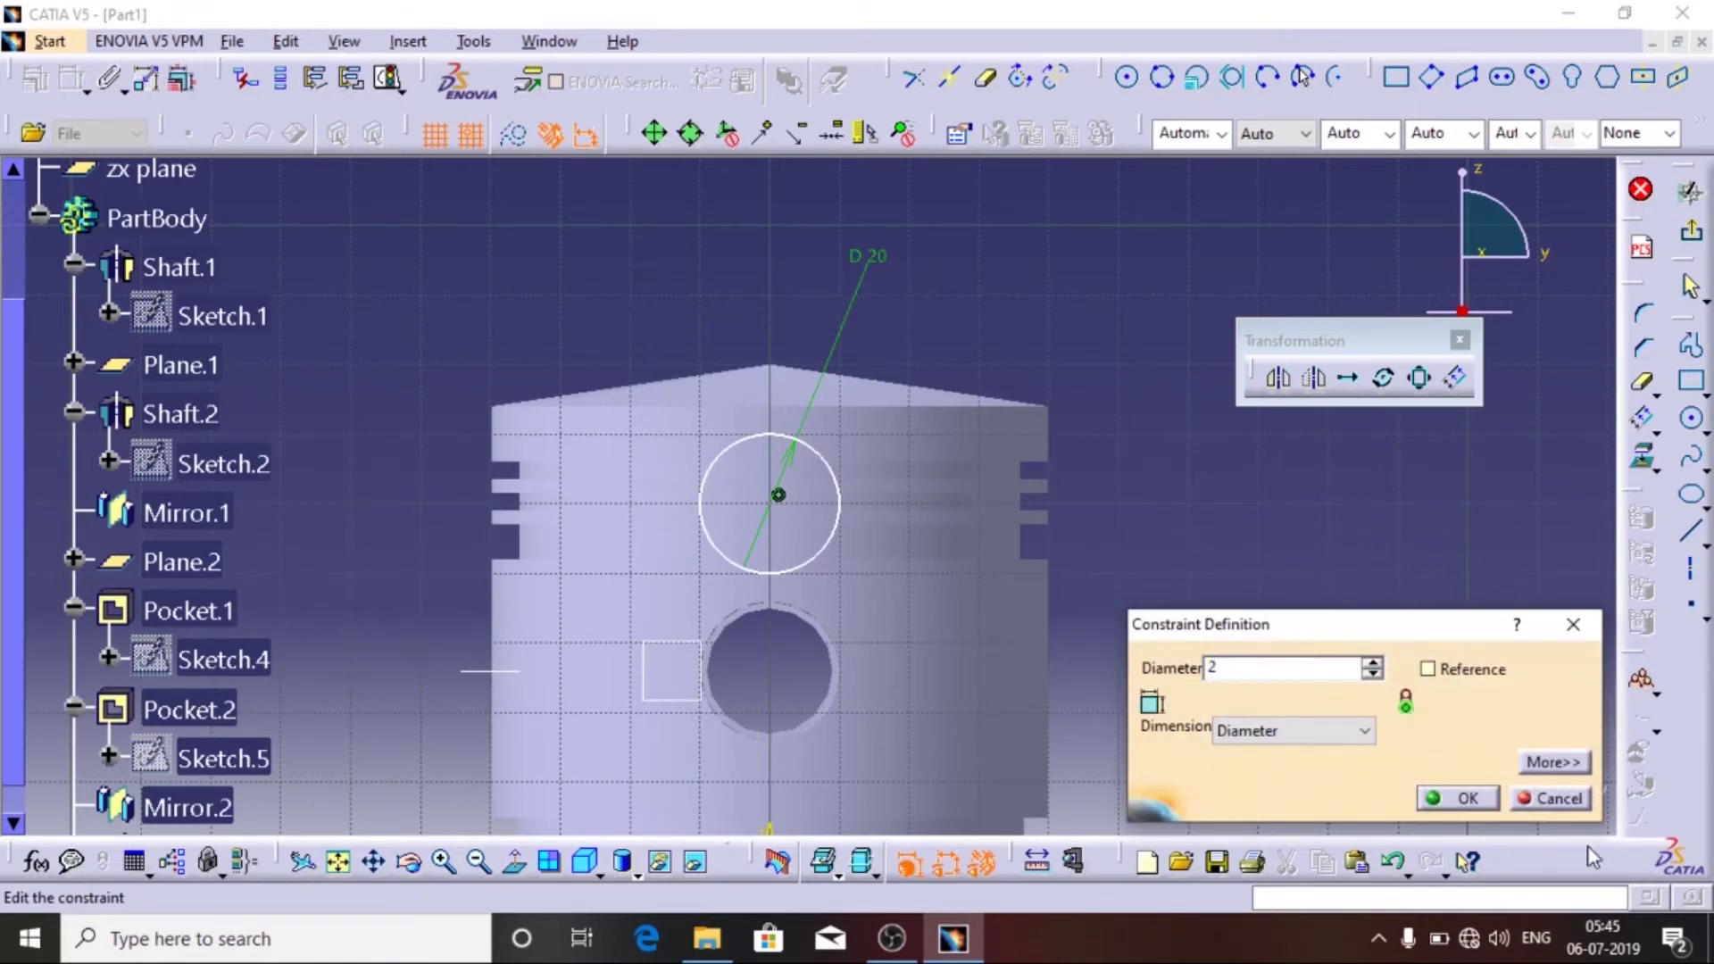
click(1464, 799)
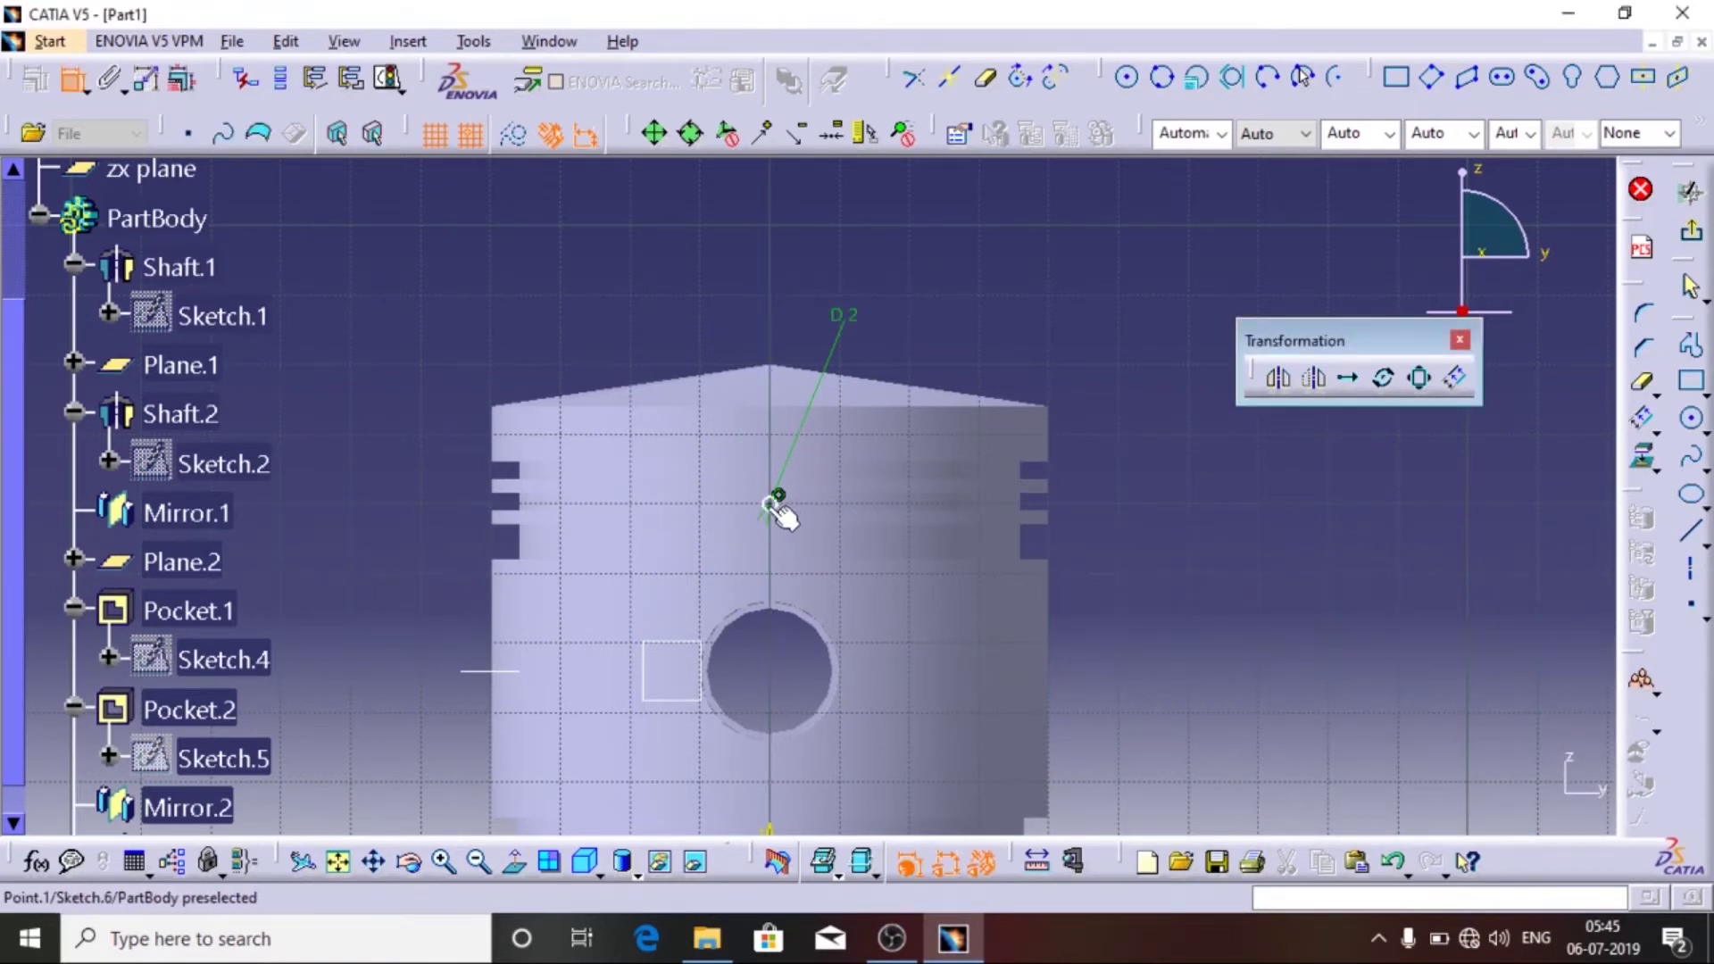
- Dimension the upper circle's centre from the lower edge of the third ring groove and set the distance to 2.5 mm
ctrl+middle_drag(1282, 567, 1277, 366)
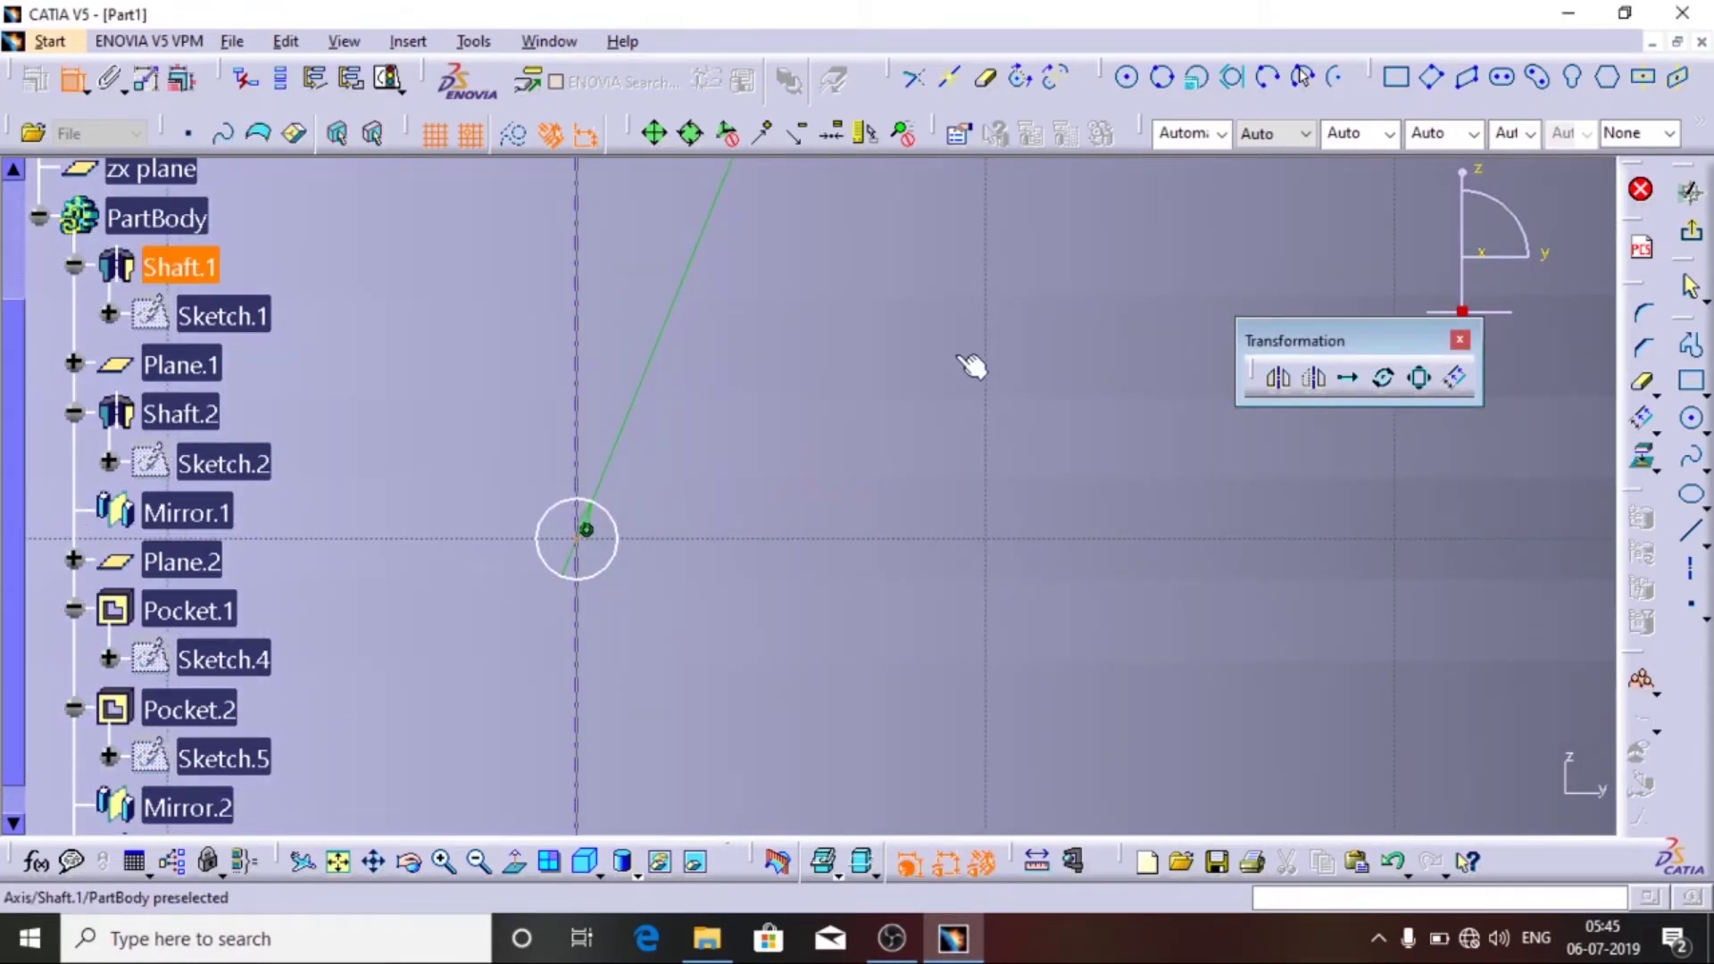
ctrl+middle_drag(968, 362, 941, 566)
click(988, 558)
click(1389, 531)
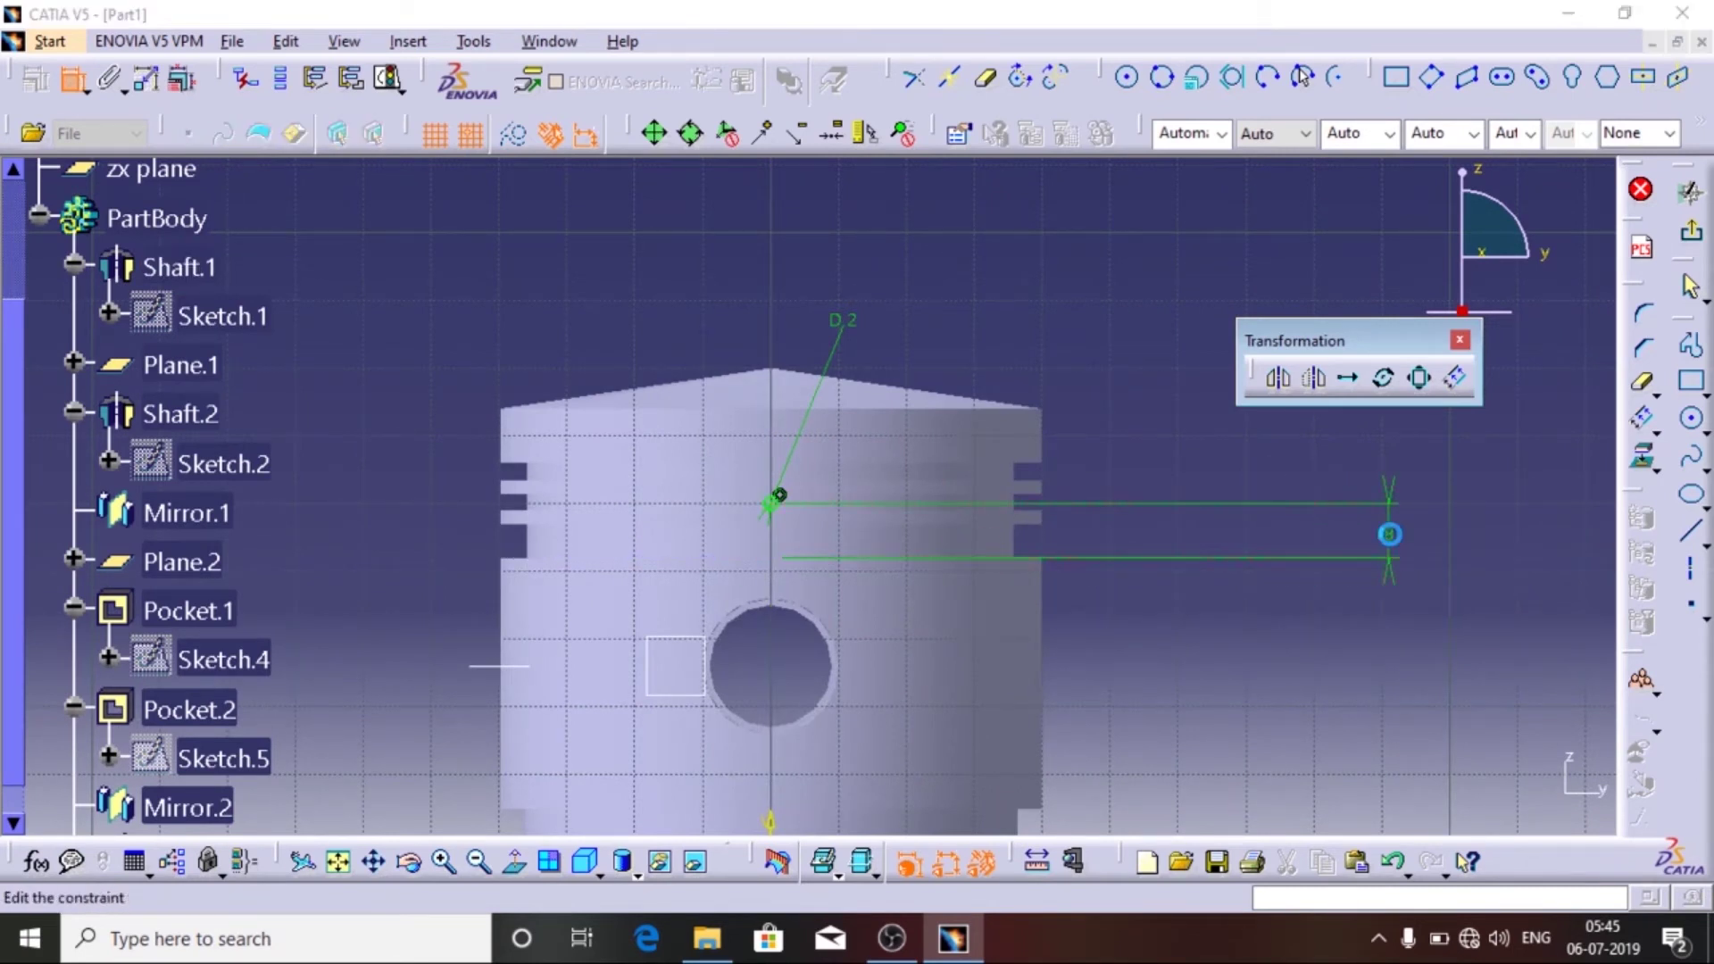
double_click(1389, 536)
key(Return)
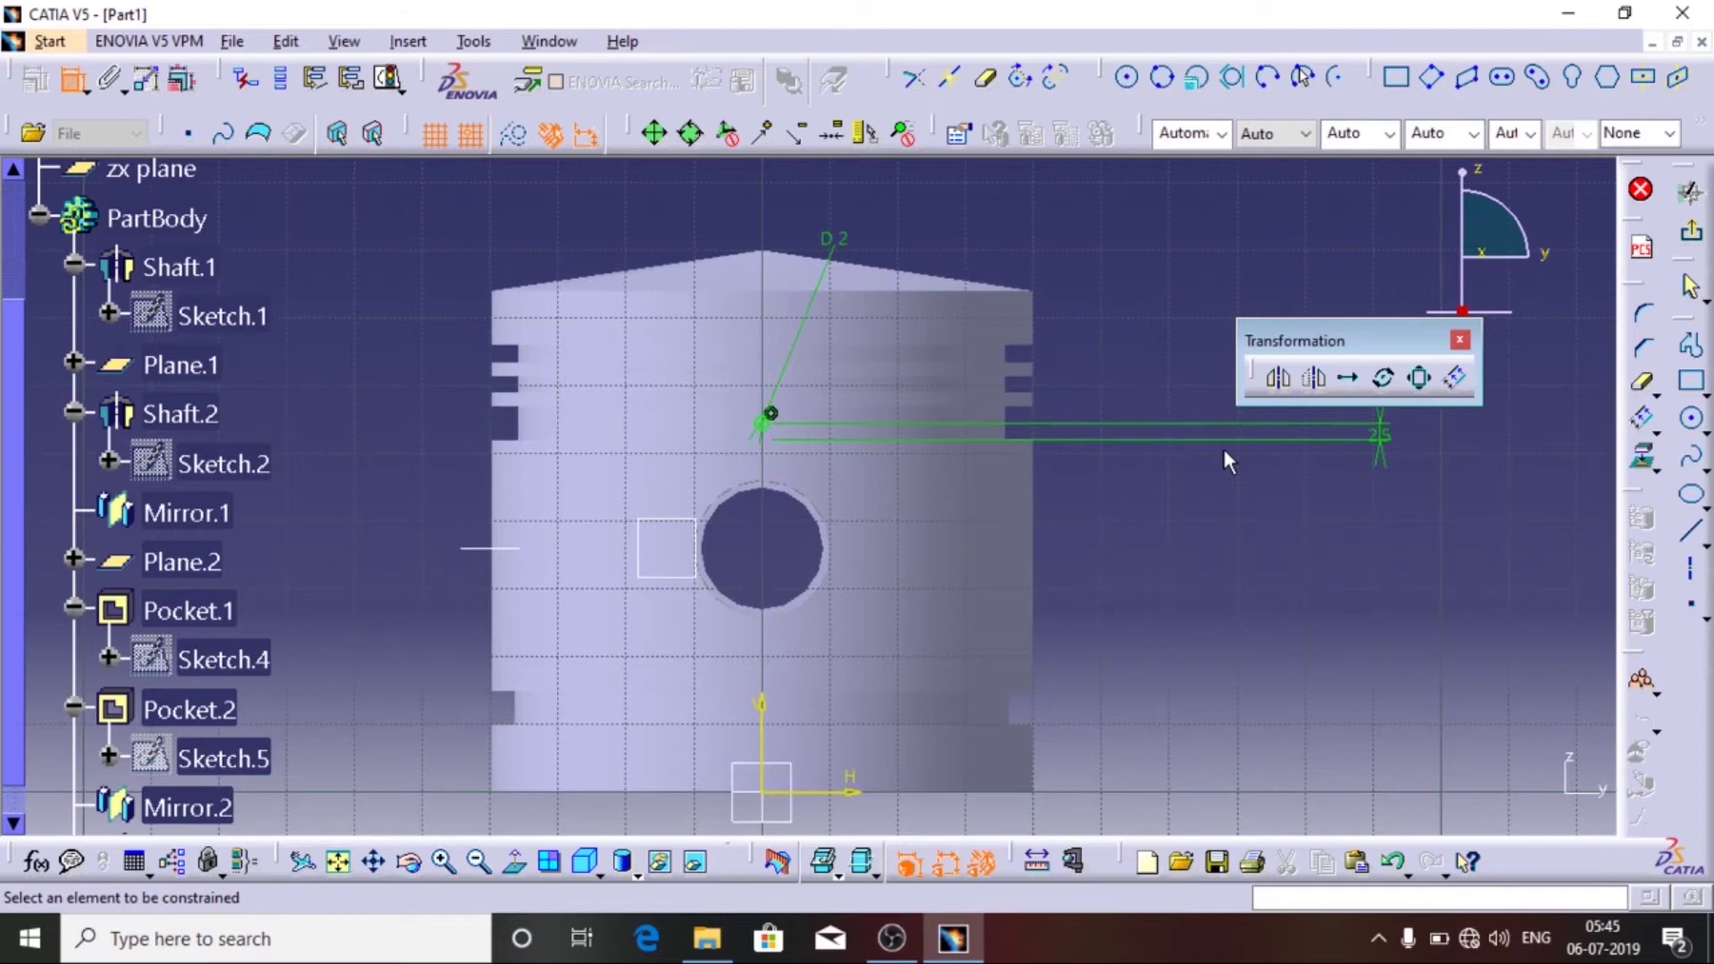
- Draw a second circle about 20 mm in diameter on the vertical axis below the pin hole
click(1128, 80)
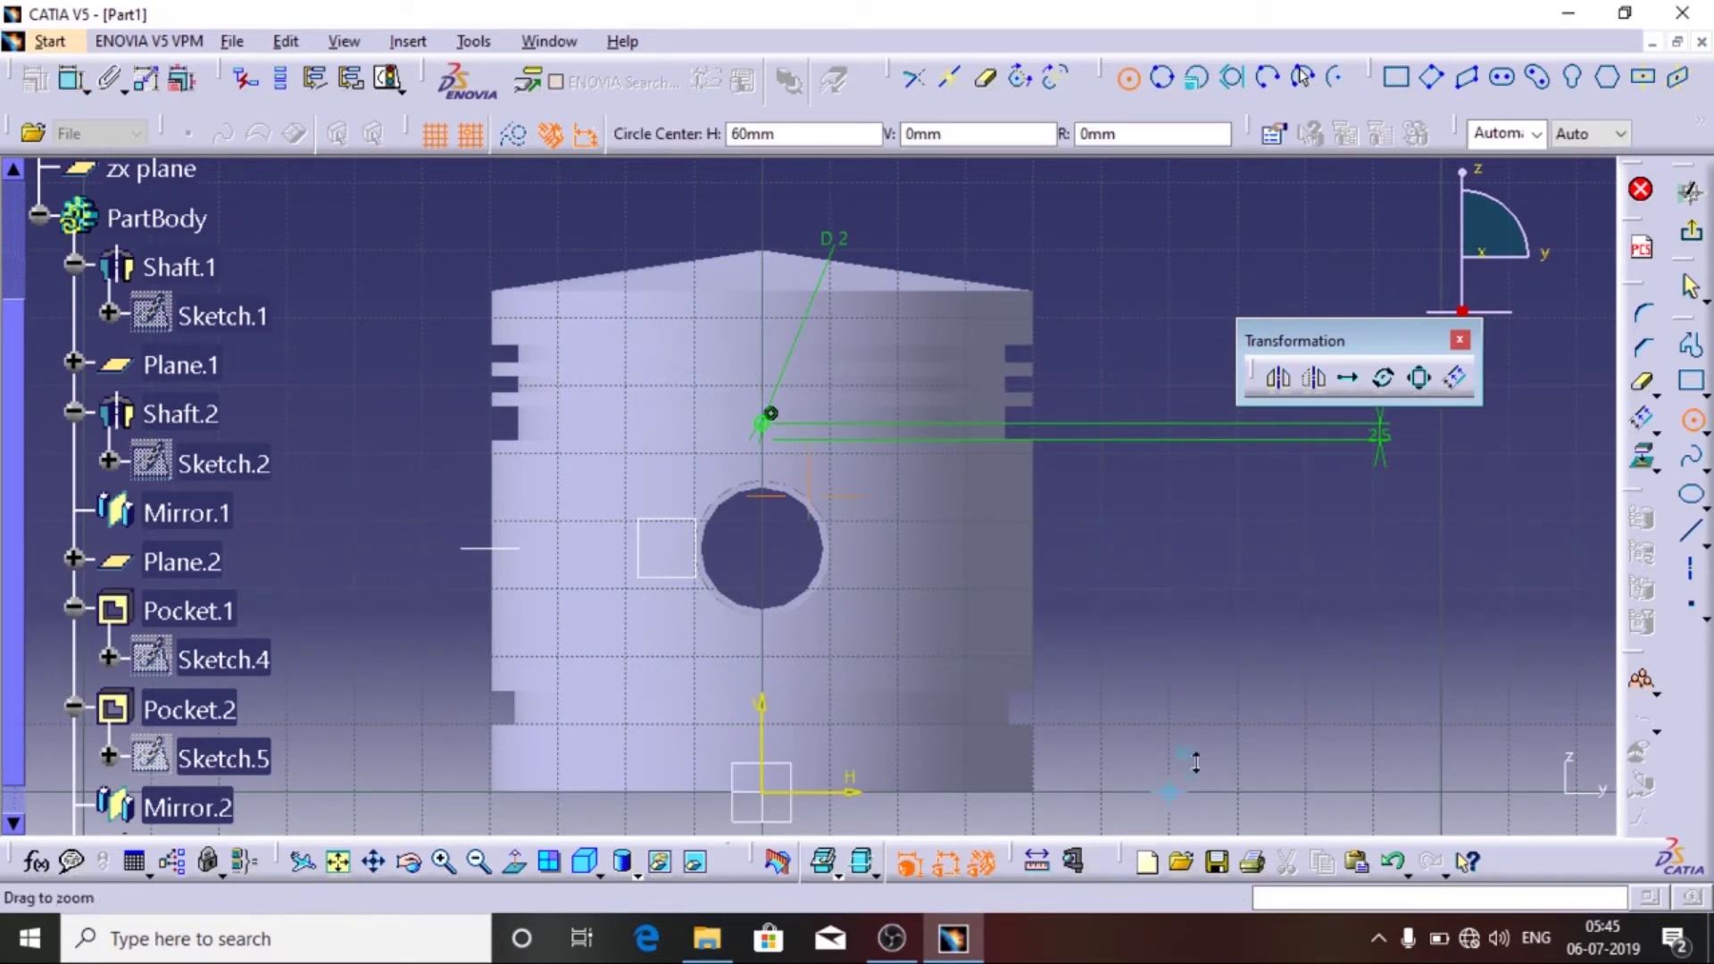
scroll(777, 714, up, 2)
click(764, 585)
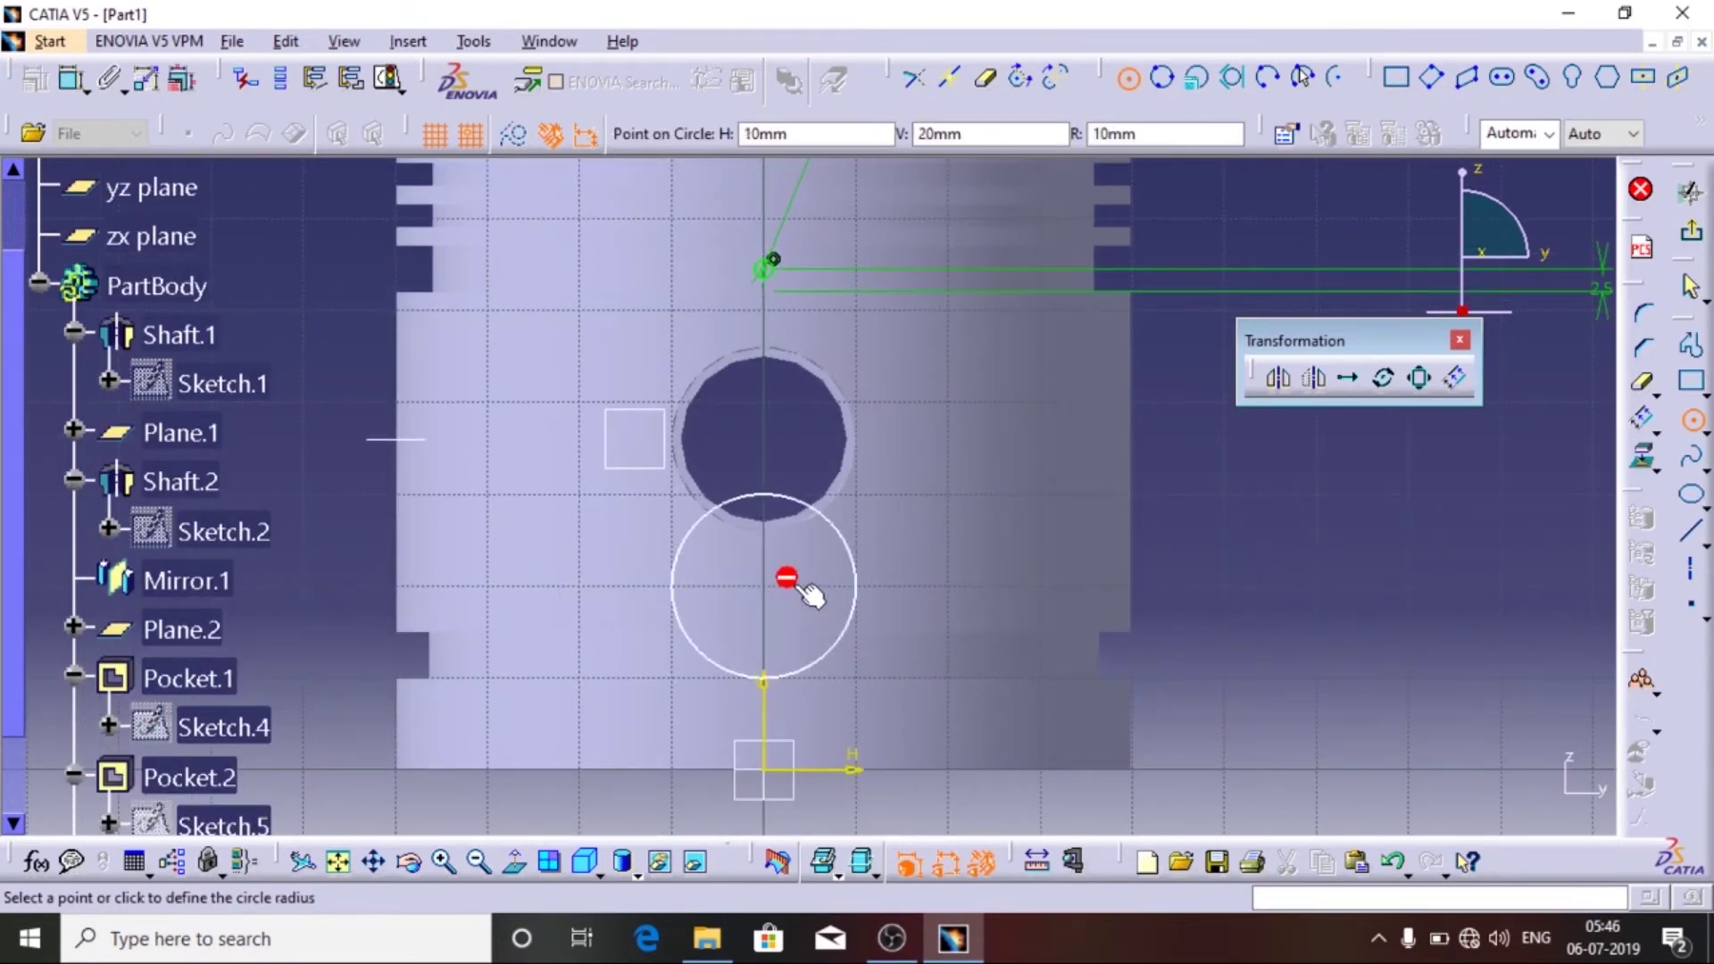
click(839, 599)
click(917, 612)
- Dimension the second circle's diameter and set it to 2 mm
click(72, 81)
click(839, 531)
click(1168, 534)
double_click(1167, 533)
text(2)
key(Return)
- Dimension the second circle's centre from the lower edge of the skirt groove and set the distance to 2.5 mm
click(71, 80)
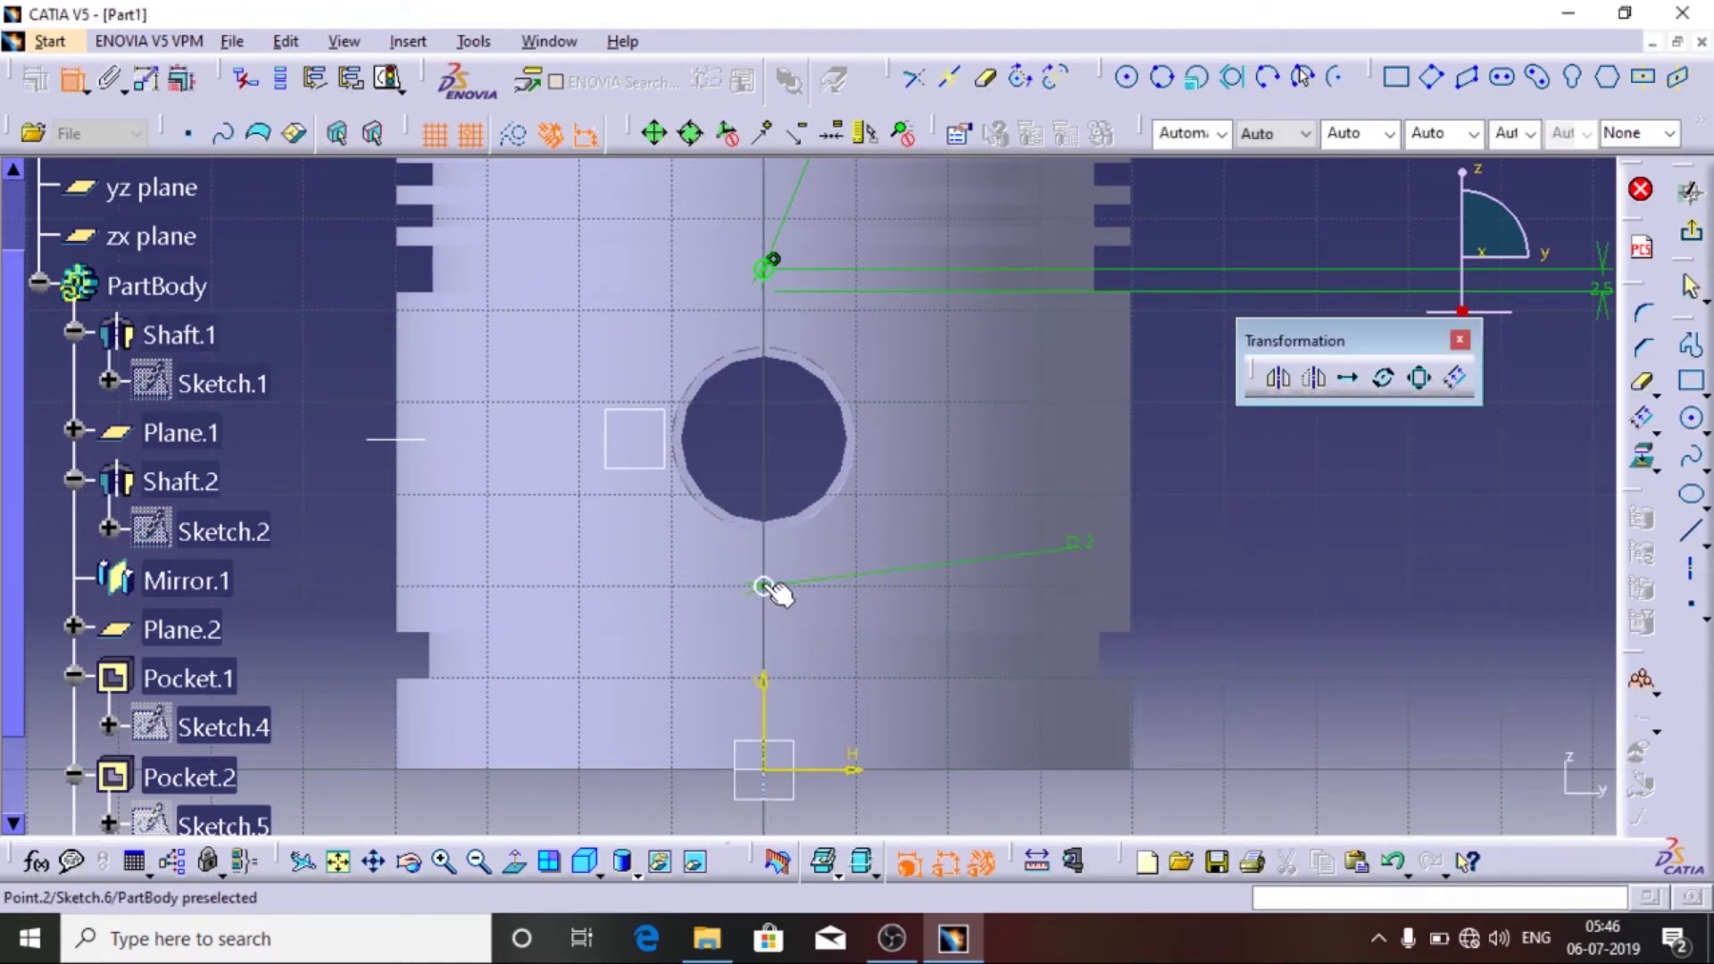
click(875, 681)
click(1470, 625)
double_click(1469, 626)
text(2.5)
key(Return)
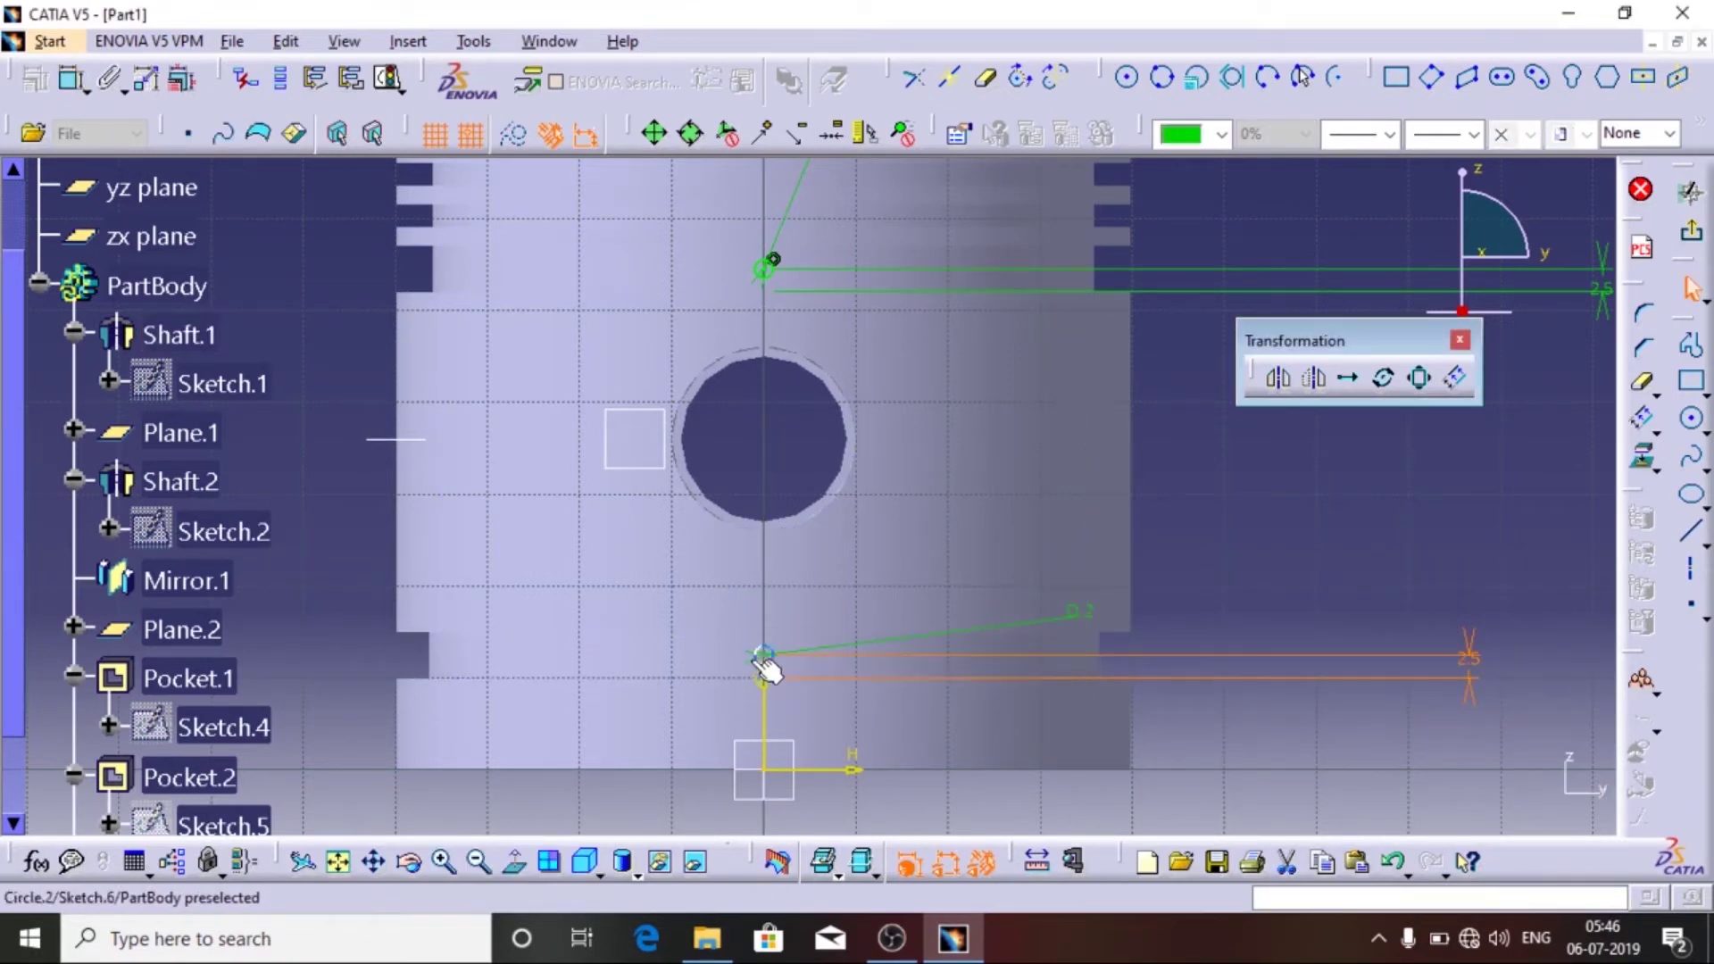
- Try to dimension the lower circle from the upper edge of the skirt groove as well
click(1641, 680)
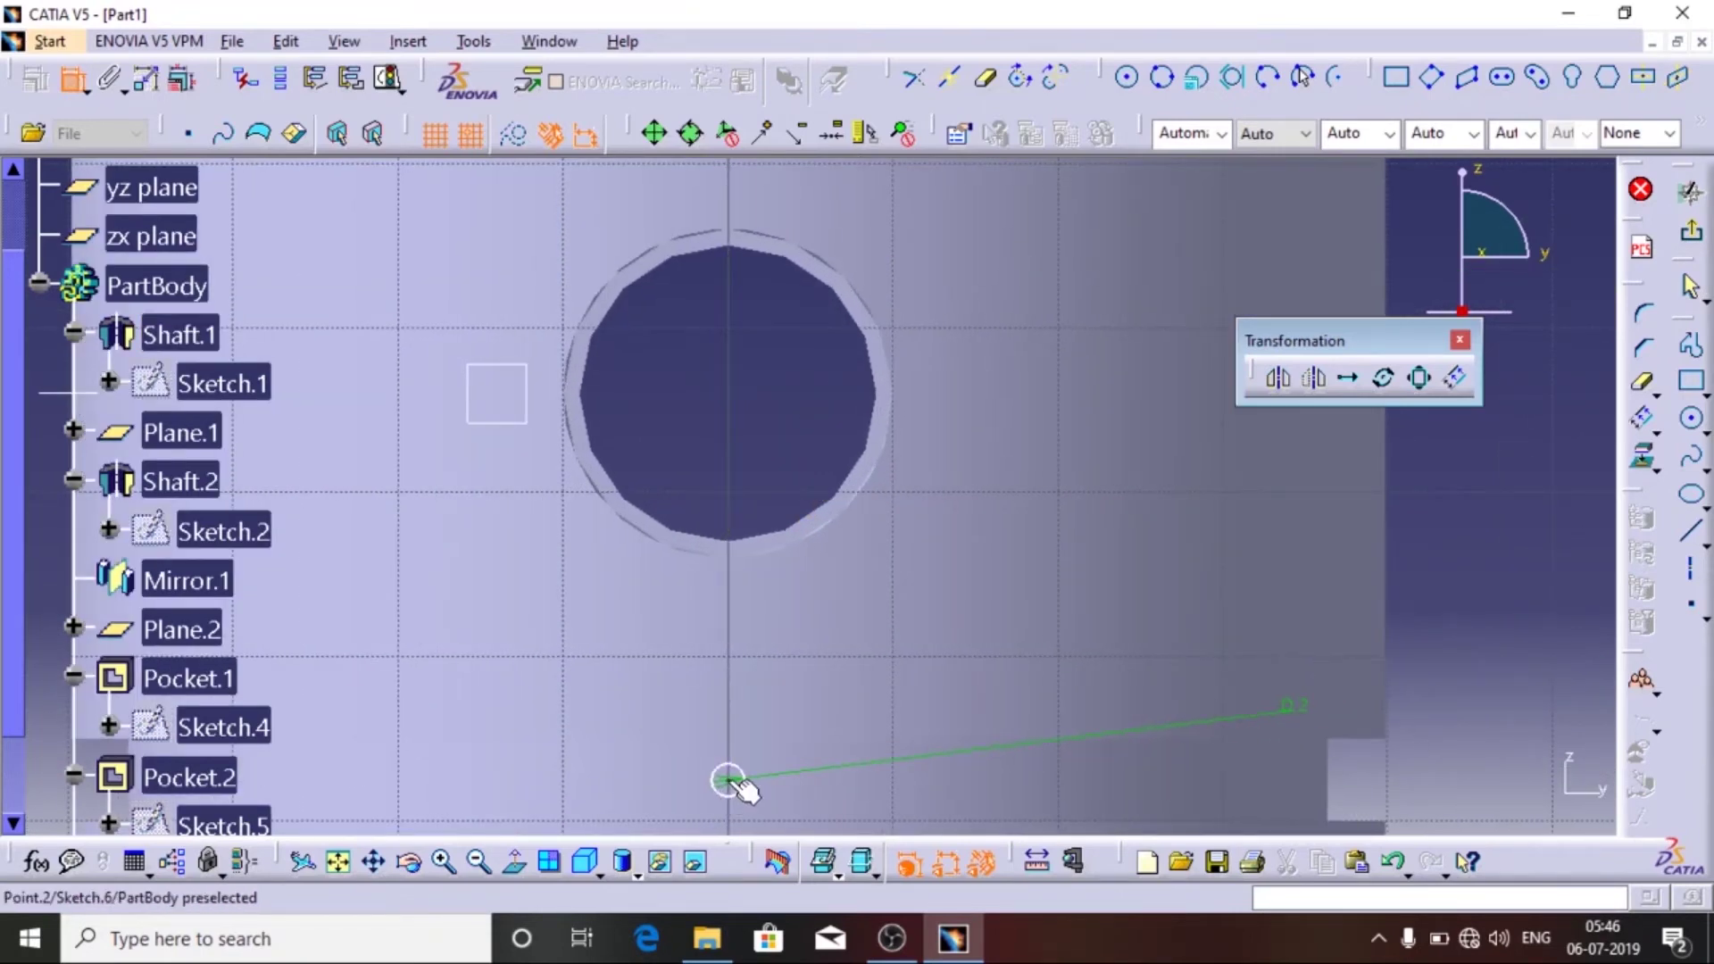
click(729, 780)
click(760, 739)
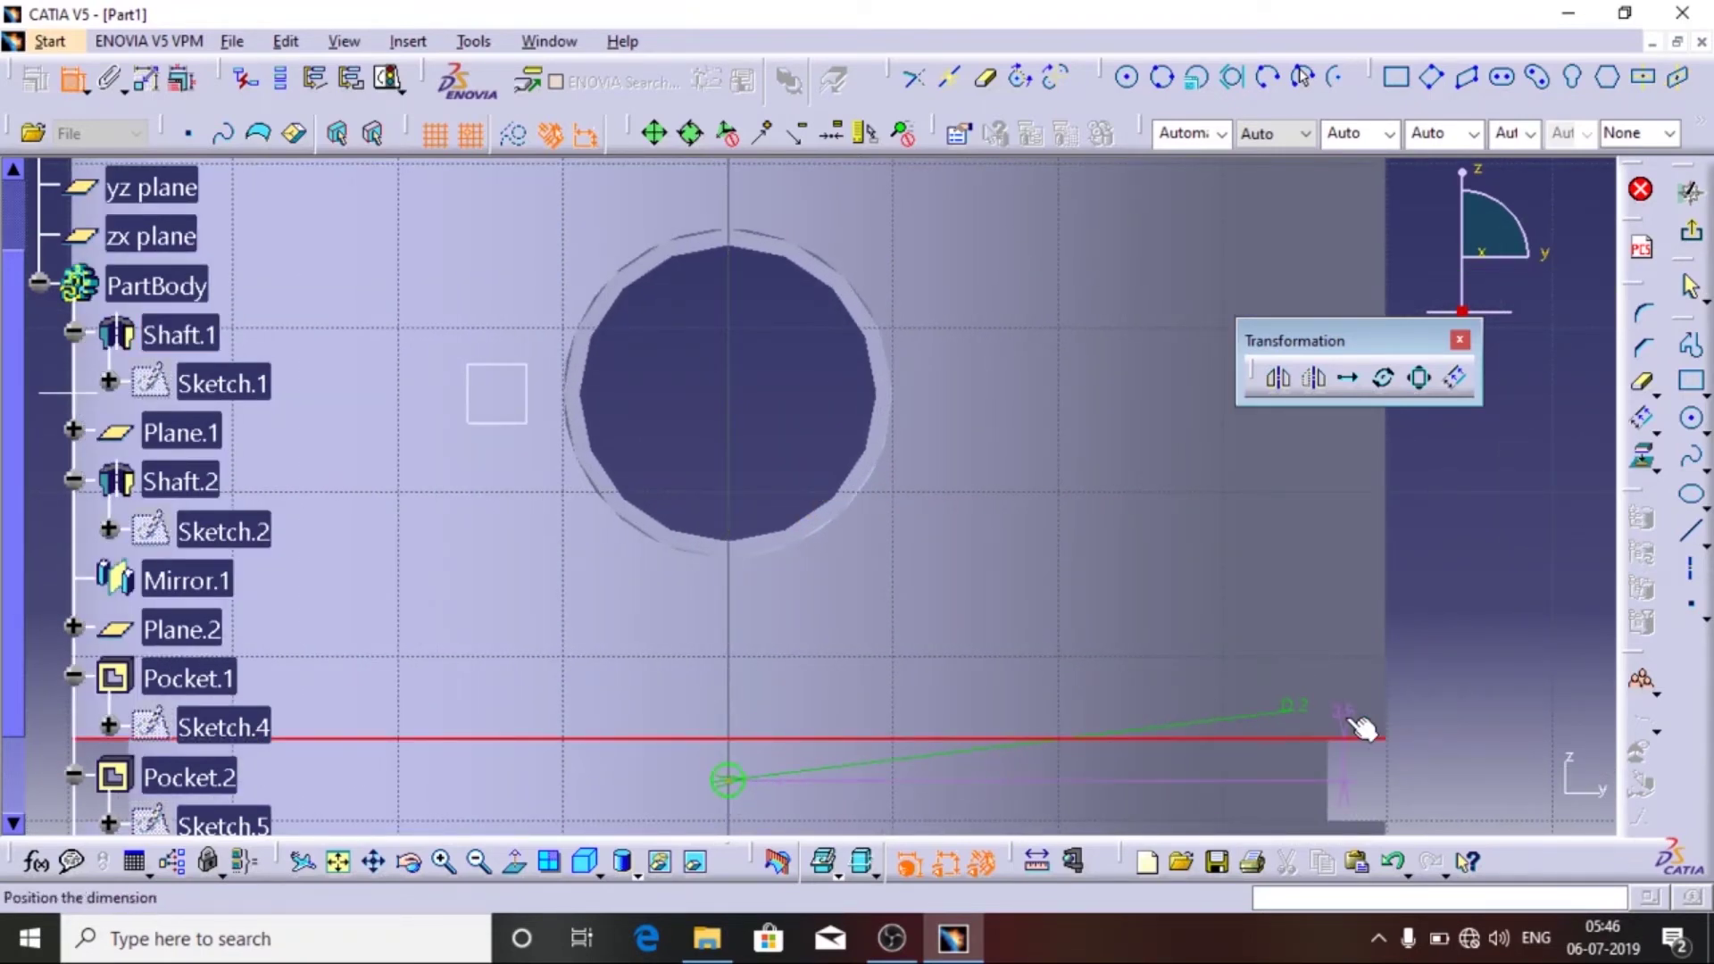
click(1361, 727)
scroll(937, 592, down, 3)
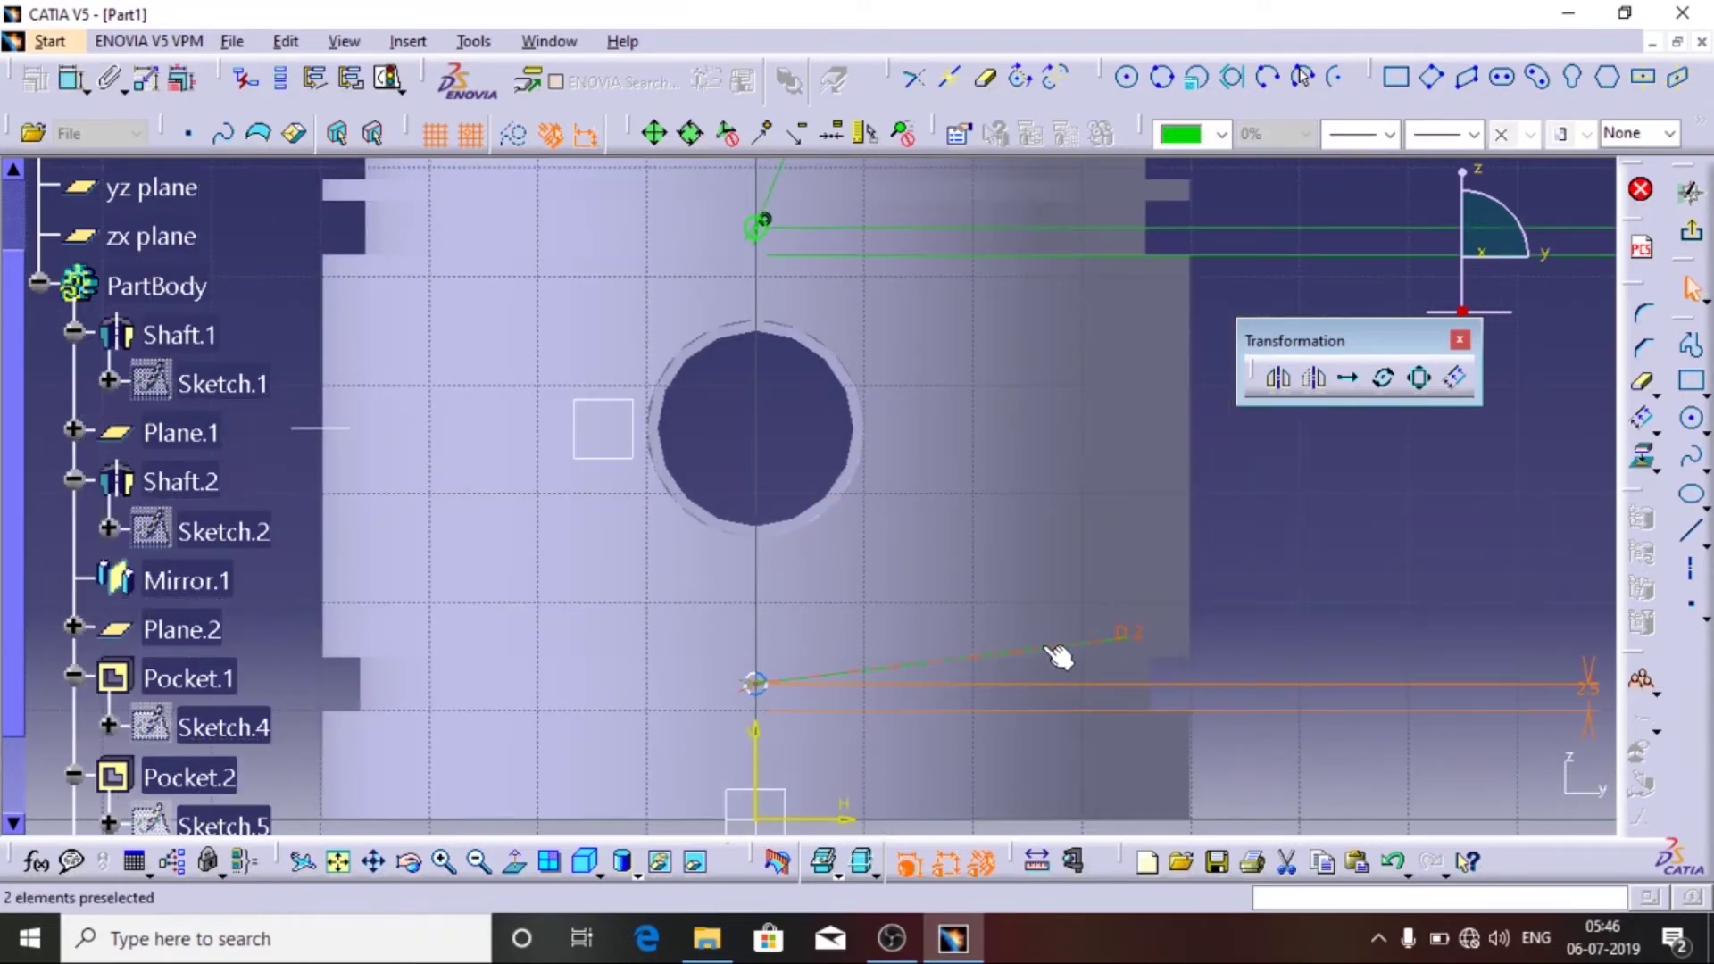
click(1458, 708)
- Dimension the vertical distance between the two small circles and exit the sketch
click(1641, 681)
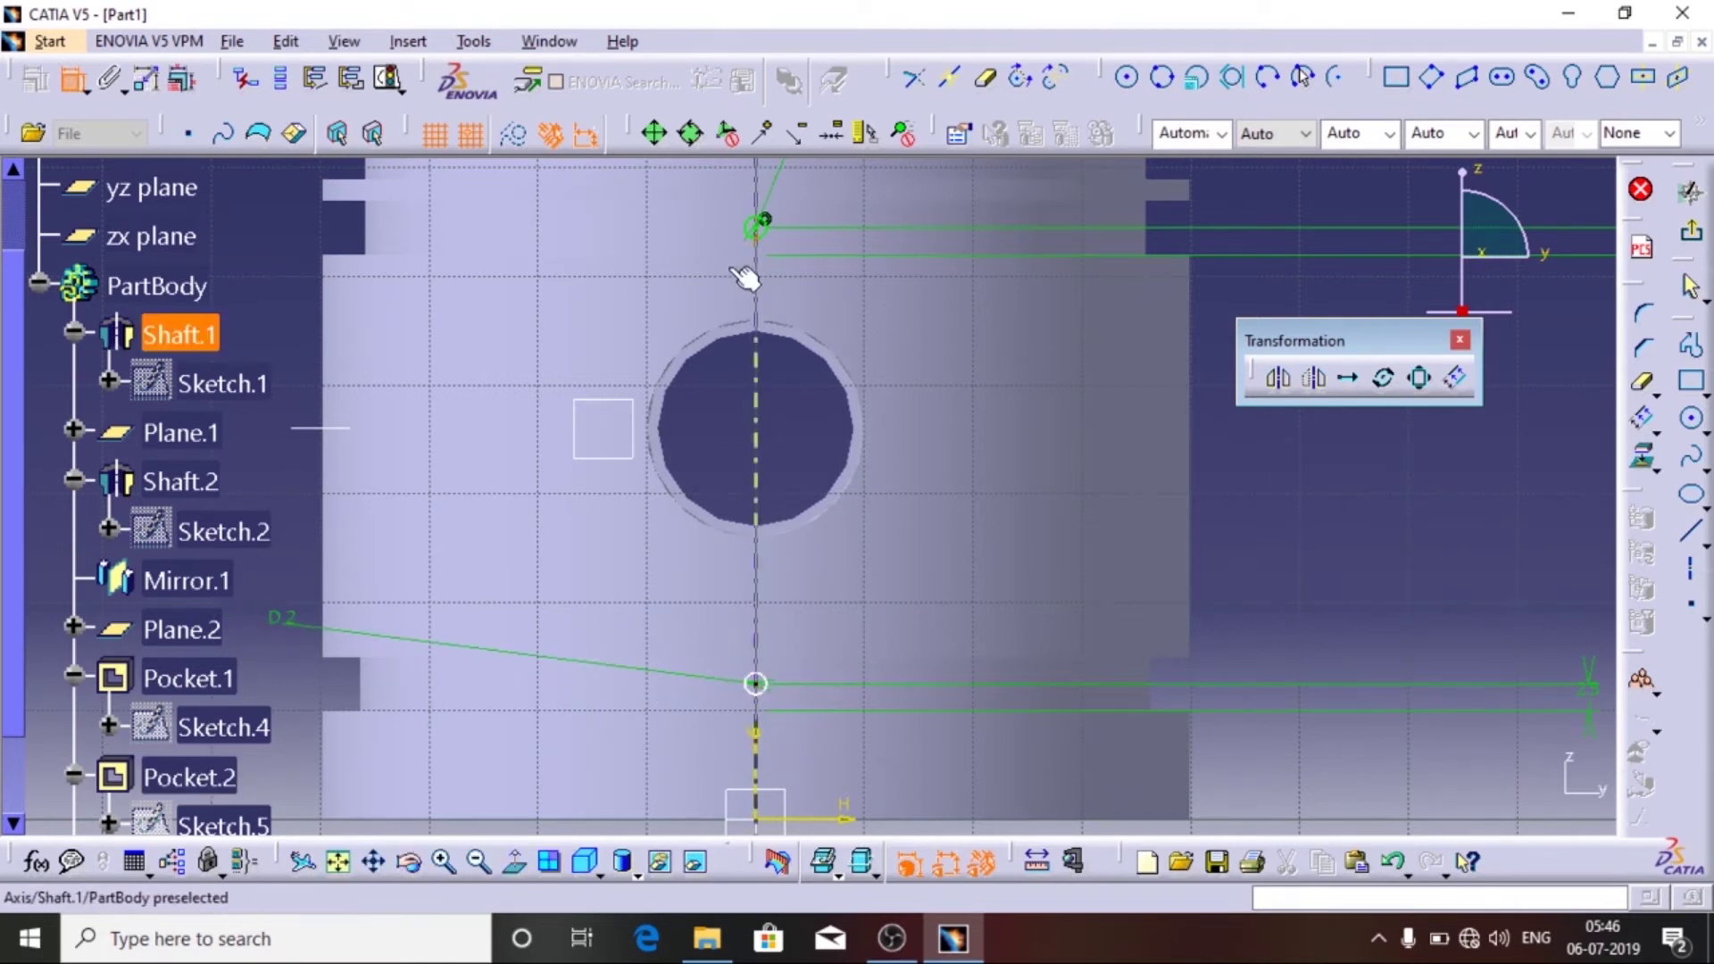
click(1321, 482)
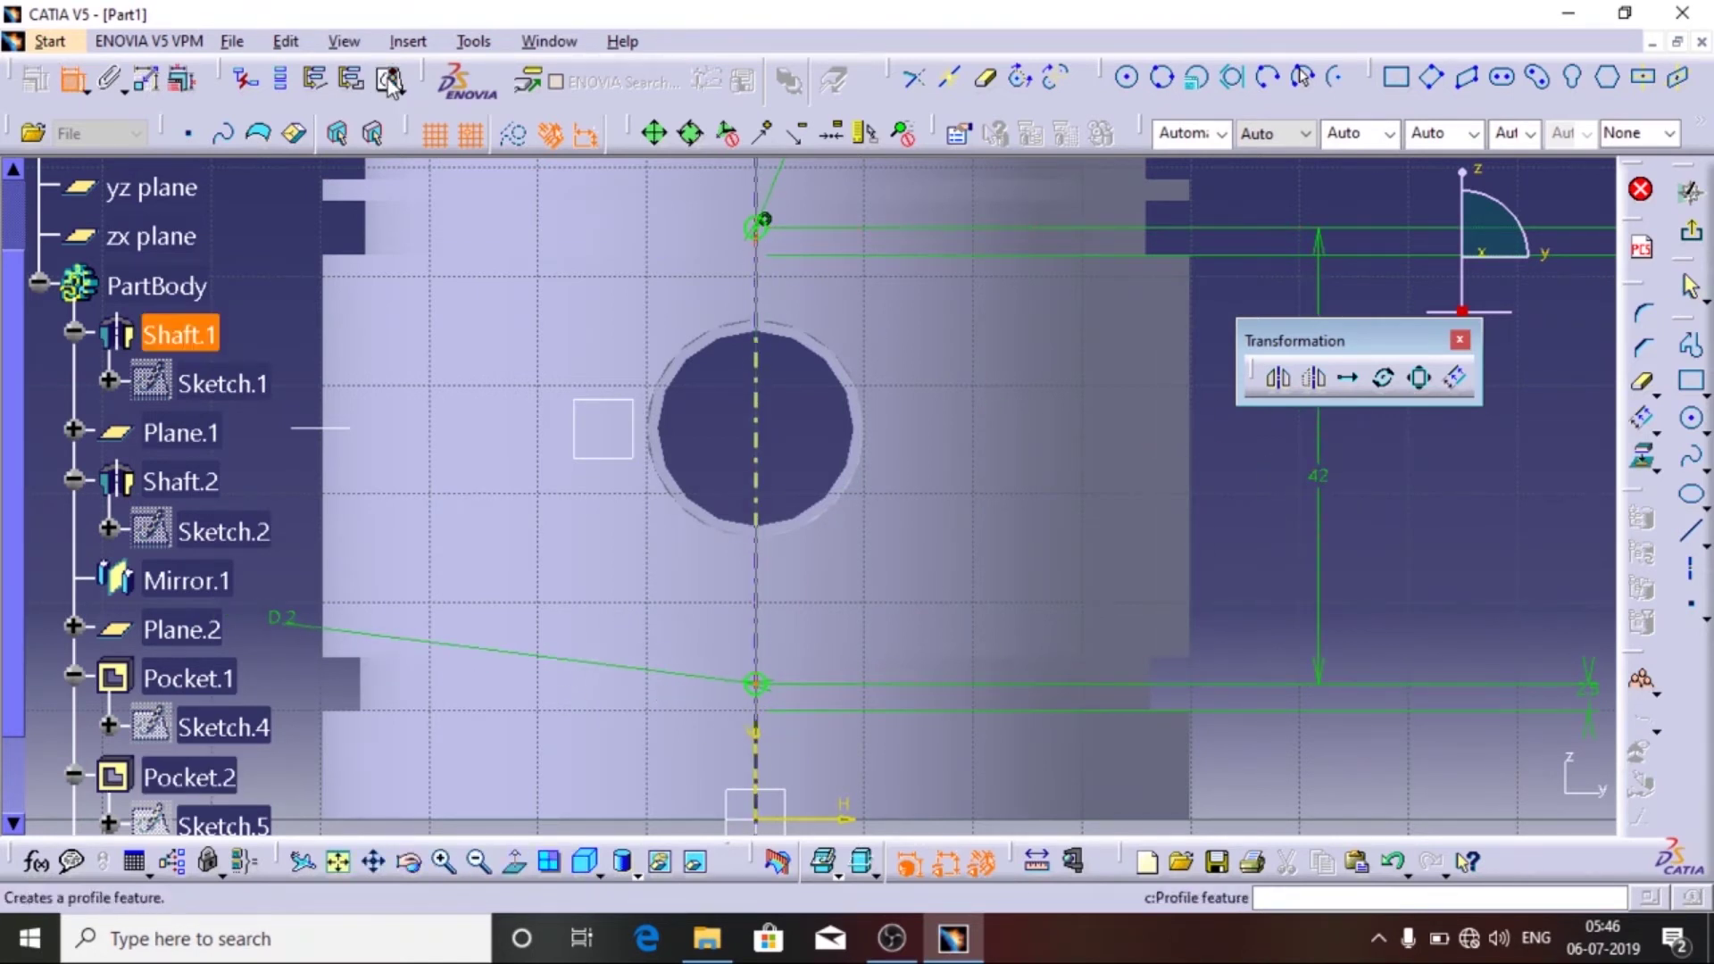
click(1686, 244)
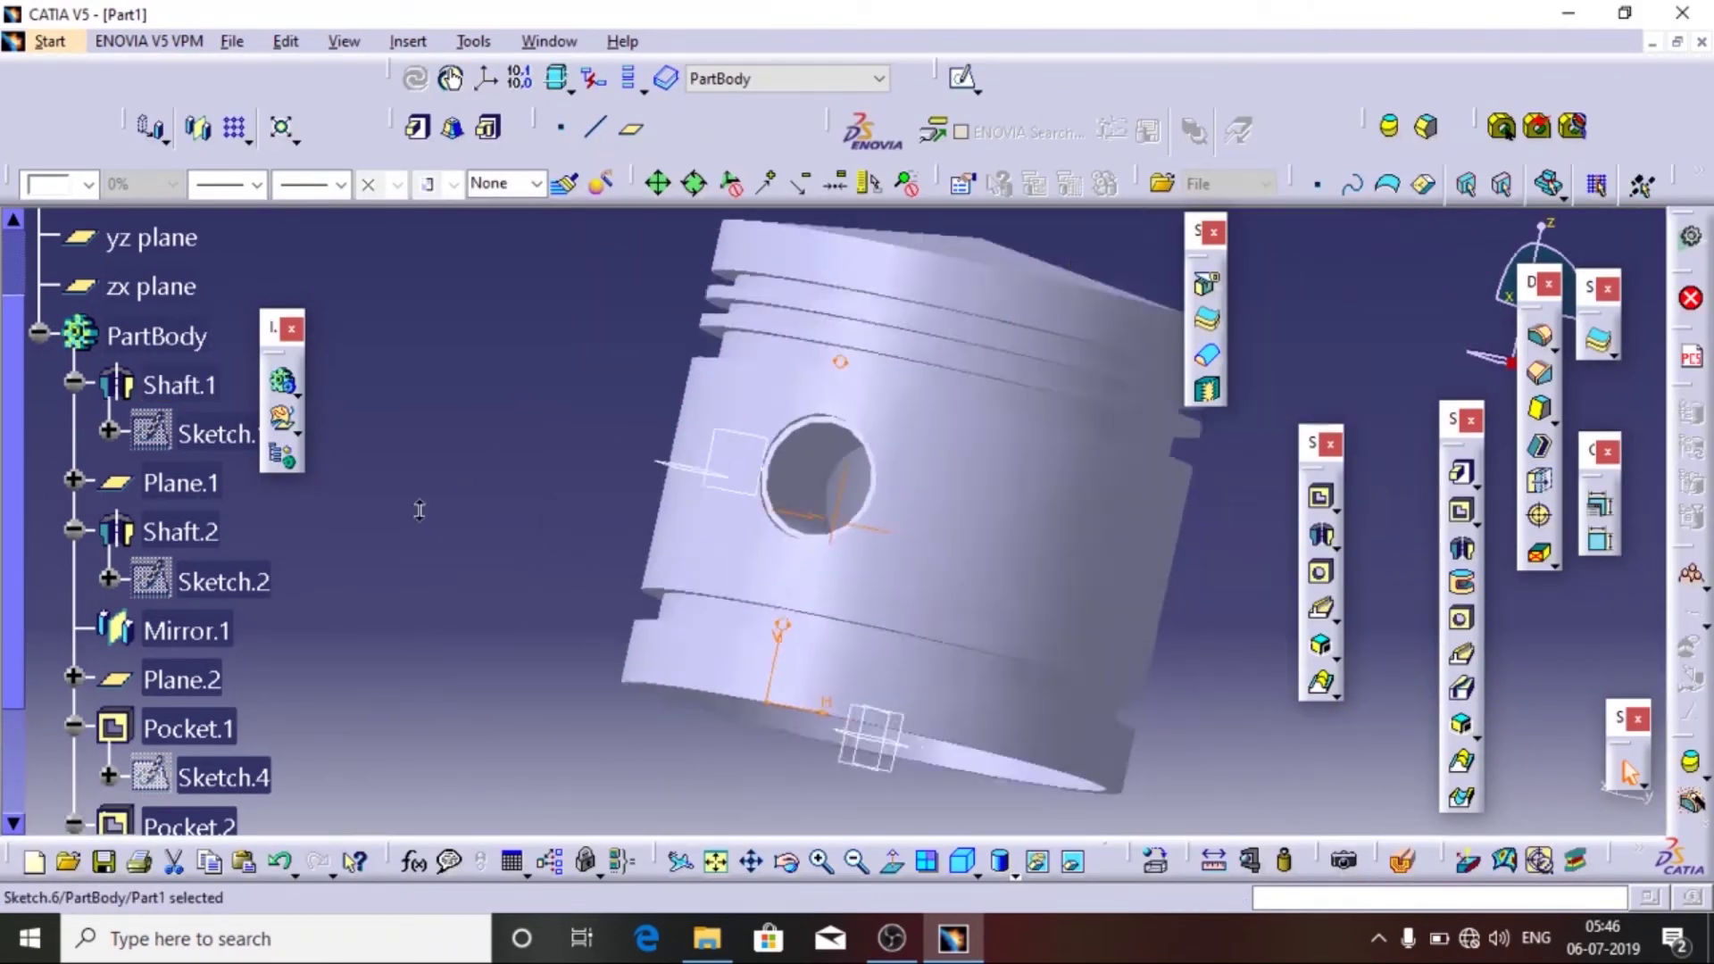
- Cut the sketch with the two 2 mm circles as a pocket with its first limit set to Up to last
middle_drag(933, 337, 665, 420)
click(701, 607)
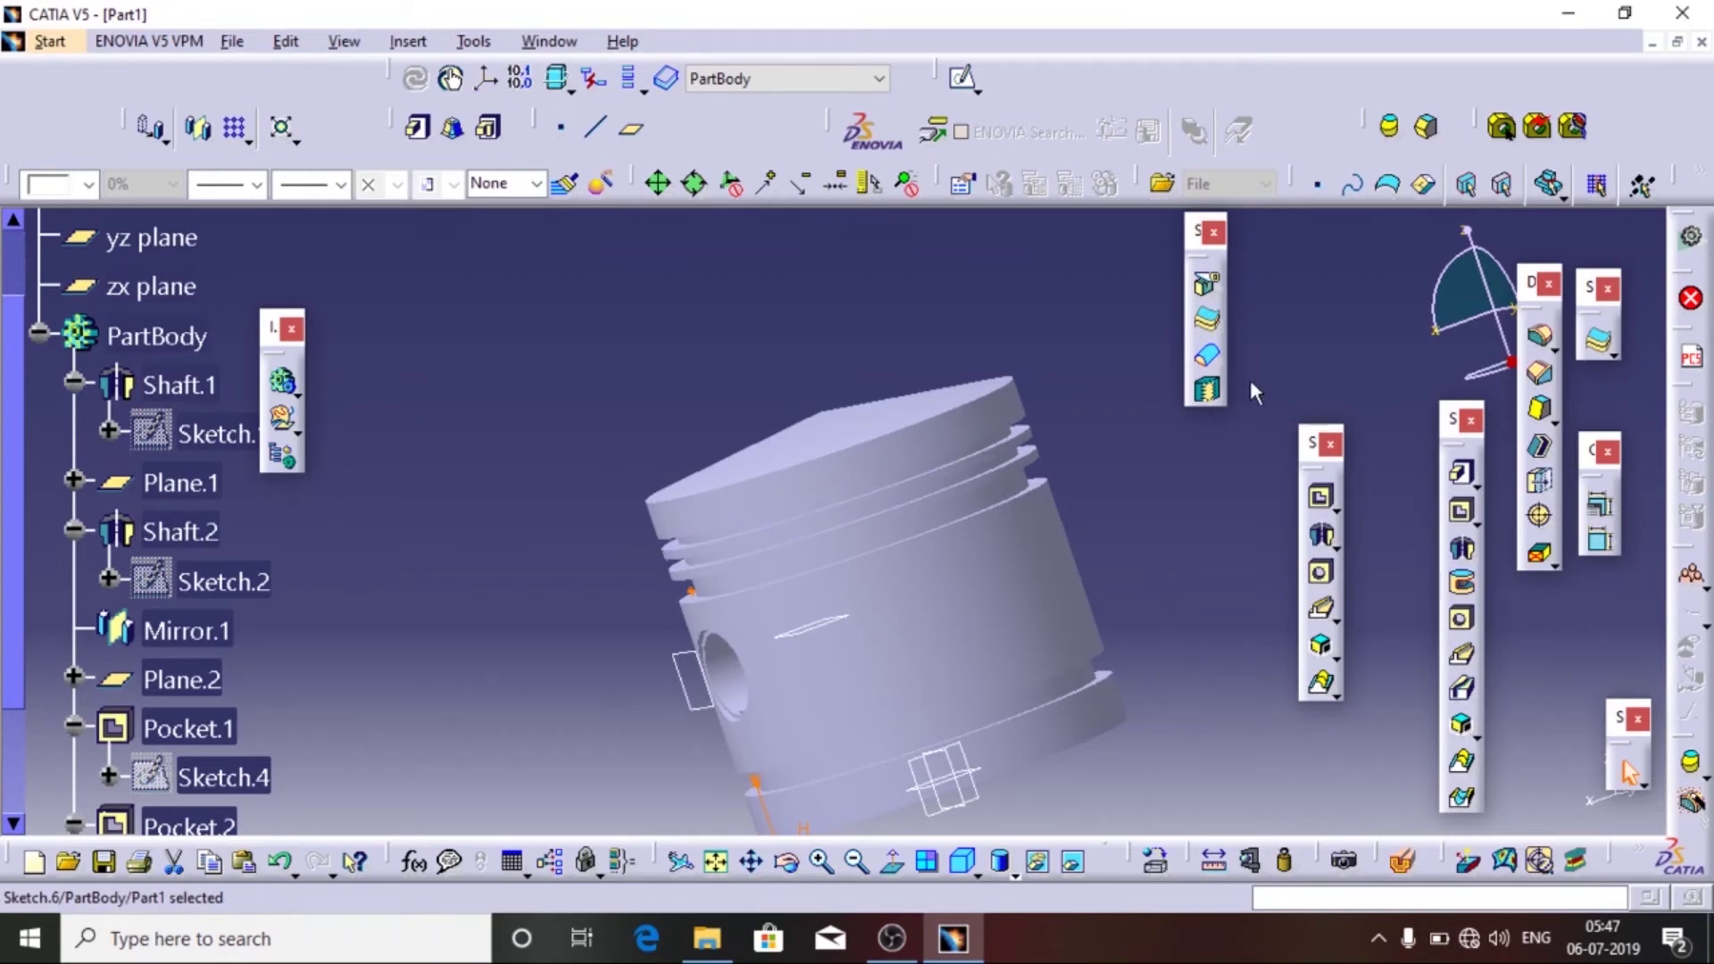
click(1460, 511)
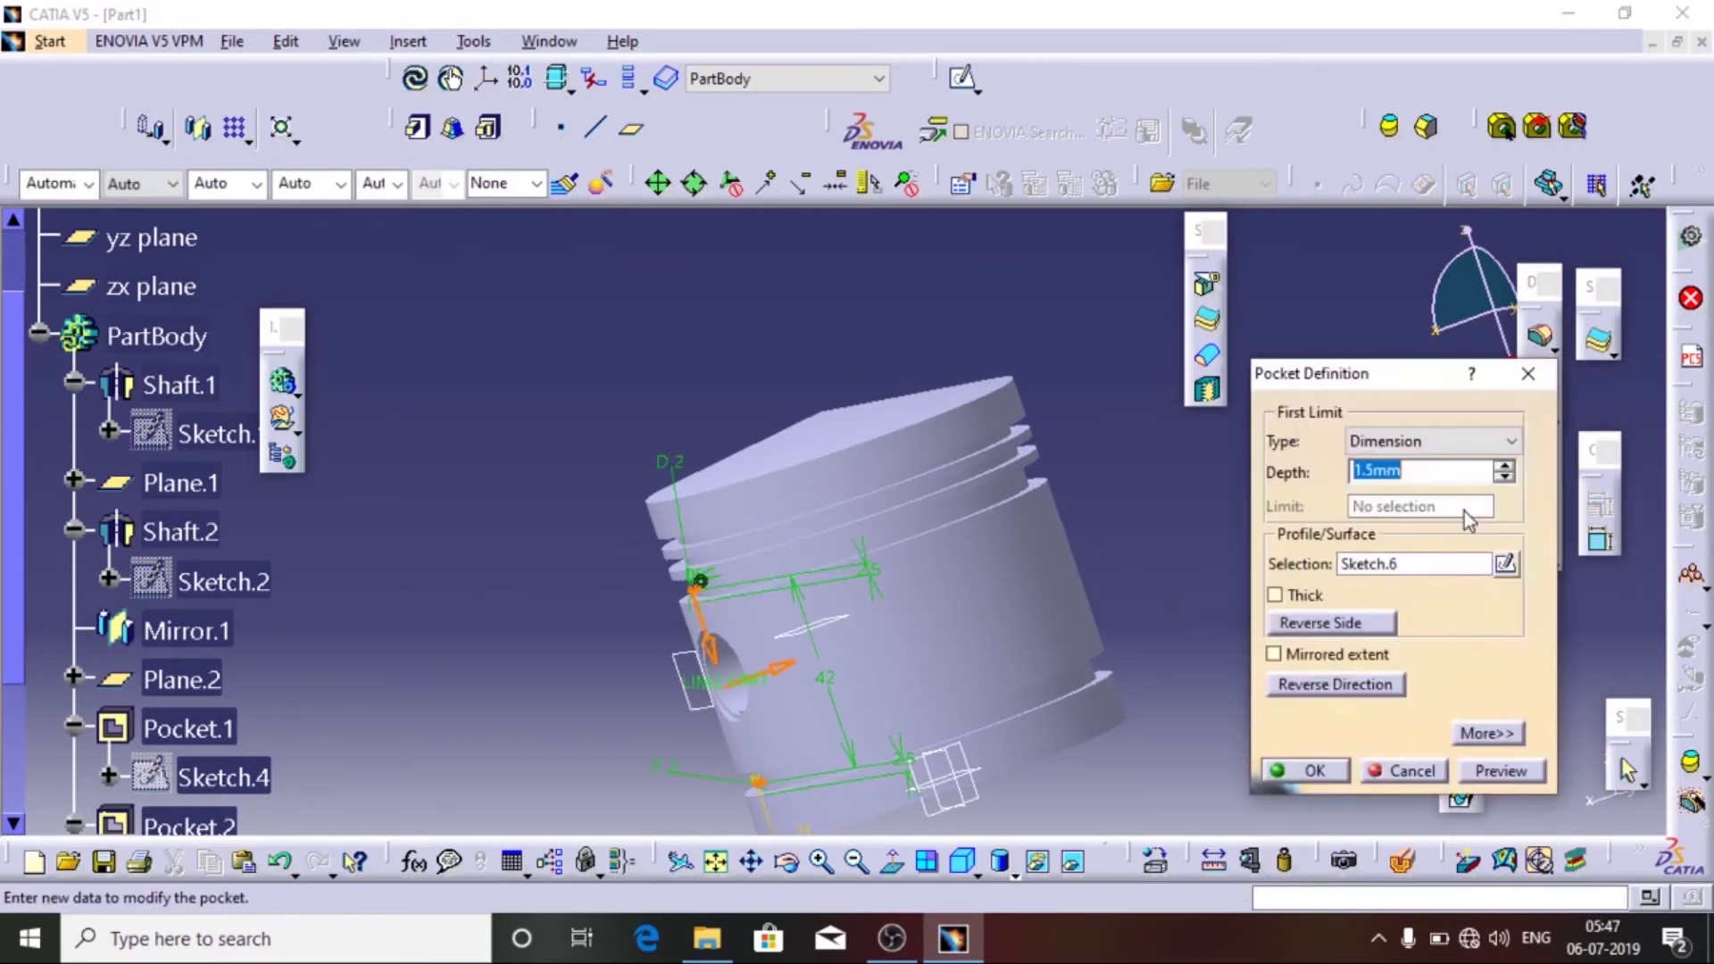
click(1499, 442)
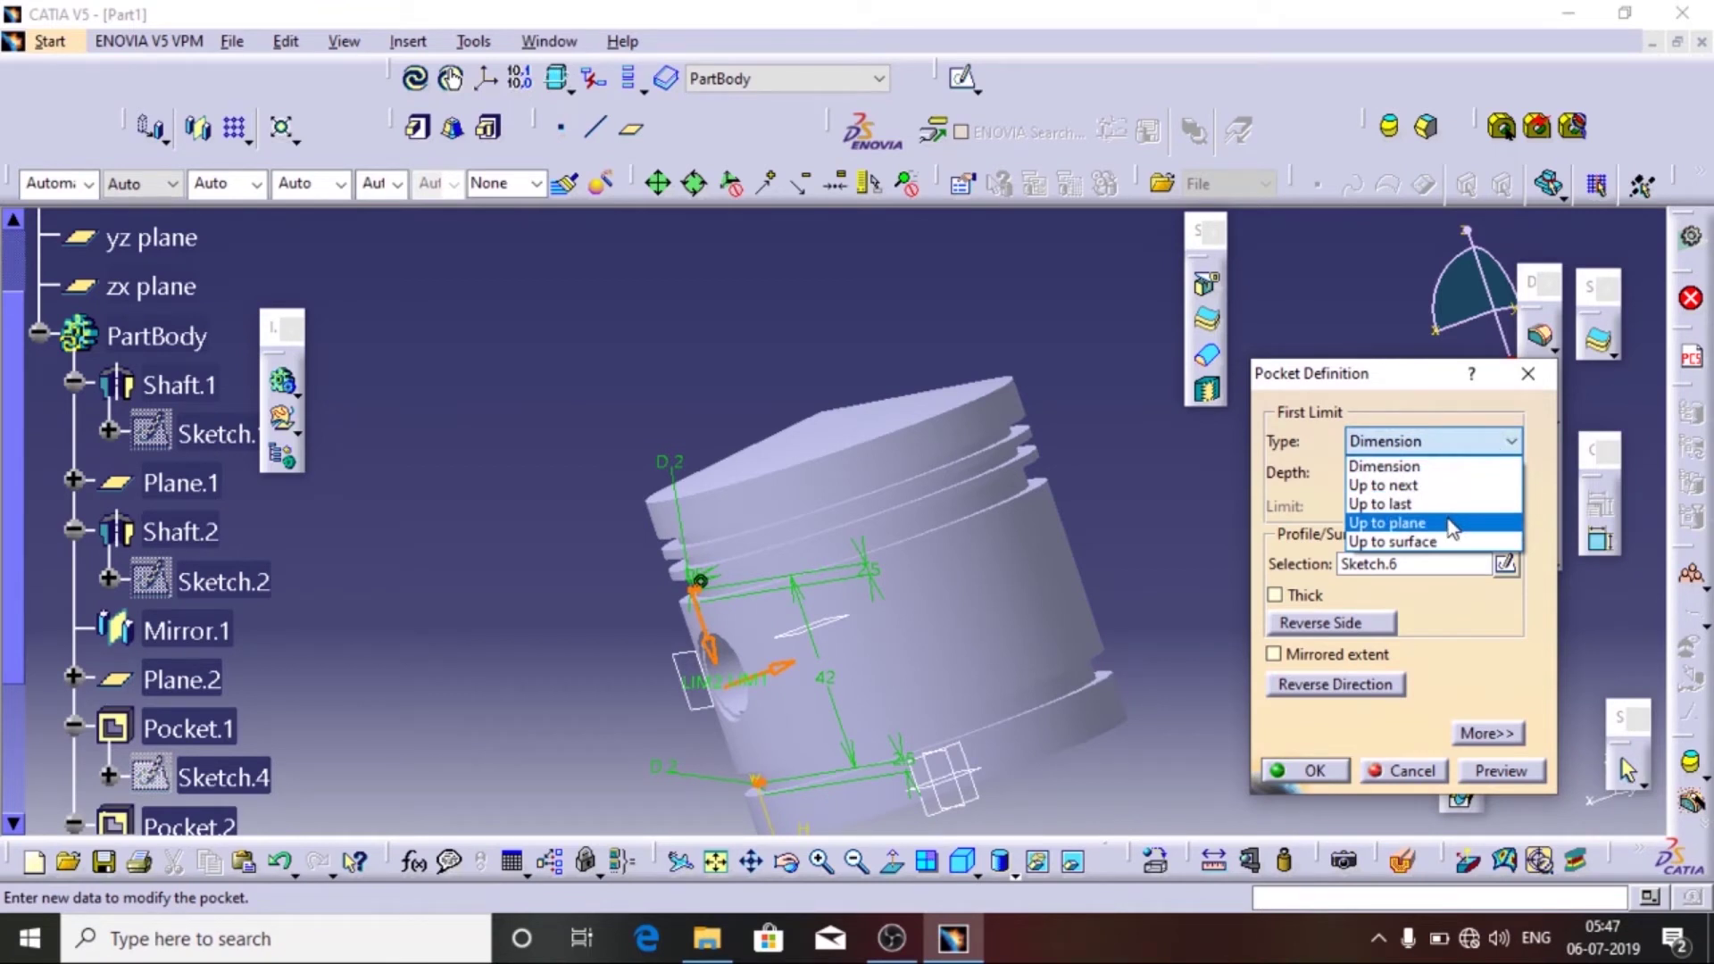
click(1438, 503)
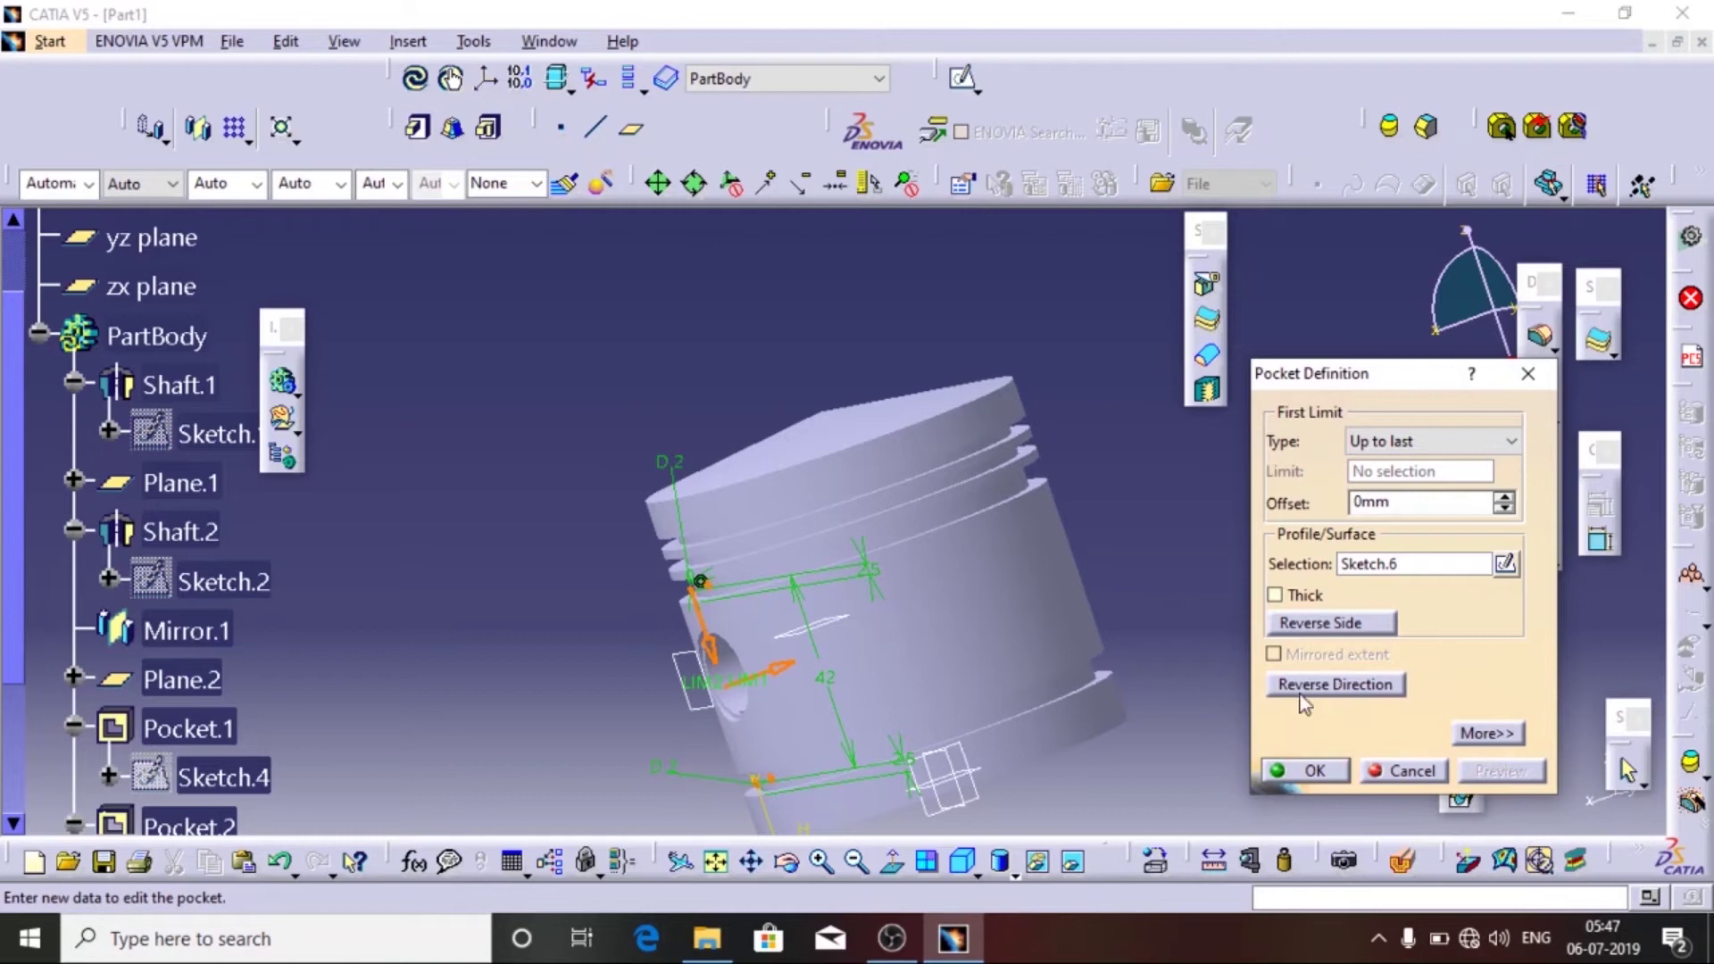
middle_drag(1170, 413, 780, 600)
middle_drag(1192, 743, 1116, 446)
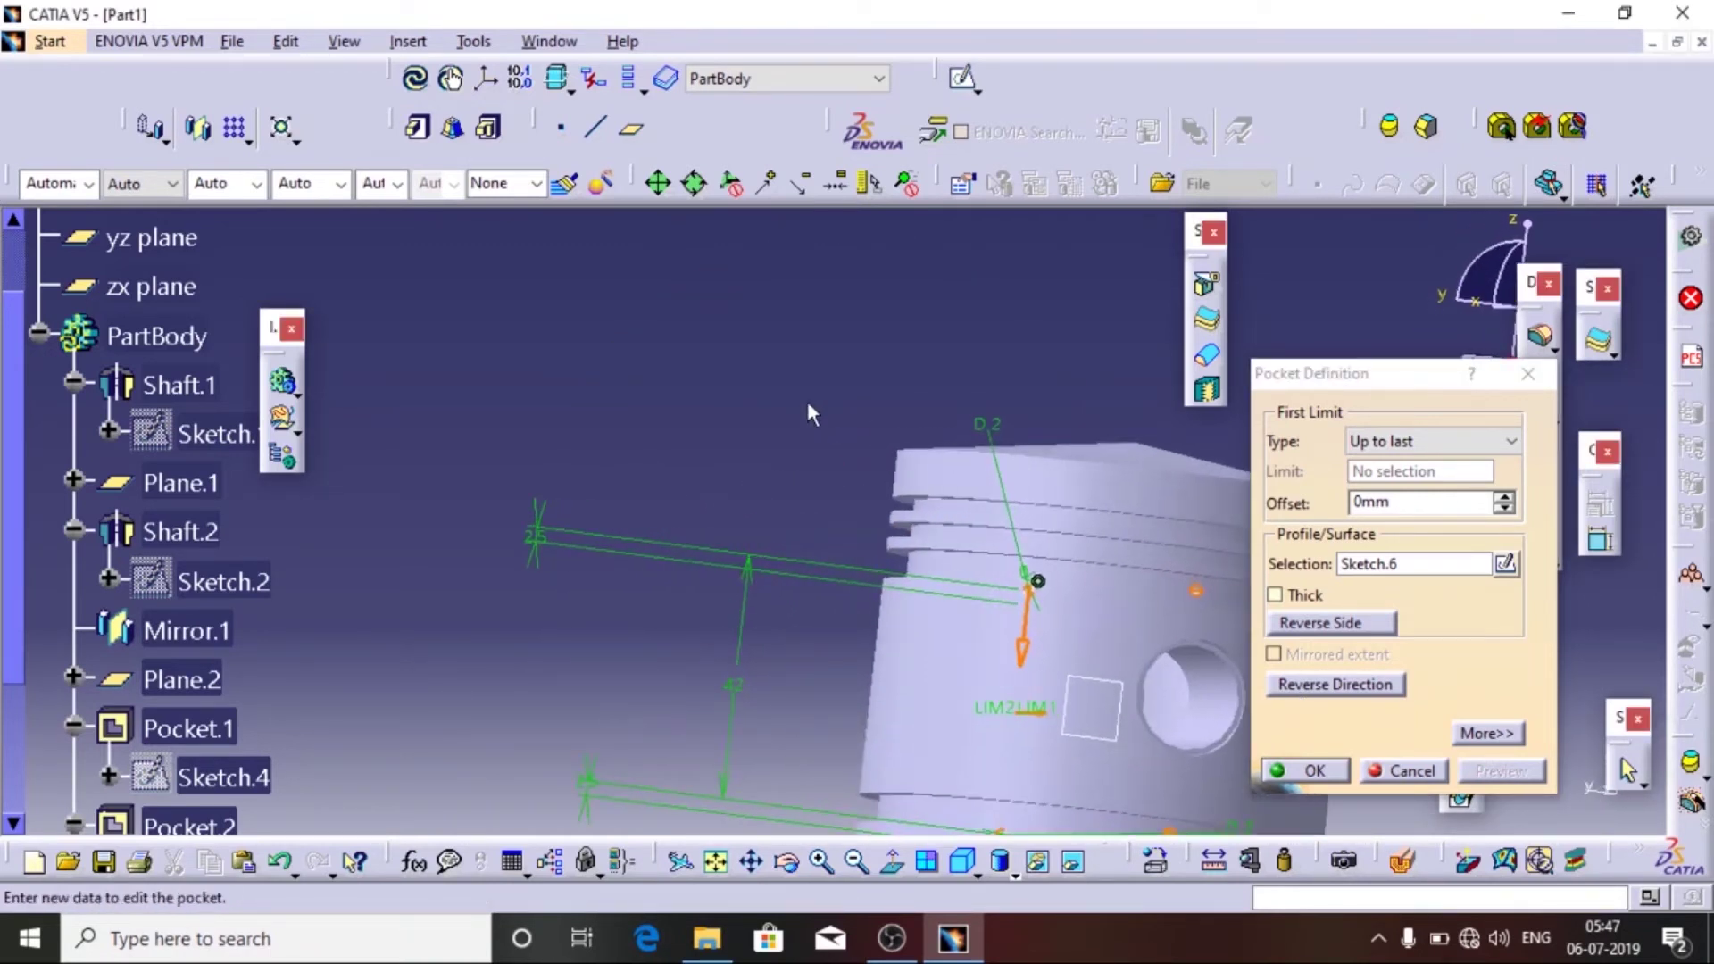
middle_drag(808, 413, 380, 323)
middle_drag(1097, 700, 1103, 616)
click(1323, 766)
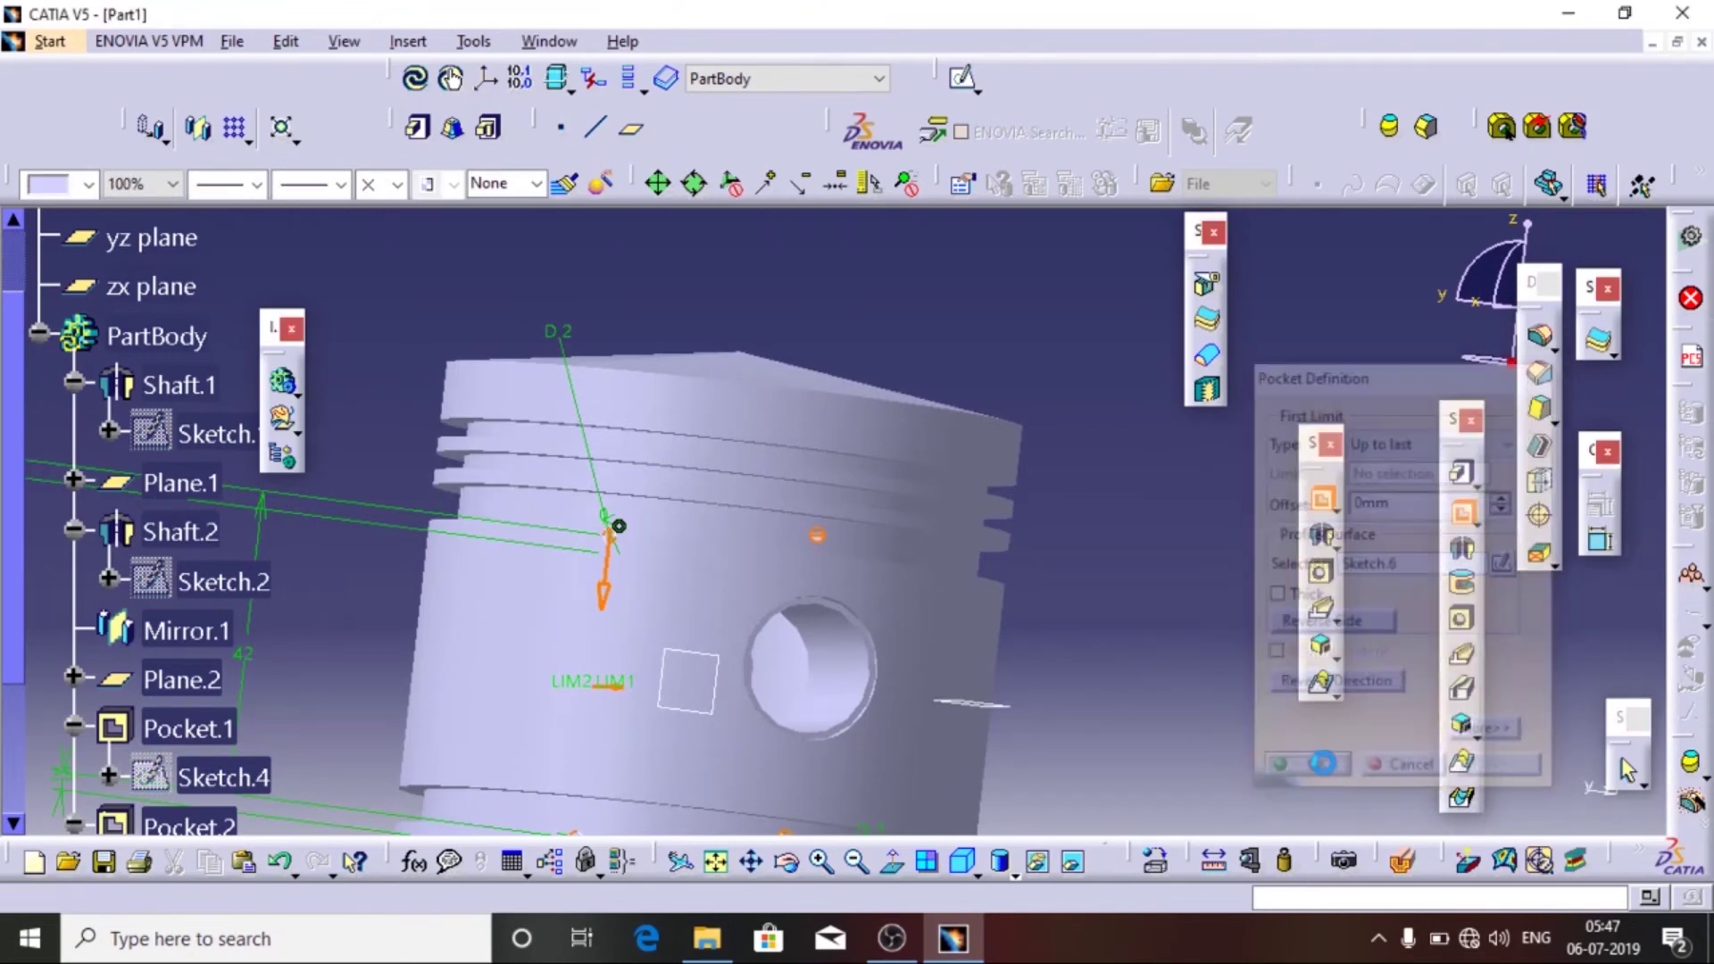
scroll(843, 513, down, 1)
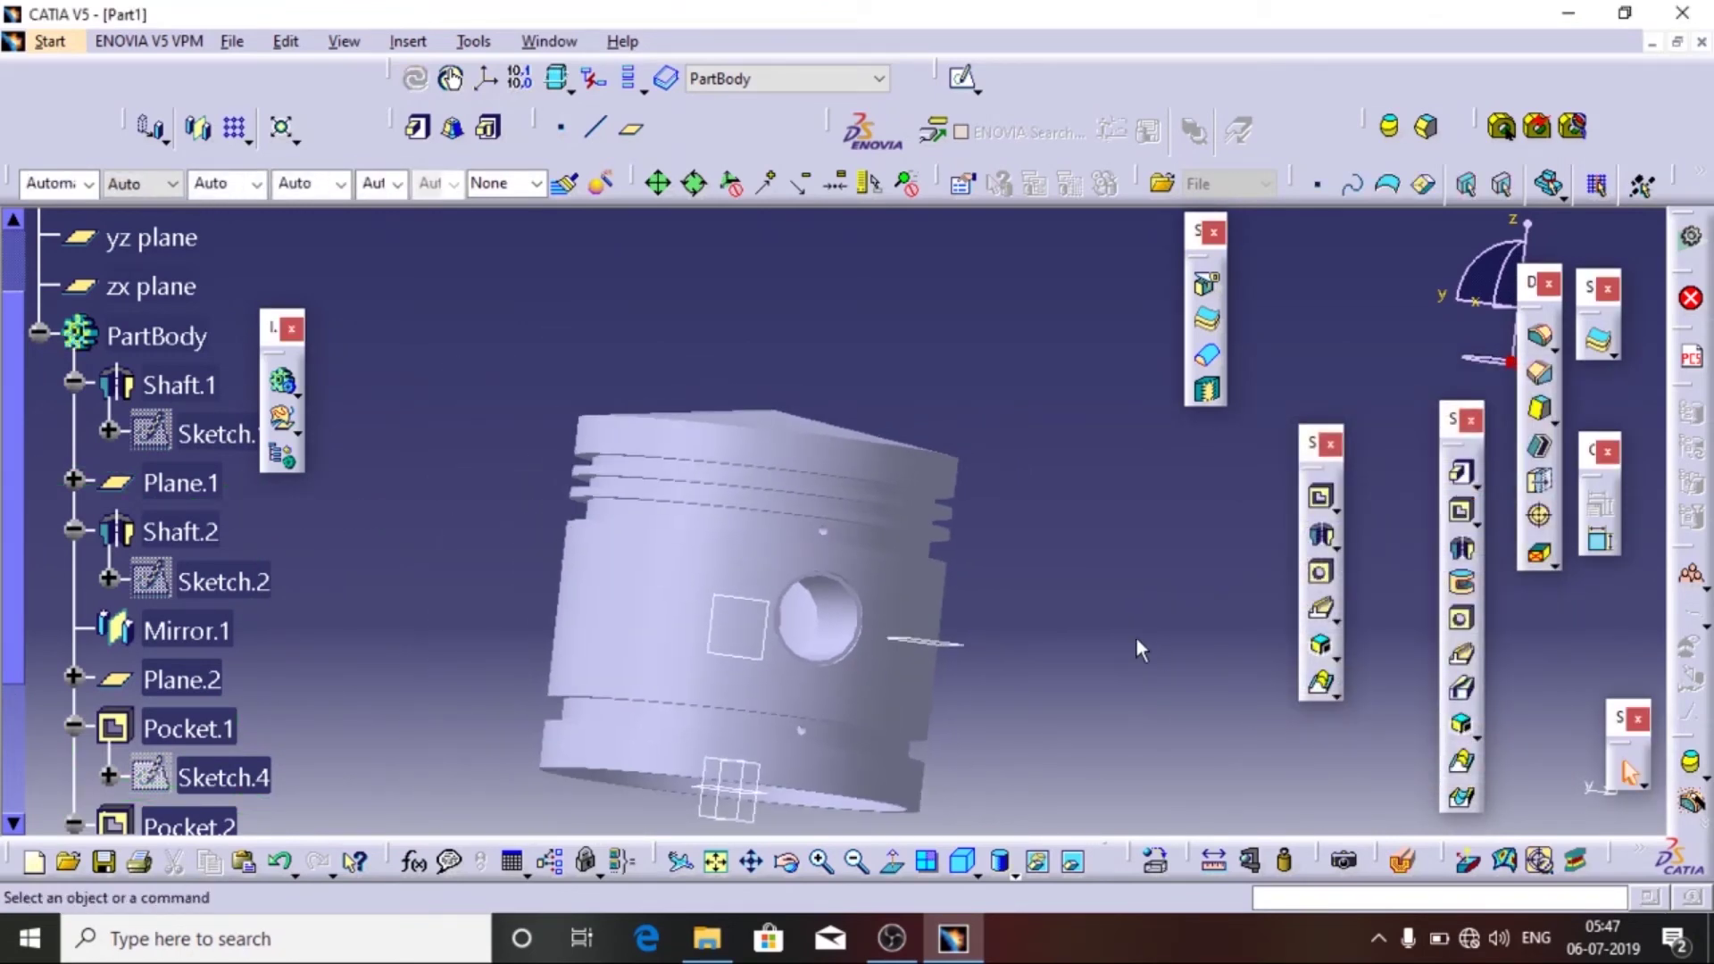
- Create a complete-crown circular pattern of the small-hole pocket with 16 instances, using the groove face above the pin hole as reference element
click(825, 567)
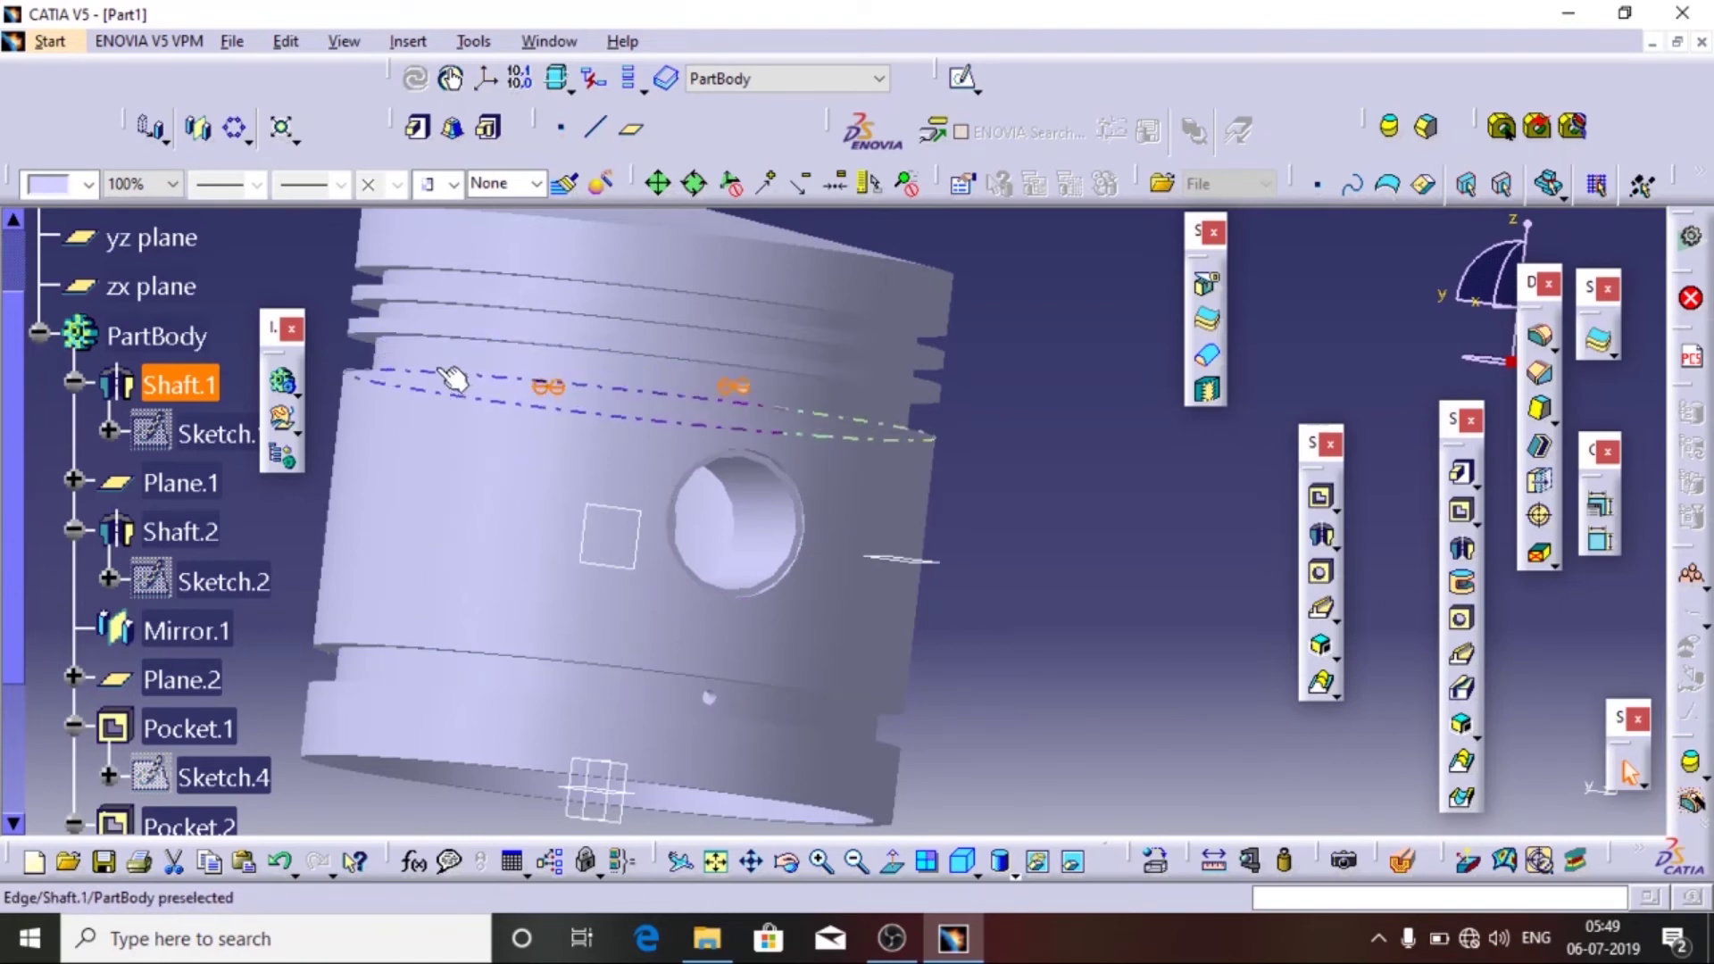
click(250, 139)
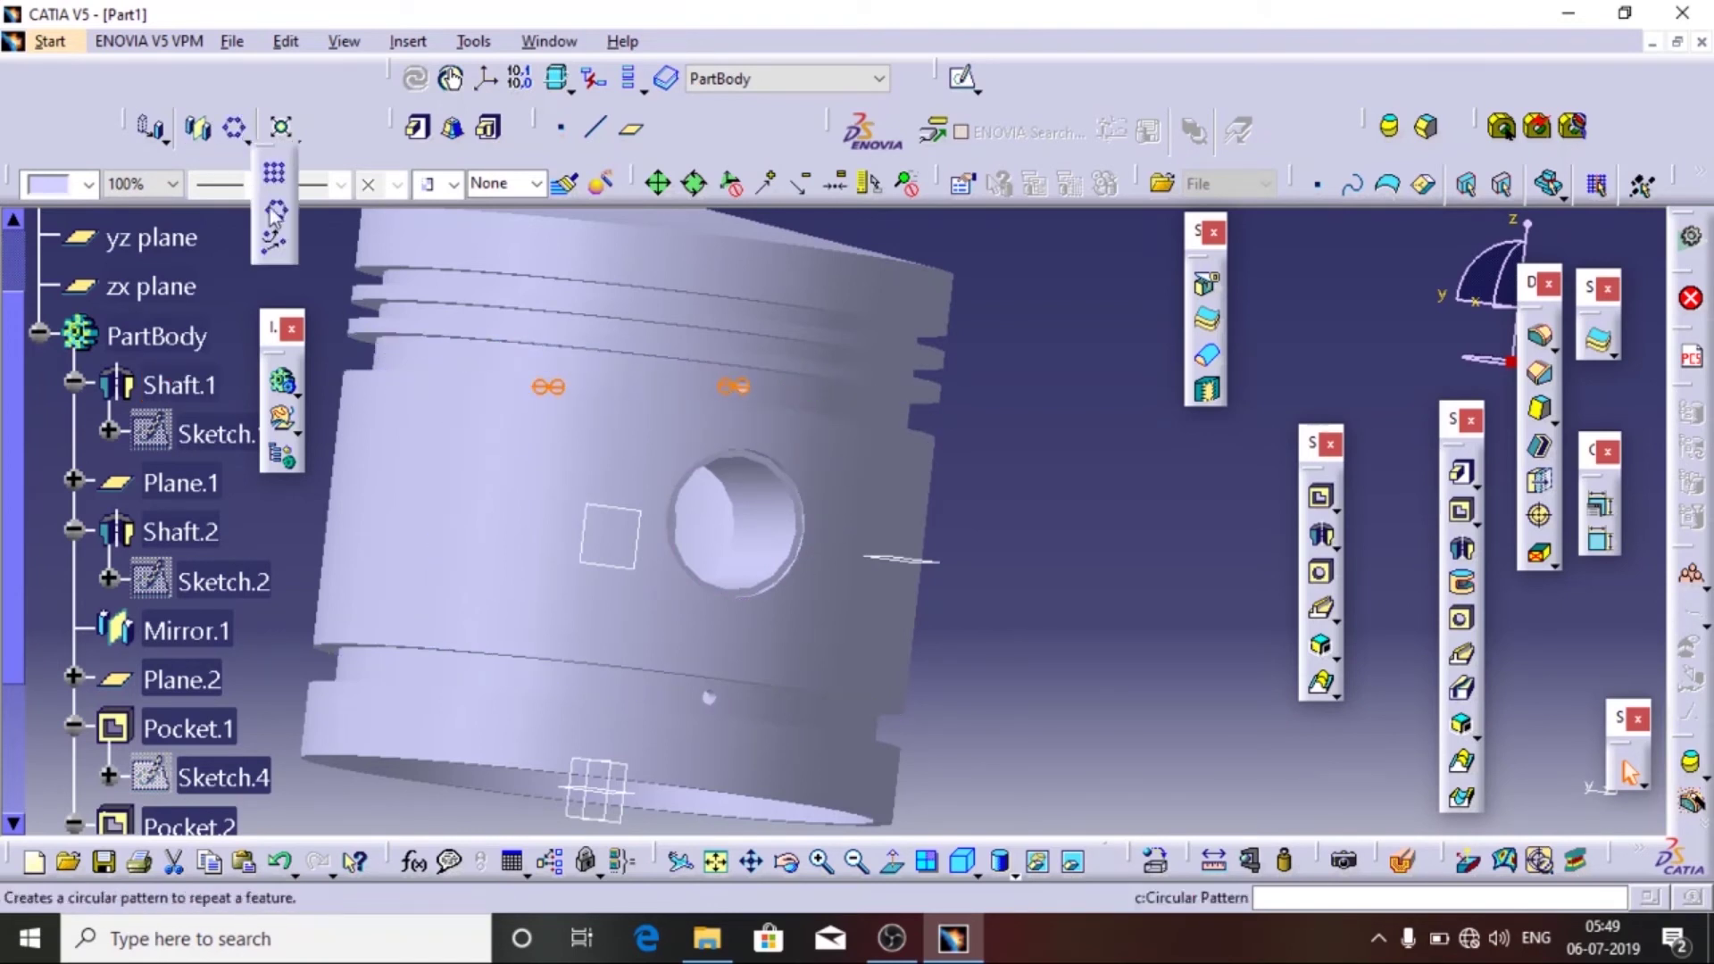
click(278, 217)
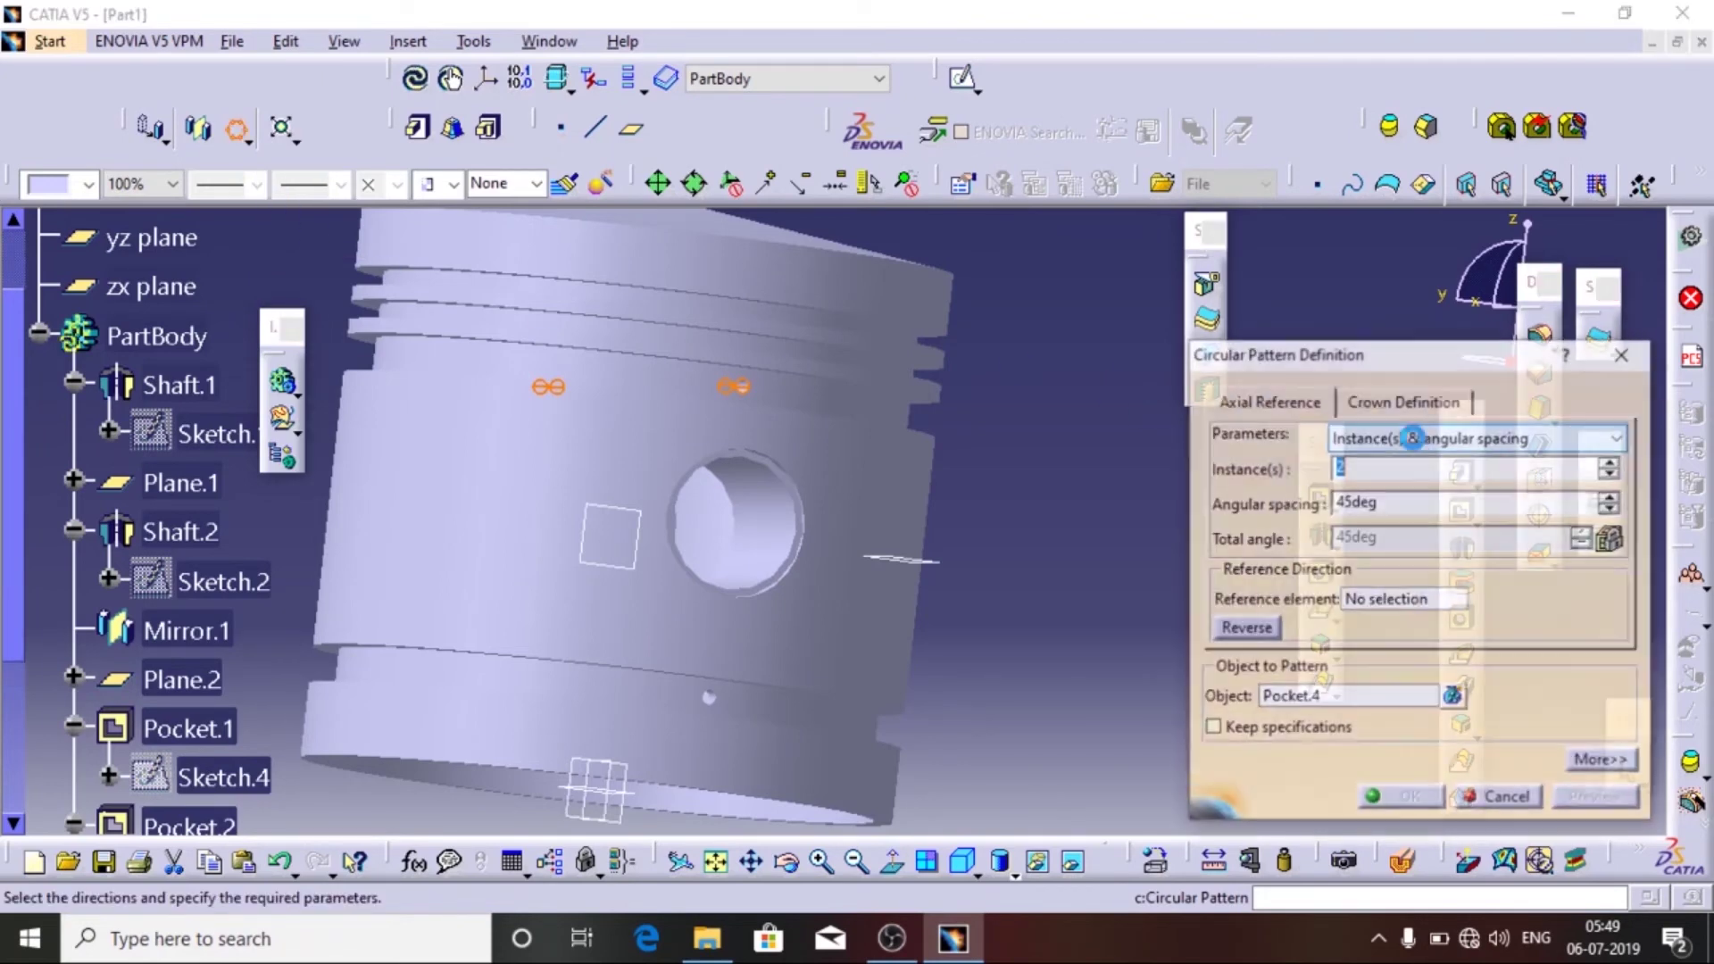
click(1397, 472)
click(1398, 437)
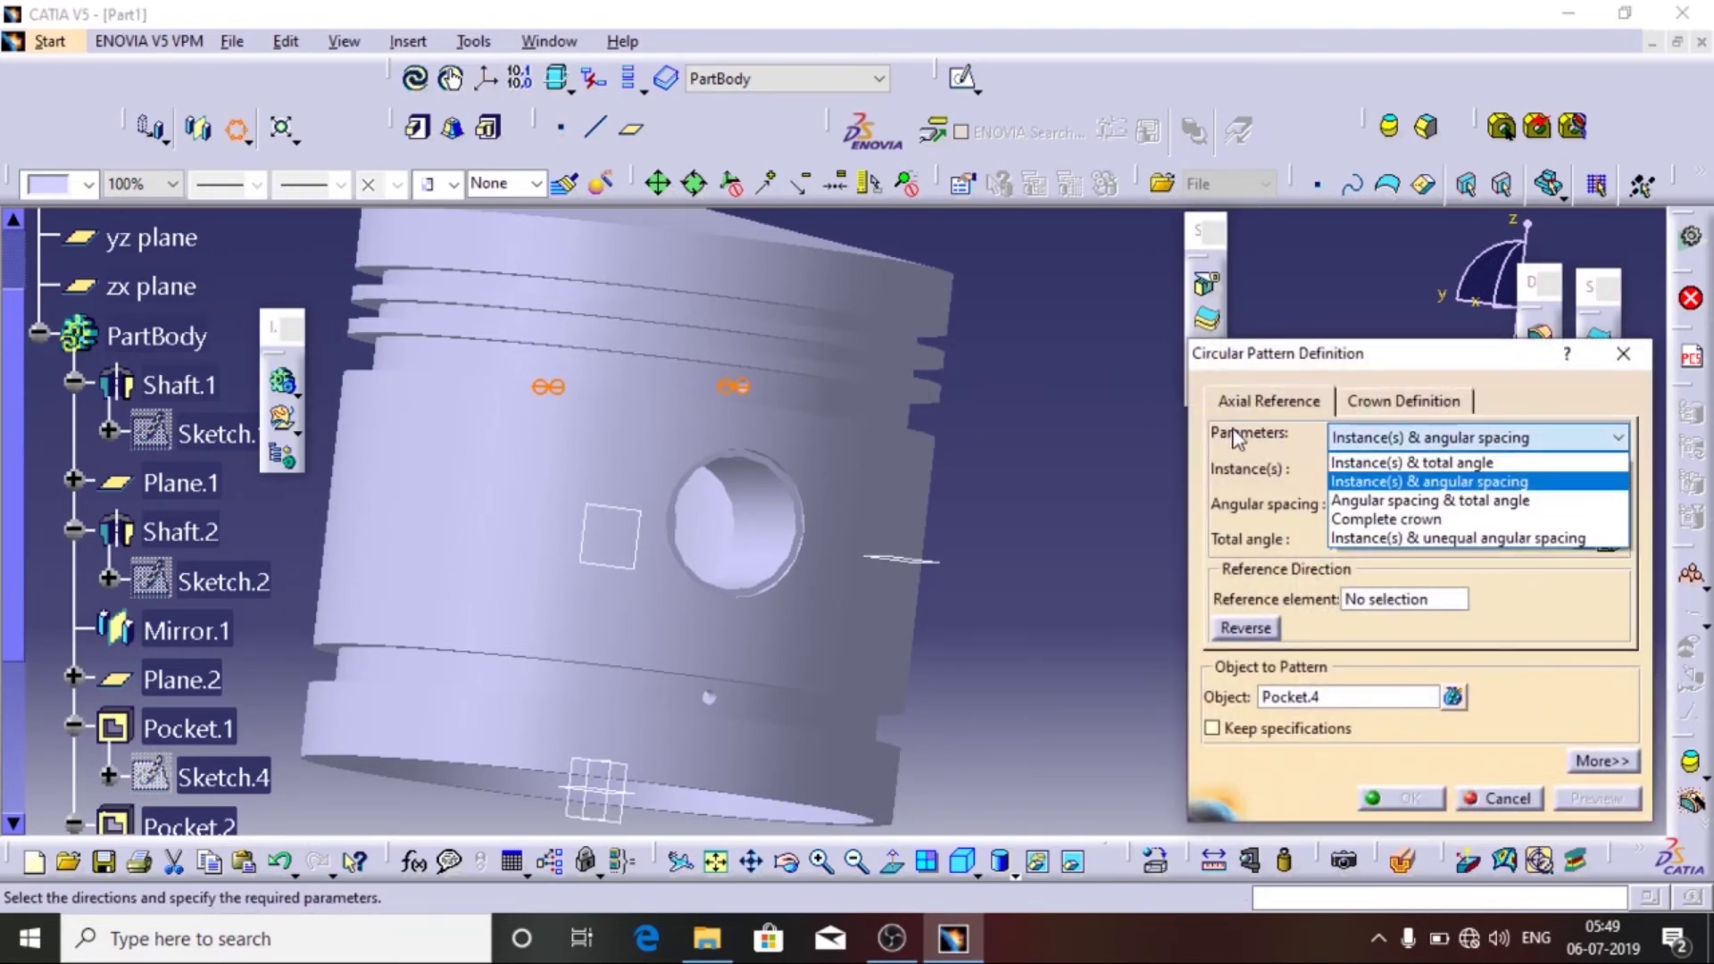
click(1386, 519)
drag(1390, 474, 1242, 475)
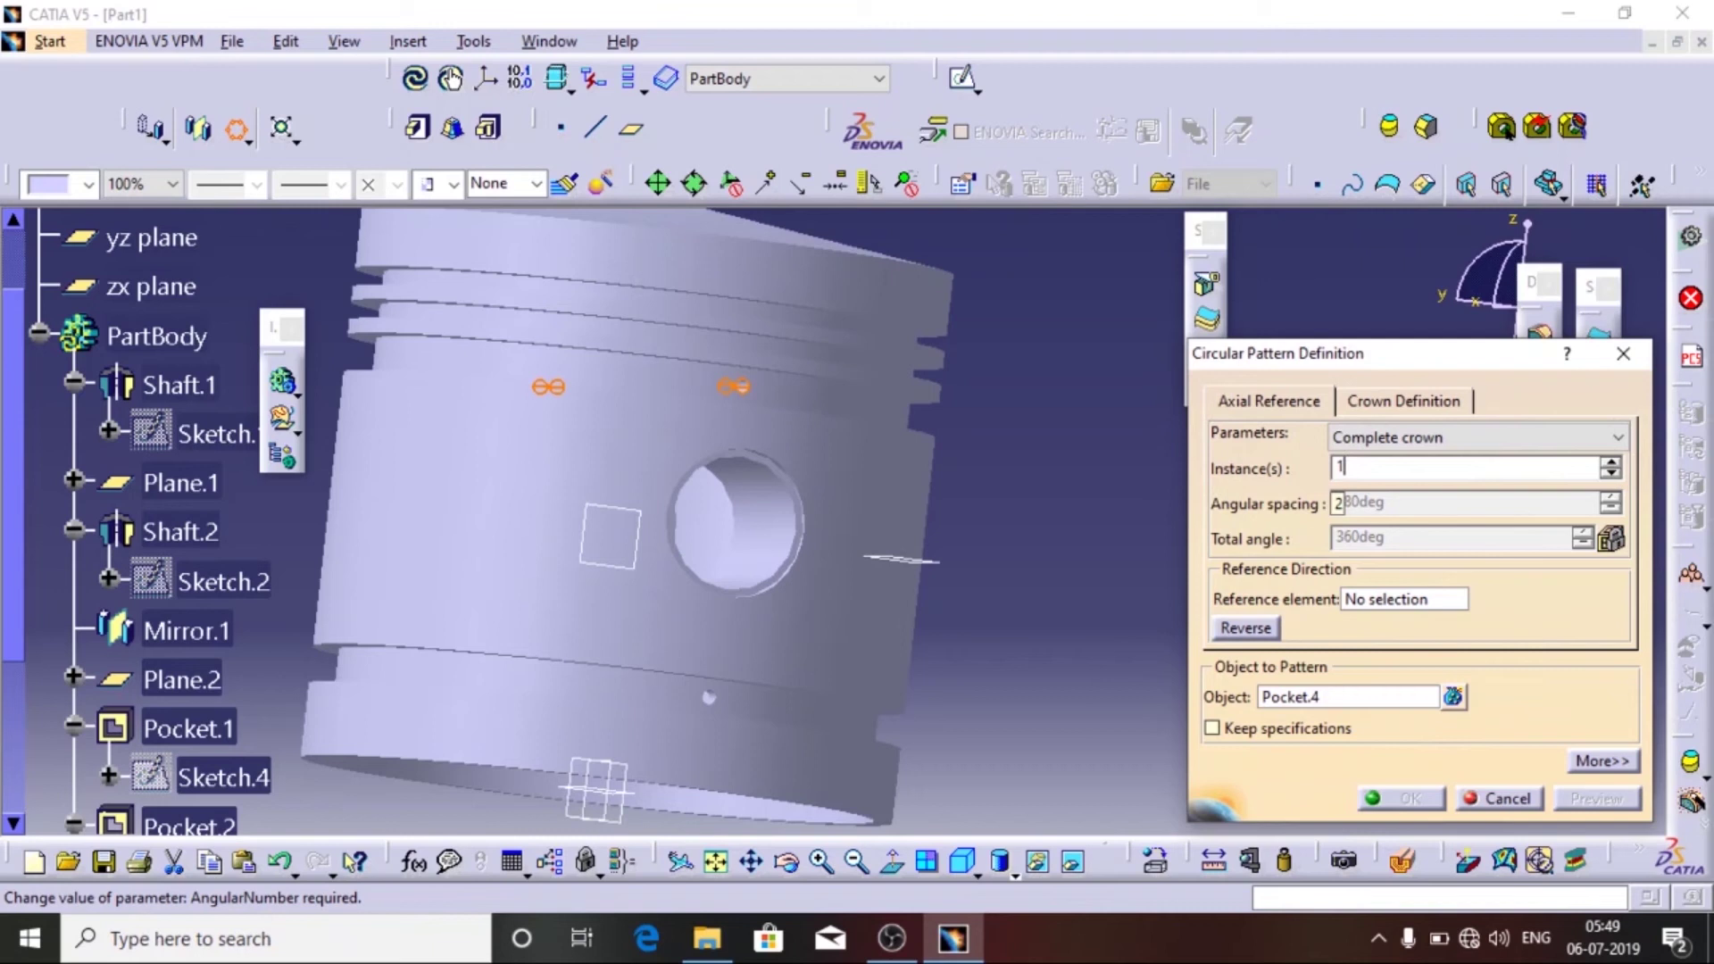
click(1407, 611)
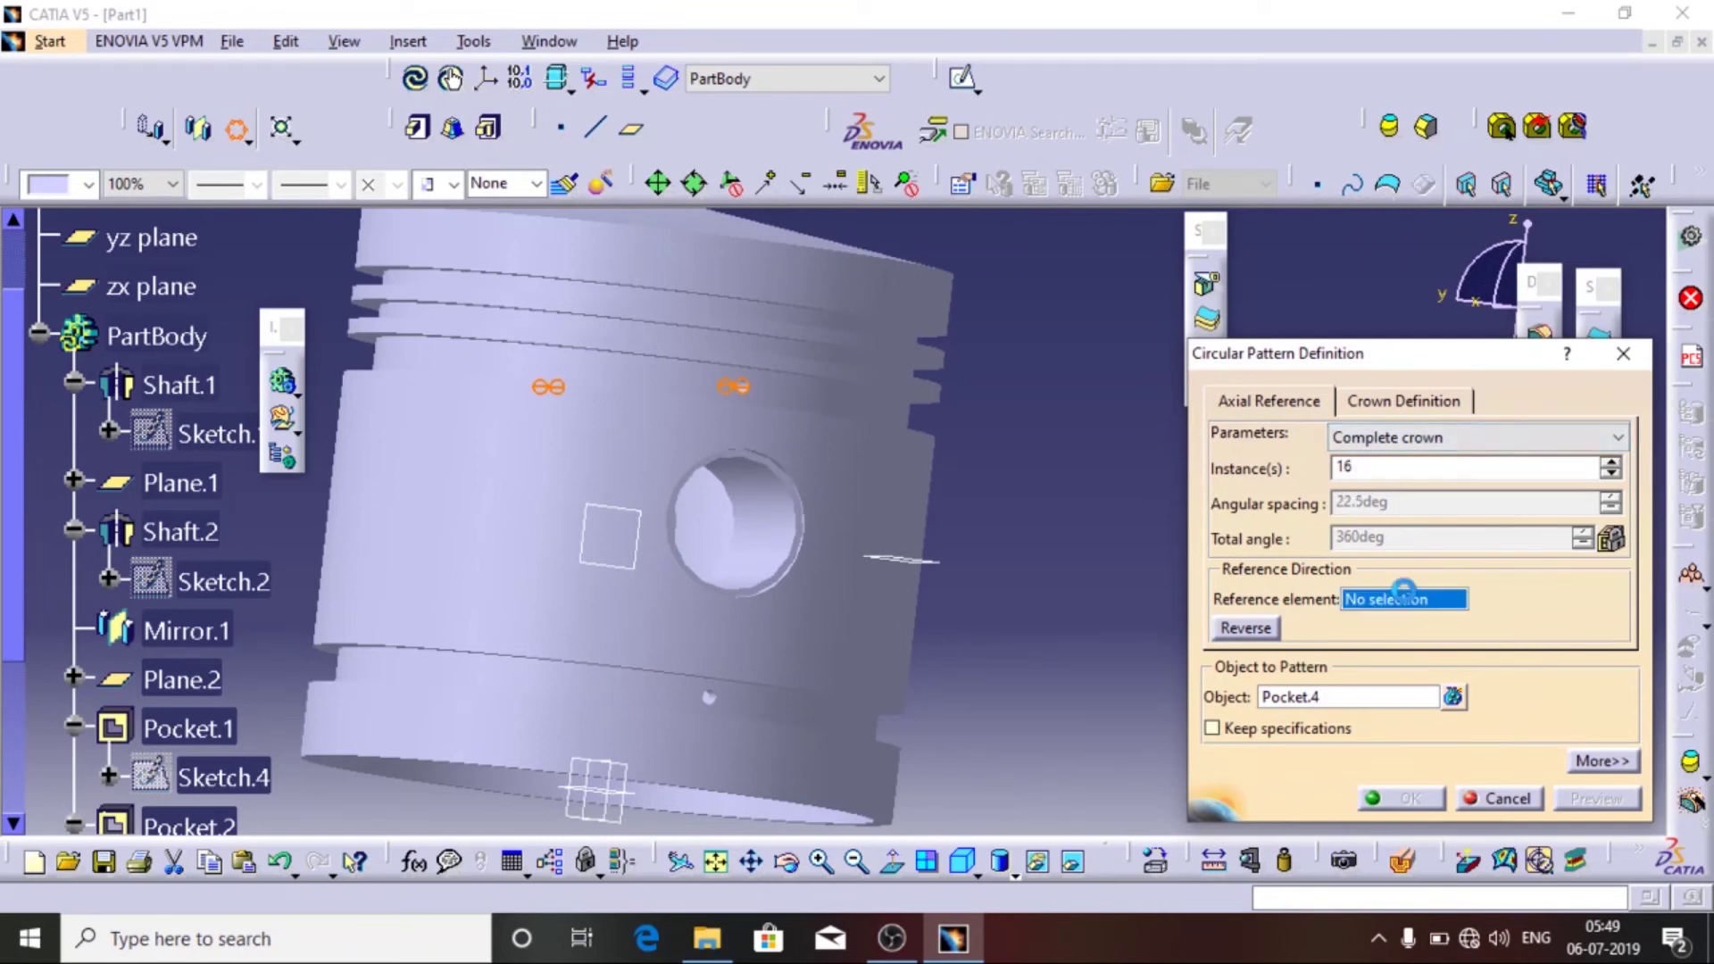
click(808, 408)
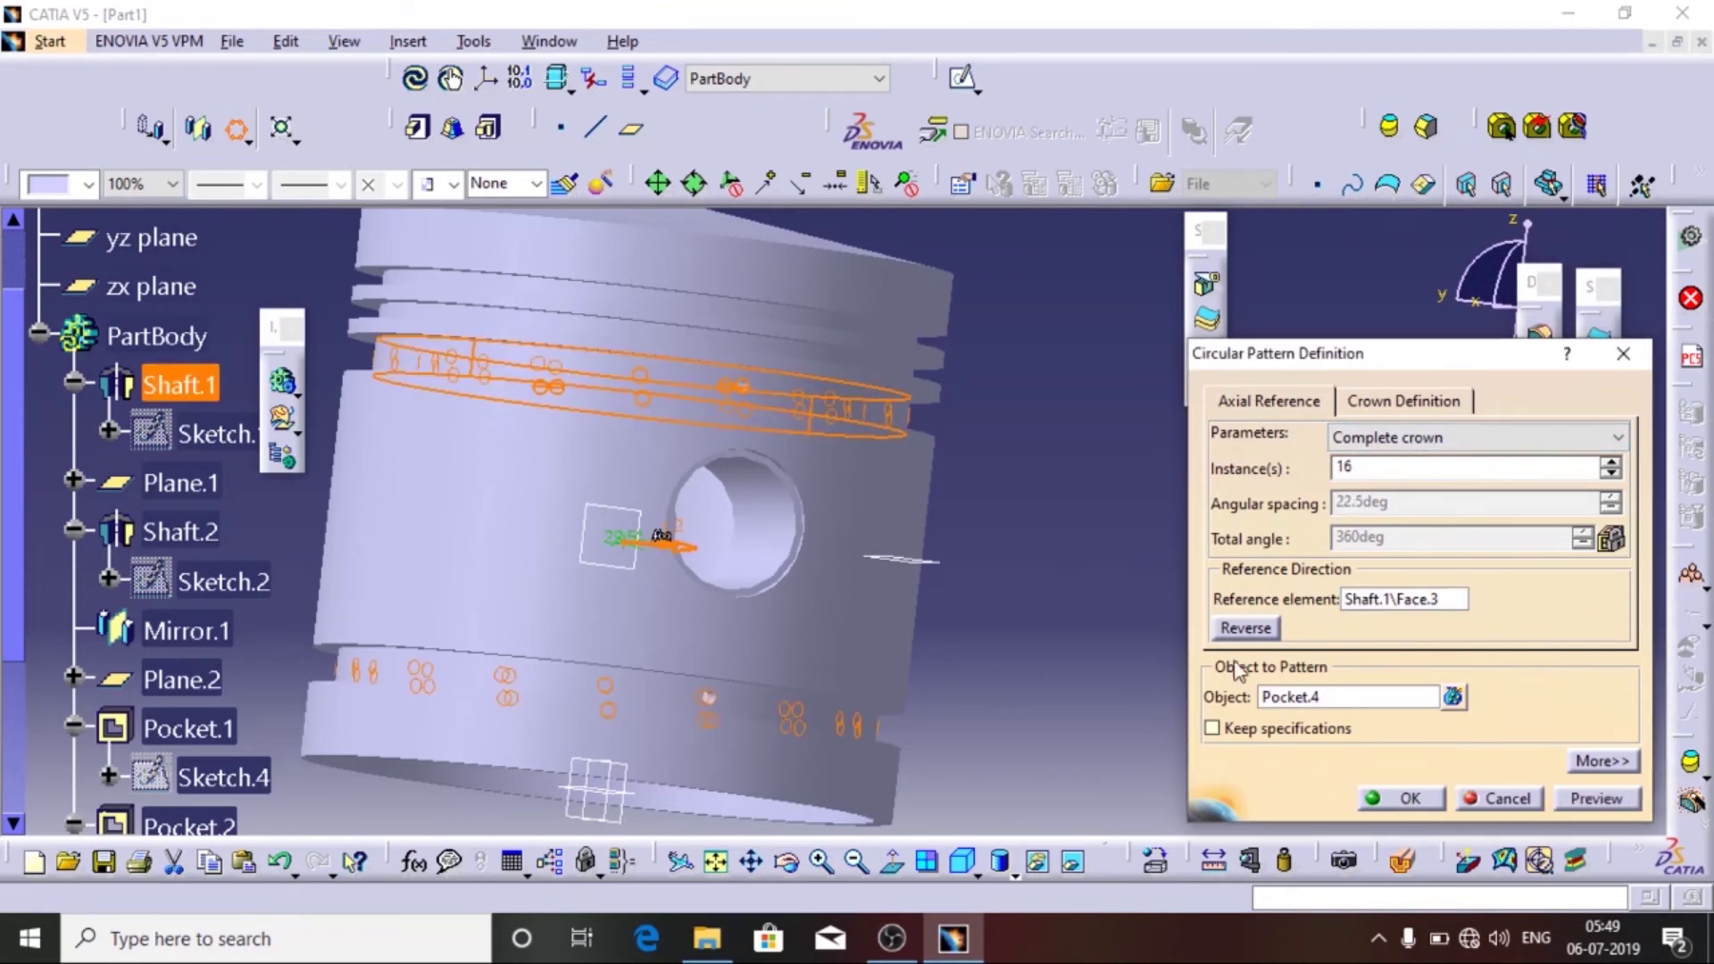
click(1408, 798)
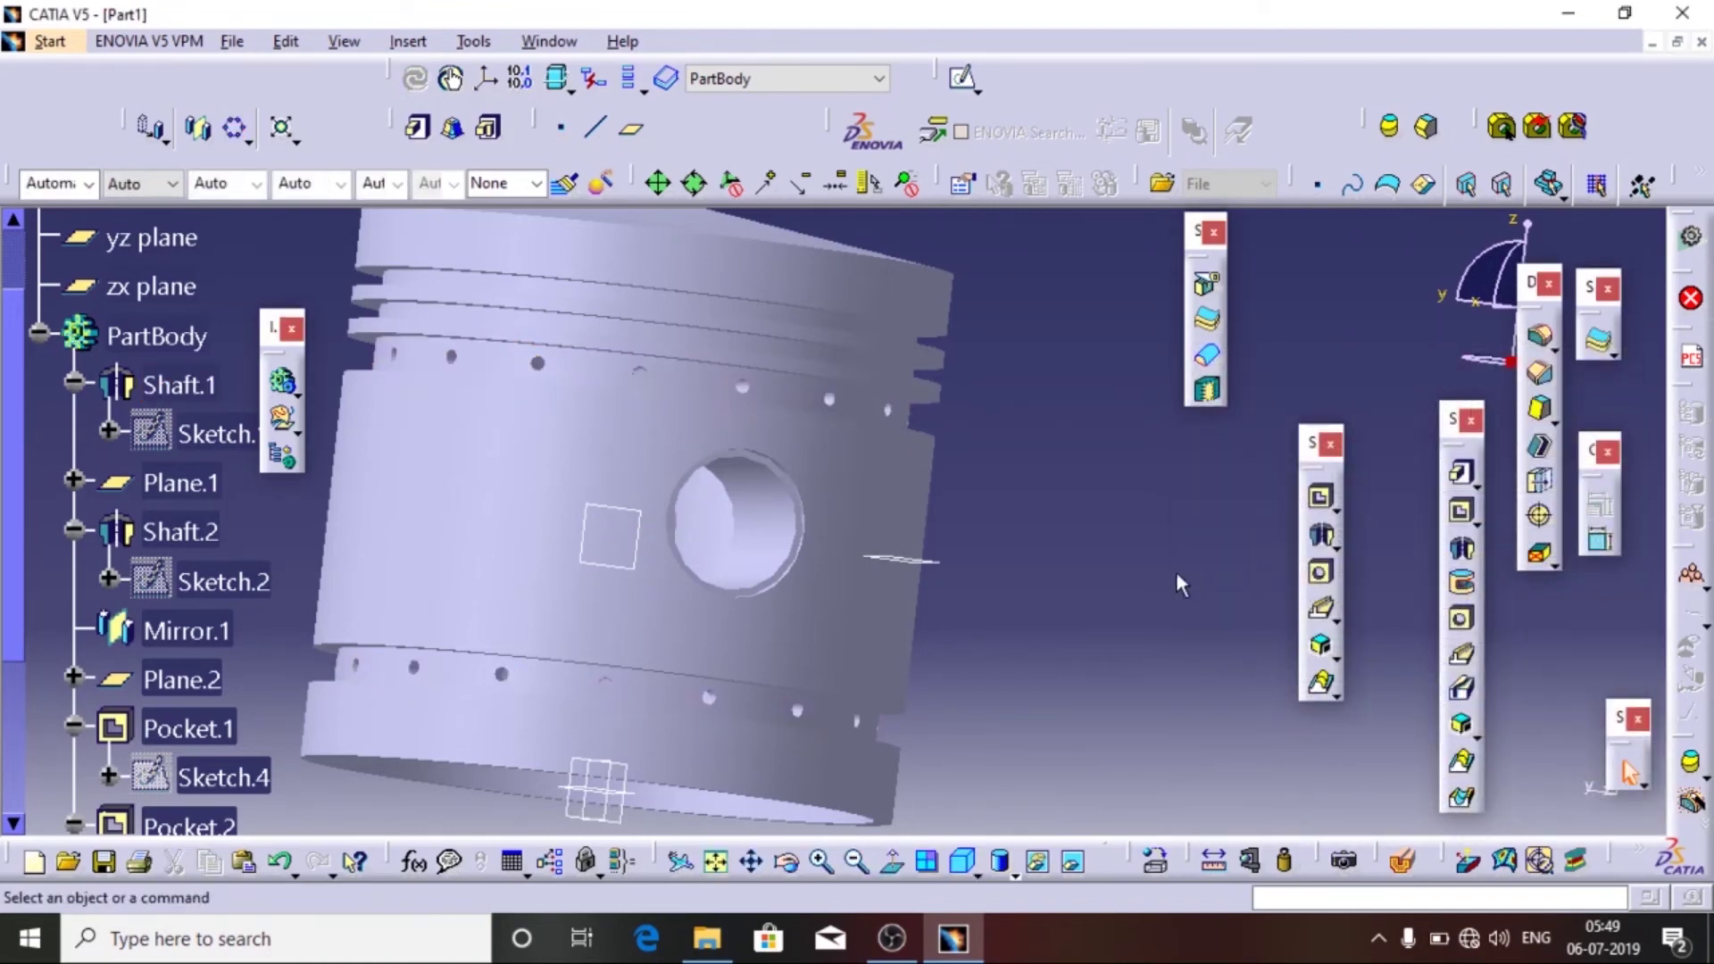
middle_drag(1033, 296, 816, 401)
middle_drag(1092, 582, 1051, 693)
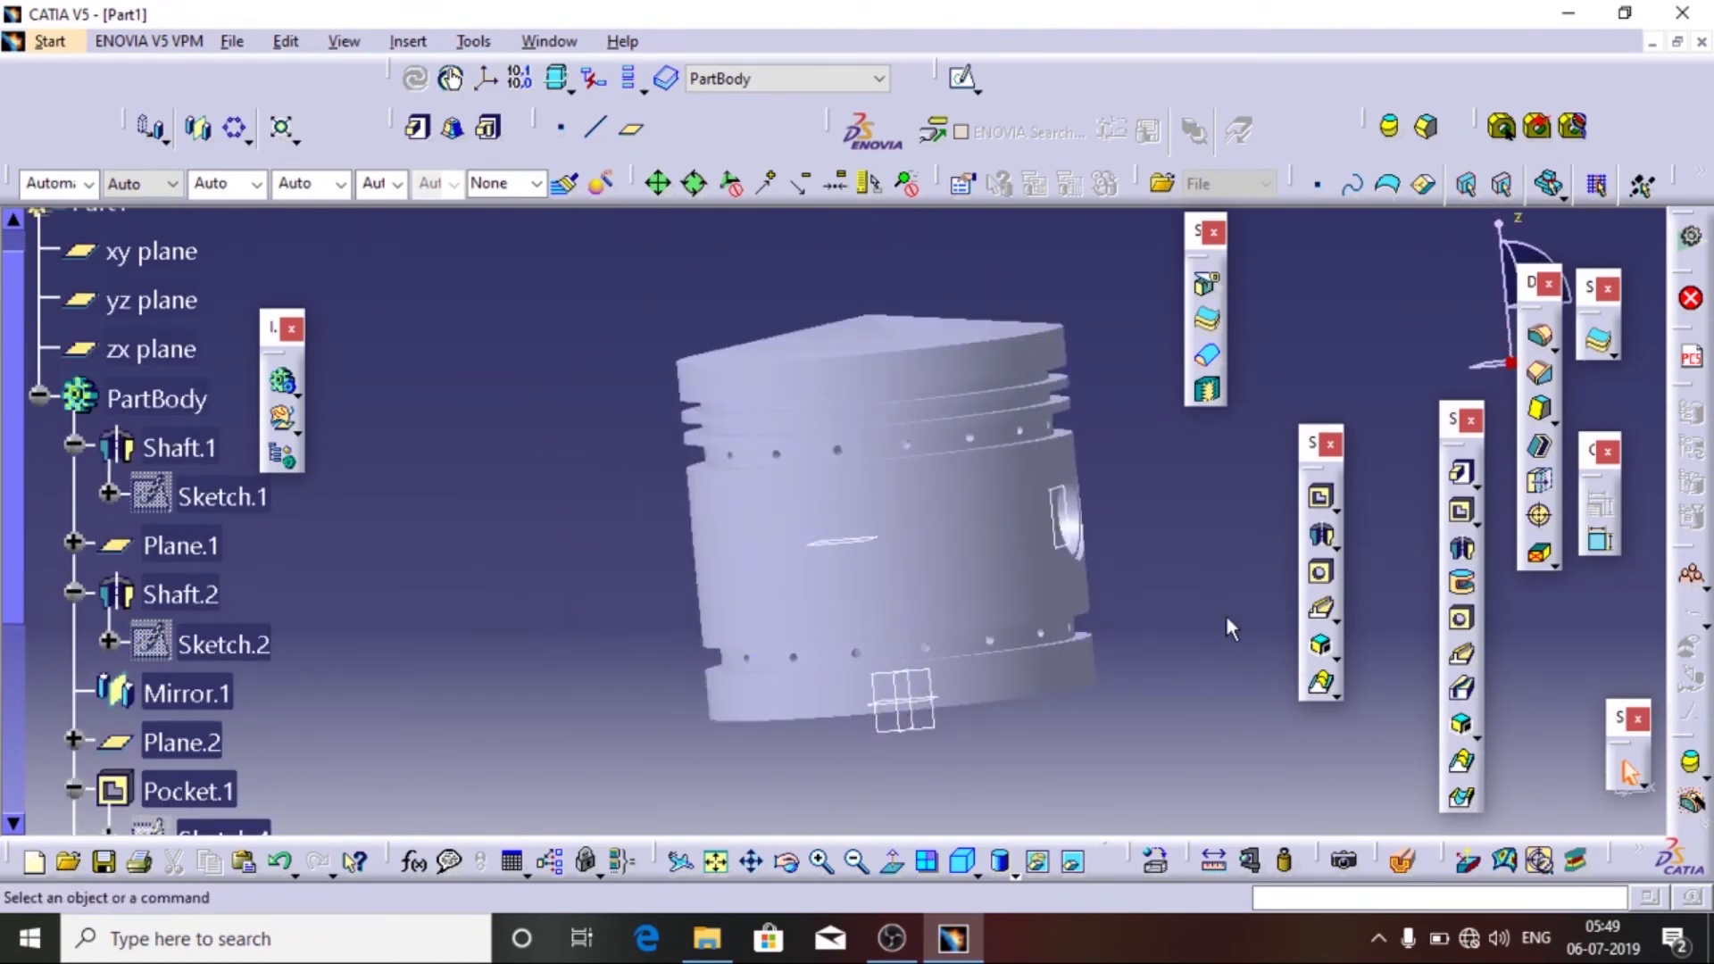
middle_drag(1225, 614, 1200, 513)
middle_drag(398, 443, 384, 479)
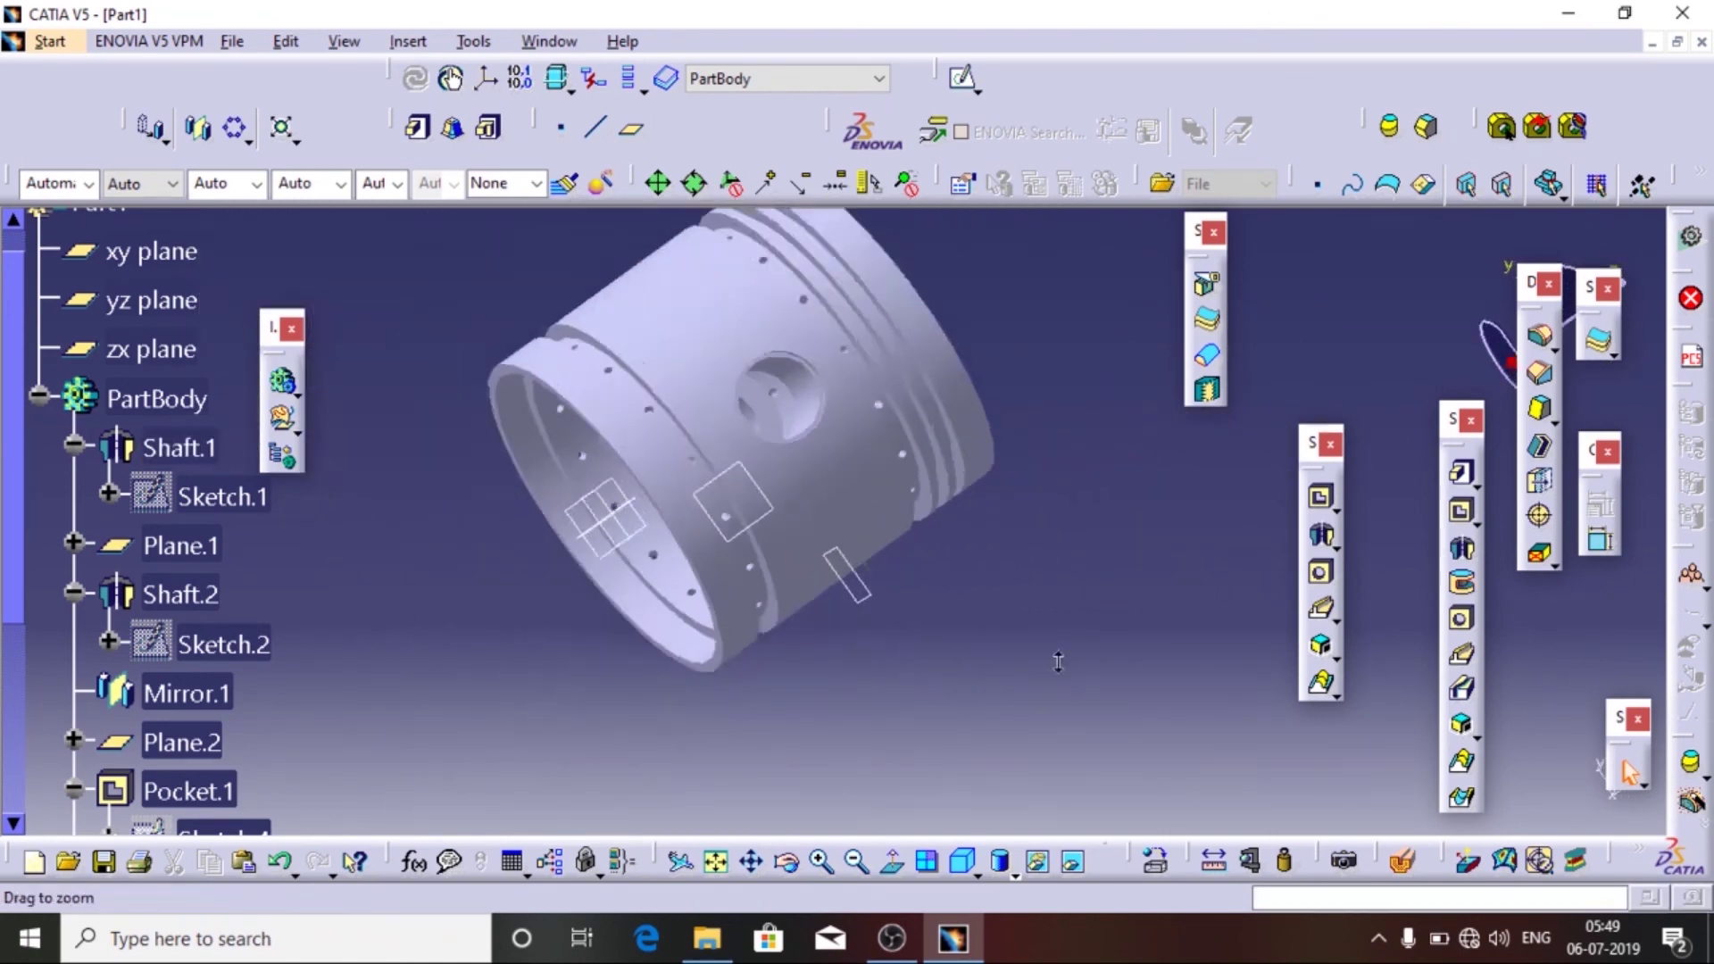